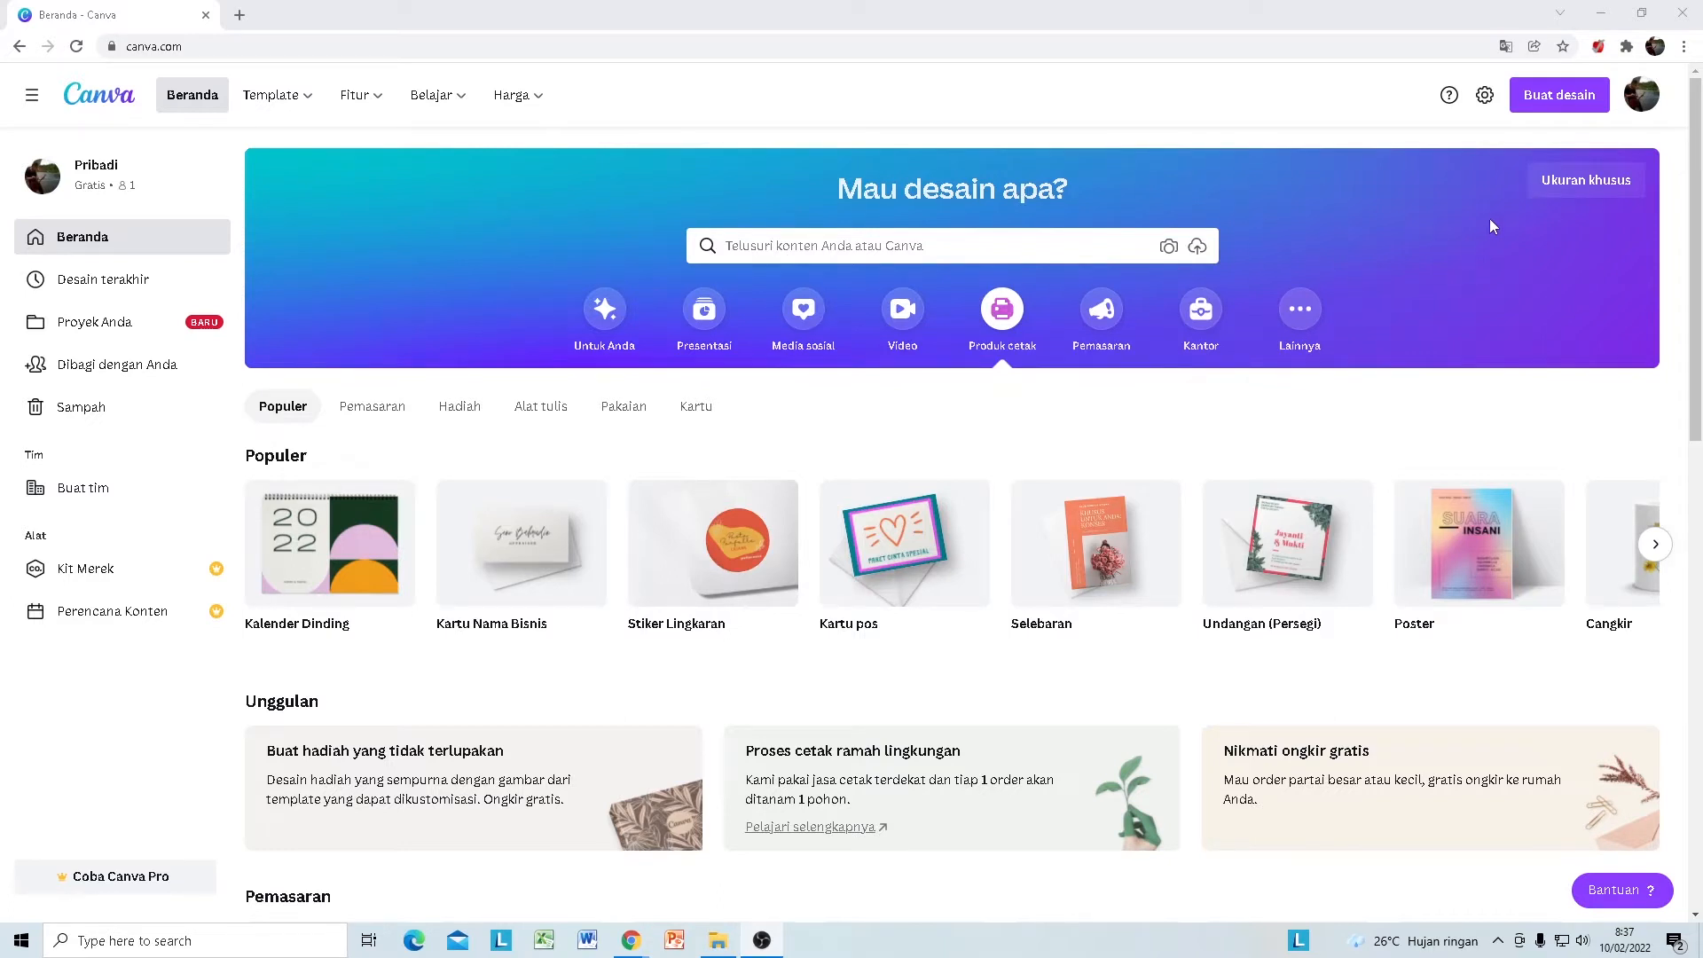
Step: Look through the home page's design categories, from Untuk Anda to Video, and the list of available design types
left_click(589, 333)
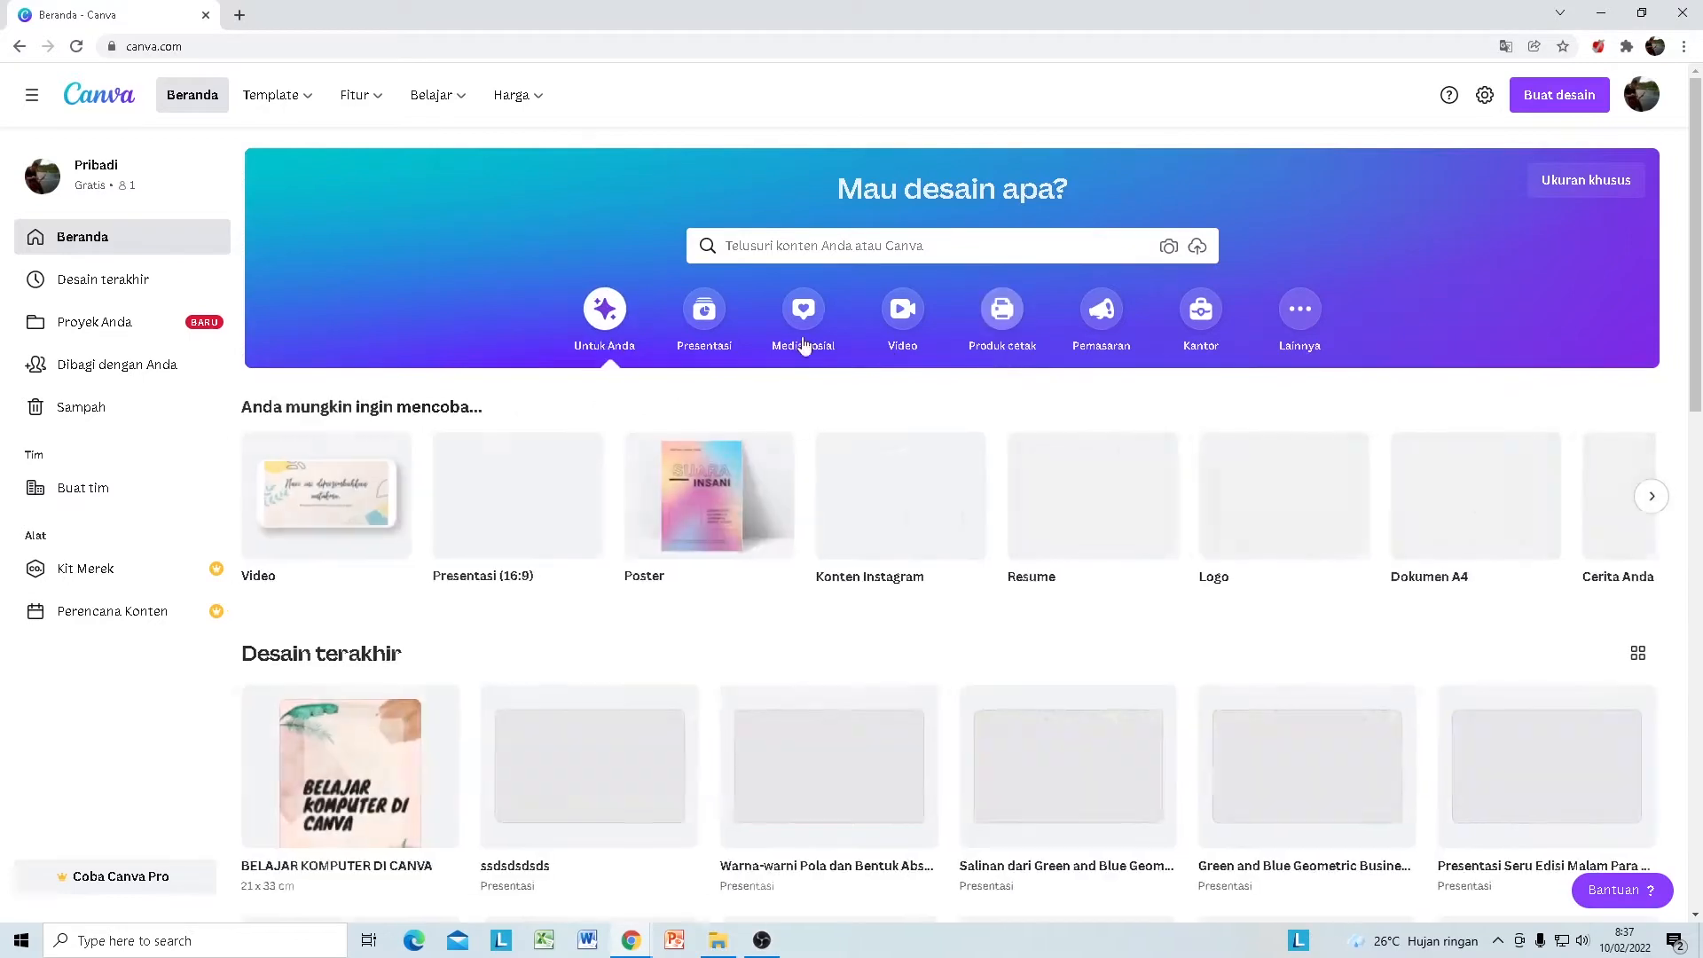
left_click(1000, 342)
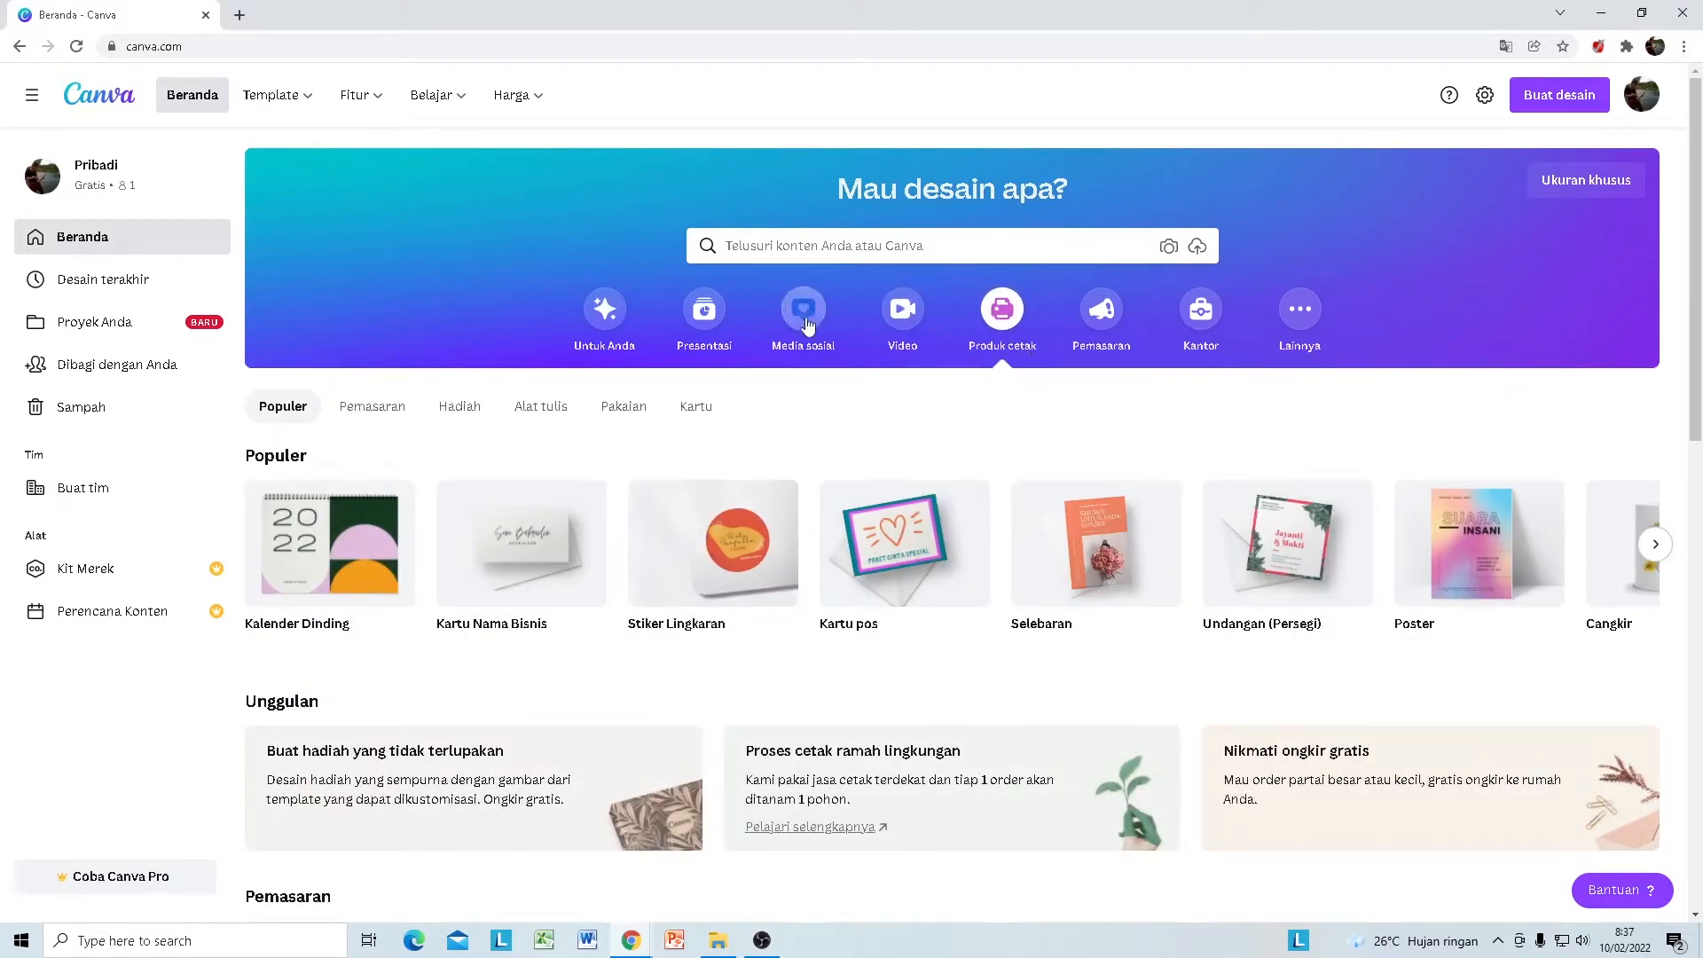
left_click(603, 321)
left_click(701, 330)
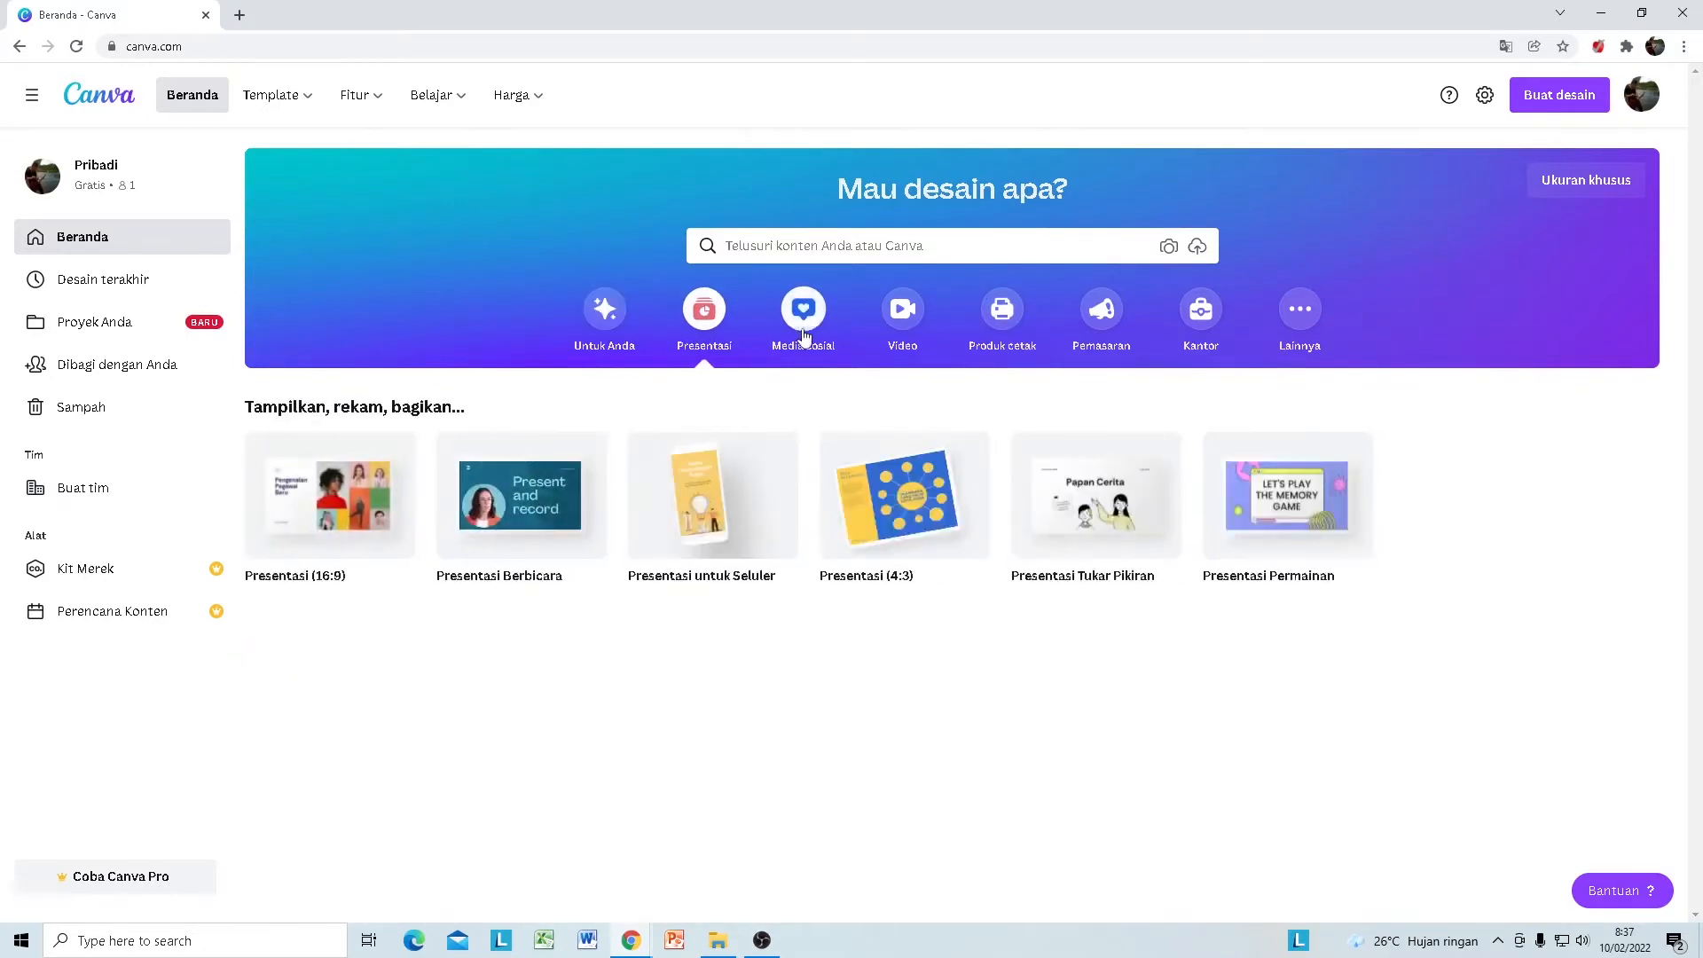
left_click(804, 330)
left_click(902, 312)
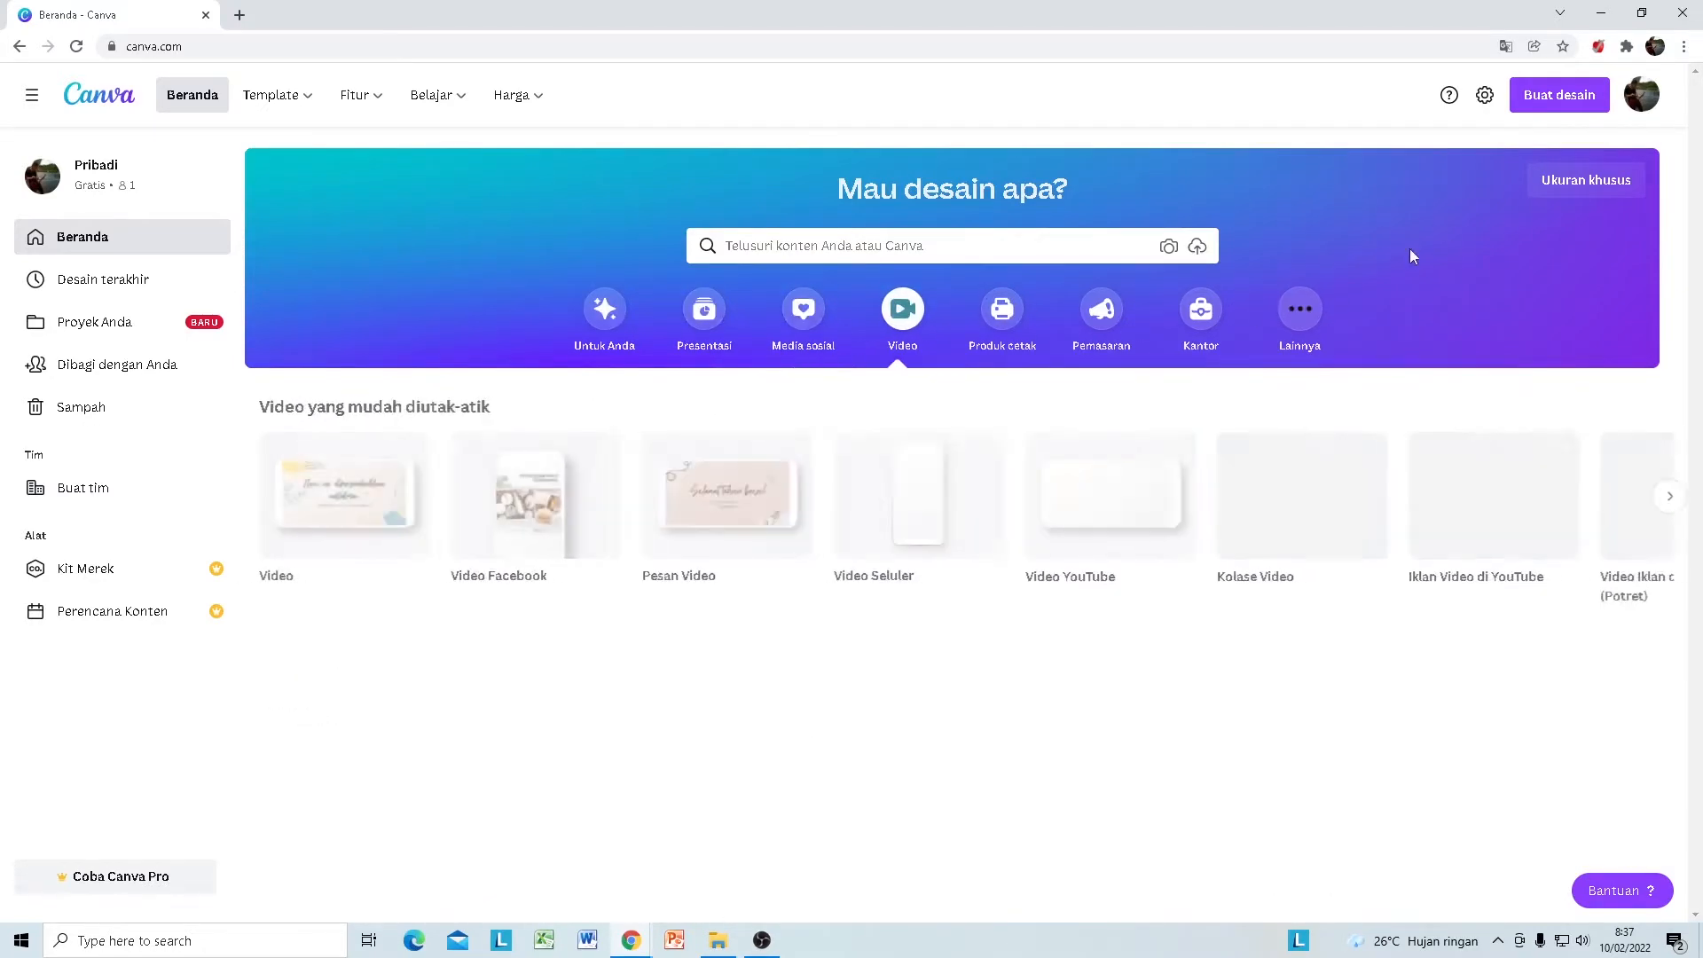
left_click(1525, 102)
scroll(1326, 400, "down", 3)
scroll(1328, 414, "down", 4)
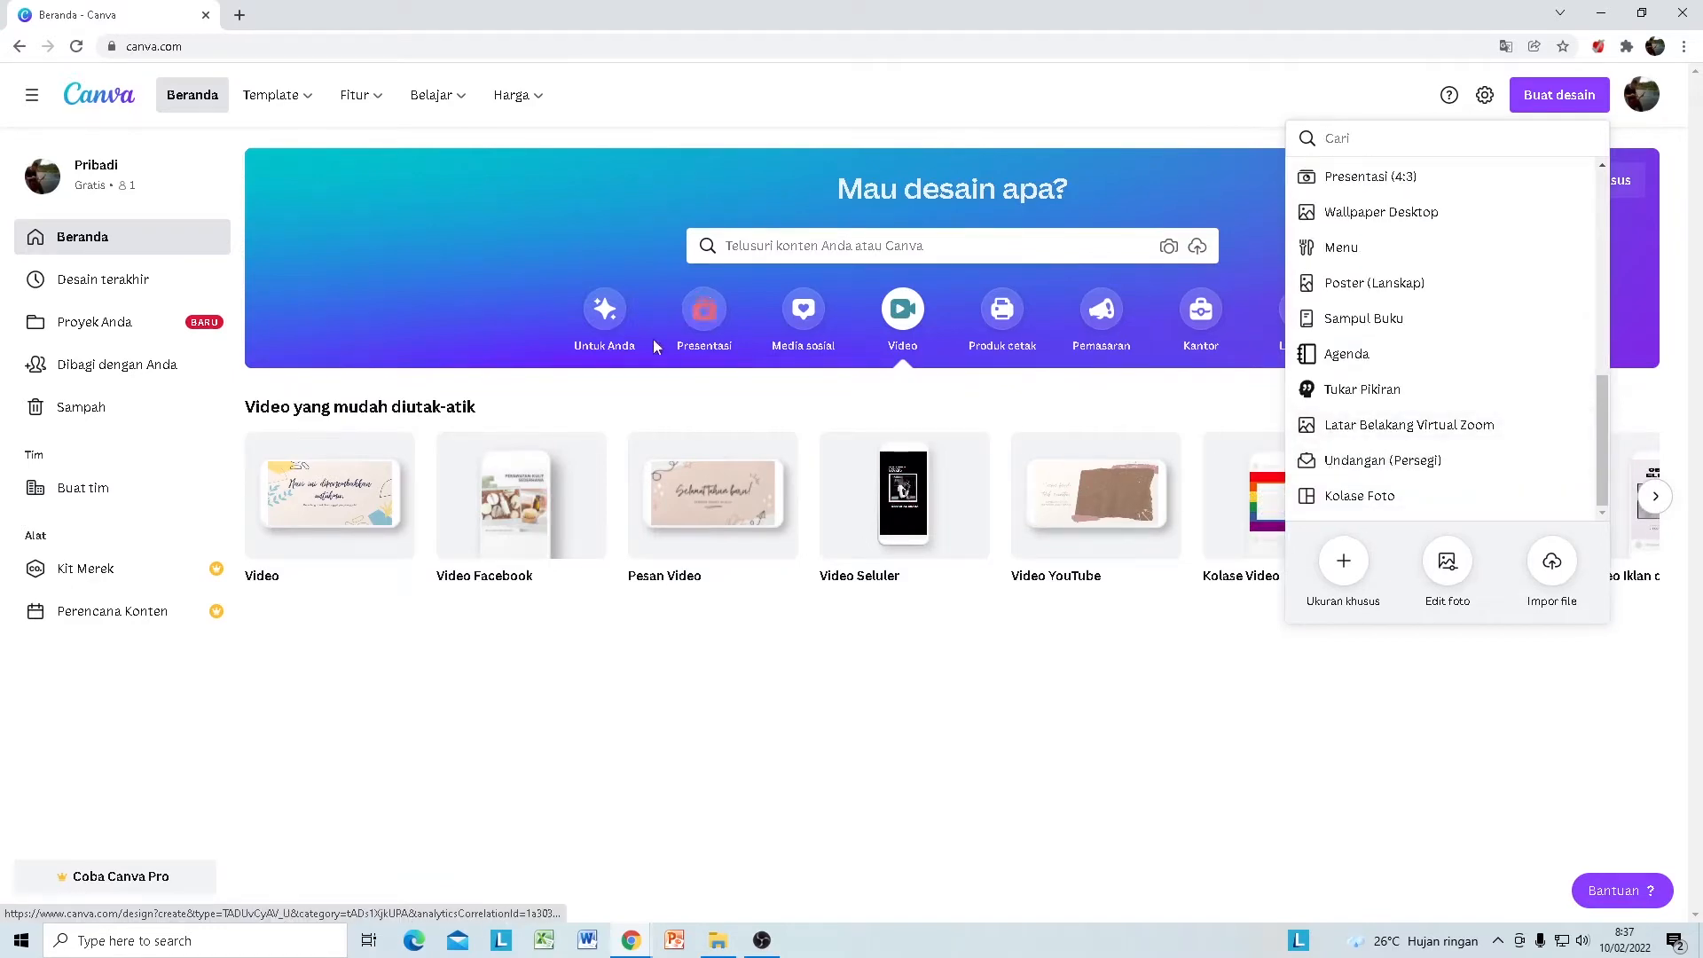
left_click(686, 357)
Step: Create a blank wall calendar (Kalender Dinding) design from the popular print products
left_click(1001, 328)
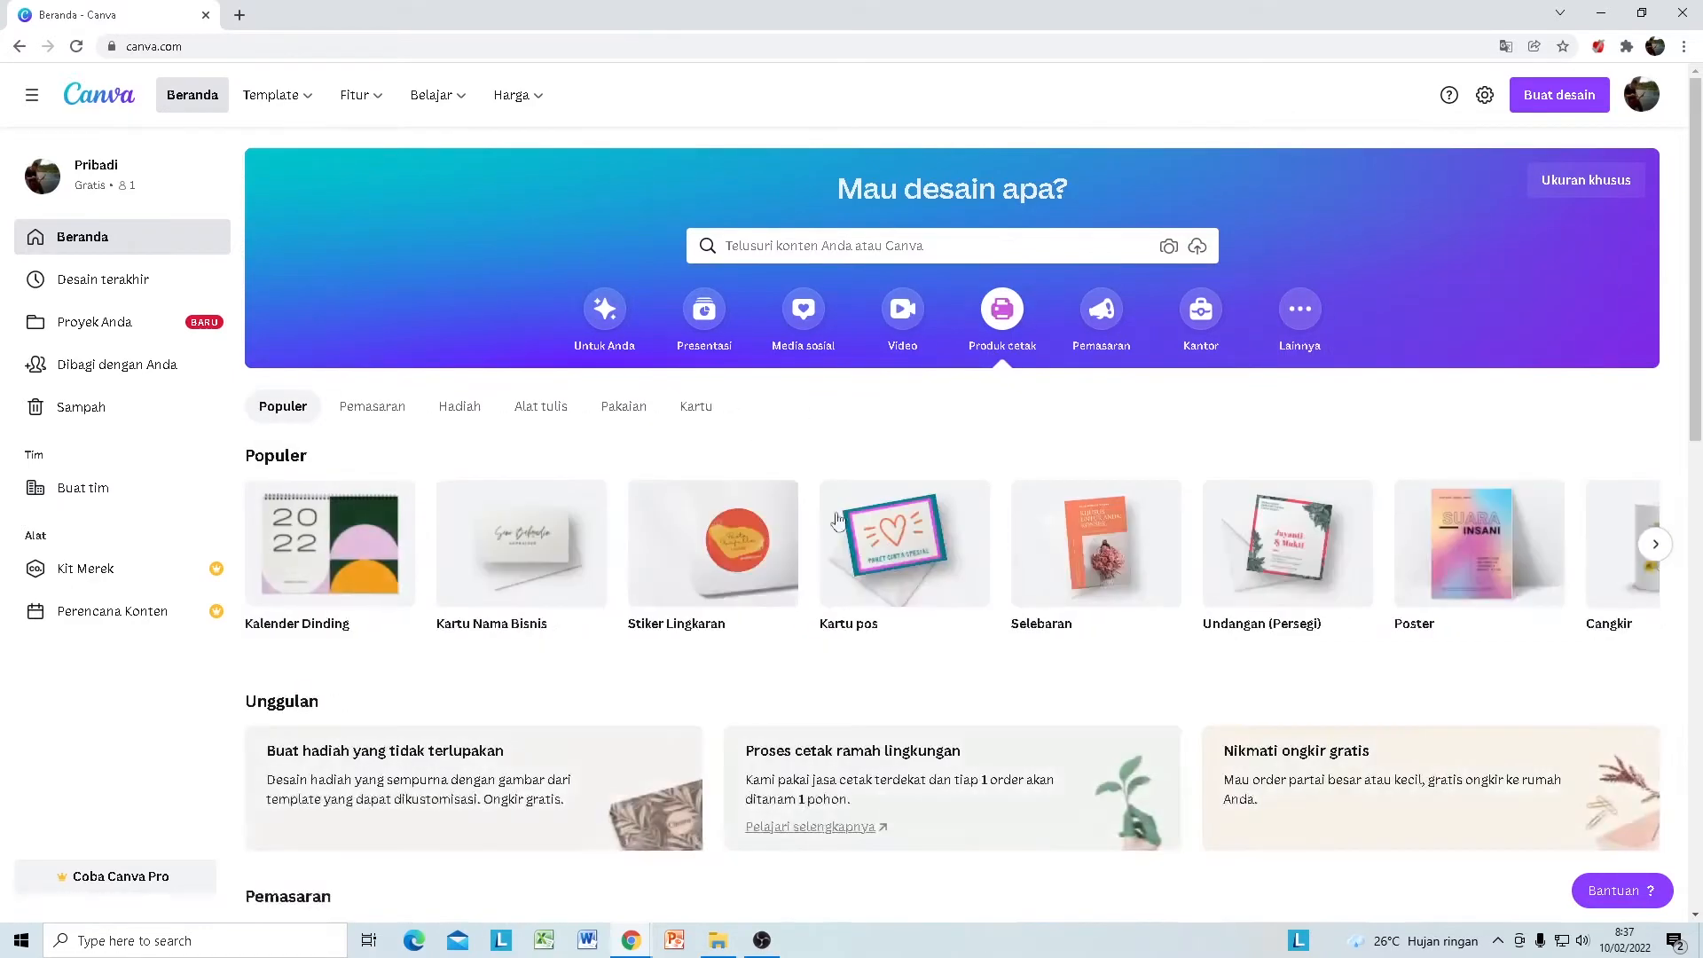
left_click(1655, 546)
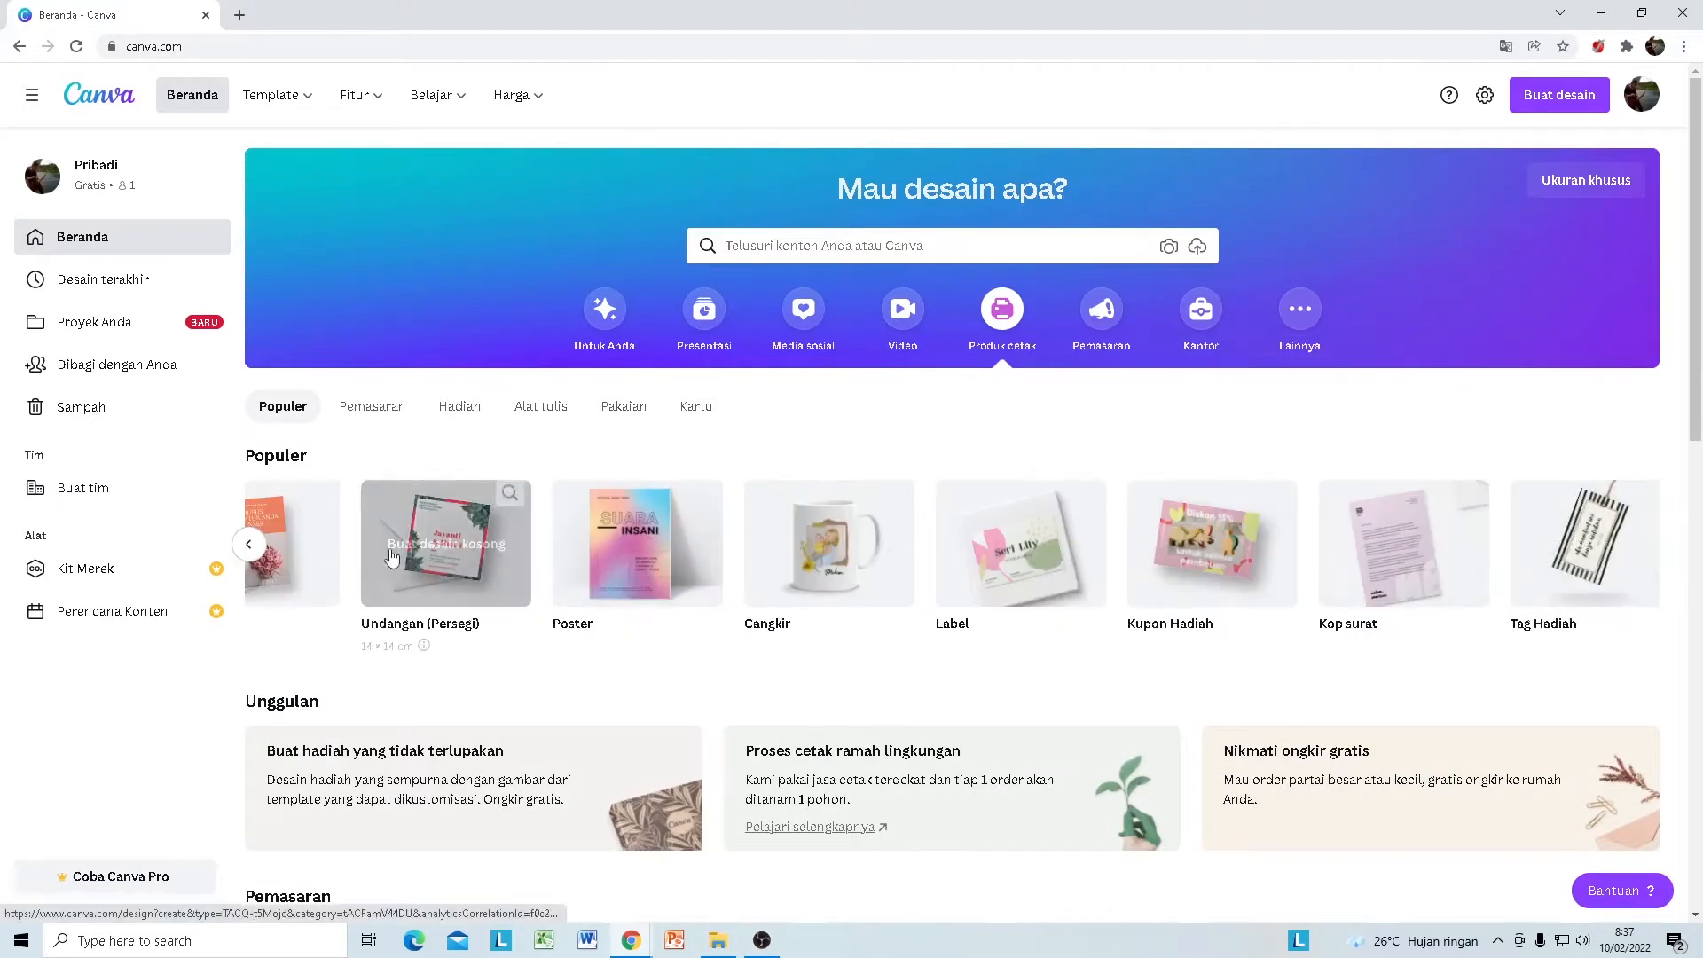
left_click(253, 545)
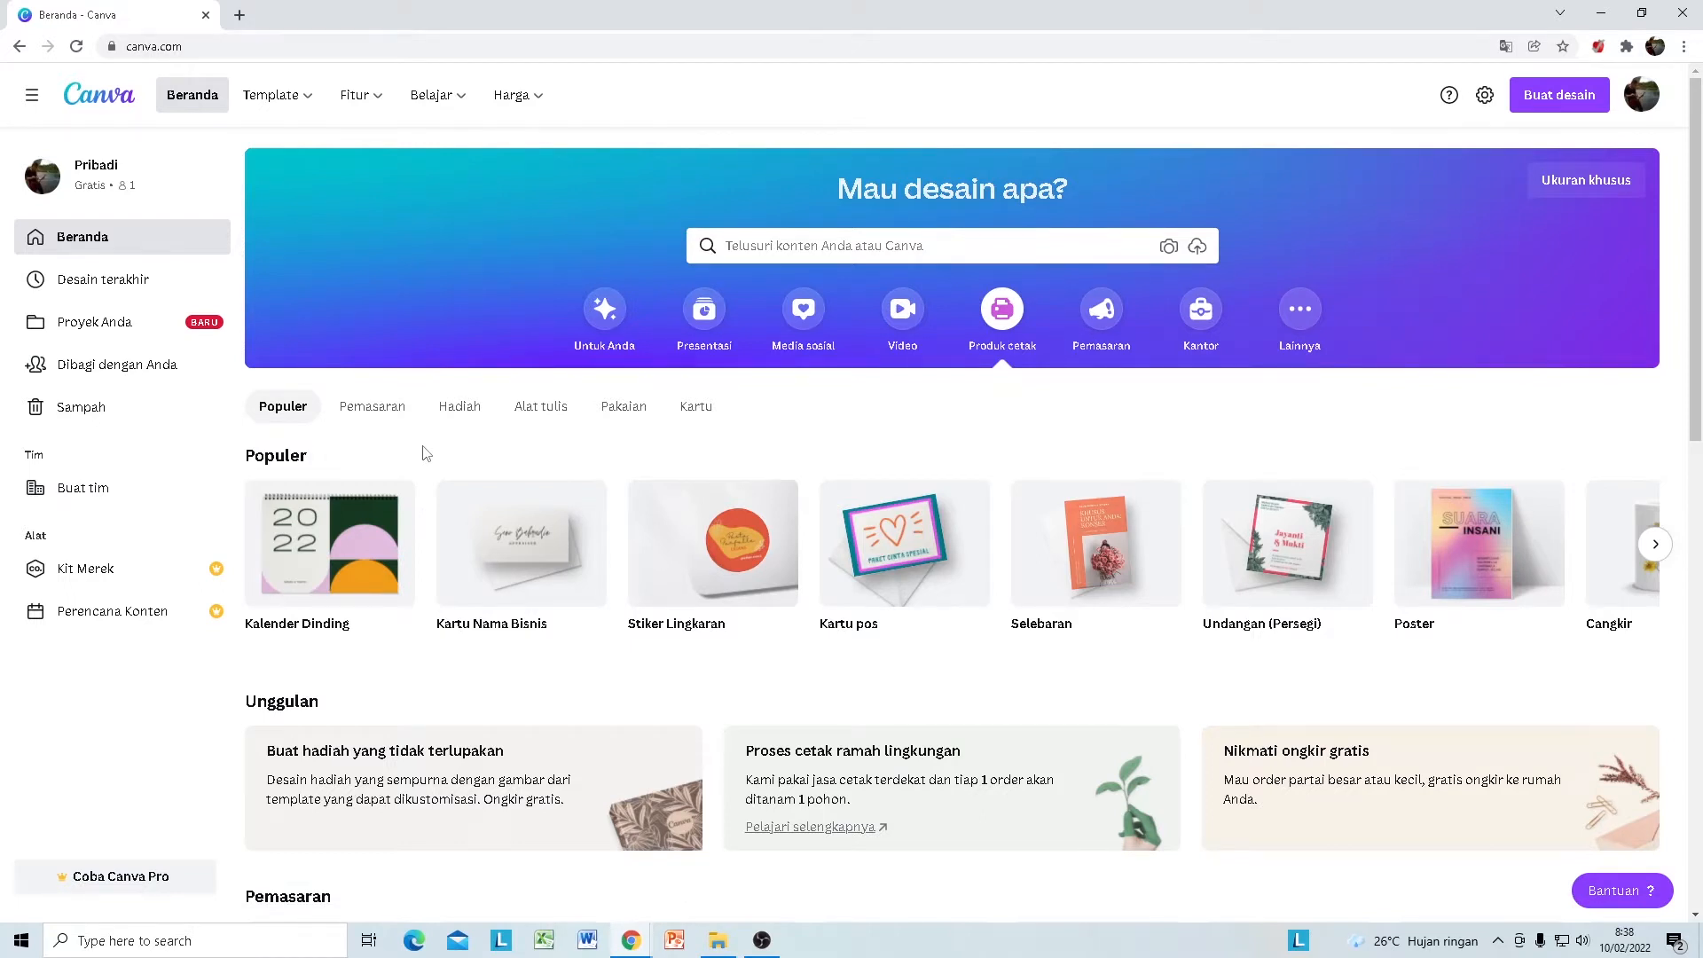
left_click(350, 537)
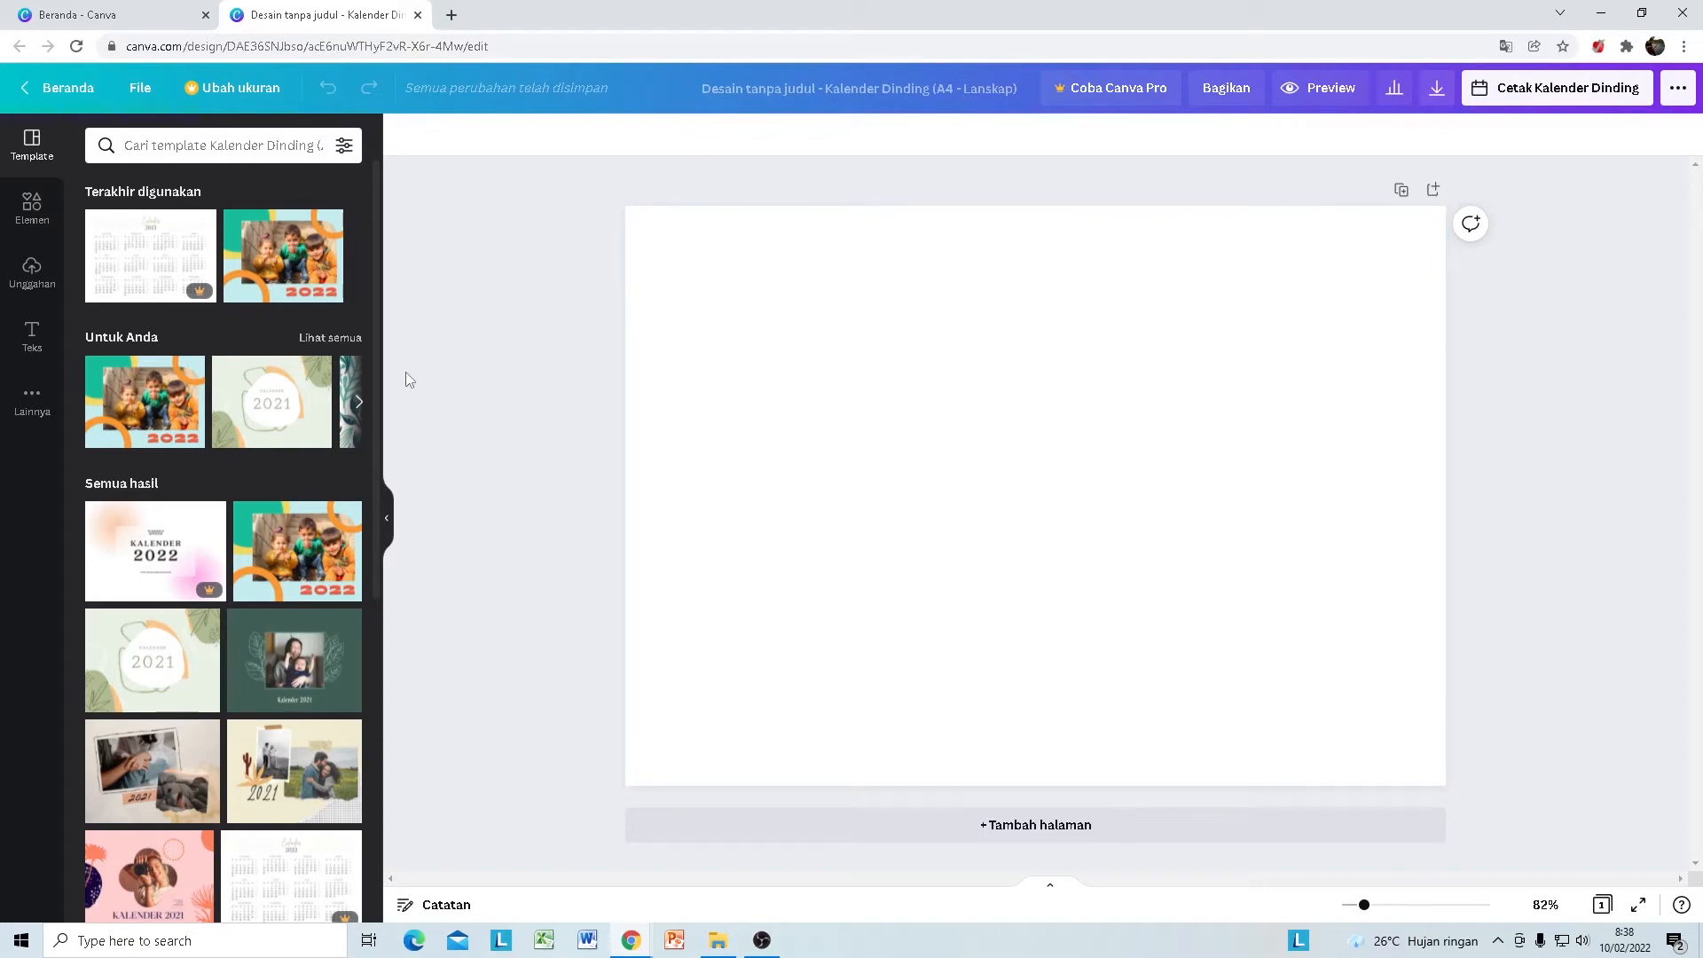
Step: Browse the suggested wall calendar templates for available cover and month page styles
scroll(234, 291, "down", 8)
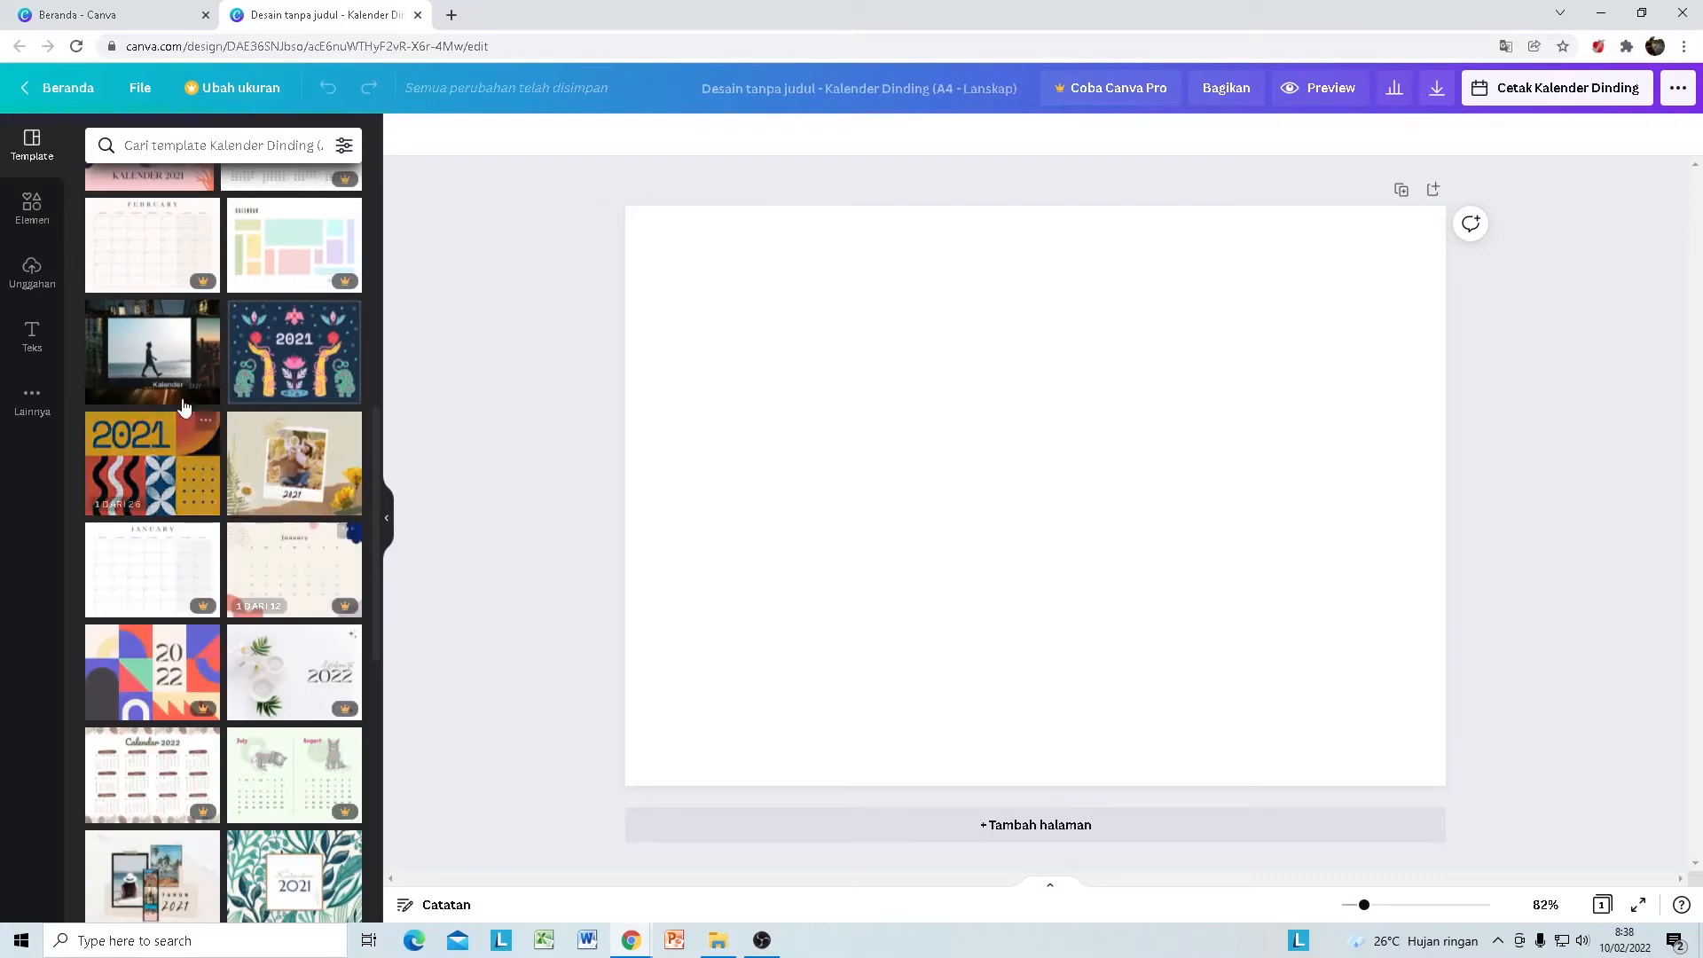
scroll(298, 448, "down", 4)
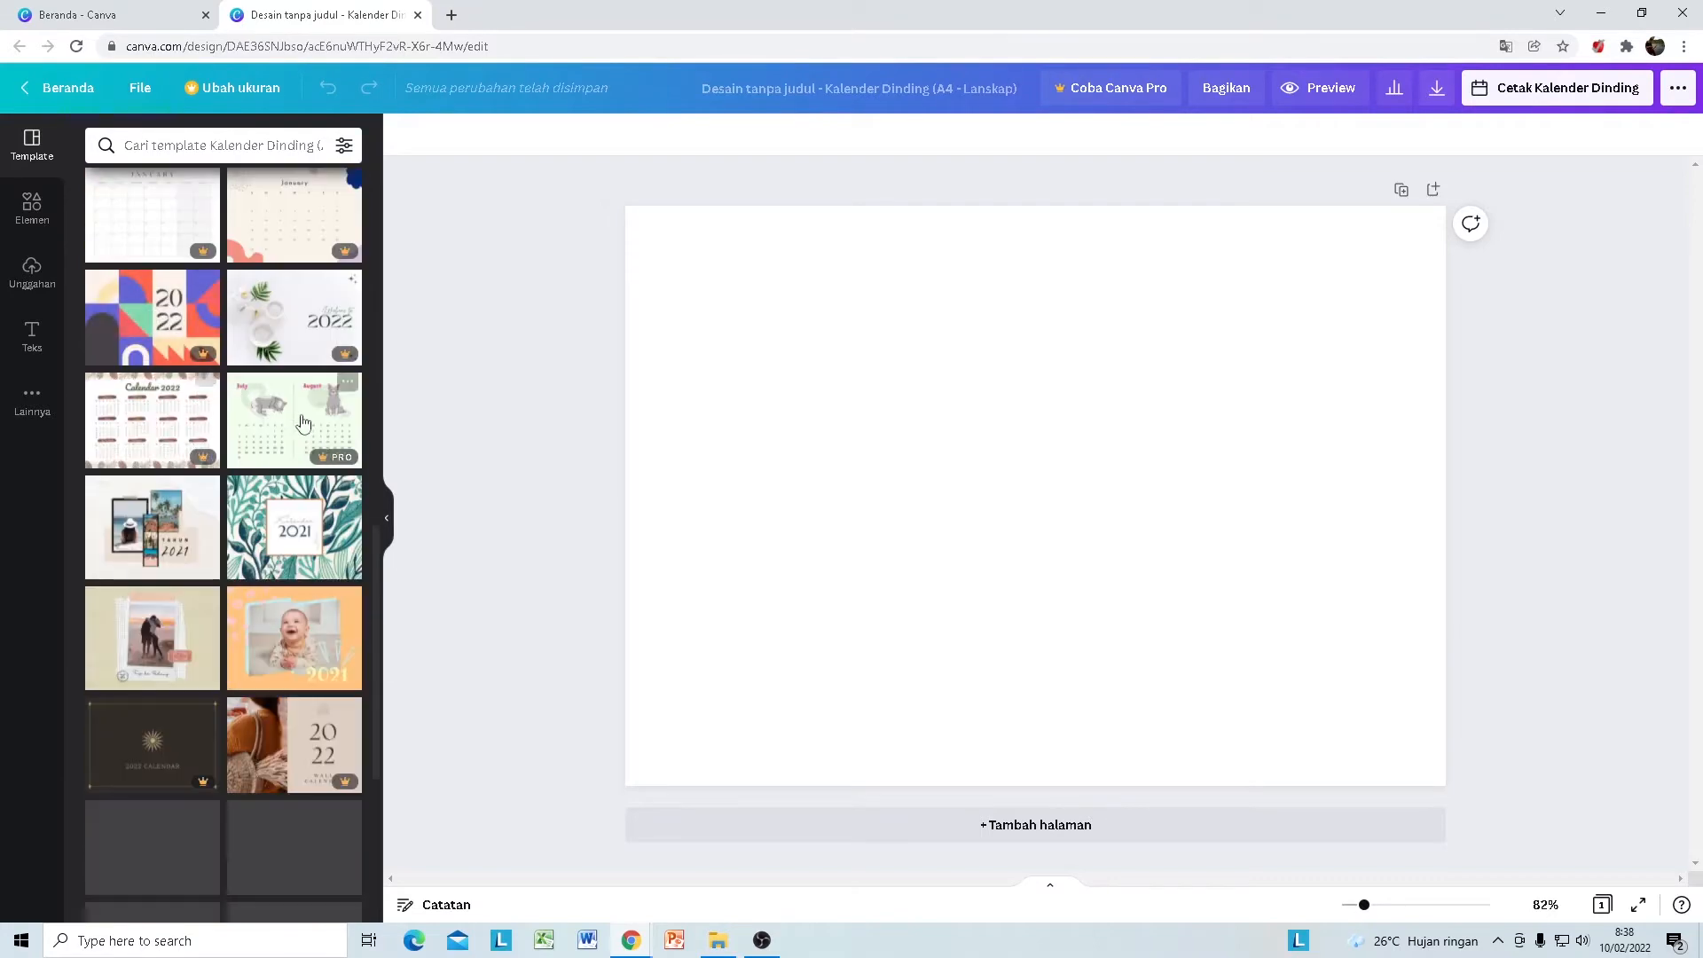
scroll(299, 448, "down", 10)
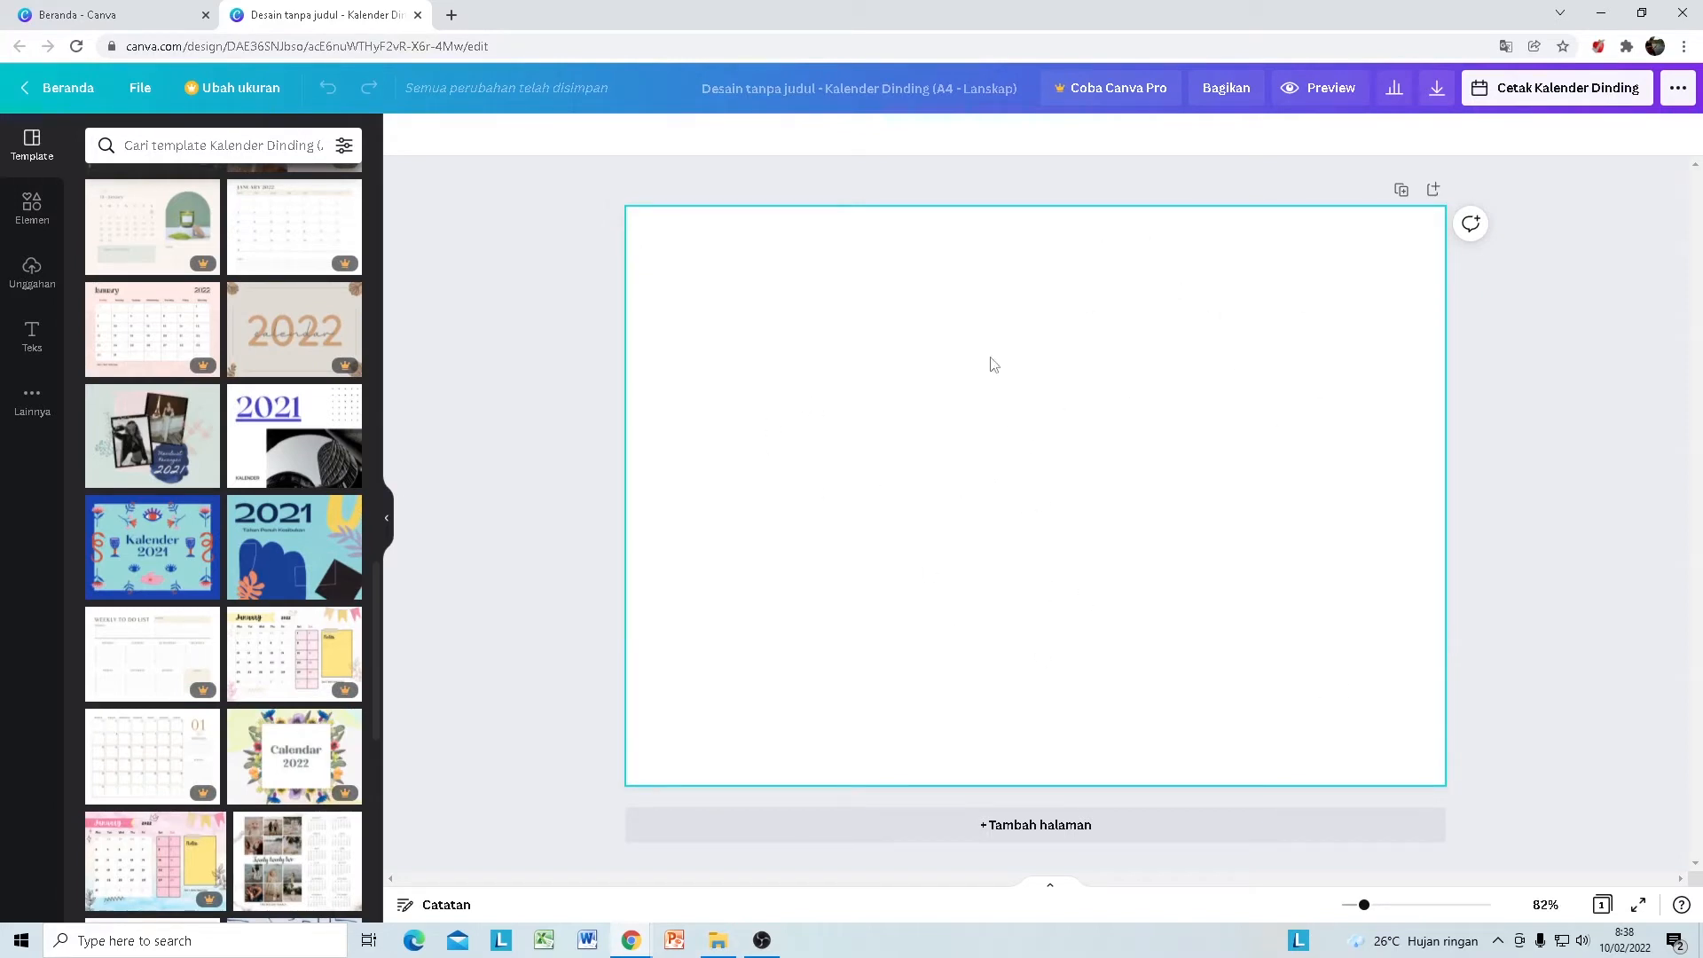
scroll(302, 620, "down", 2)
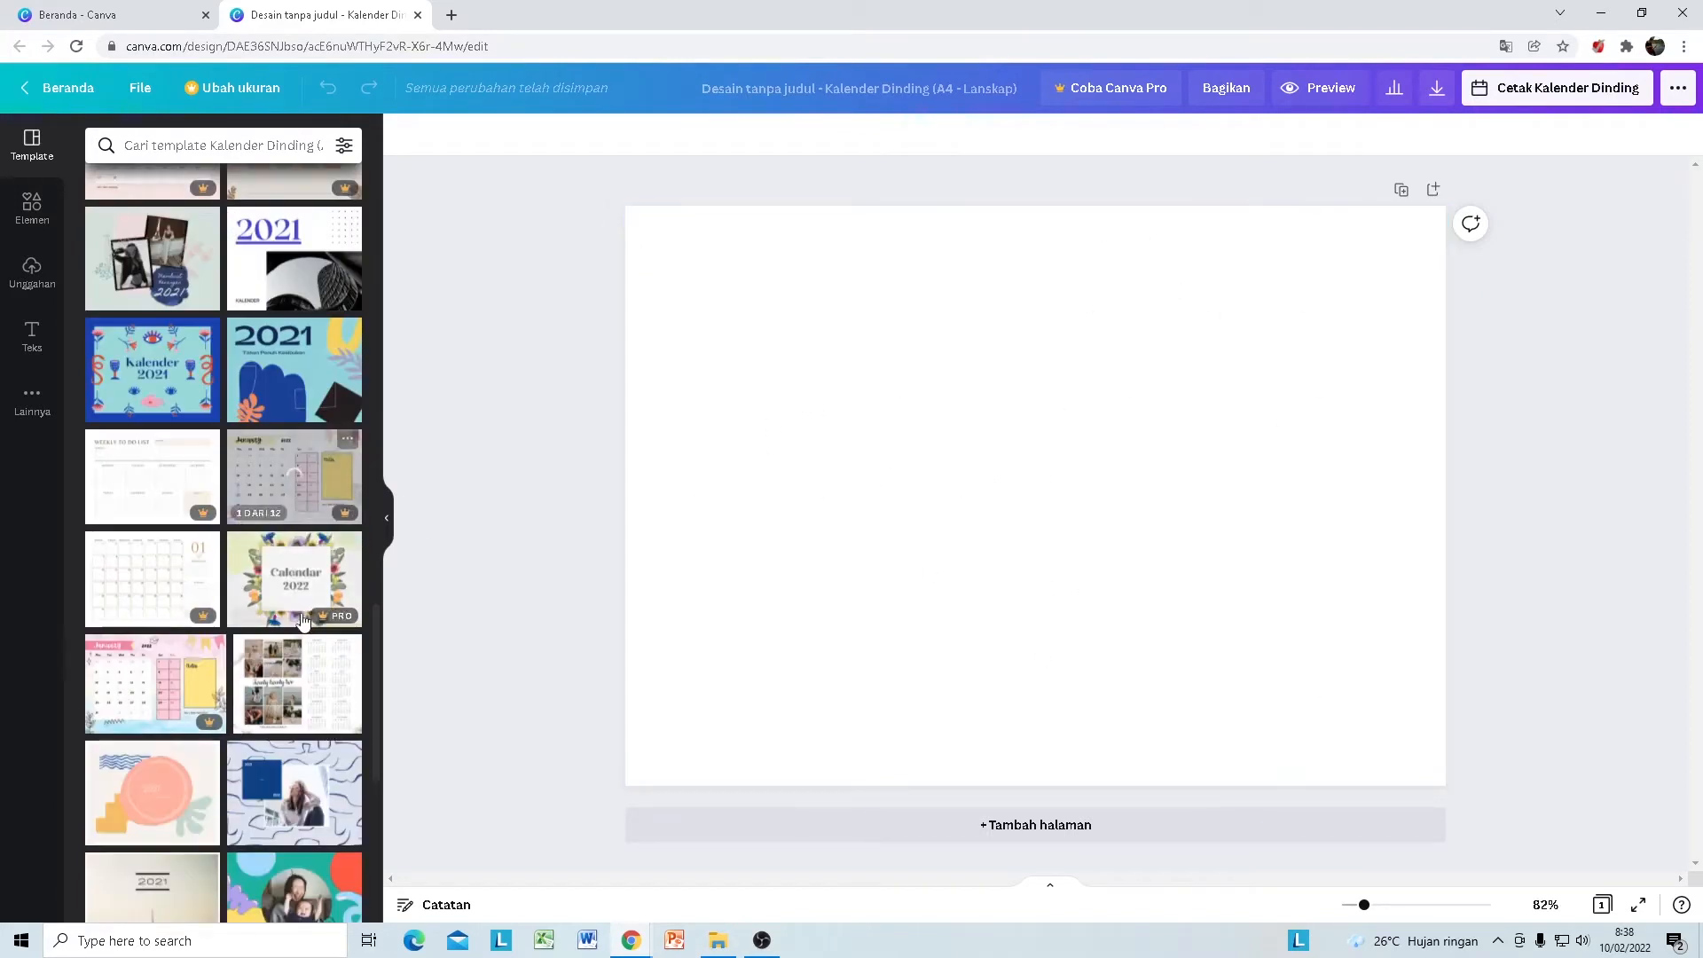
scroll(302, 620, "up", 8)
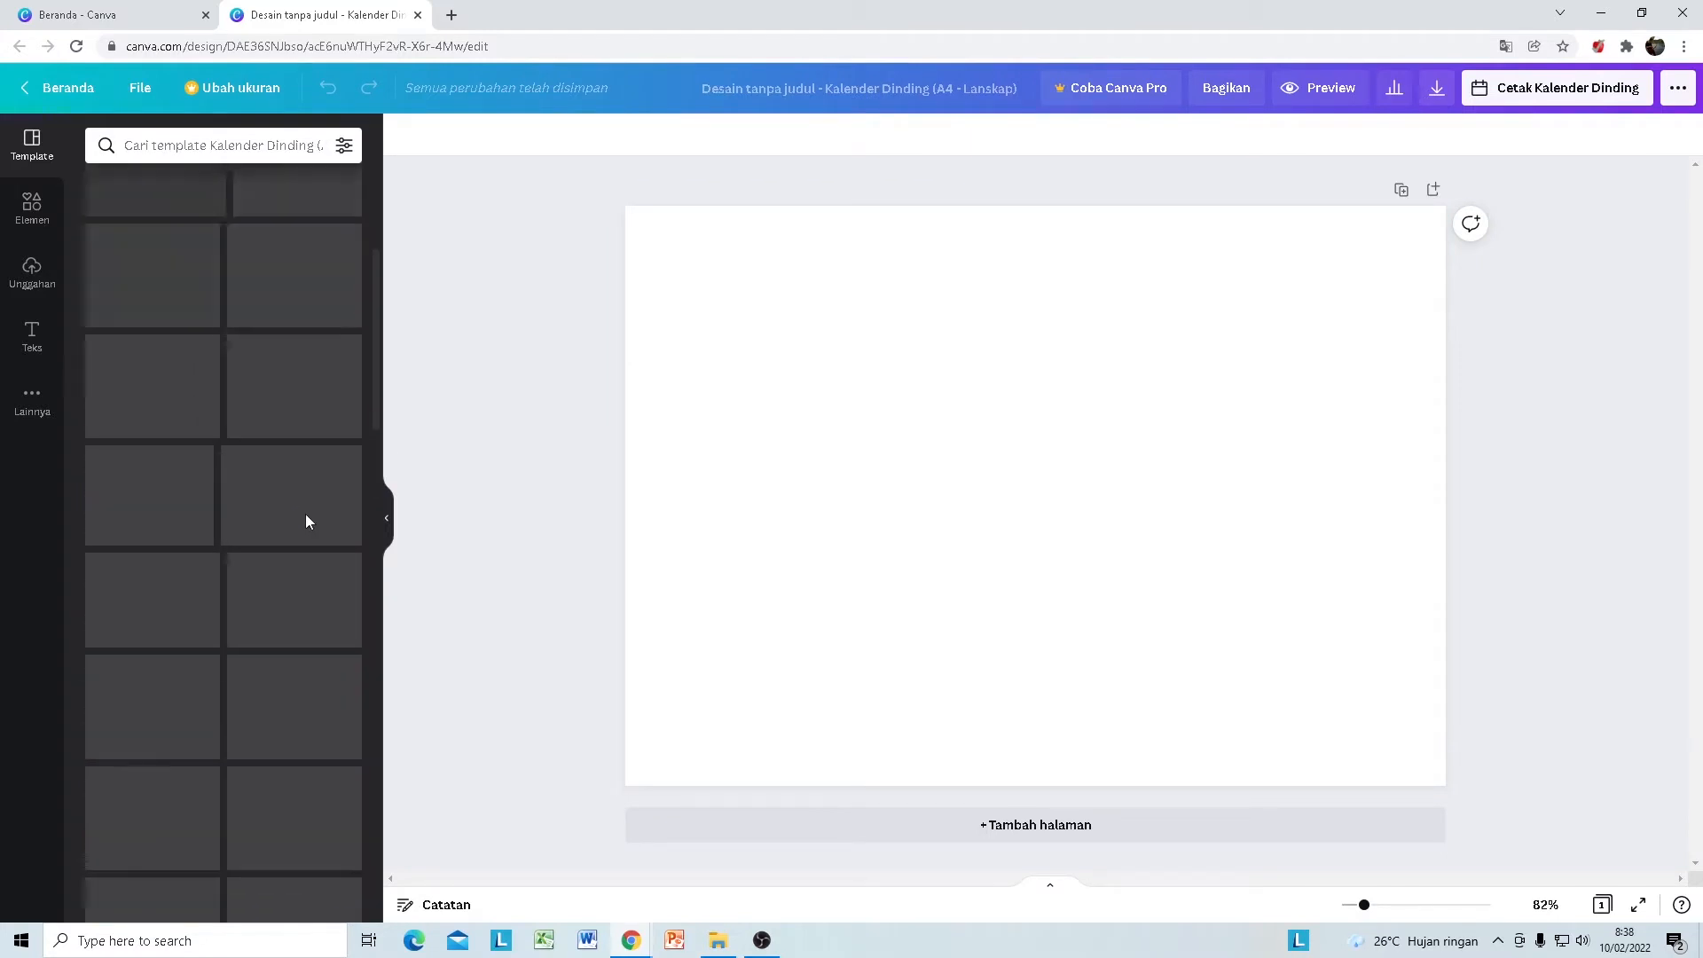
scroll(306, 514, "up", 5)
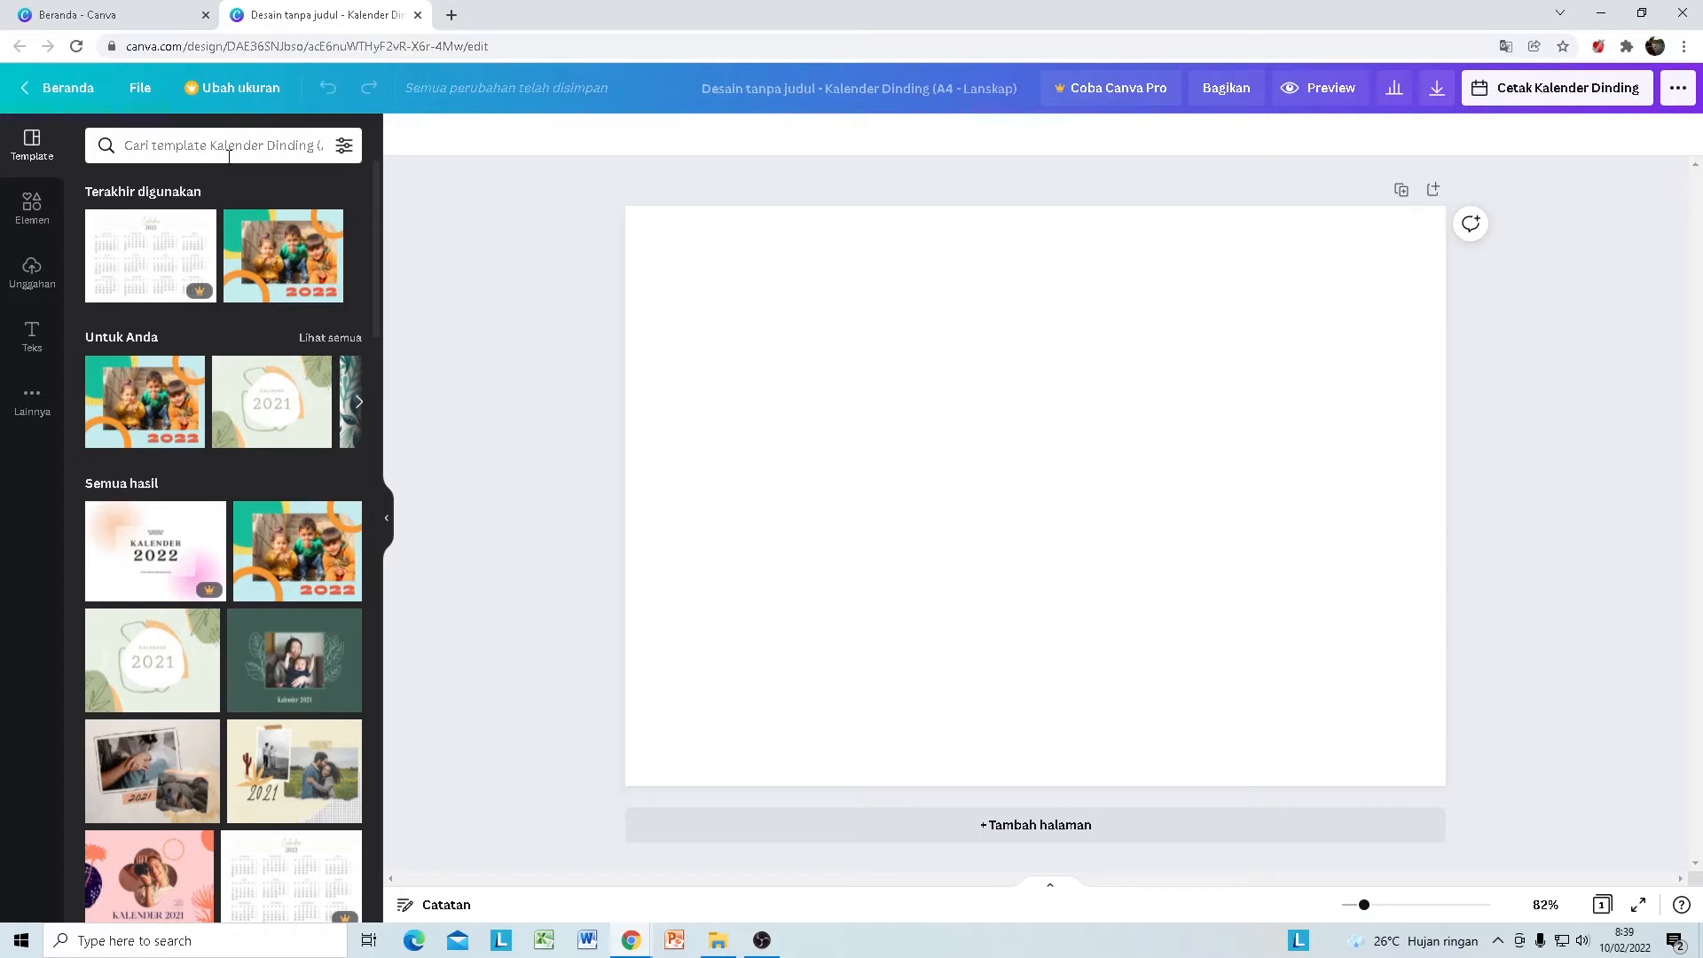
Step: Search the wall calendar templates for "2022"
left_click(229, 156)
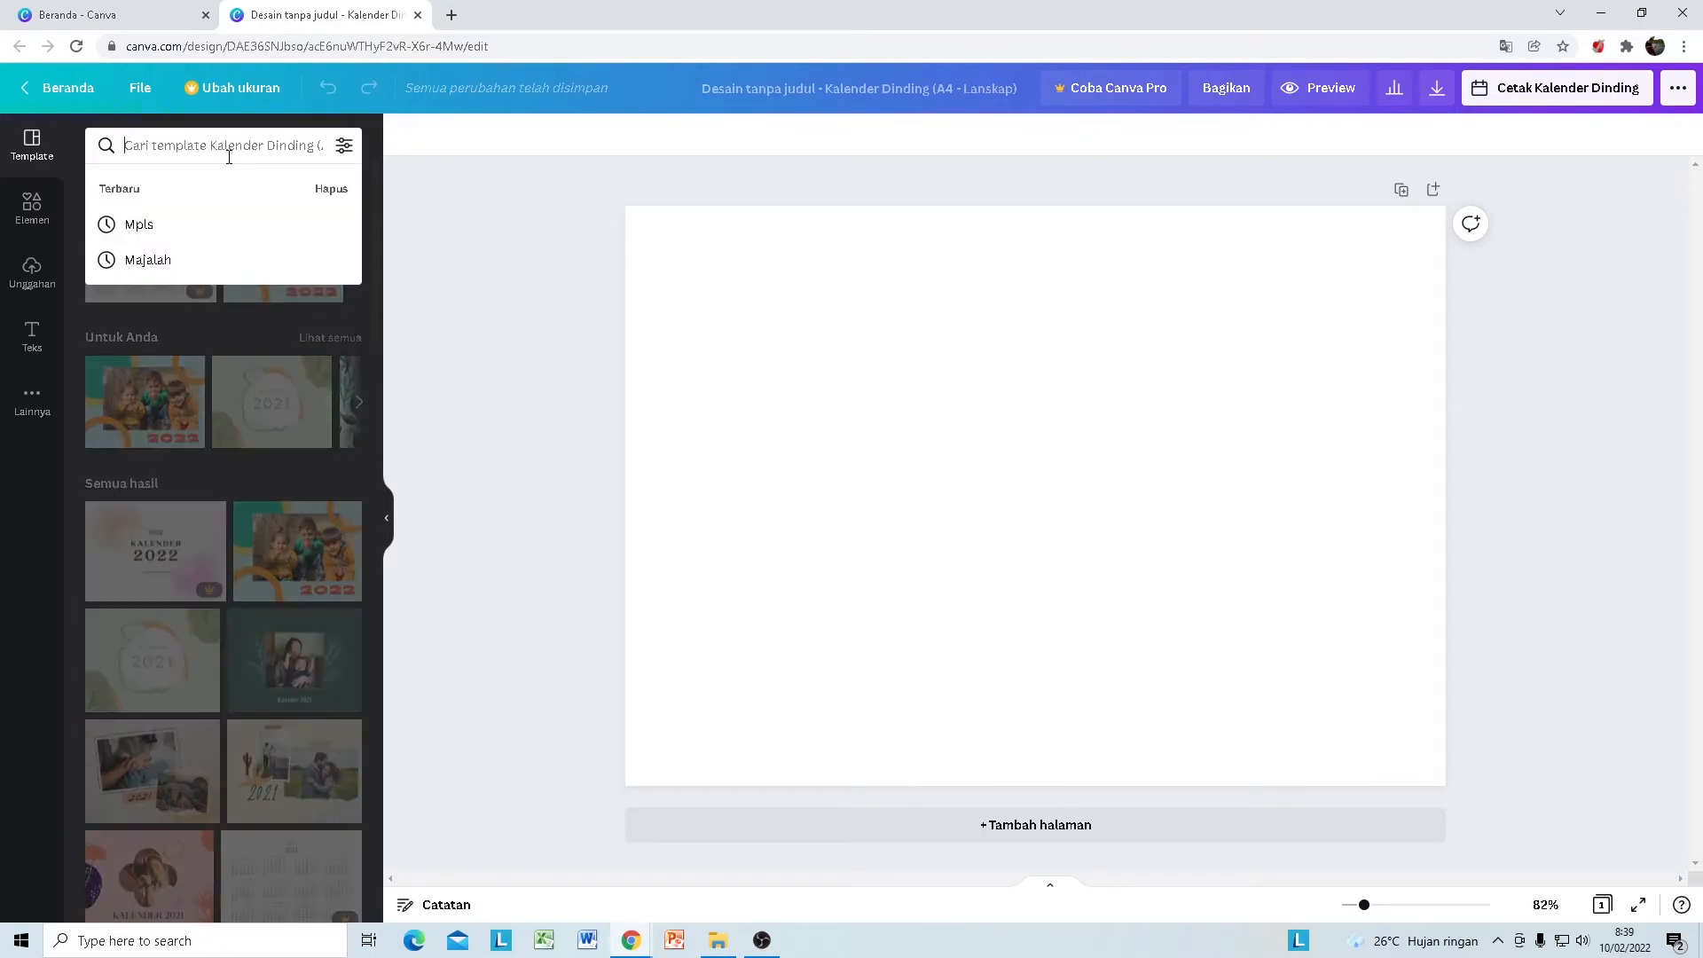
type("2022")
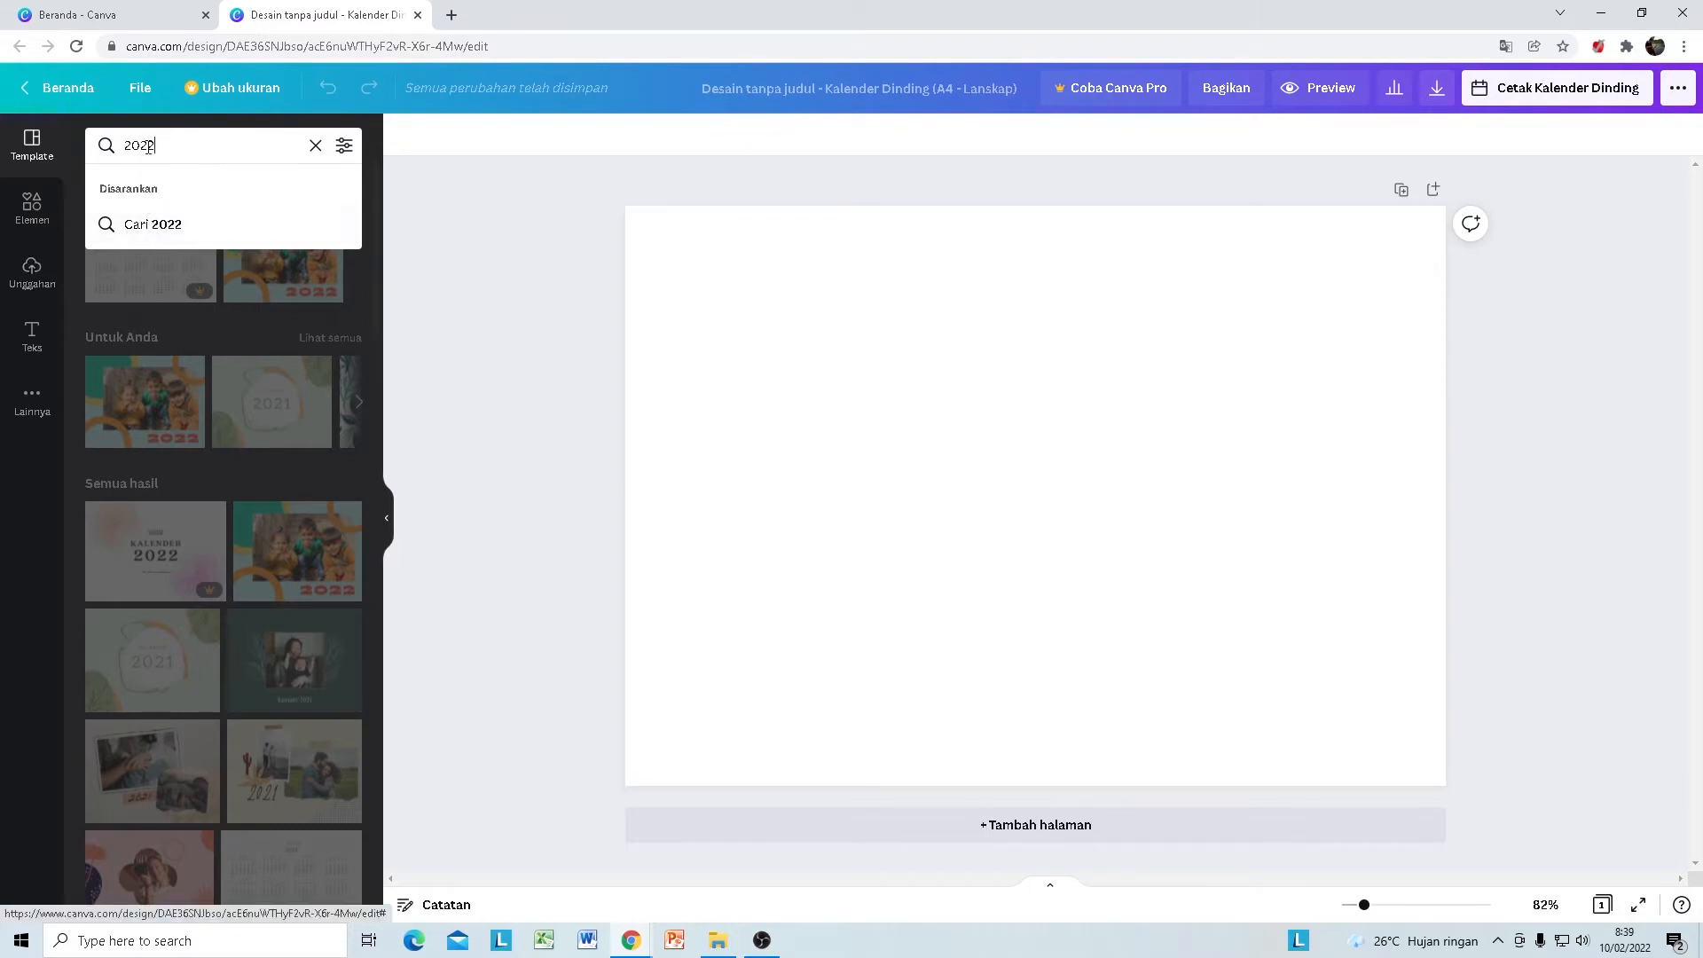
left_click(180, 226)
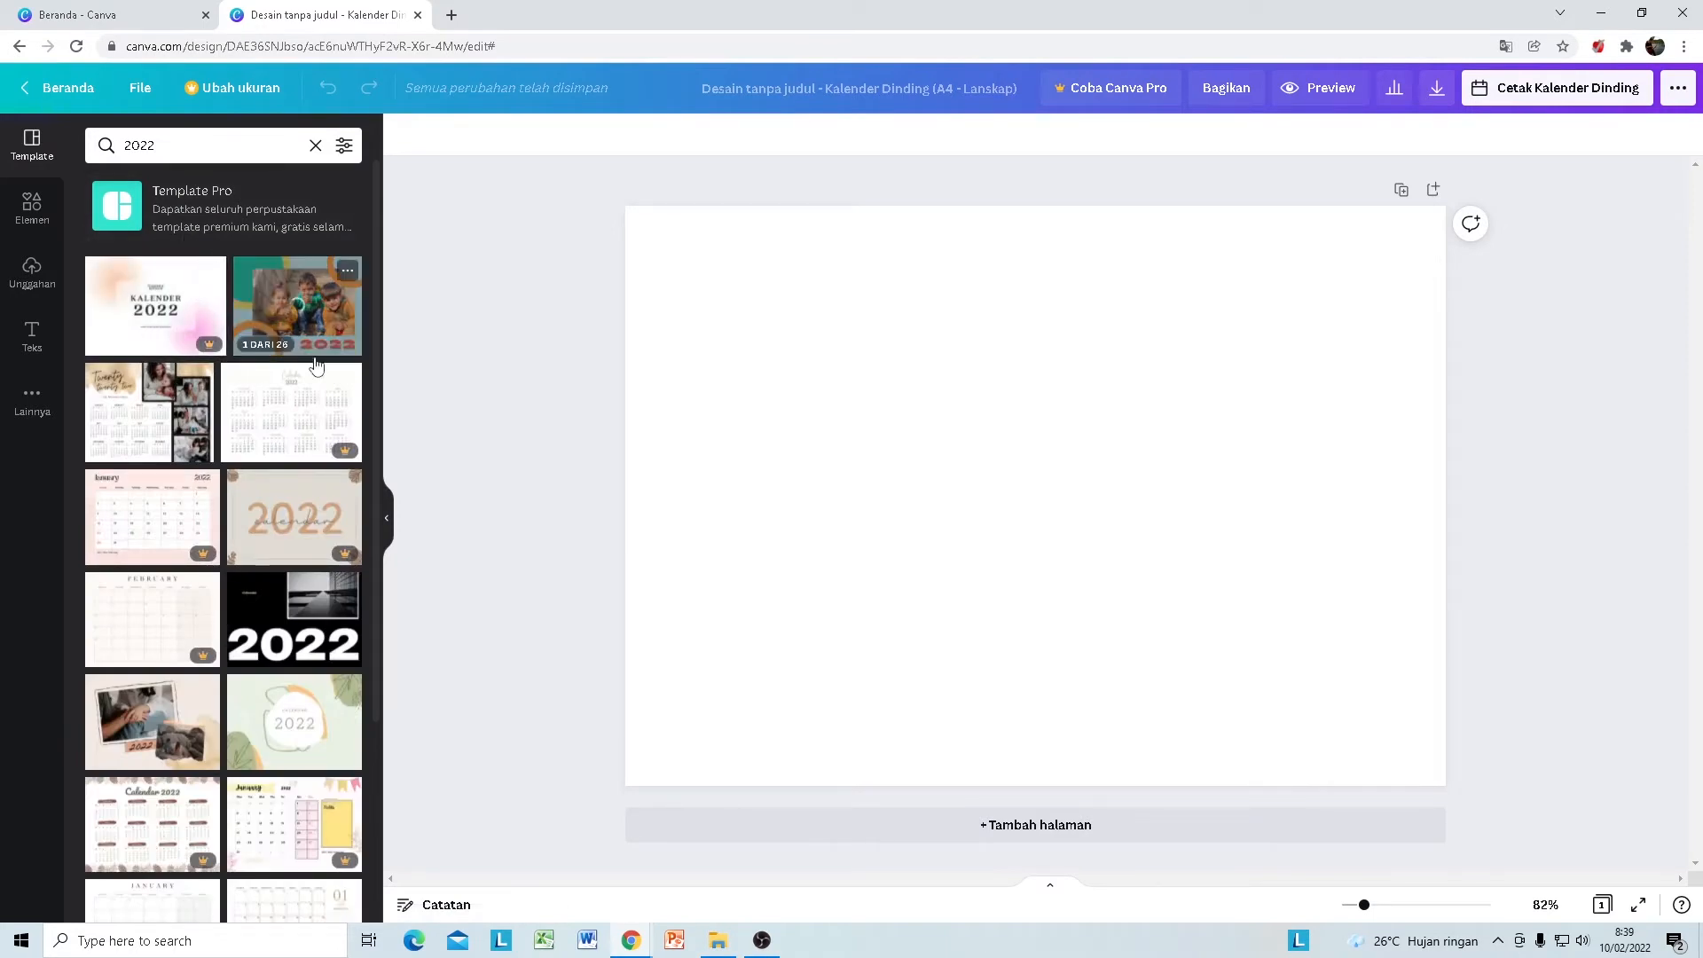
Step: Open the Colorful Doodle Cute & Friendly Baby Wall Calendar template, the orange 2022 one with a baby photo, from the search results
scroll(237, 748, "down", 2)
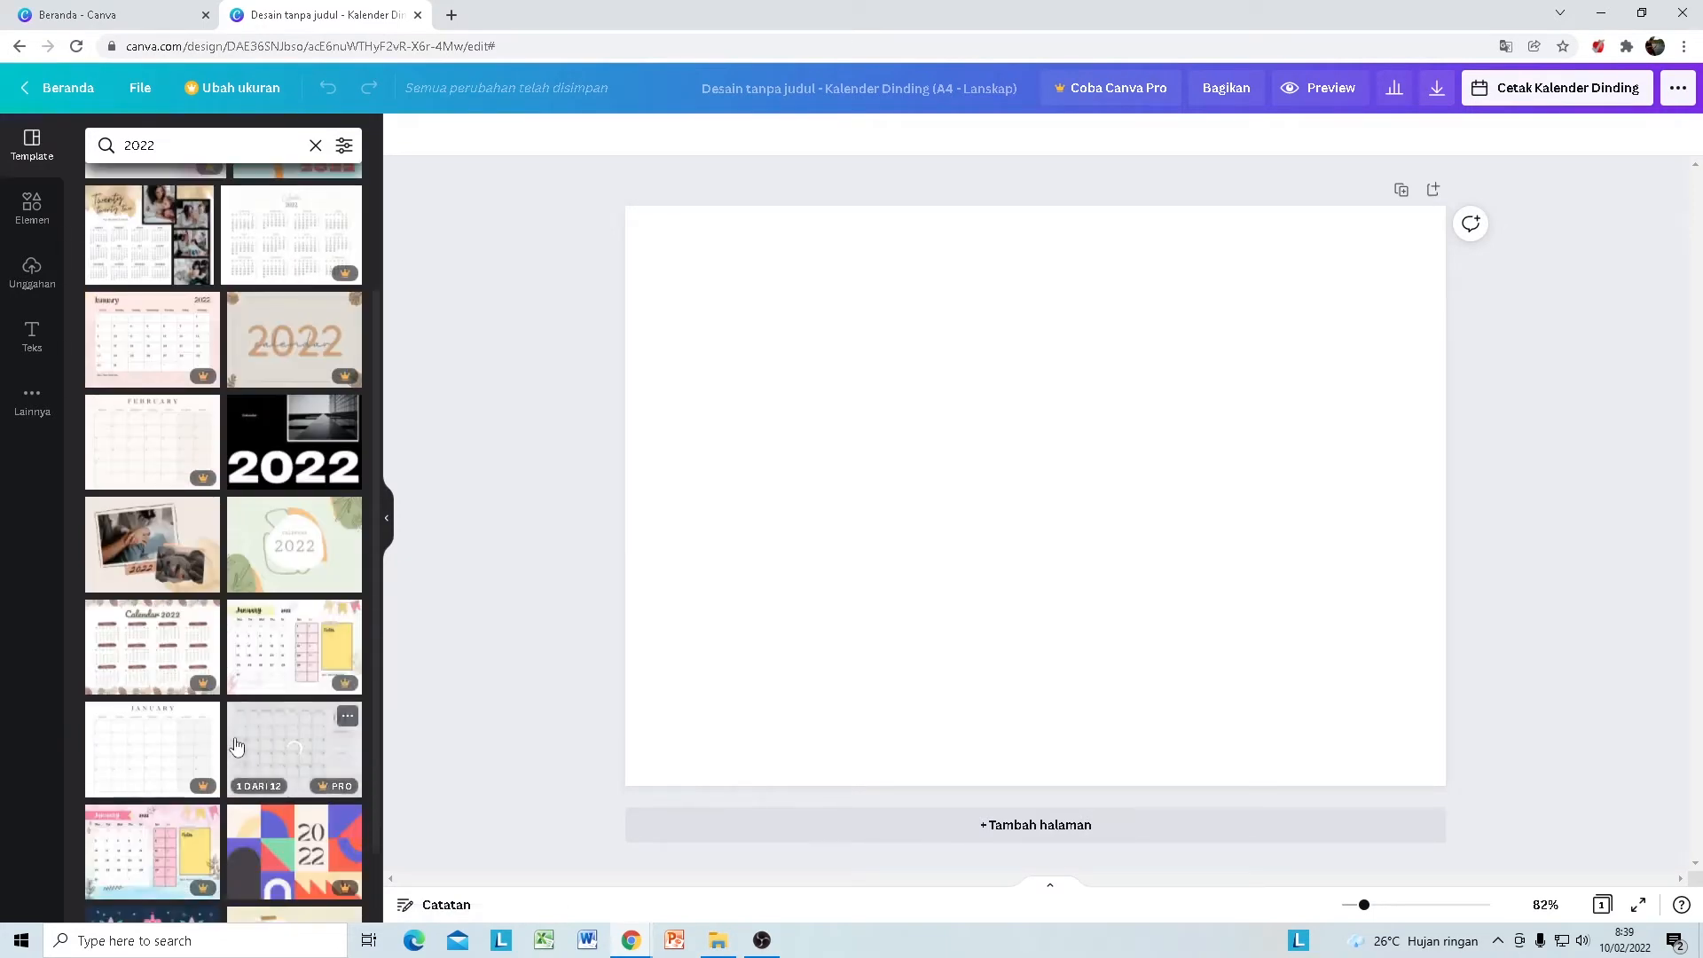
scroll(185, 499, "down", 1)
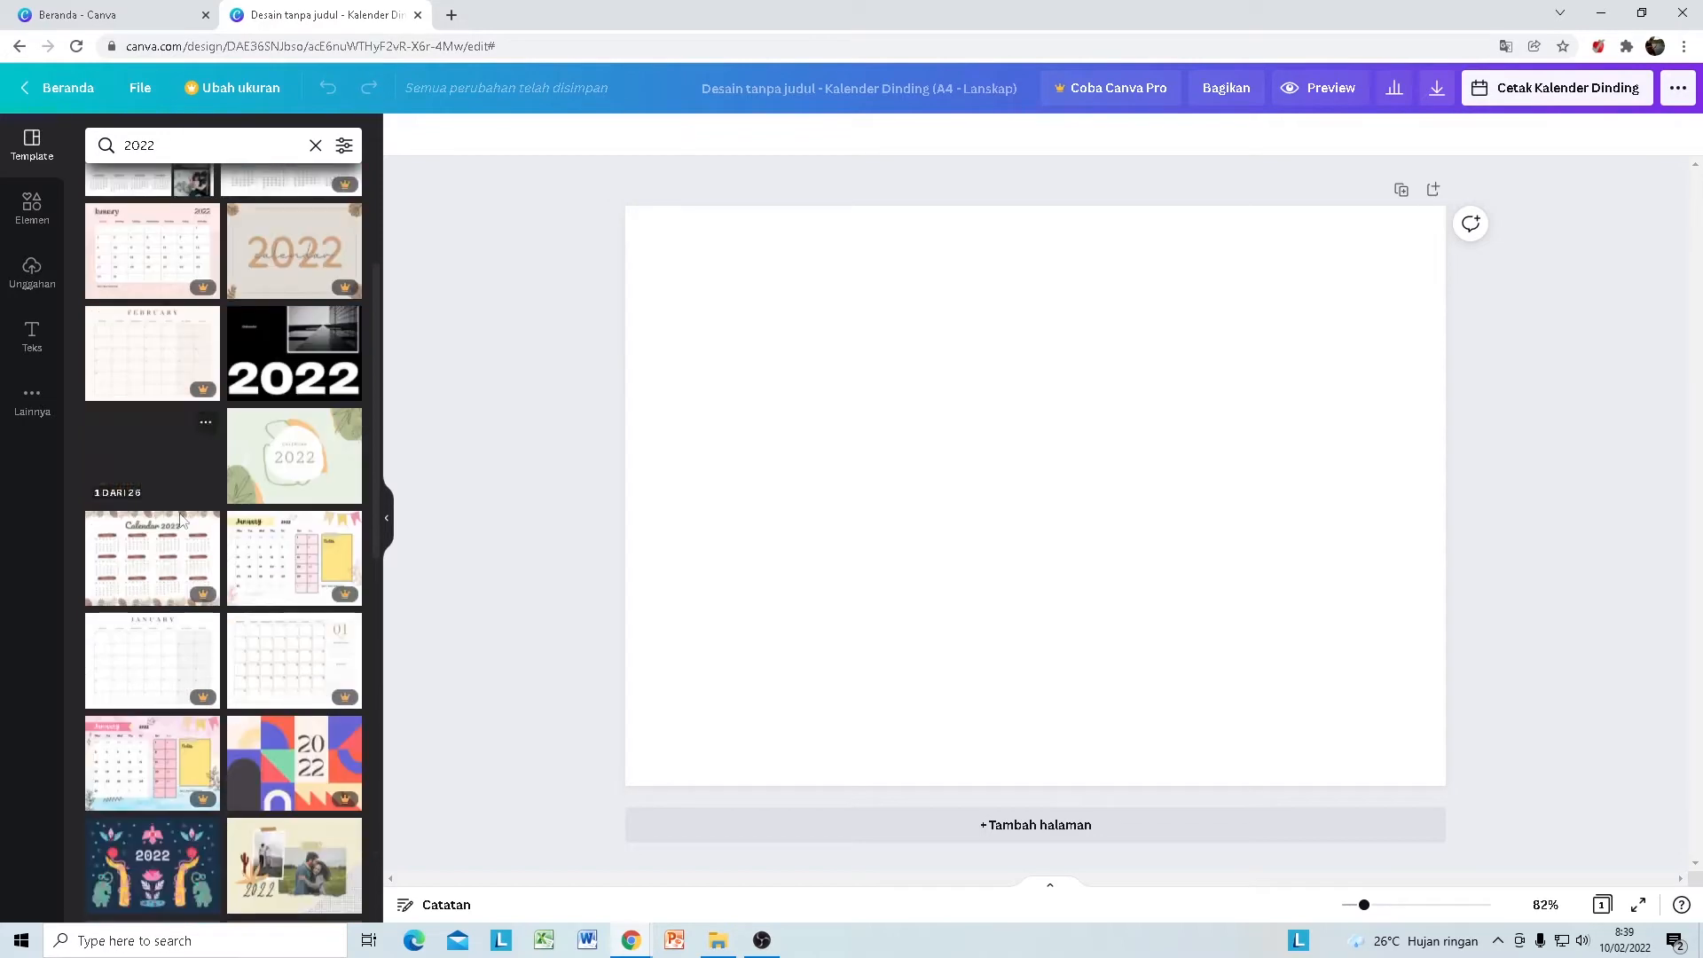
scroll(157, 637, "down", 3)
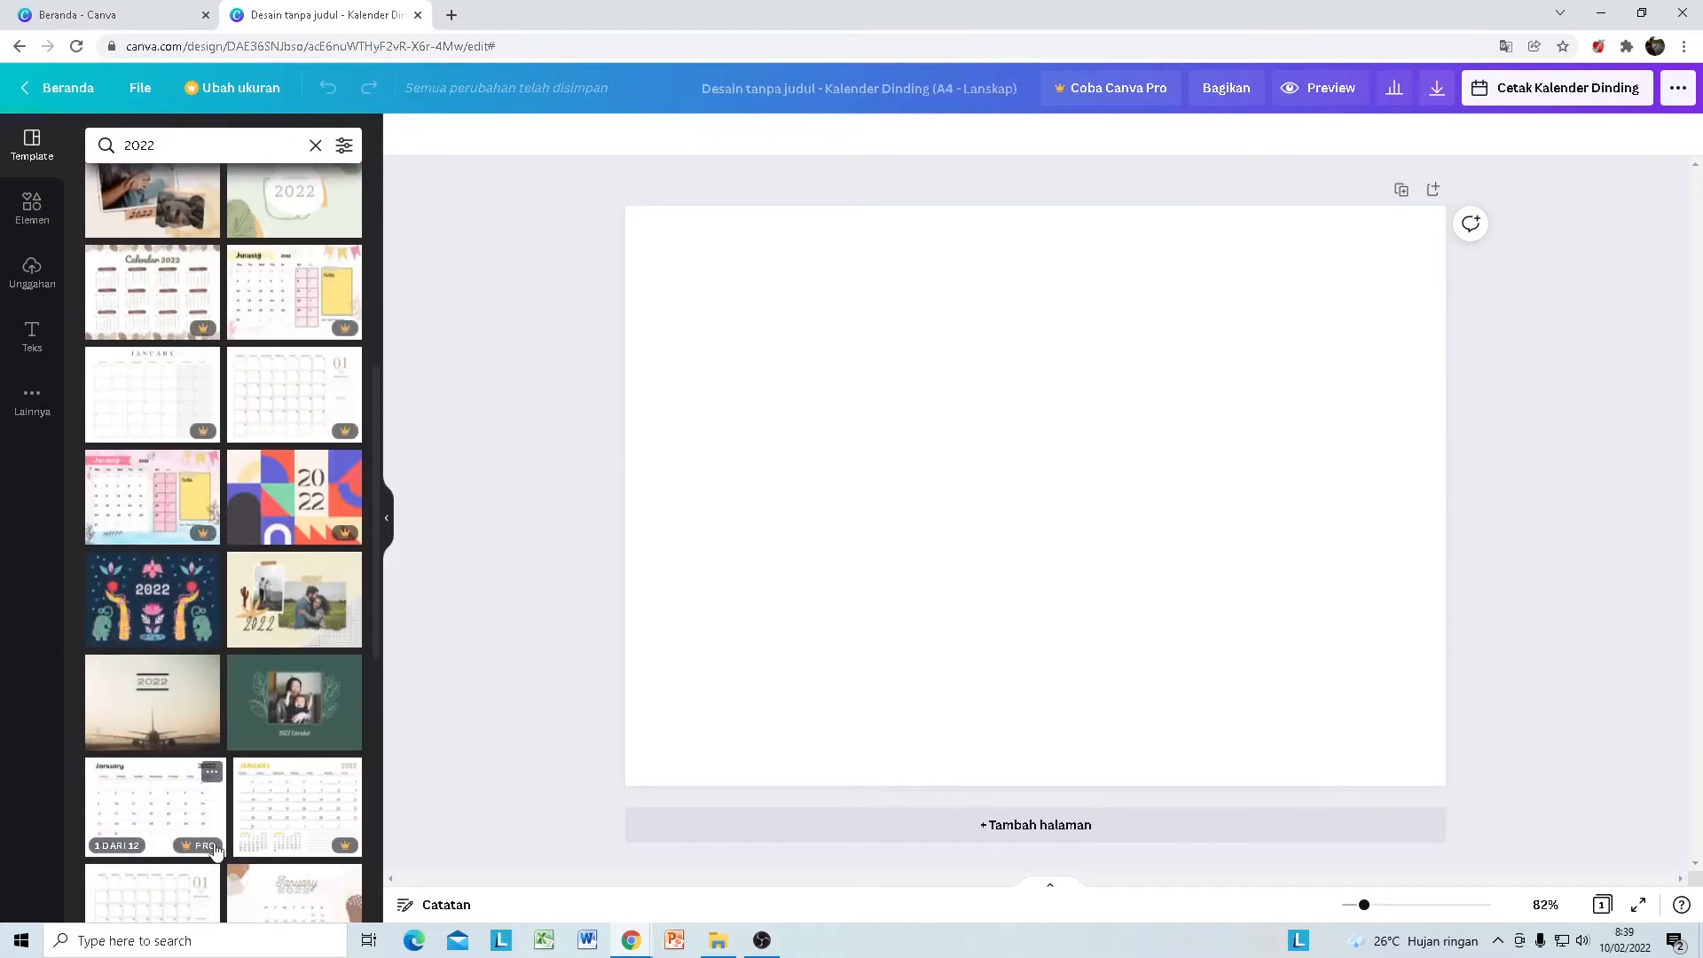
scroll(213, 854, "up", 2)
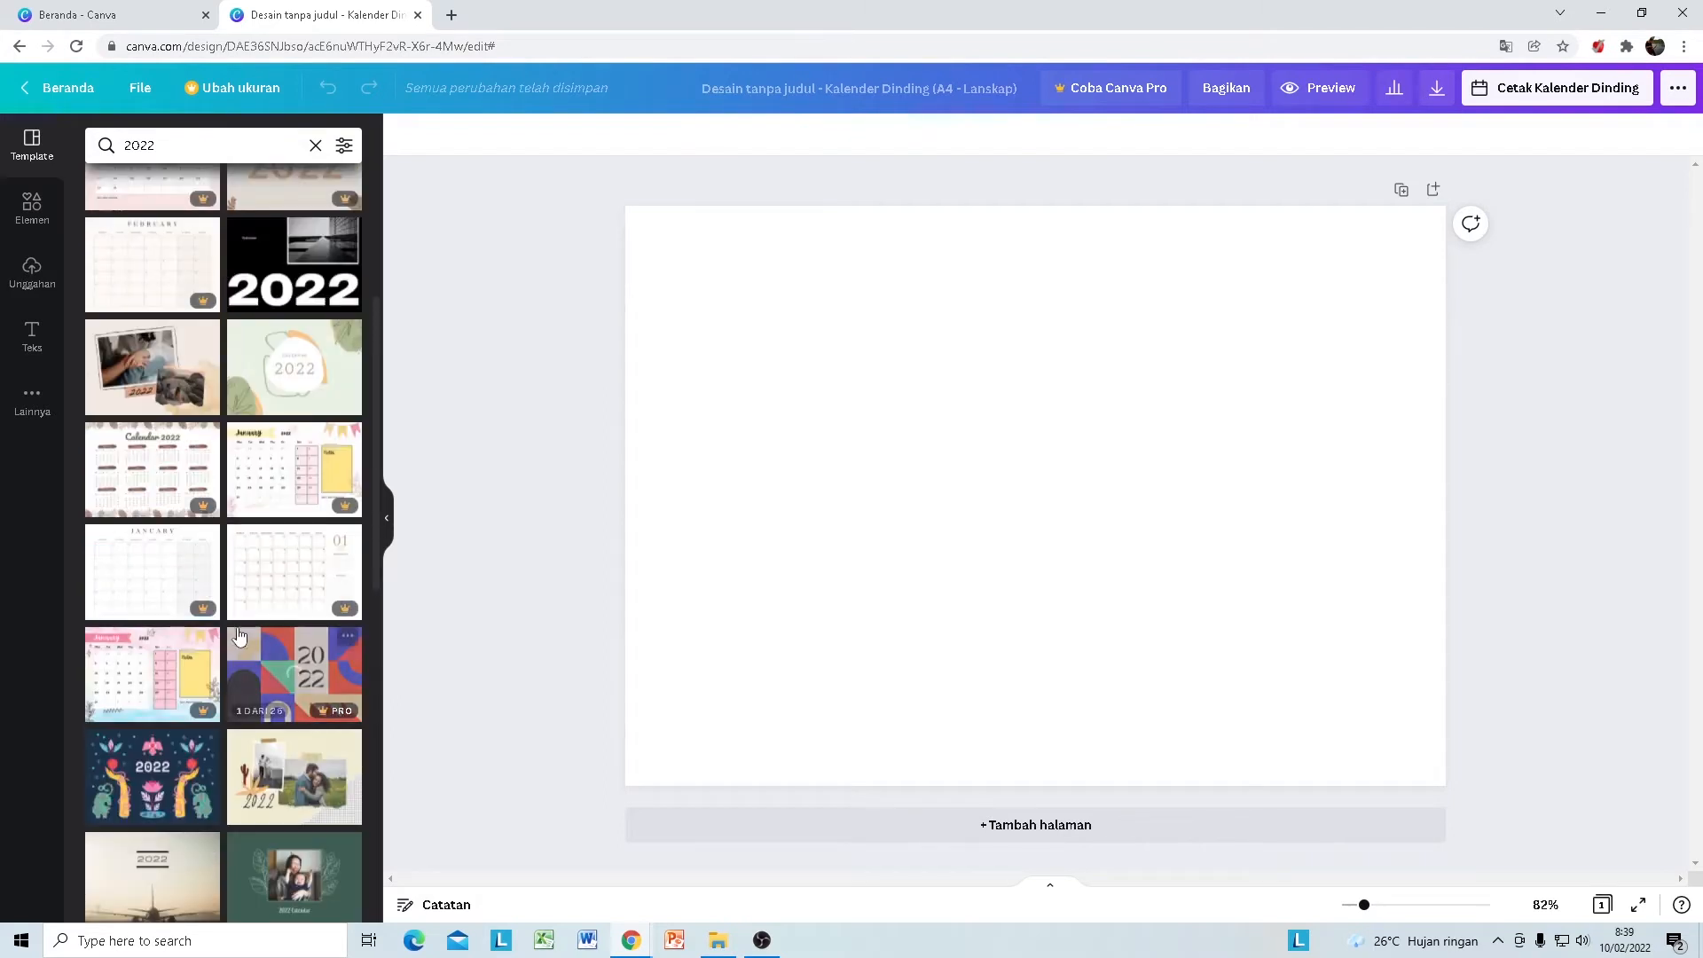
scroll(191, 798, "down", 3)
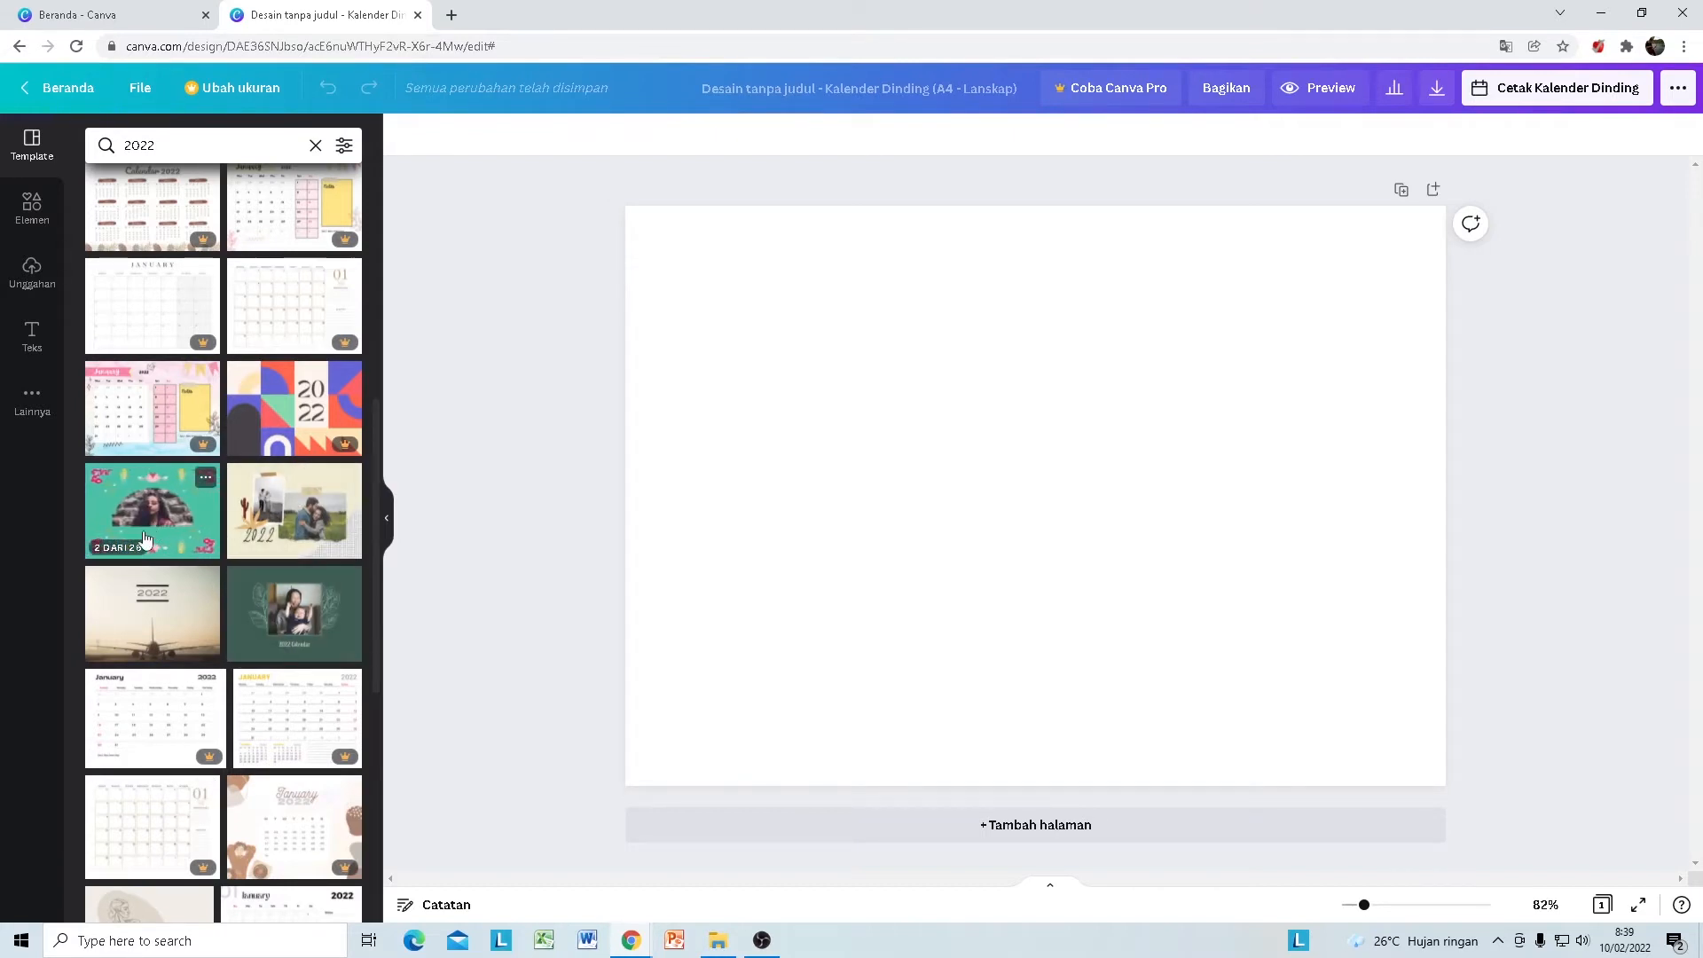
scroll(172, 567, "down", 3)
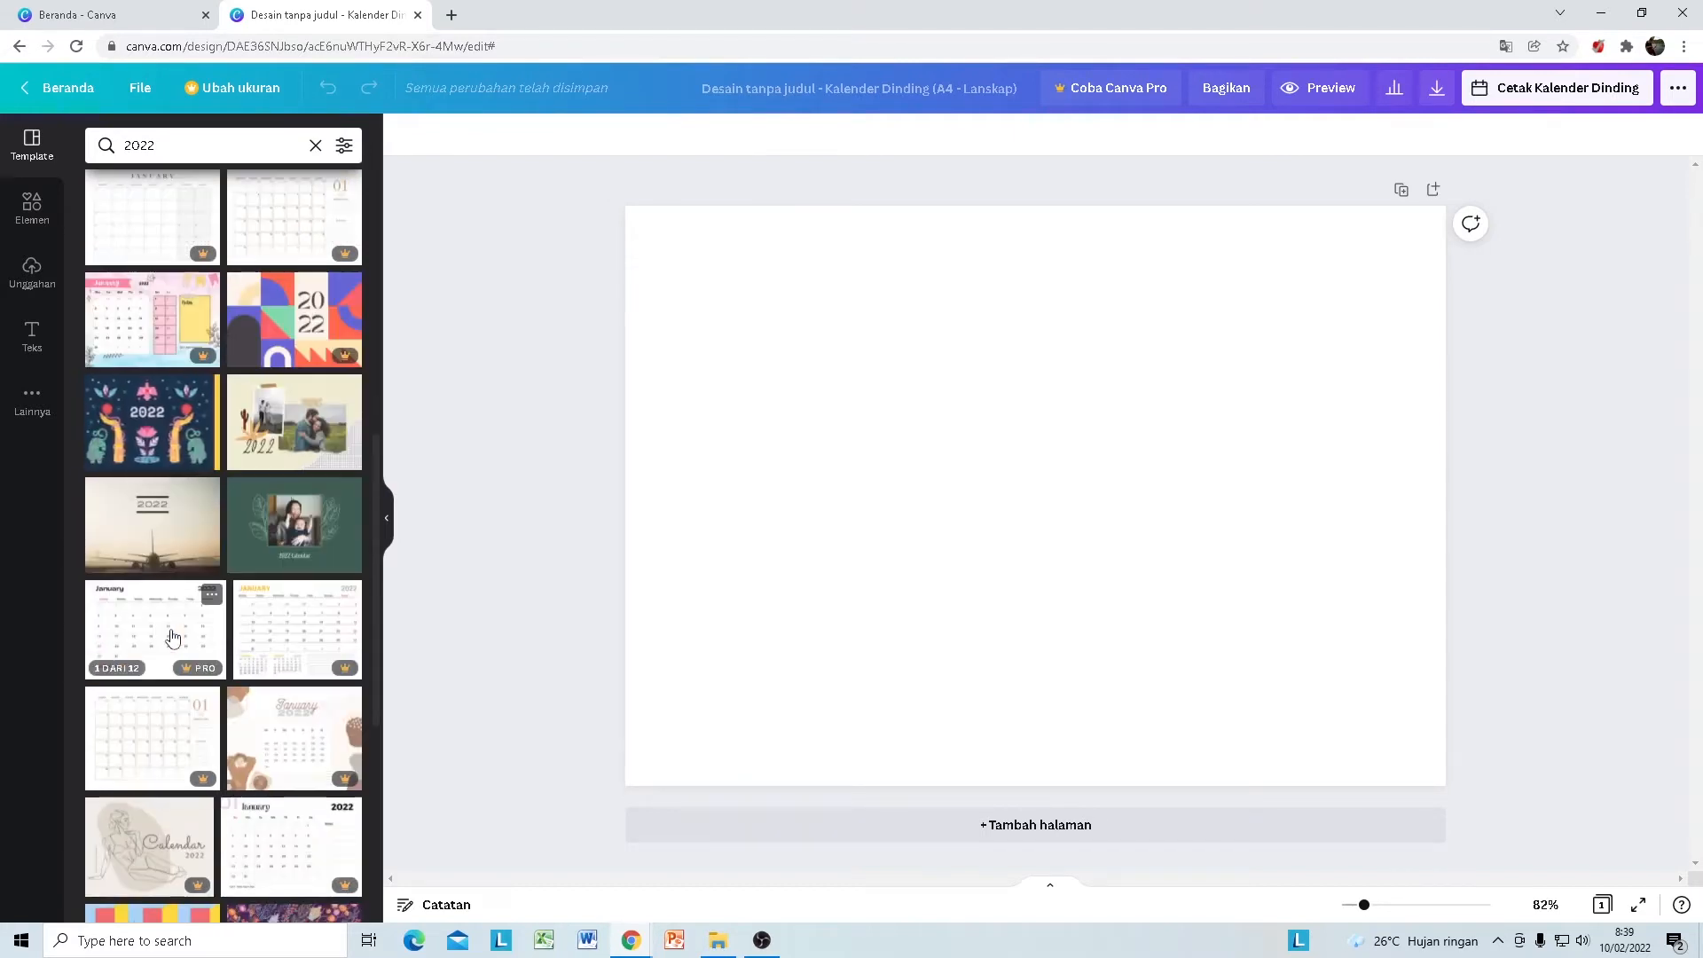
scroll(173, 639, "down", 1)
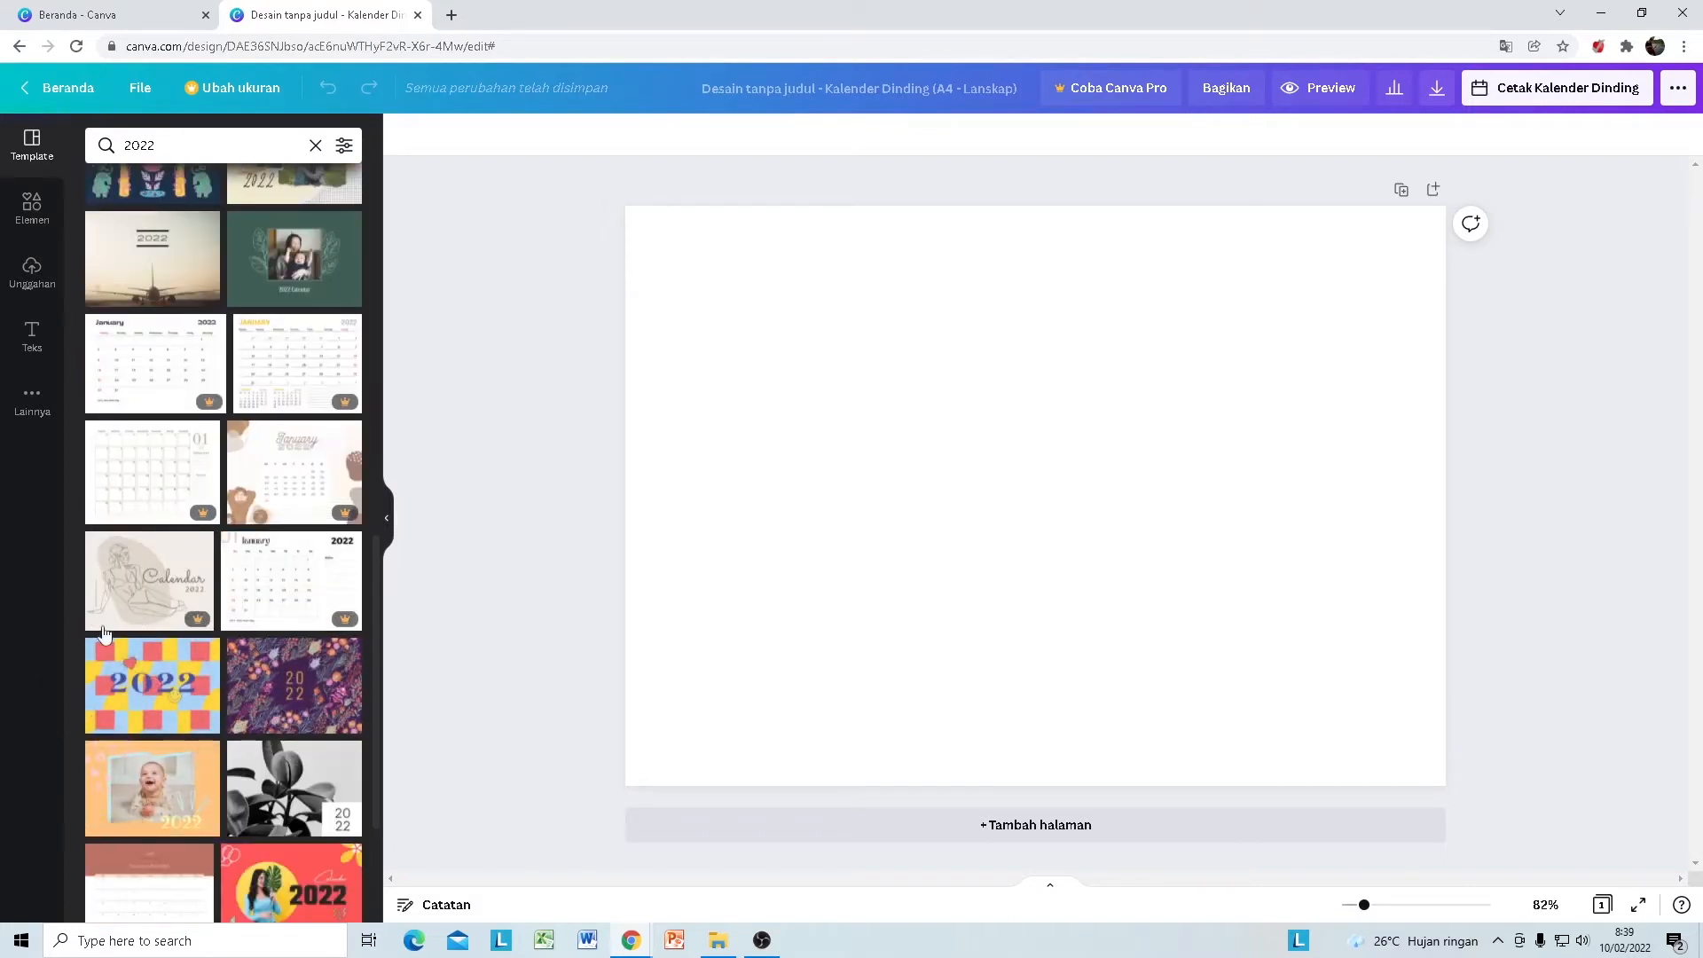
scroll(160, 612, "down", 2)
left_click(159, 606)
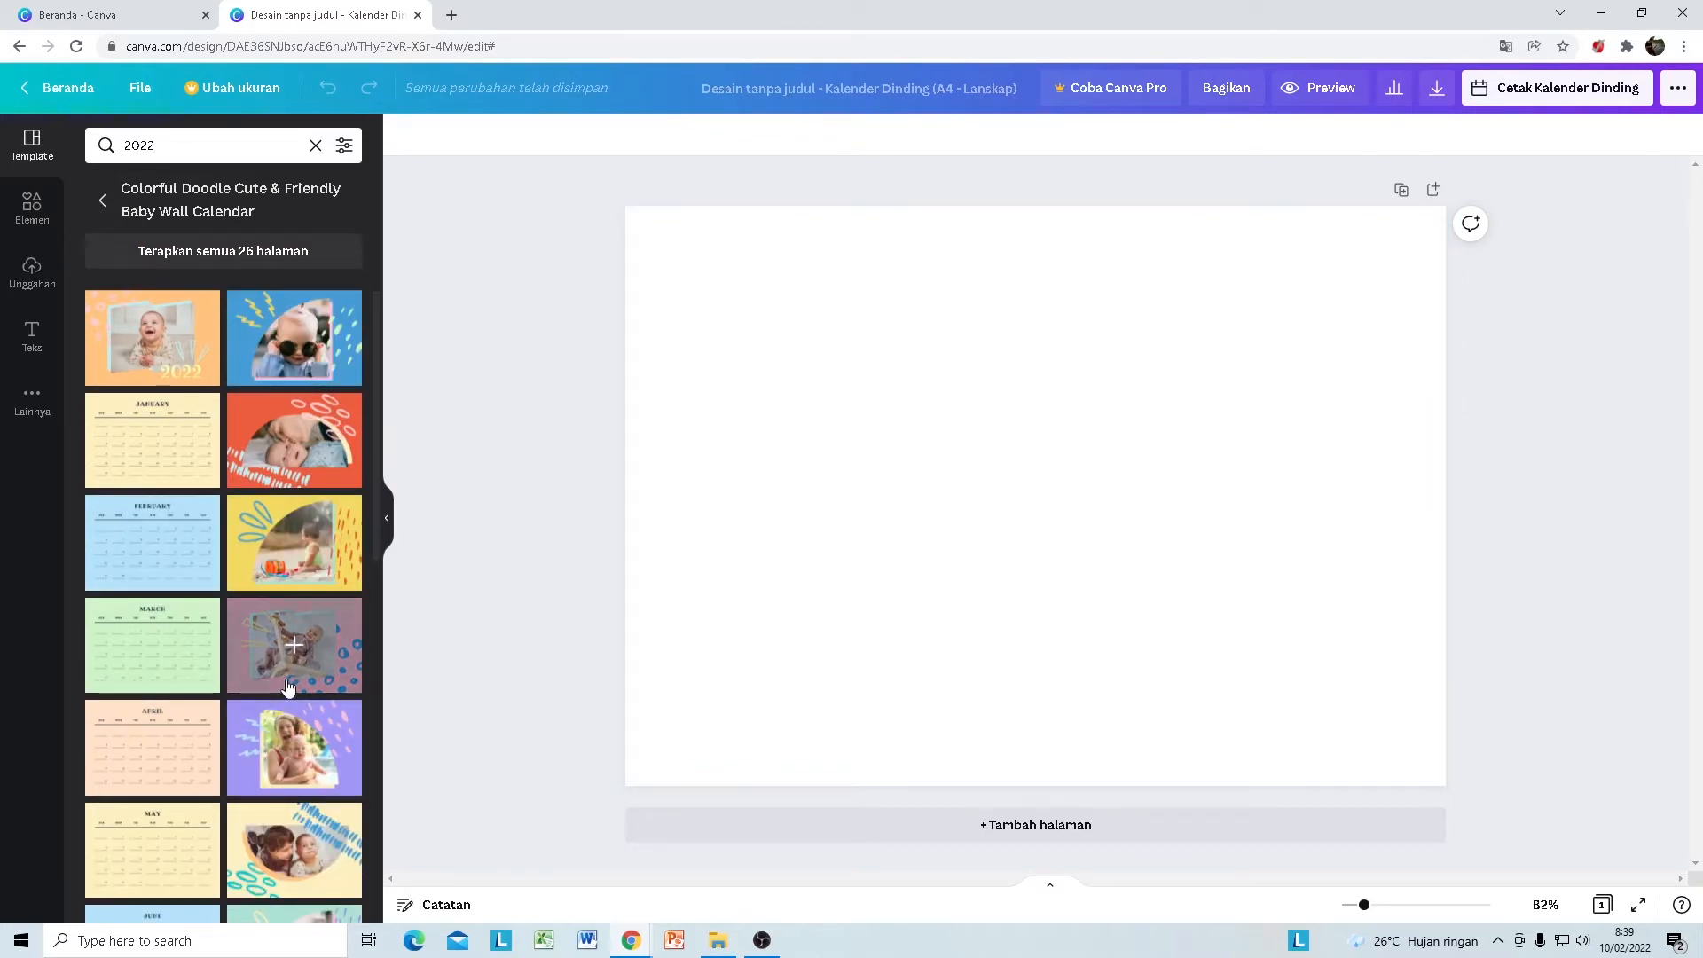
Step: Check the pages of the baby wall calendar template and apply all 26 pages to the design
scroll(292, 647, "down", 2)
scroll(325, 773, "down", 5)
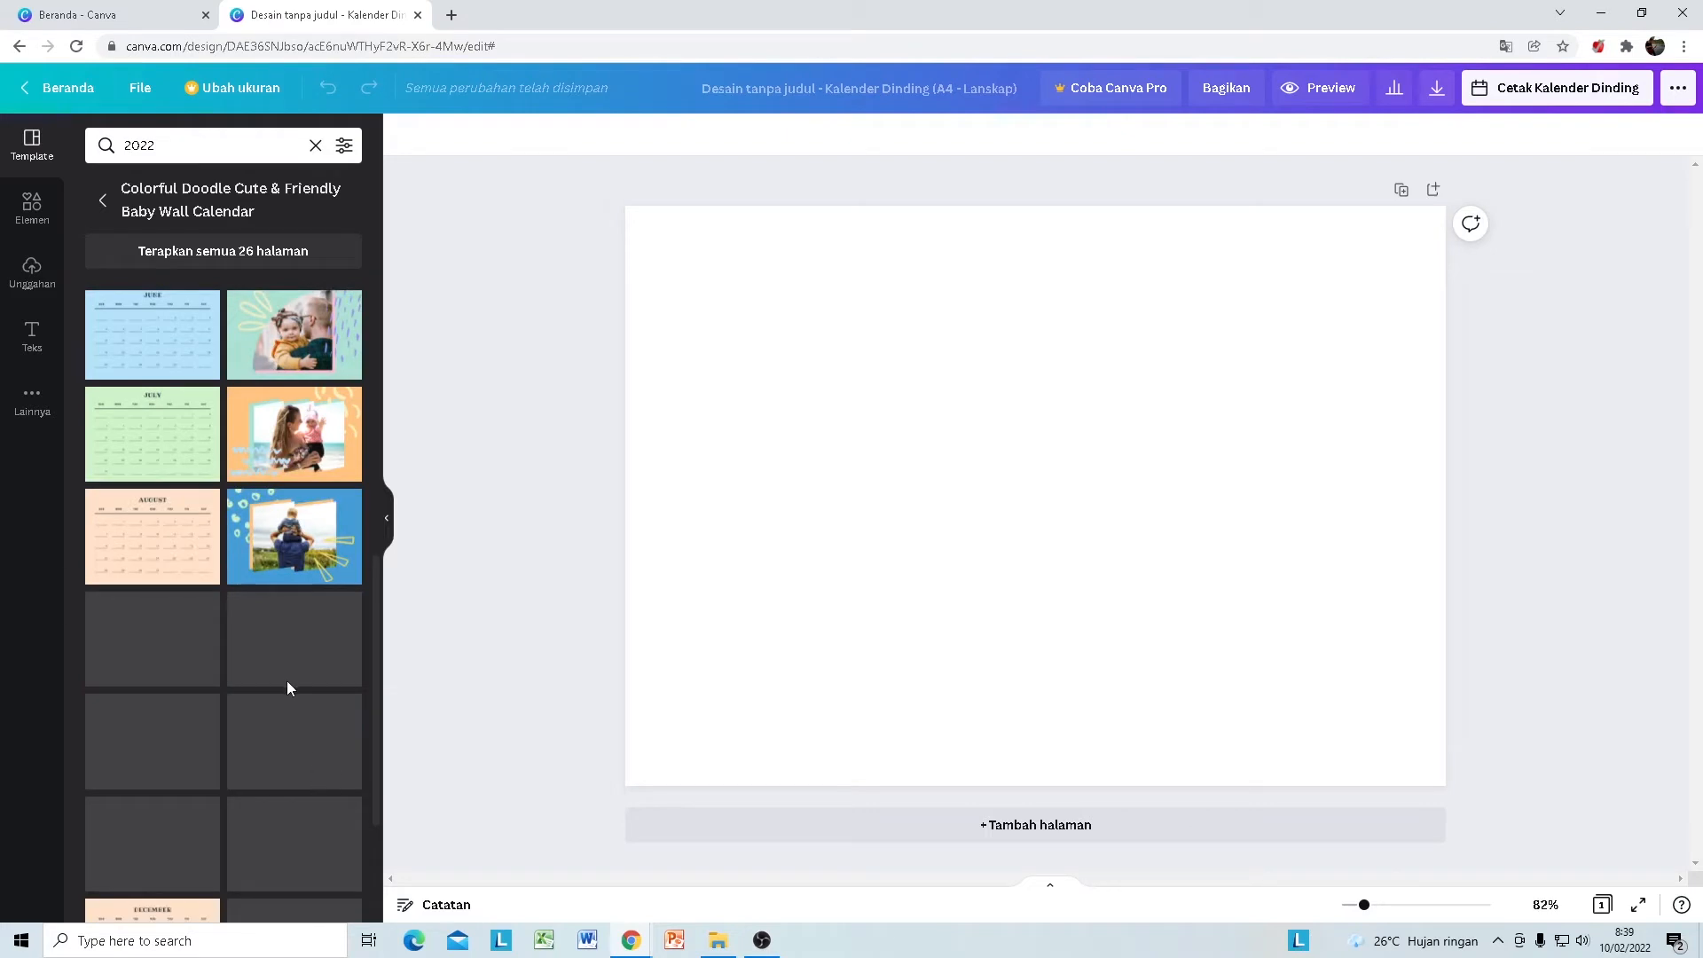
scroll(286, 680, "down", 1)
scroll(286, 679, "up", 5)
scroll(285, 681, "up", 3)
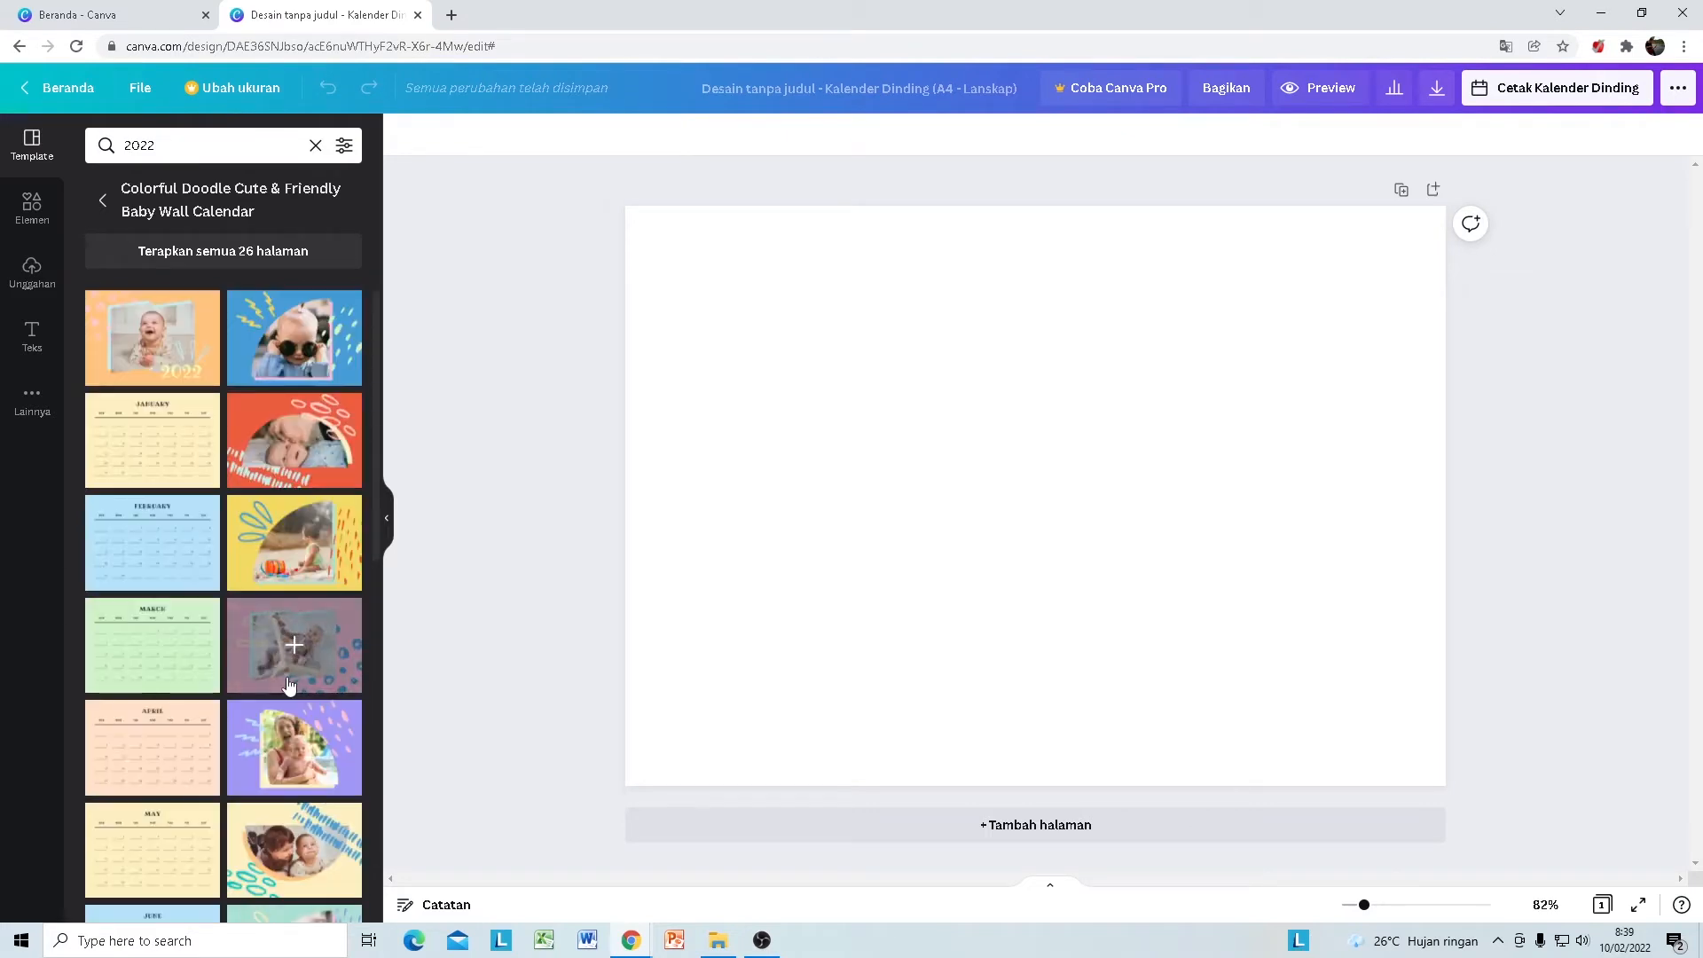
left_click(302, 257)
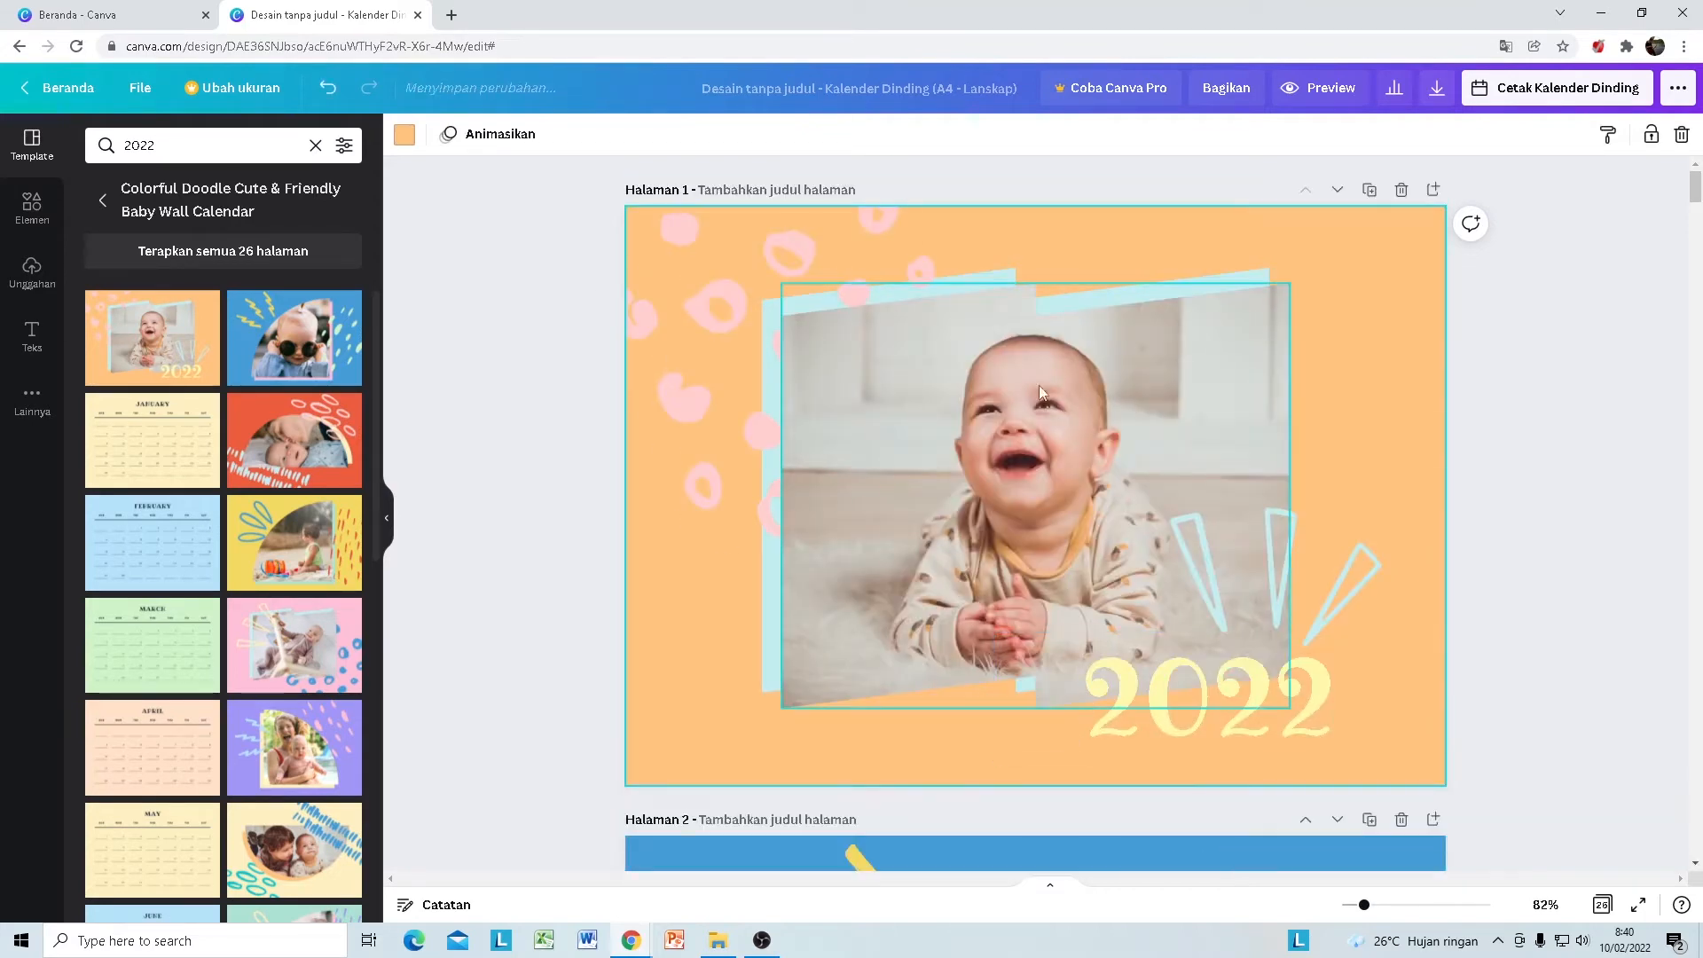
scroll(1055, 483, "down", 3)
left_click_drag(1695, 197, 1659, 157)
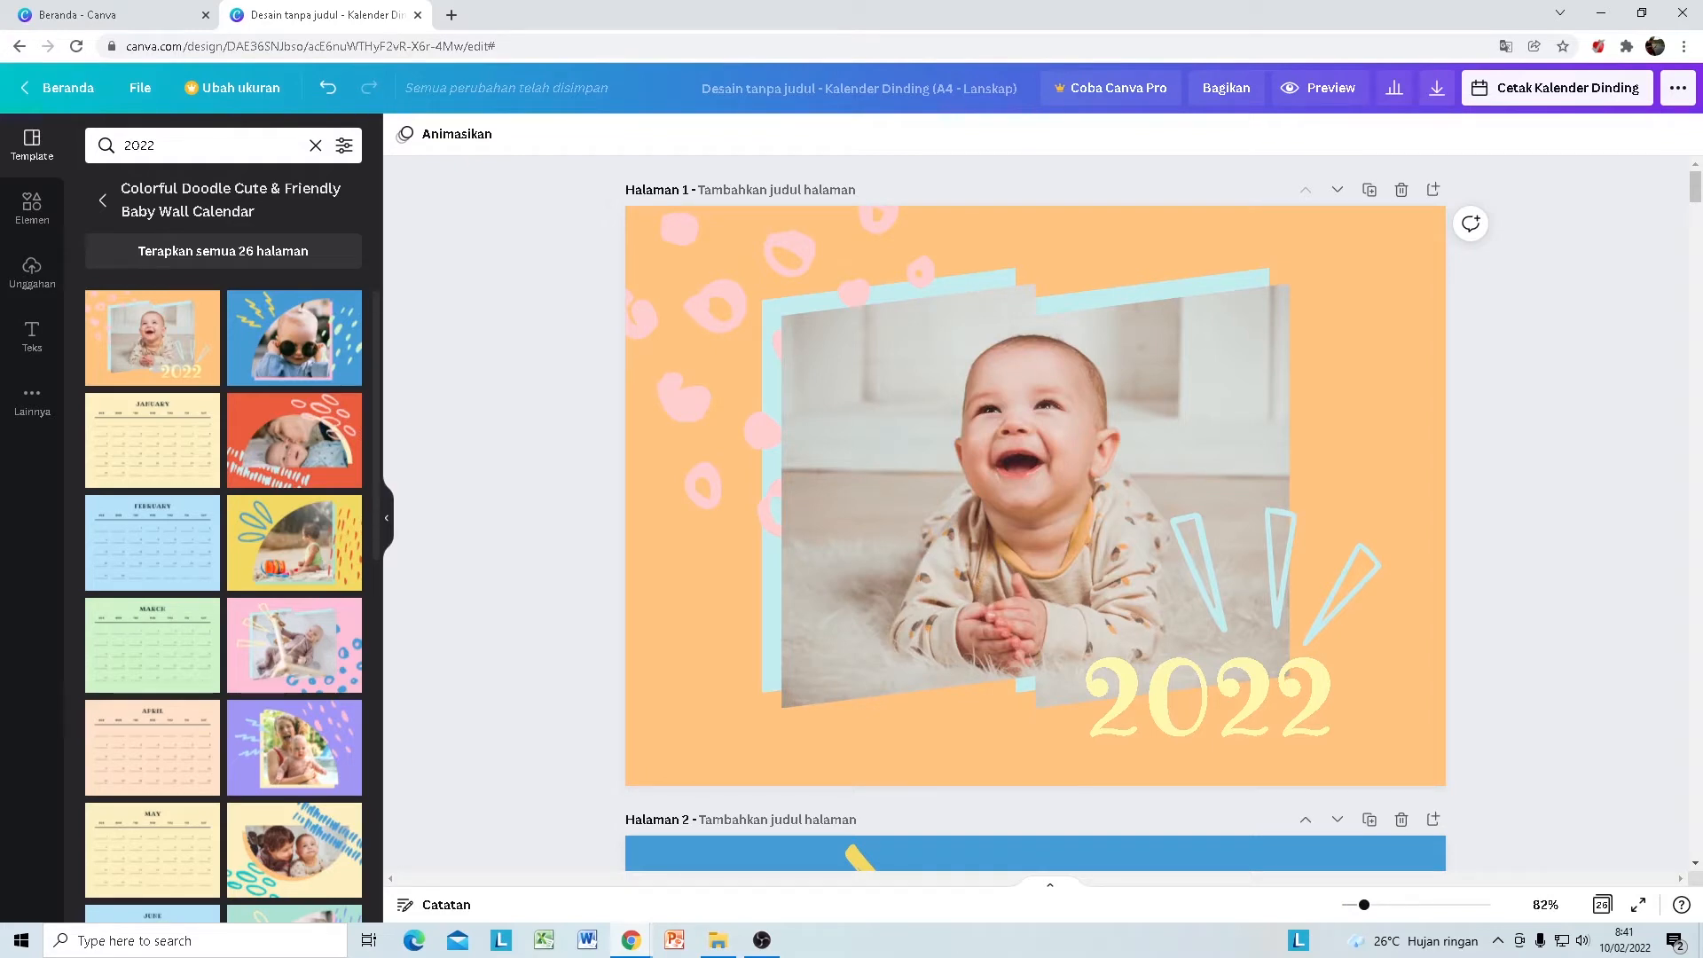
key("alt+Tab")
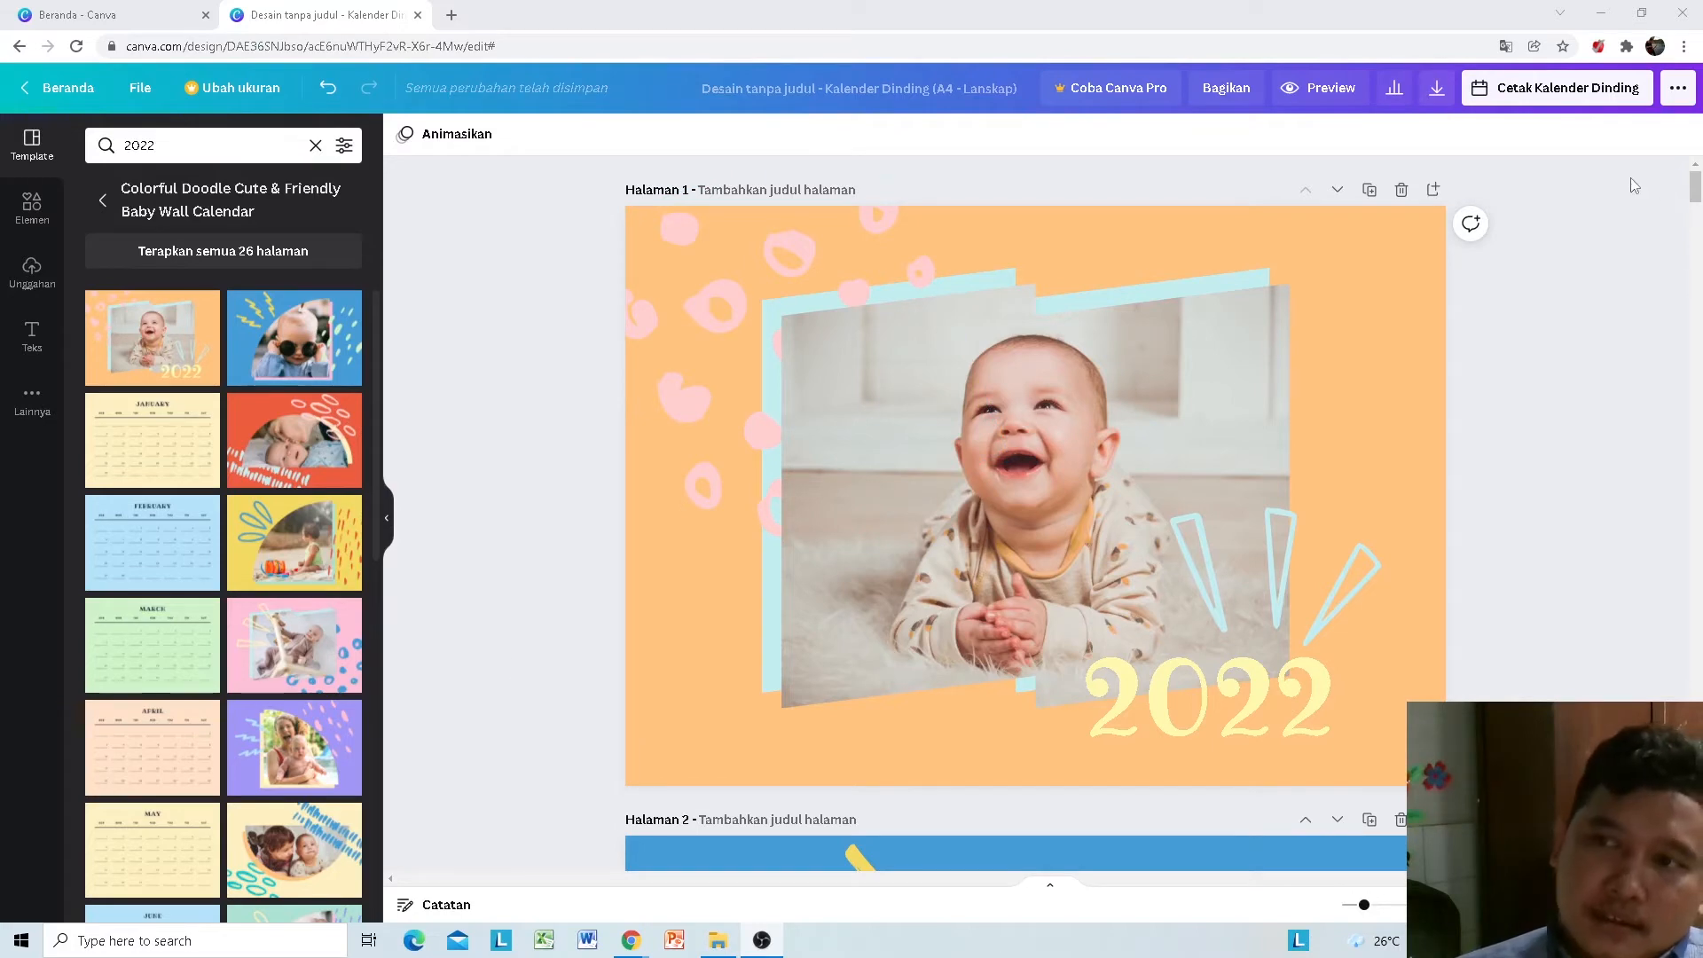
Step: Look through the applied calendar pages from the cover to the end of the design and return to the cover
left_click_drag(1695, 188, 1701, 241)
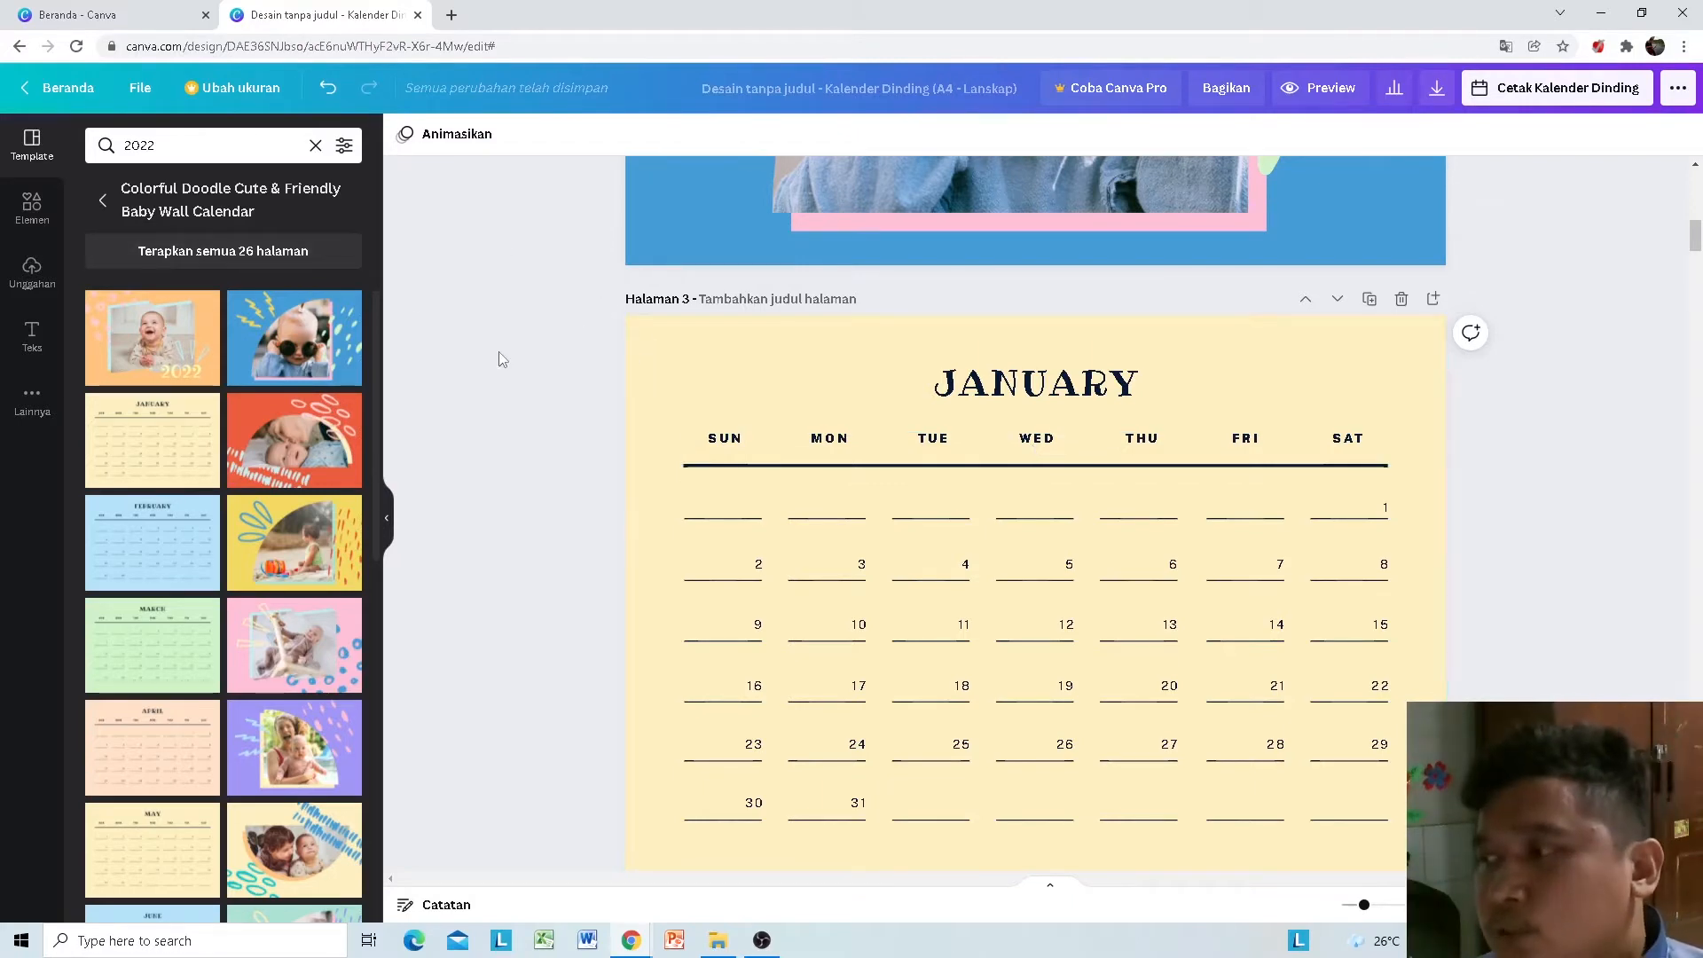
scroll(597, 364, "down", 8)
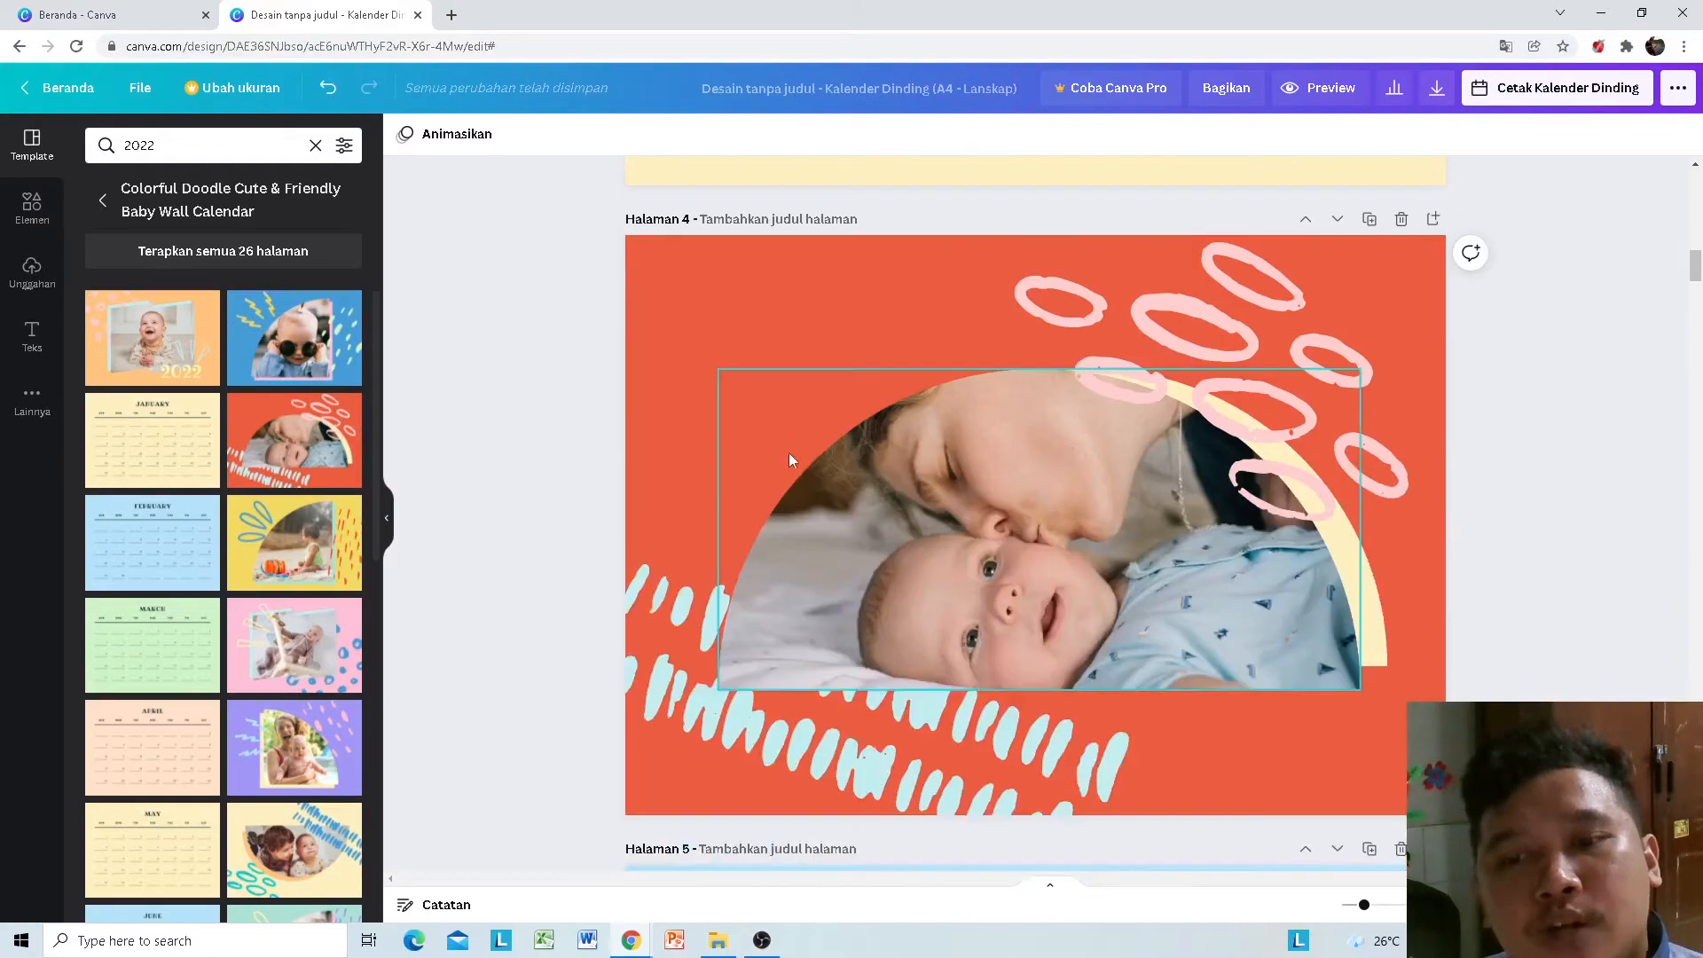
scroll(791, 459, "down", 20)
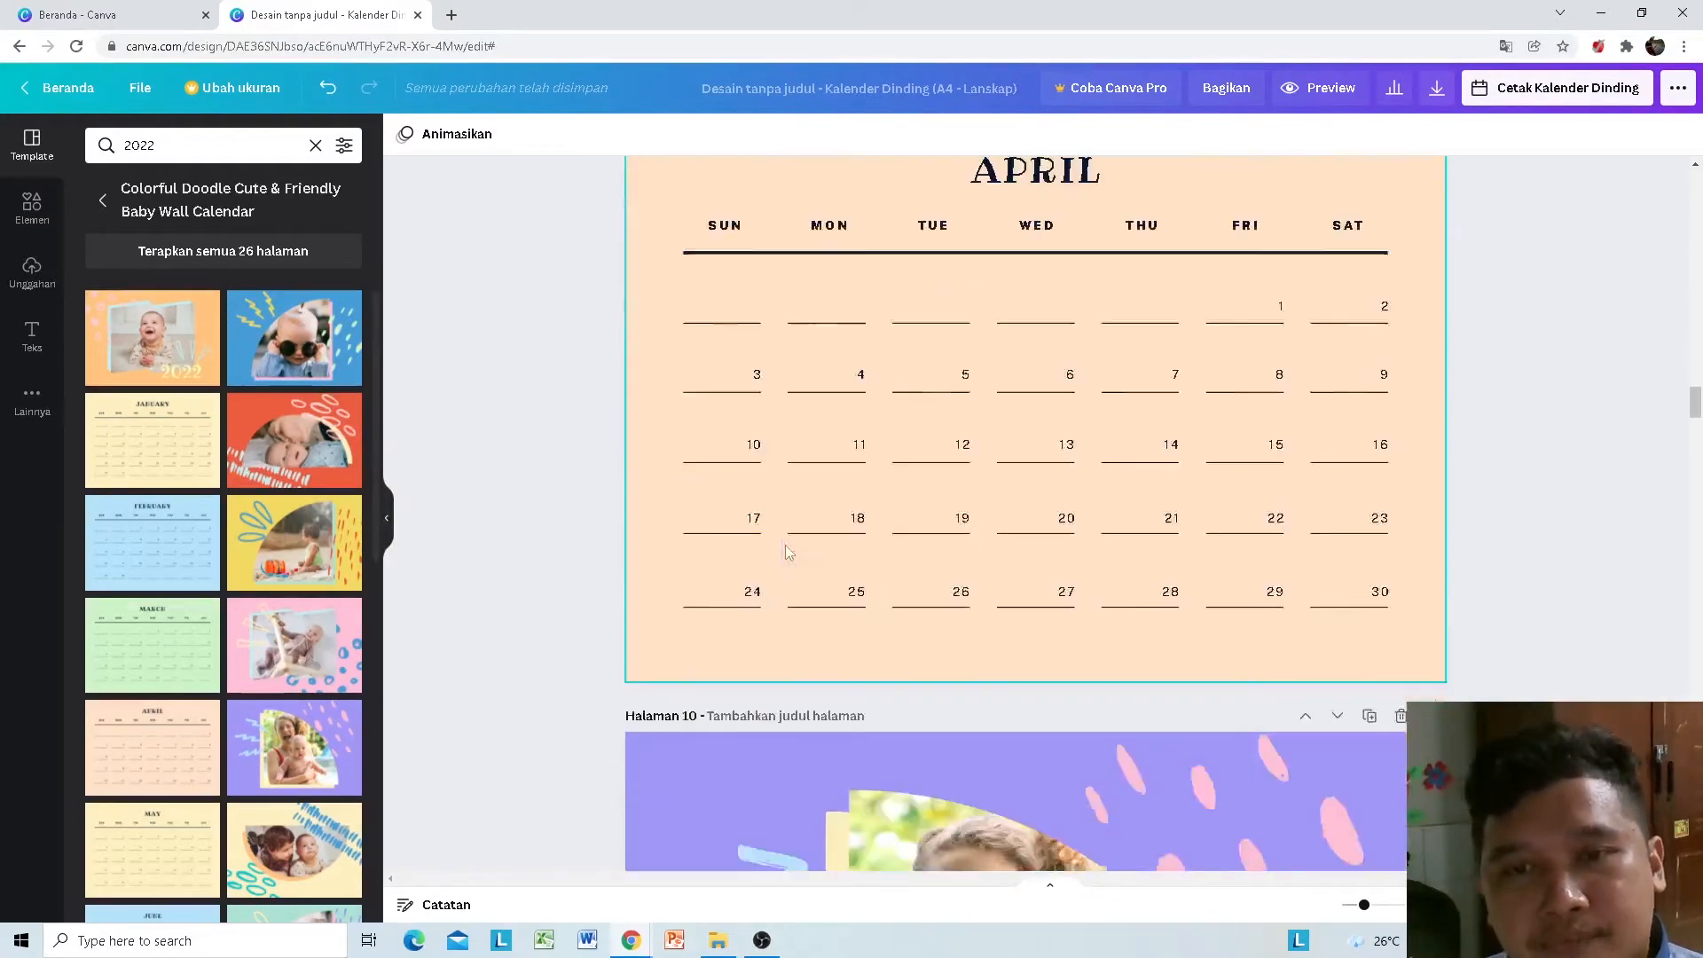
scroll(789, 552, "down", 20)
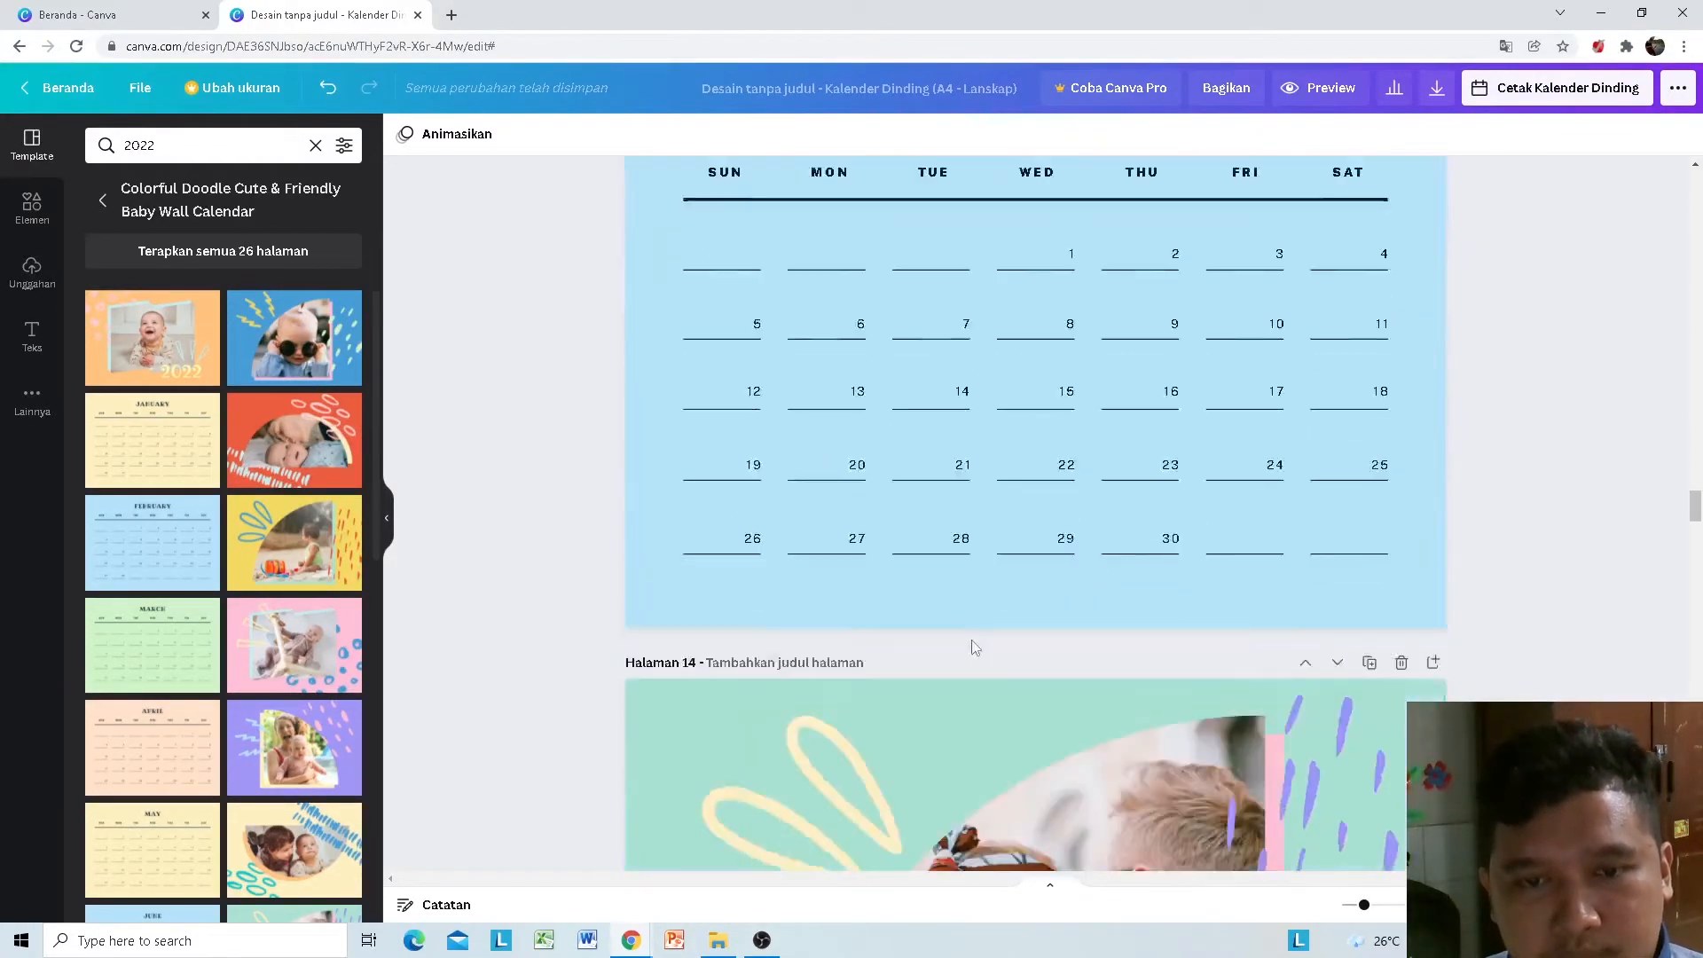
scroll(973, 647, "down", 10)
scroll(973, 647, "down", 10)
scroll(1036, 497, "down", 10)
left_click_drag(1695, 849, 1565, 263)
scroll(1553, 319, "up", 15)
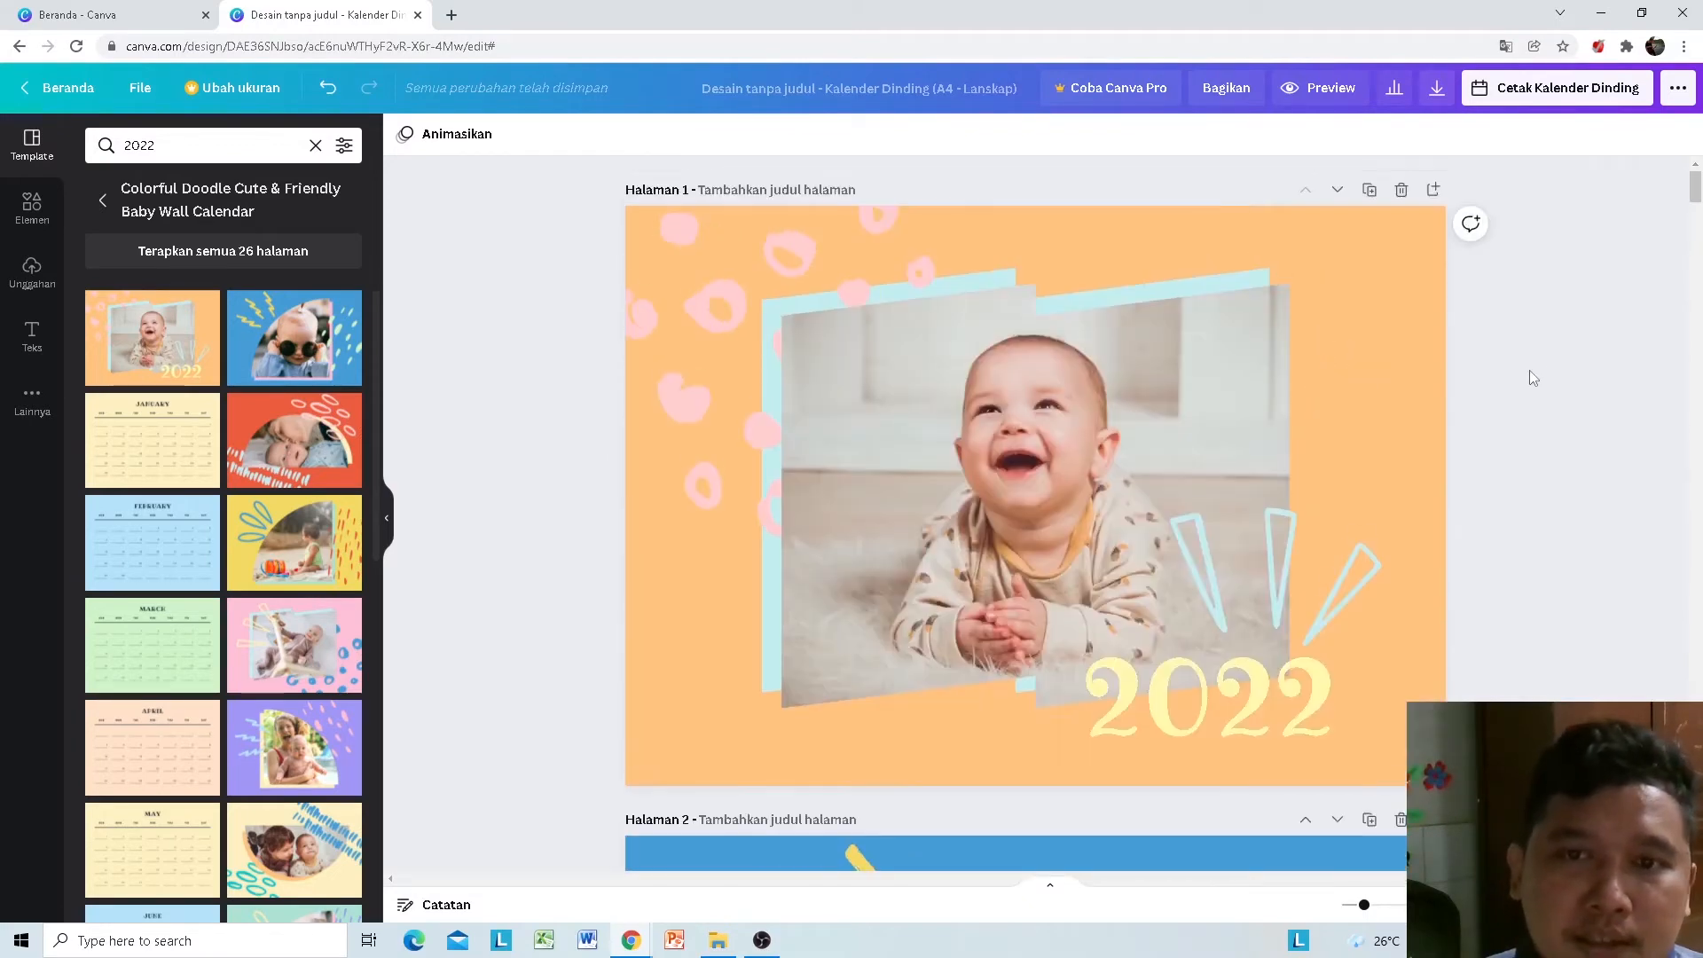
Step: Examine how photo pages alternate with the January, February and March date pages near the start of the calendar
scroll(977, 455, "down", 5)
scroll(987, 344, "down", 1)
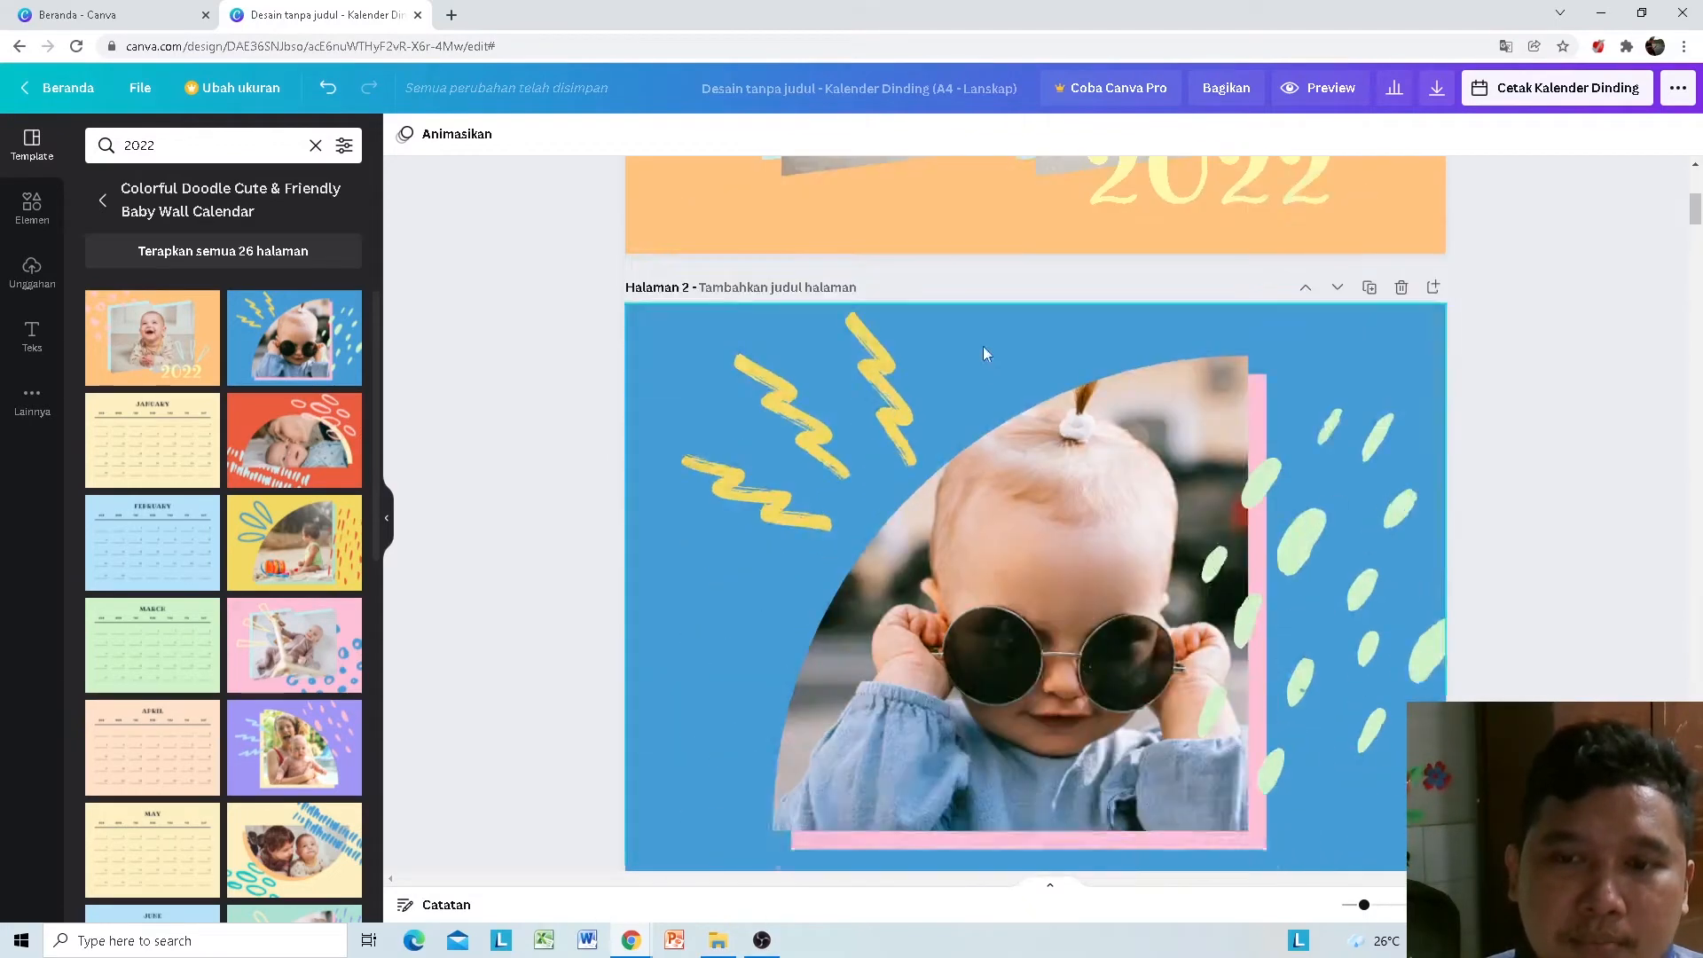
scroll(1159, 483, "down", 3)
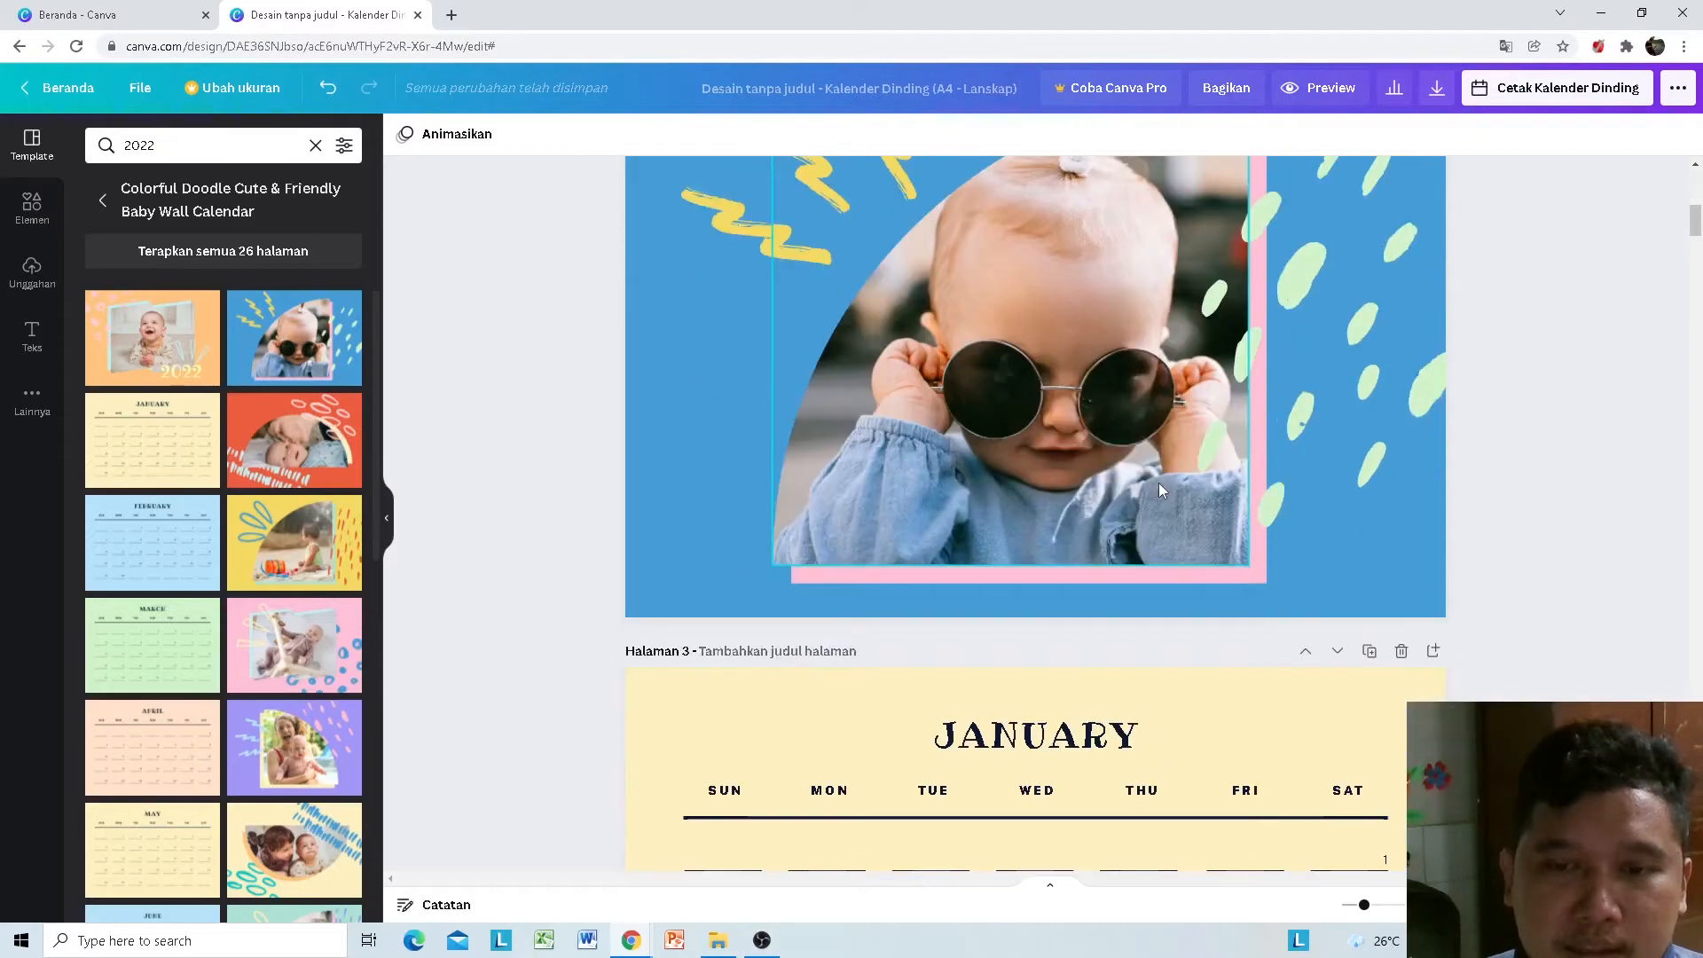
scroll(1158, 482, "down", 3)
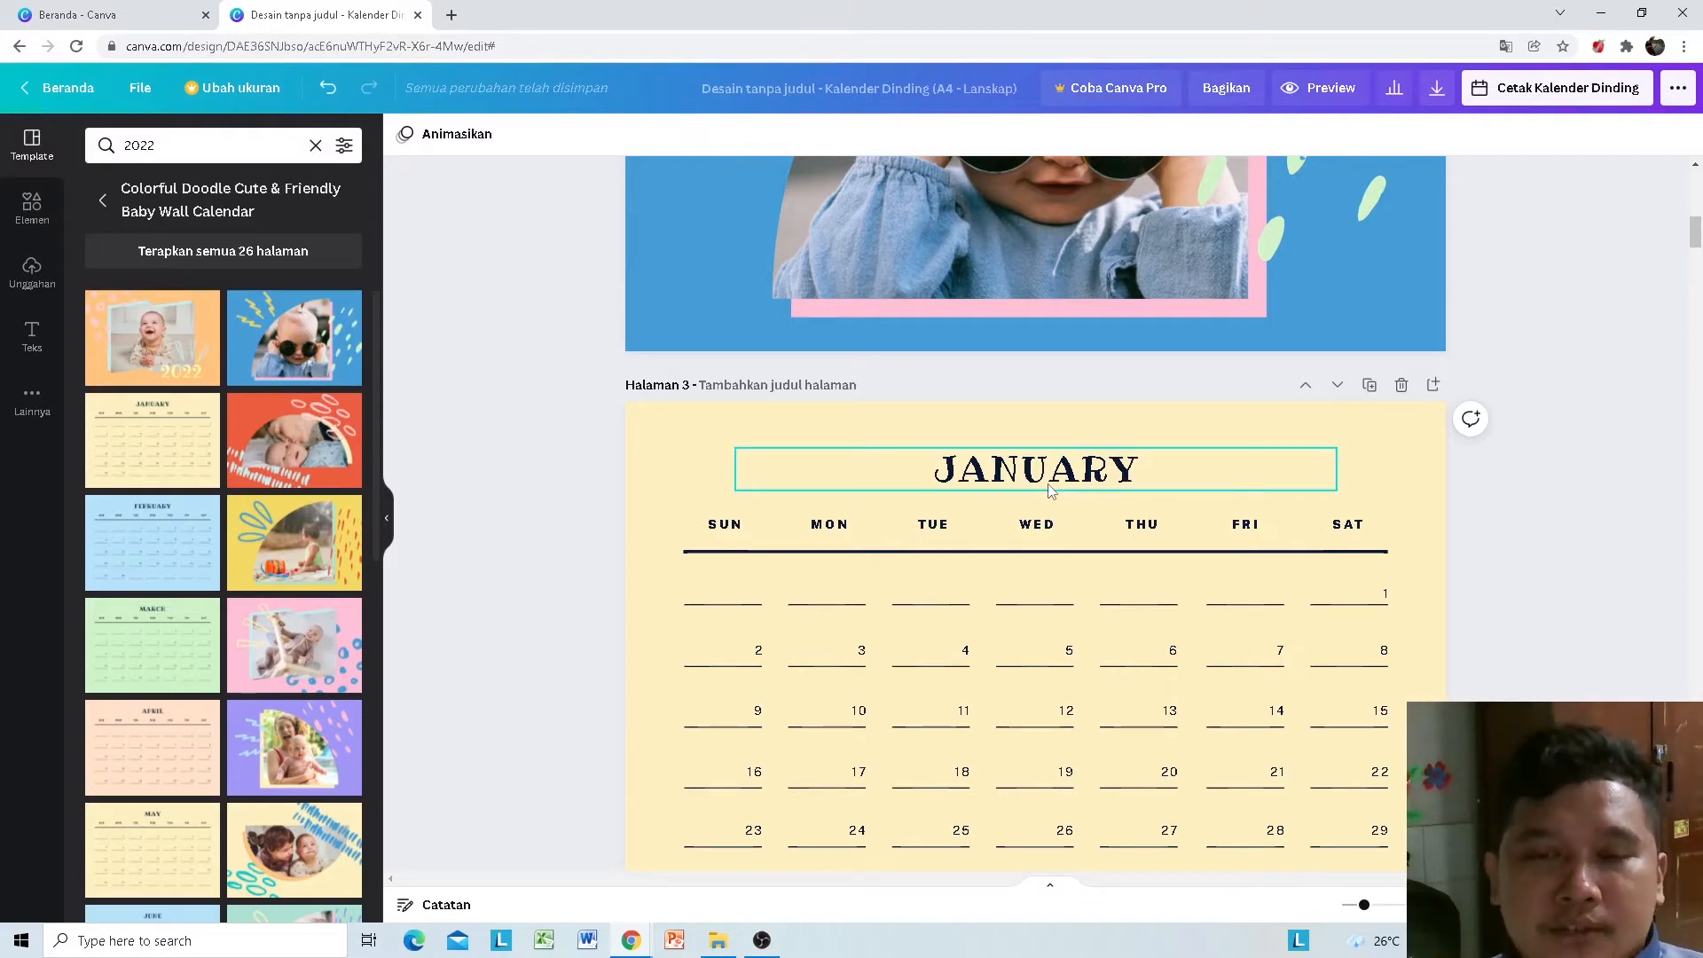
scroll(1050, 491, "down", 8)
scroll(1063, 568, "up", 4)
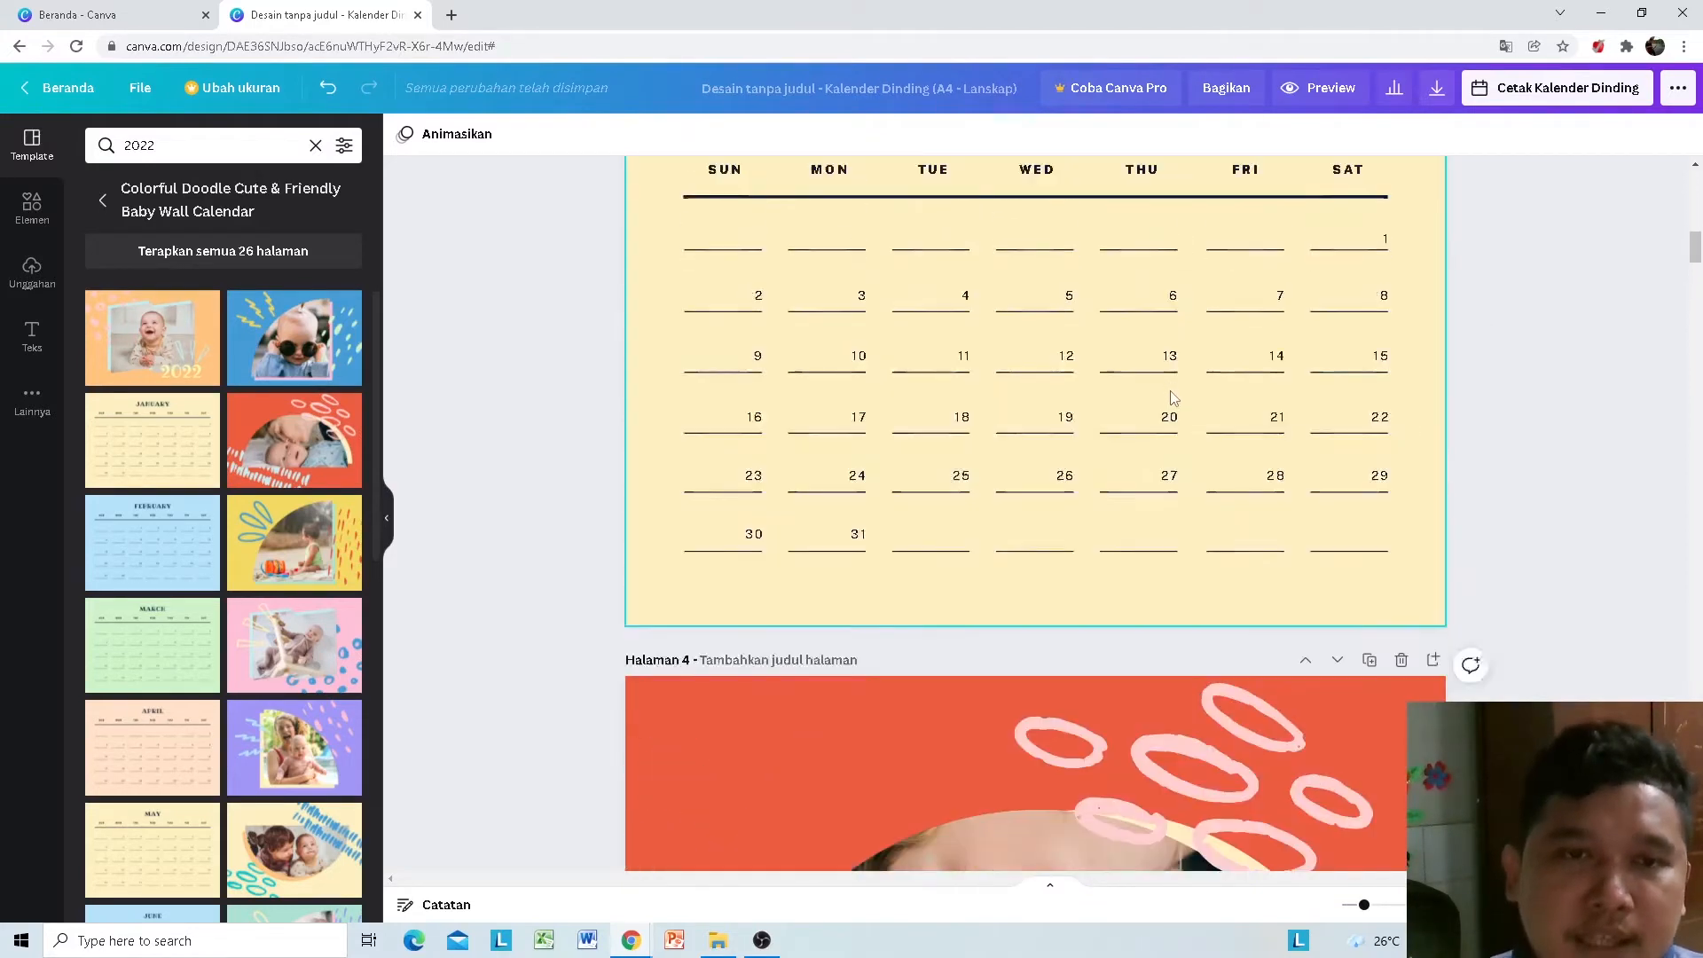
scroll(1169, 391, "up", 8)
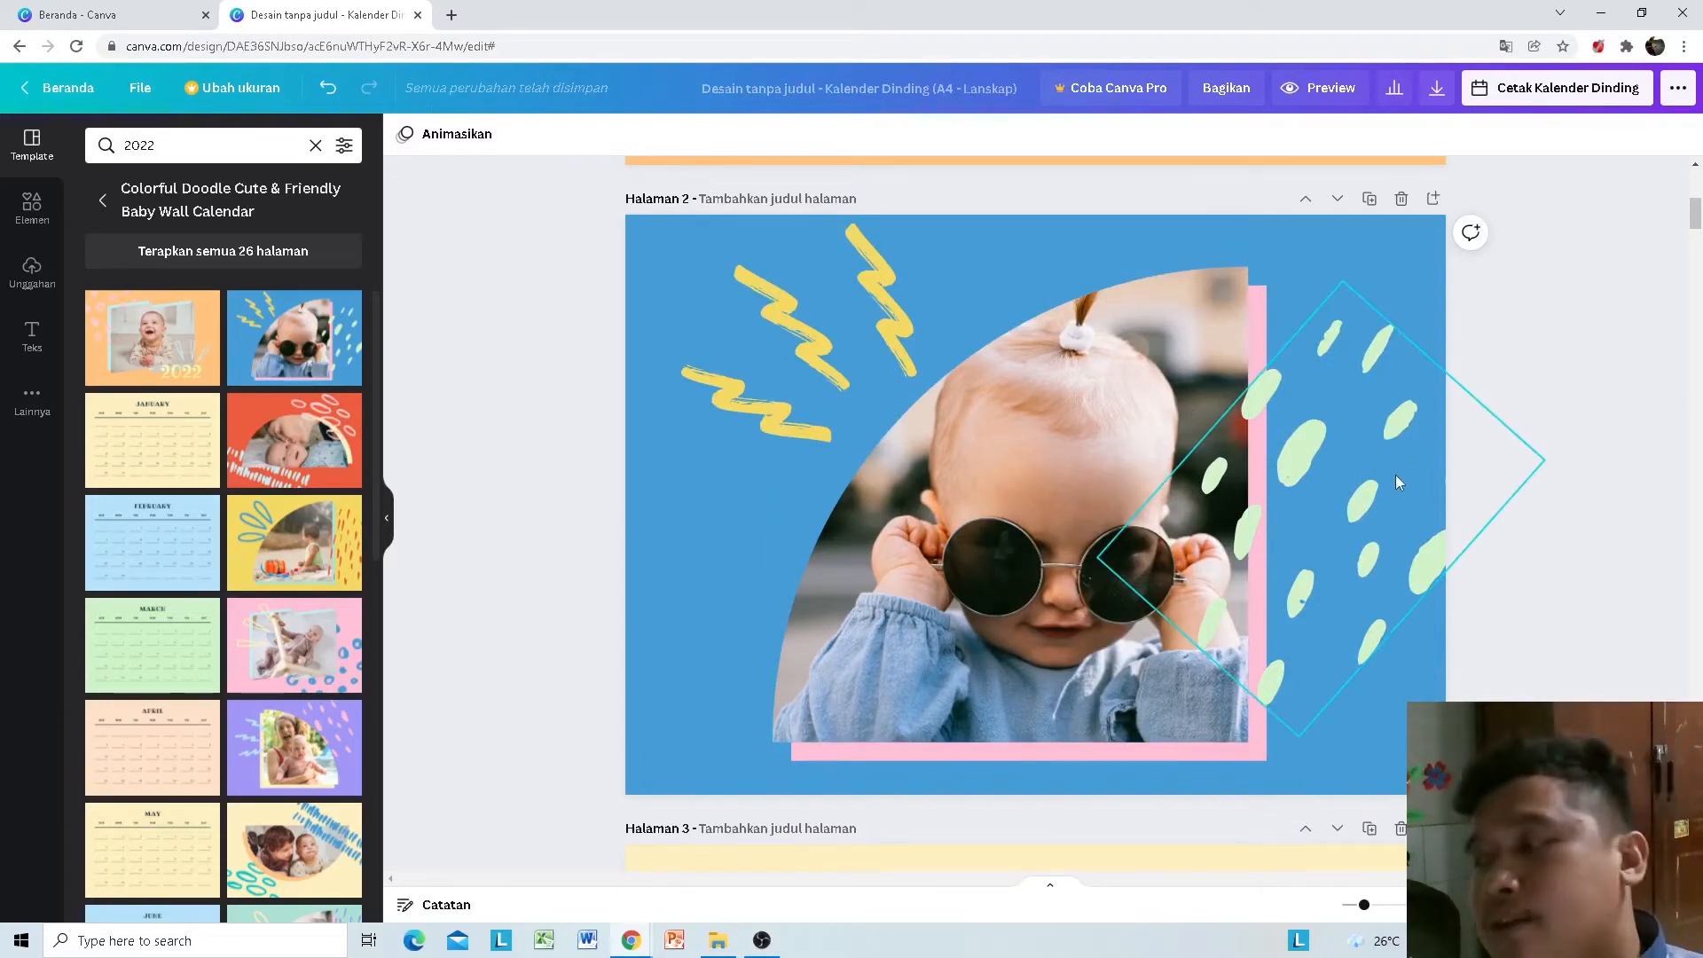
scroll(1297, 480, "down", 7)
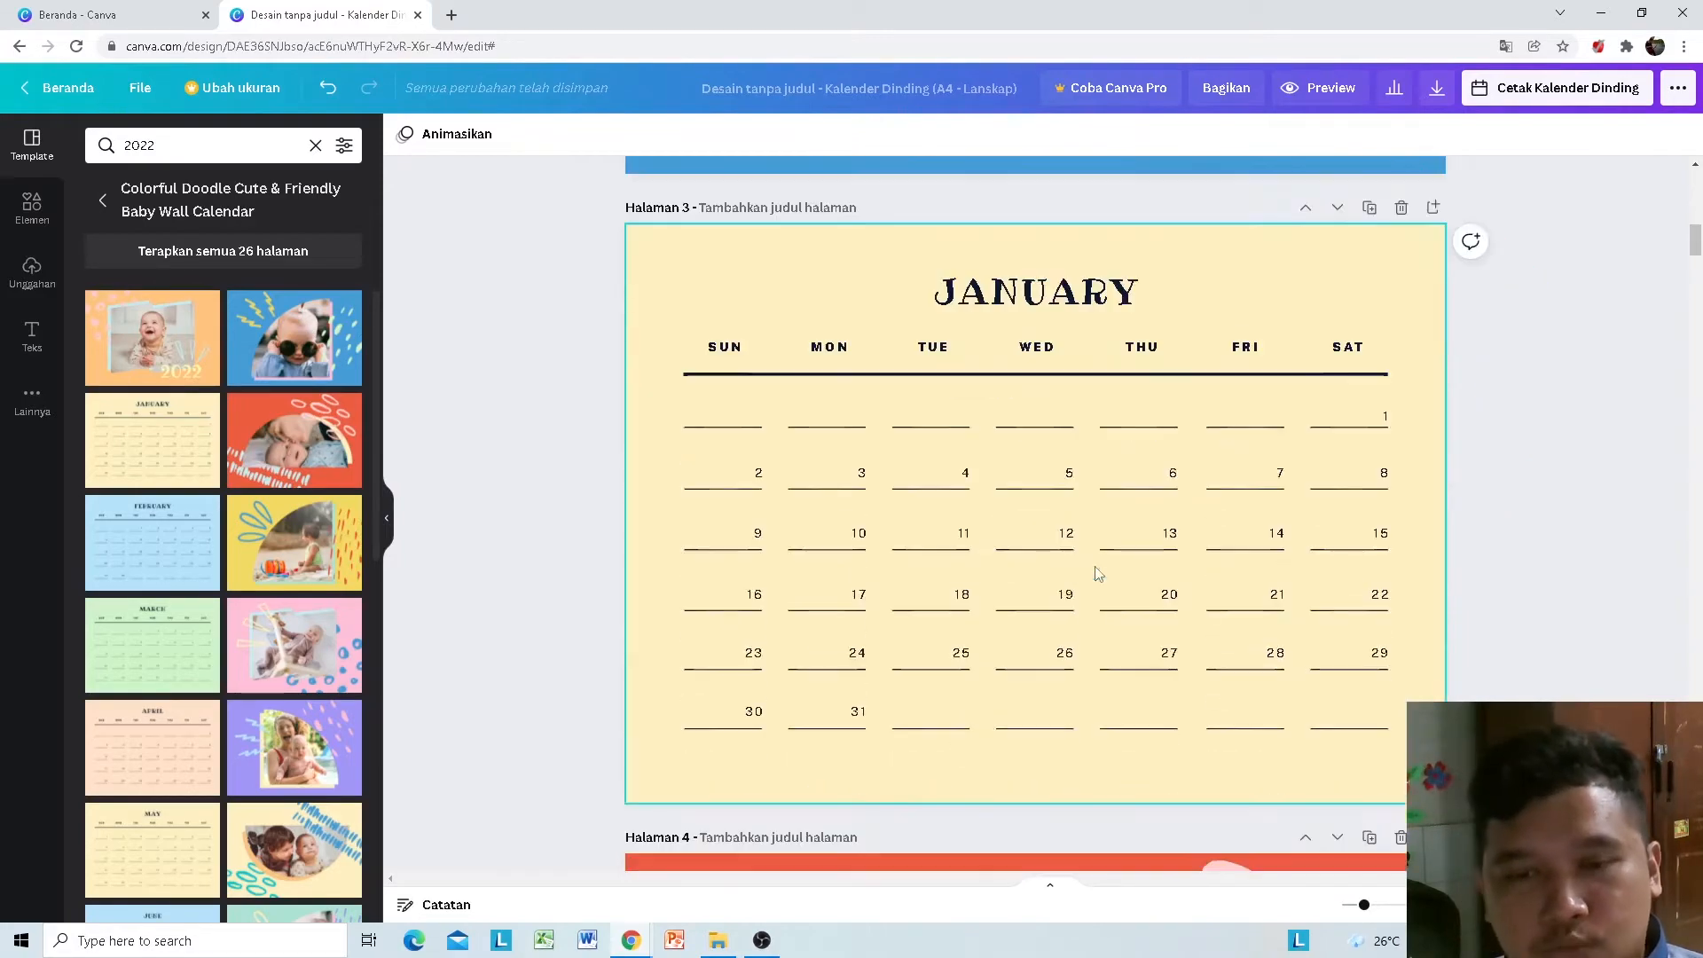
scroll(1142, 568, "down", 10)
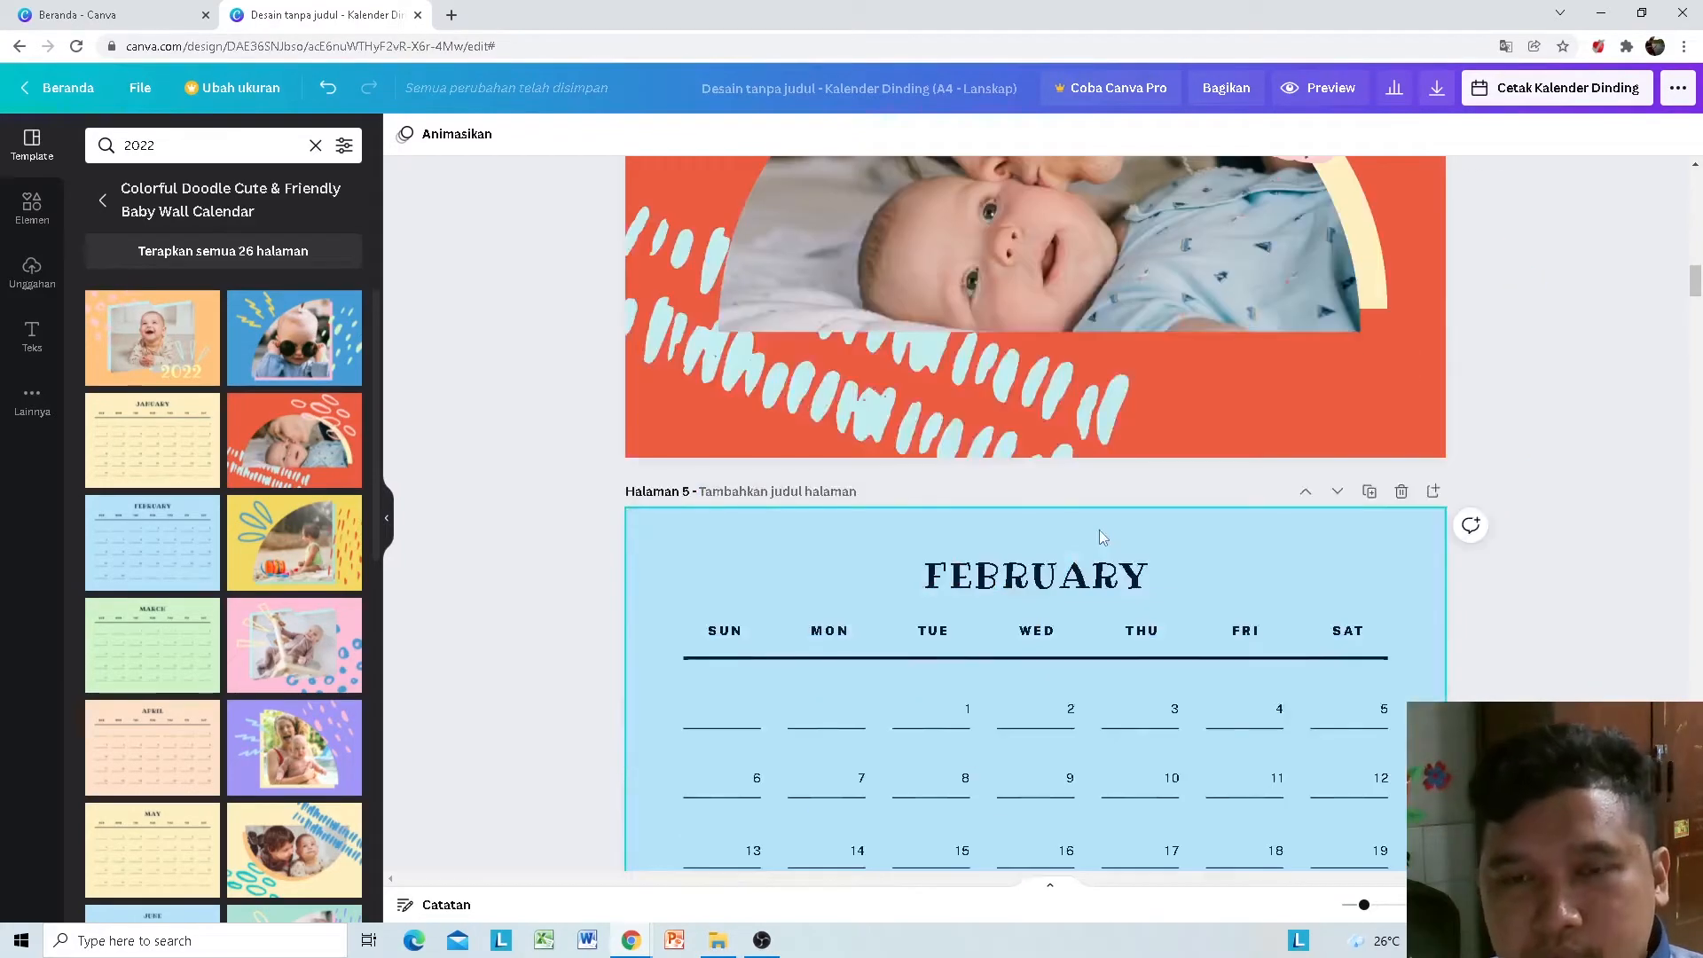
scroll(1096, 531, "down", 10)
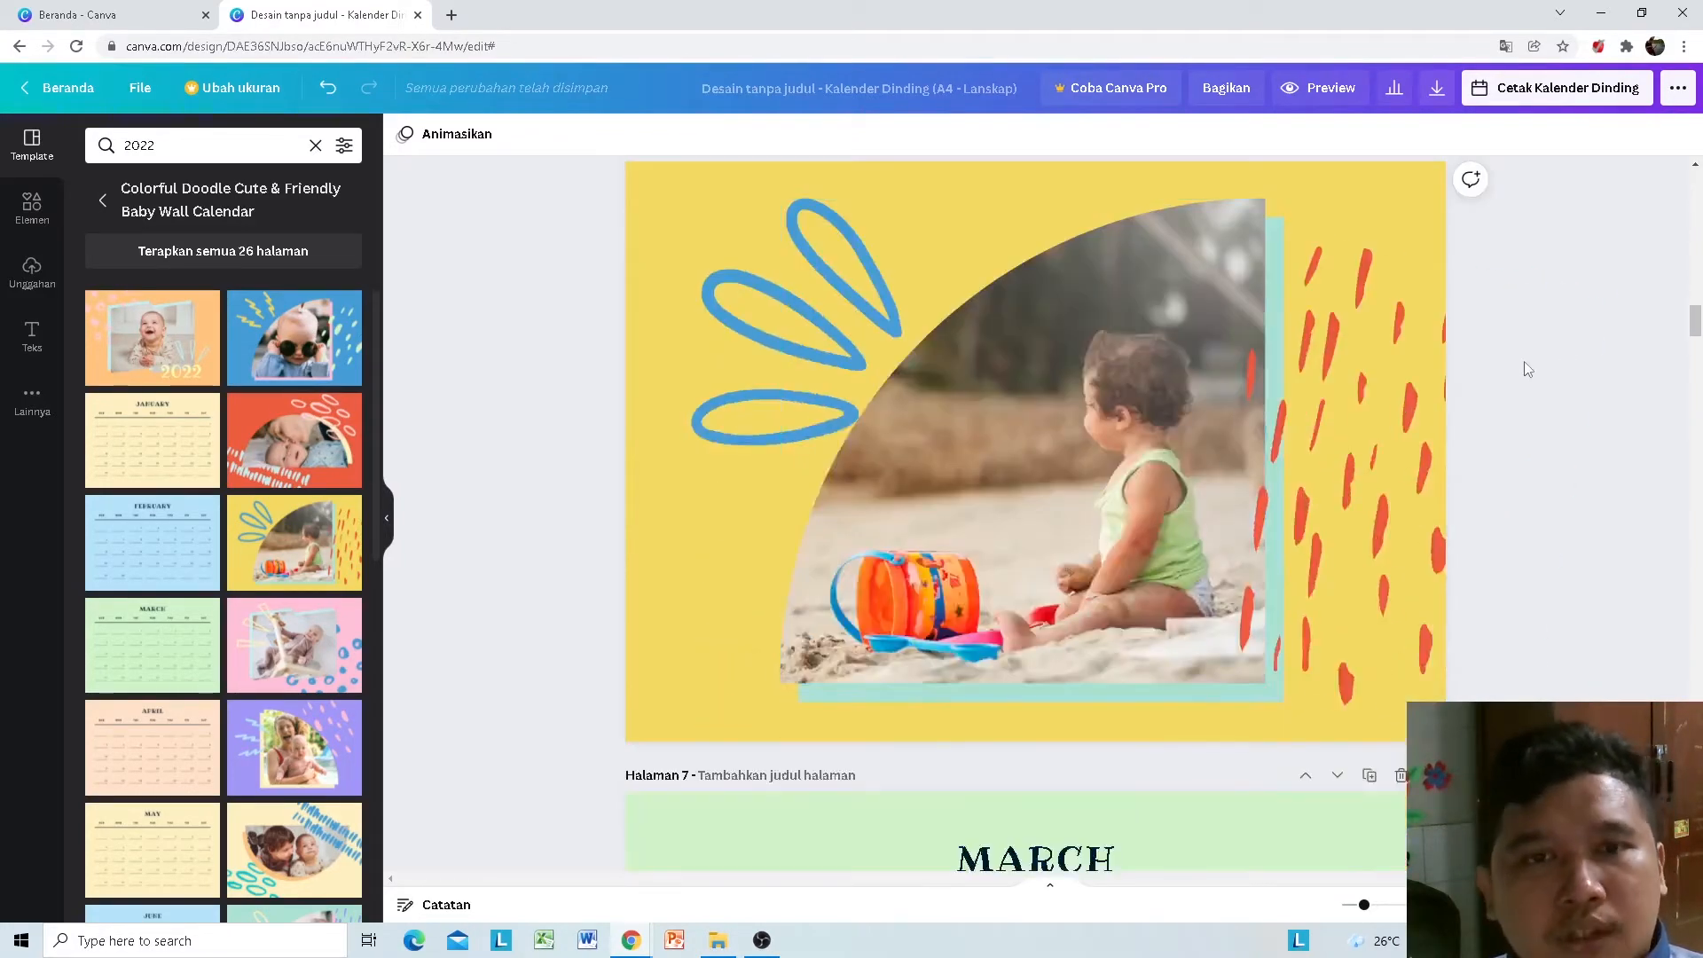
scroll(1524, 369, "up", 15)
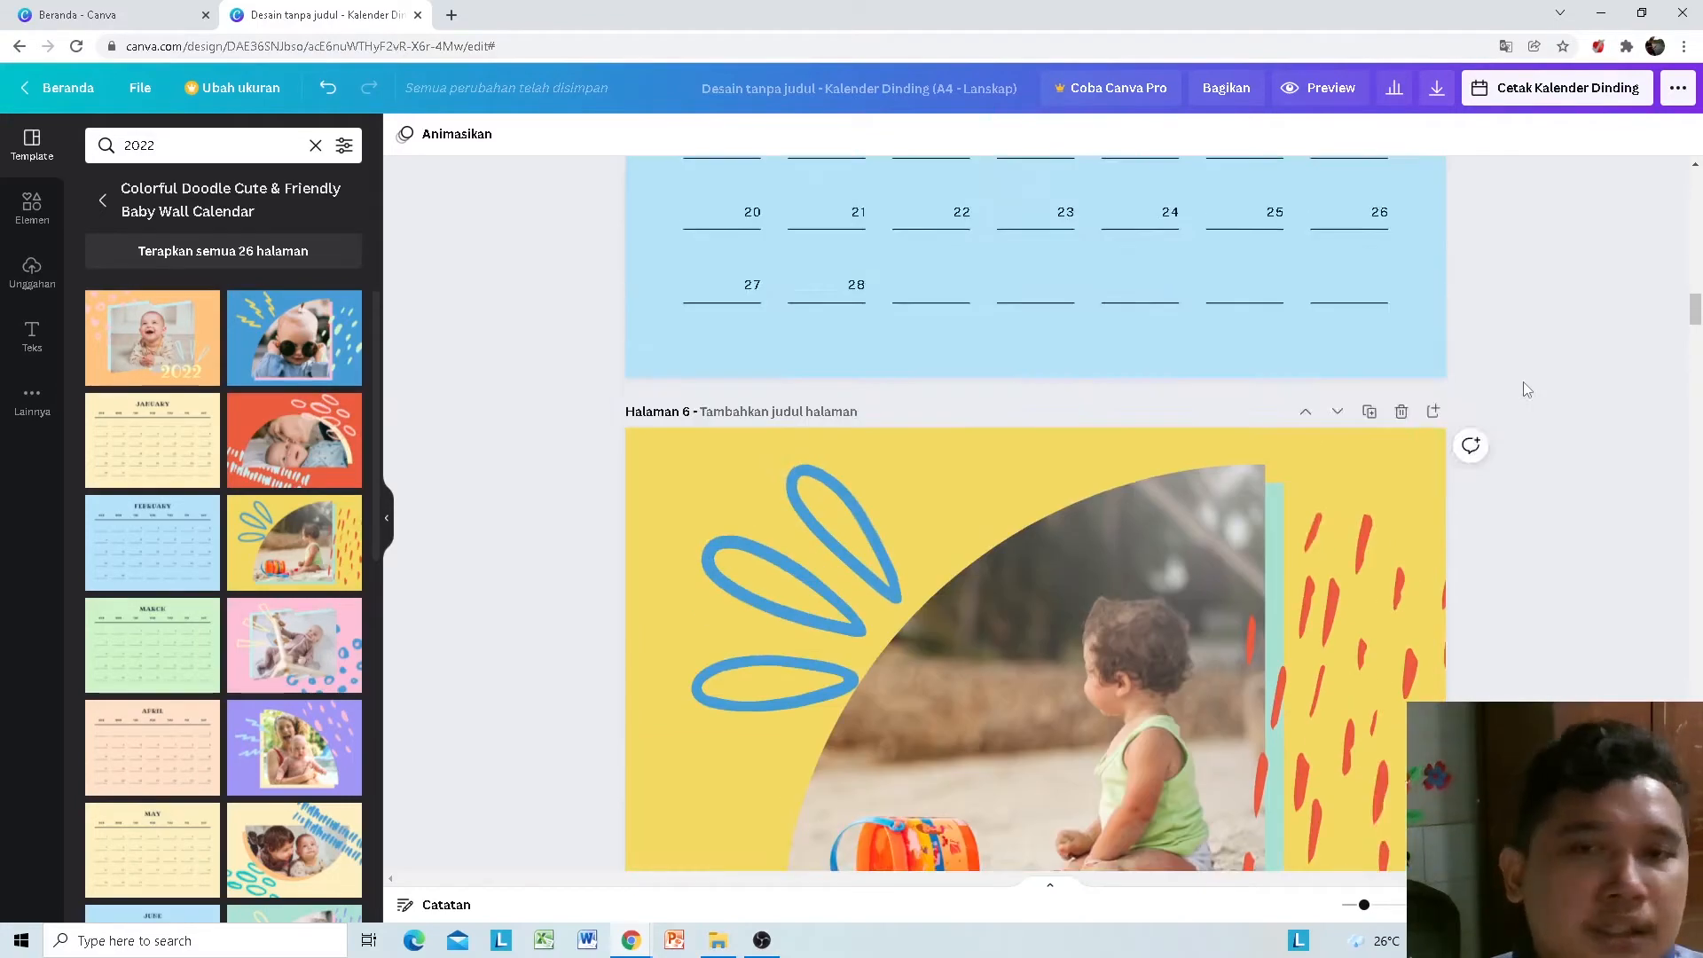
scroll(1217, 502, "up", 10)
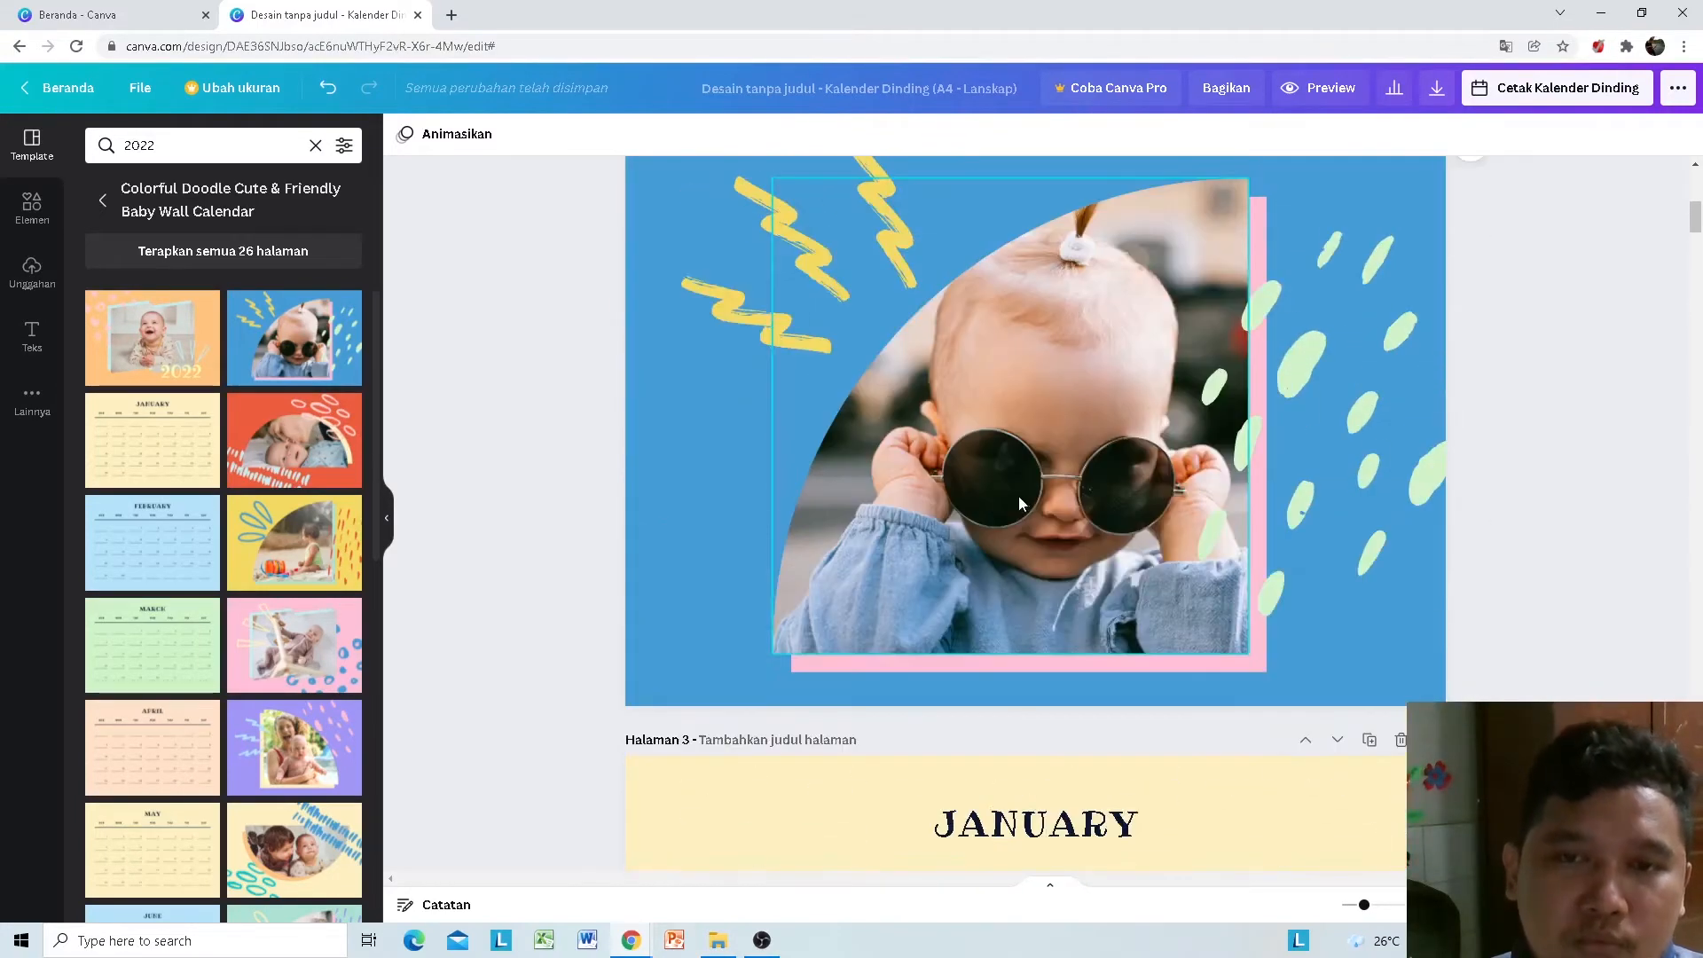
scroll(1248, 430, "down", 4)
scroll(917, 529, "down", 5)
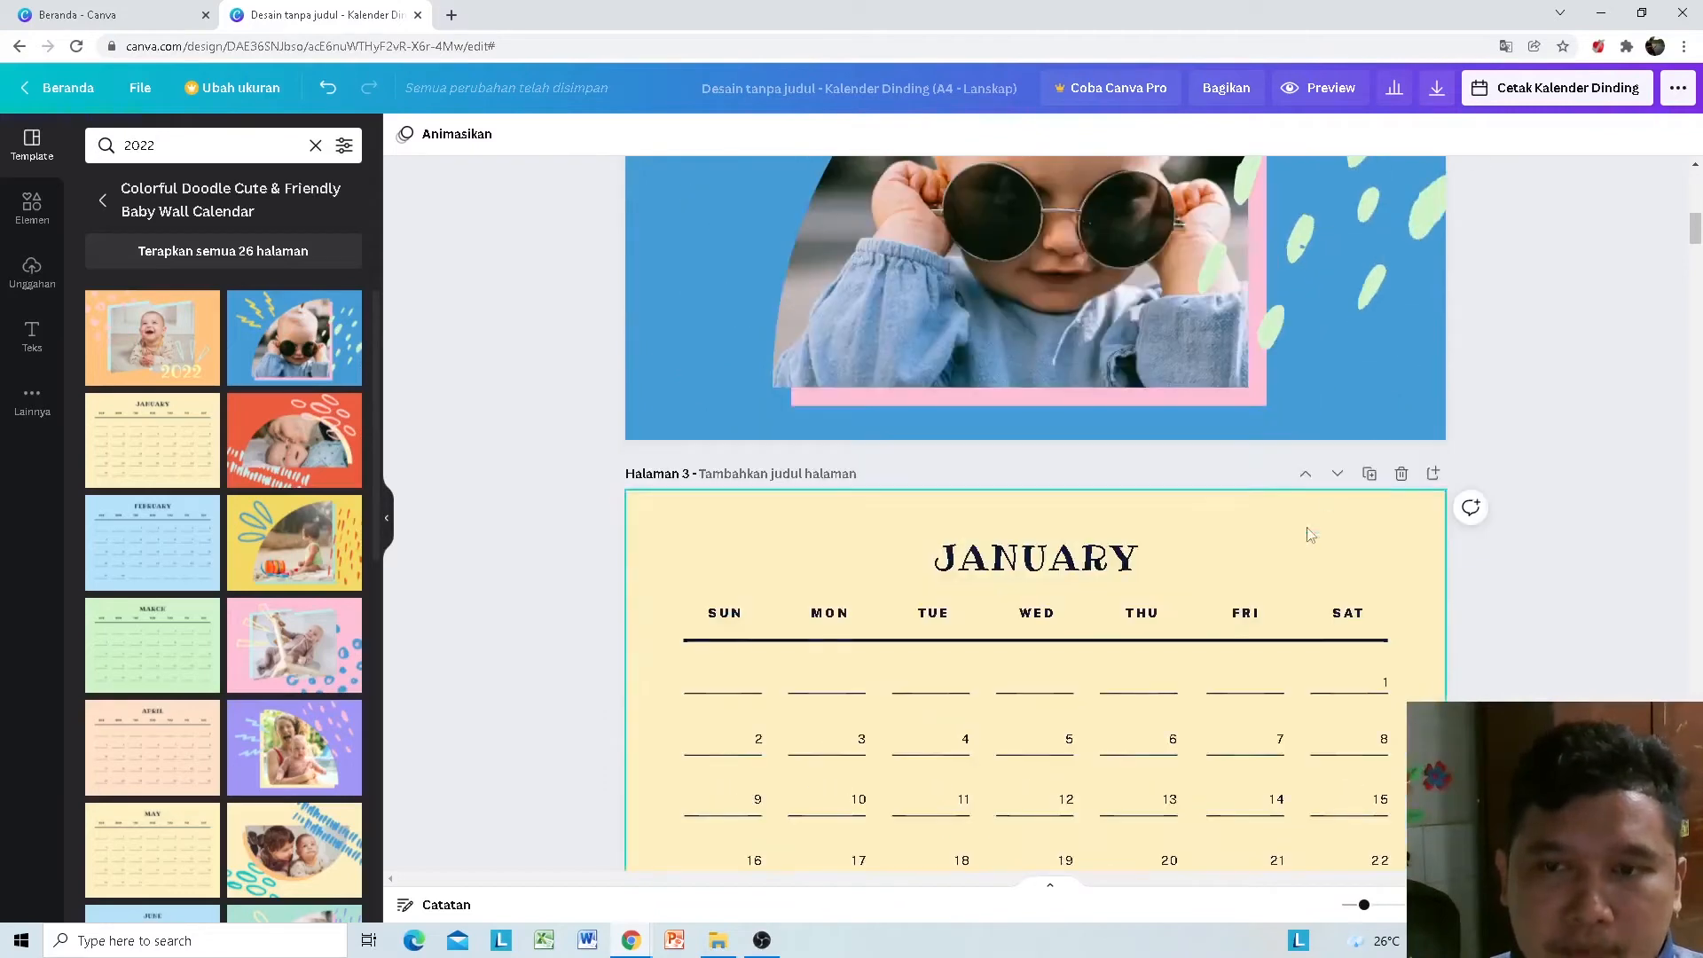
left_click(1372, 376)
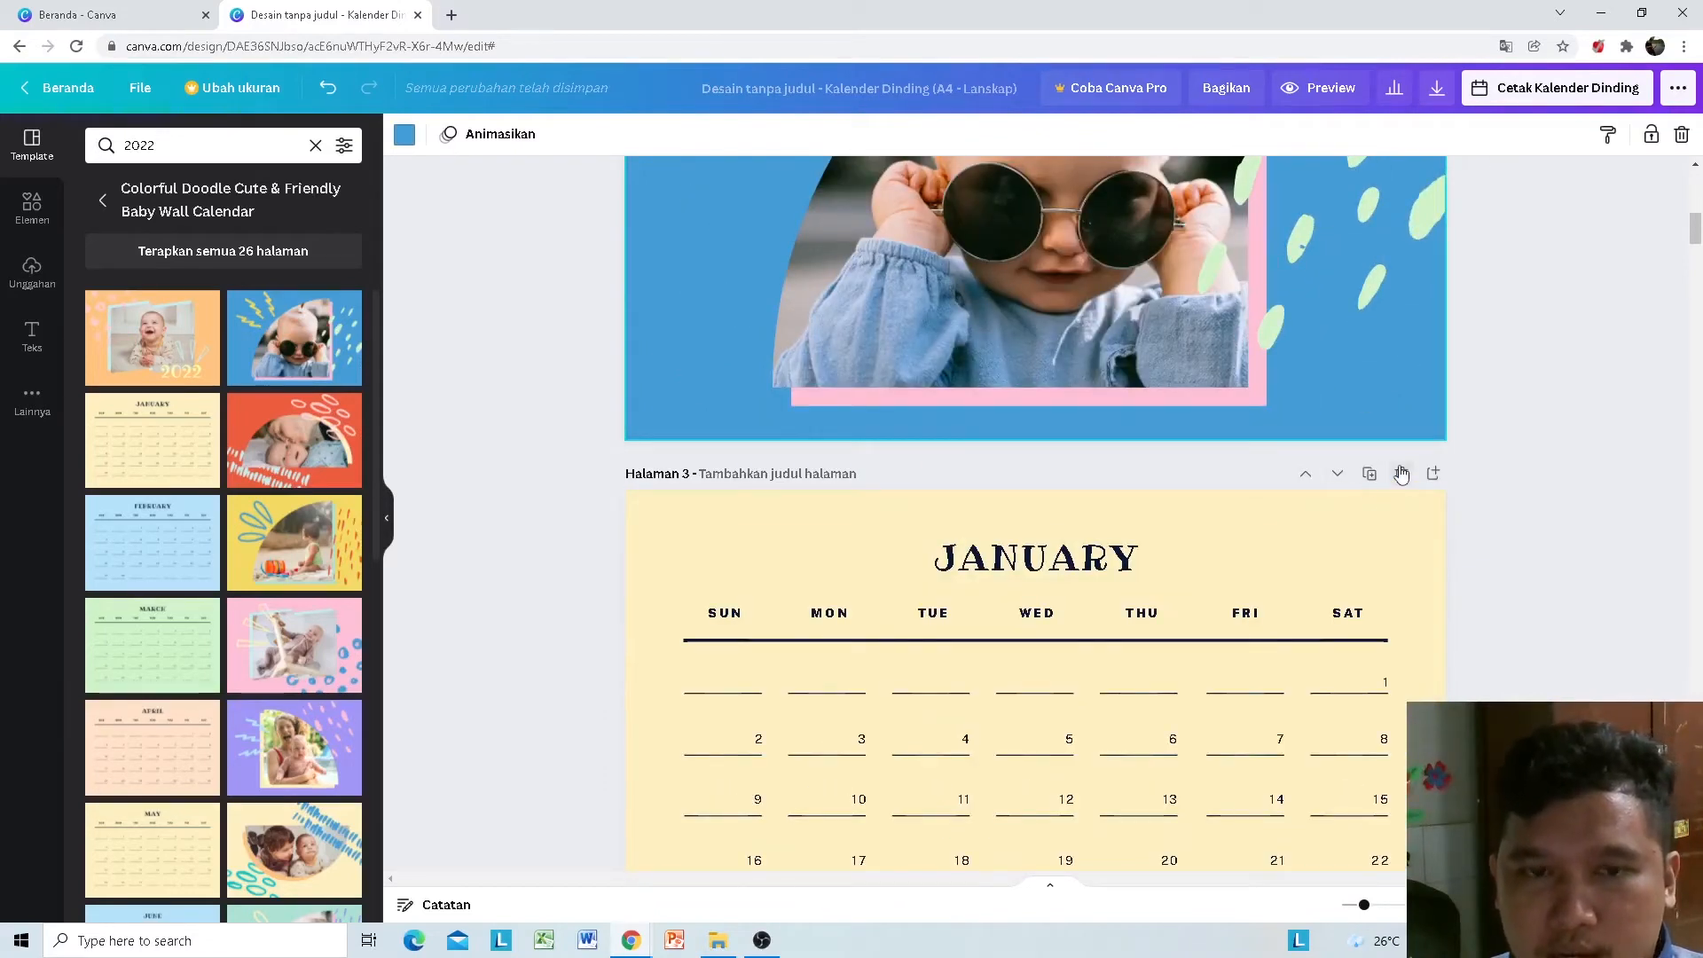
left_click(1401, 473)
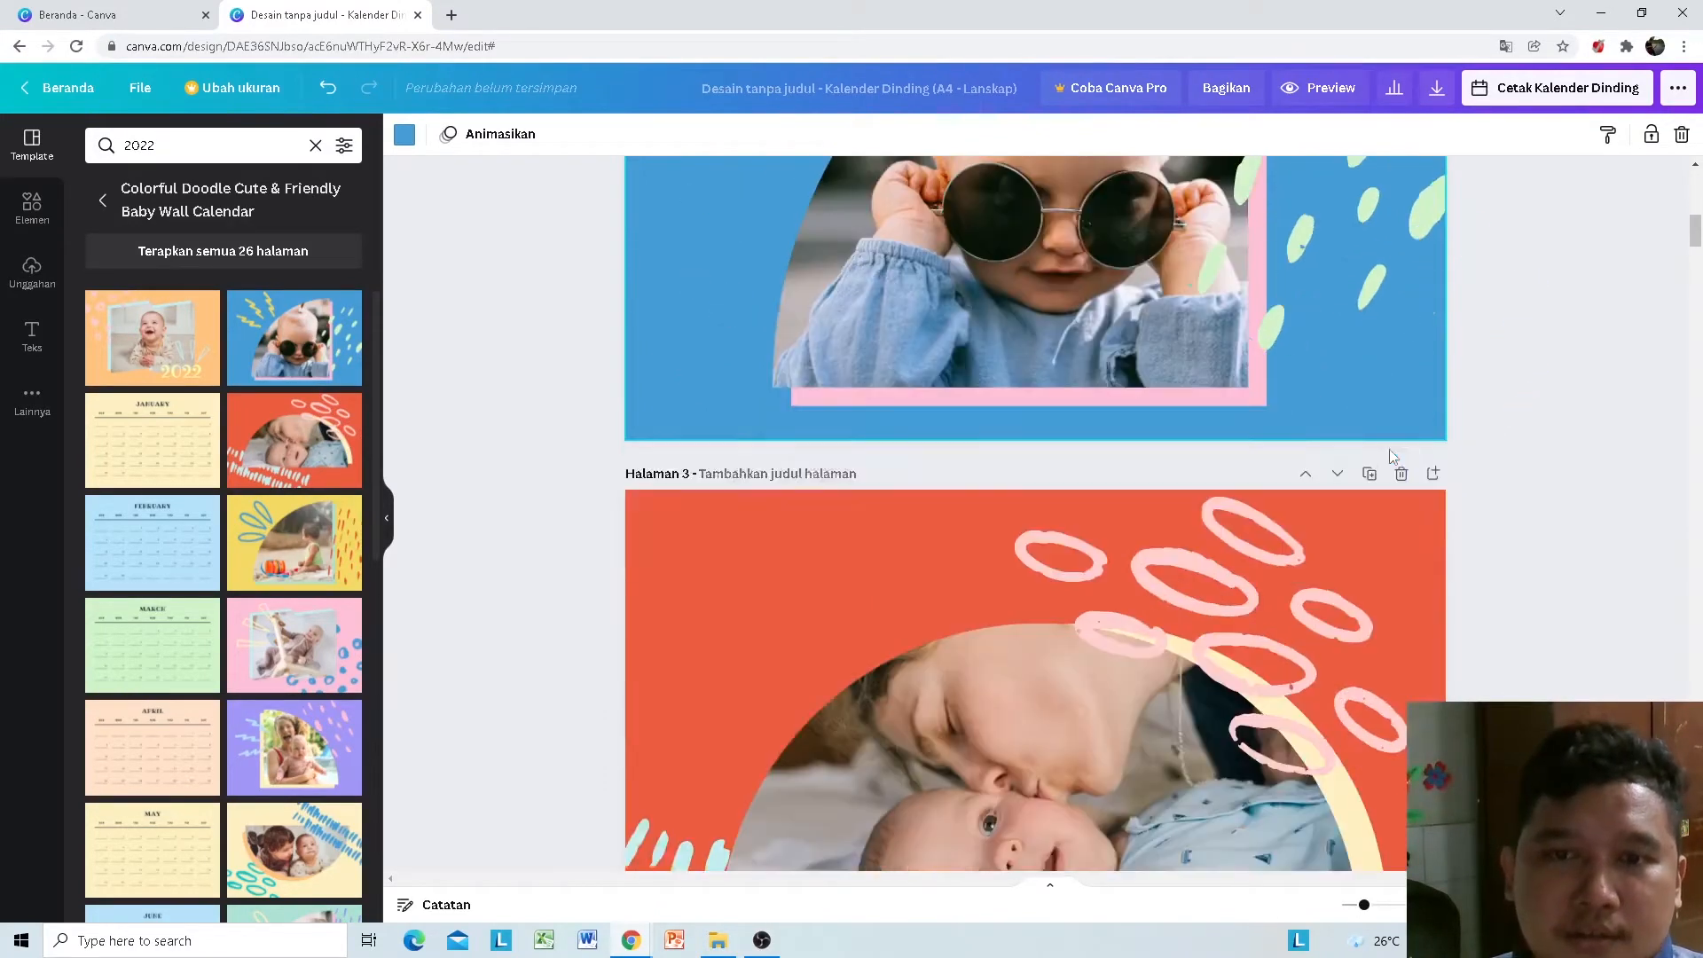
key("ctrl+z")
Step: Delete page 2, the blue photo page with the baby in sunglasses, and review the pages that follow the cover
scroll(1428, 458, "up", 5)
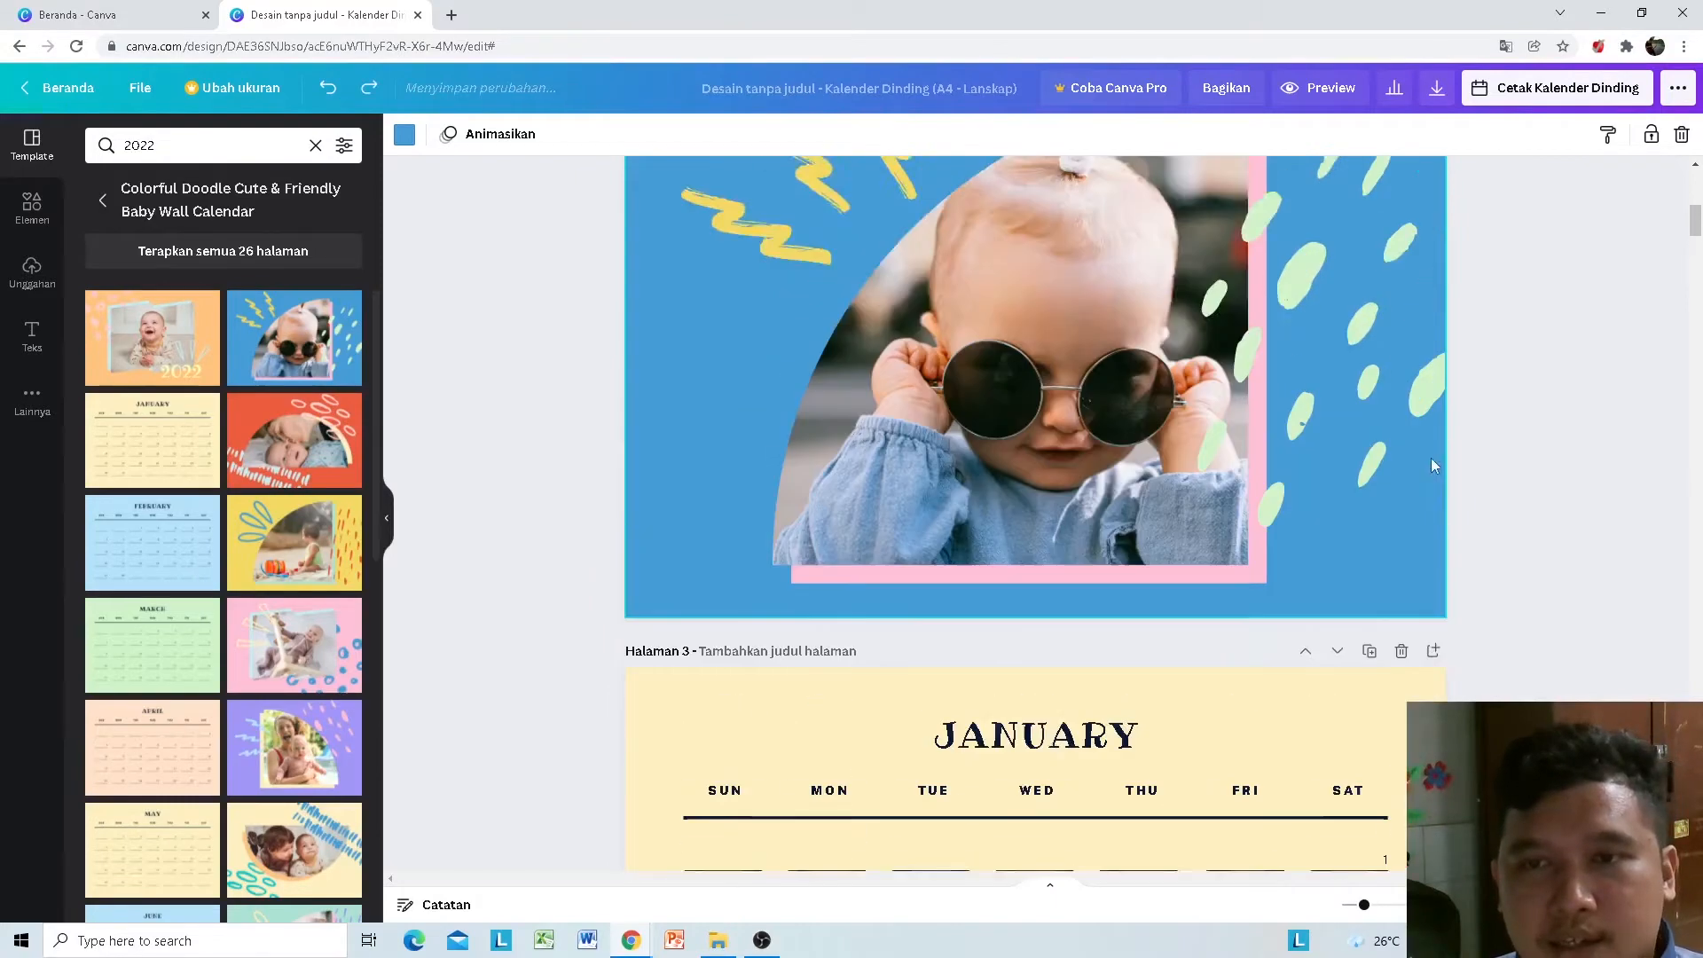
scroll(1407, 559, "down", 2)
scroll(1407, 557, "up", 7)
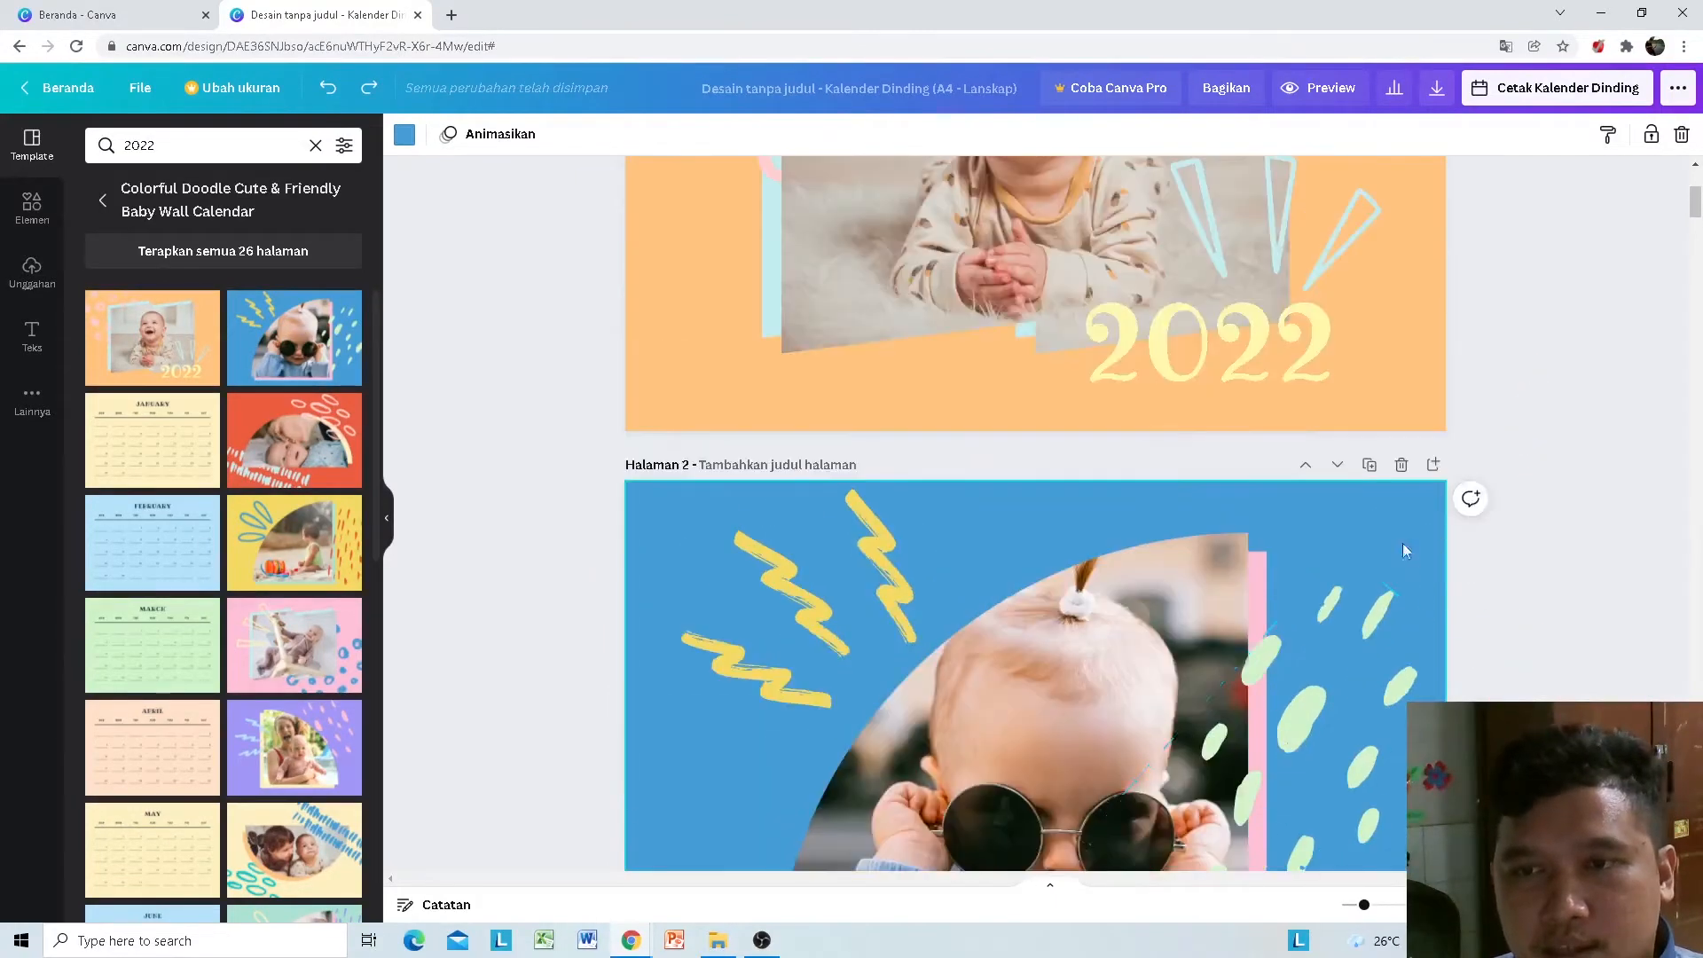
scroll(1402, 538, "down", 3)
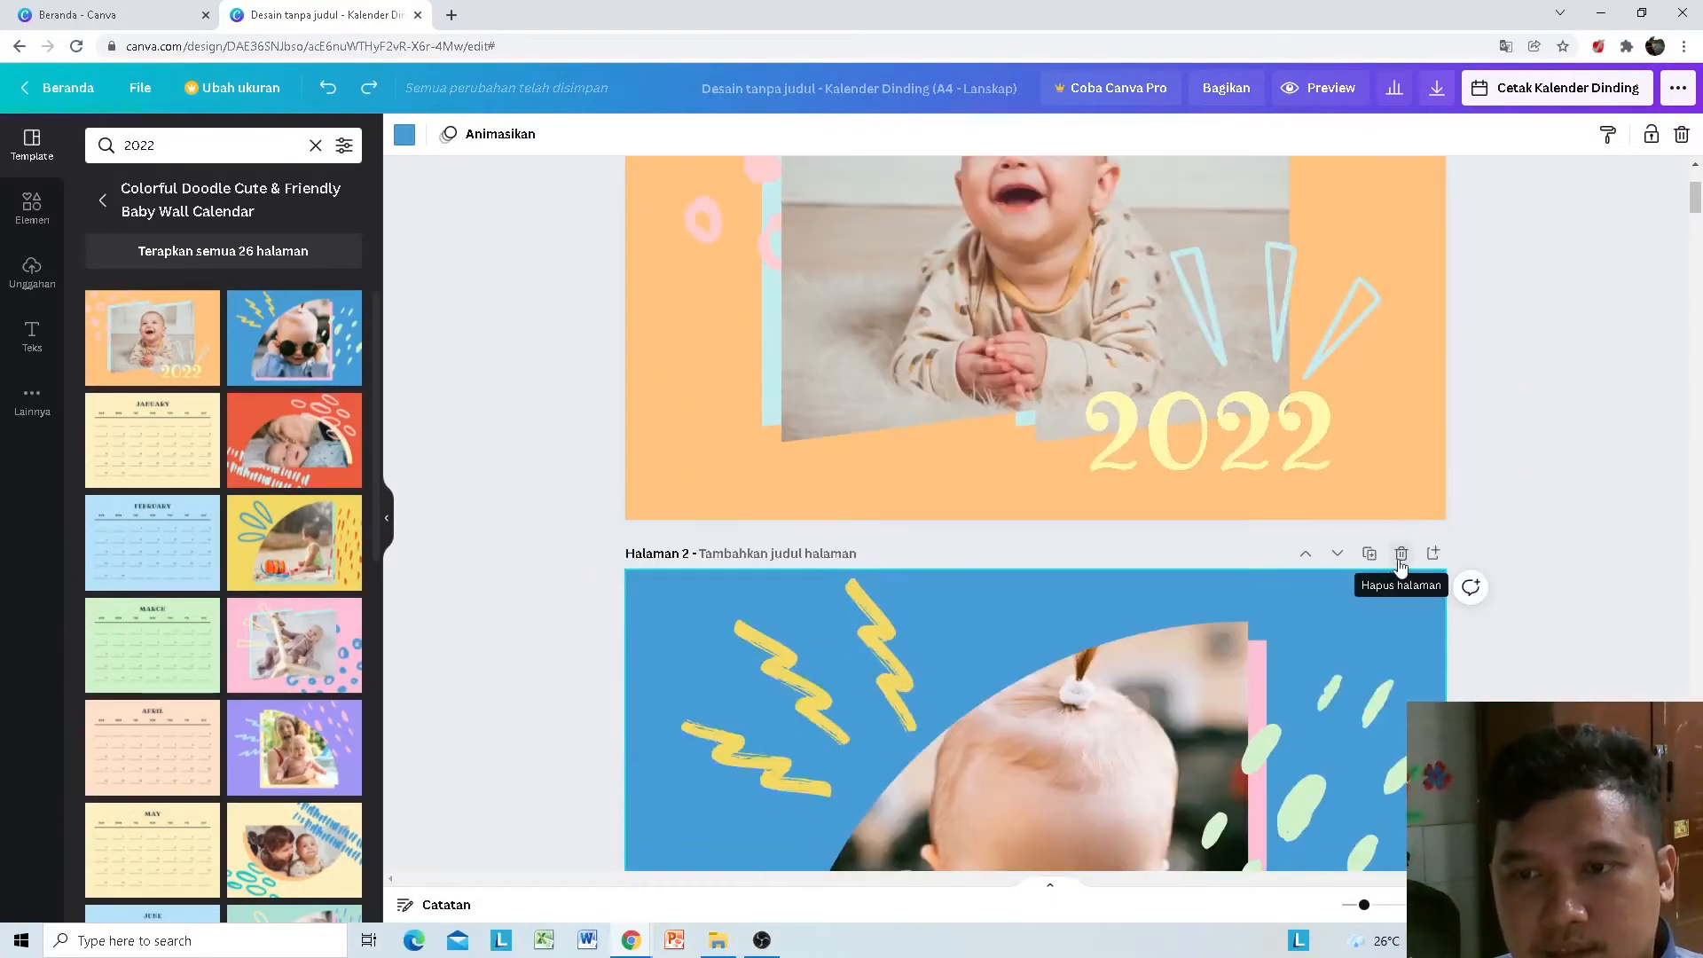
left_click(1399, 564)
scroll(1173, 523, "down", 5)
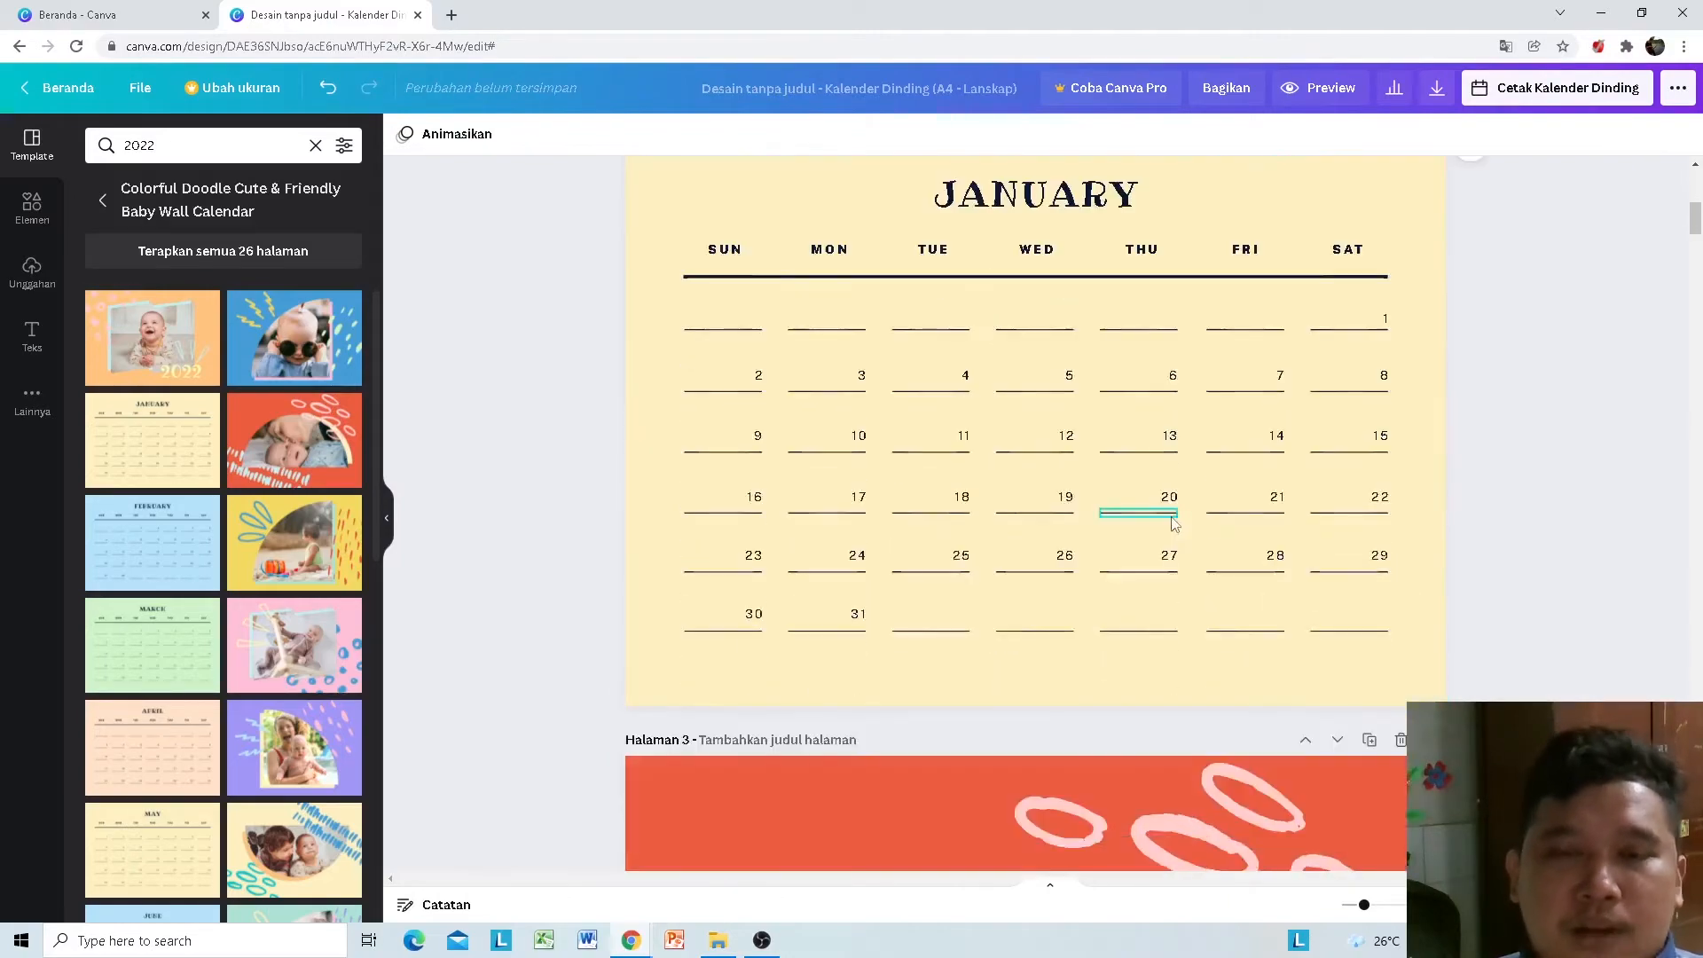
scroll(1174, 523, "down", 12)
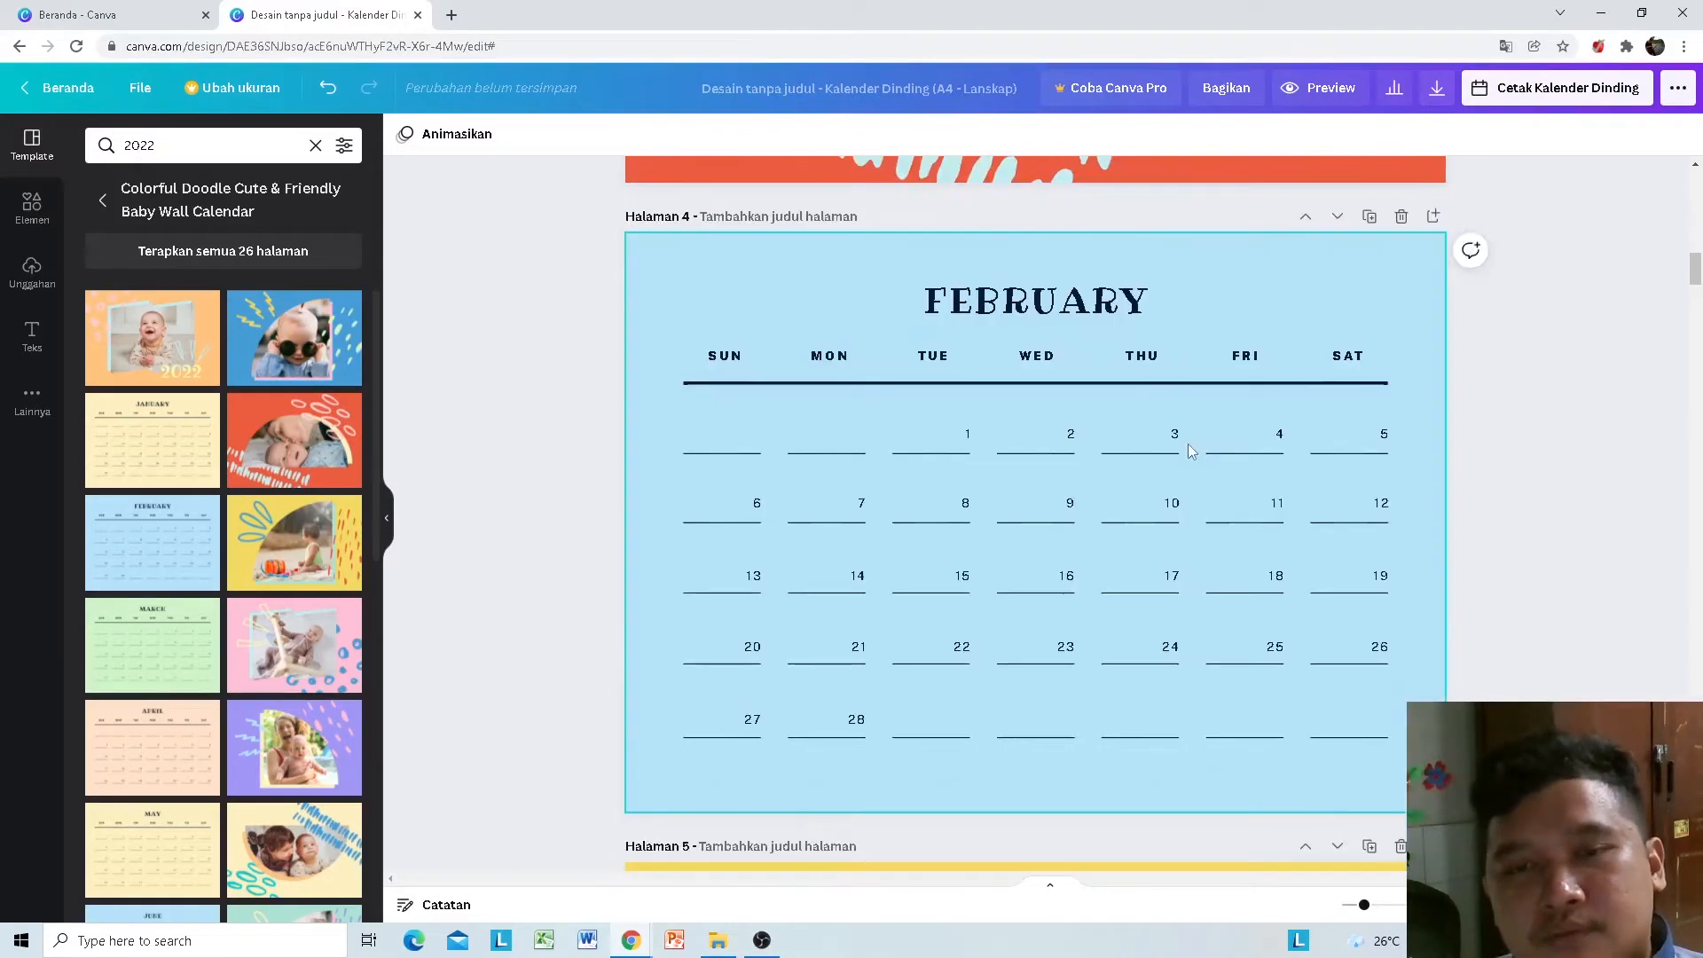
scroll(1189, 443, "down", 20)
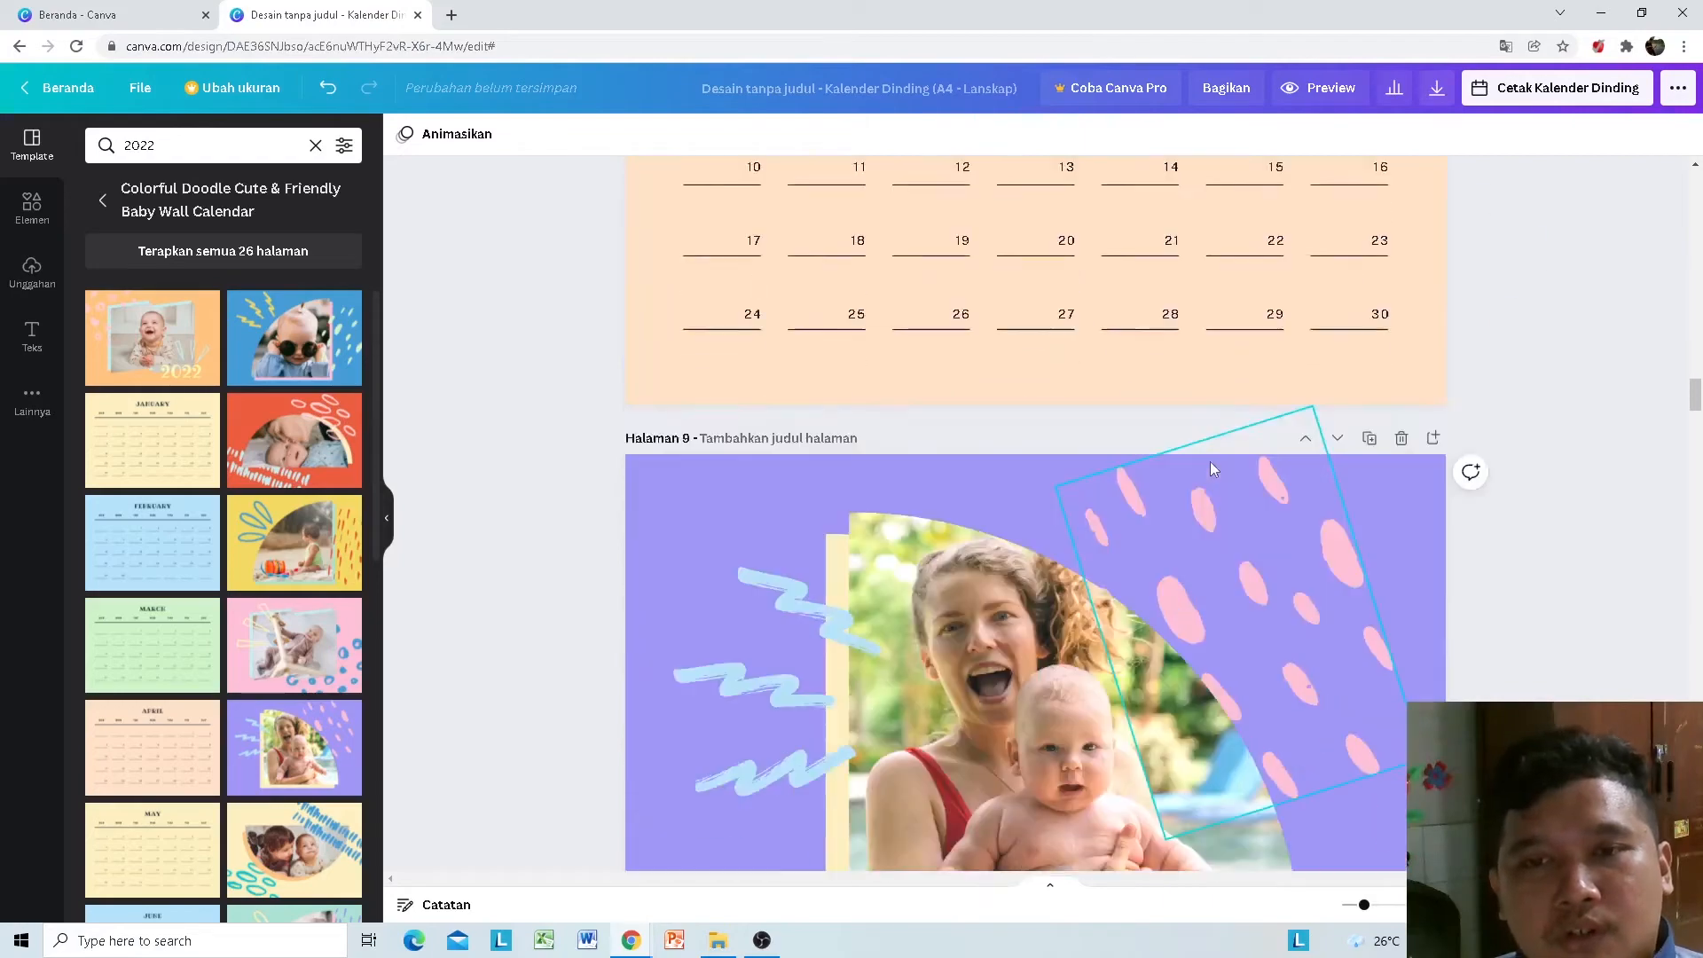
scroll(1210, 462, "up", 20)
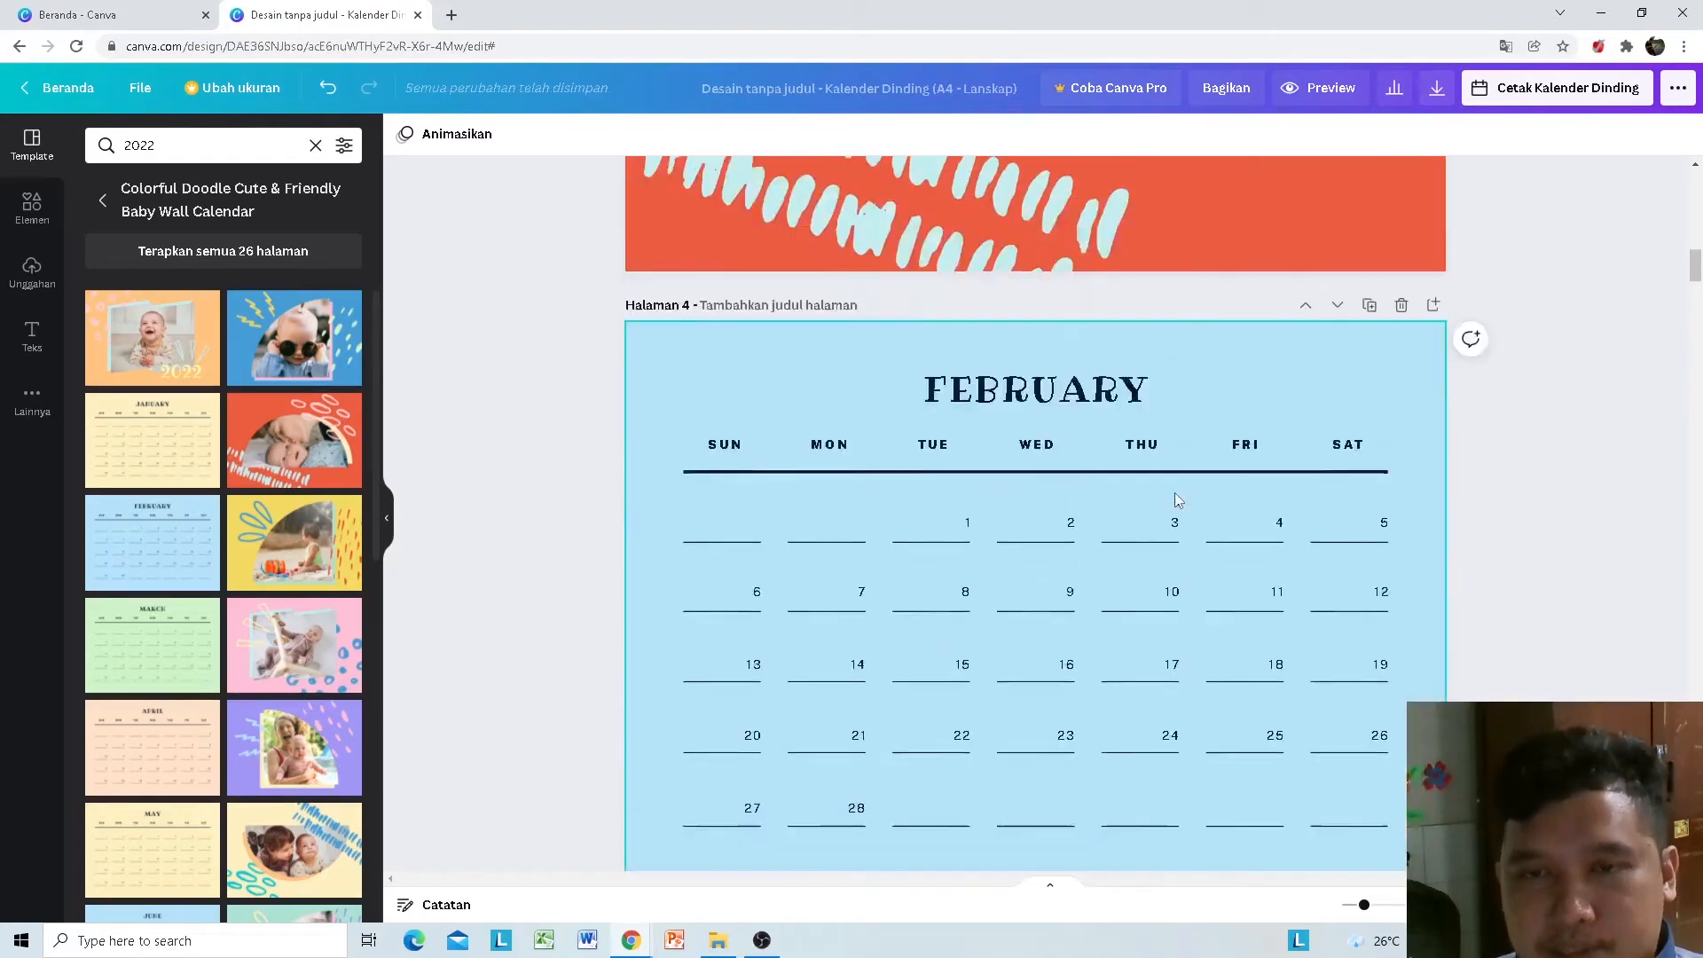
scroll(1174, 497, "up", 15)
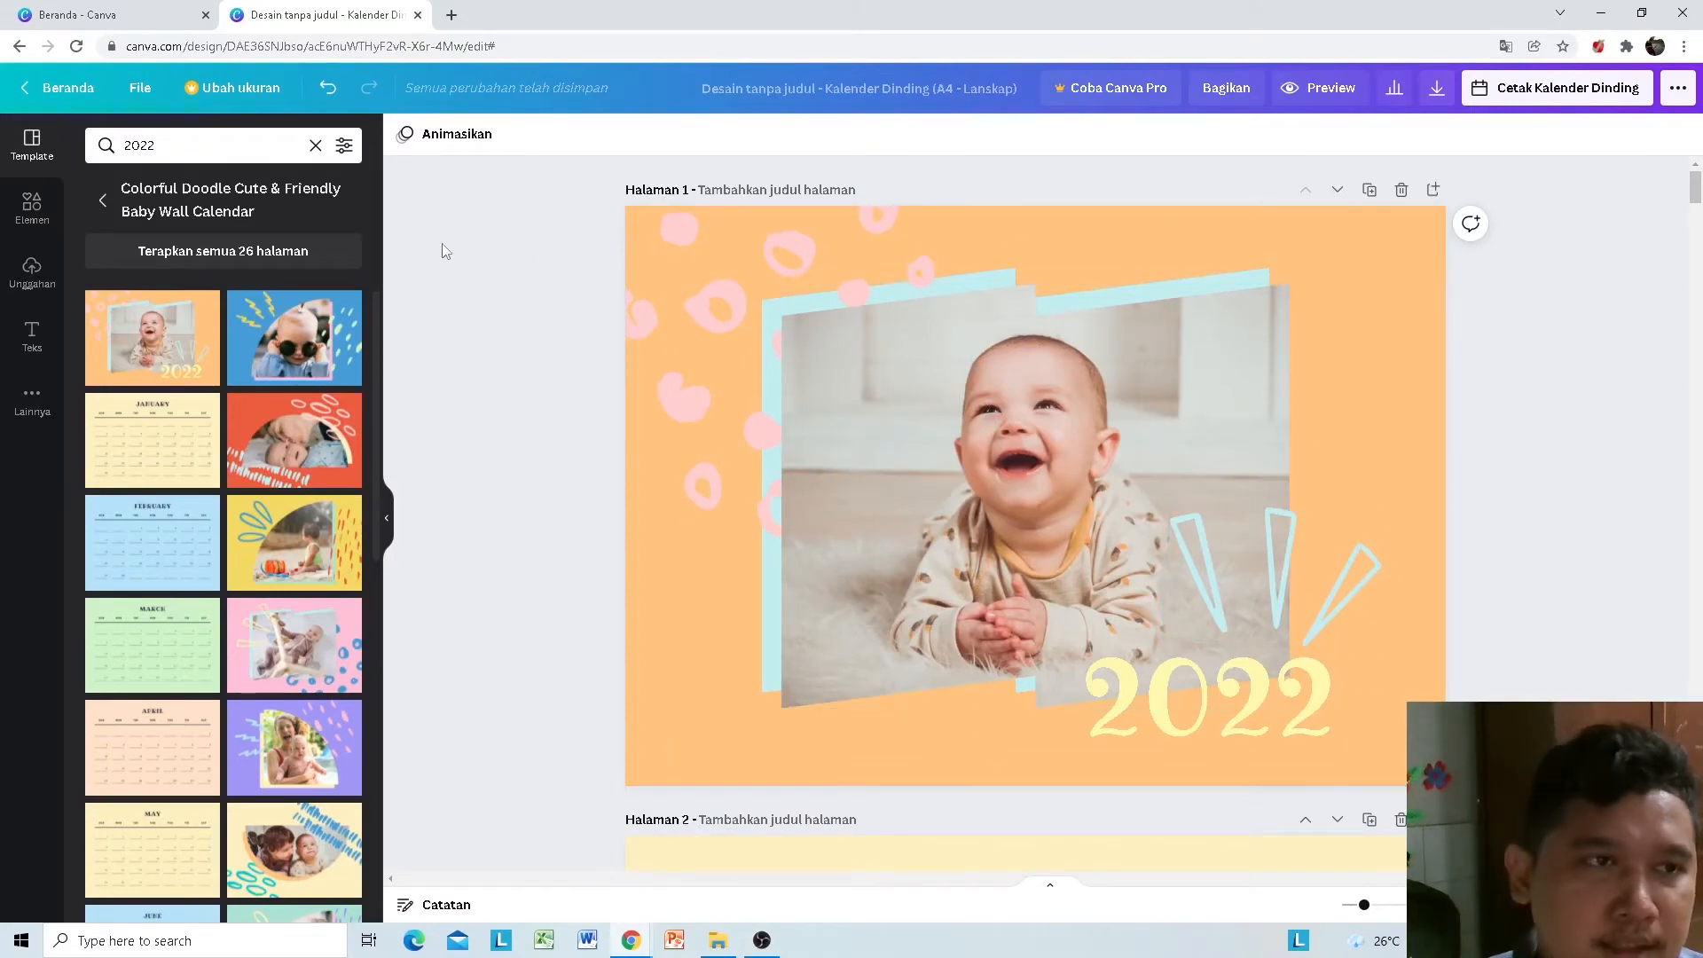
Step: Search the elements library for "pelangi" and browse the rainbow graphics and photos
left_click(28, 206)
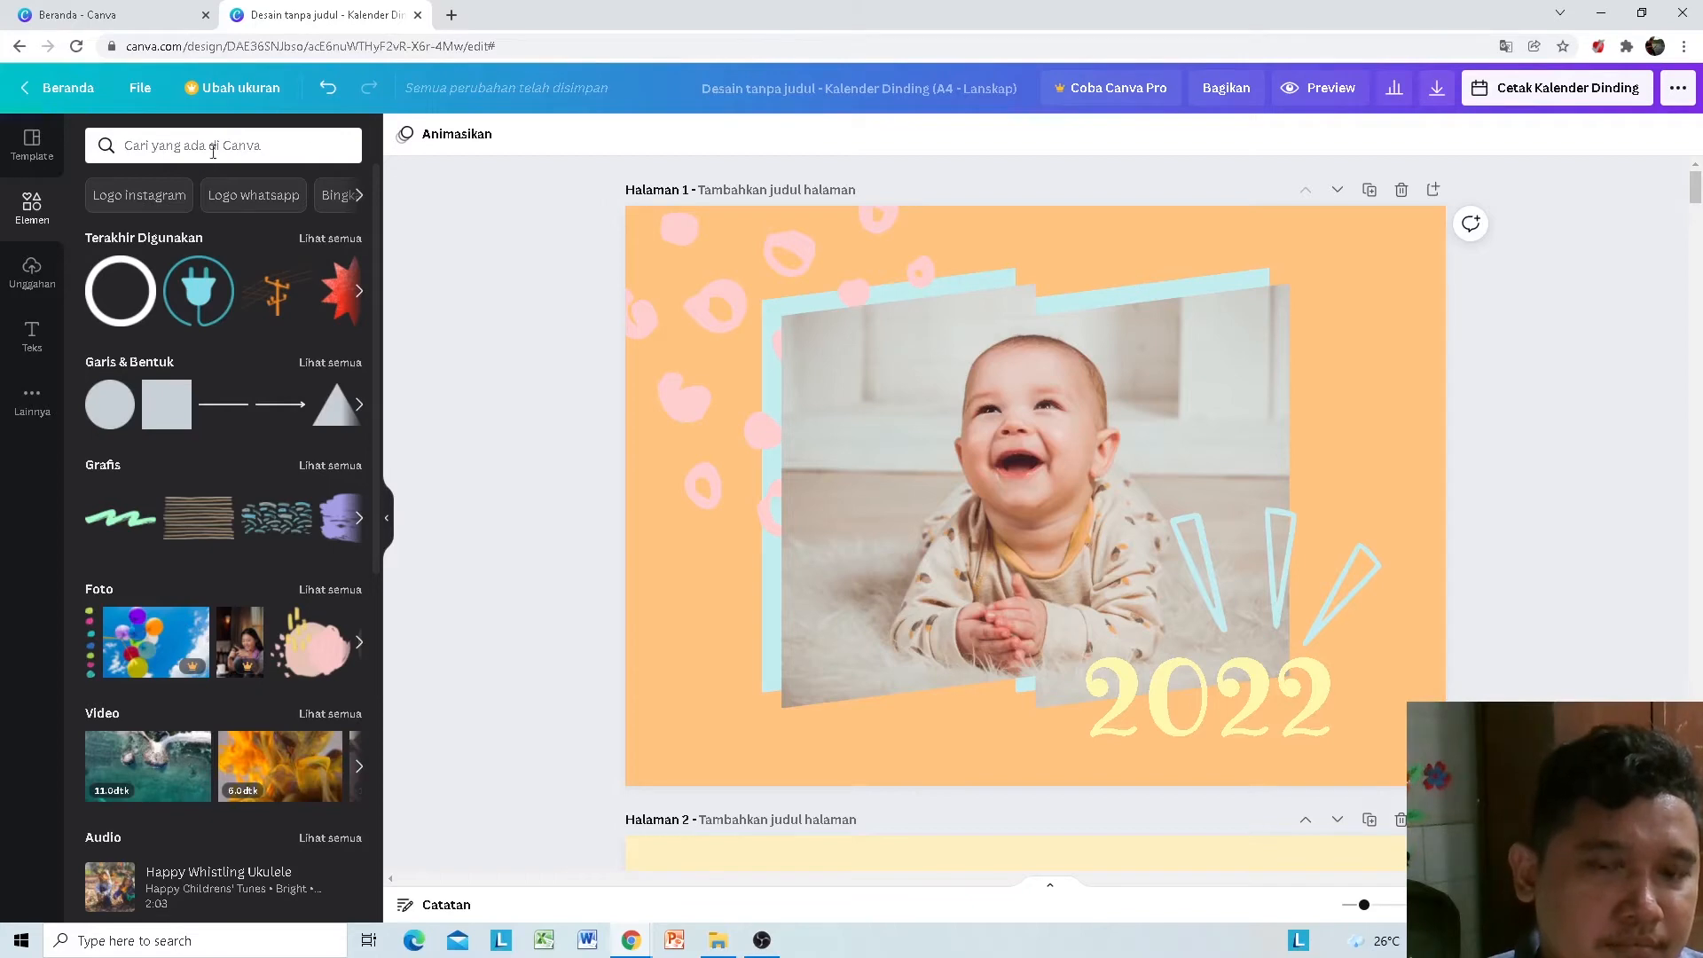
left_click(1082, 436)
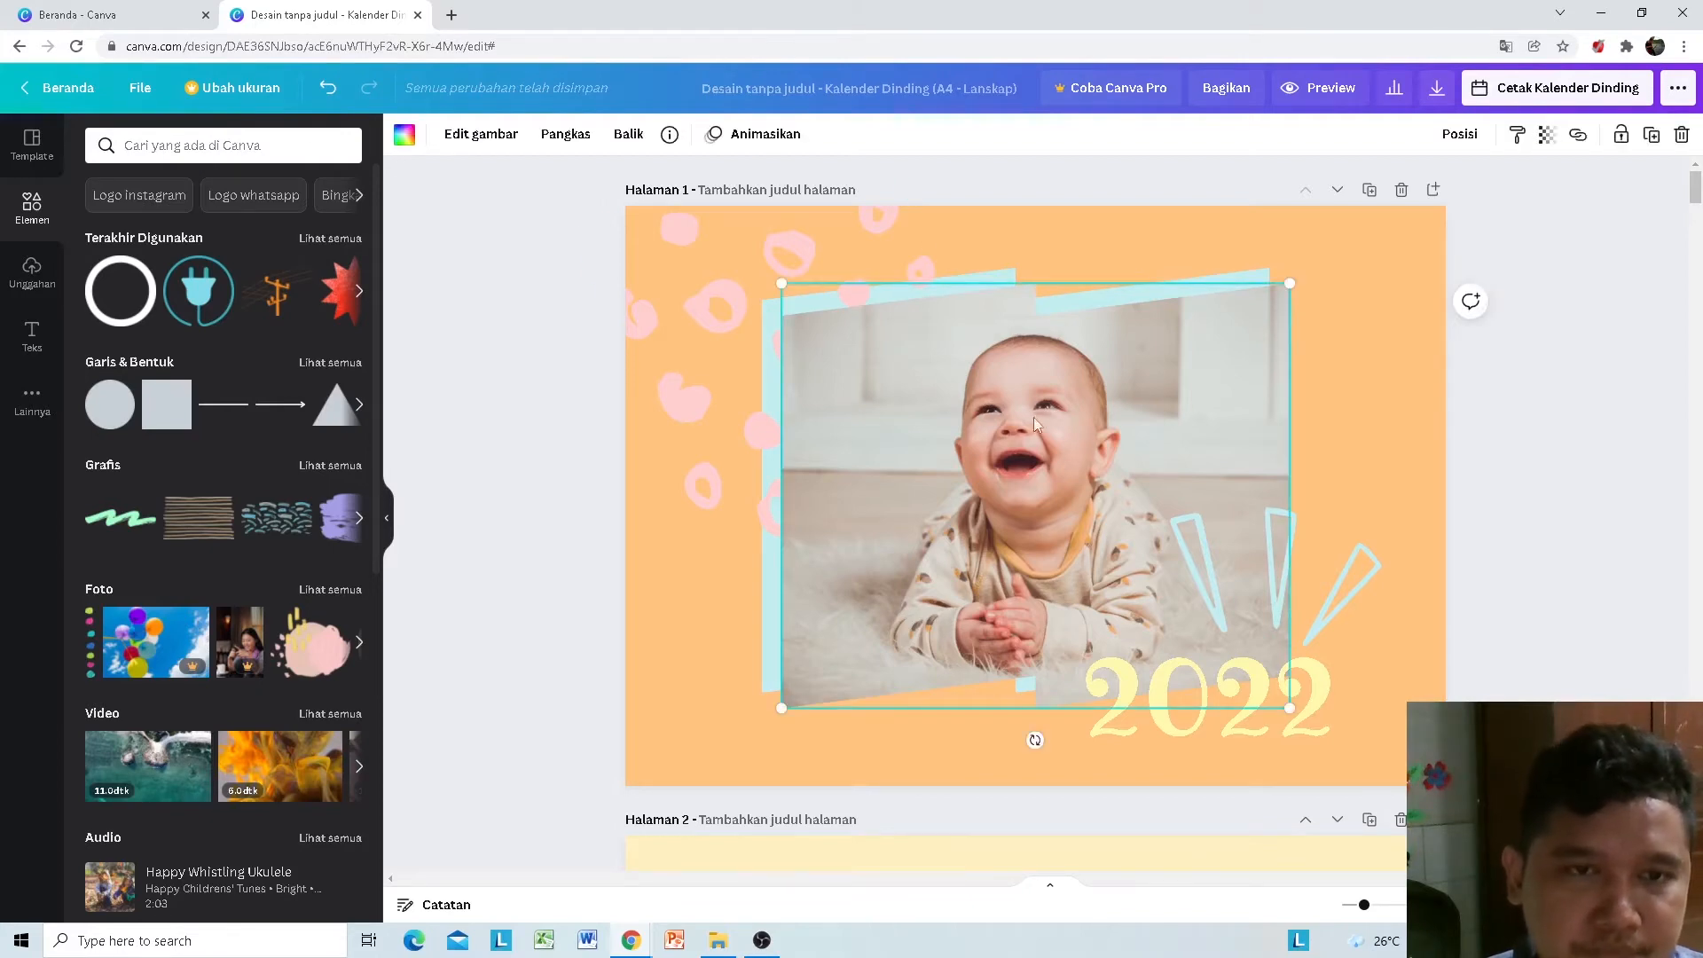
scroll(215, 332, "down", 6)
scroll(217, 344, "up", 6)
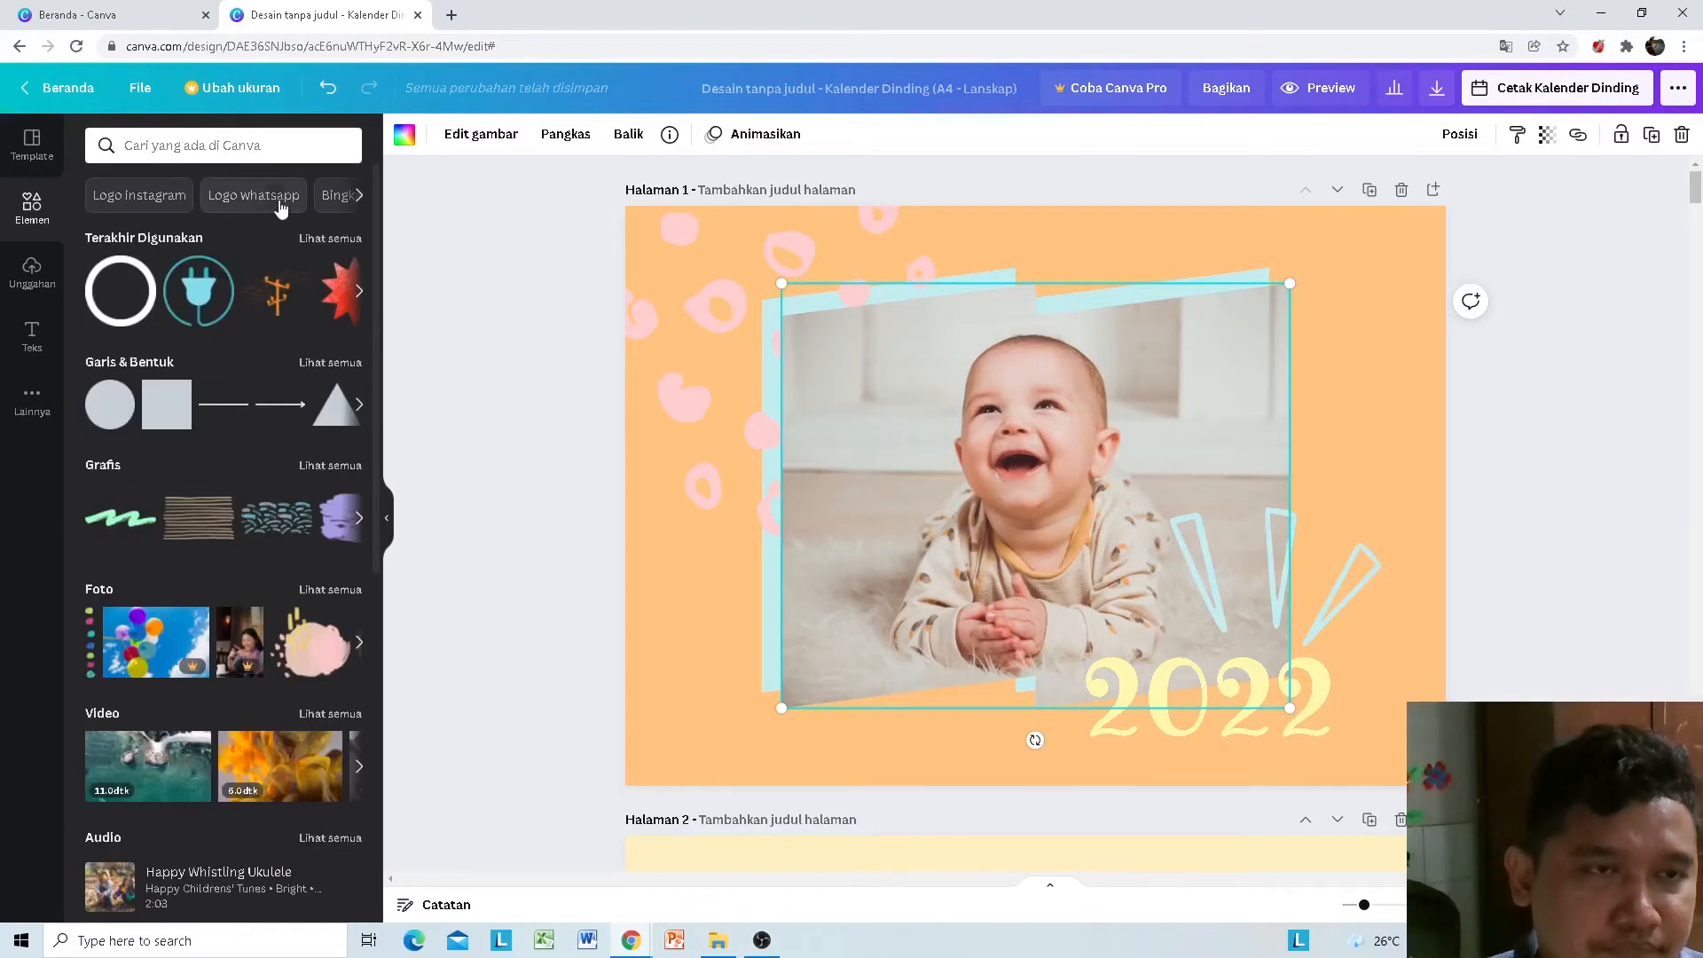
left_click(254, 146)
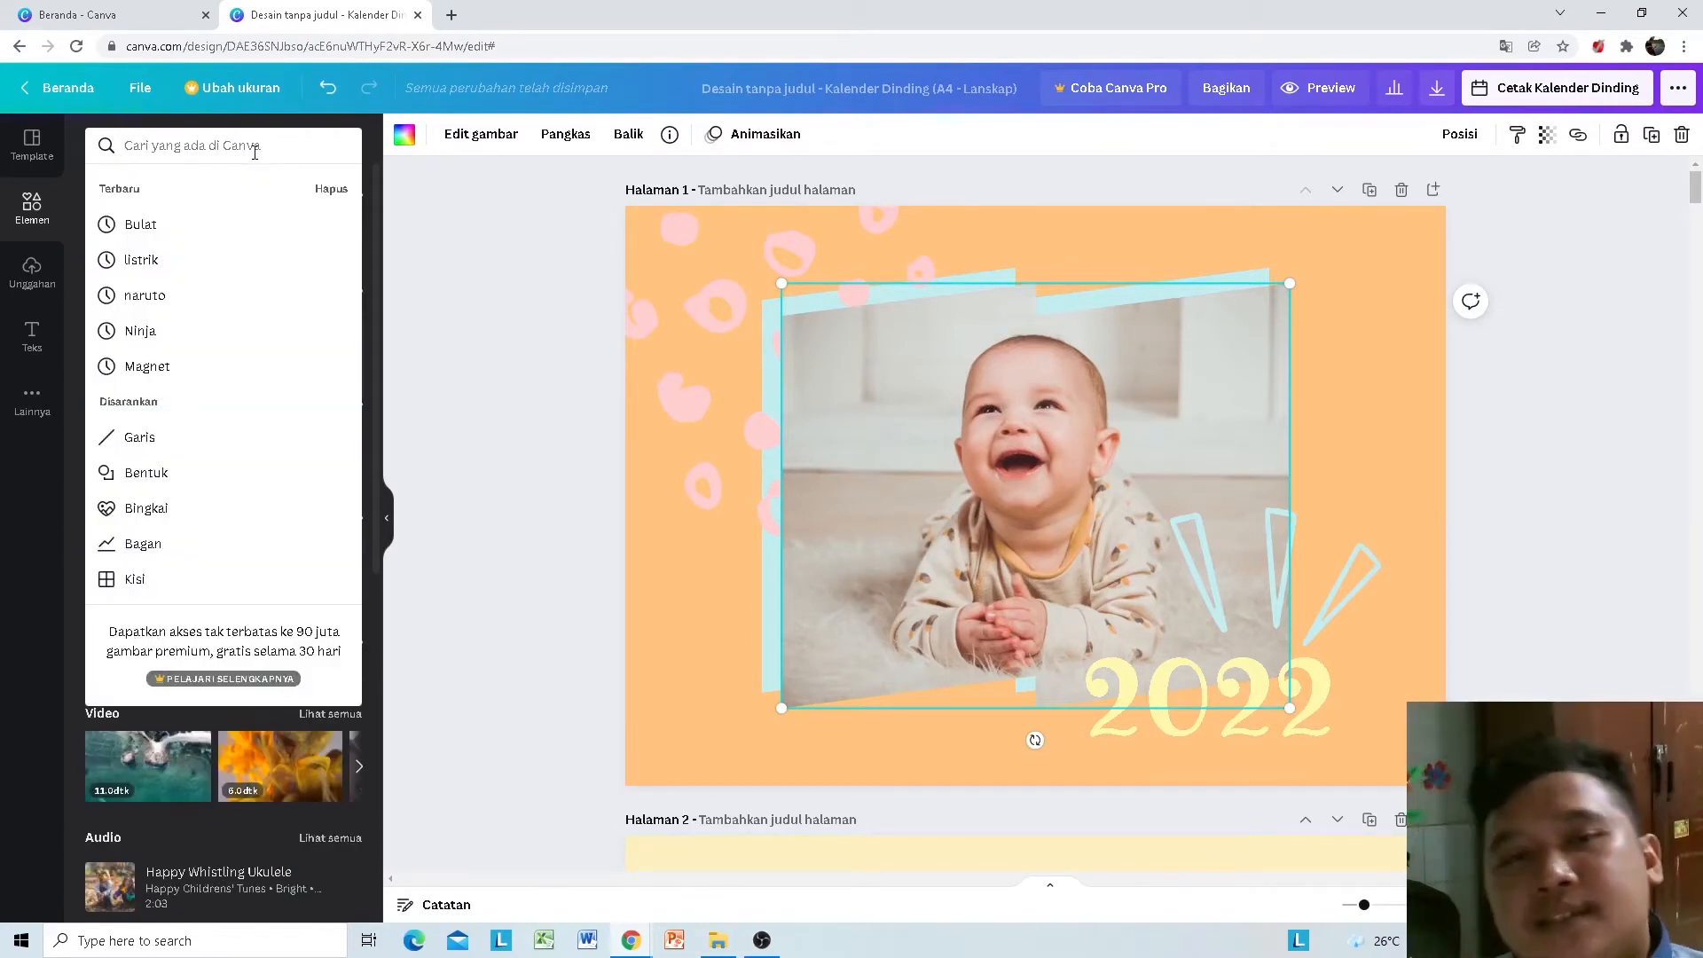
type("pelangi")
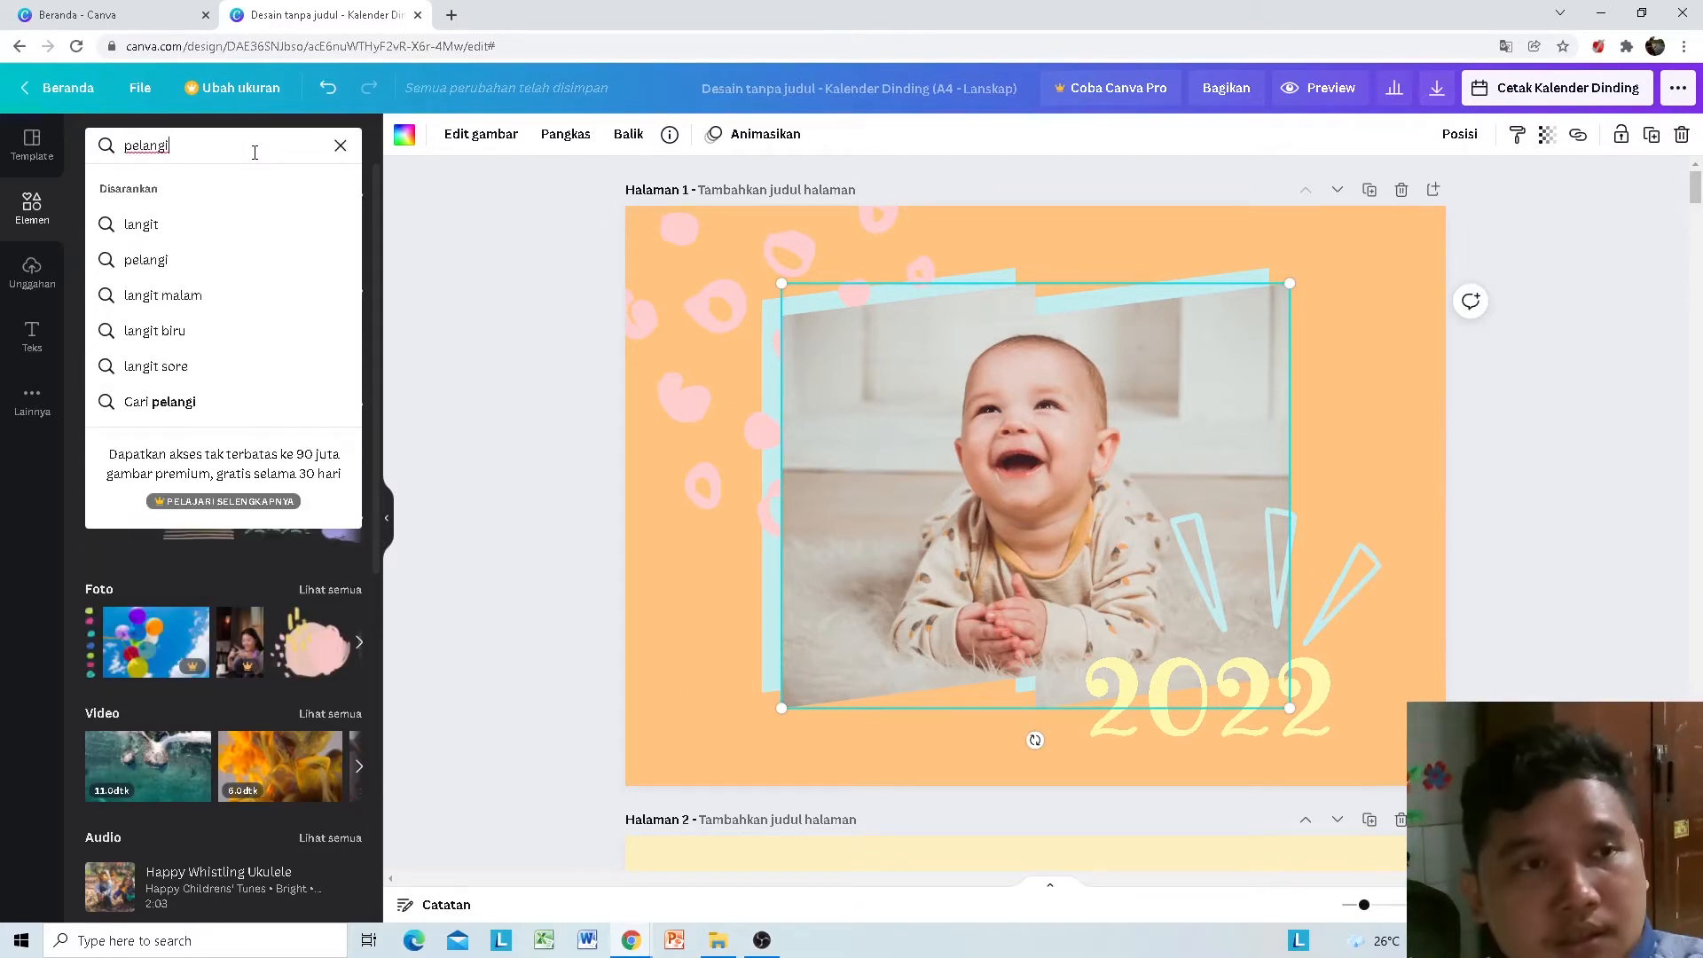
key("Return")
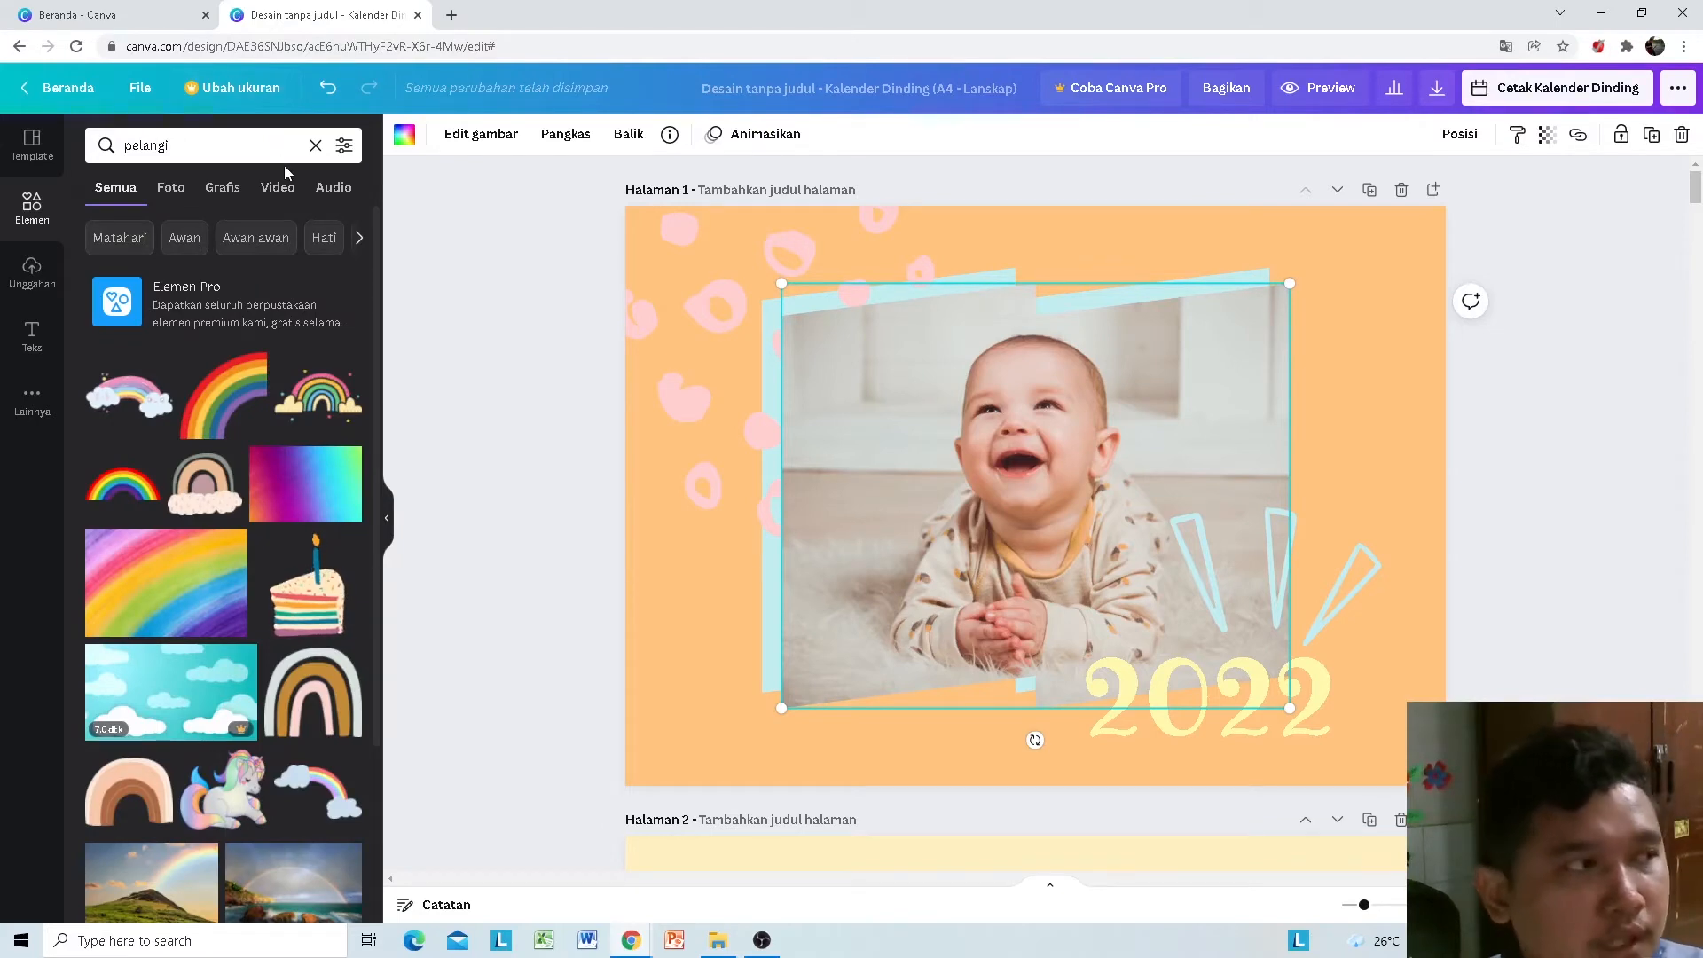
scroll(197, 578, "down", 3)
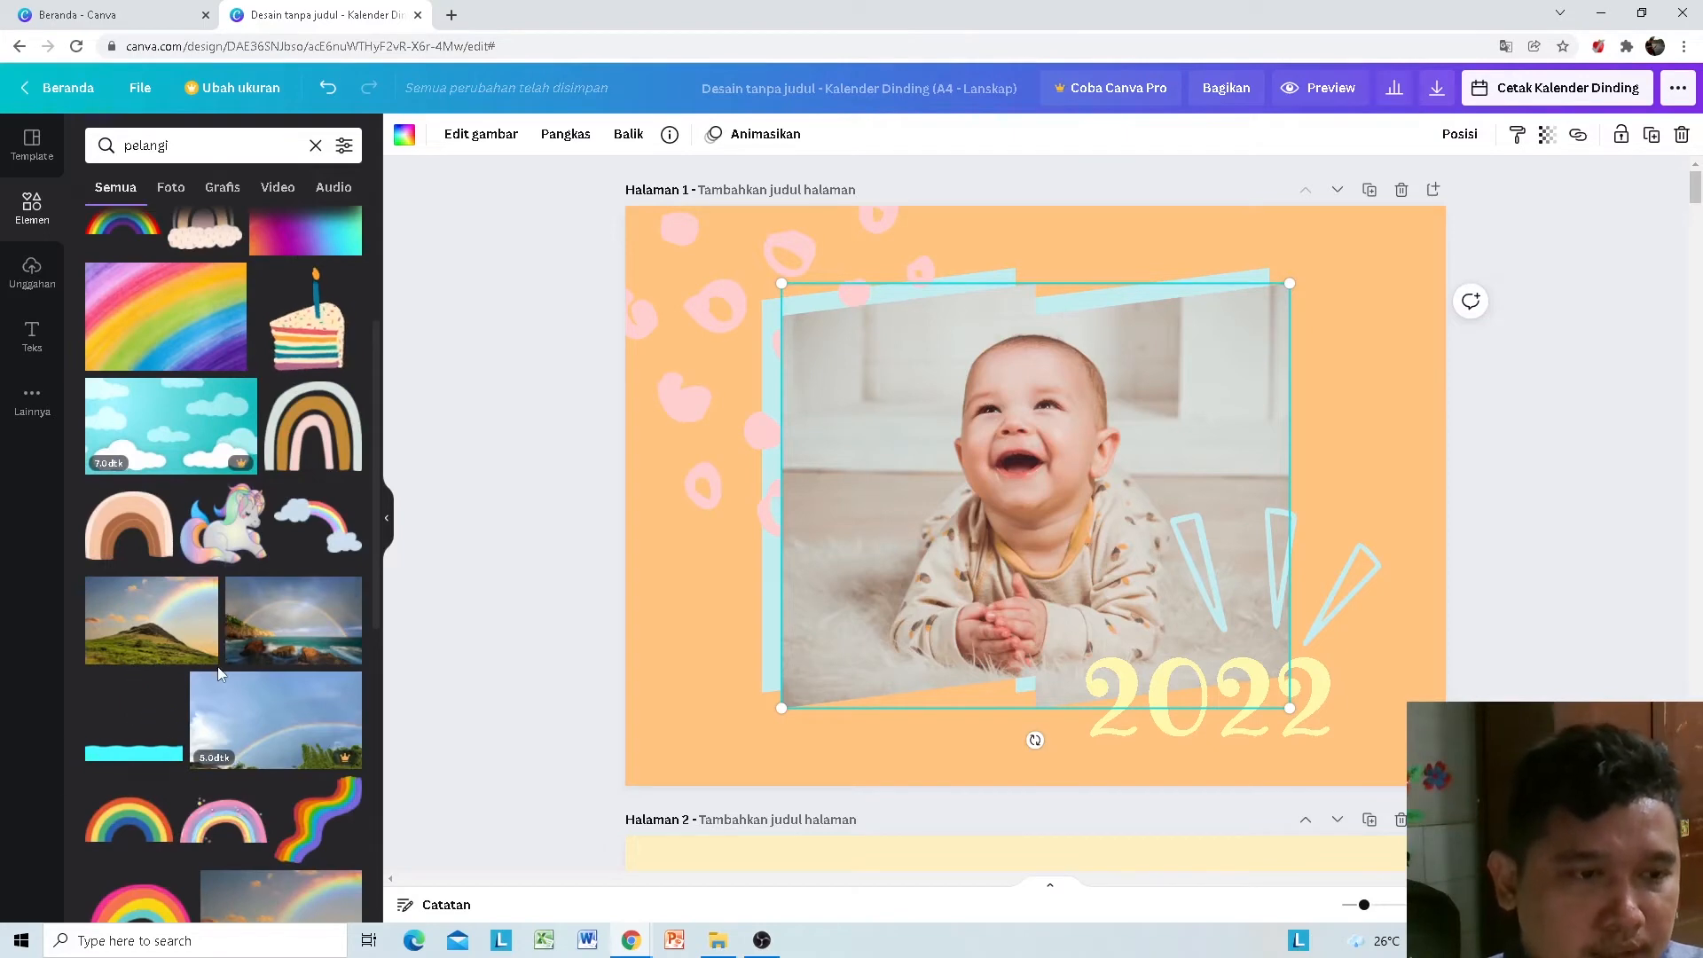
Step: Add the quarter-arc rainbow graphic from the "pelangi" results to the upper-right corner of the cover page
scroll(219, 676, "up", 3)
mouse_move(218, 681)
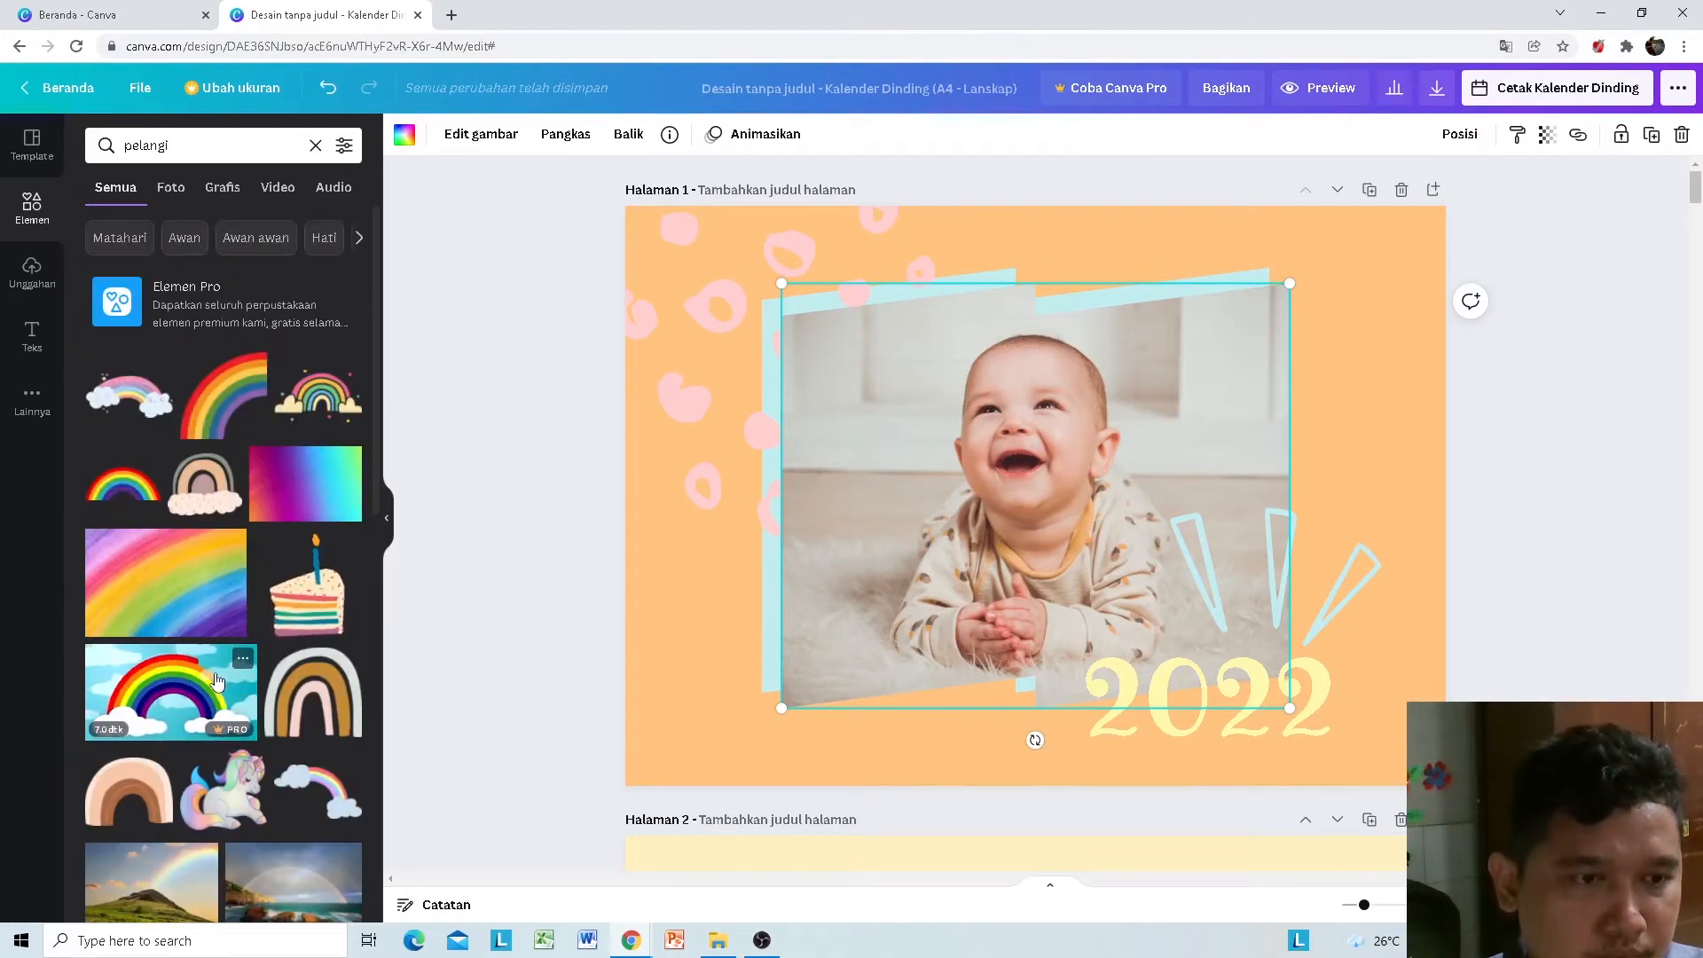
scroll(219, 680, "down", 7)
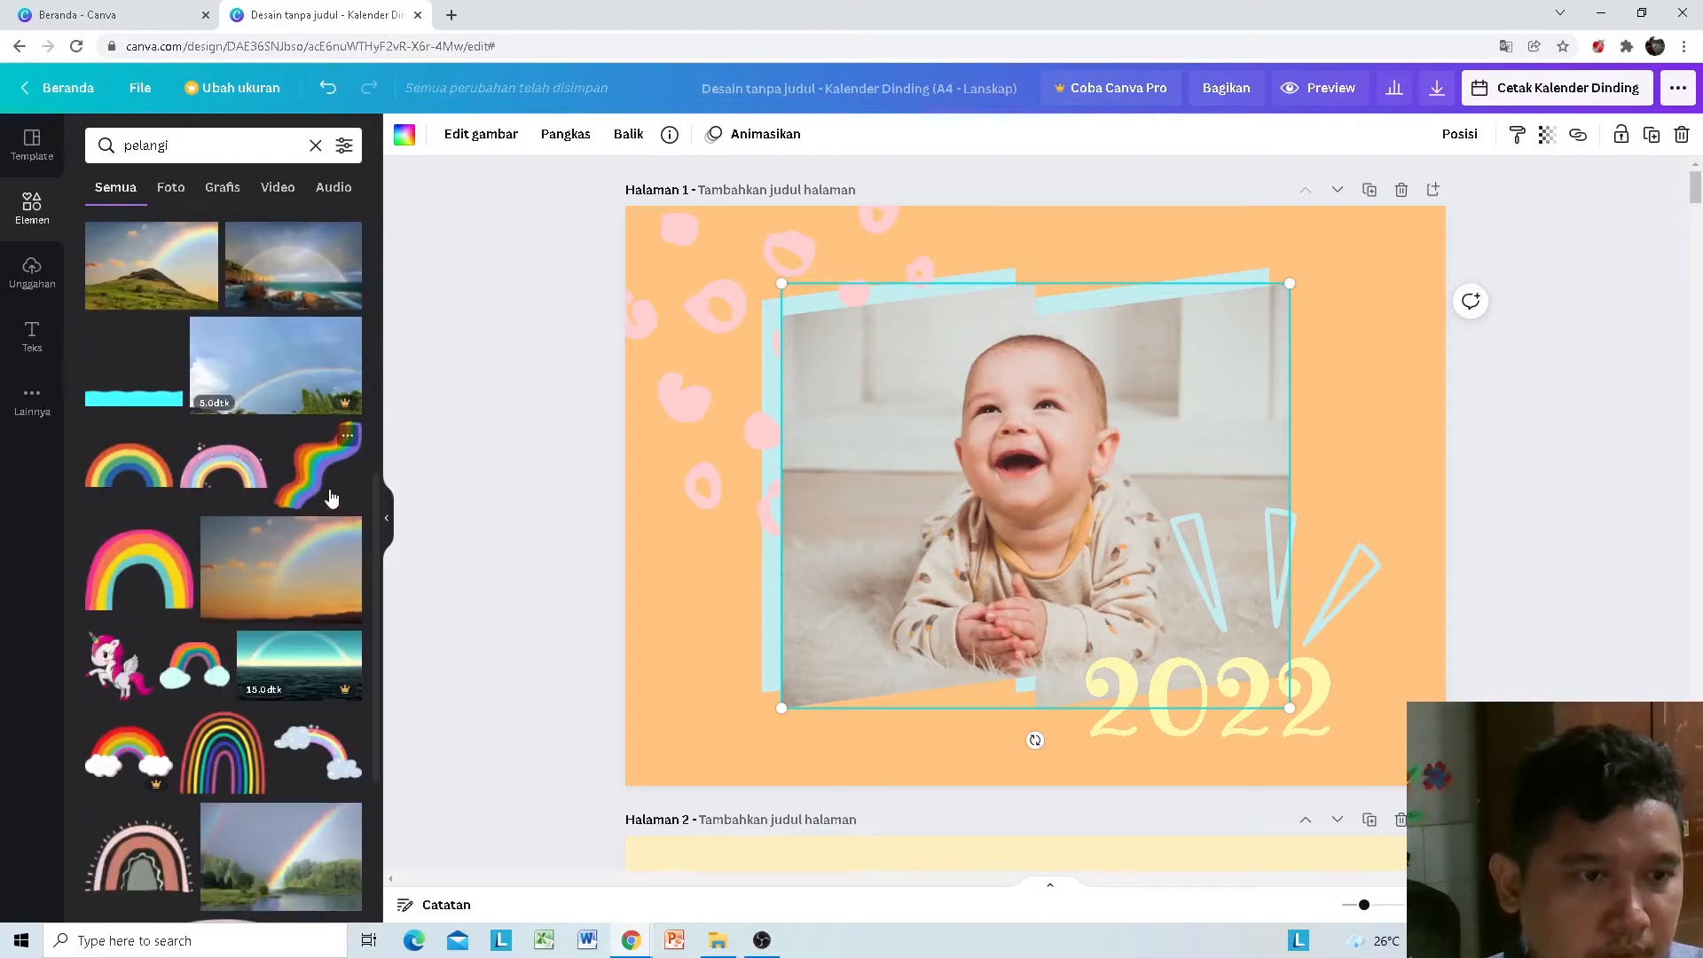
scroll(188, 601, "down", 3)
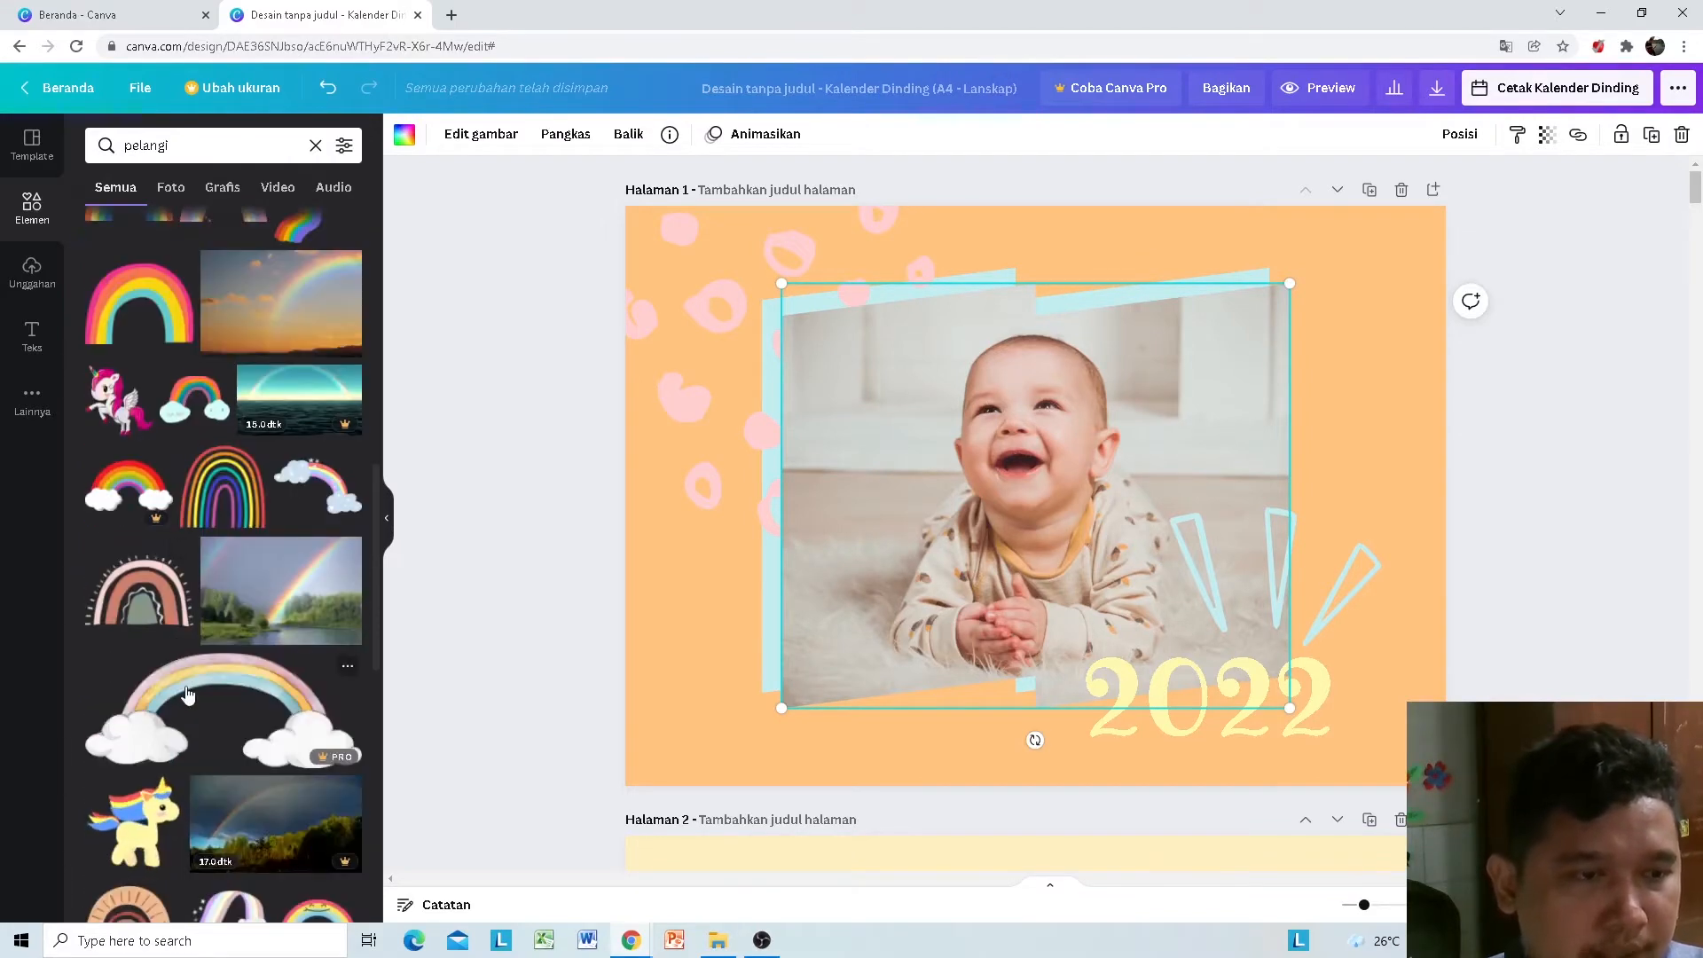
scroll(164, 635, "up", 4)
scroll(162, 626, "up", 5)
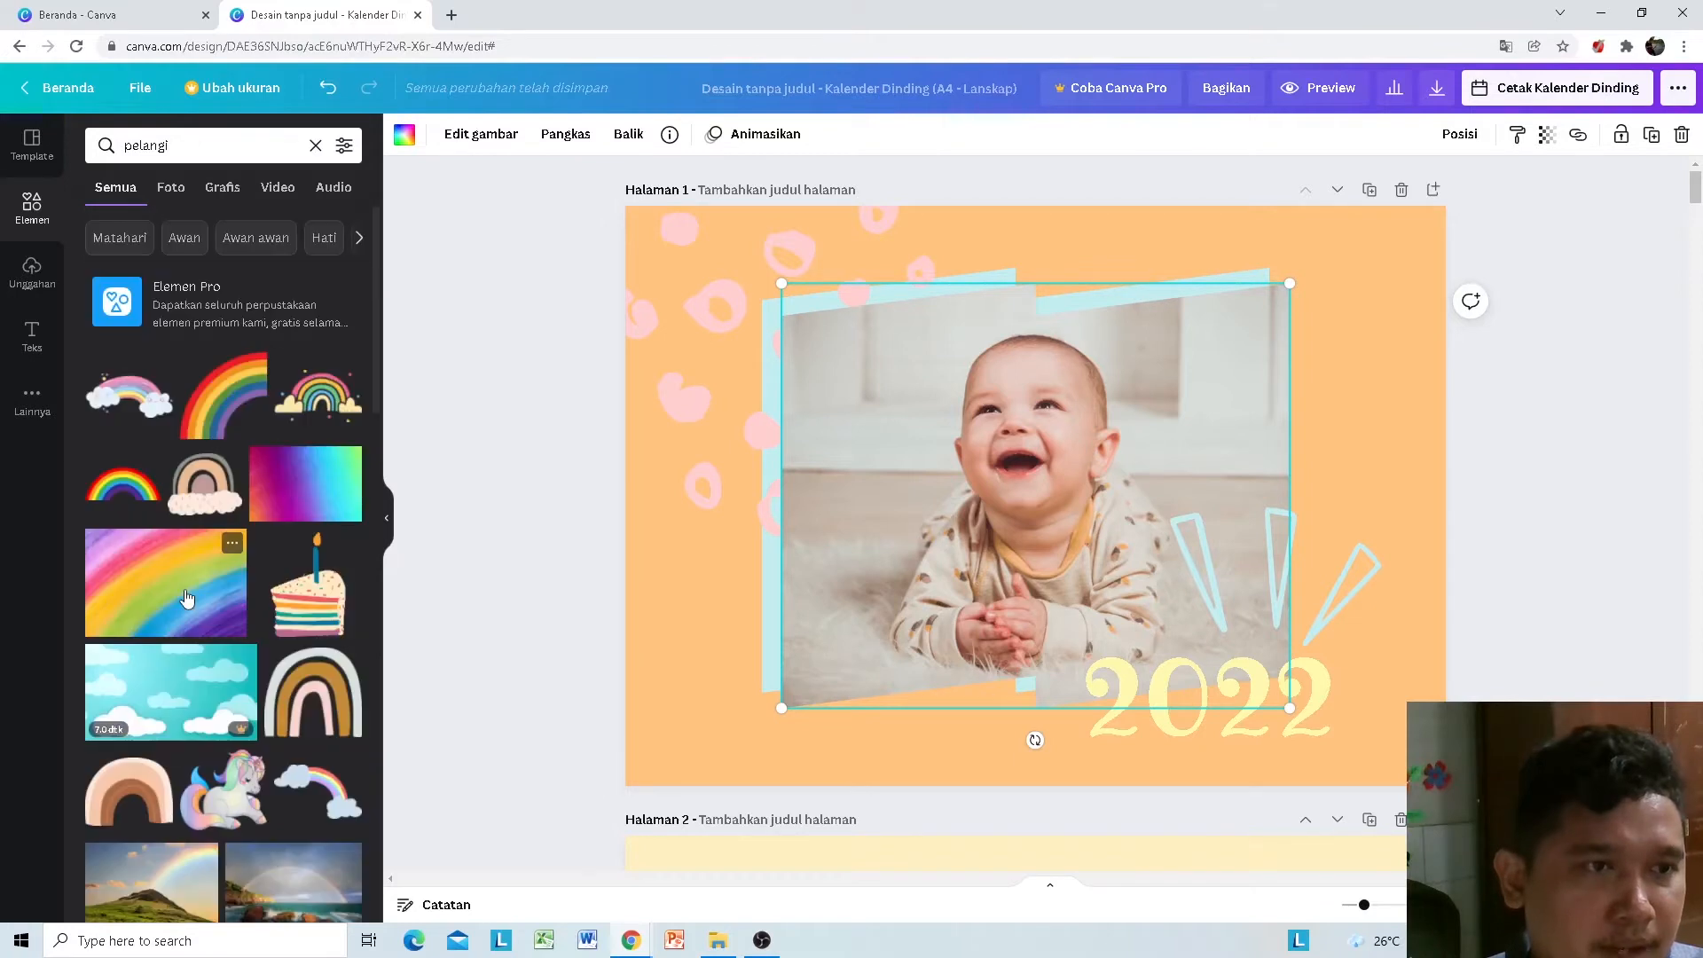
left_click_drag(222, 394, 1279, 269)
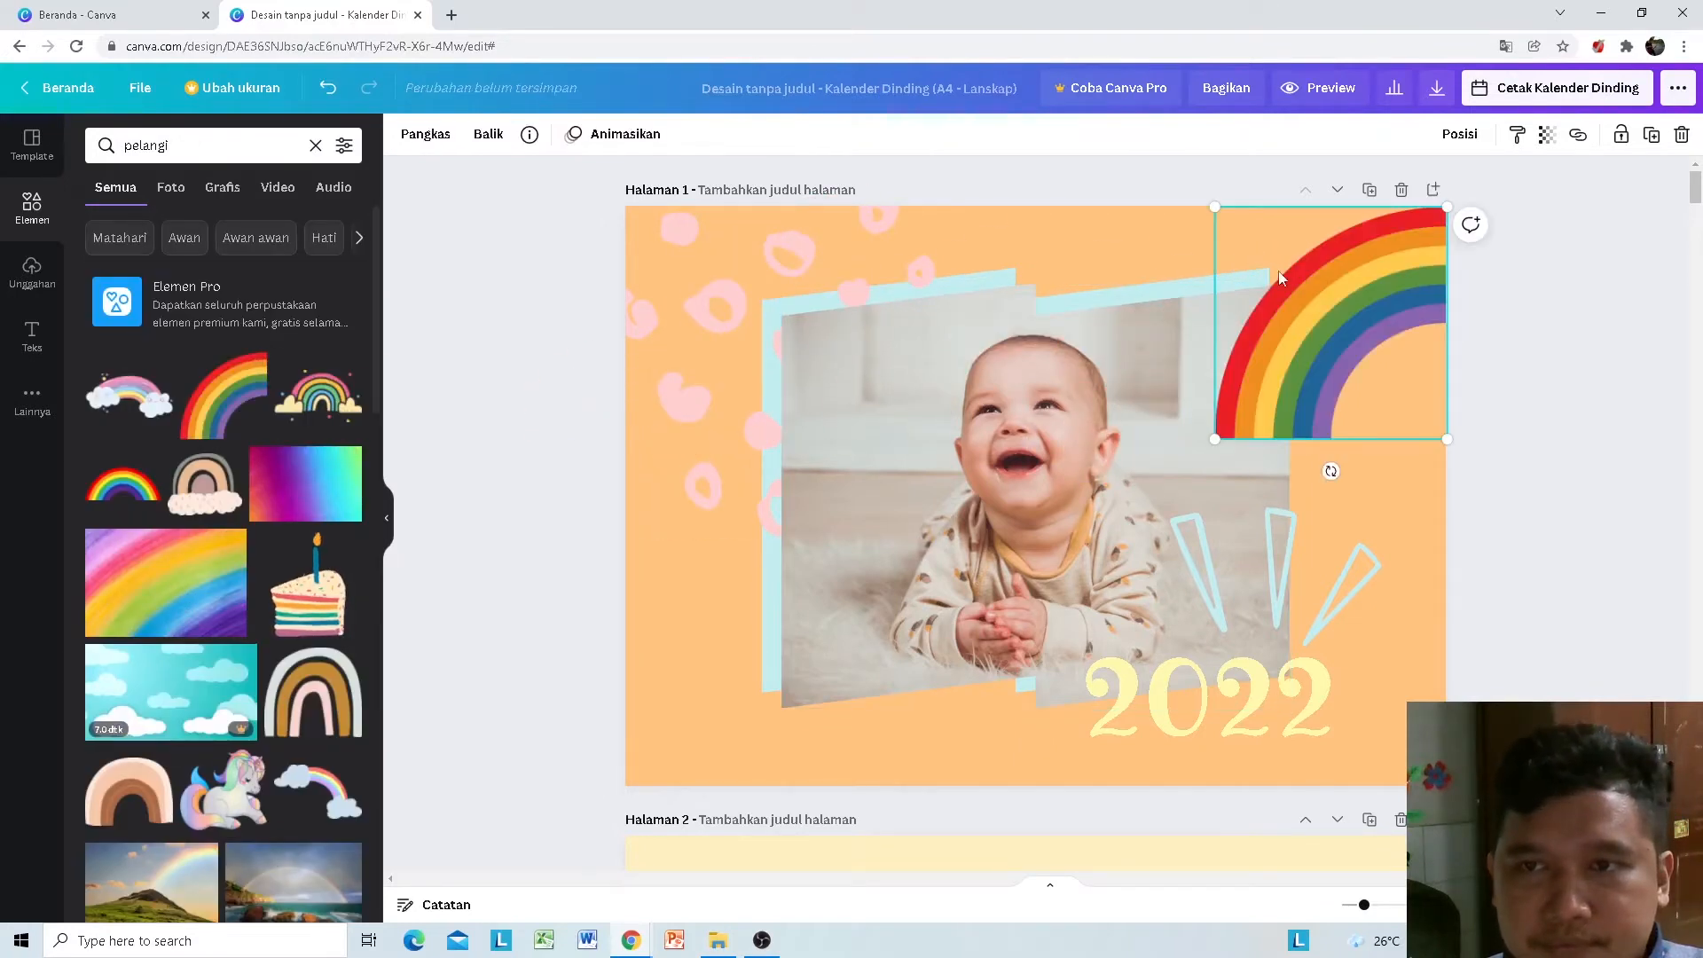
Step: Enlarge the rainbow so it overlaps the baby photo and fit it against the cover's upper-right corner
left_click_drag(1205, 454, 1152, 501)
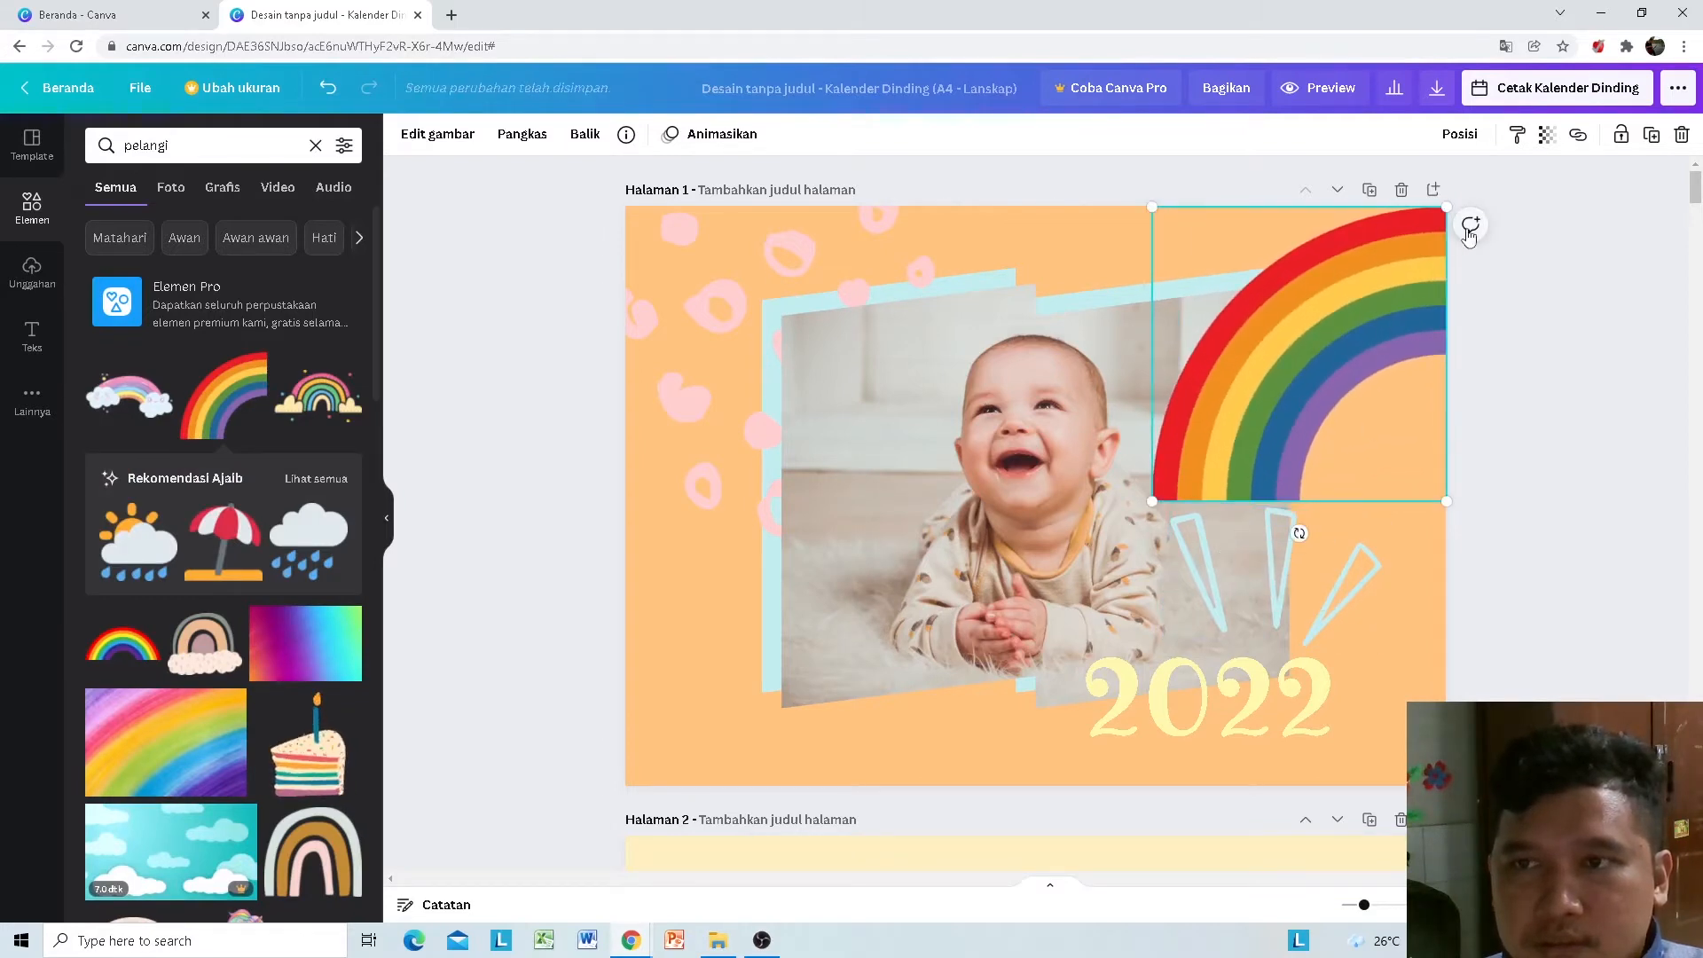
mouse_move(1359, 466)
left_mouse_down()
mouse_move(1341, 658)
mouse_move(1051, 411)
mouse_move(805, 425)
mouse_move(1306, 471)
mouse_move(1372, 449)
mouse_move(1354, 461)
left_mouse_up()
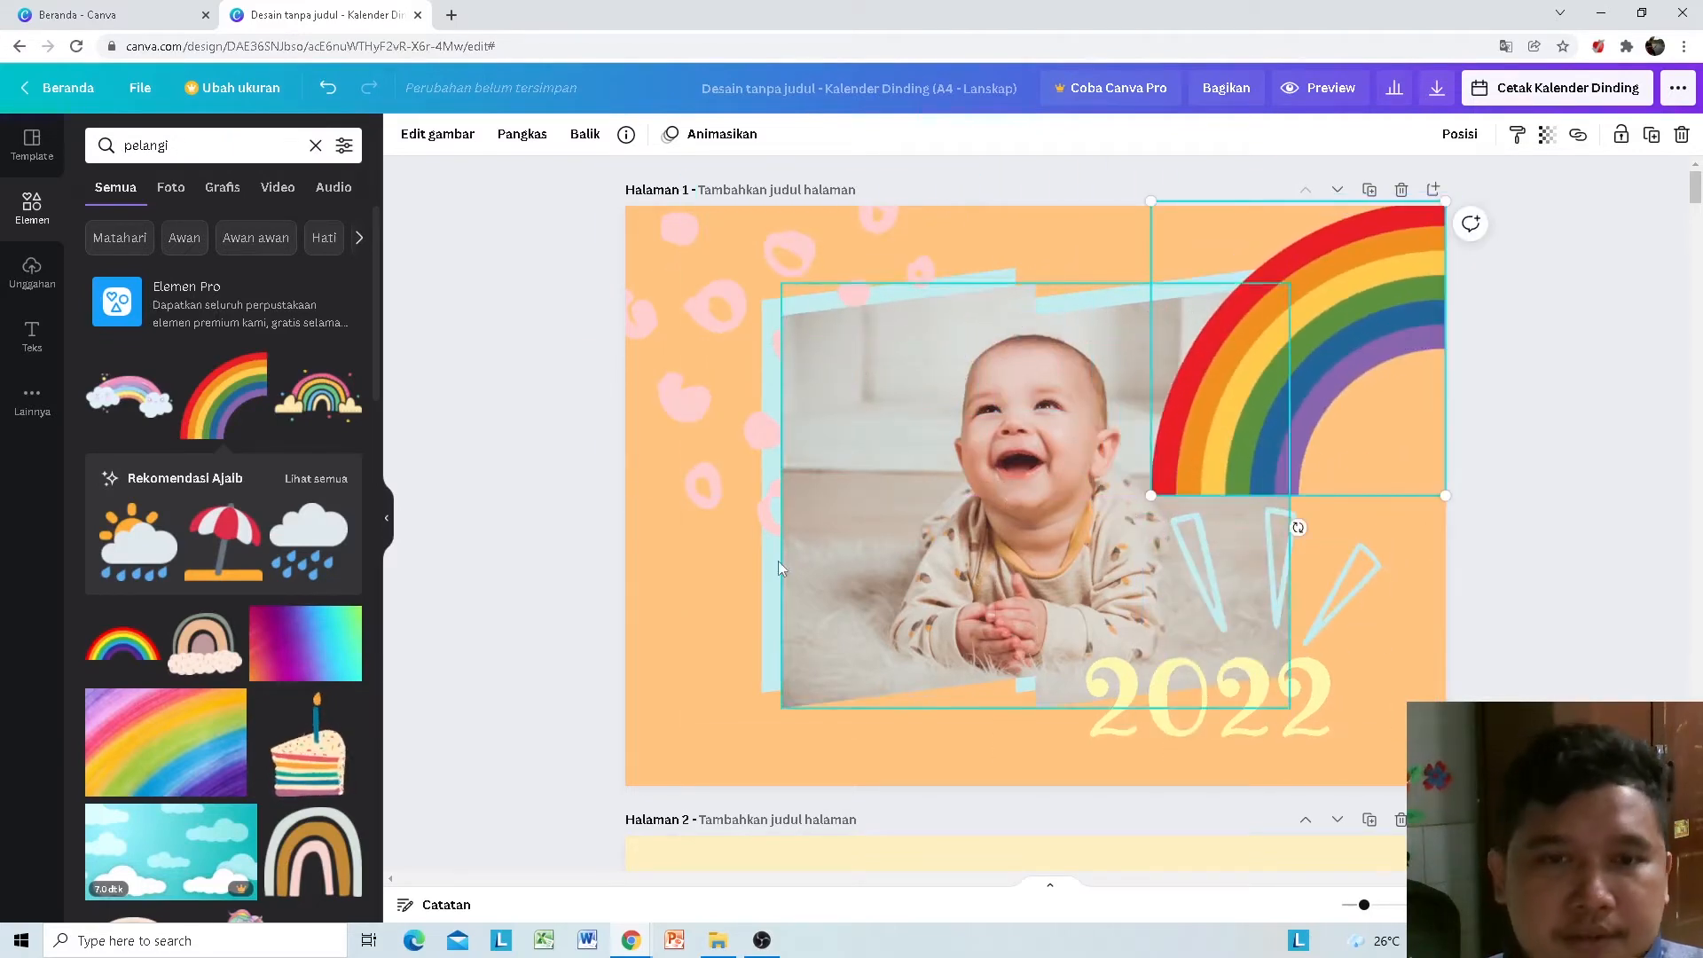
left_click(721, 595)
scroll(156, 568, "down", 4)
scroll(151, 530, "up", 5)
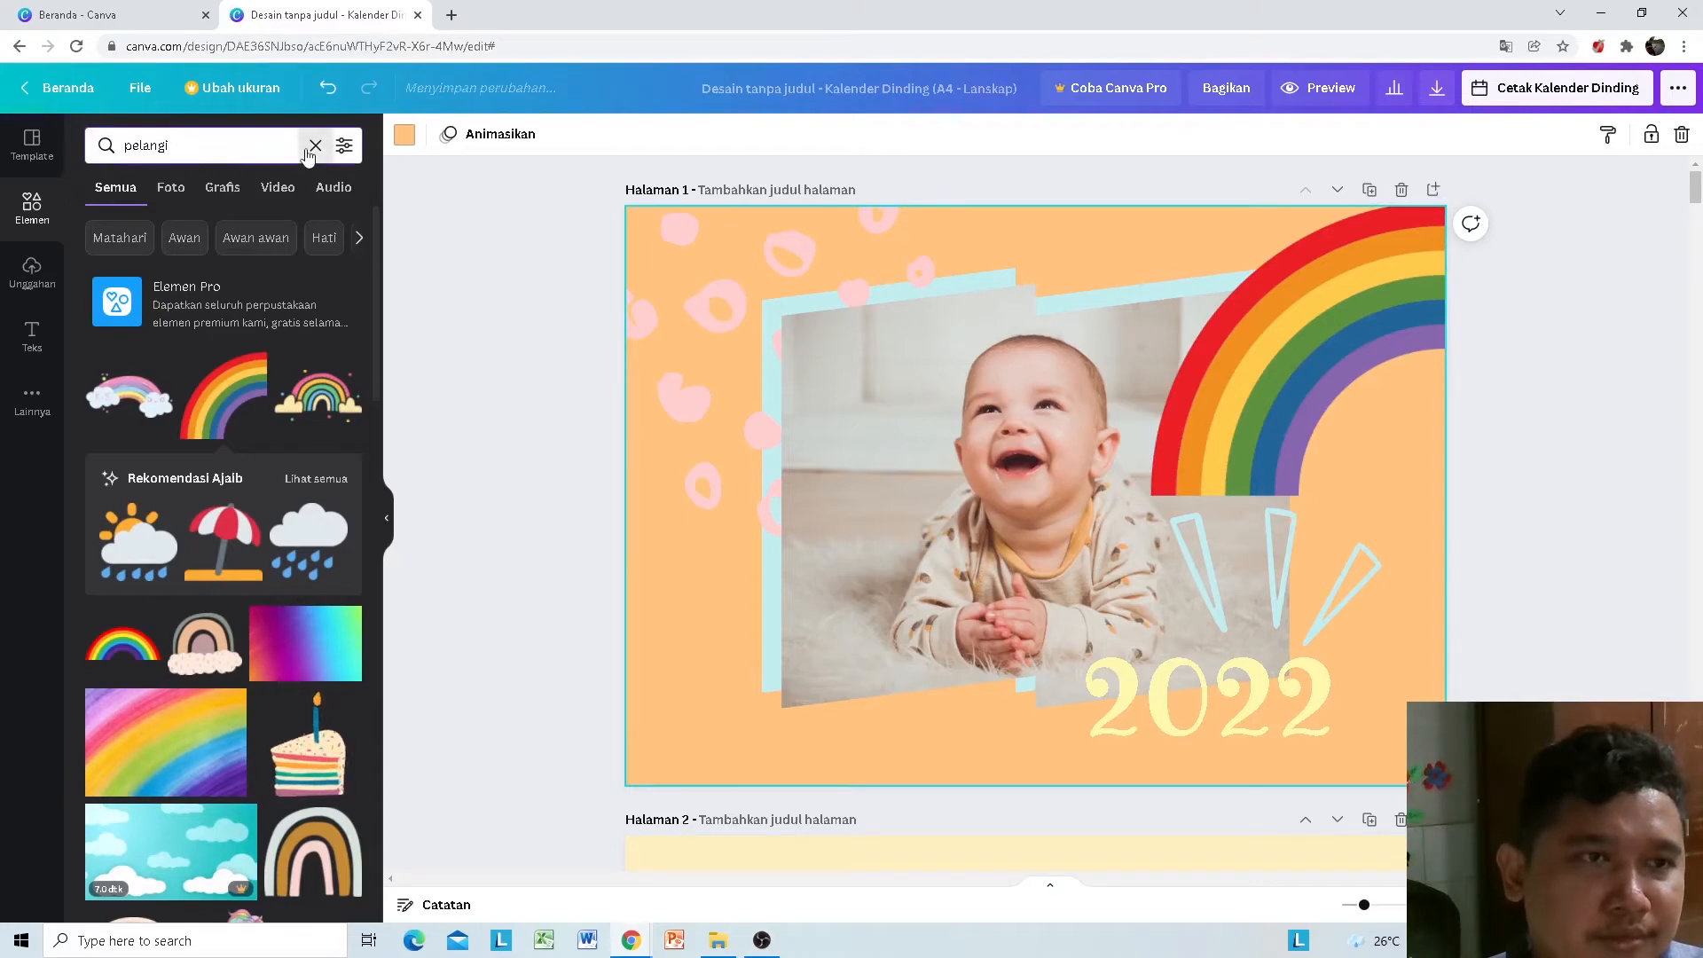
Step: Search the elements library for "awan" and place the pink-and-white cloud over the upper-left corner of the cover
left_click(315, 144)
left_click(251, 144)
type("awan")
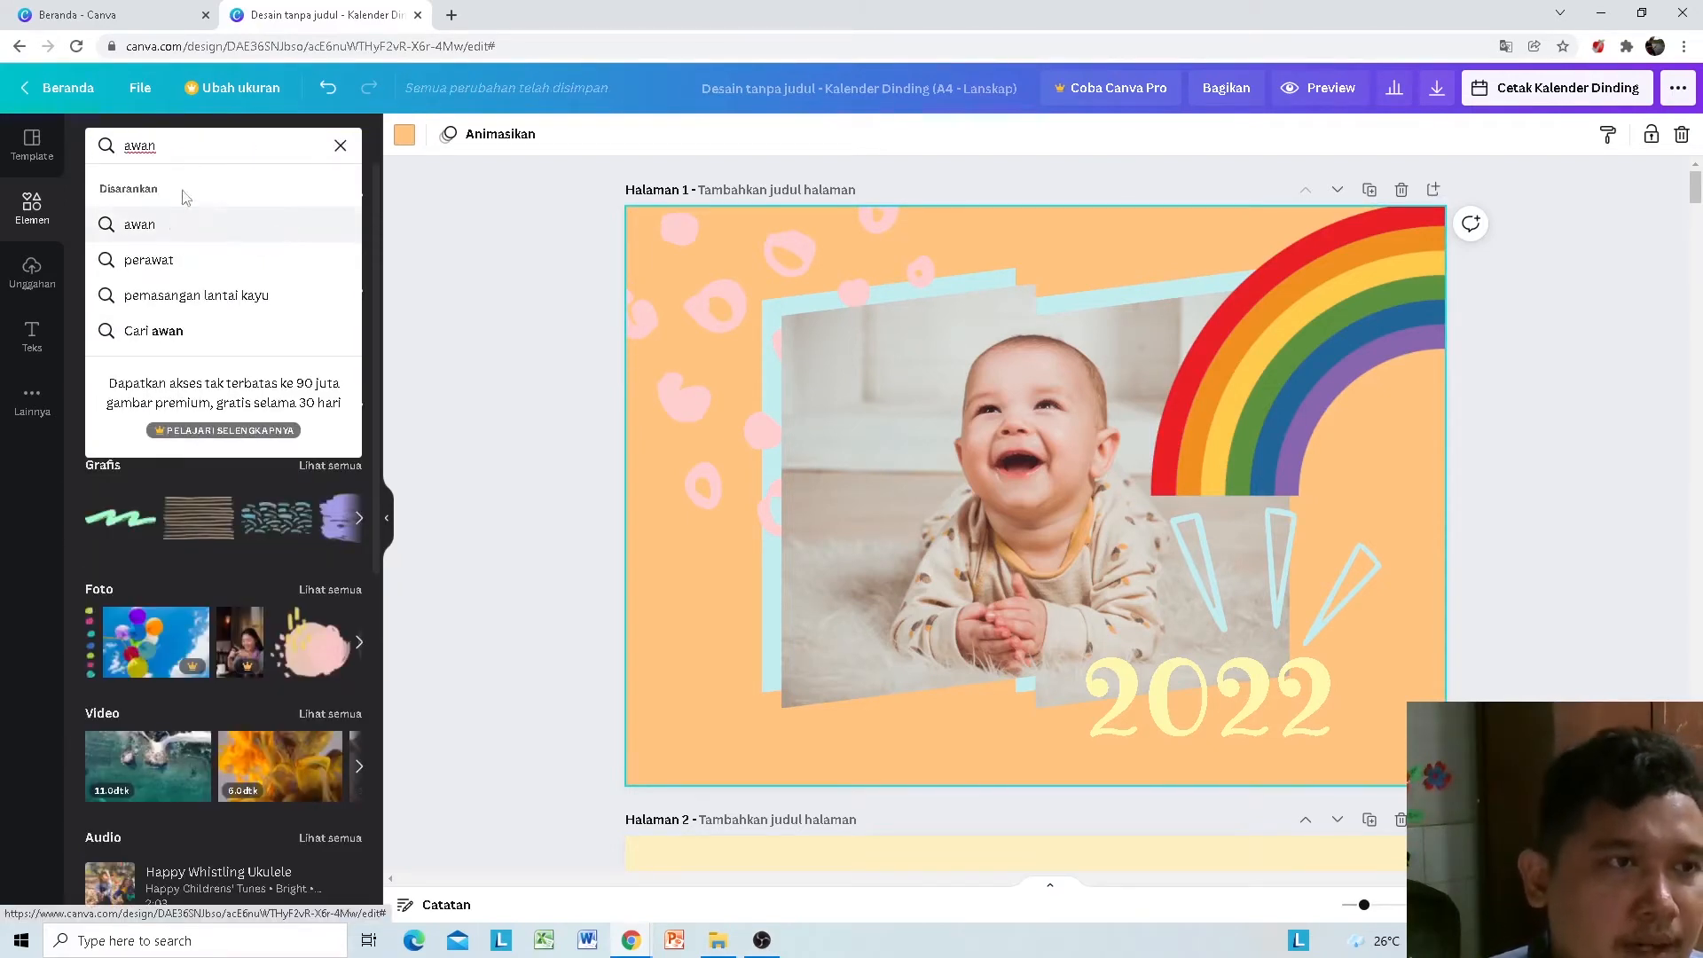
left_click(199, 224)
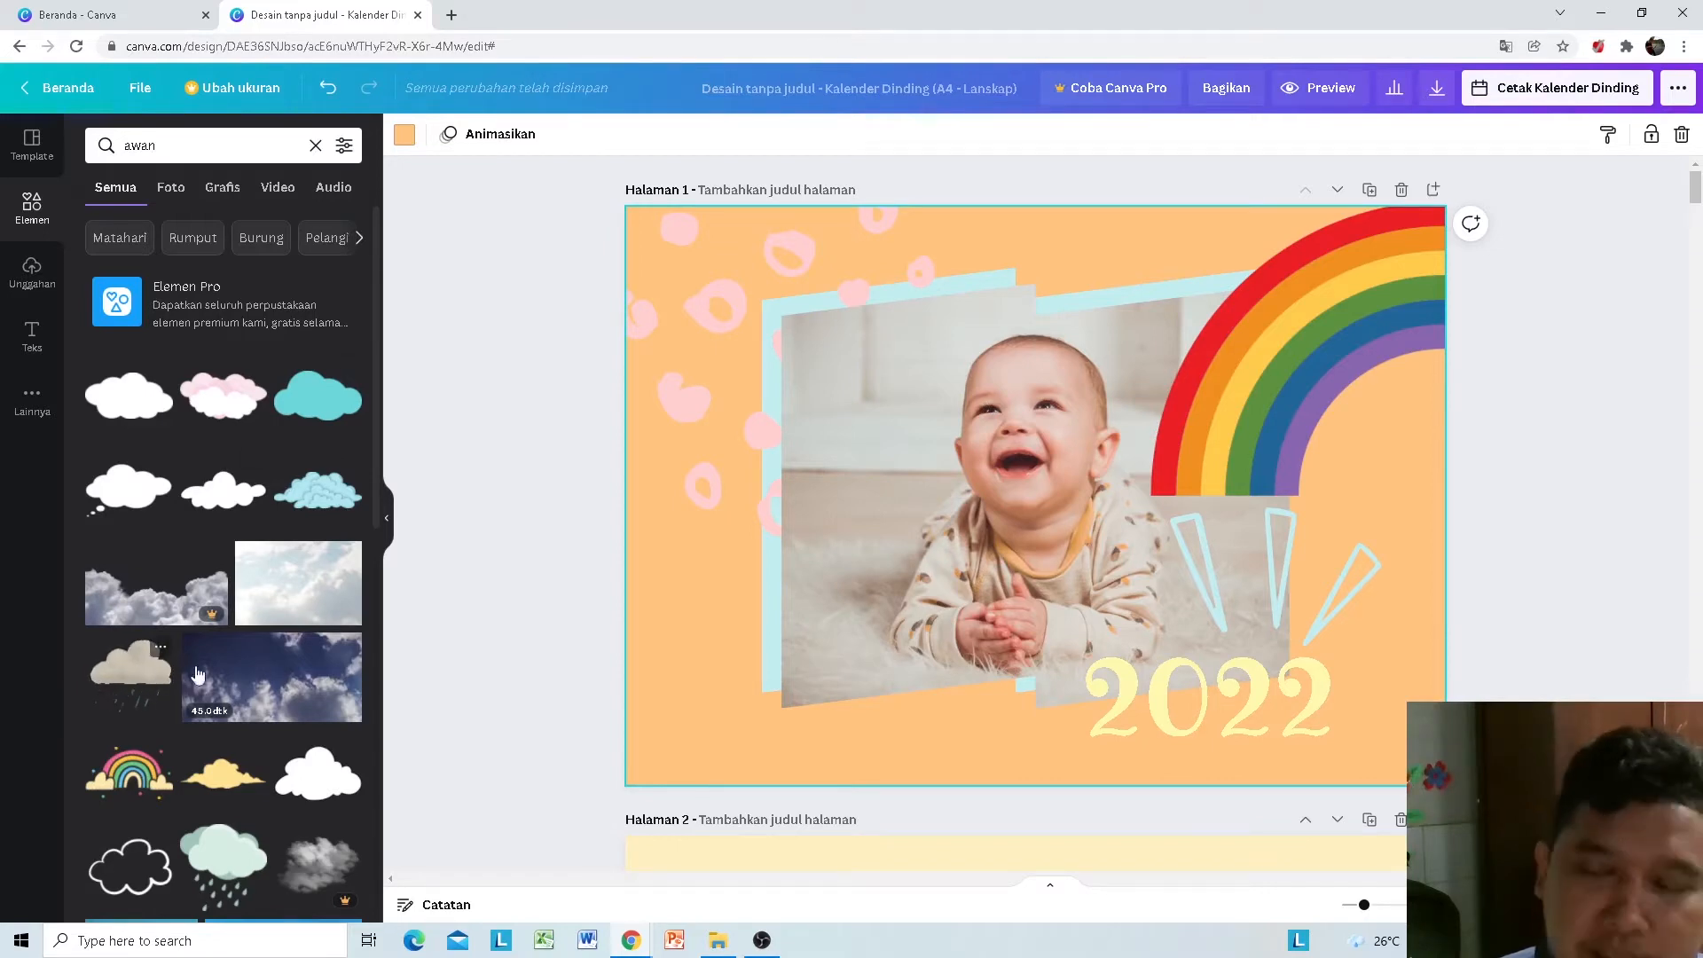
scroll(169, 667, "down", 3)
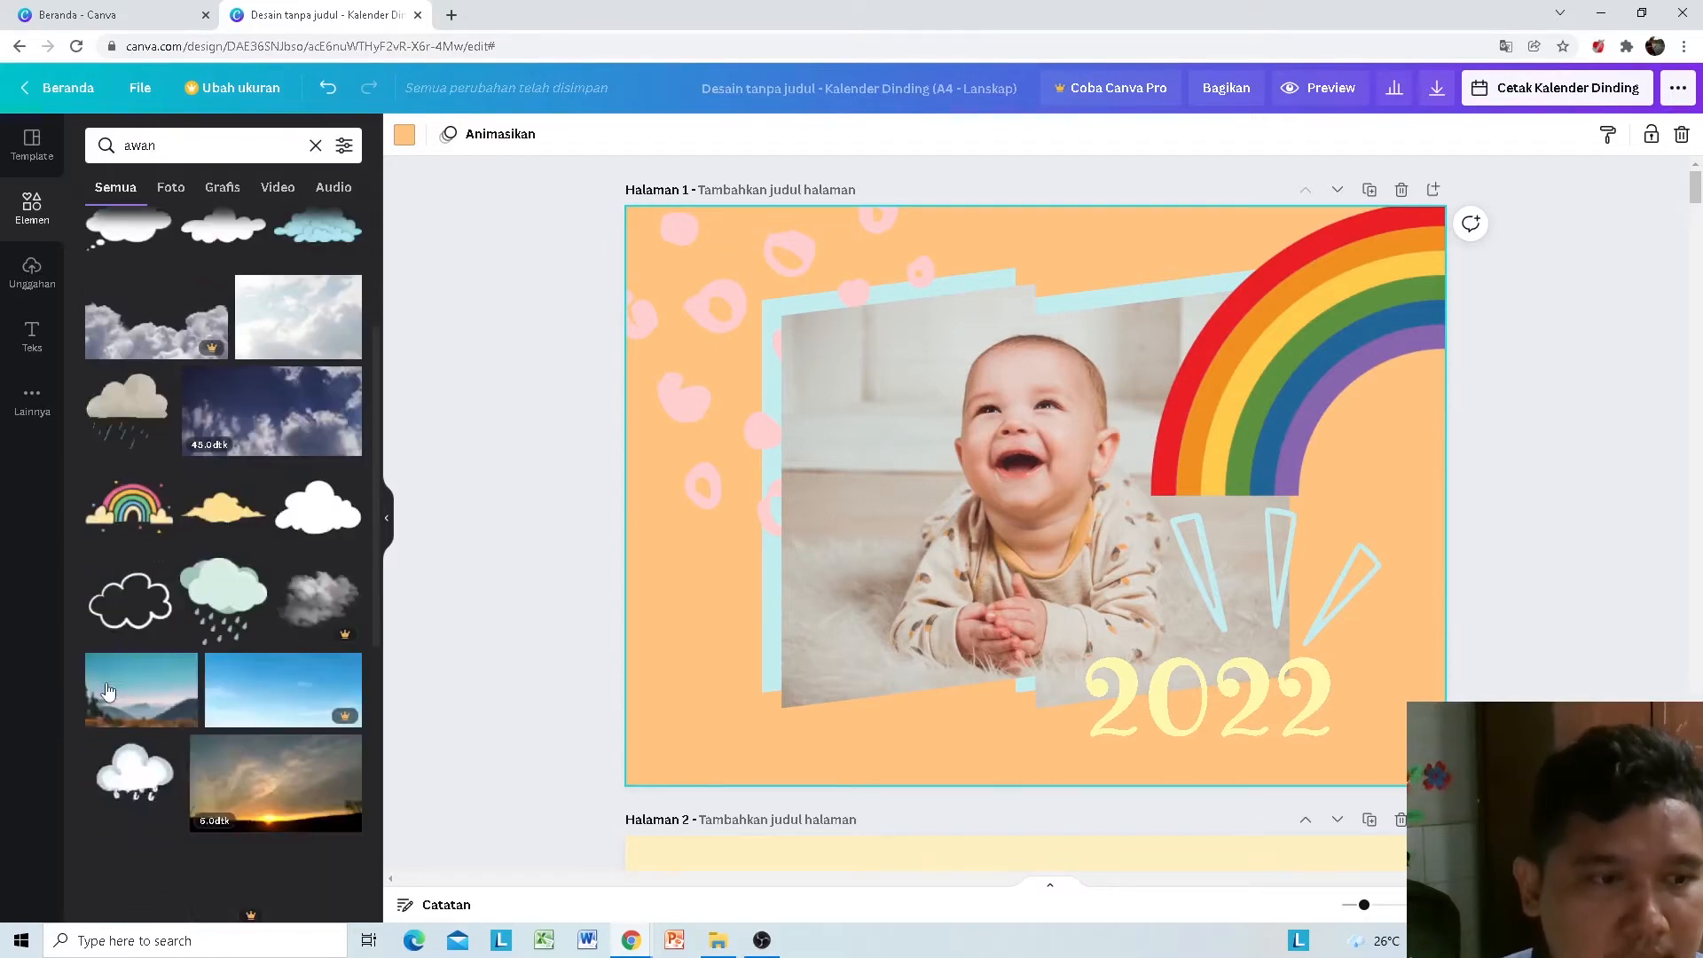
scroll(142, 670, "up", 3)
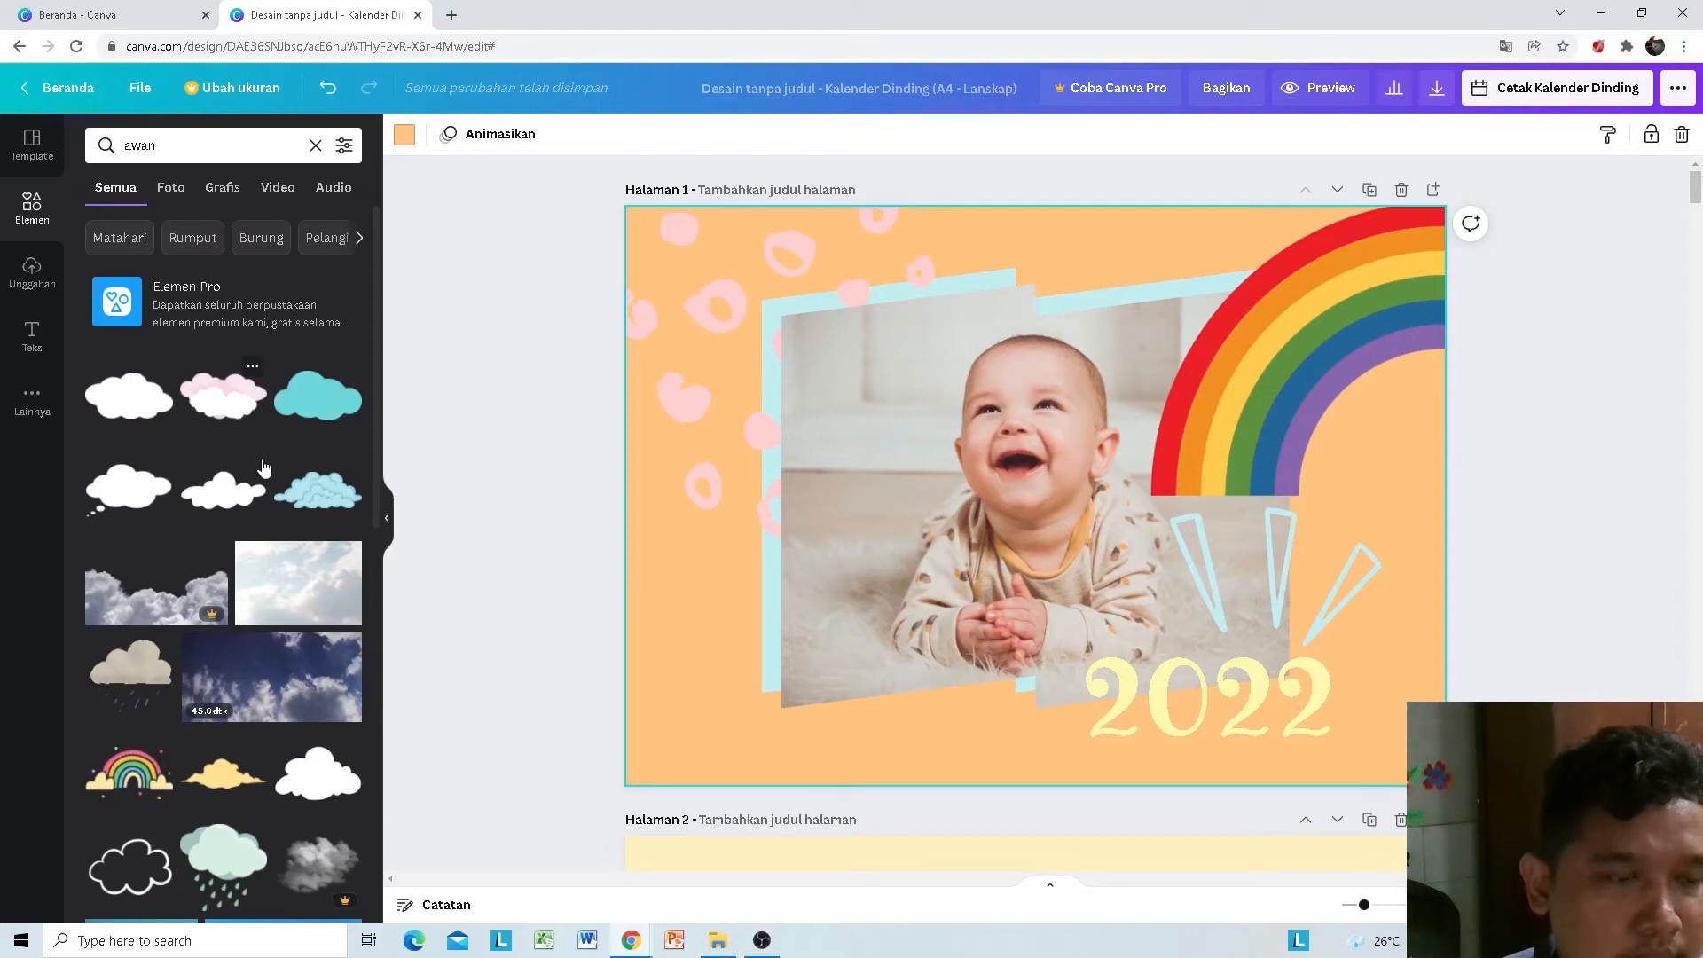
left_click(239, 410)
left_click_drag(1065, 468, 860, 313)
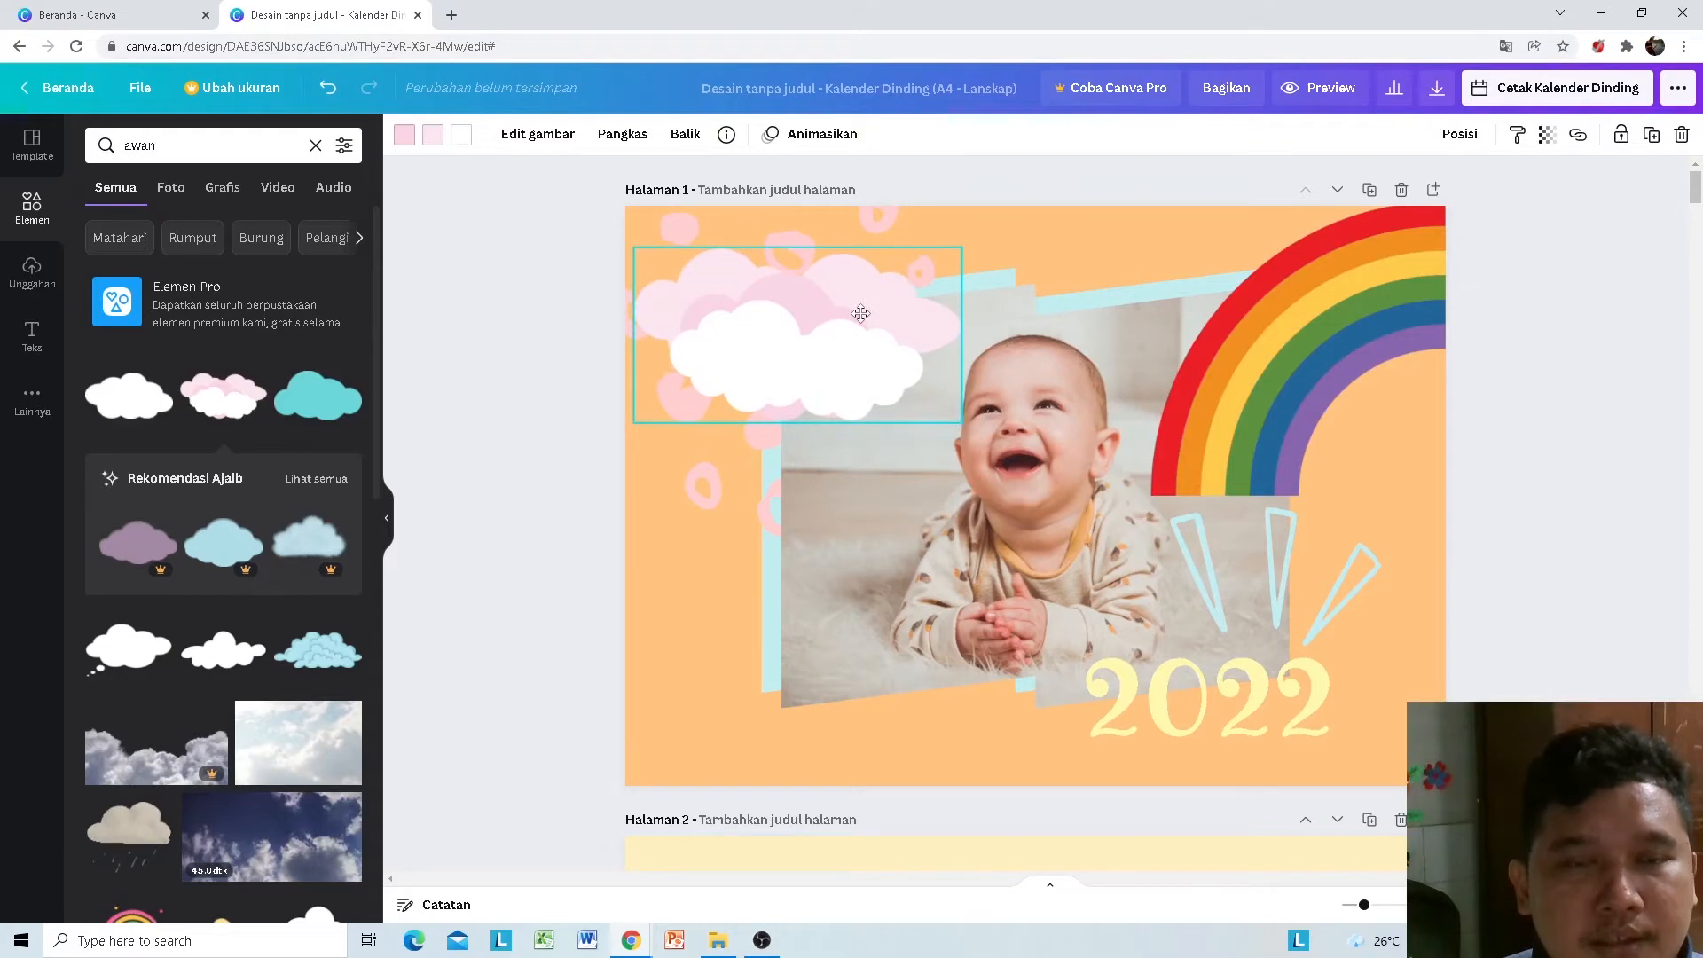
left_click(1526, 392)
Step: Change the colour of the cover's 2022 title text to the dark navy document colour
left_click(1247, 694)
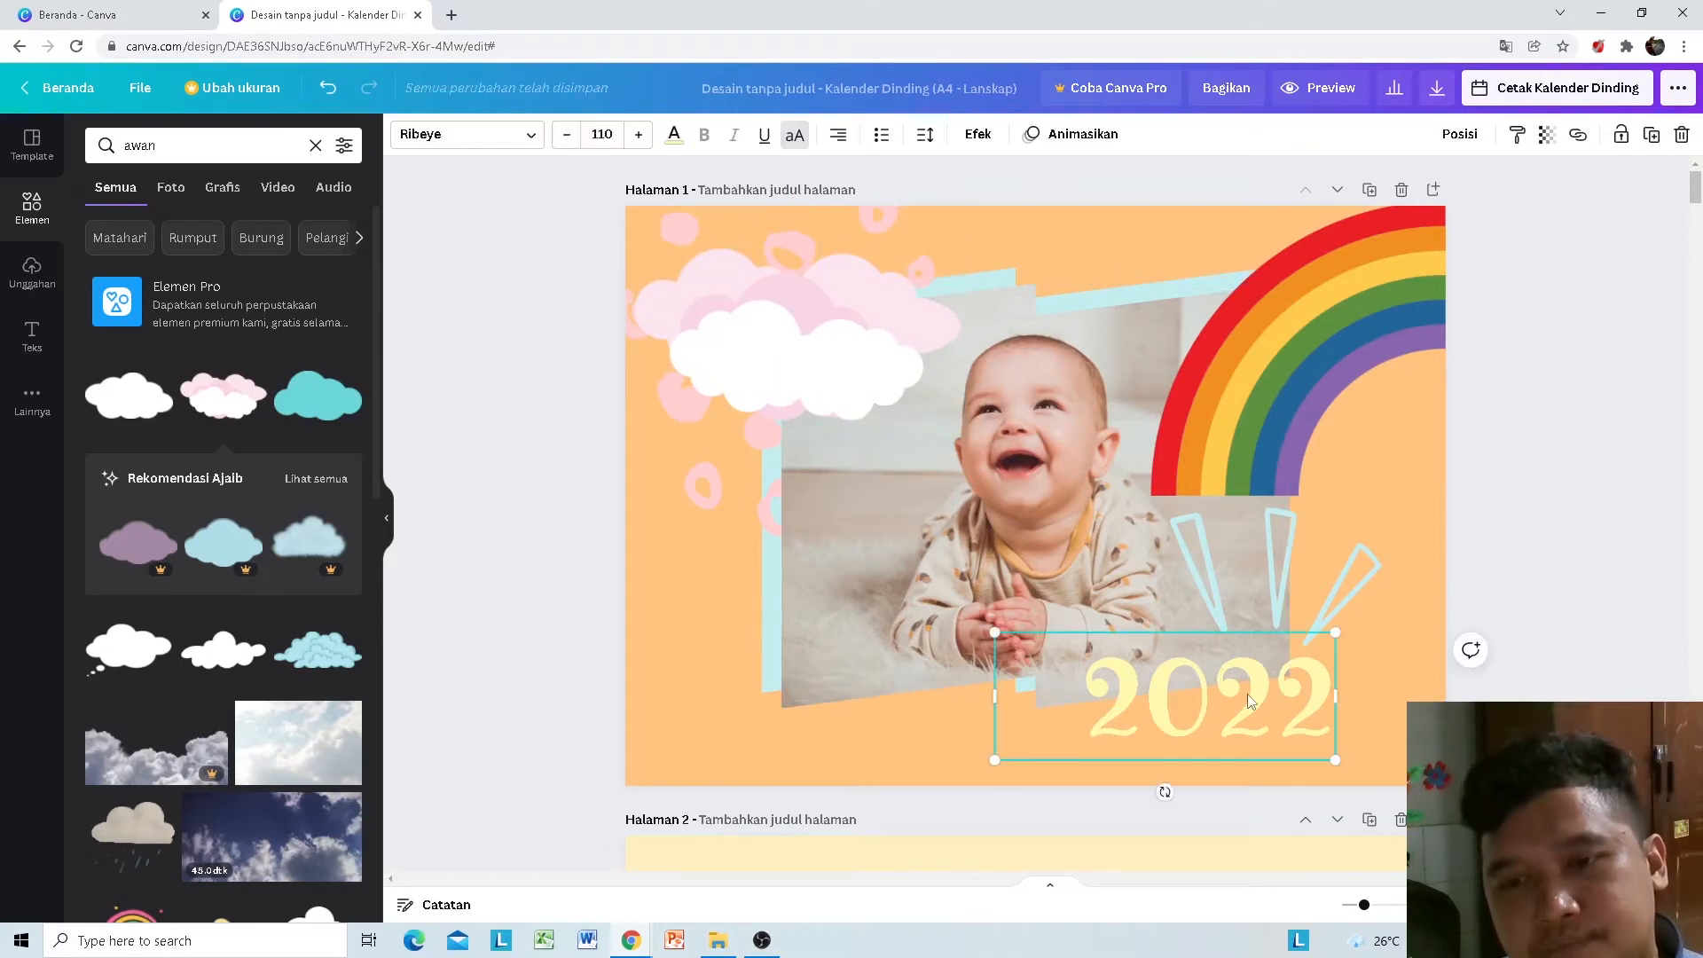
double_click(1163, 696)
left_click(1072, 697)
double_click(1089, 692)
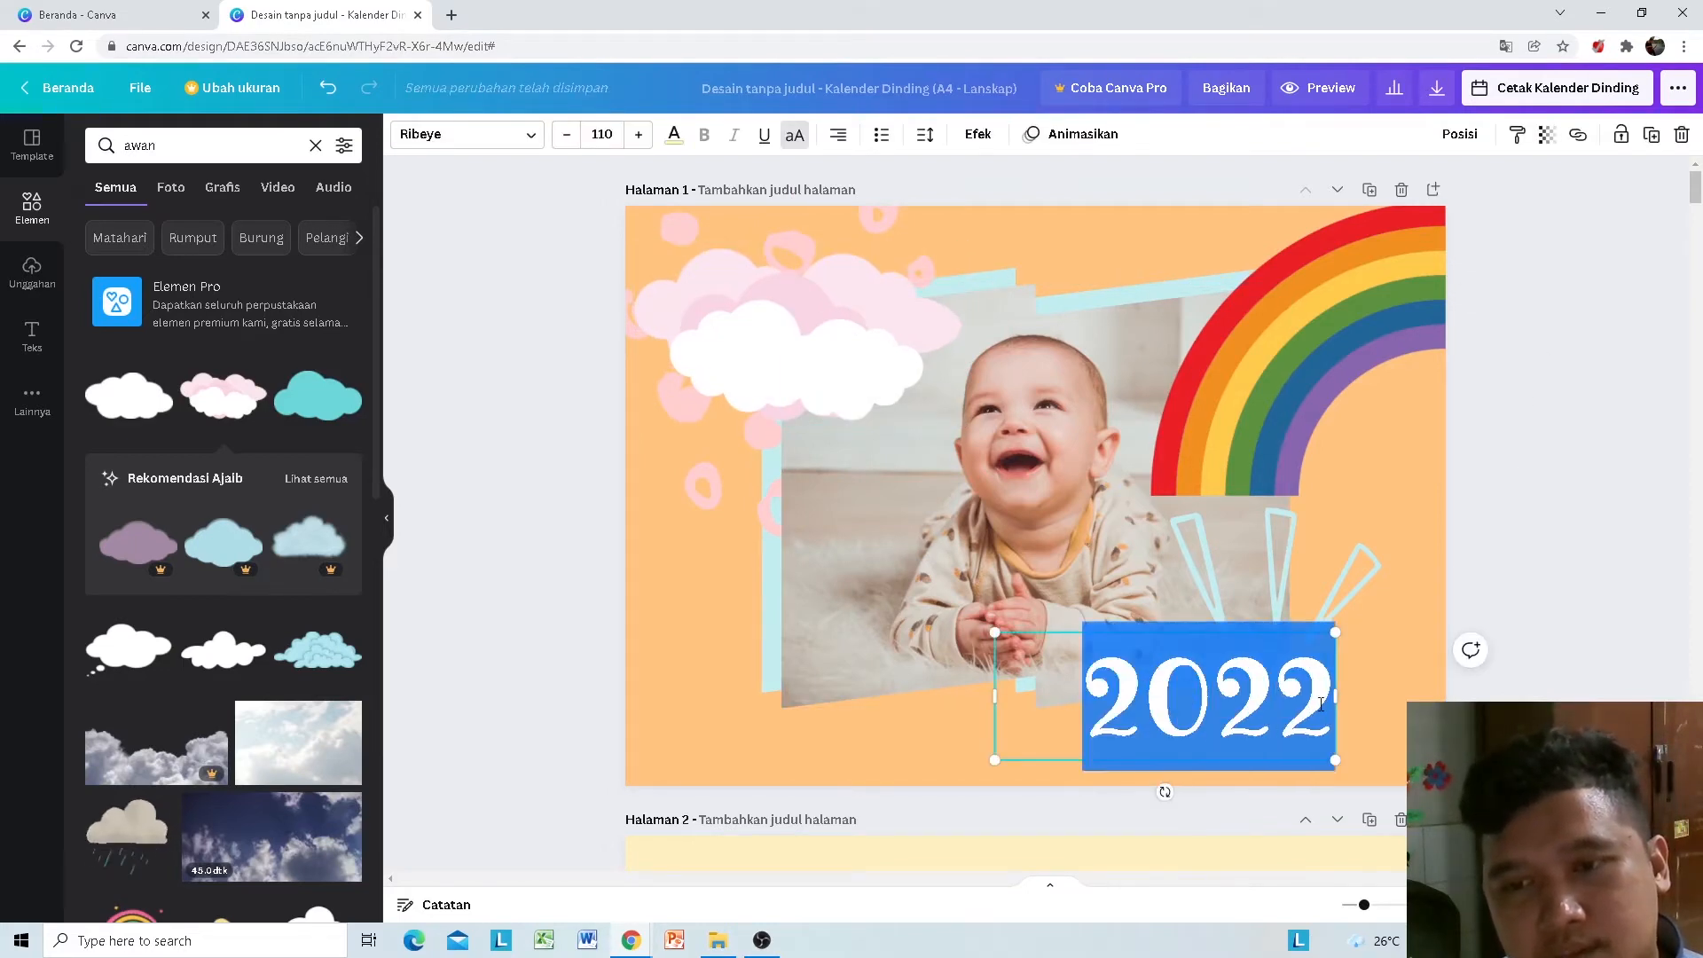
left_click(676, 137)
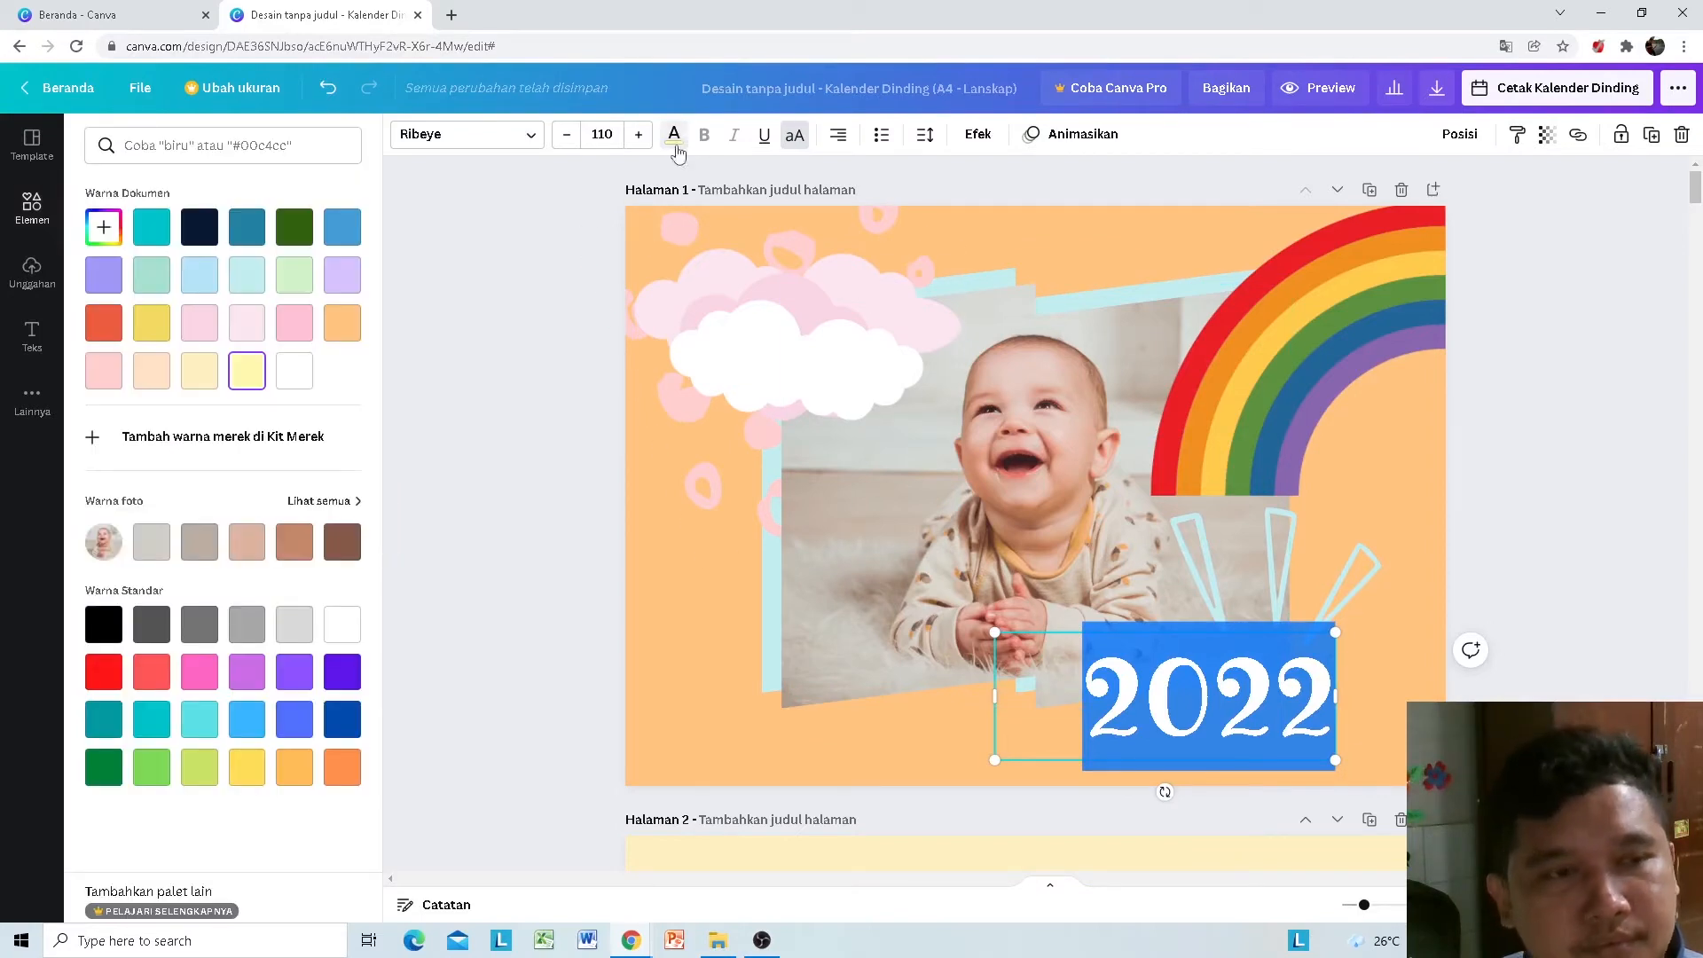
left_click(356, 329)
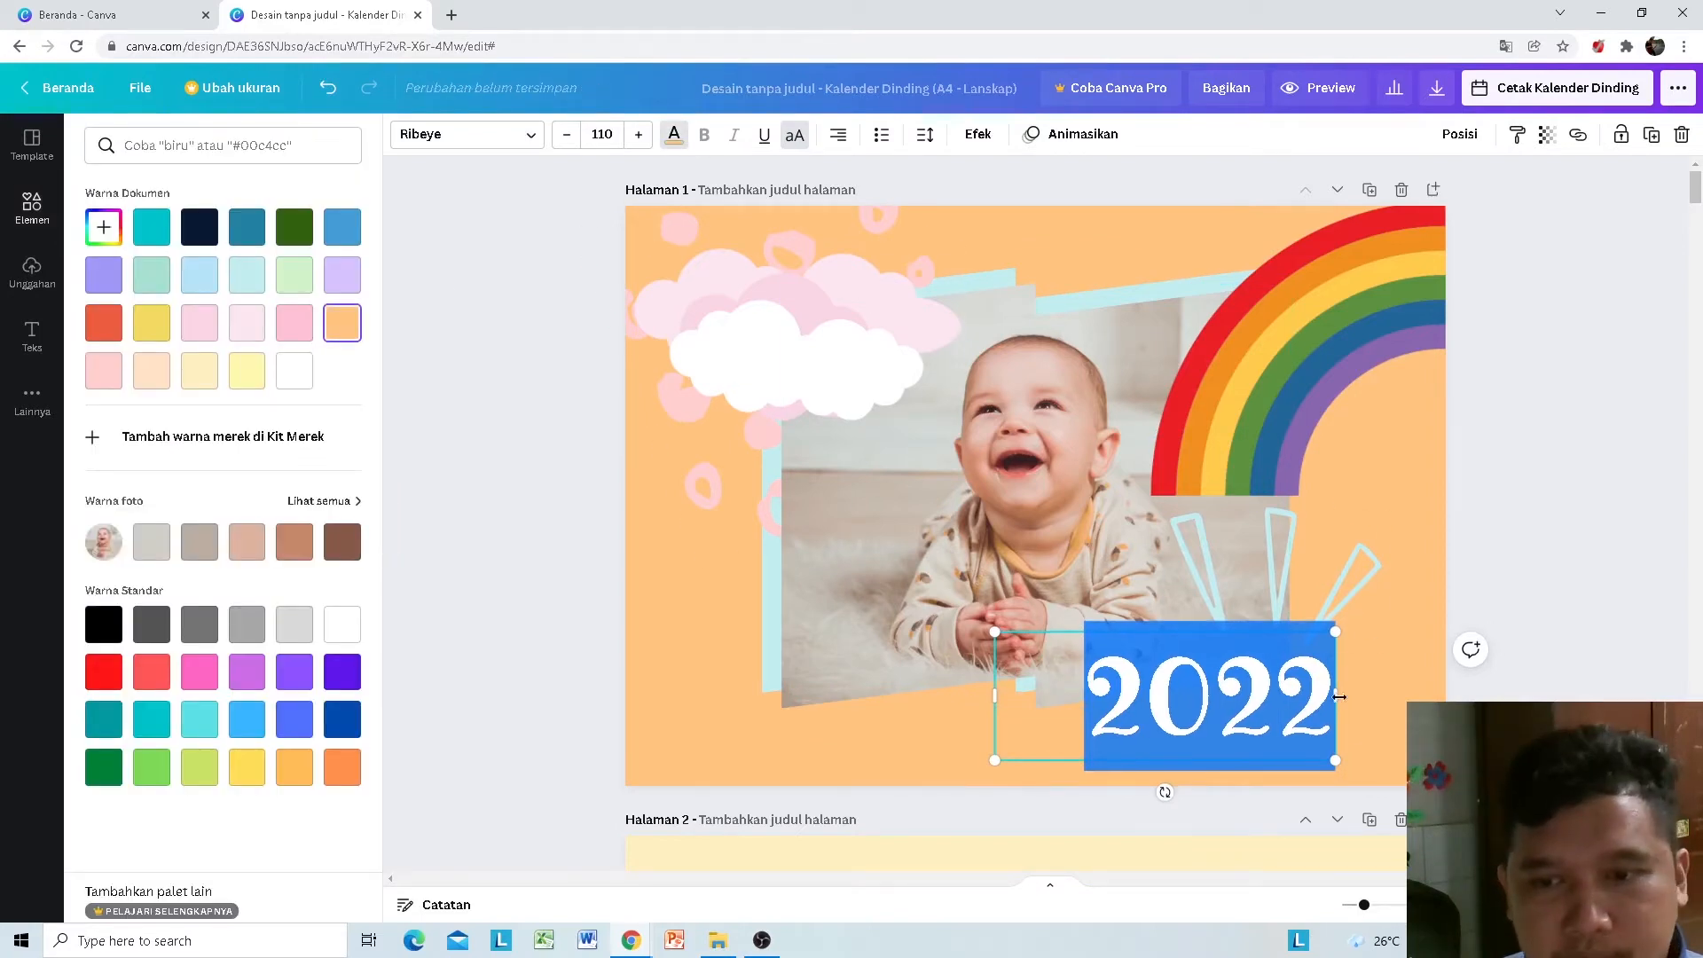
left_click(1305, 725)
left_click_drag(1095, 694, 1367, 705)
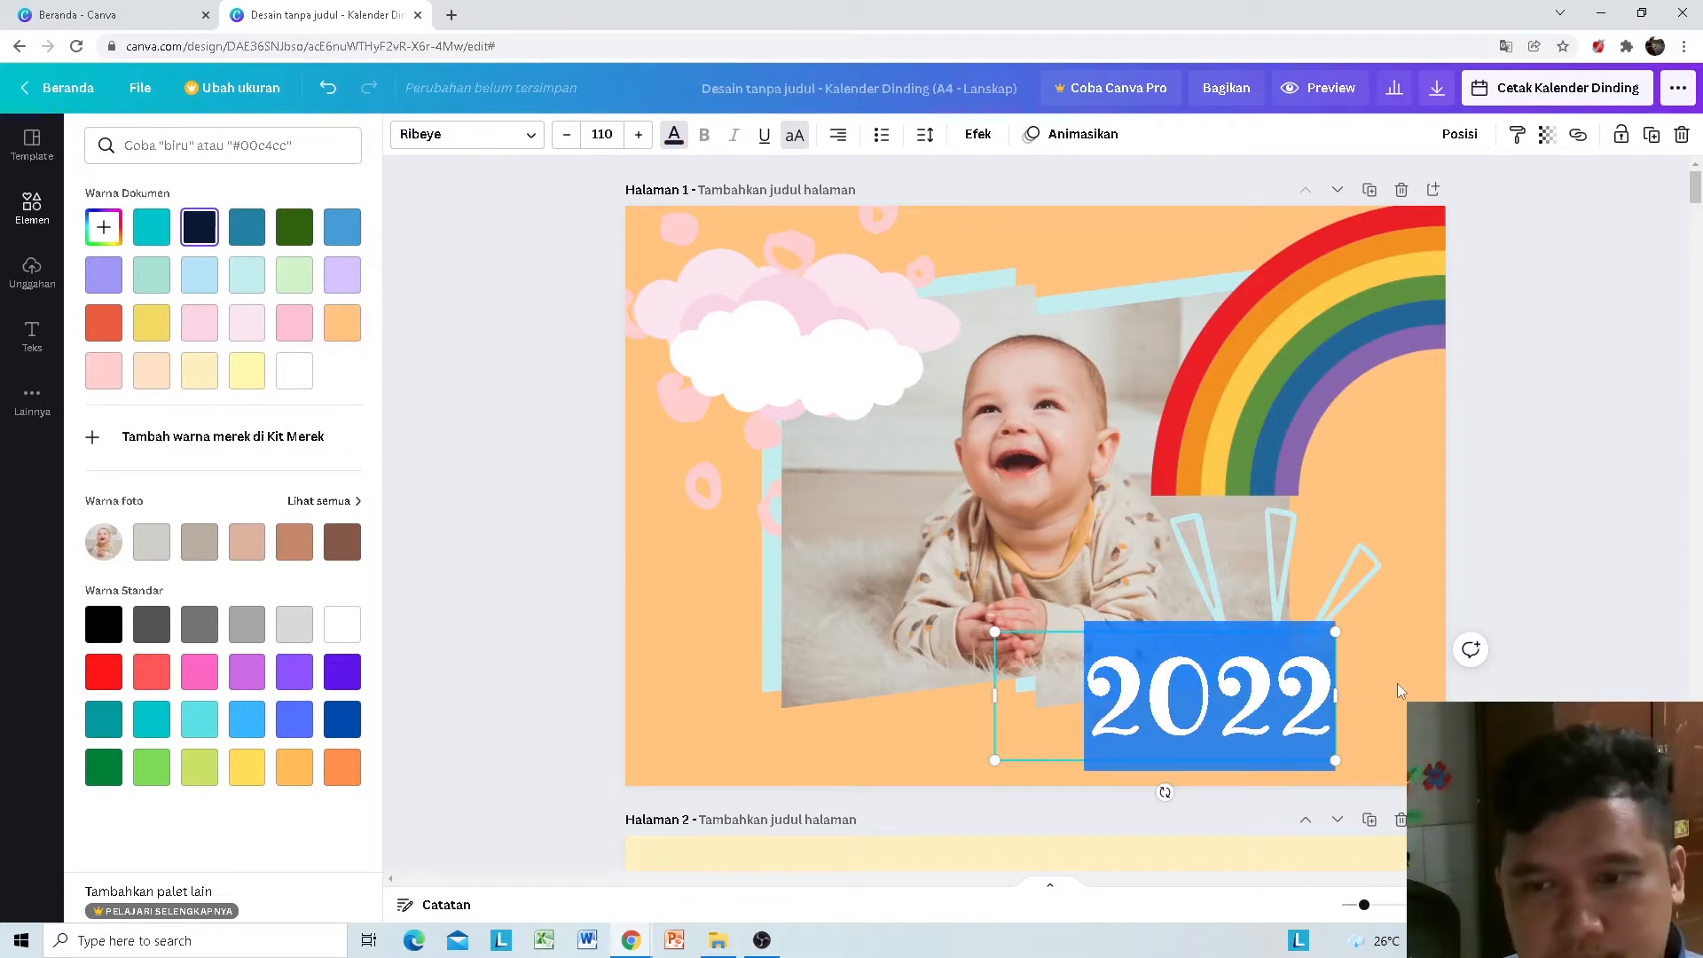
left_click(1286, 698)
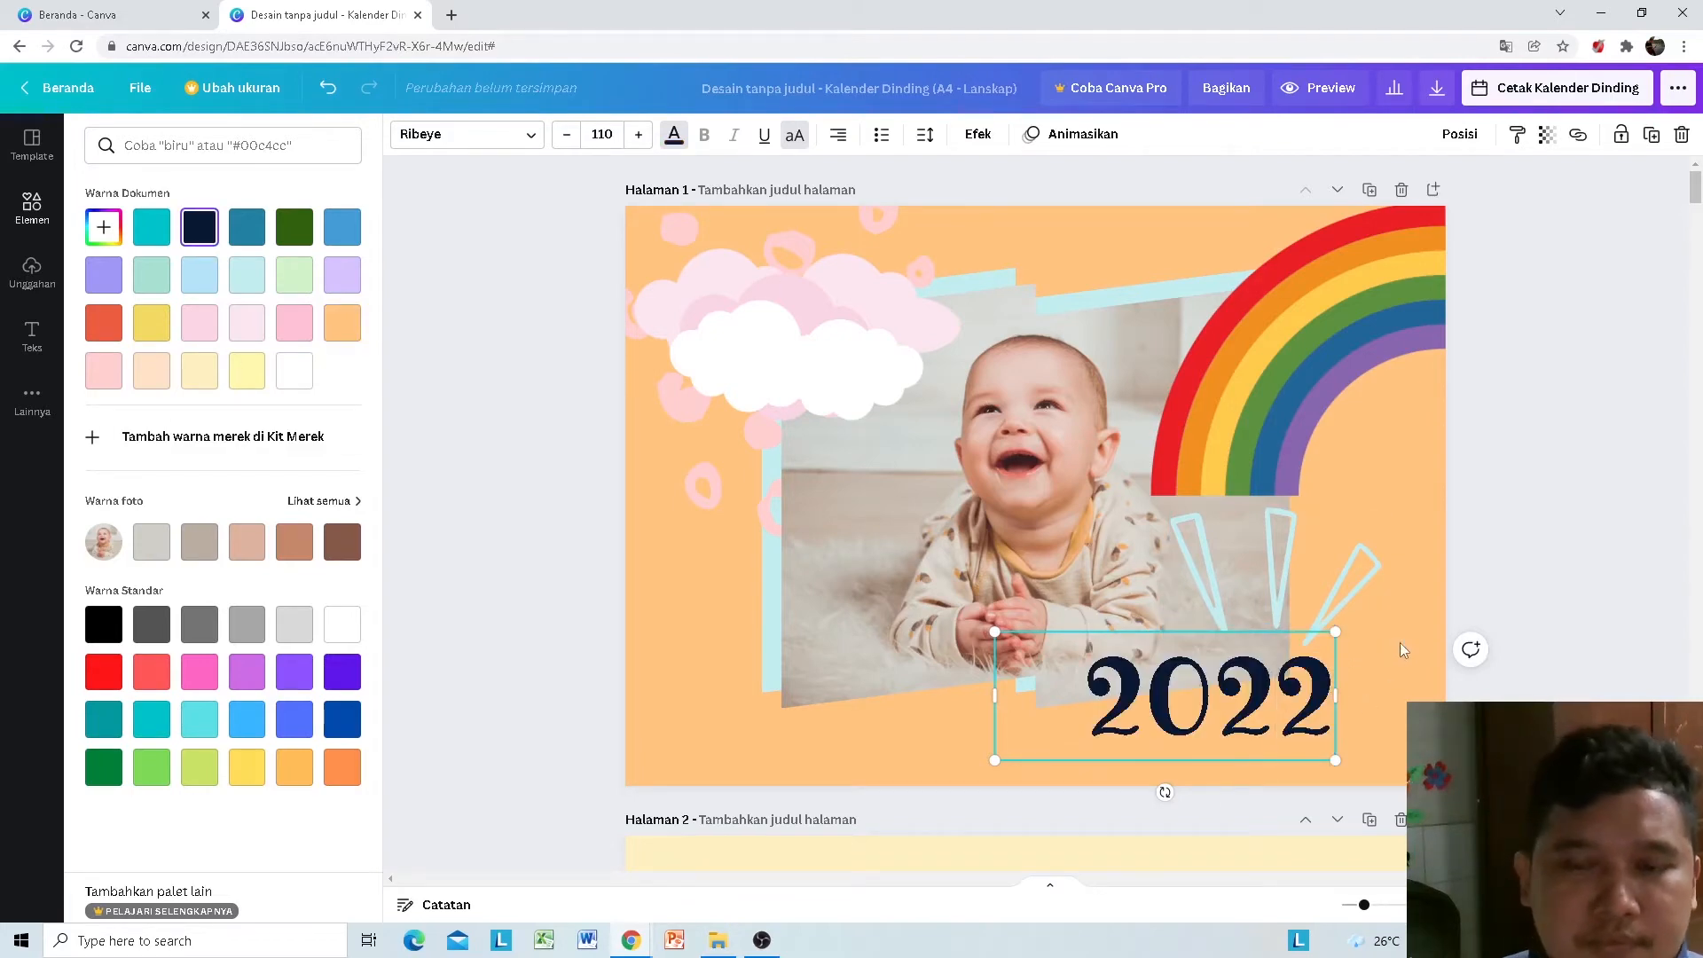
left_click(1584, 482)
Step: Examine the order and layout of the cover, the January date page and the red photo page after it
scroll(1338, 628, "down", 2)
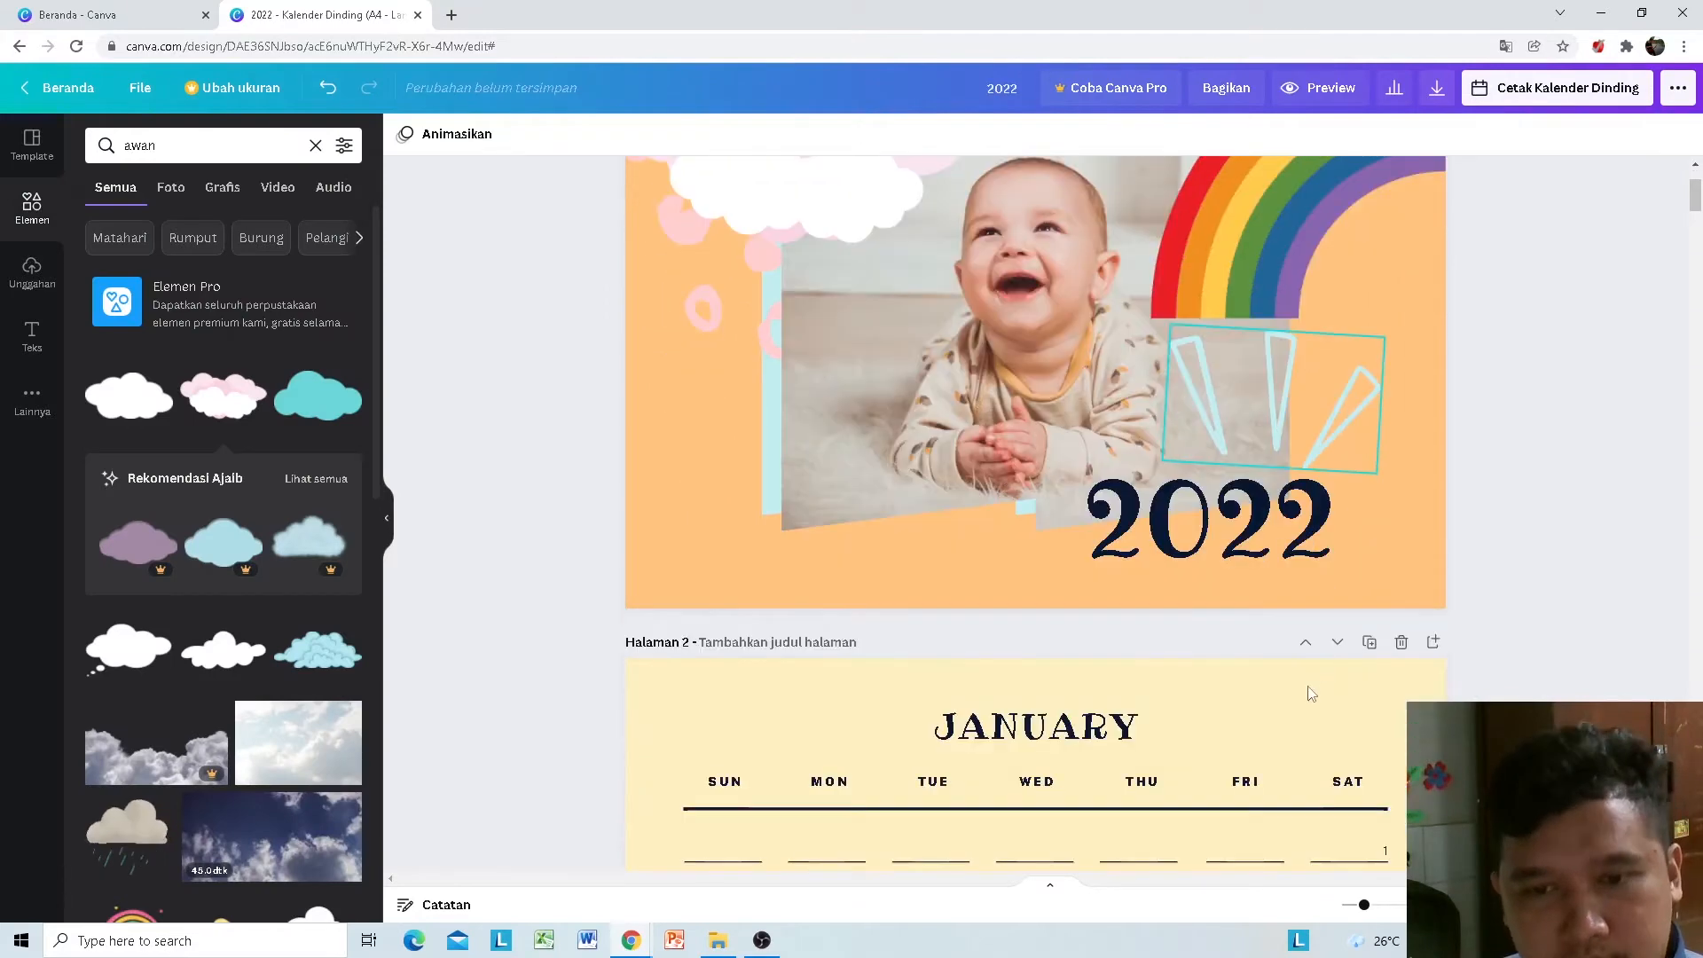
scroll(1199, 685, "down", 10)
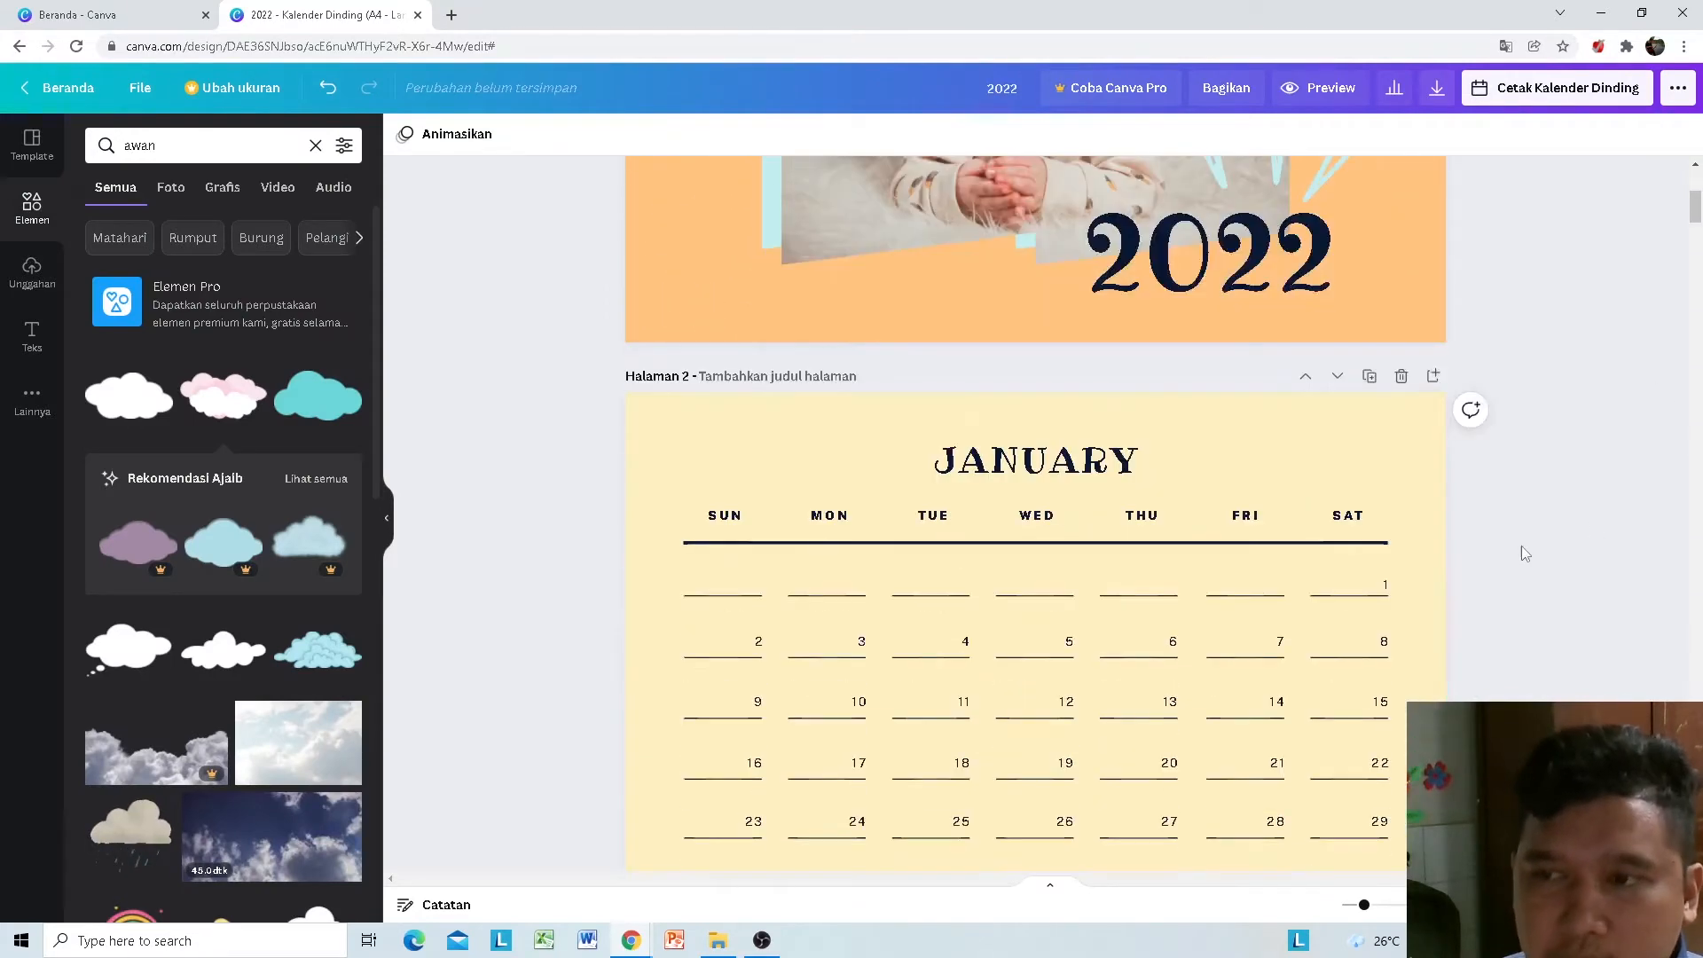
scroll(940, 691, "up", 8)
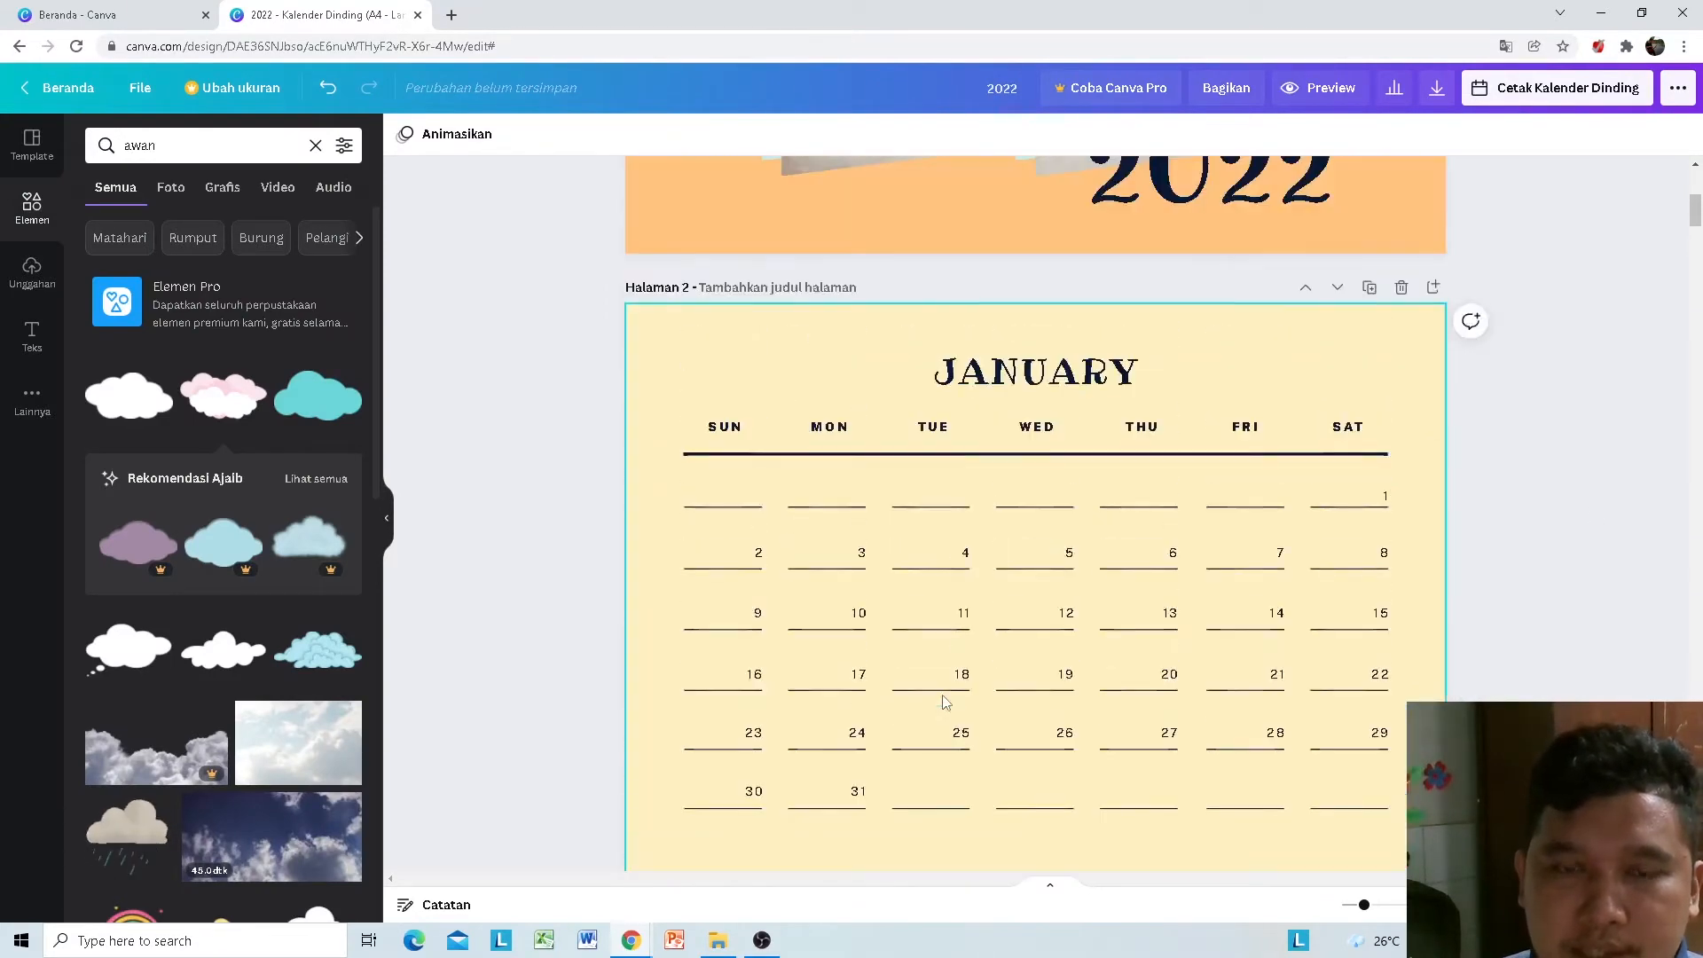
scroll(789, 643, "down", 7)
scroll(790, 652, "up", 3)
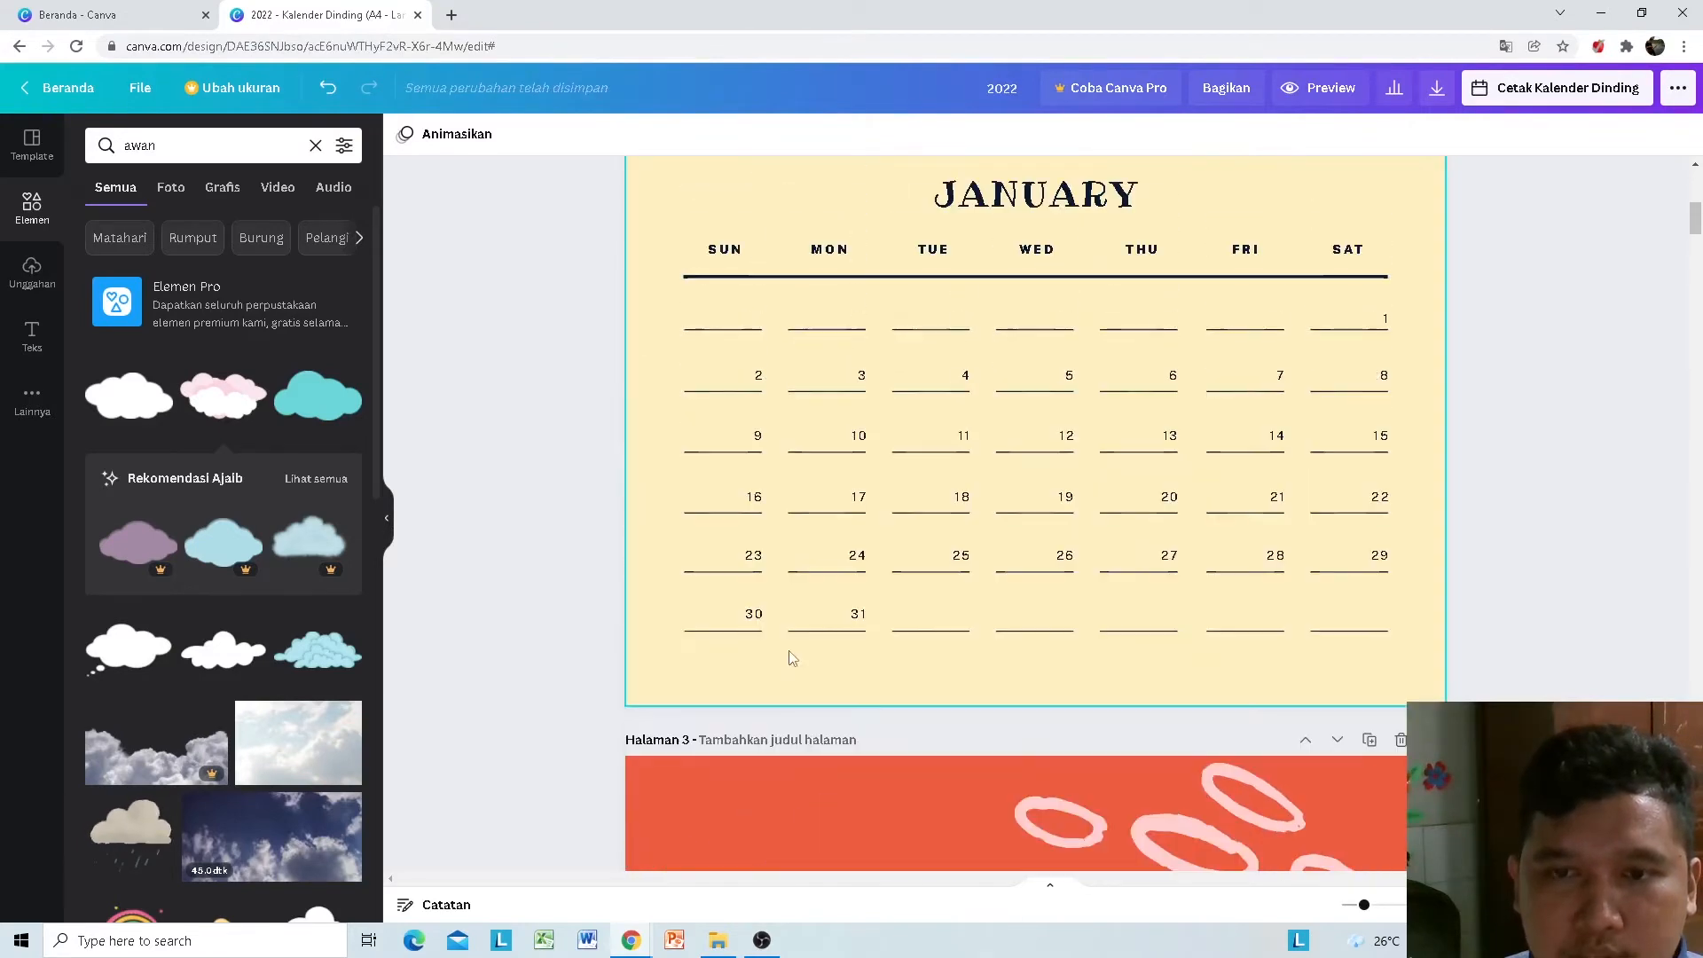
scroll(852, 692, "down", 4)
scroll(1153, 603, "up", 4)
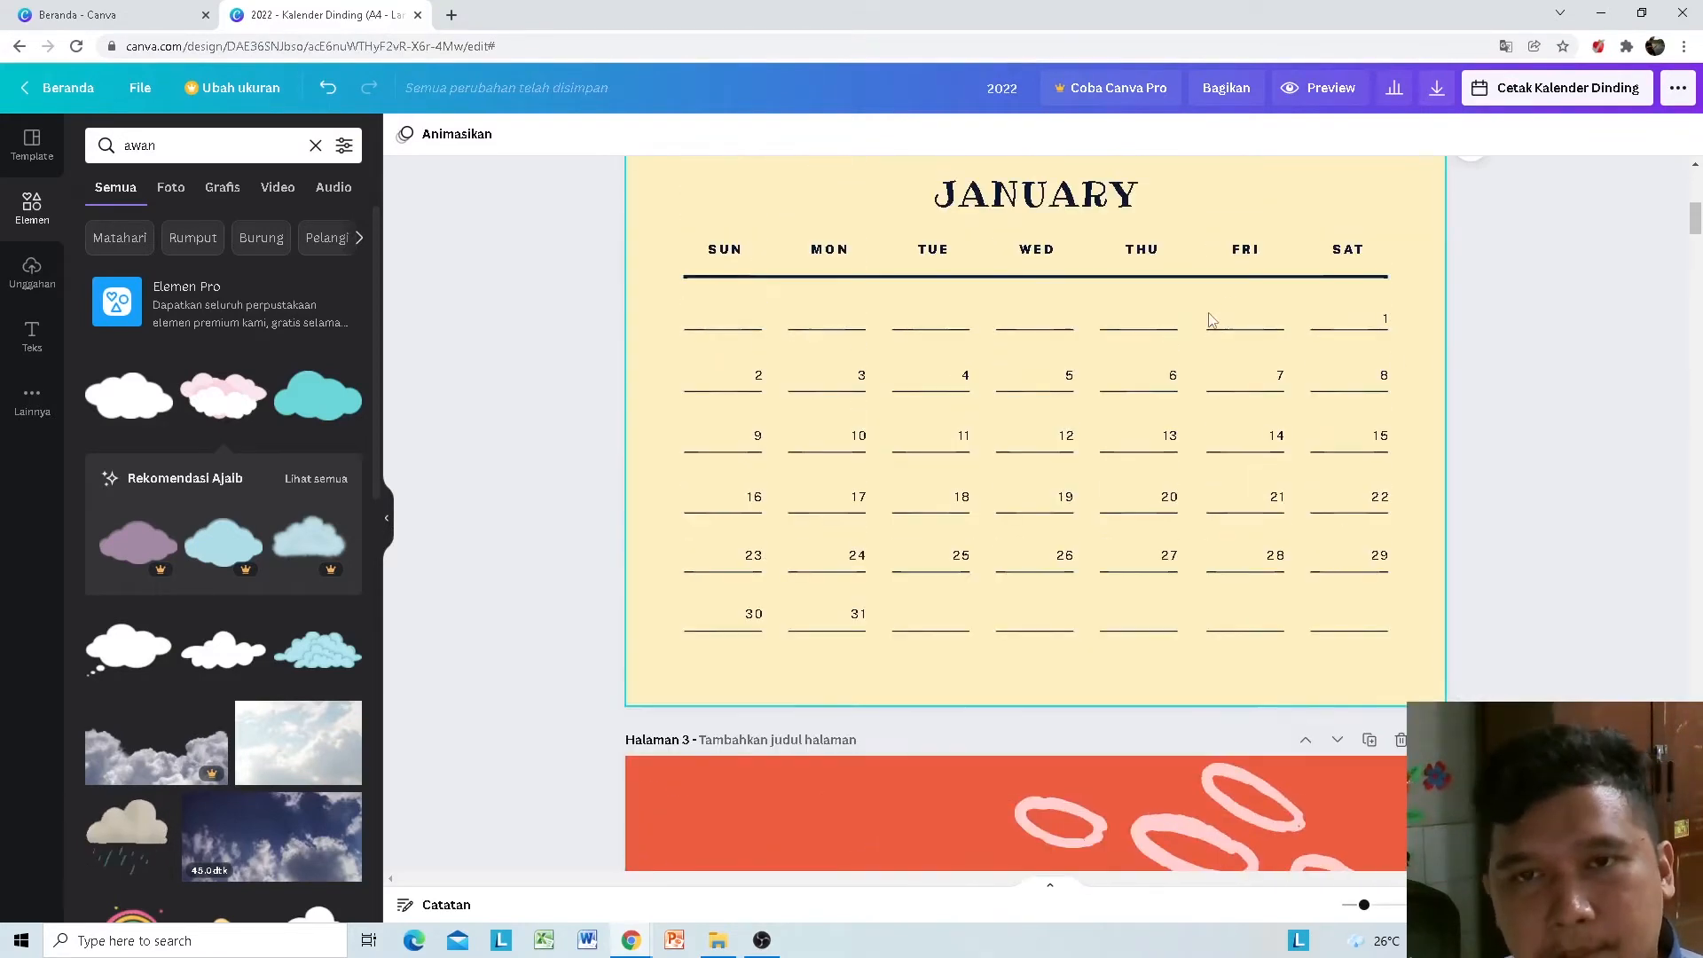
scroll(1109, 328, "up", 1)
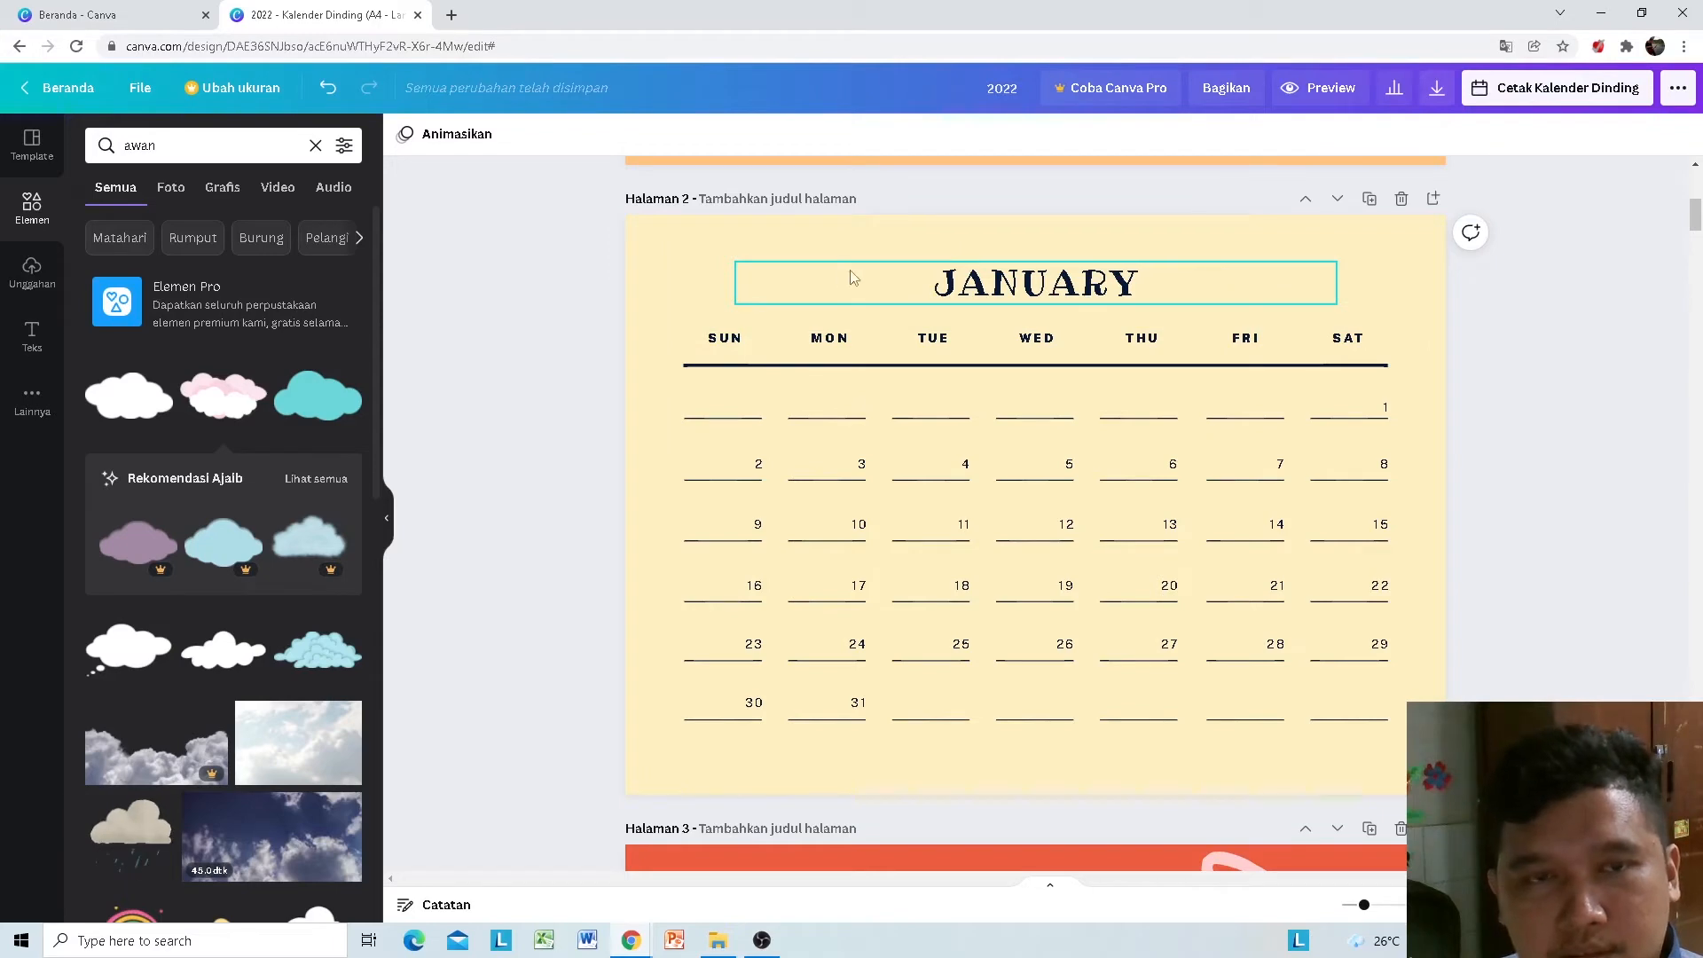
scroll(1241, 621, "down", 10)
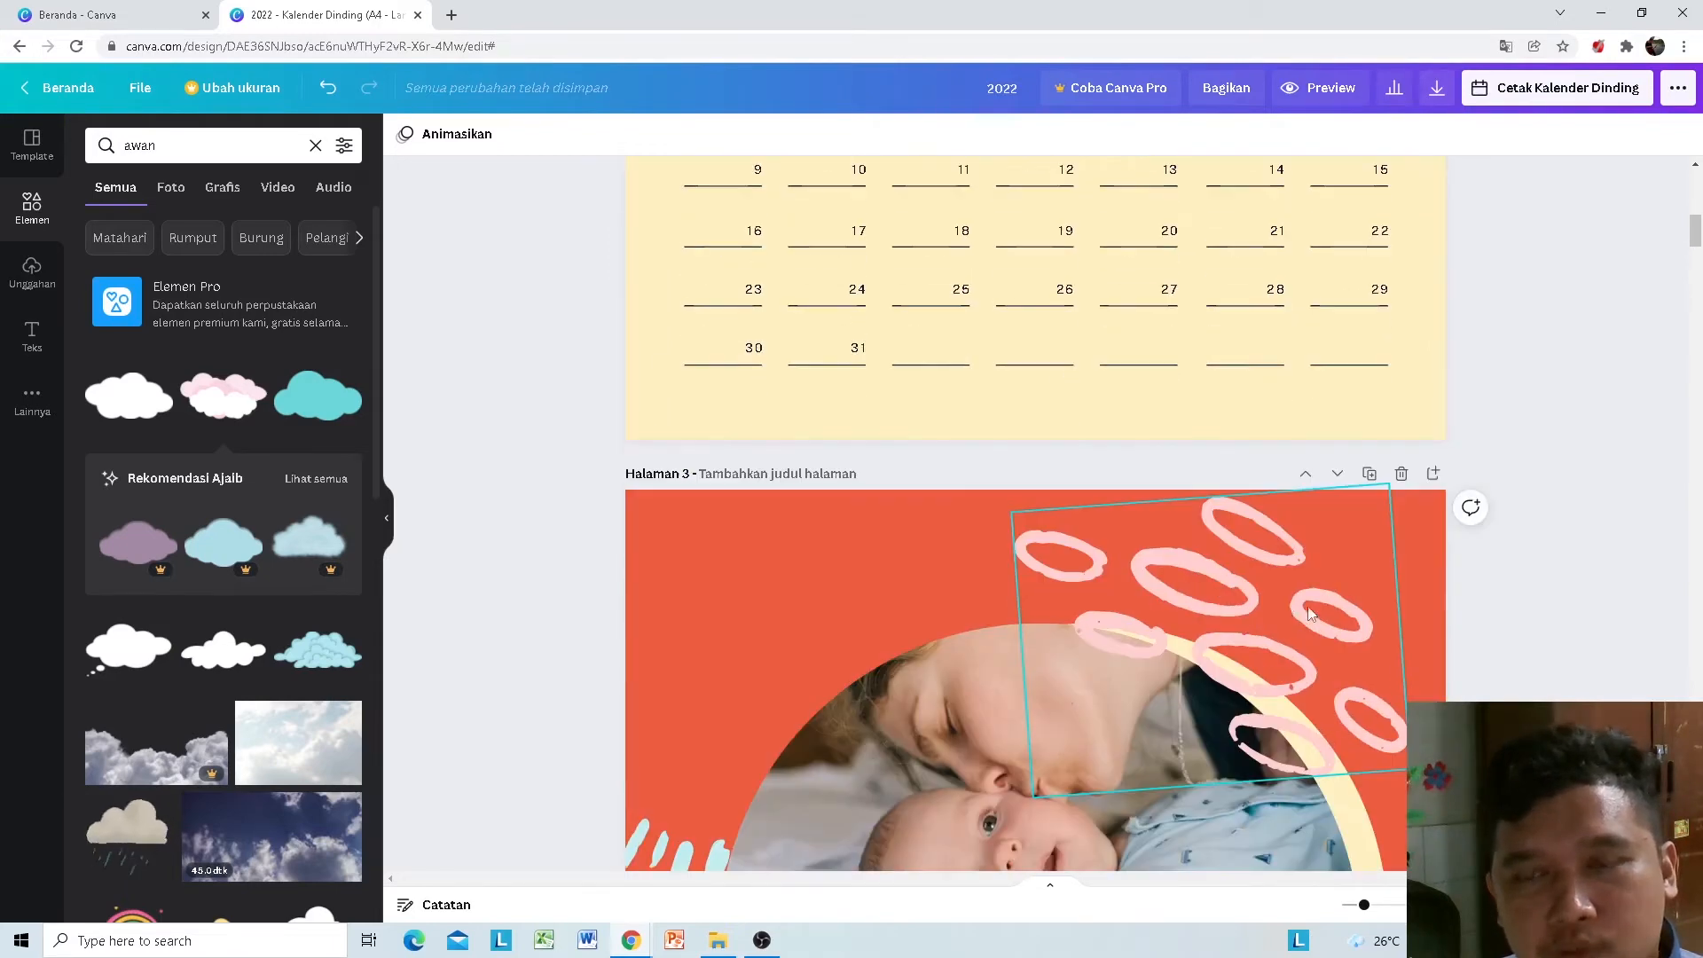
scroll(1308, 607, "up", 5)
scroll(1307, 607, "up", 12)
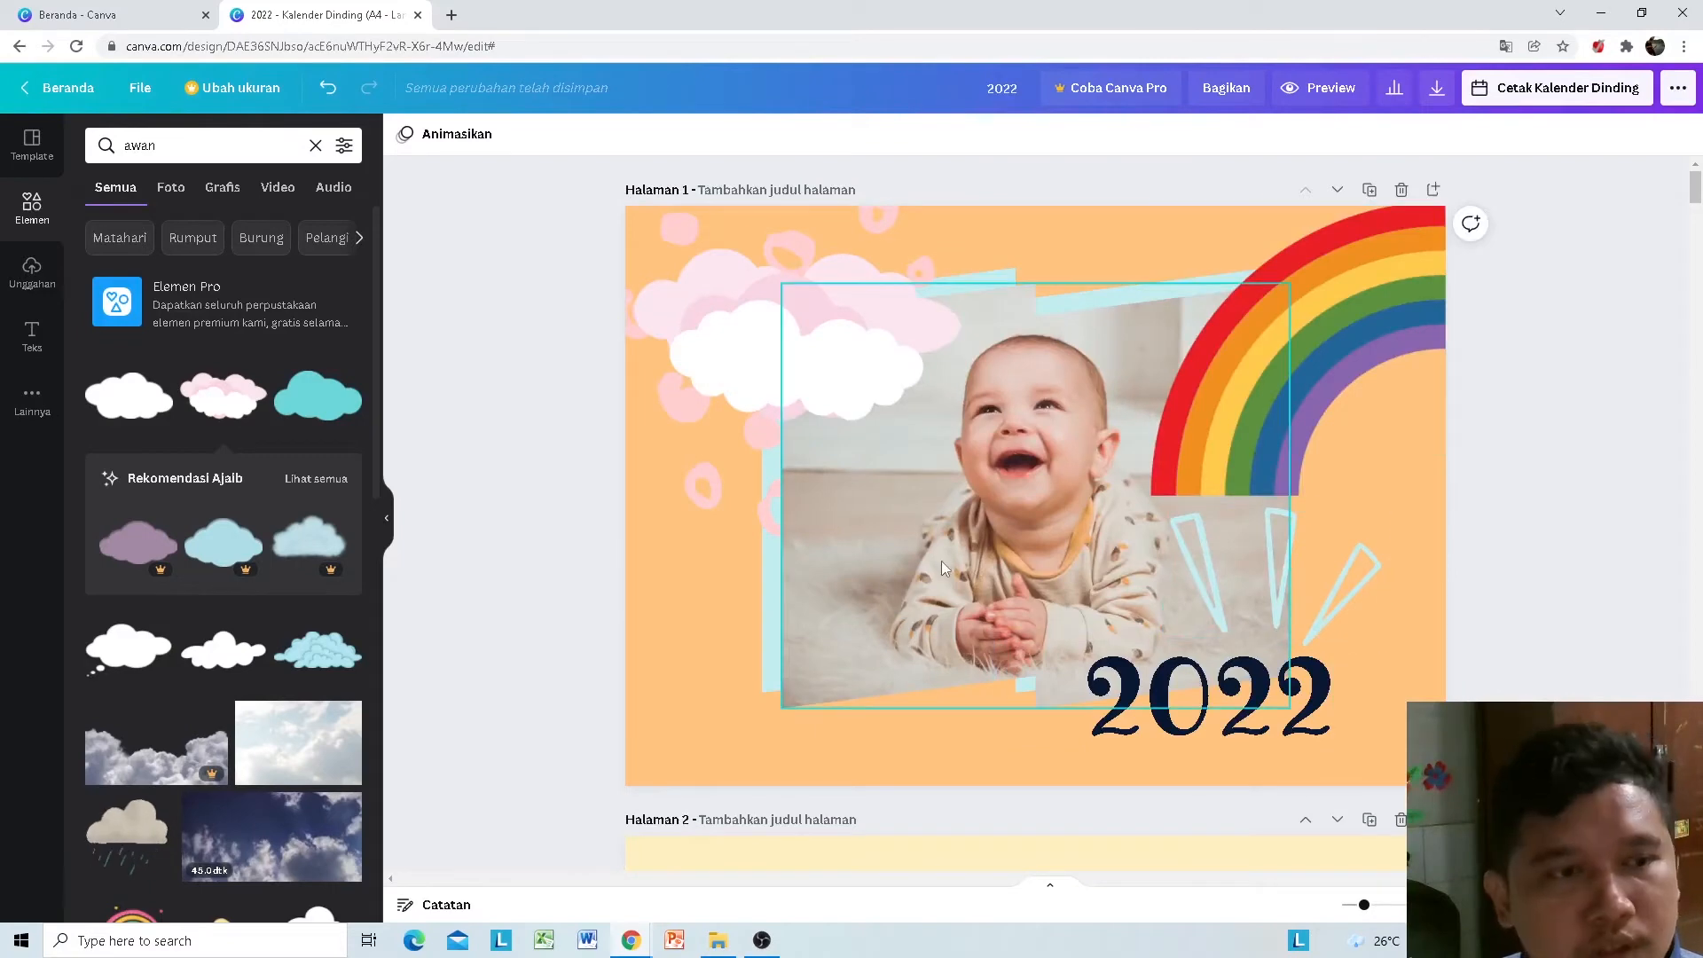
scroll(940, 560, "down", 10)
scroll(1172, 312, "up", 2)
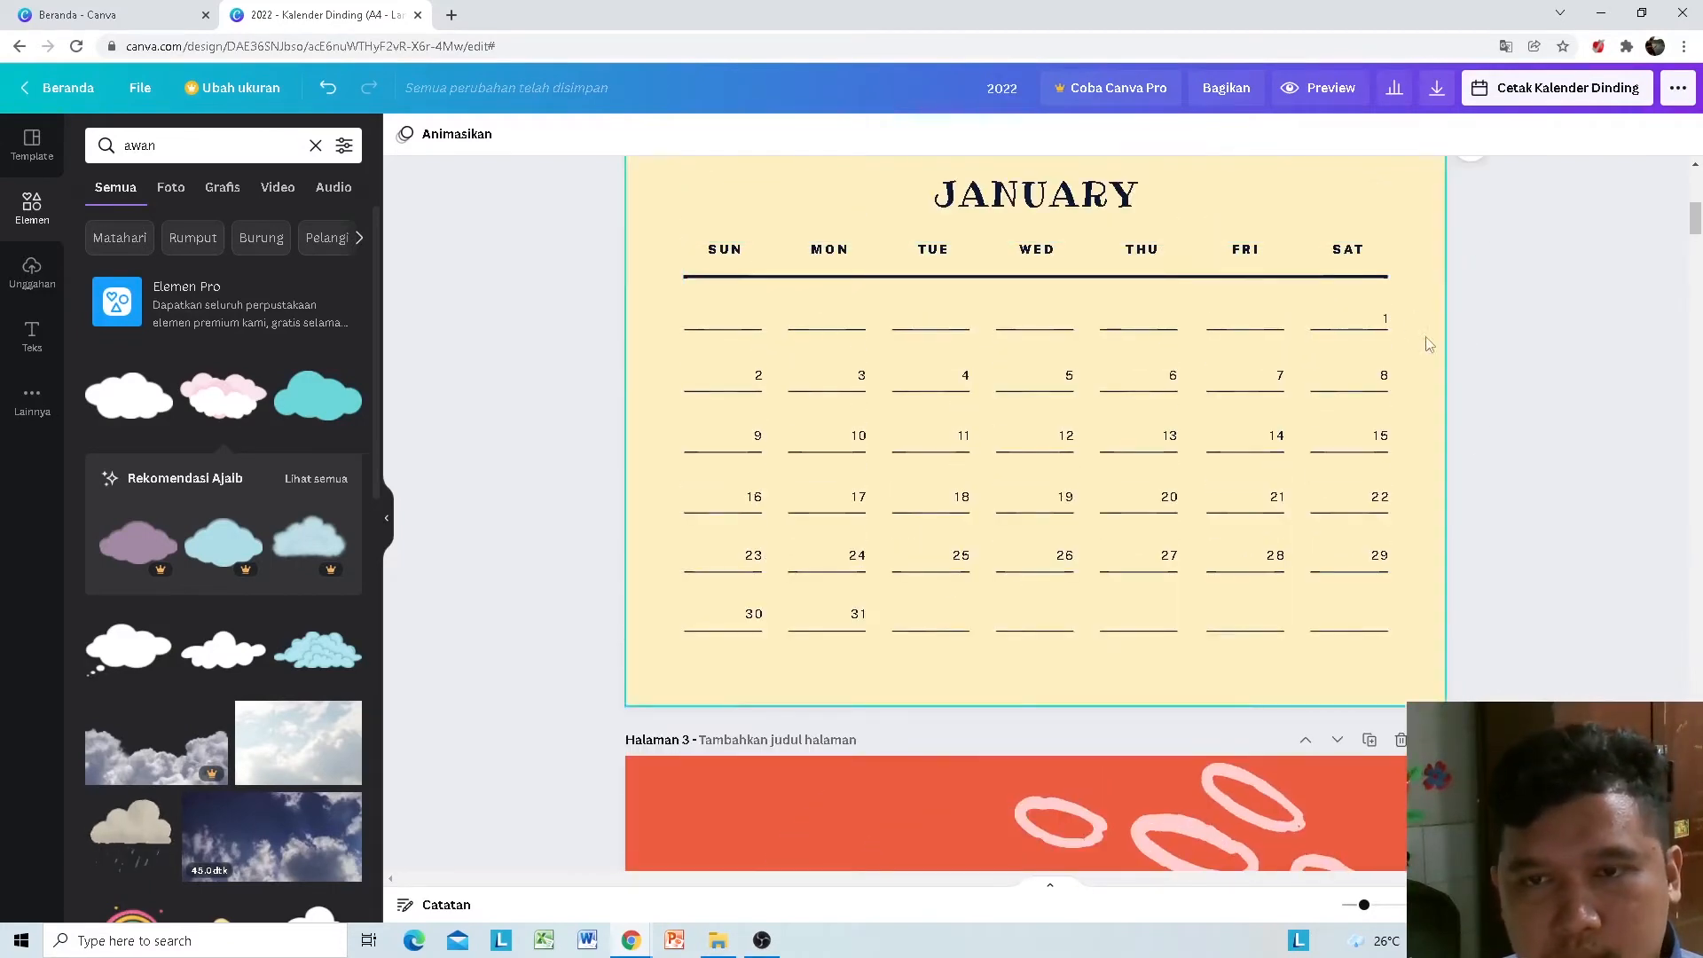
Step: Delete the red, yellow and pink photo pages that come before the February, March and April date pages
scroll(1490, 628, "down", 8)
left_click(1400, 657)
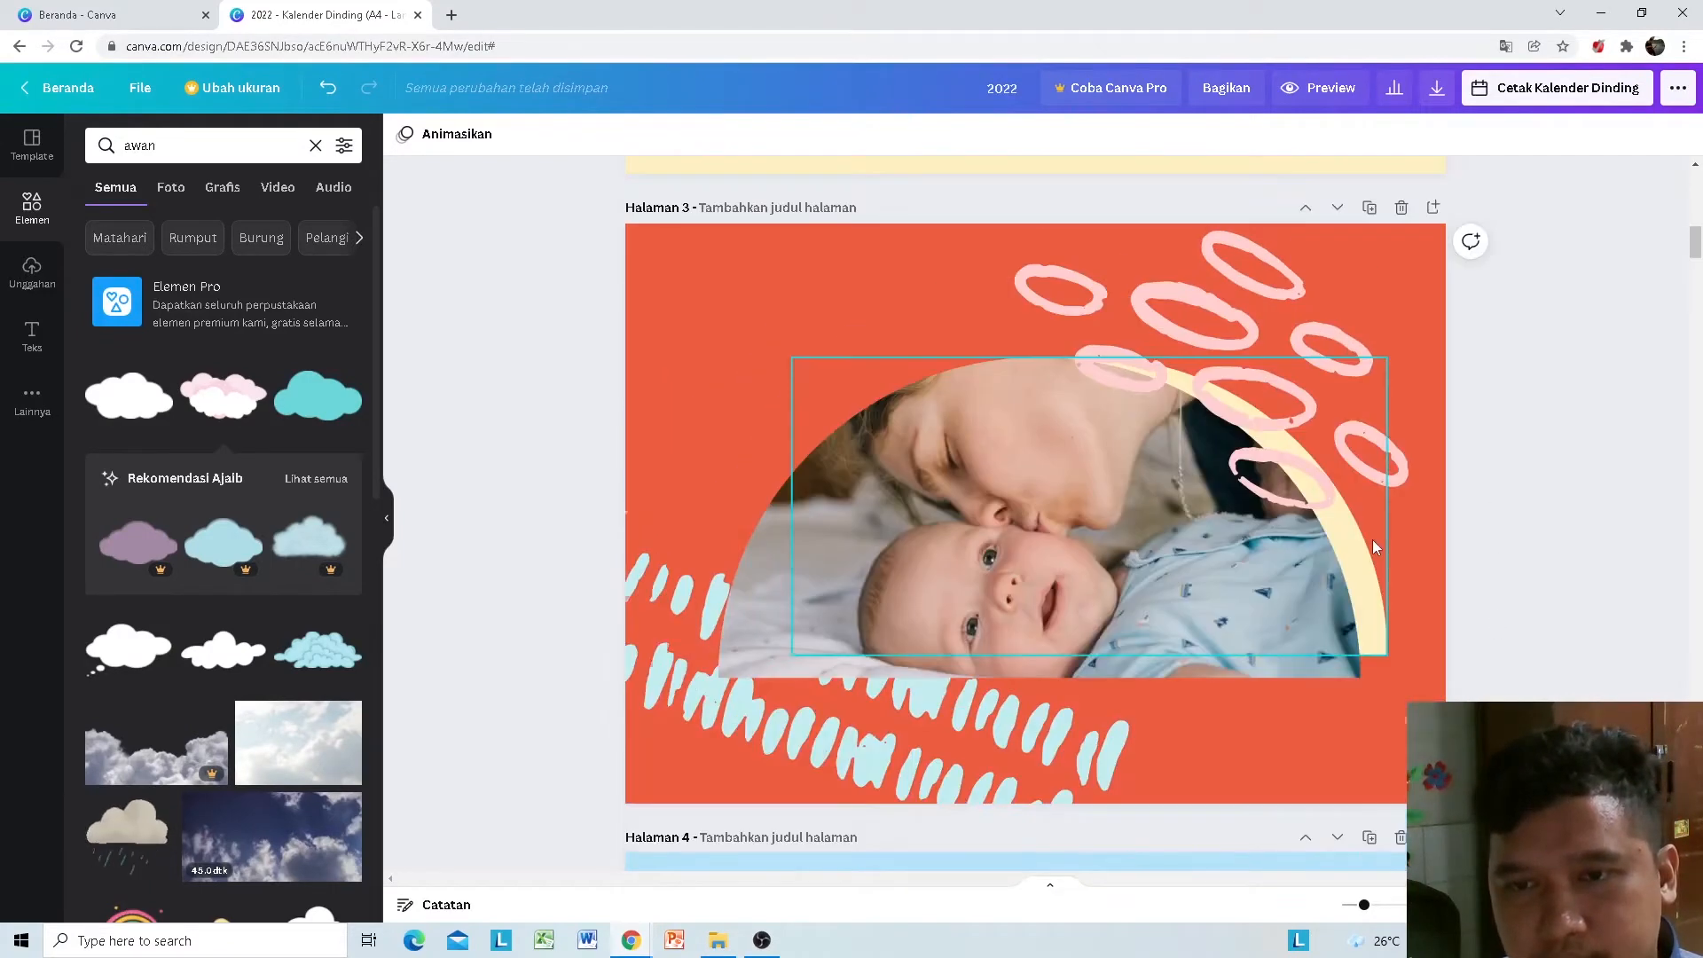
scroll(1397, 513, "down", 6)
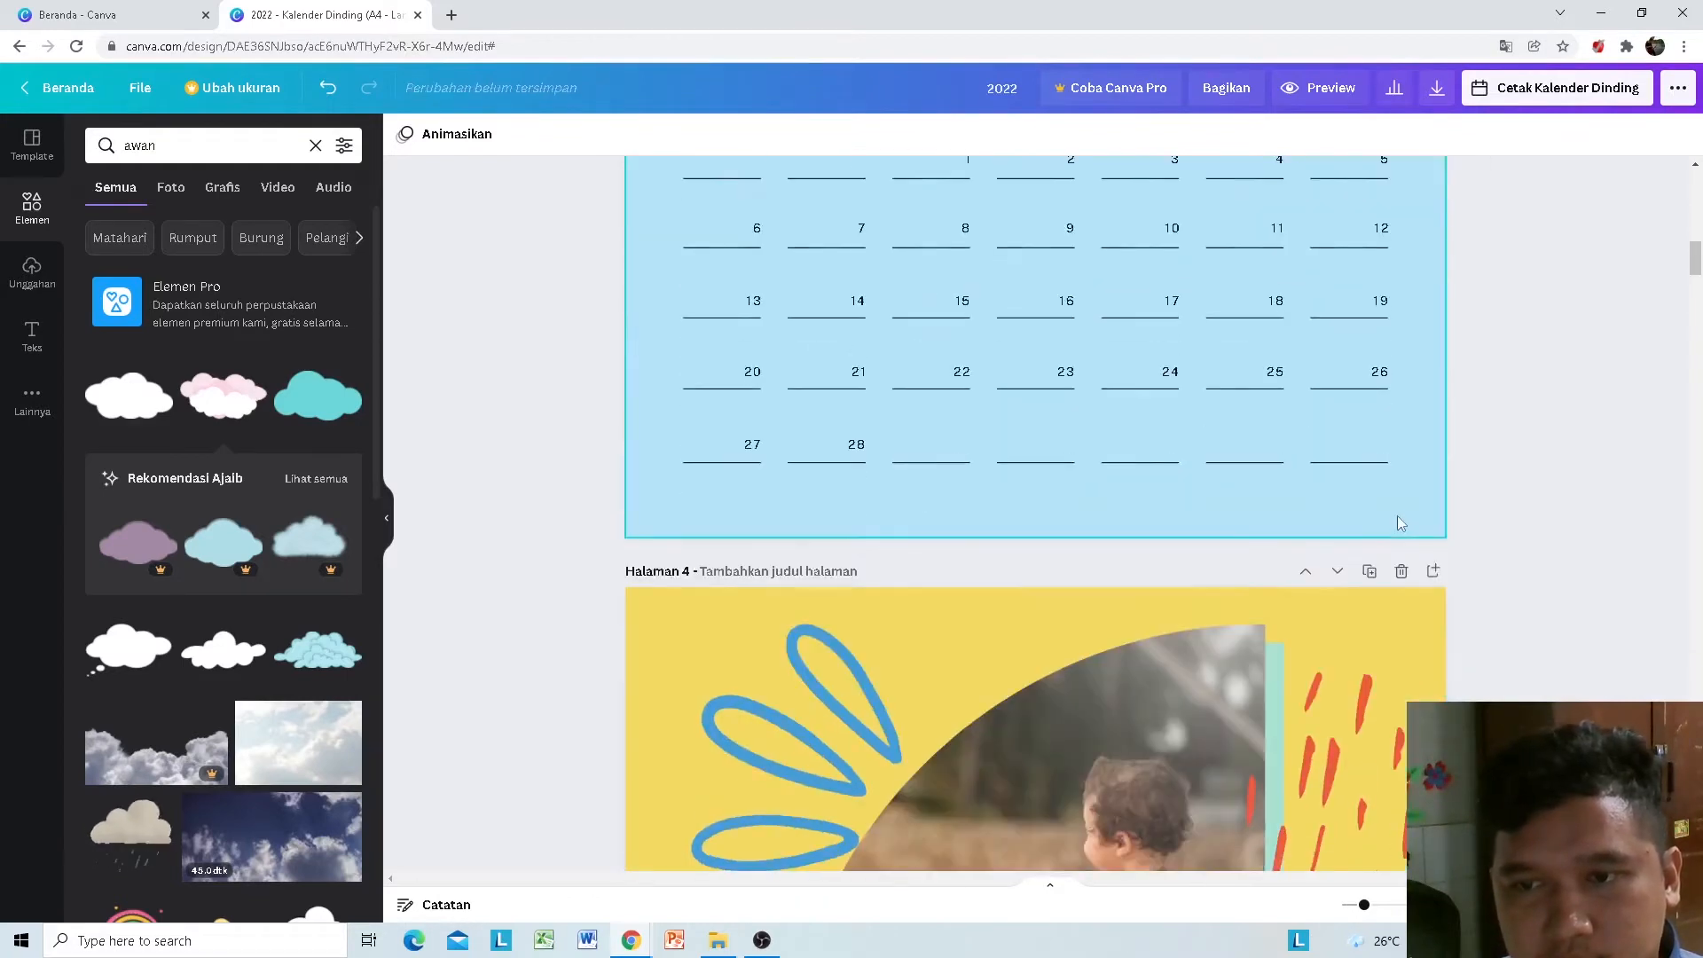
scroll(1393, 470, "down", 5)
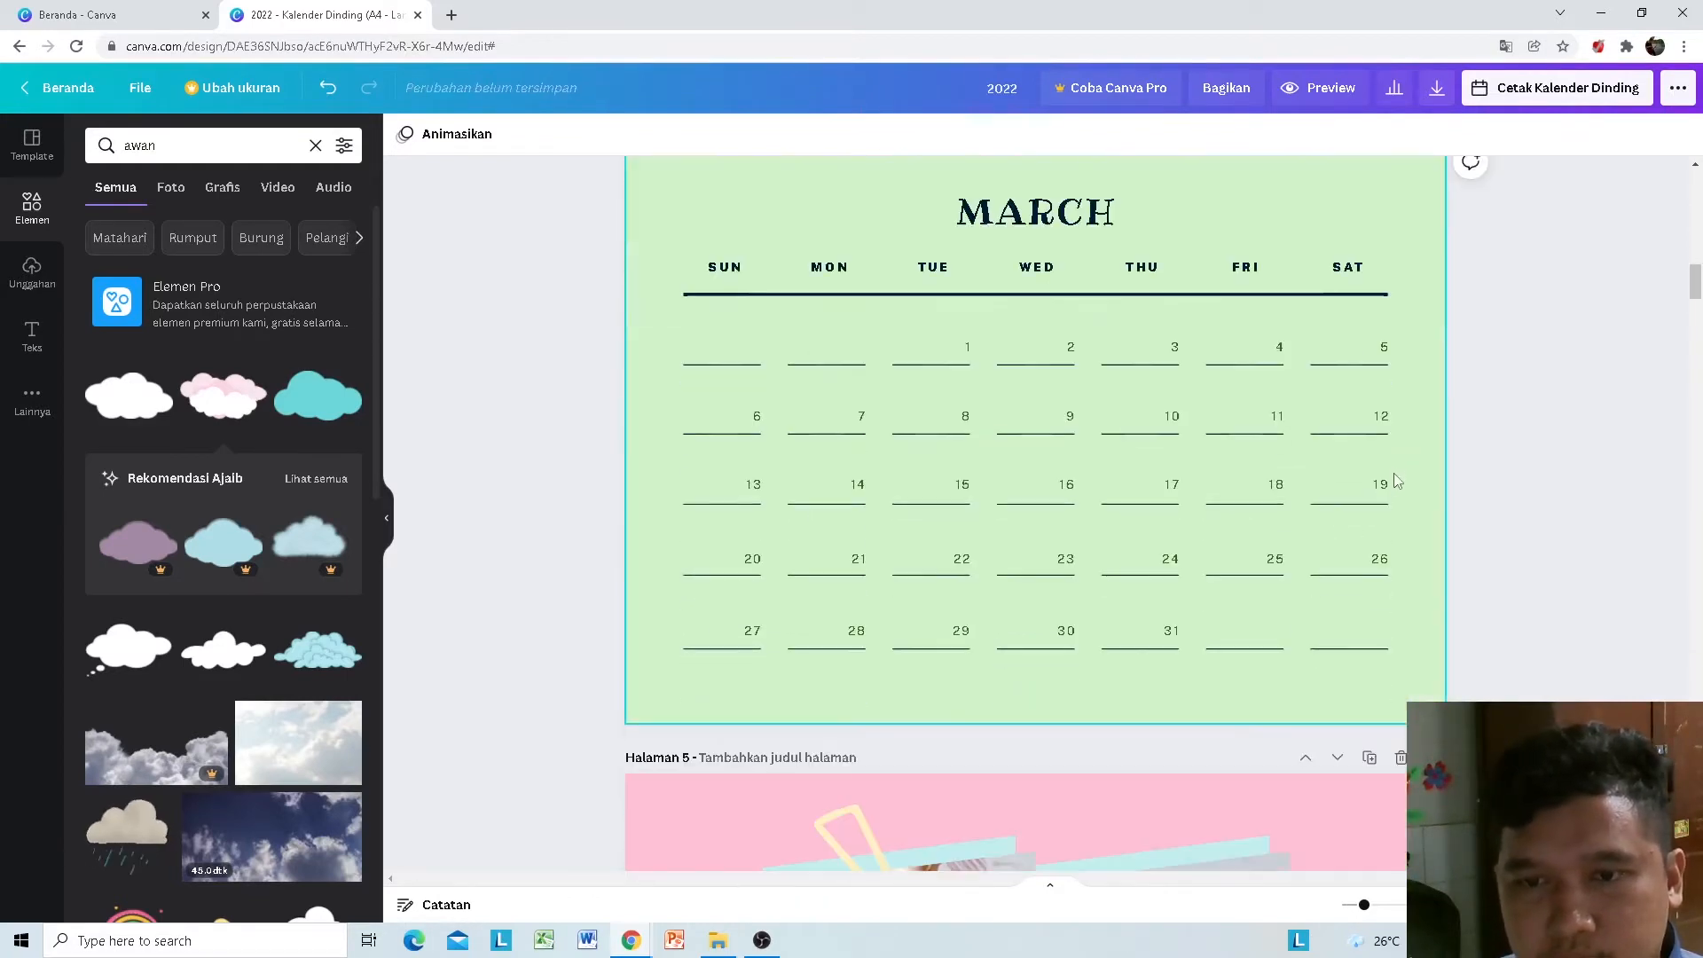
left_click(1398, 491)
Step: Delete the photo pages that come before the May, June and July date pages
scroll(1377, 555, "down", 7)
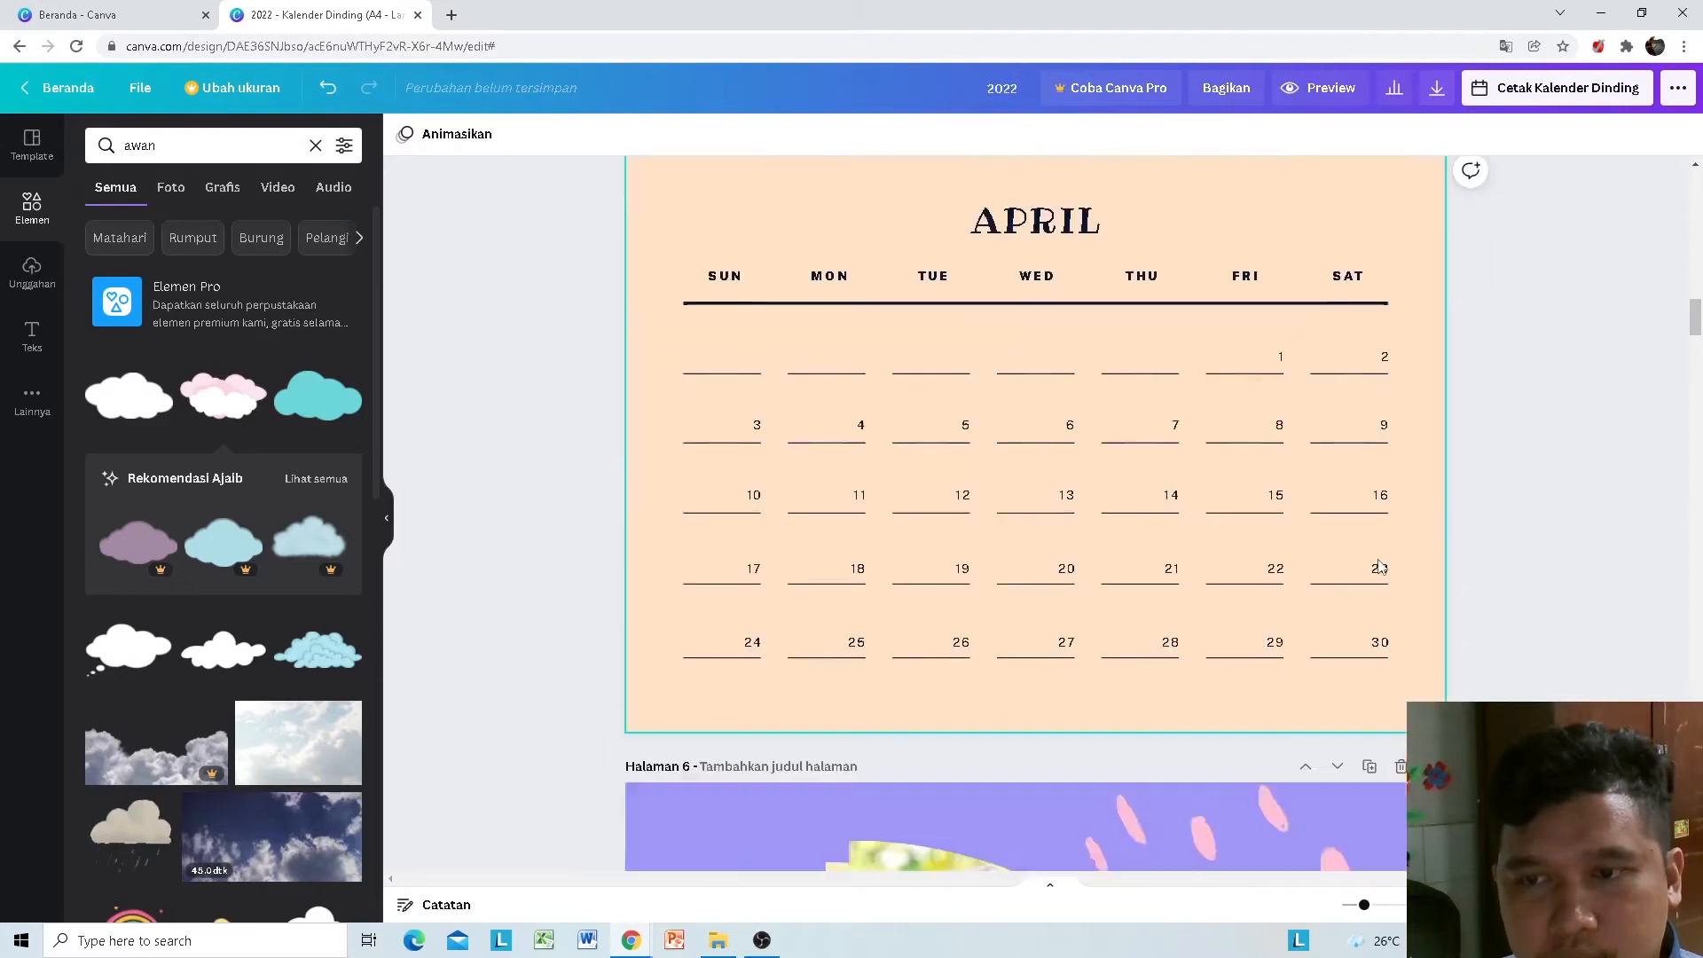
left_click(1400, 501)
scroll(1398, 523, "down", 6)
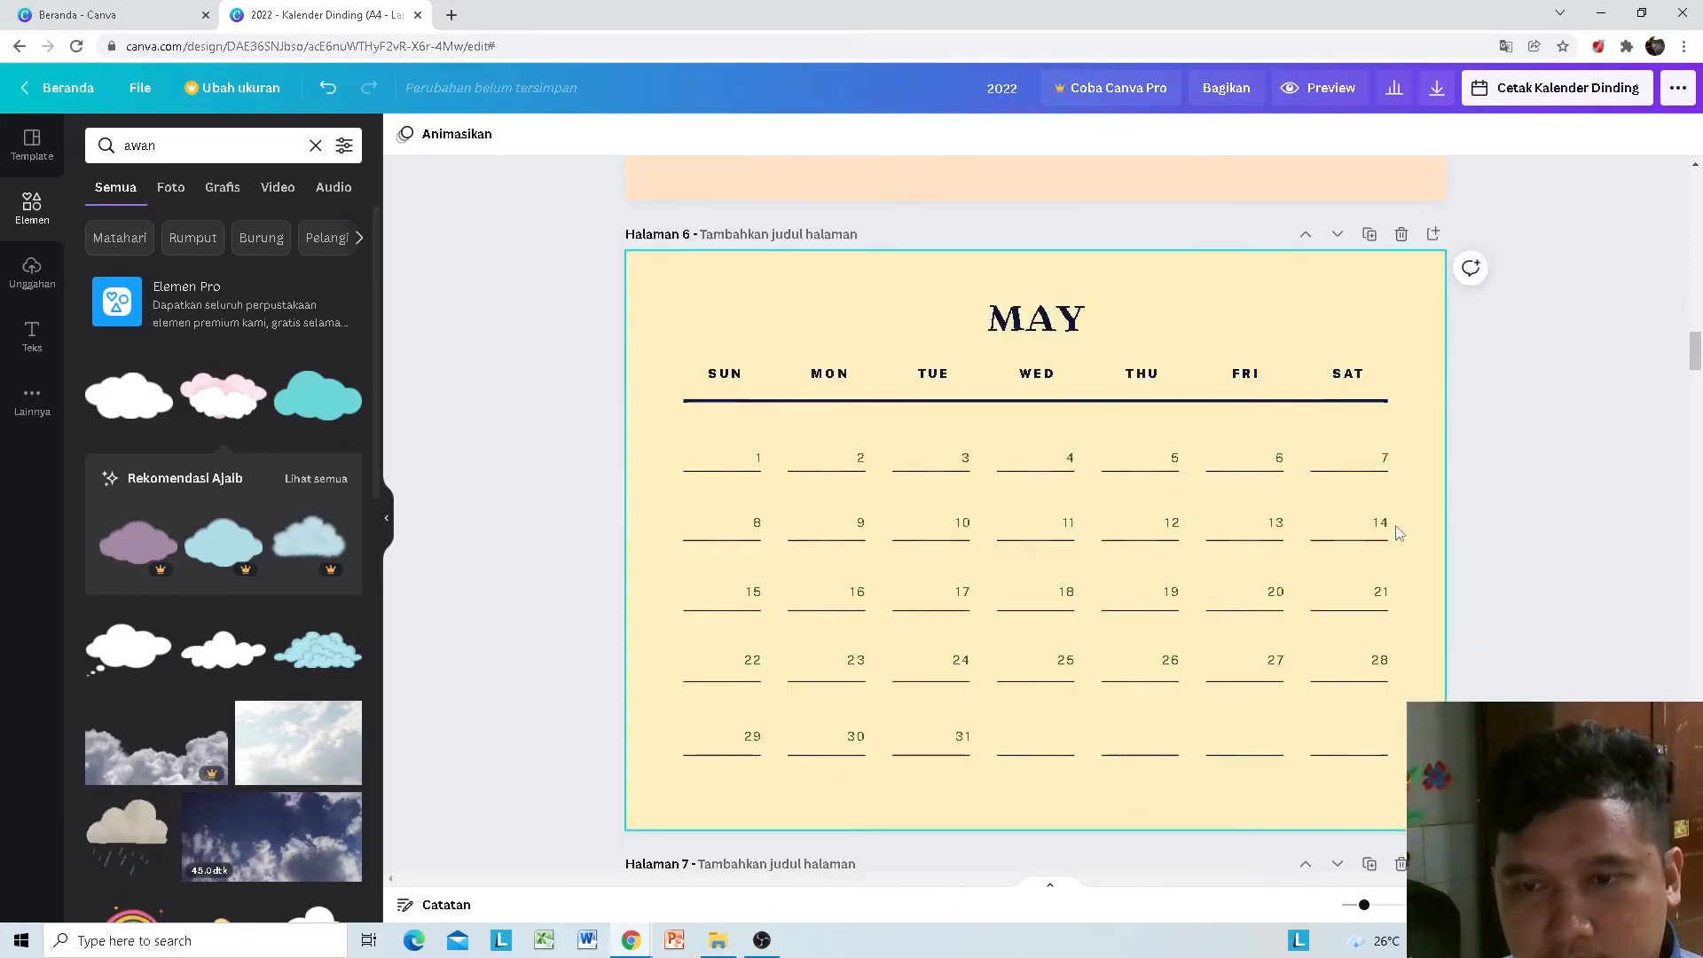
left_click(1399, 600)
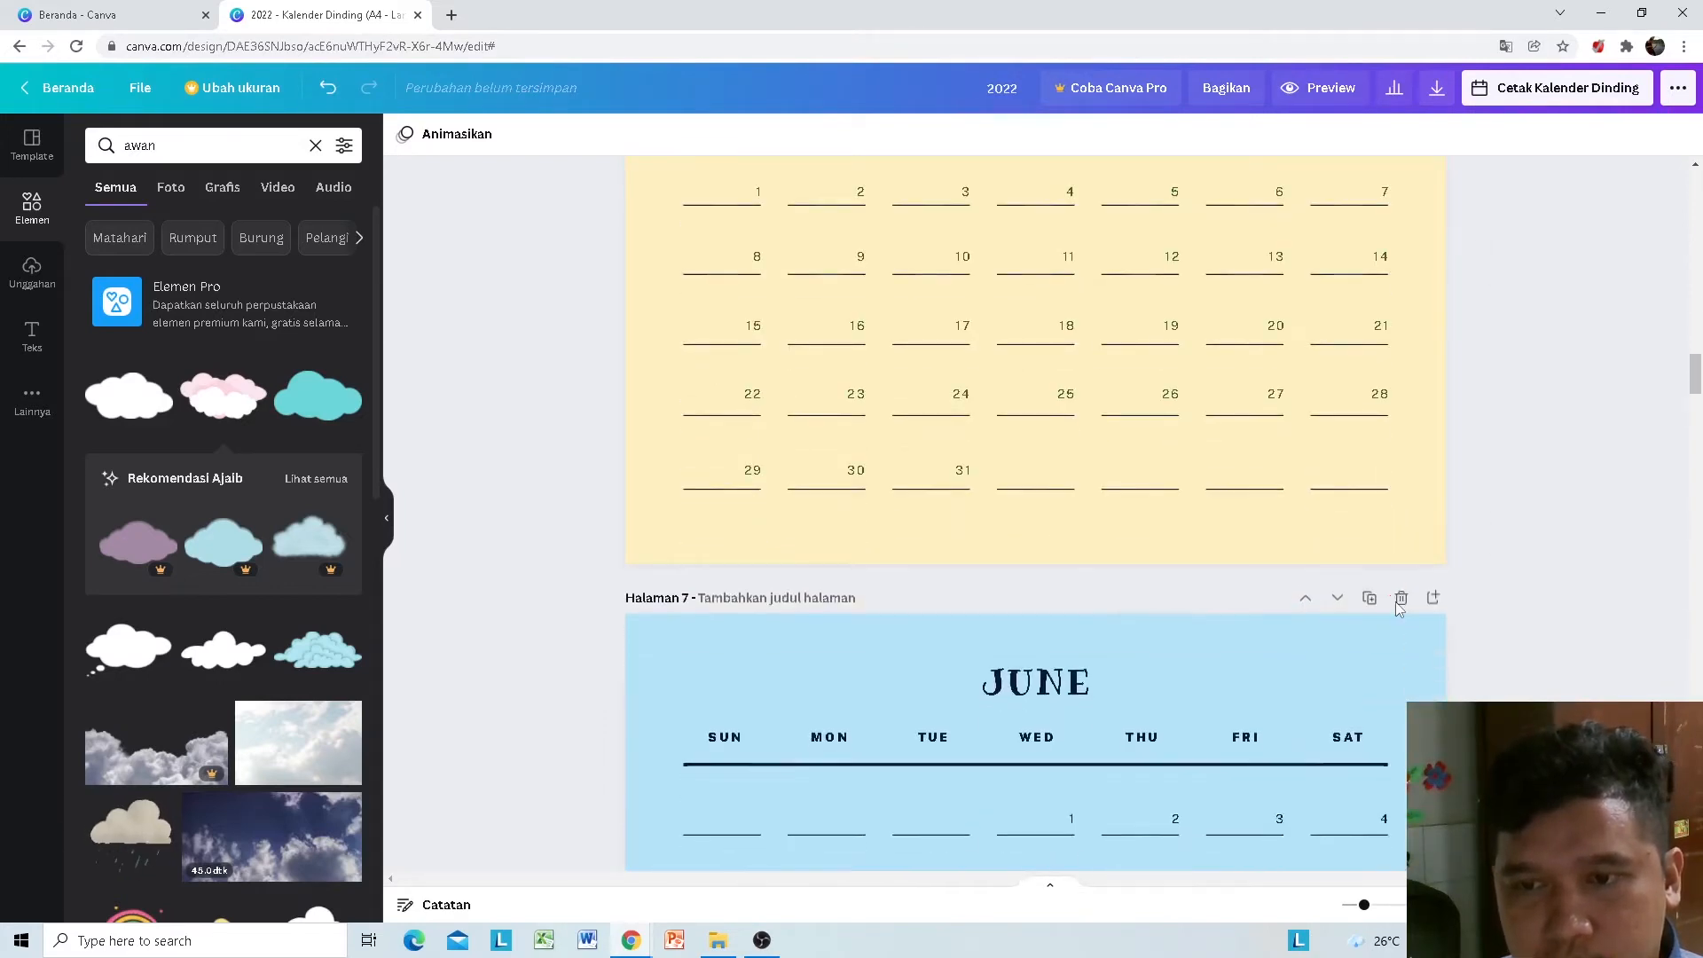
scroll(1396, 601, "down", 9)
left_click(1402, 343)
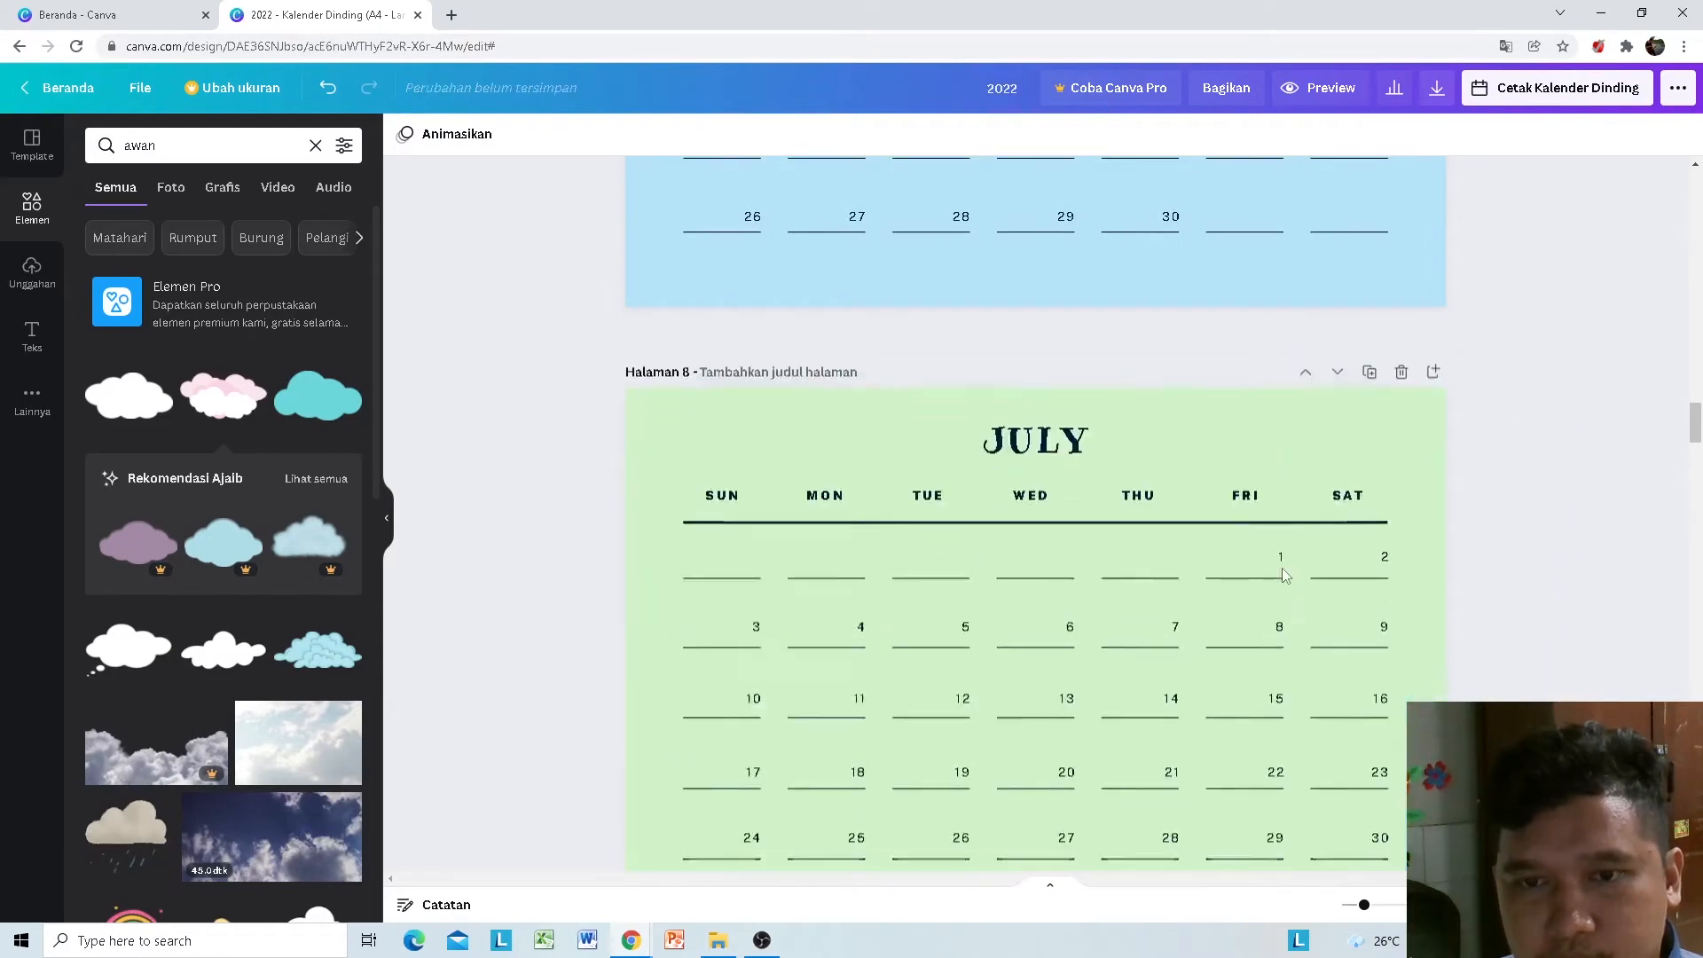
Step: Delete the photo pages that come before the August, September and October date pages
scroll(1410, 400, "down", 5)
left_click(1401, 438)
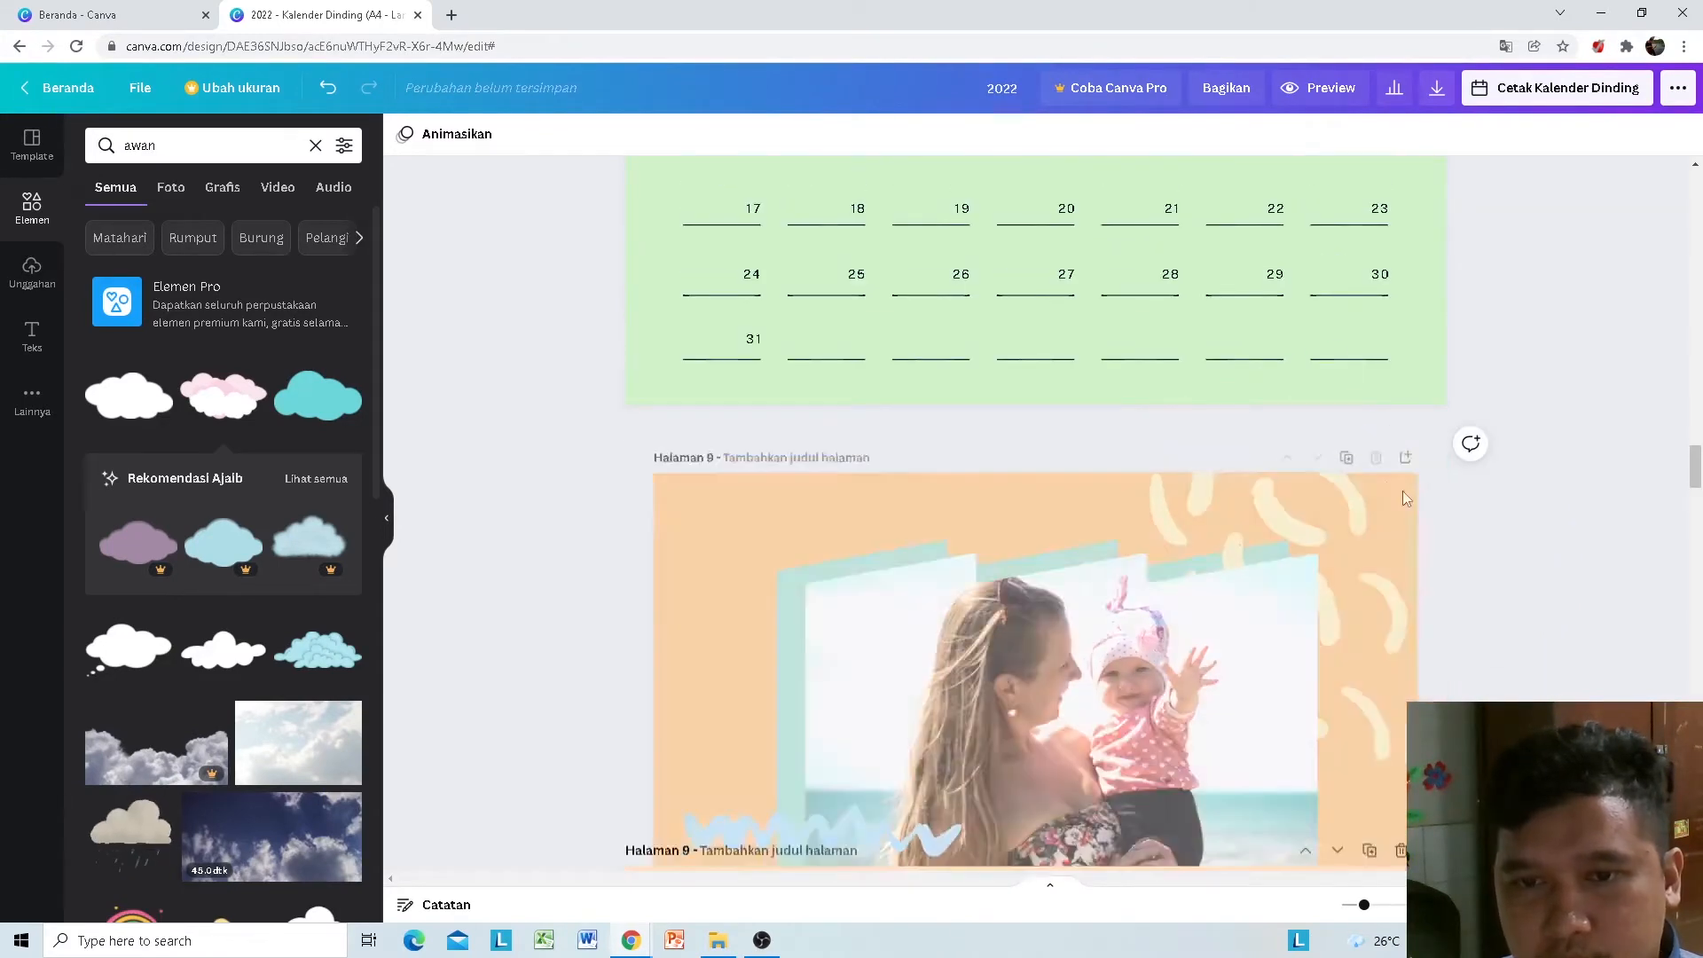
scroll(1402, 461, "down", 3)
left_click(1402, 331)
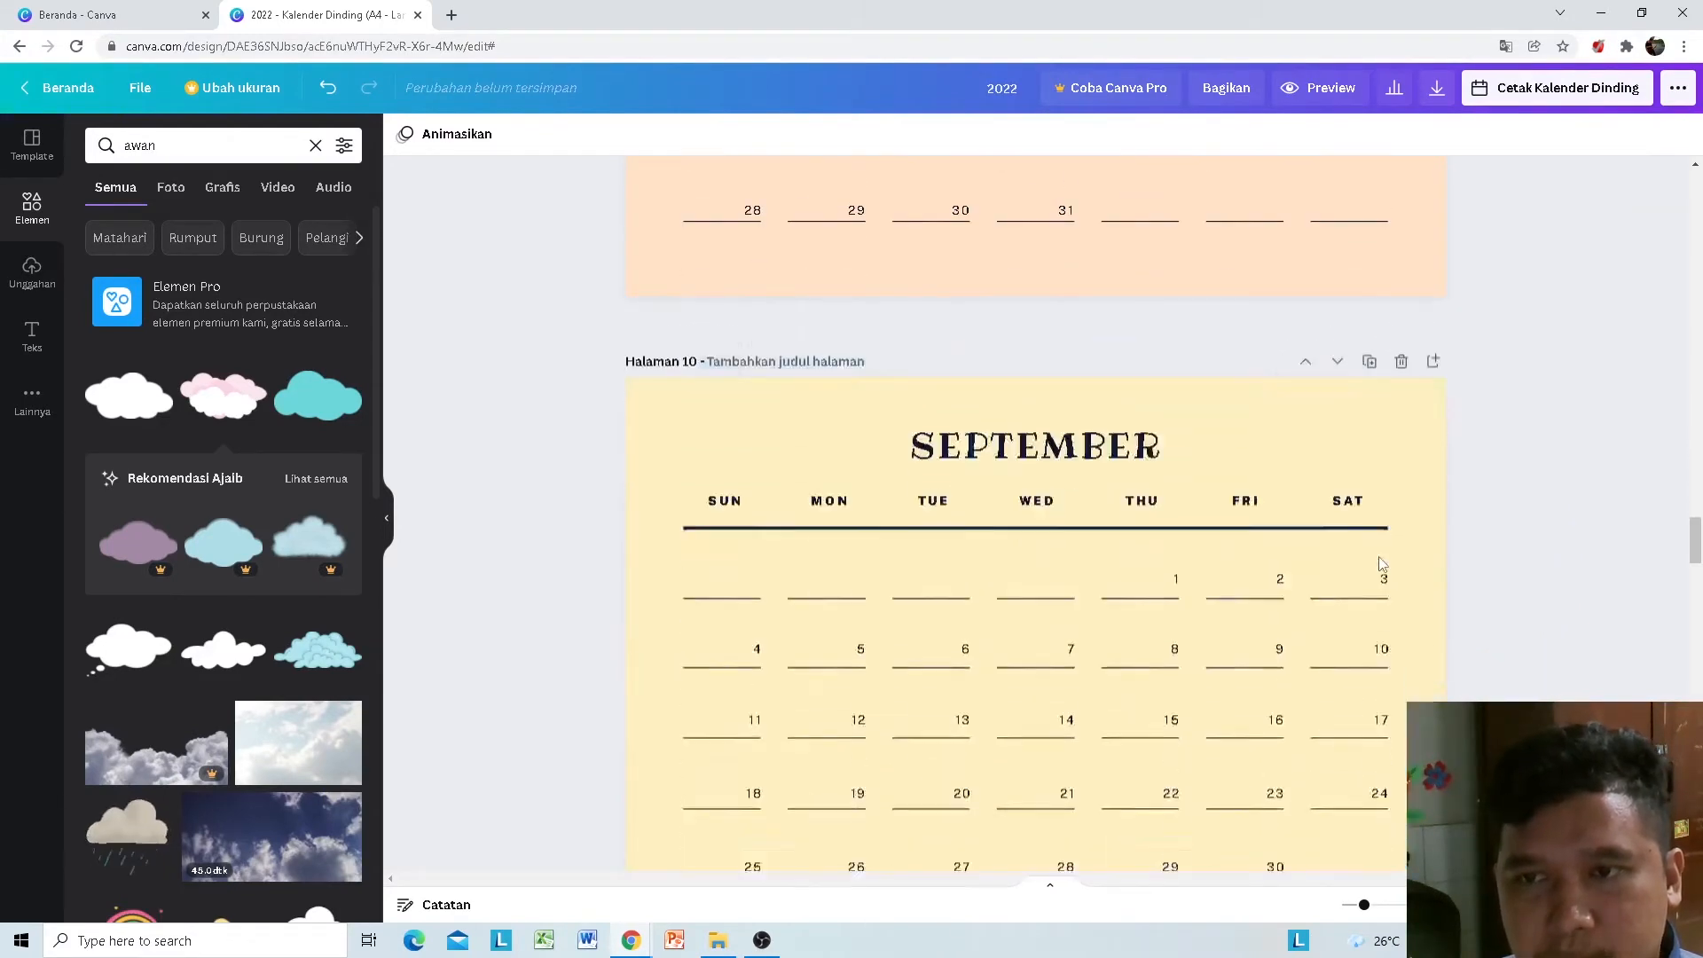
scroll(1415, 408, "down", 5)
left_click(1402, 518)
Step: Delete the photo pages that come before the November and December date pages, and the last orange page after December
scroll(1399, 550, "down", 5)
left_click(1401, 704)
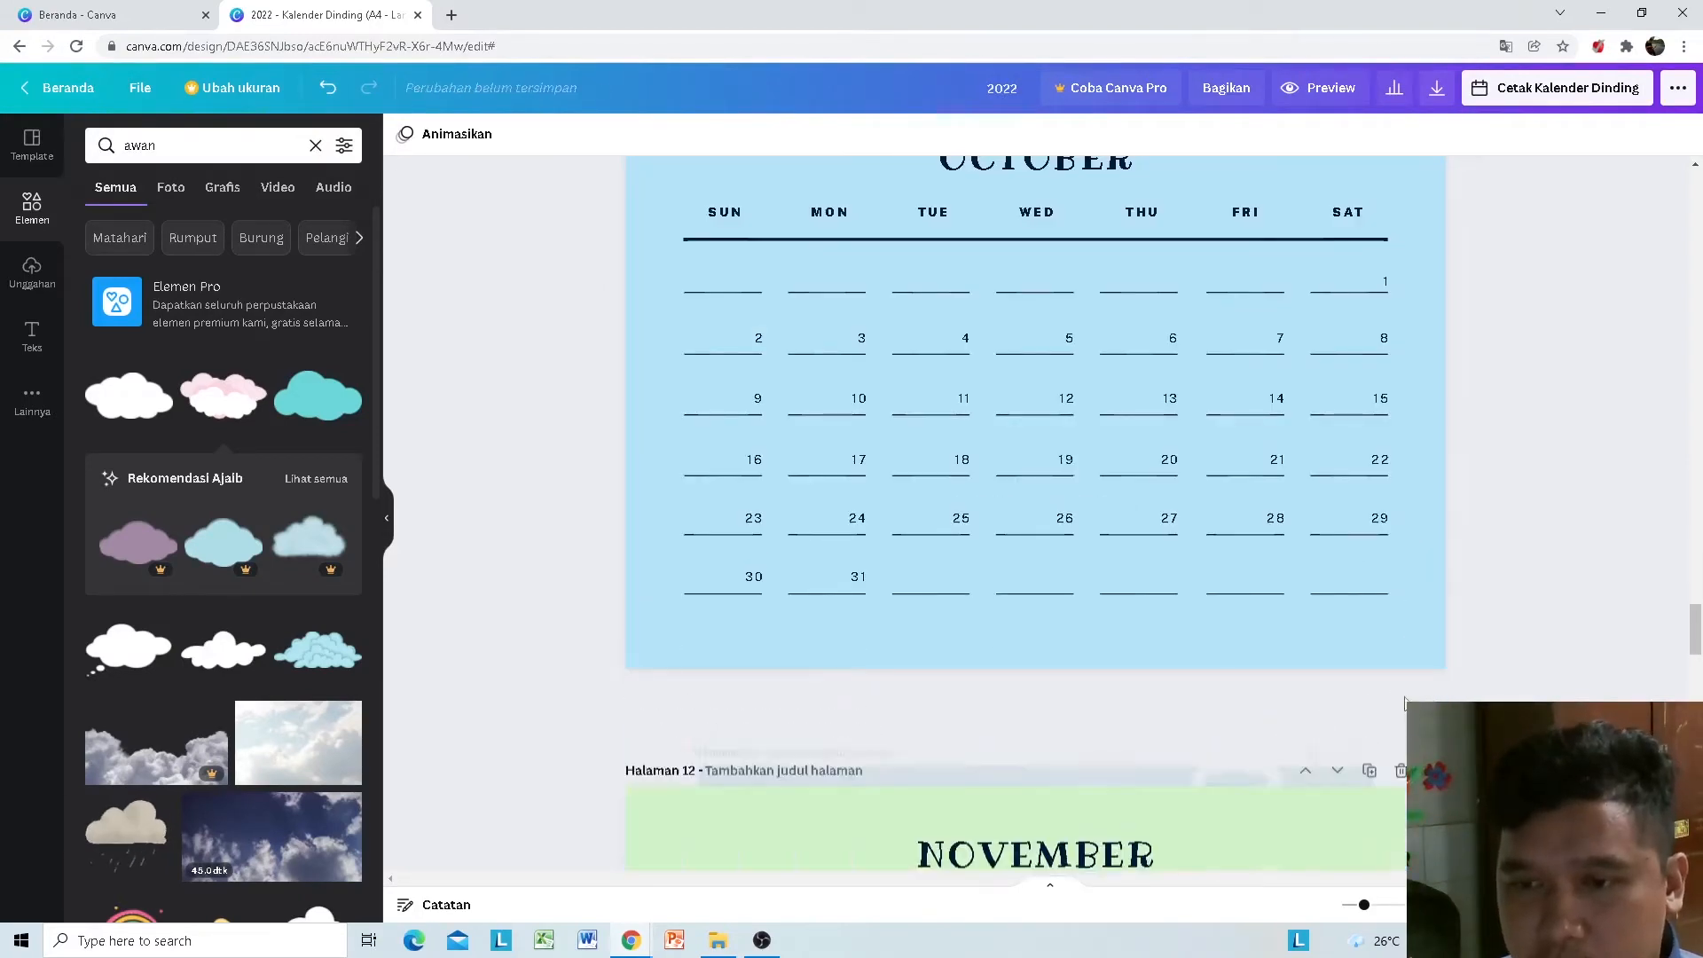
scroll(1403, 700, "down", 5)
scroll(1402, 702, "down", 1)
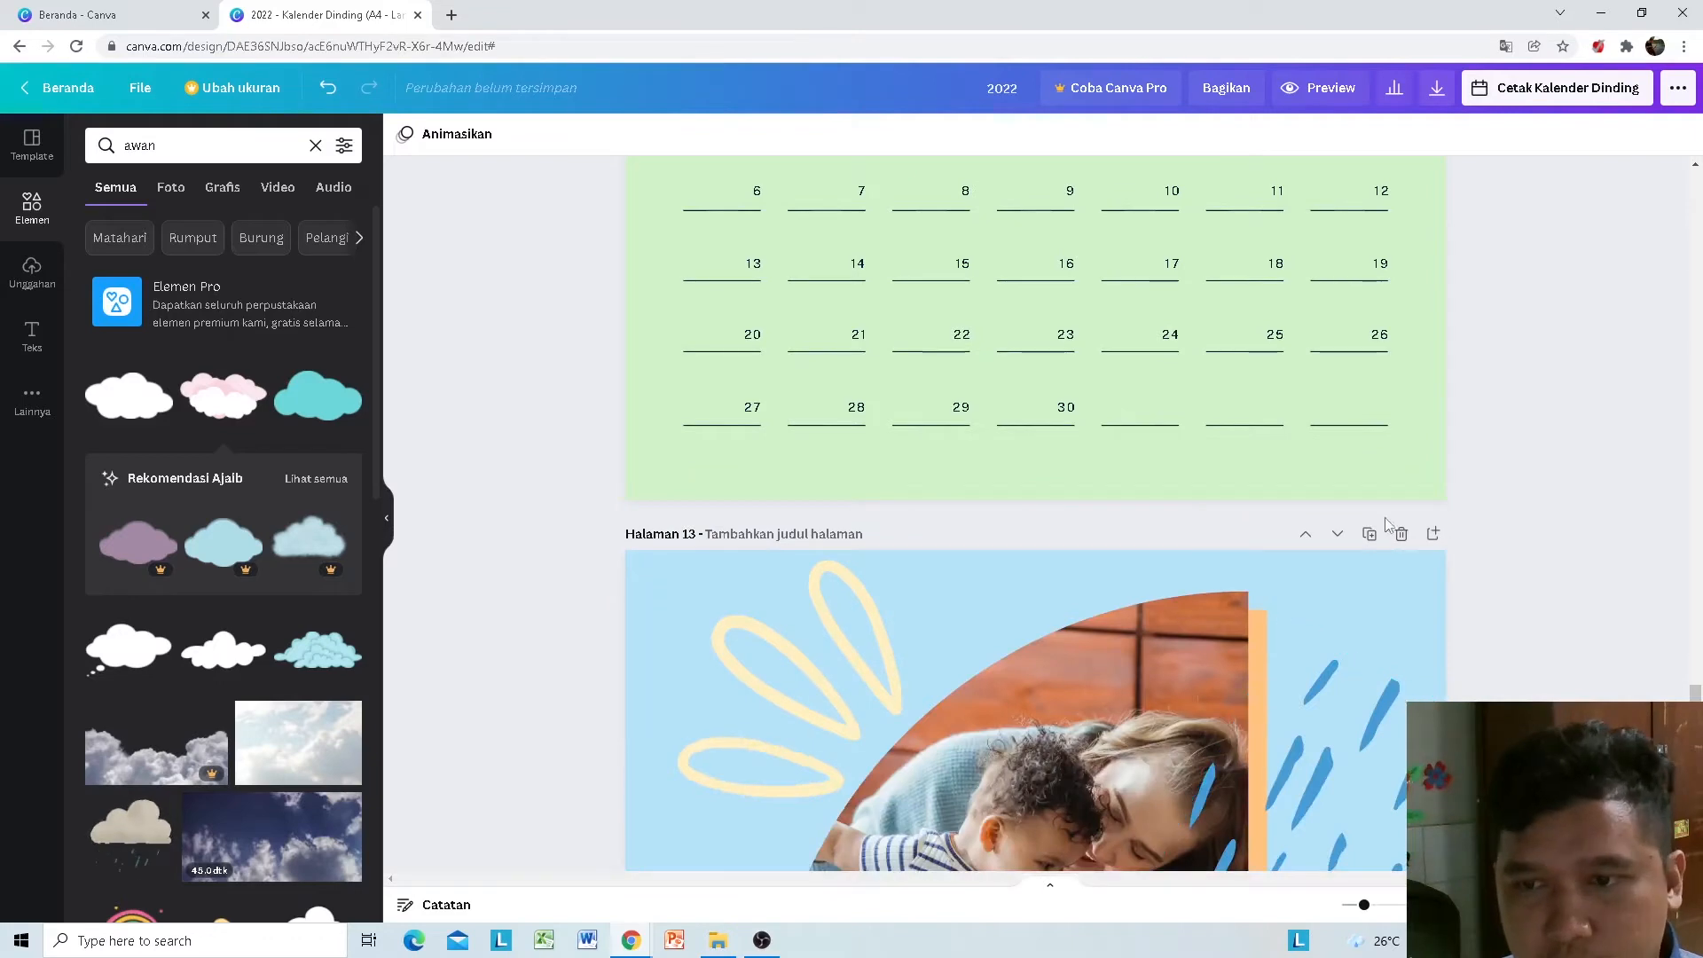
left_click(1399, 534)
scroll(1397, 573, "down", 10)
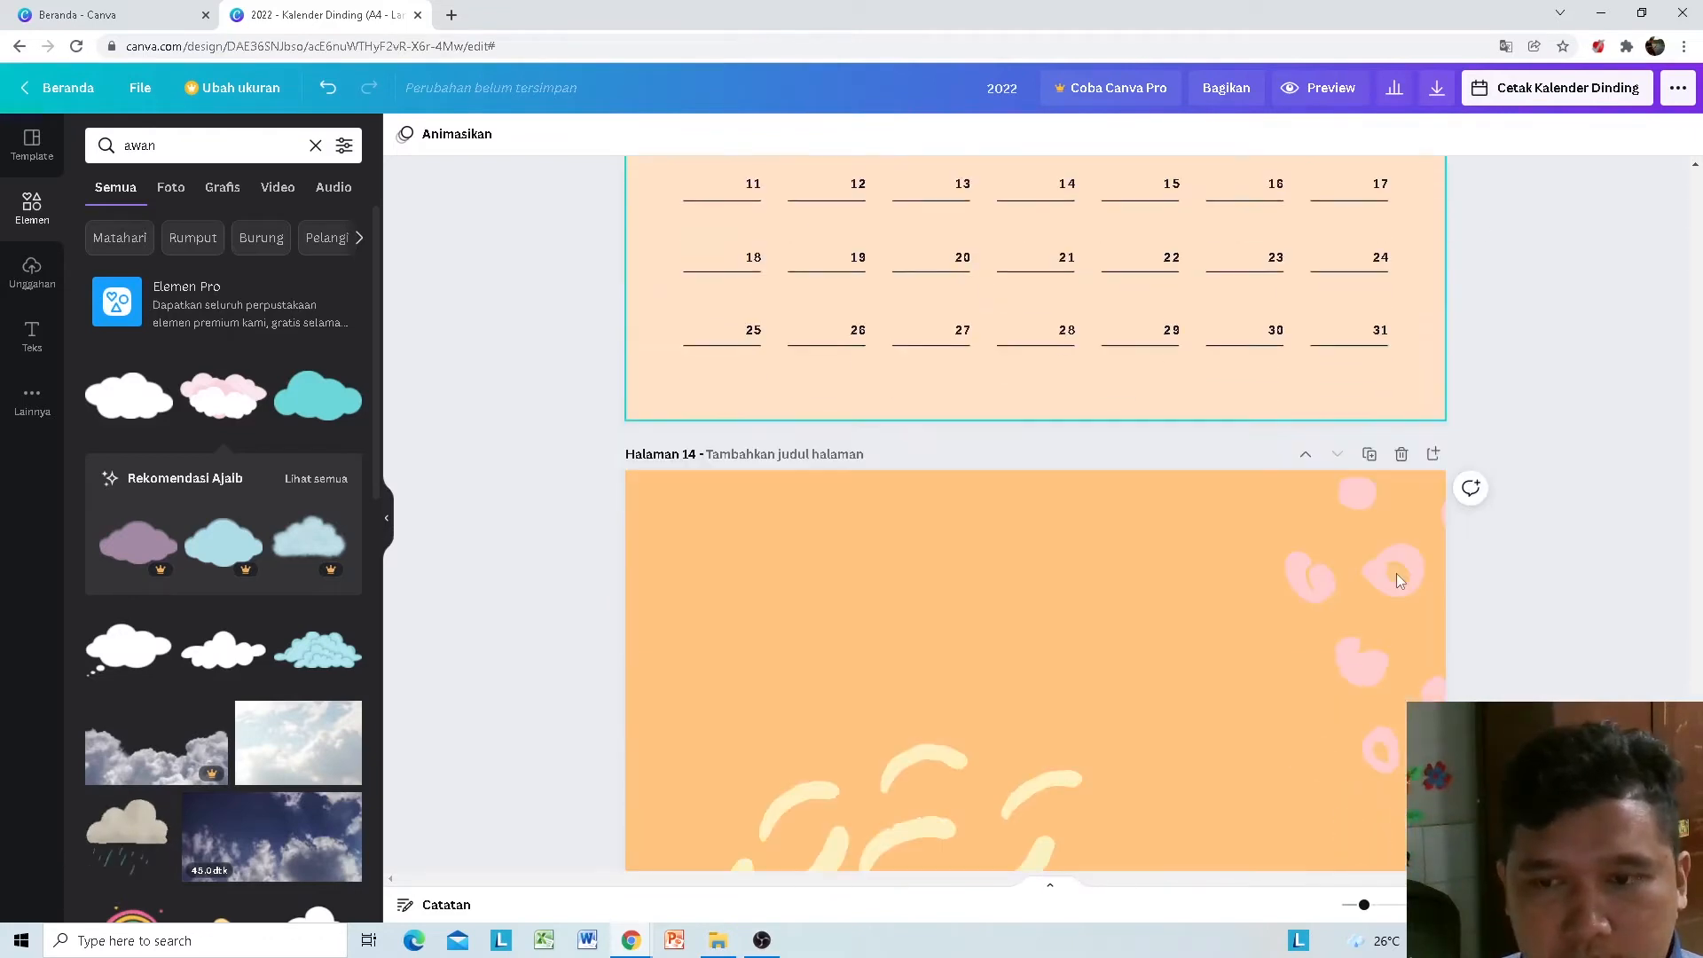
scroll(1385, 572, "up", 4)
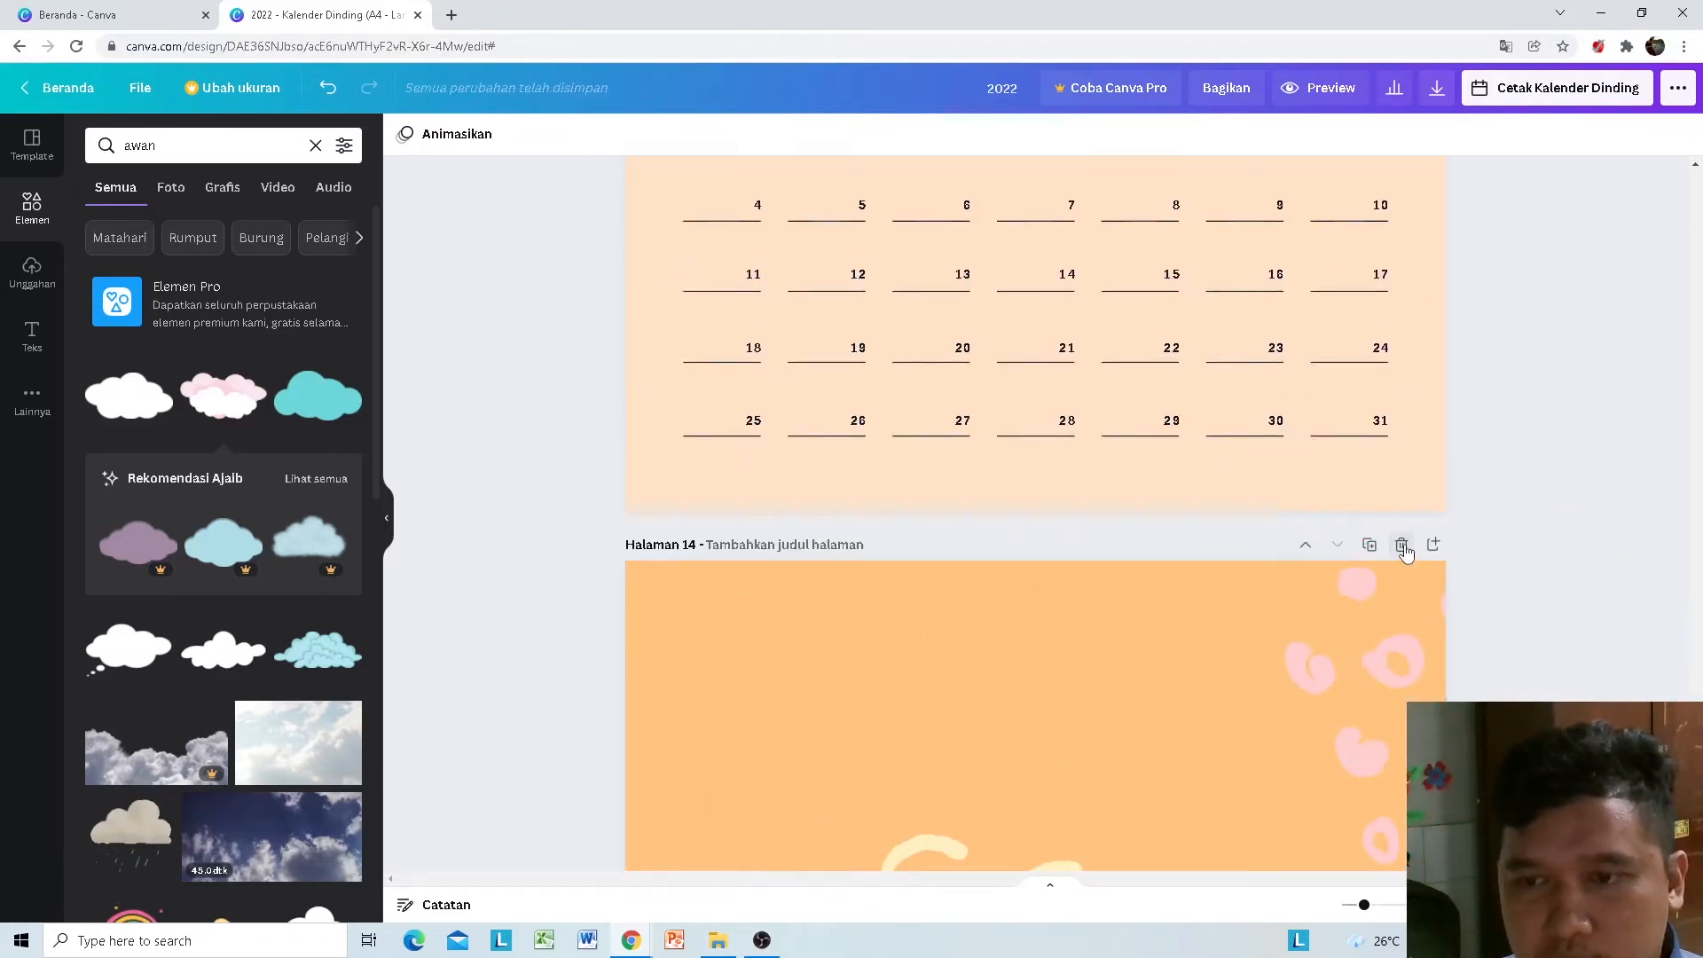
left_click(1402, 544)
Step: Return to the start of the calendar and review the cover and the January date page
scroll(1461, 568, "up", 20)
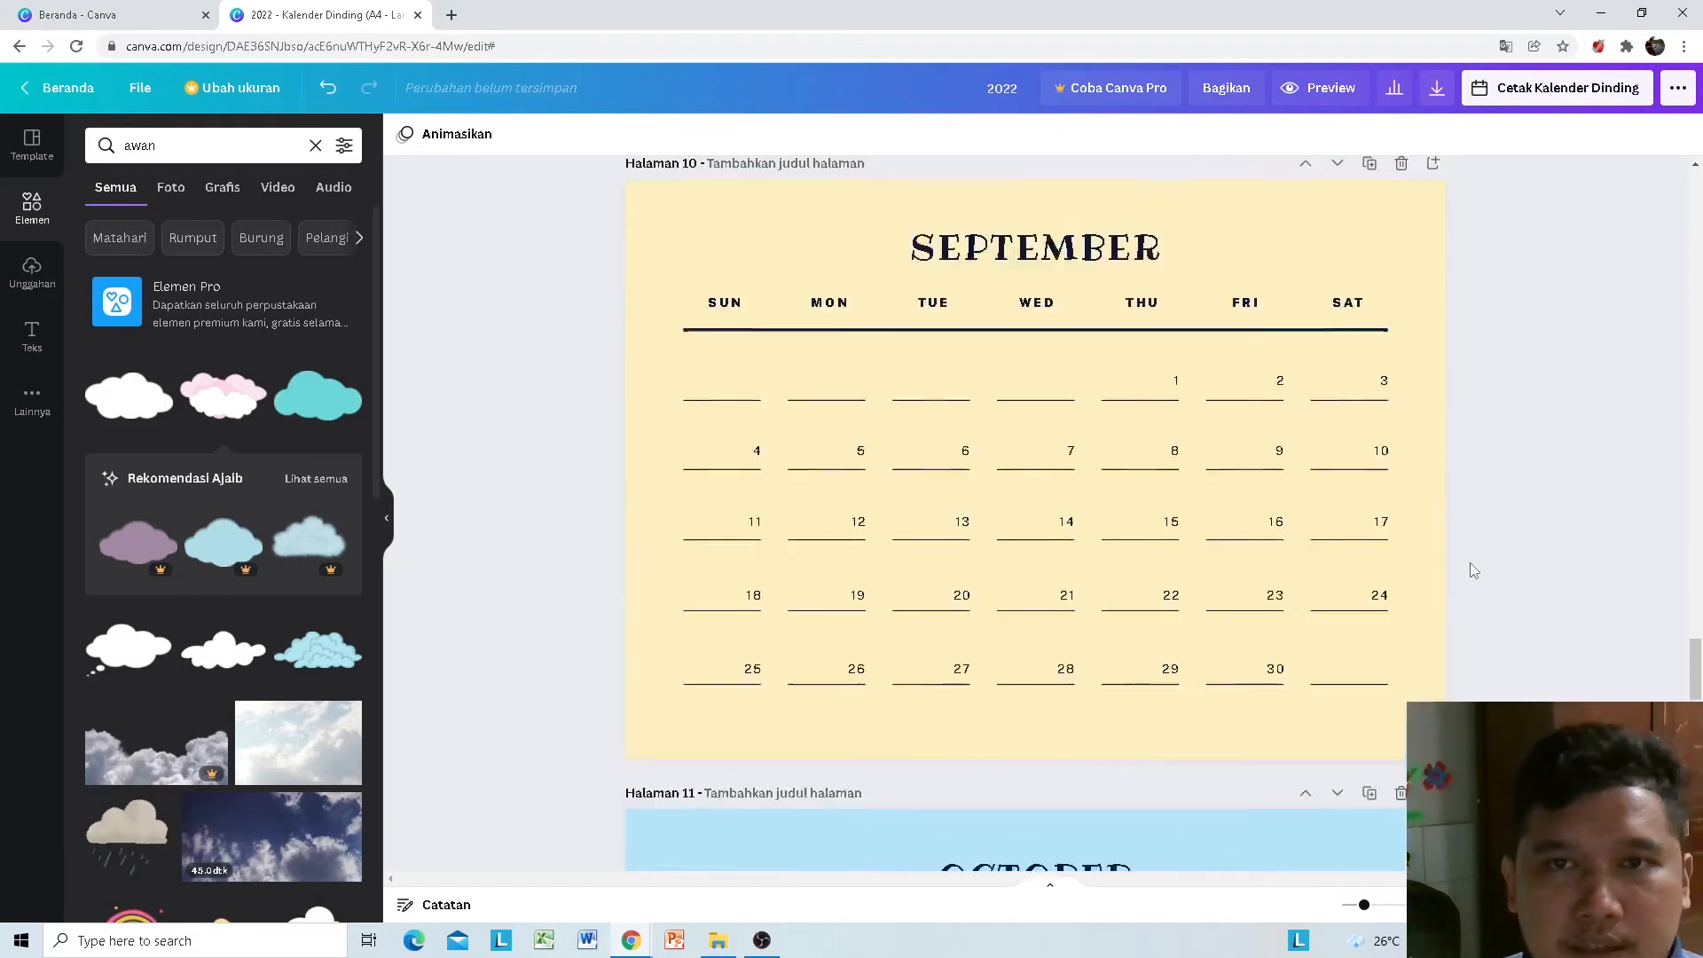
scroll(1490, 557, "up", 20)
left_click_drag(1683, 532, 1686, 209)
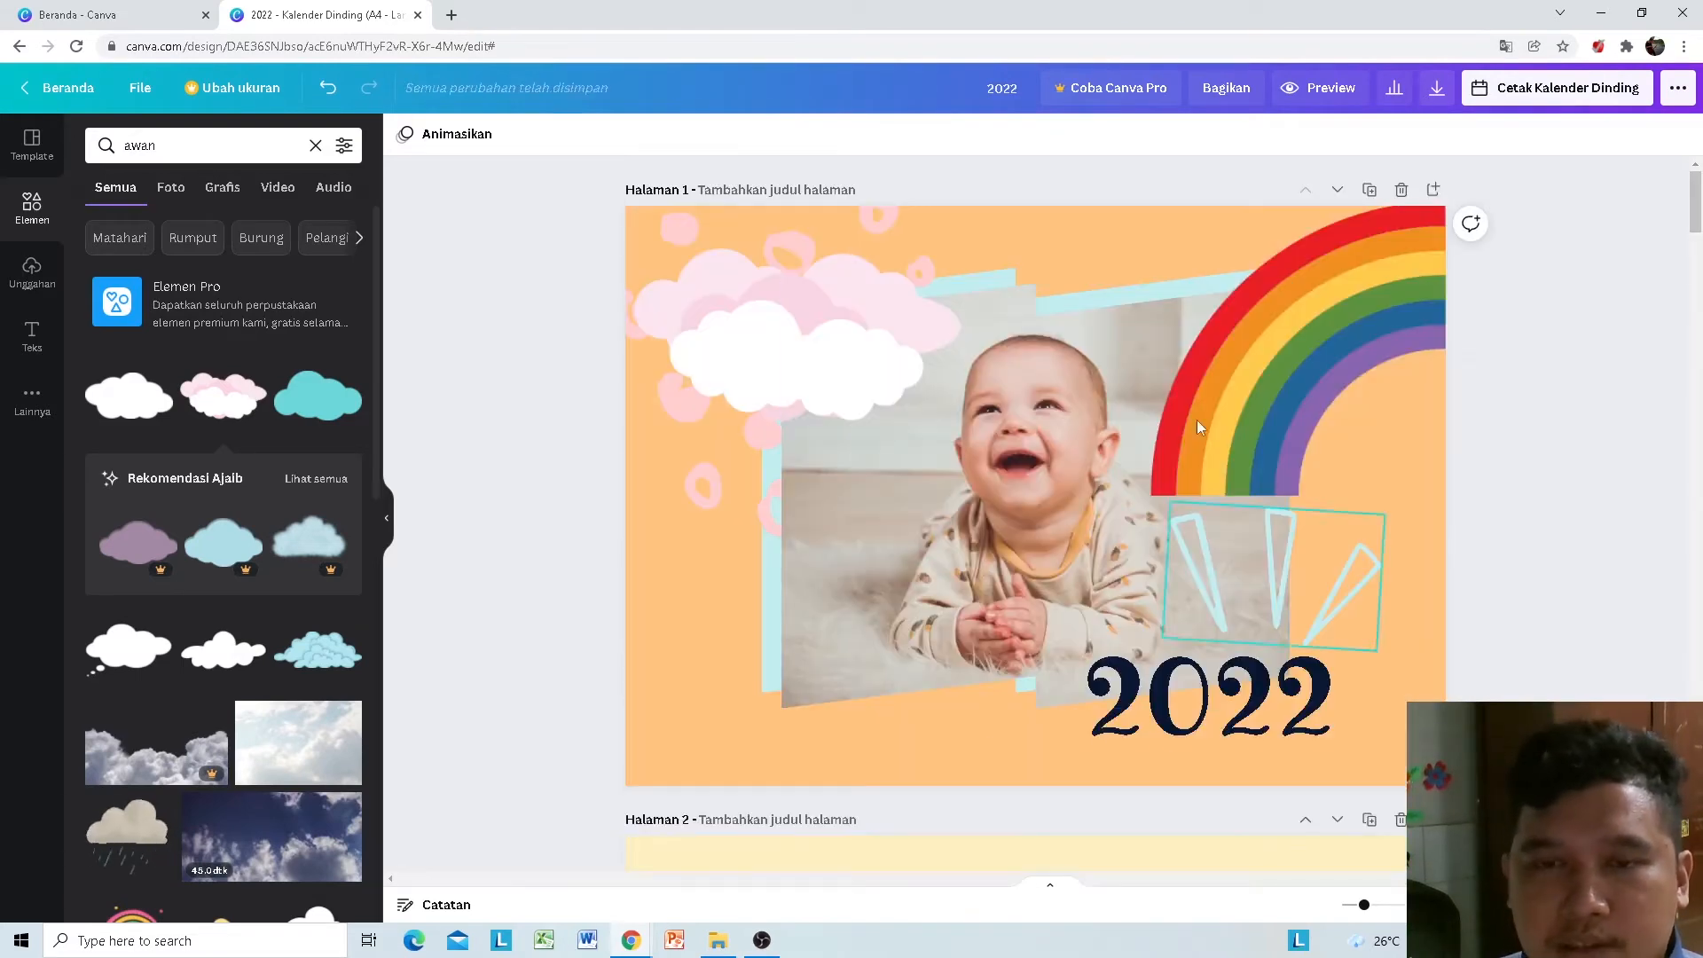
scroll(972, 509, "down", 8)
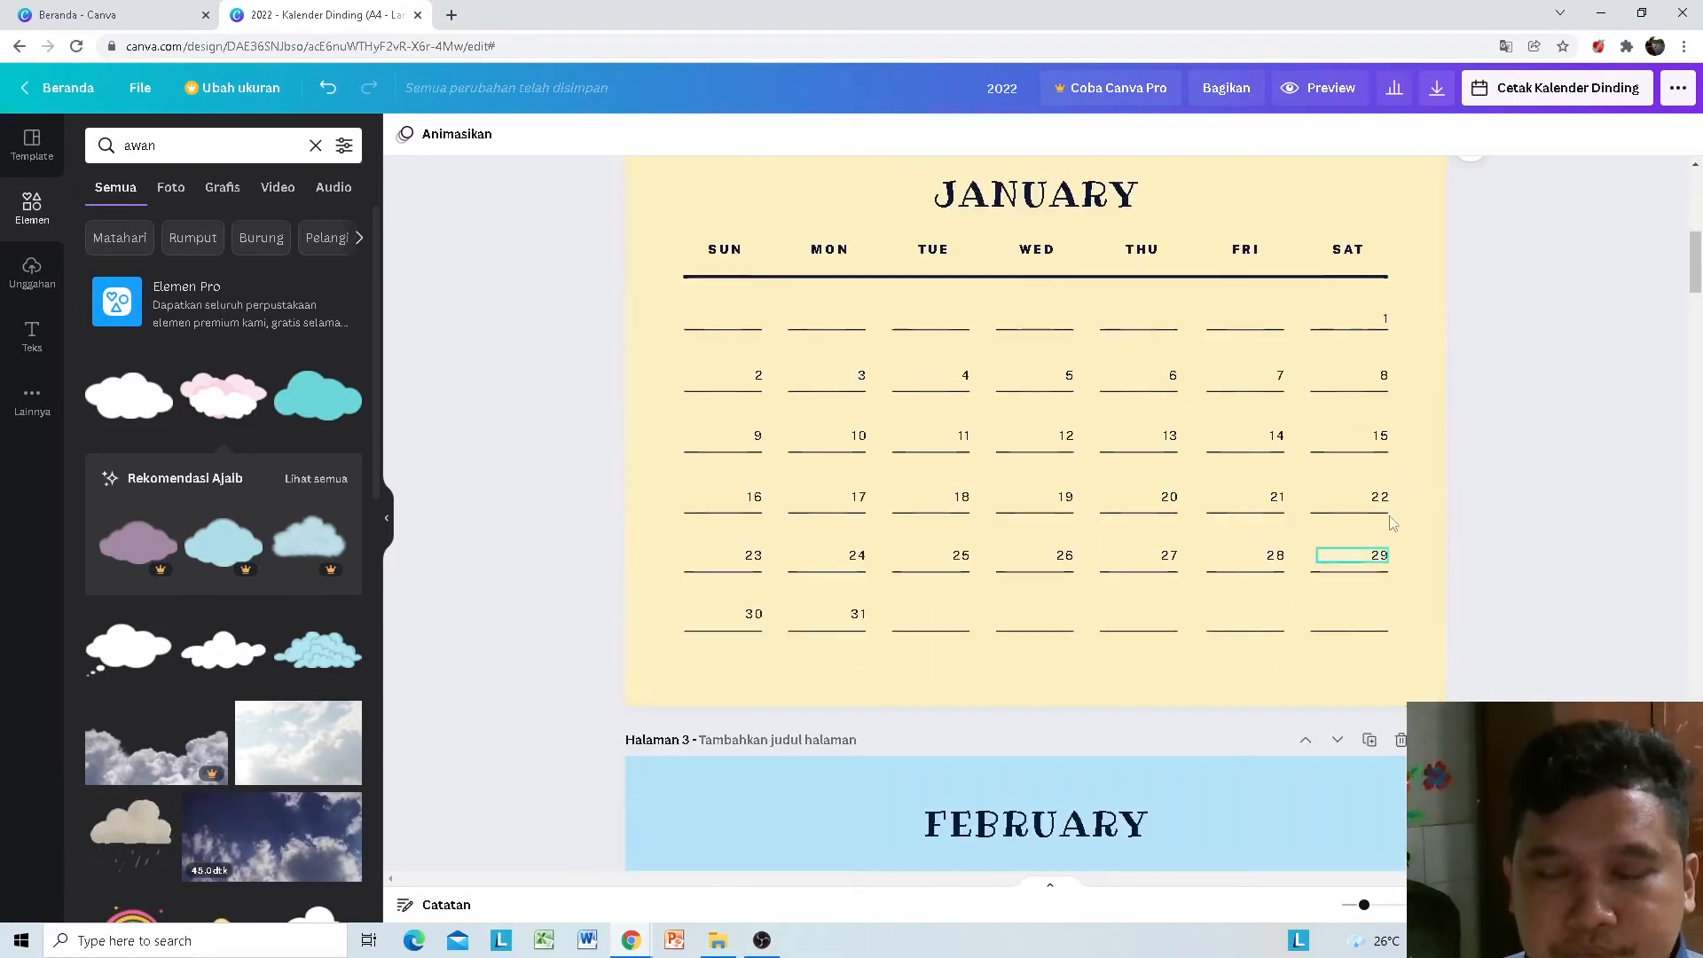
scroll(1490, 339, "up", 1)
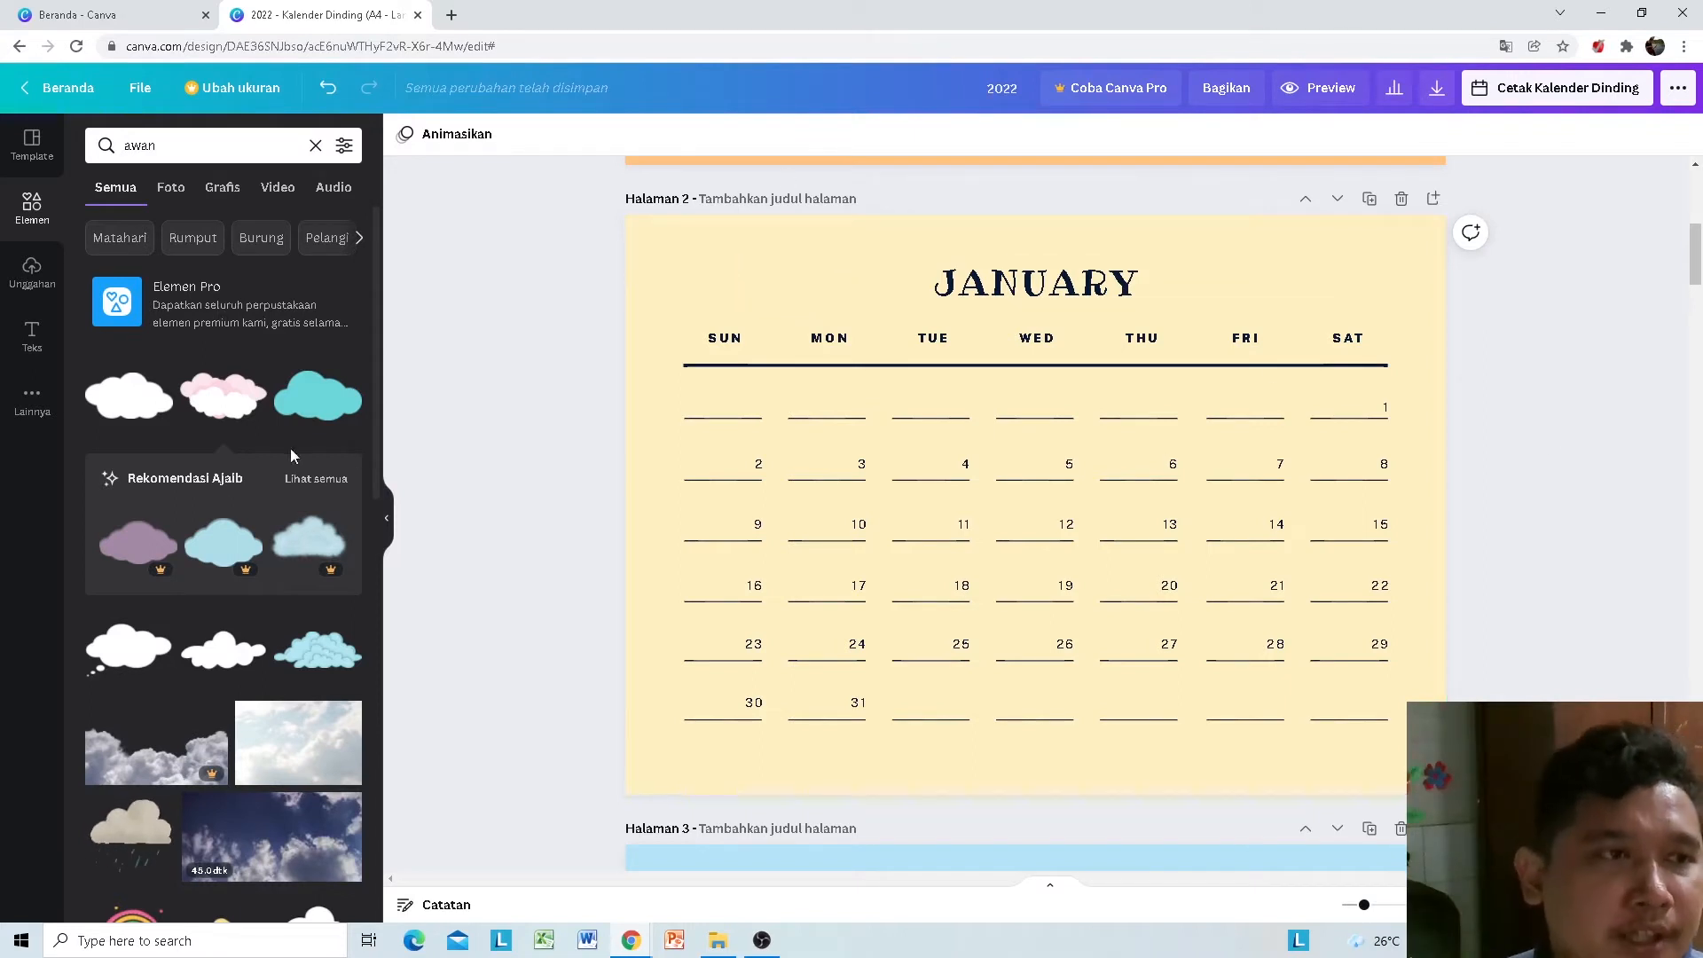
Step: Place the uploaded portrait with the red backdrop and blue shirt on the January page, enlarged over the THU to SAT columns
left_click(59, 294)
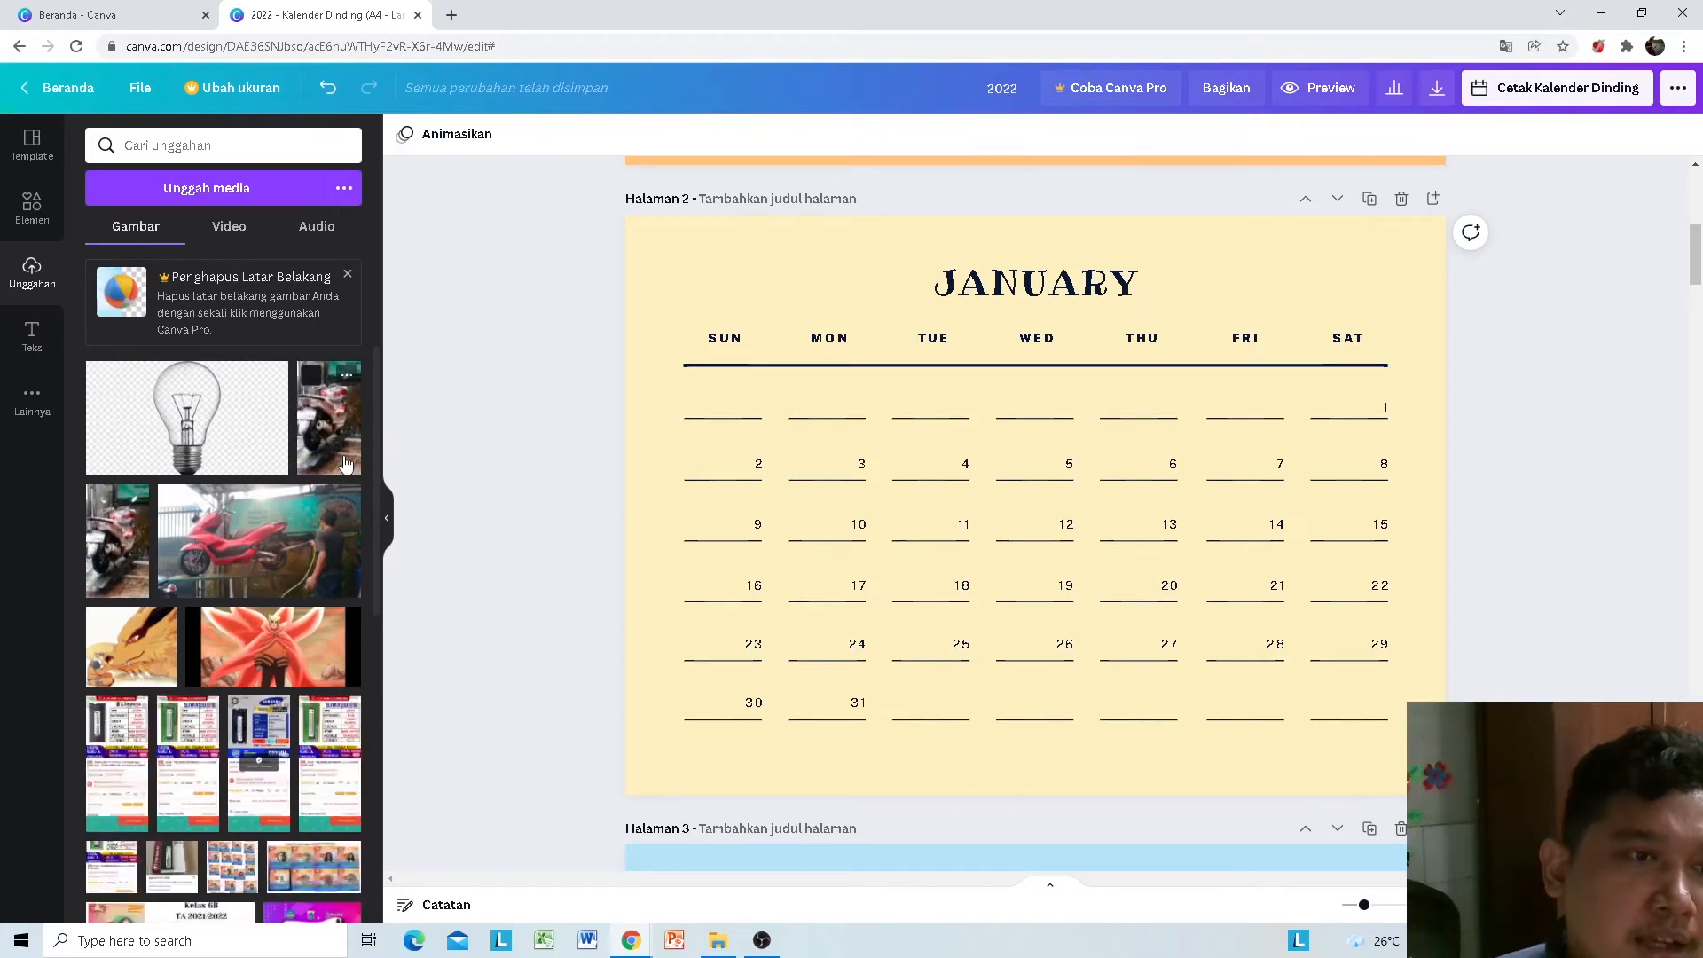
scroll(341, 465, "down", 2)
scroll(345, 462, "down", 5)
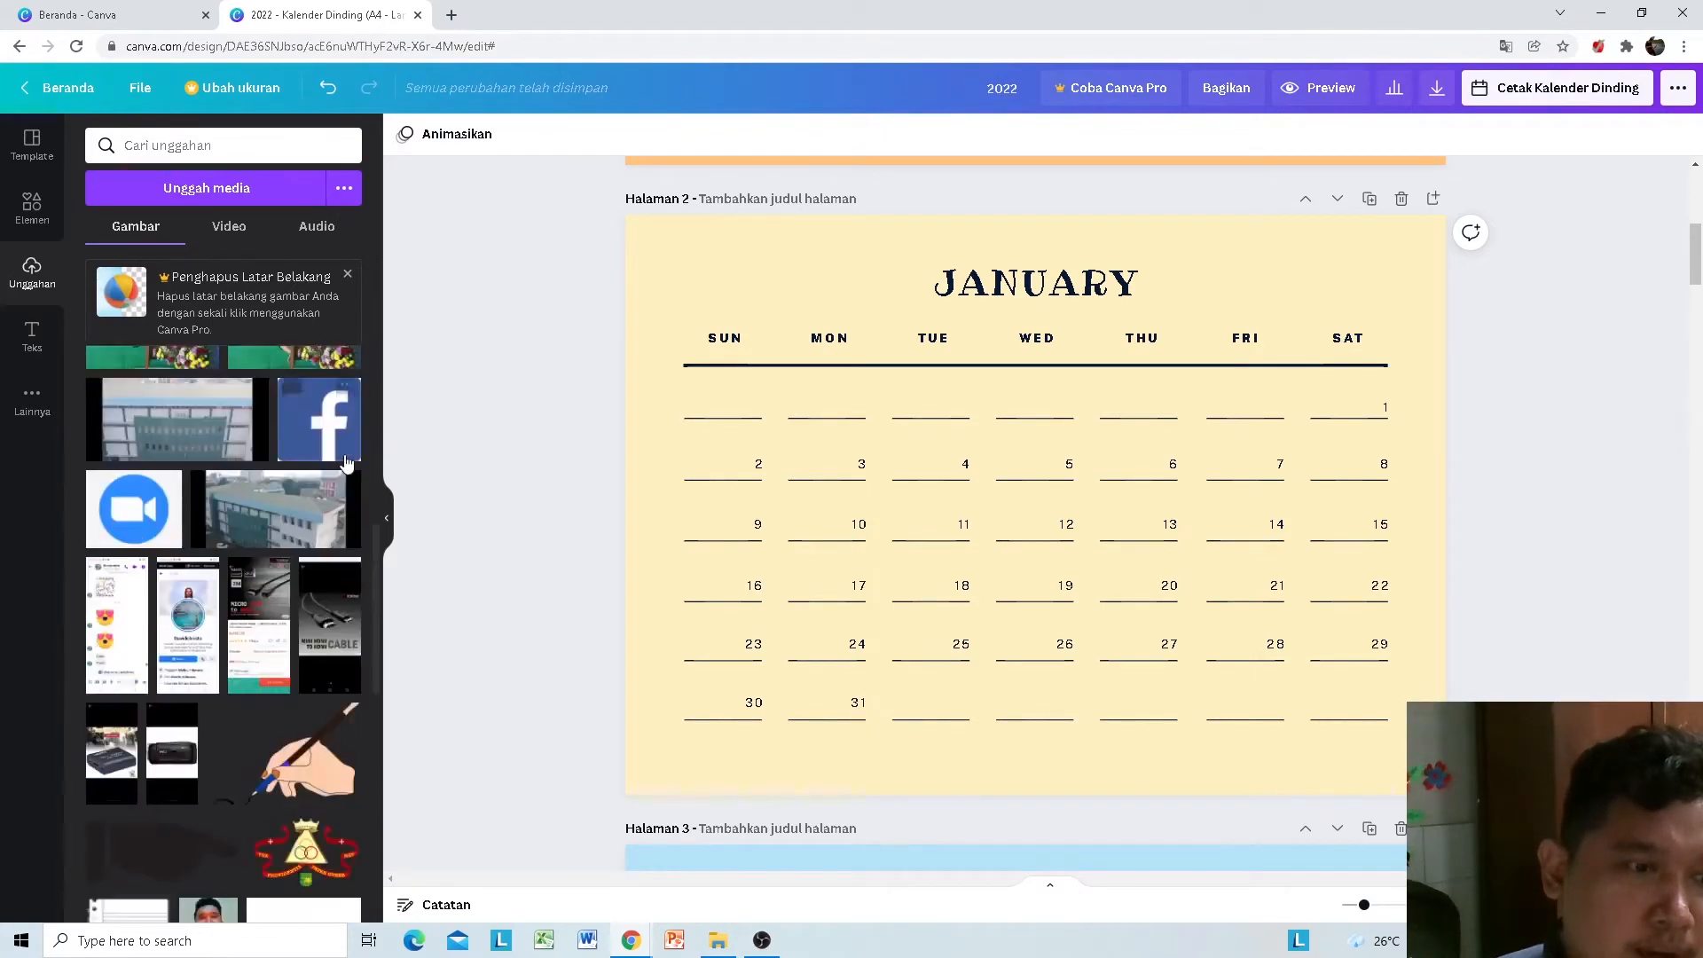
scroll(346, 462, "down", 5)
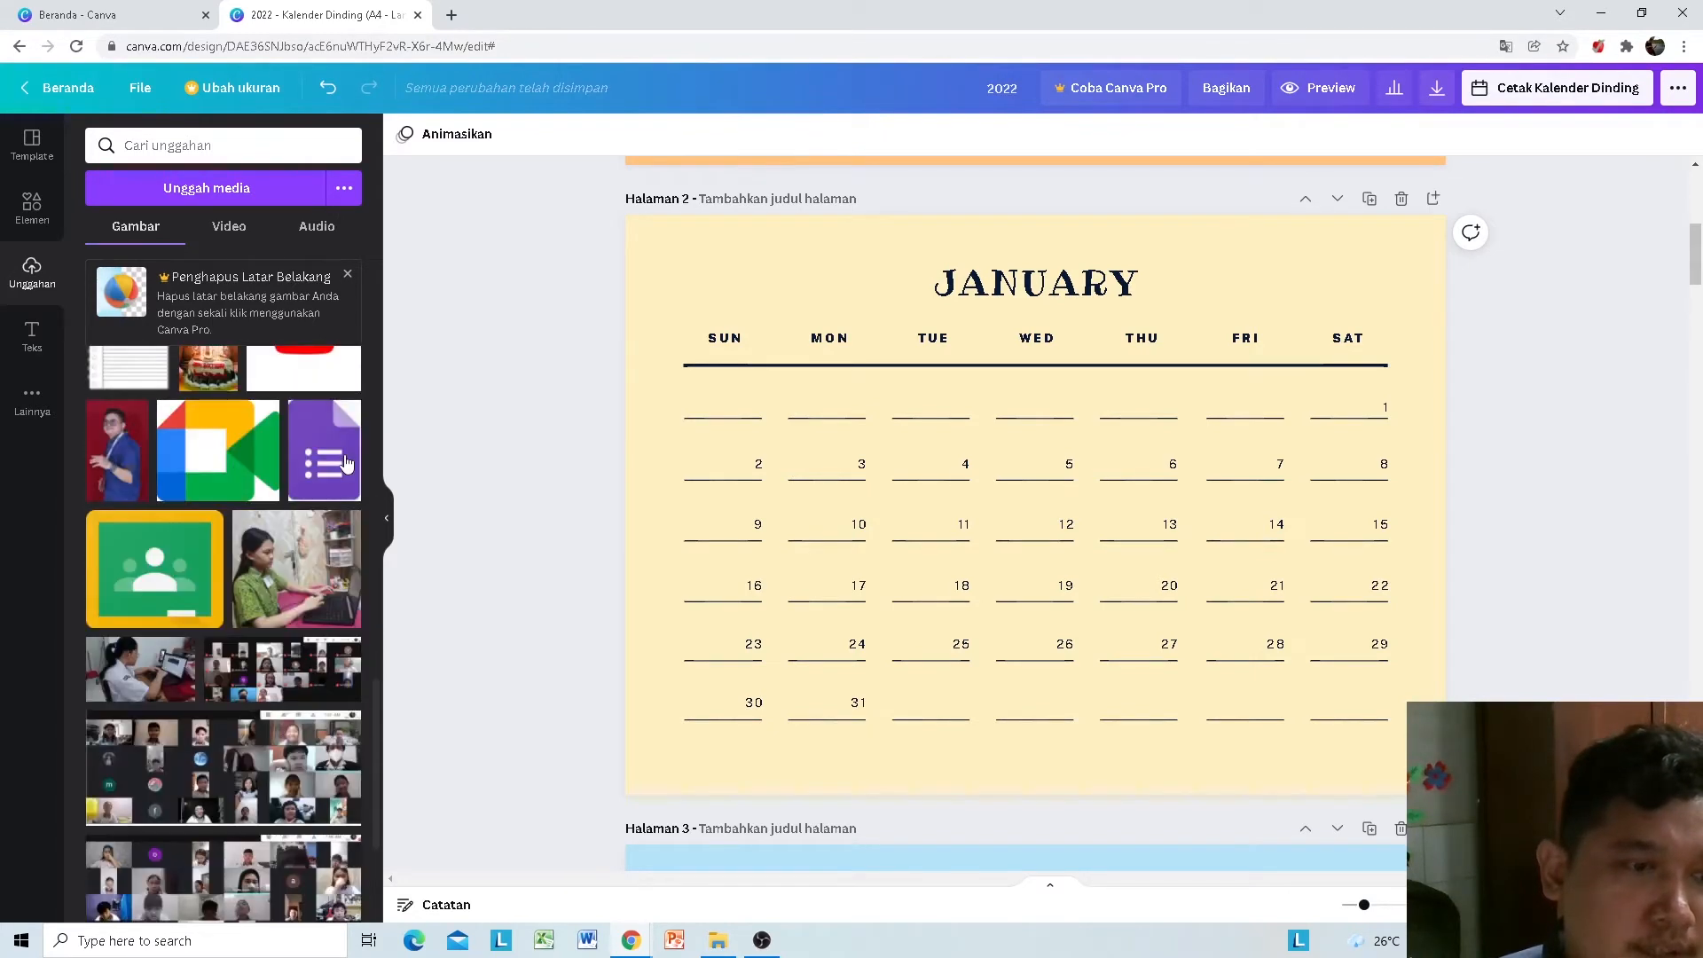
scroll(267, 523, "up", 3)
scroll(133, 630, "down", 3)
scroll(133, 629, "up", 2)
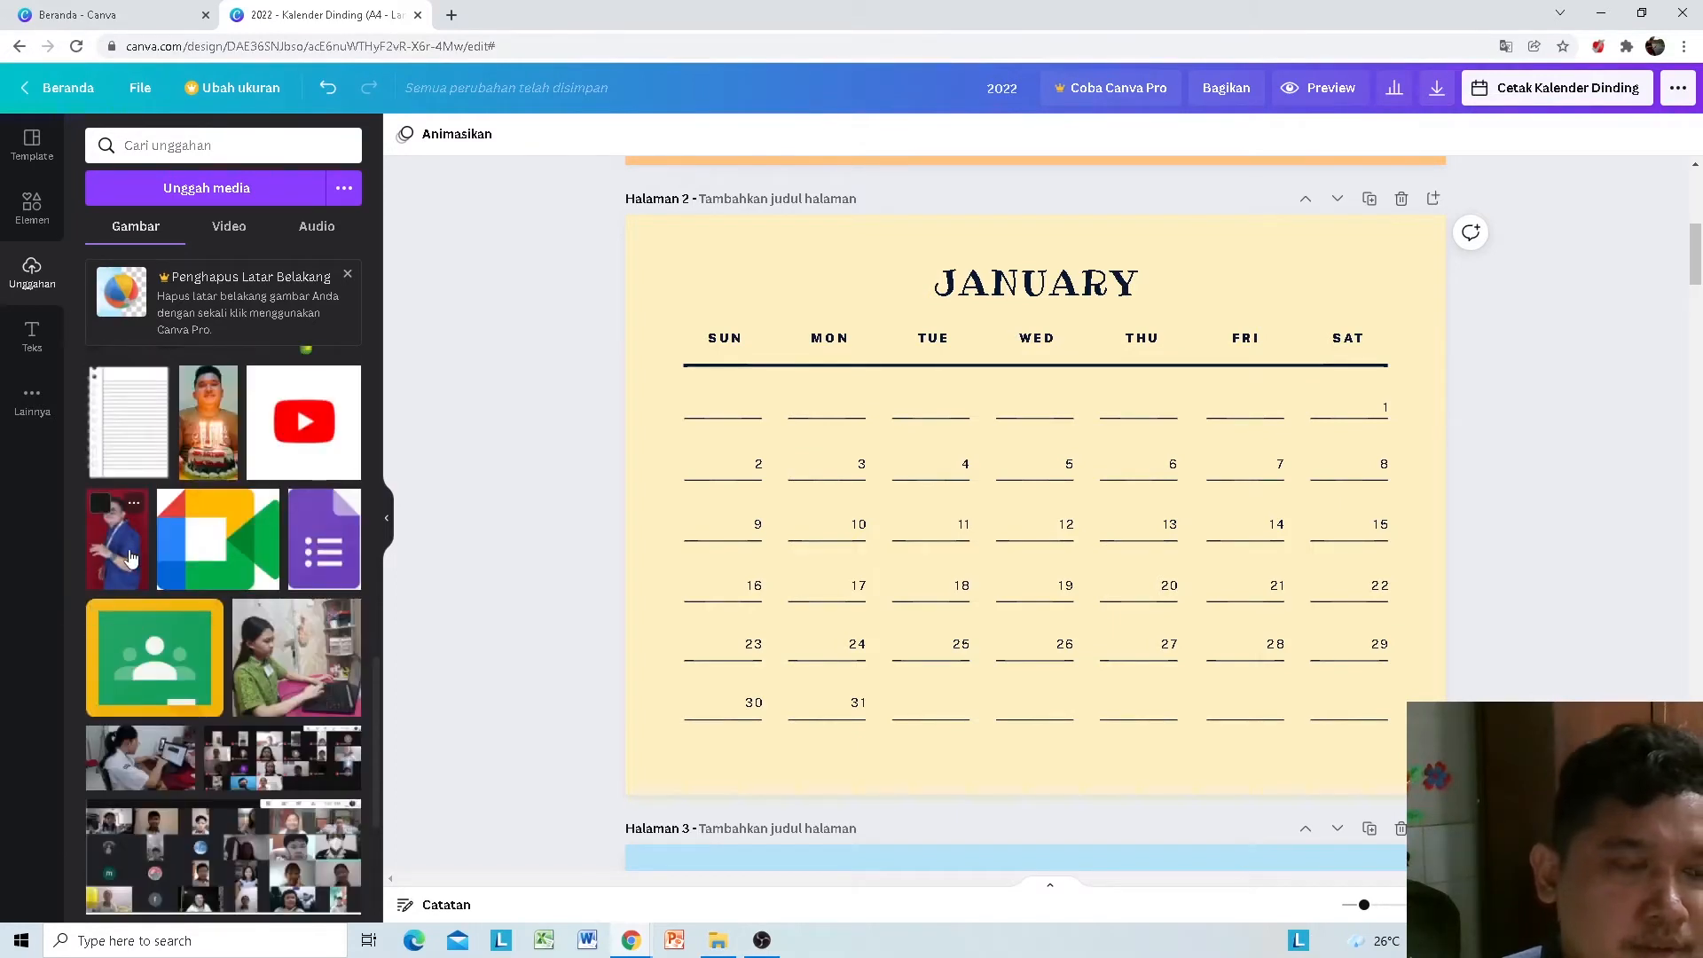
scroll(133, 630, "up", 1)
left_click_drag(142, 654, 1090, 369)
left_click_drag(1192, 300, 1227, 257)
left_click_drag(1190, 331, 1309, 332)
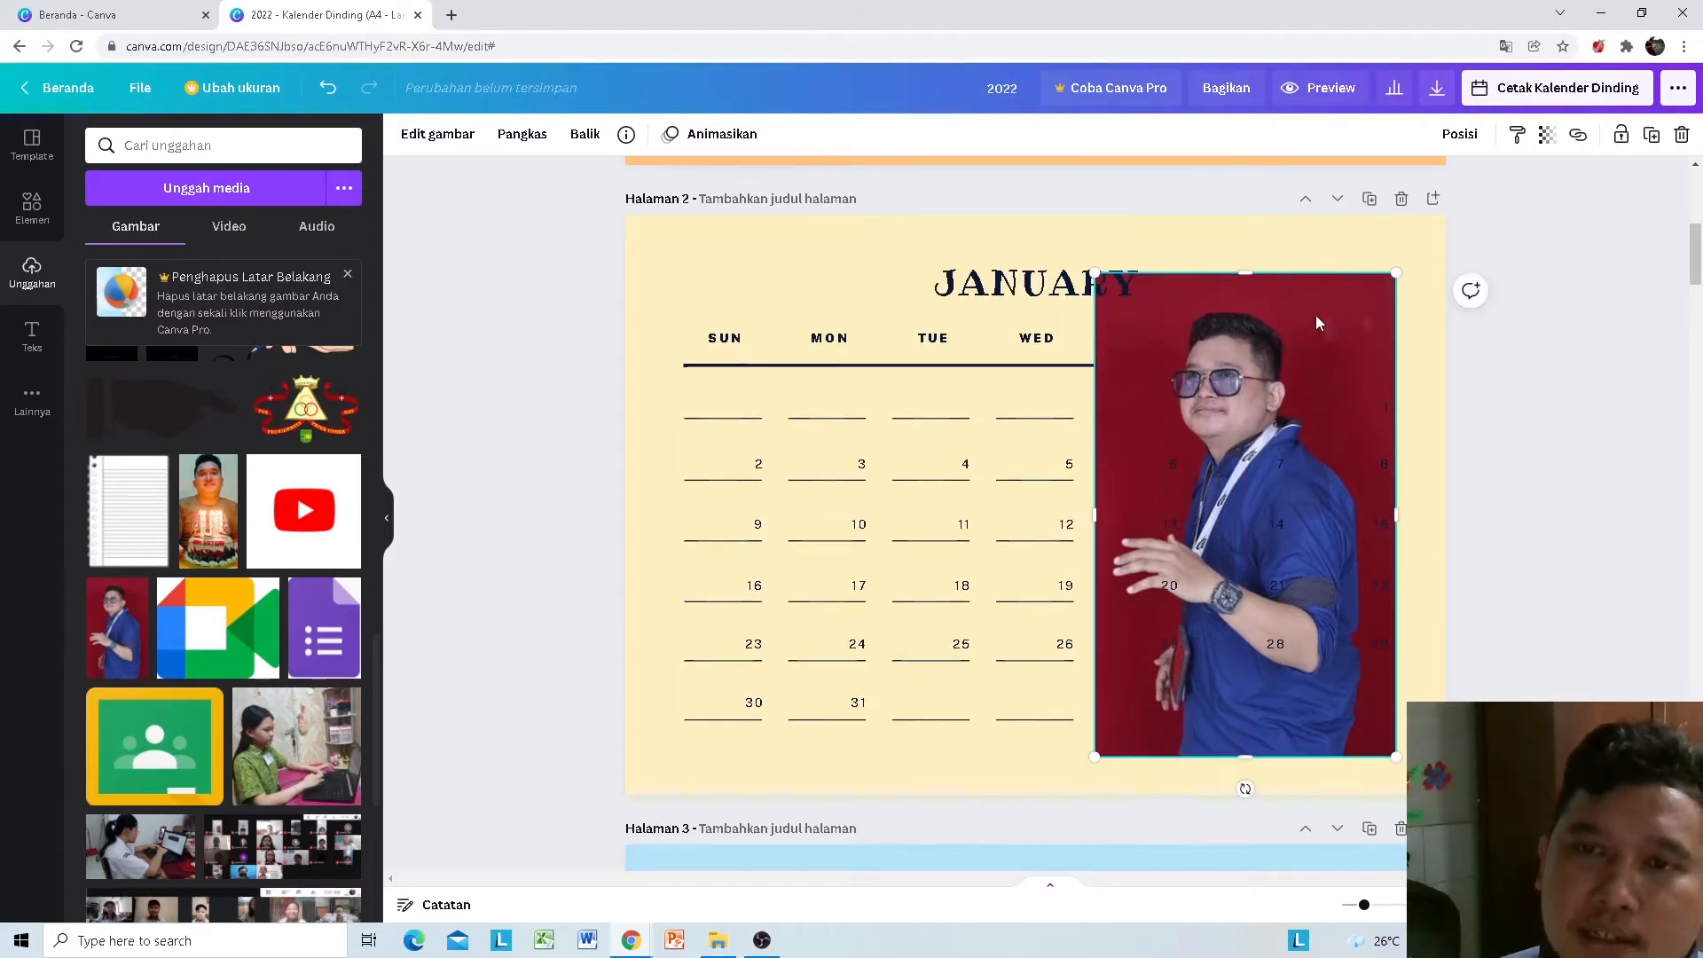
Step: Send the portrait photo to the back so it lies behind the January title, dates and lines
left_click(1459, 135)
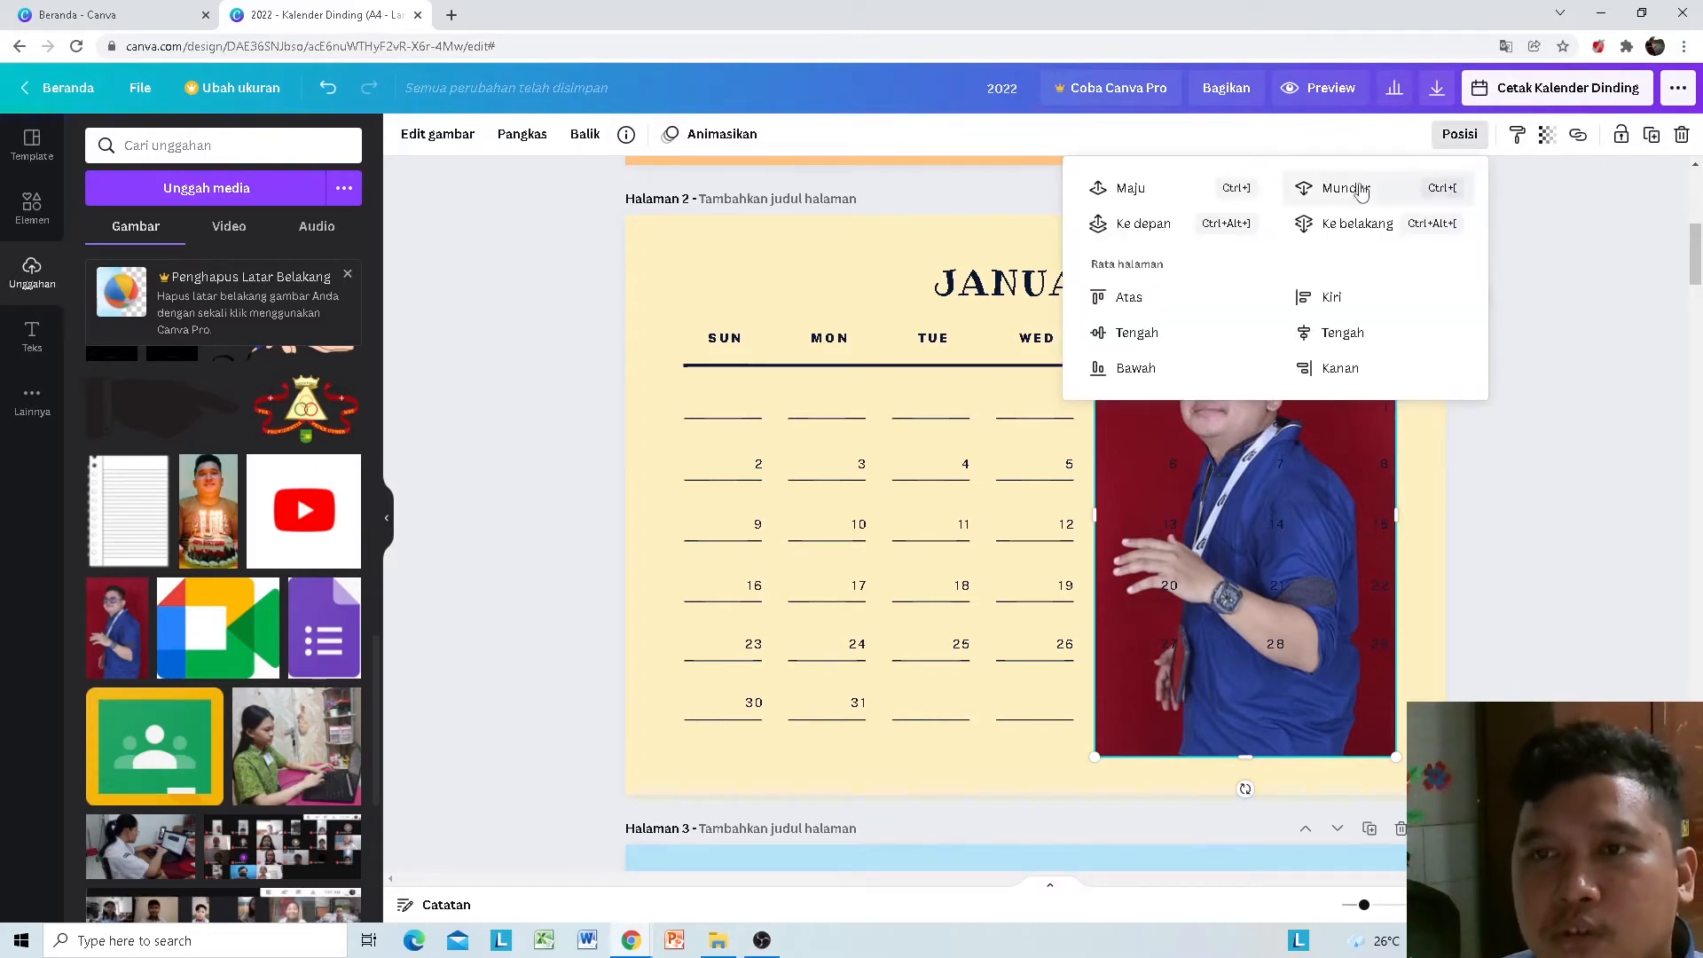
left_click(1359, 190)
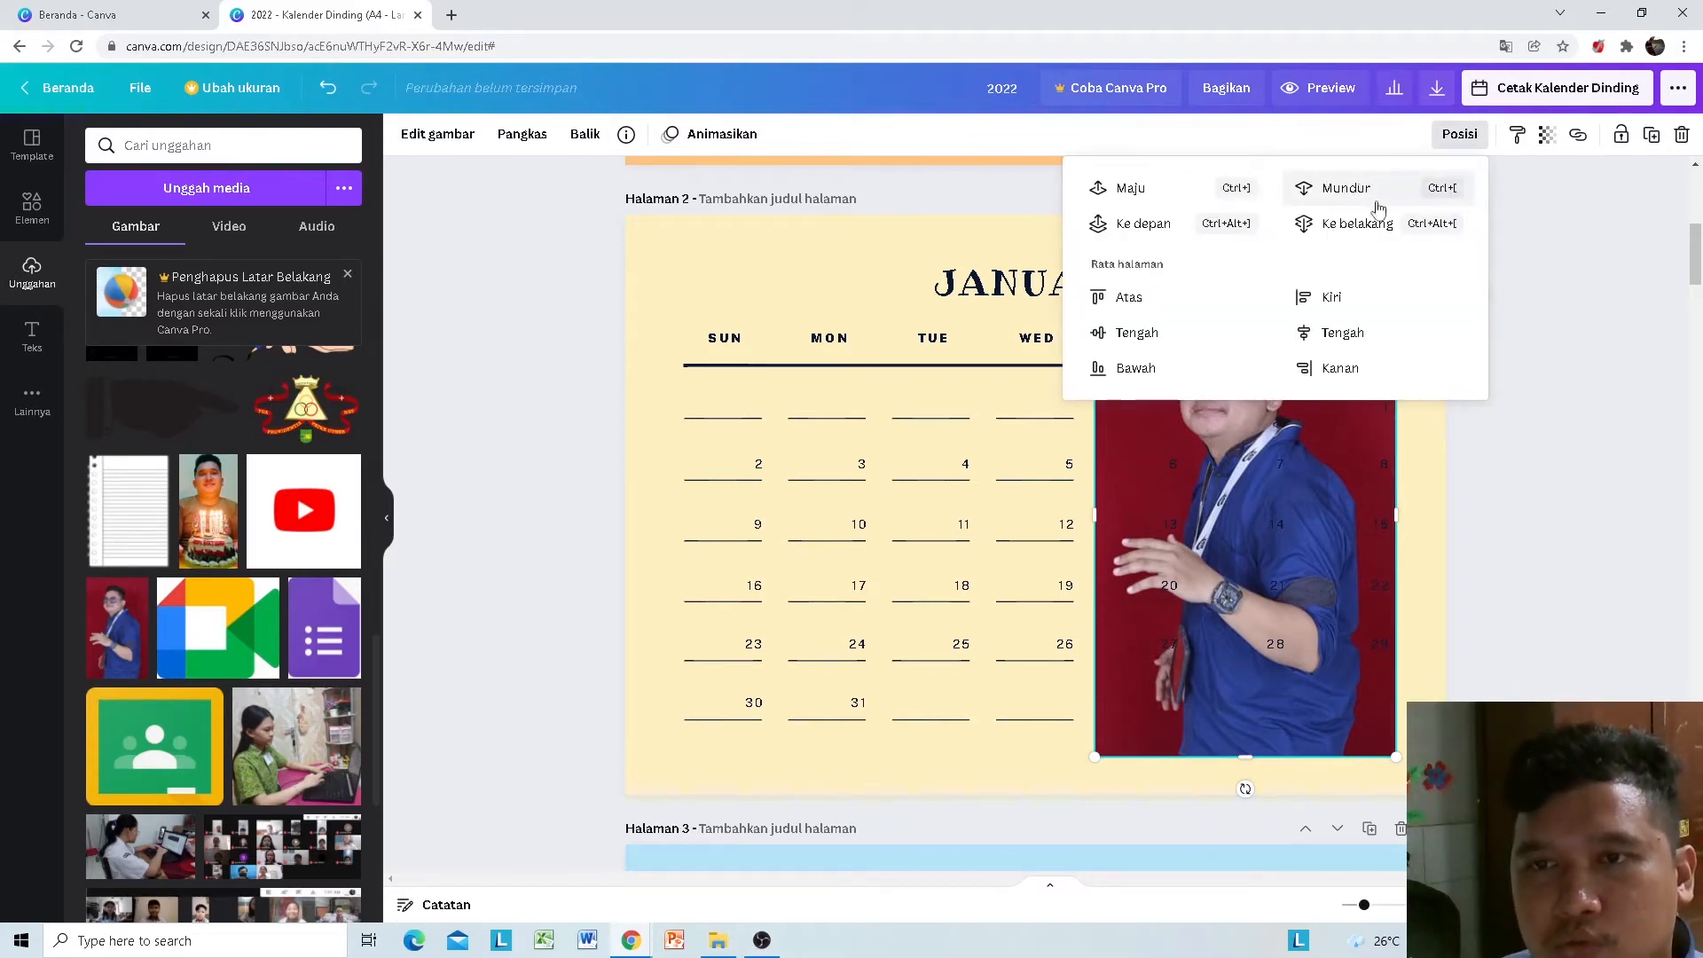
left_click(1311, 195)
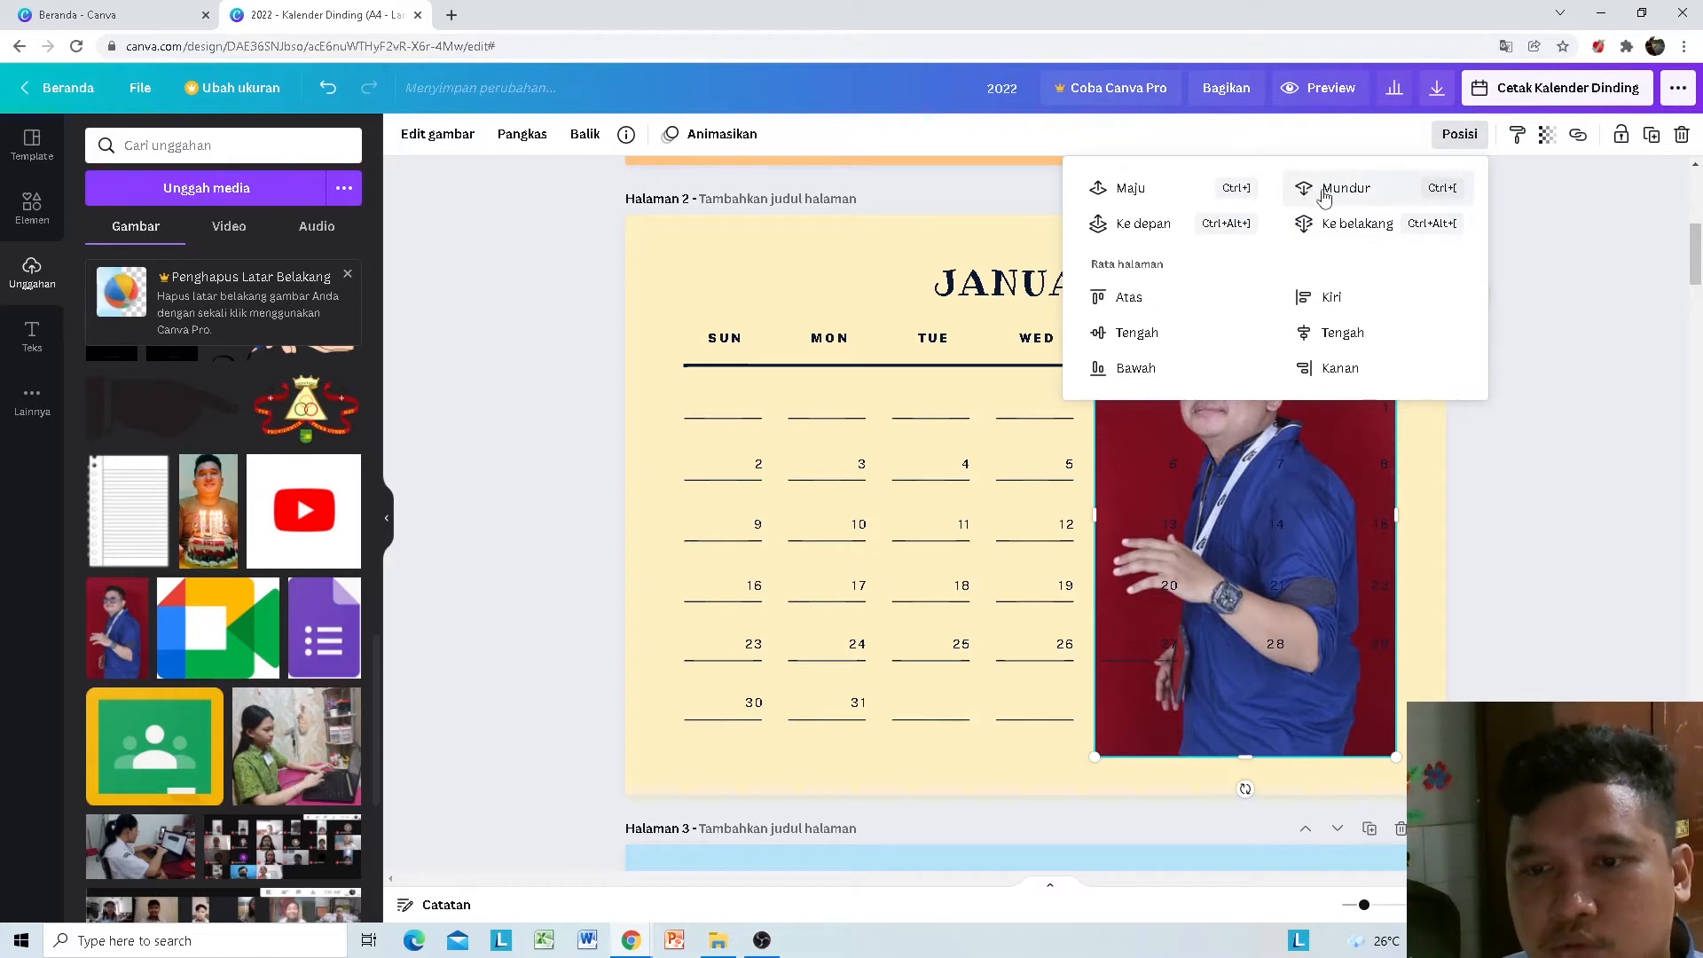
left_click(1325, 196)
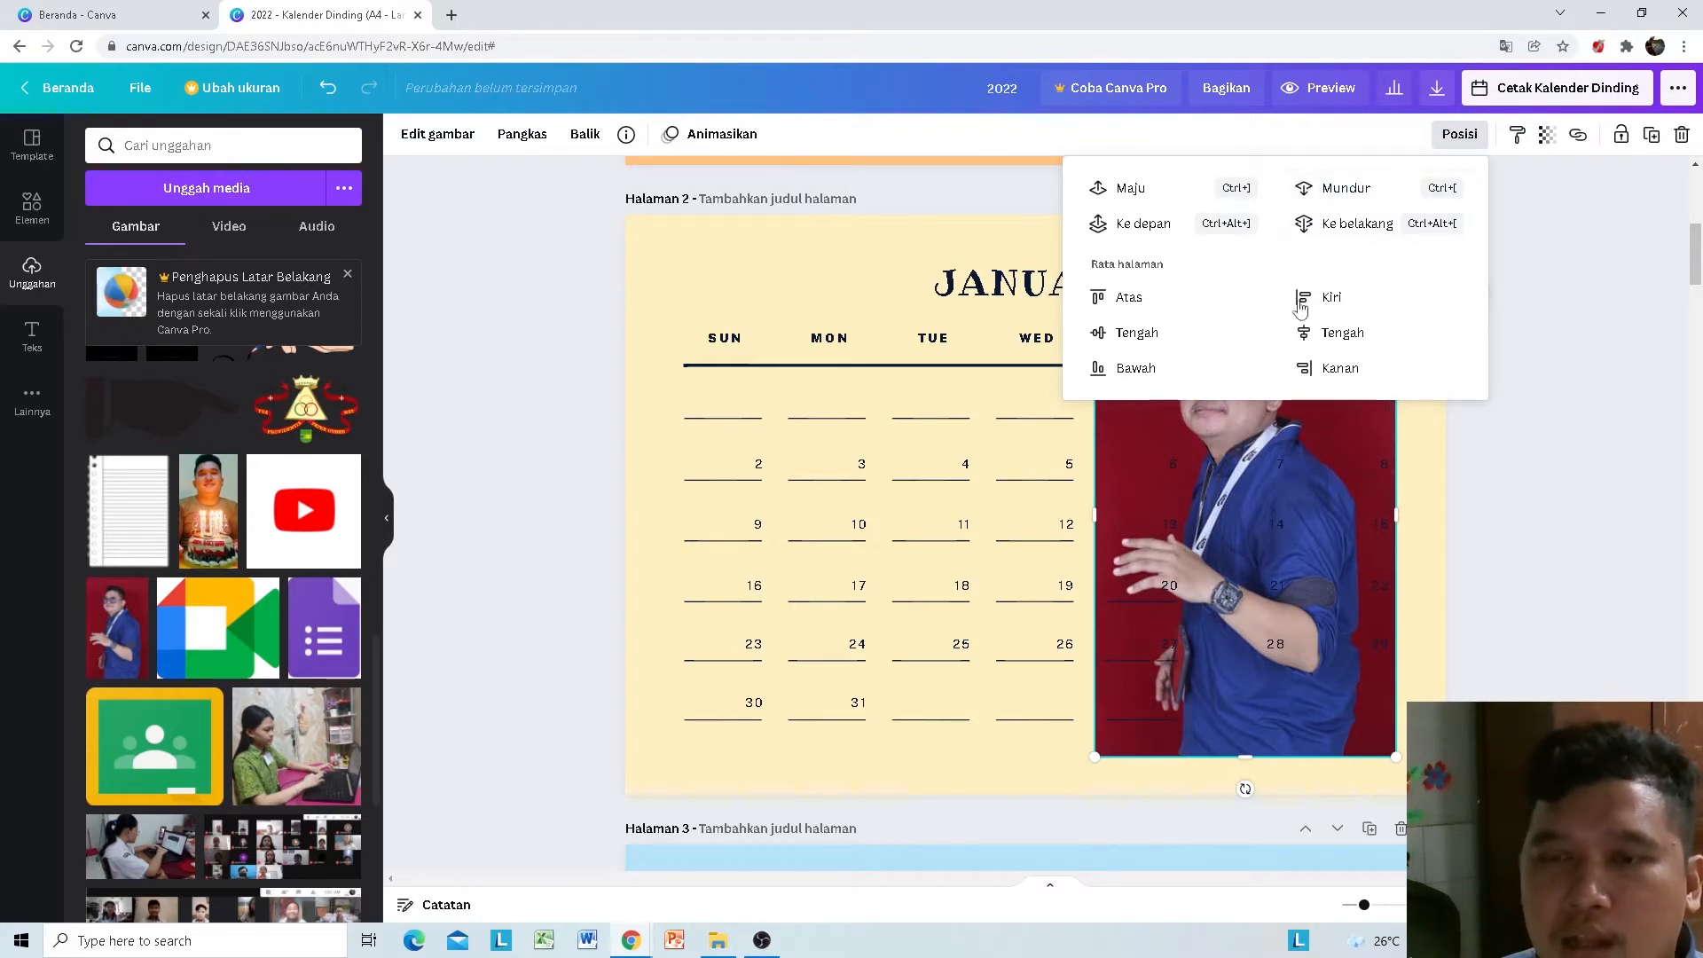
left_click(1362, 232)
left_click(1585, 460)
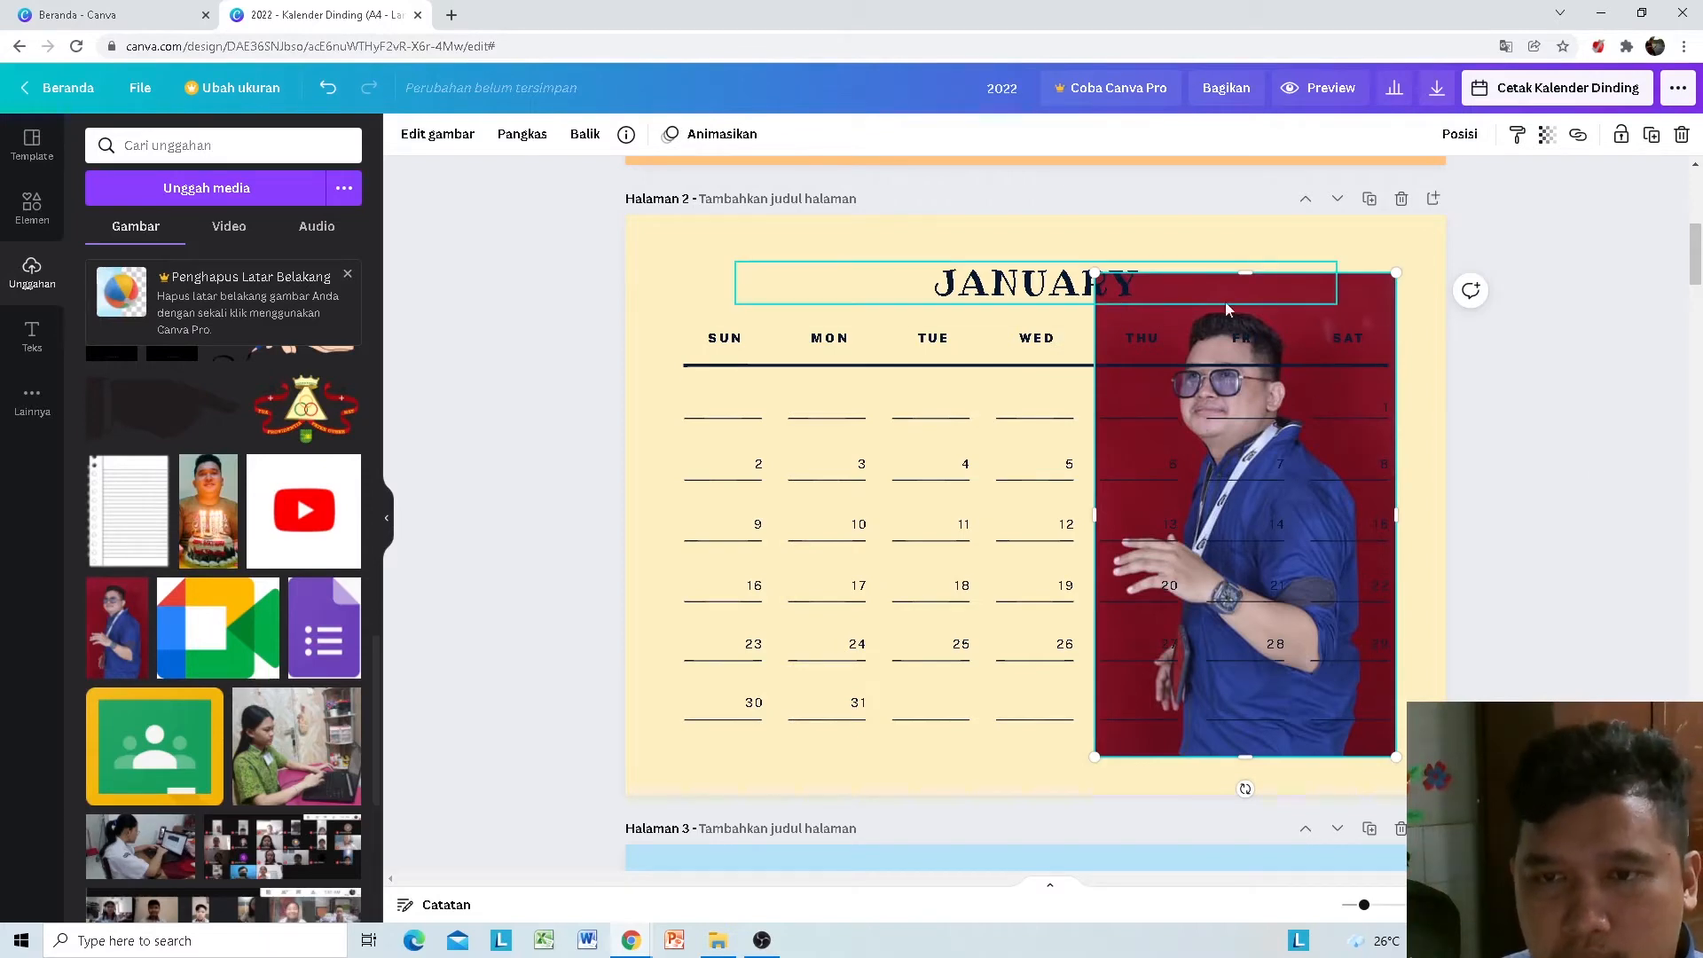
Step: Enlarge and reposition the portrait photo so it spans nearly the full width of the January page behind the whole date grid
left_click(1330, 299)
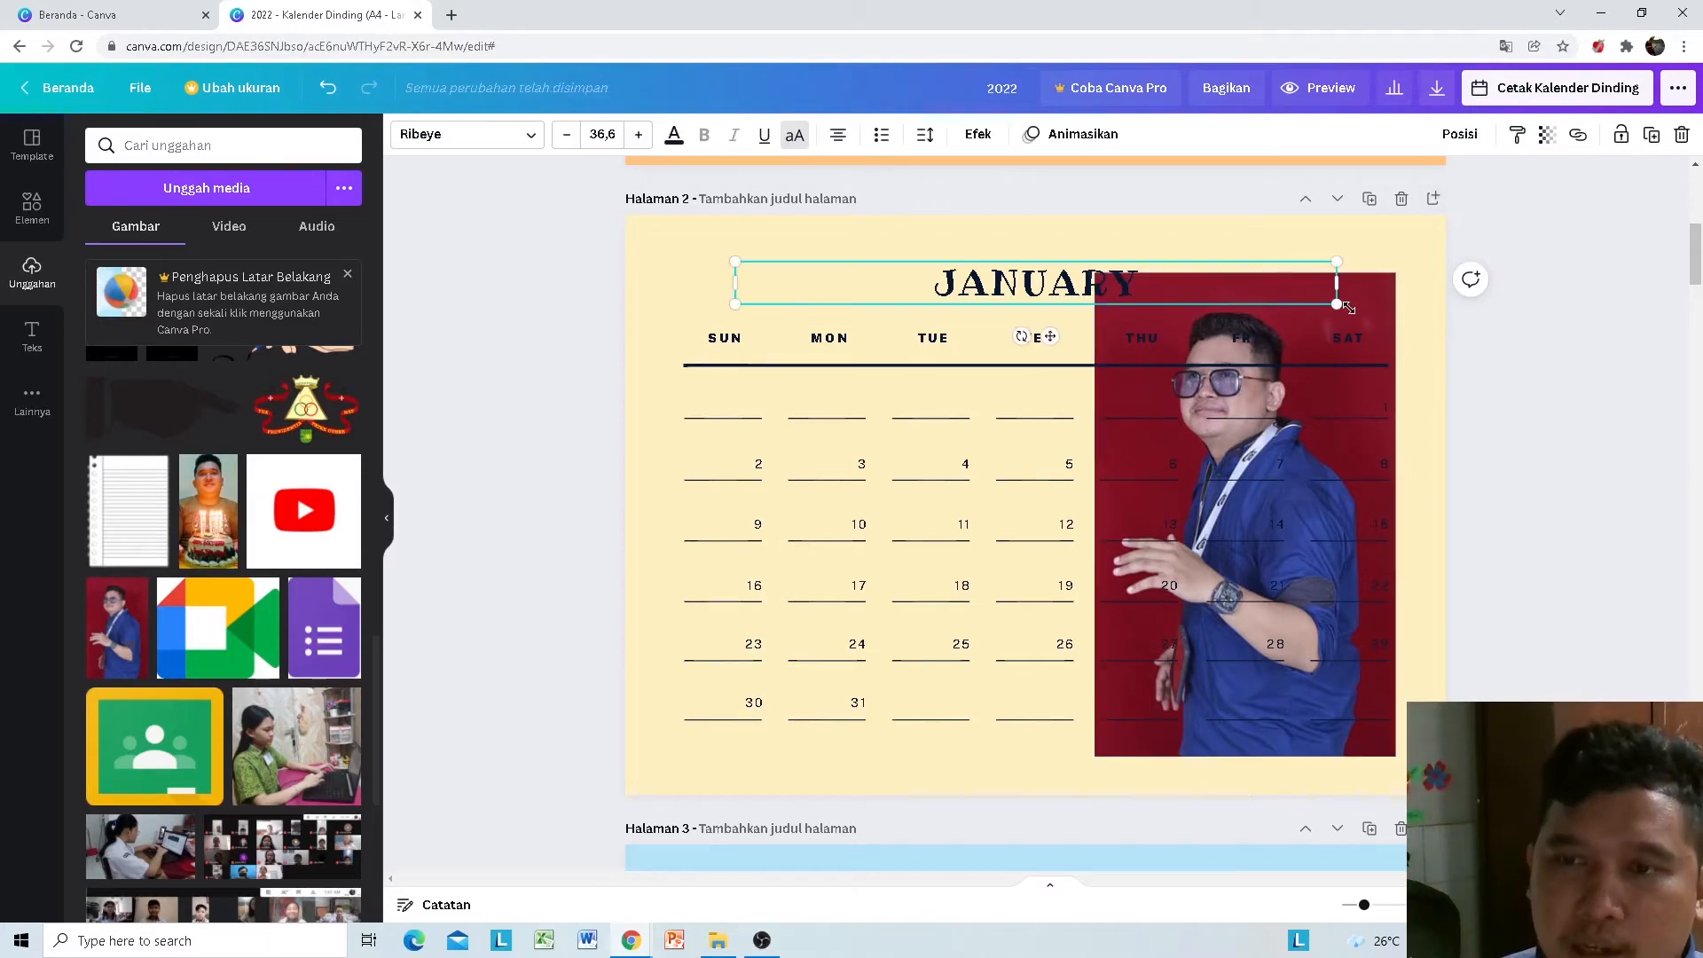
left_click(1372, 734)
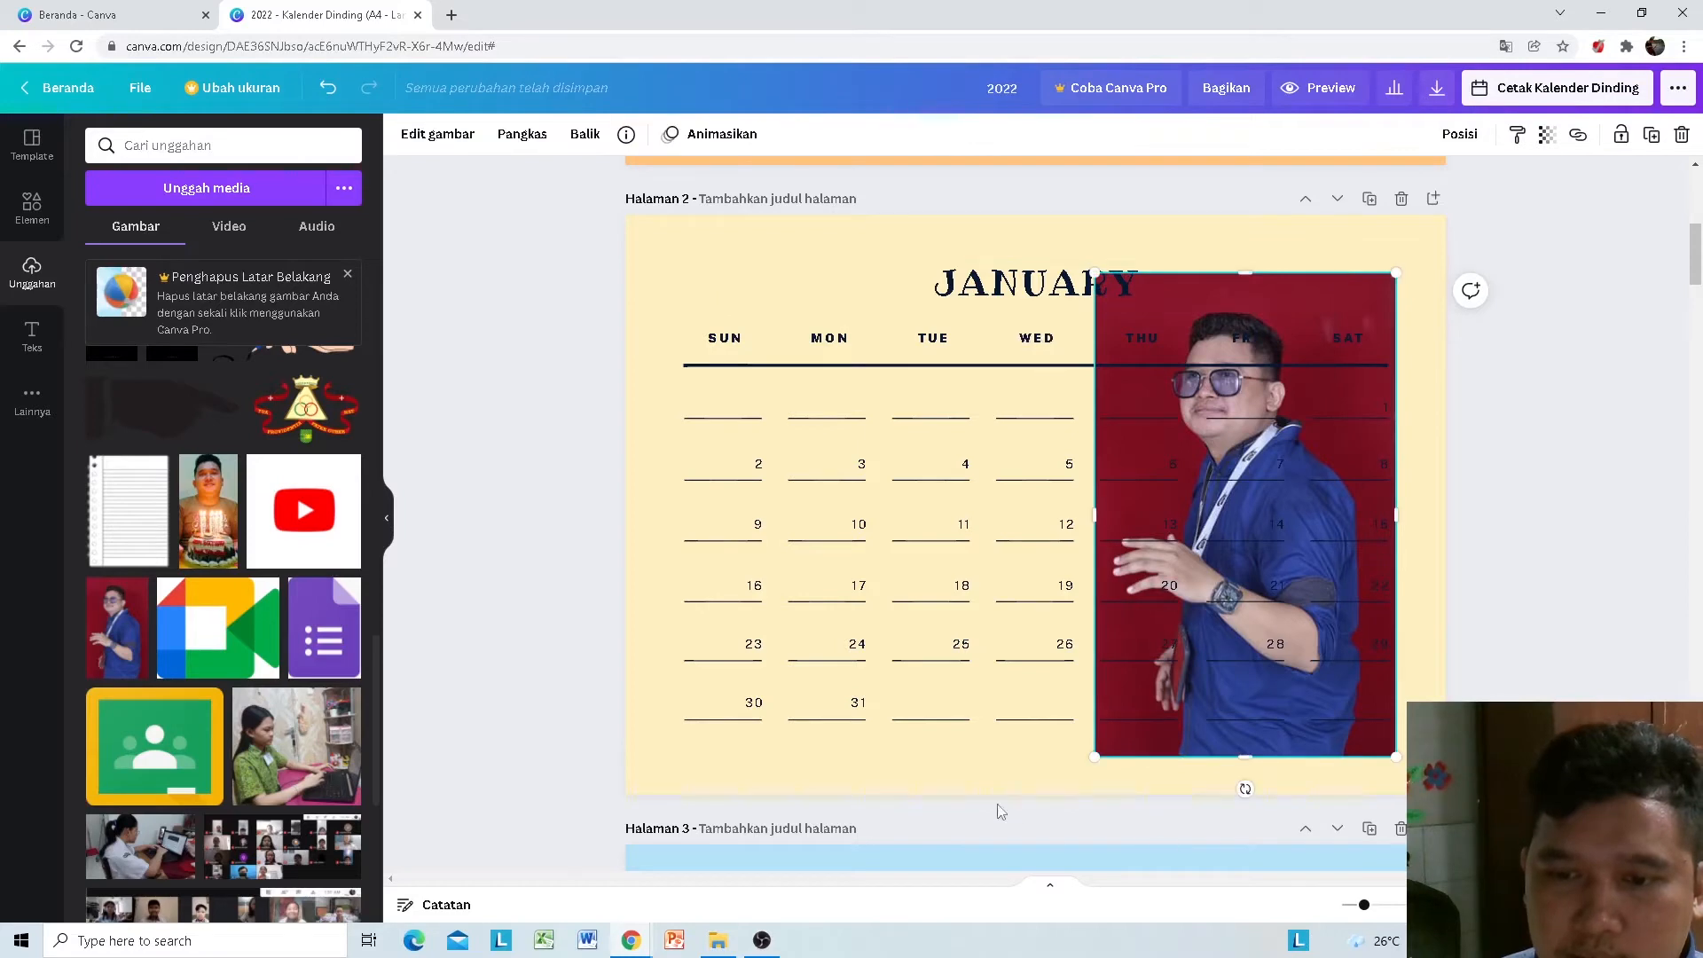
left_click_drag(1019, 792, 133, 887)
left_click_drag(705, 273, 615, 265)
left_click_drag(1352, 260, 1349, 254)
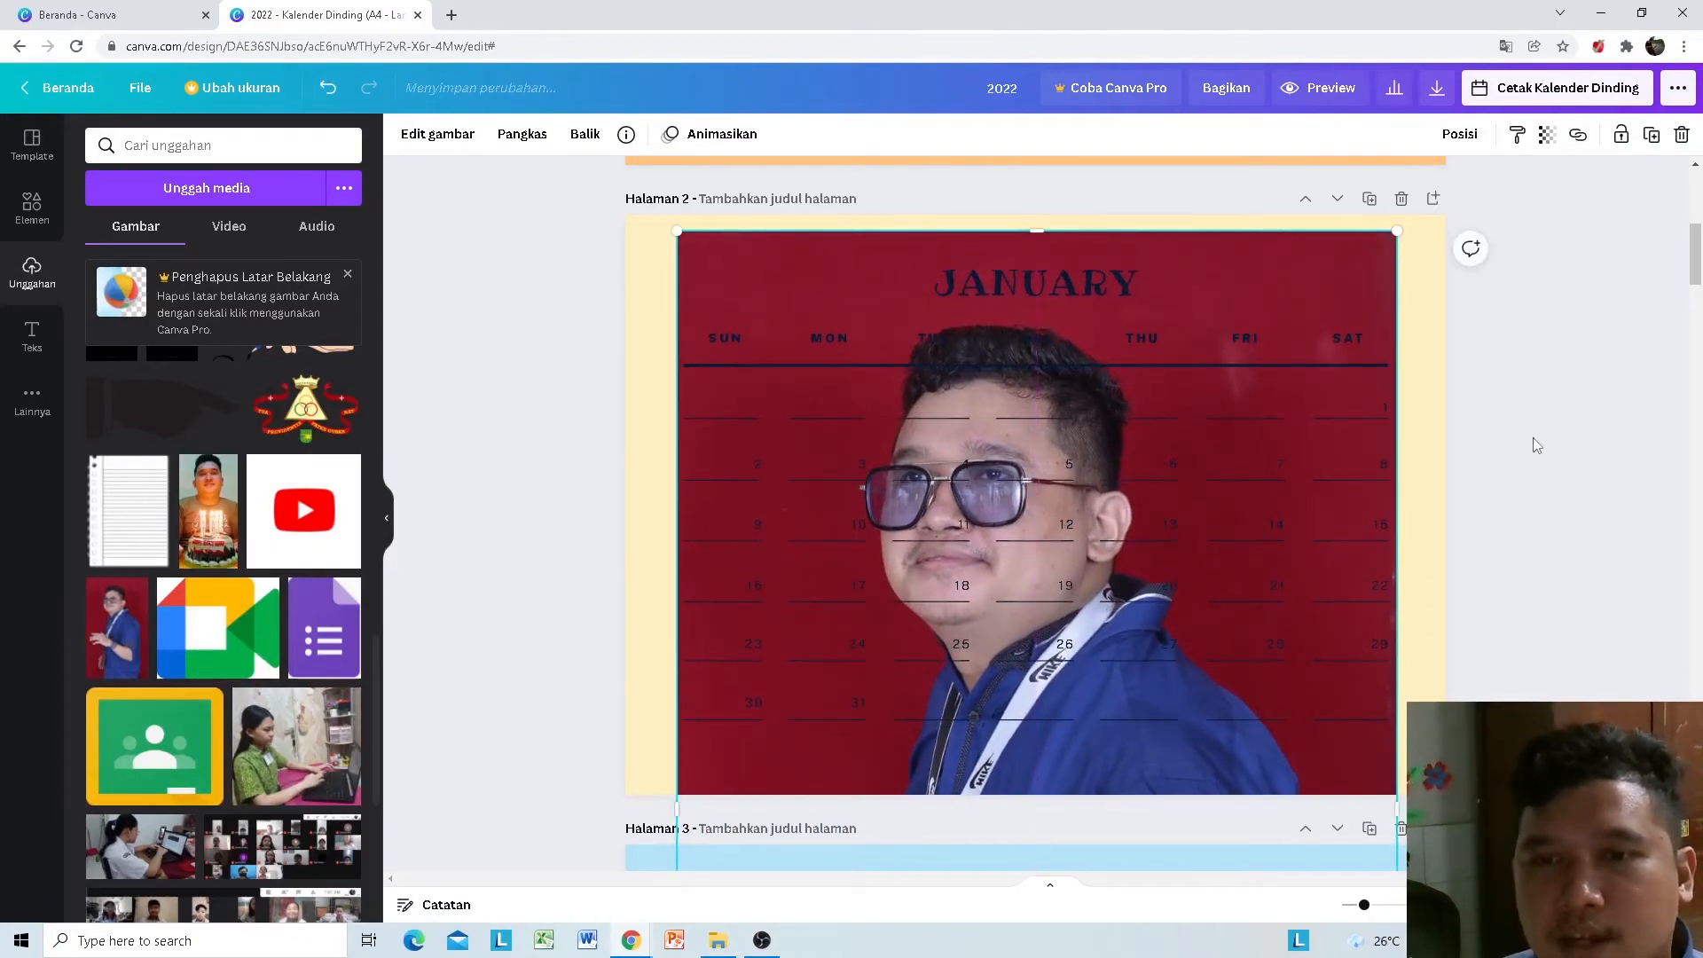
left_click(1539, 444)
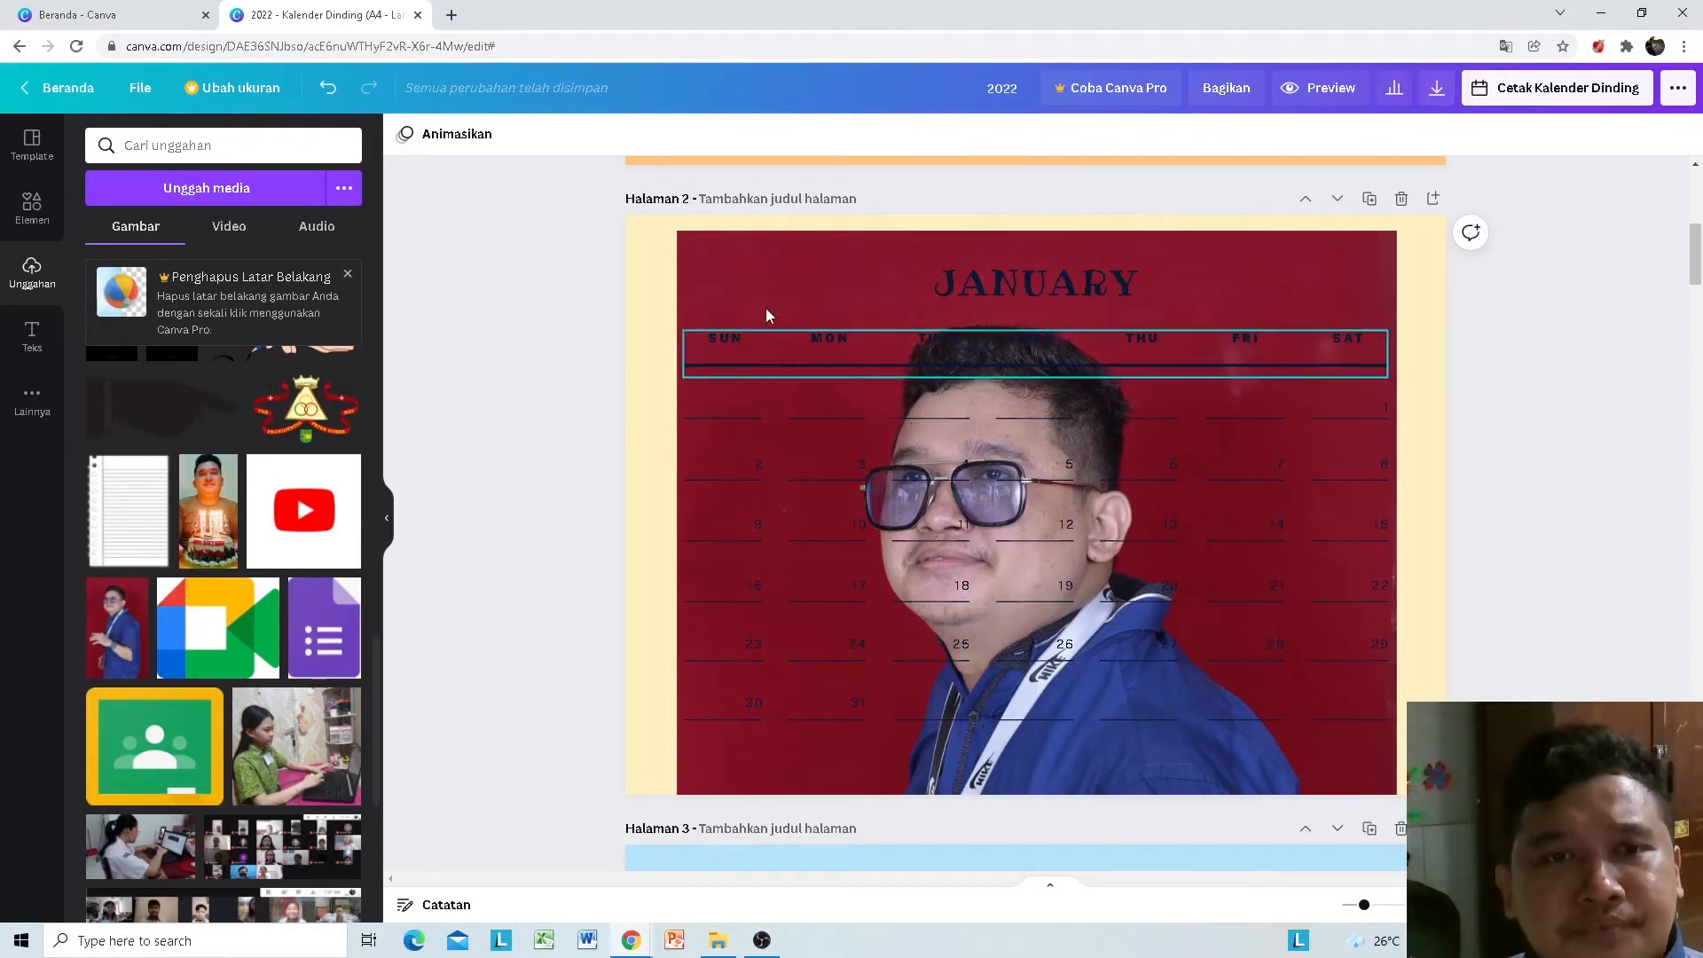
left_click(697, 254)
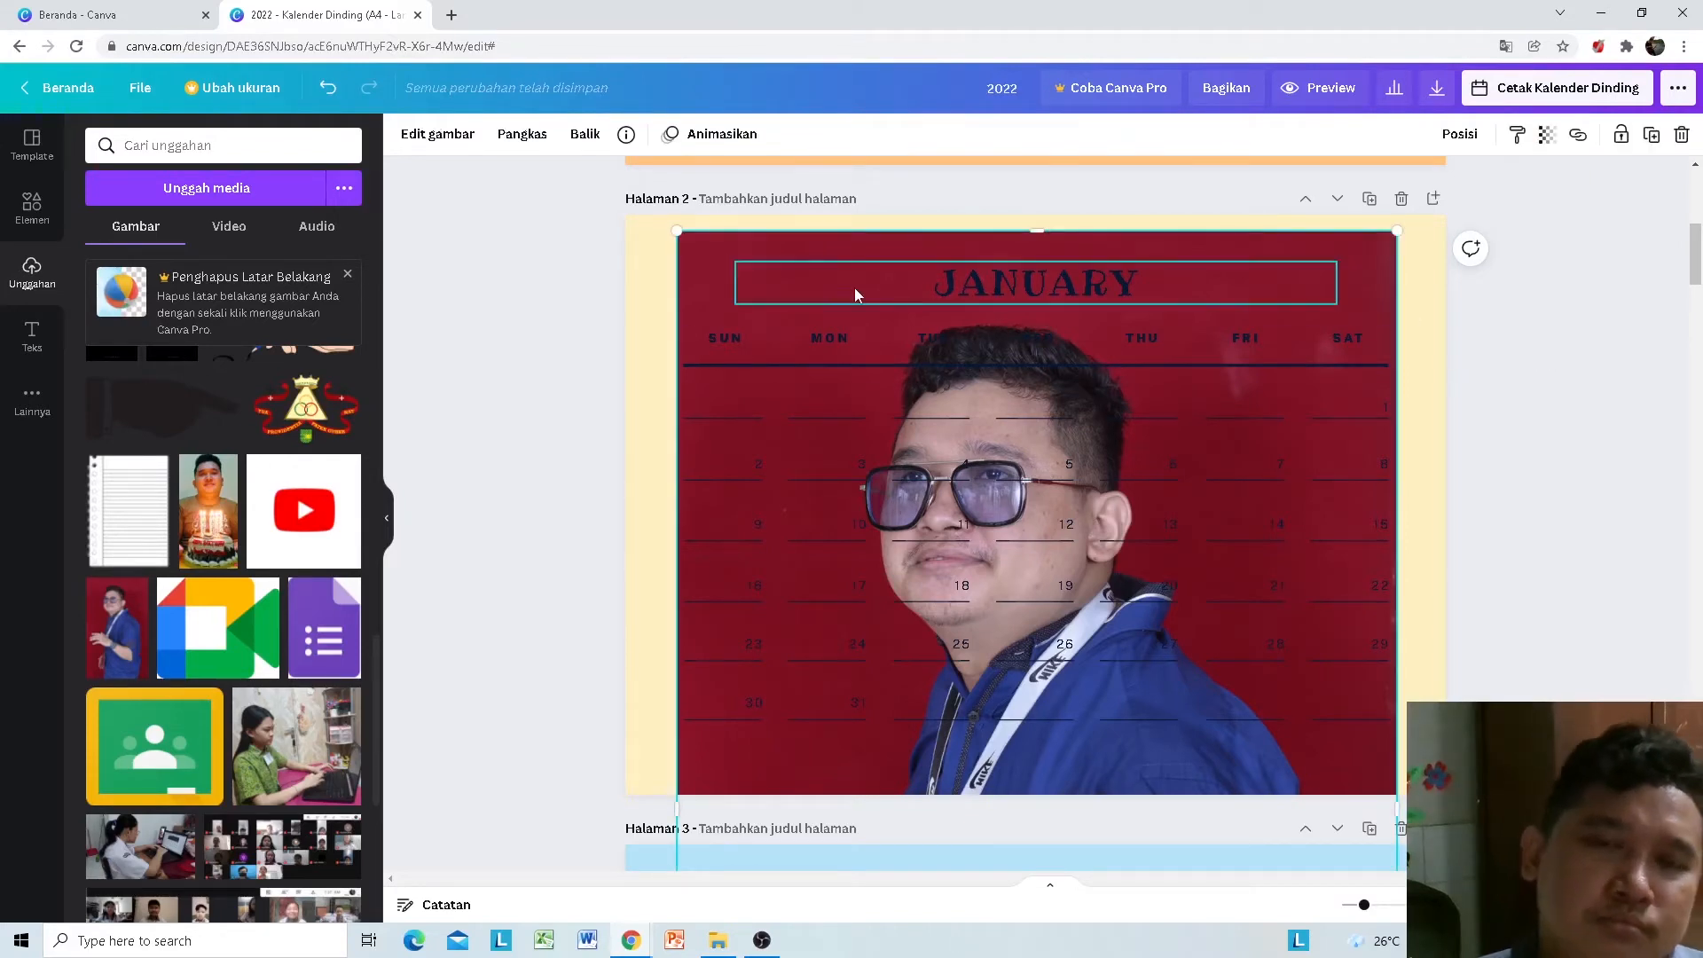
scroll(369, 458, "up", 2)
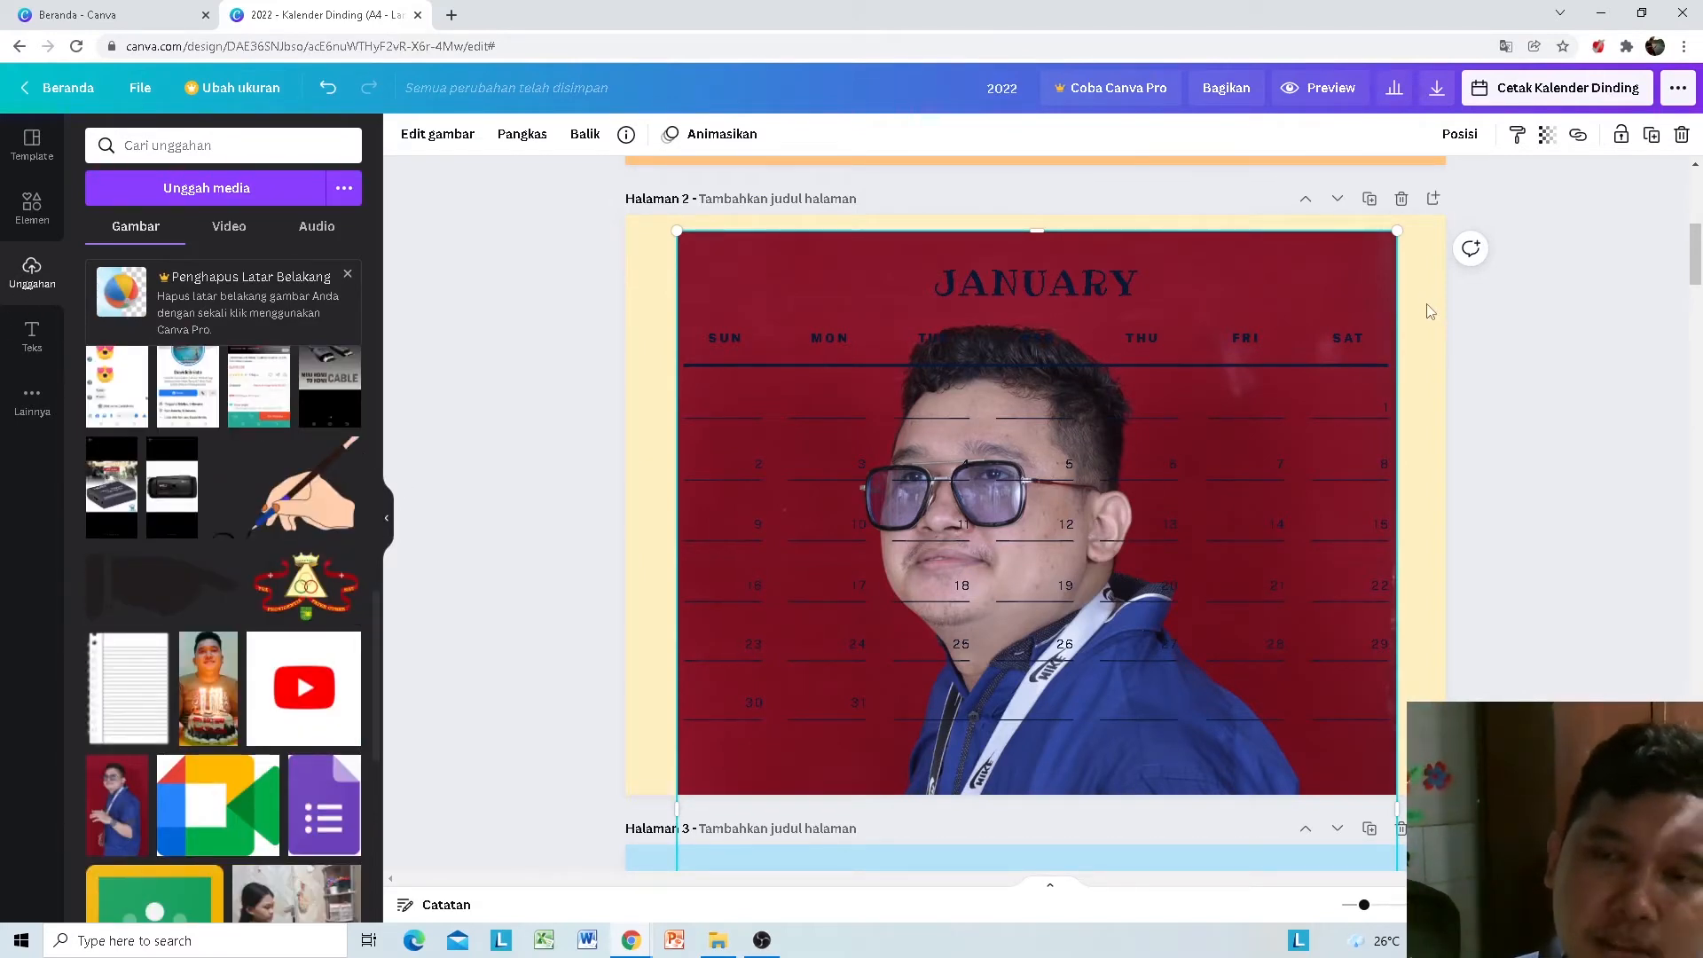
left_click(1492, 360)
Step: Adjust the January background photo to brightness 31, contrast -14 and saturation 27
left_click(1345, 268)
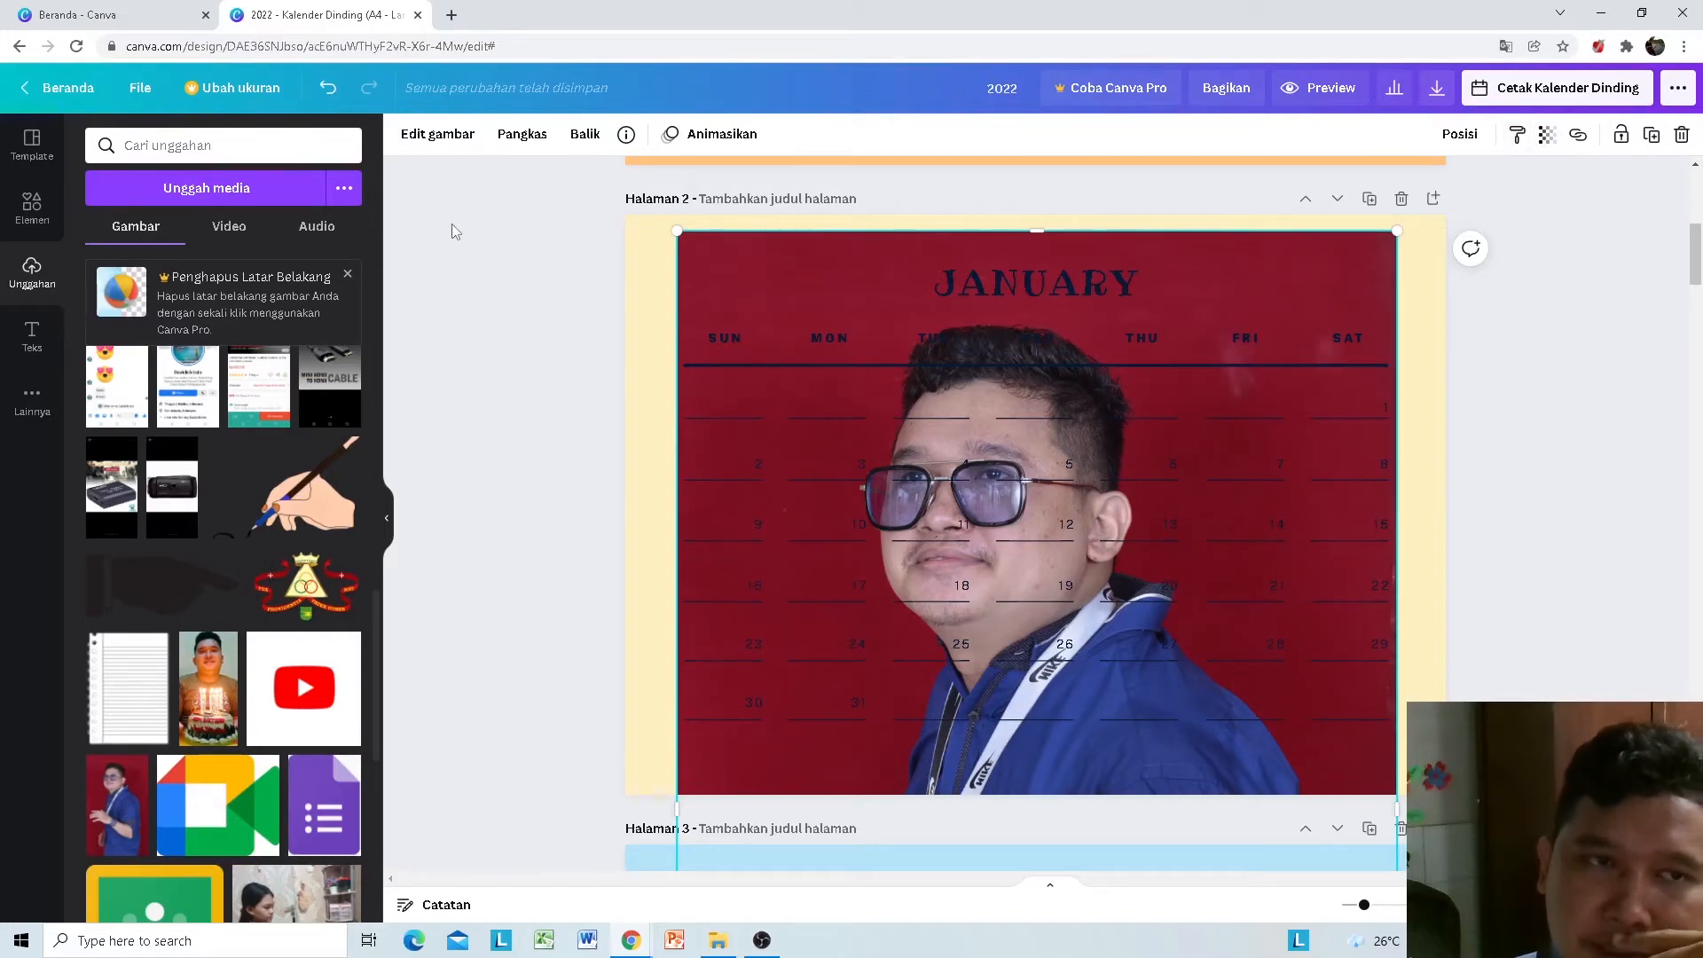
left_click(450, 140)
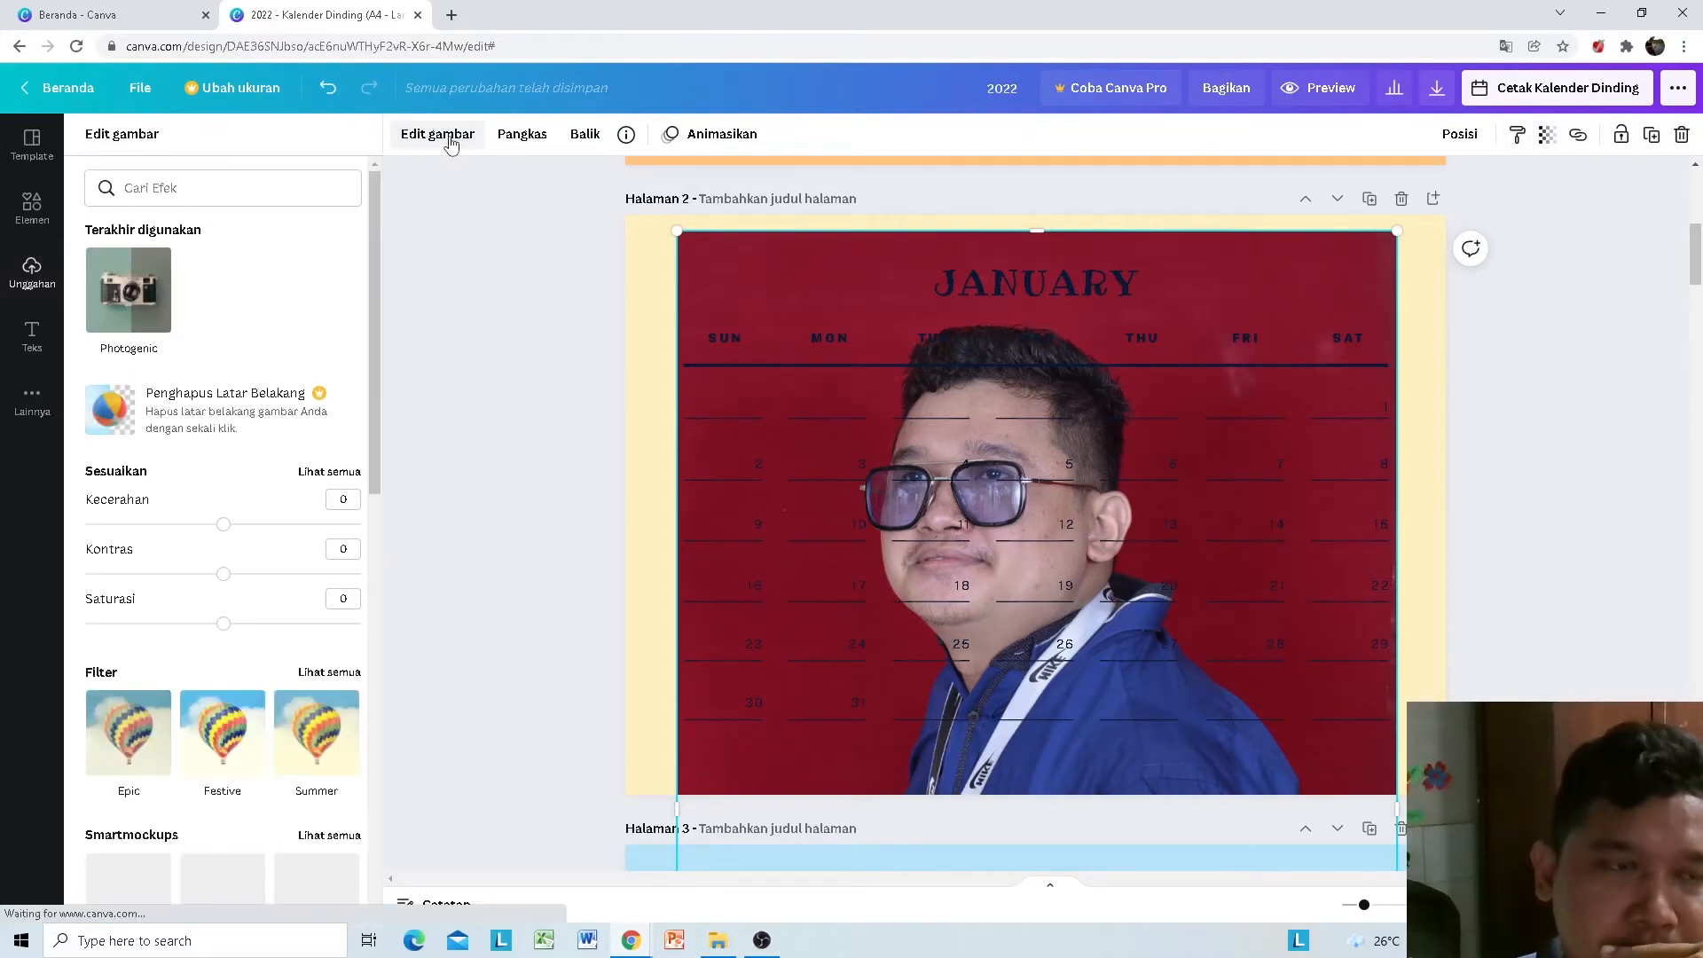
scroll(348, 364, "down", 2)
scroll(346, 366, "down", 5)
scroll(346, 371, "up", 7)
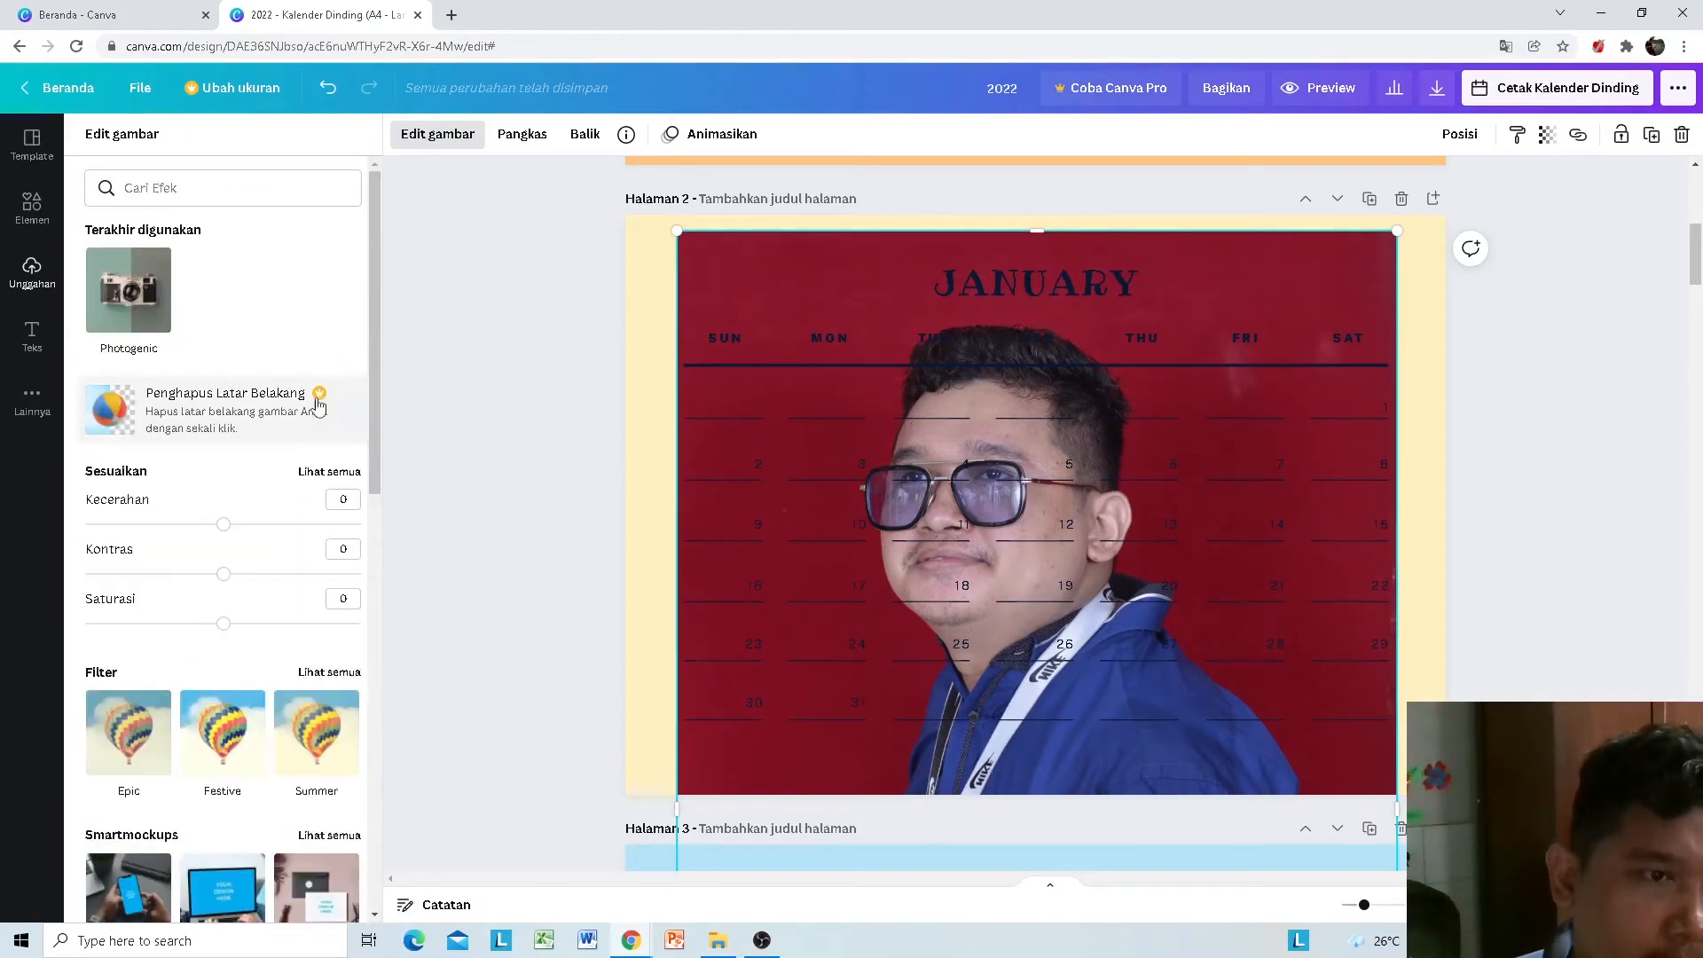
left_click_drag(223, 524, 260, 625)
left_click(236, 569)
left_click_drag(212, 530, 266, 533)
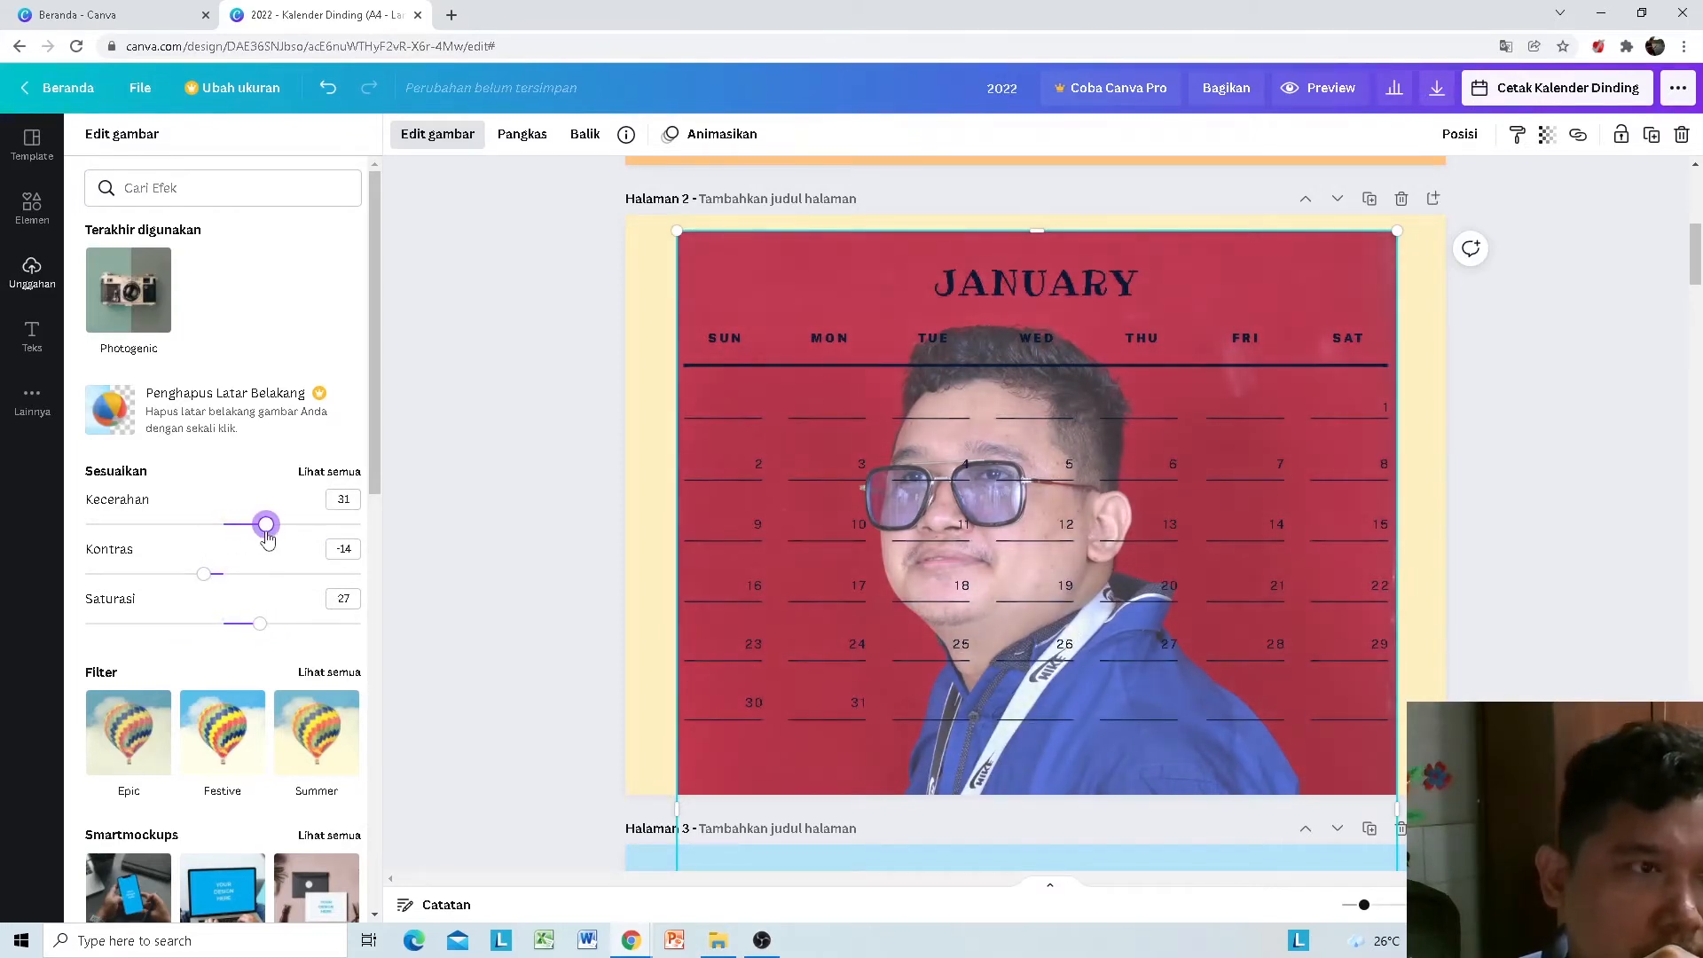
left_click(492, 418)
left_click(34, 399)
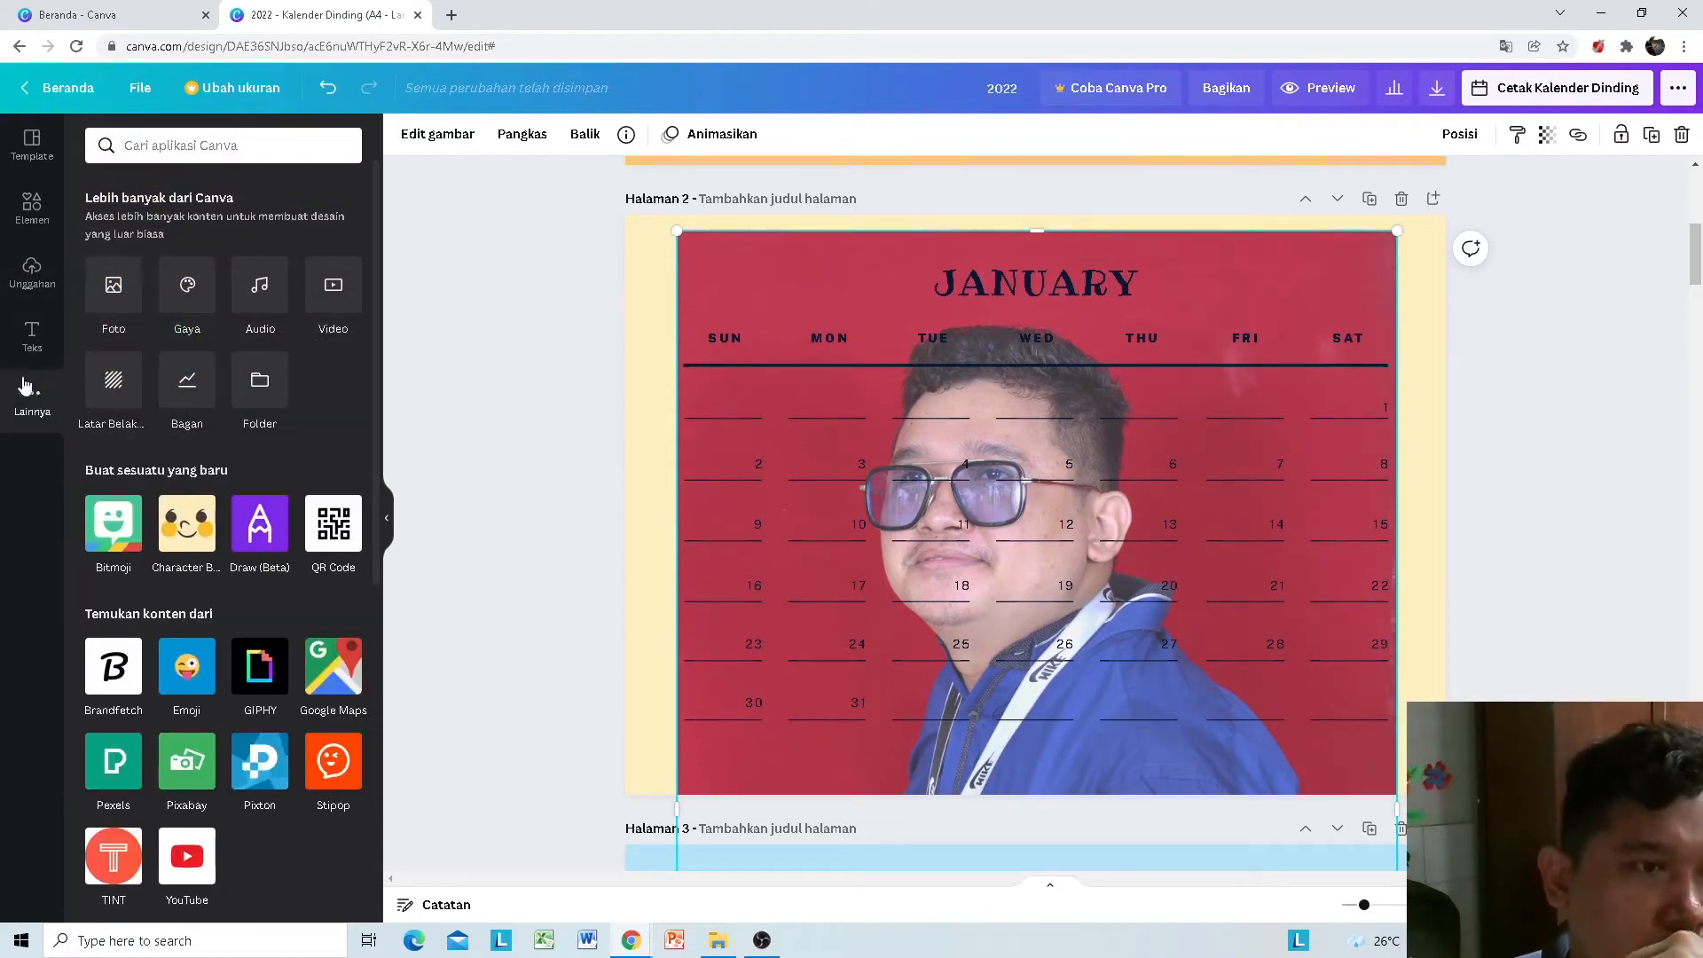
left_click(797, 281)
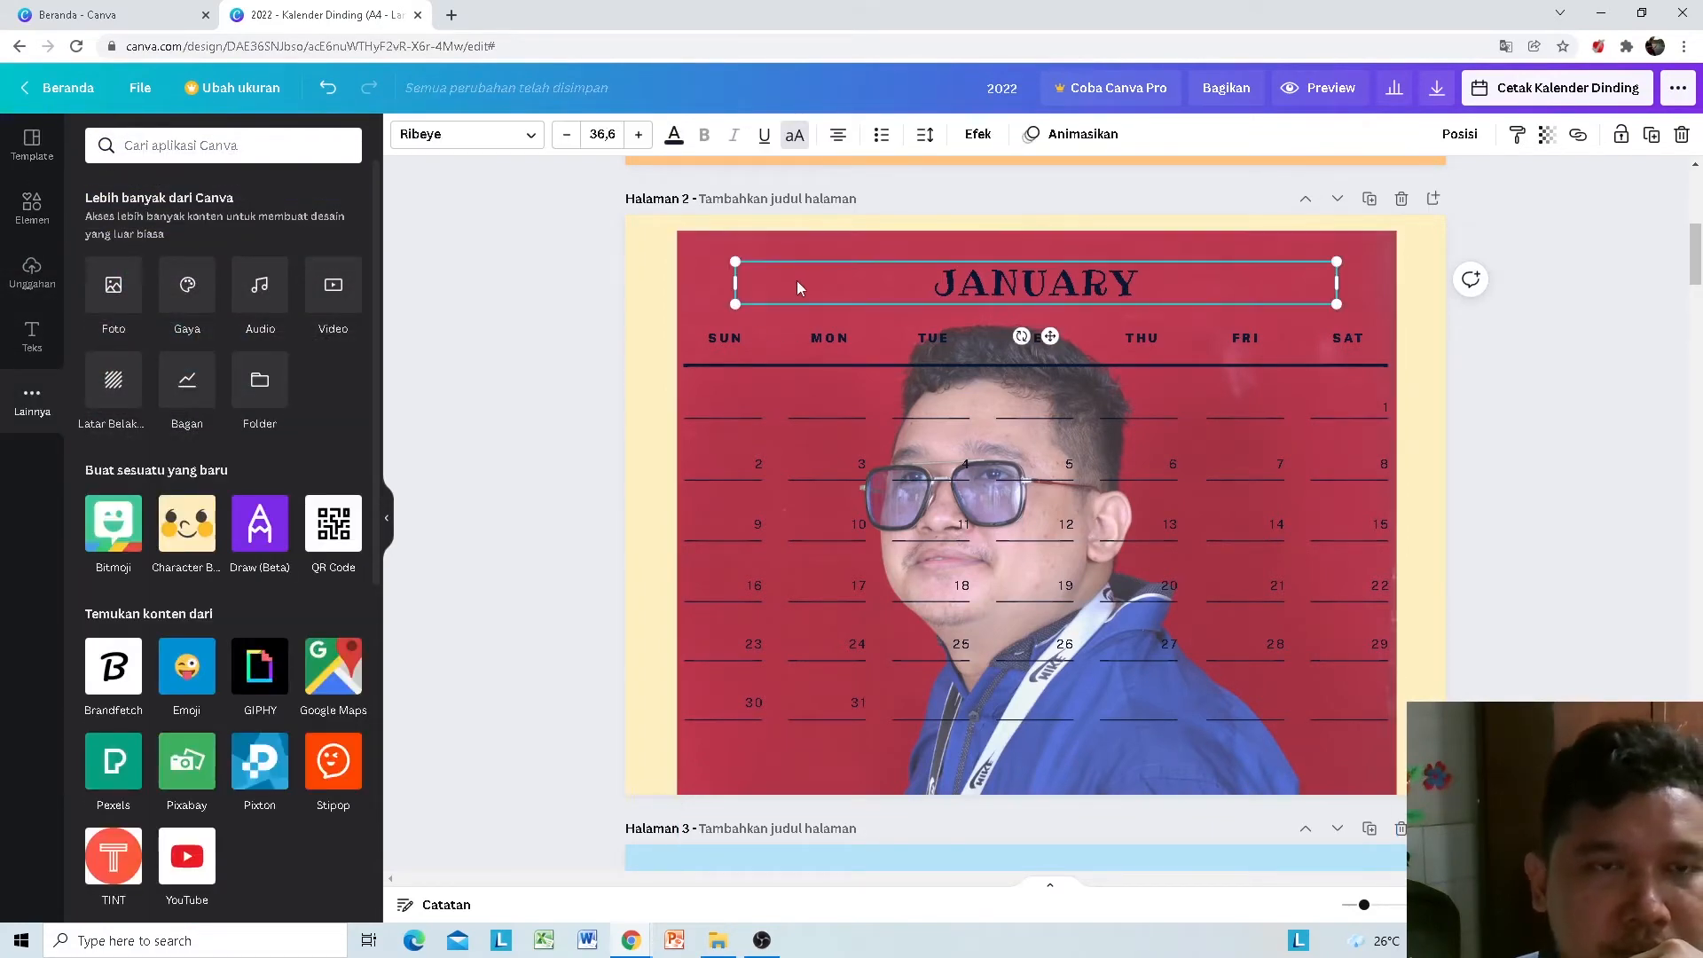
left_click(1486, 370)
left_click(1384, 266)
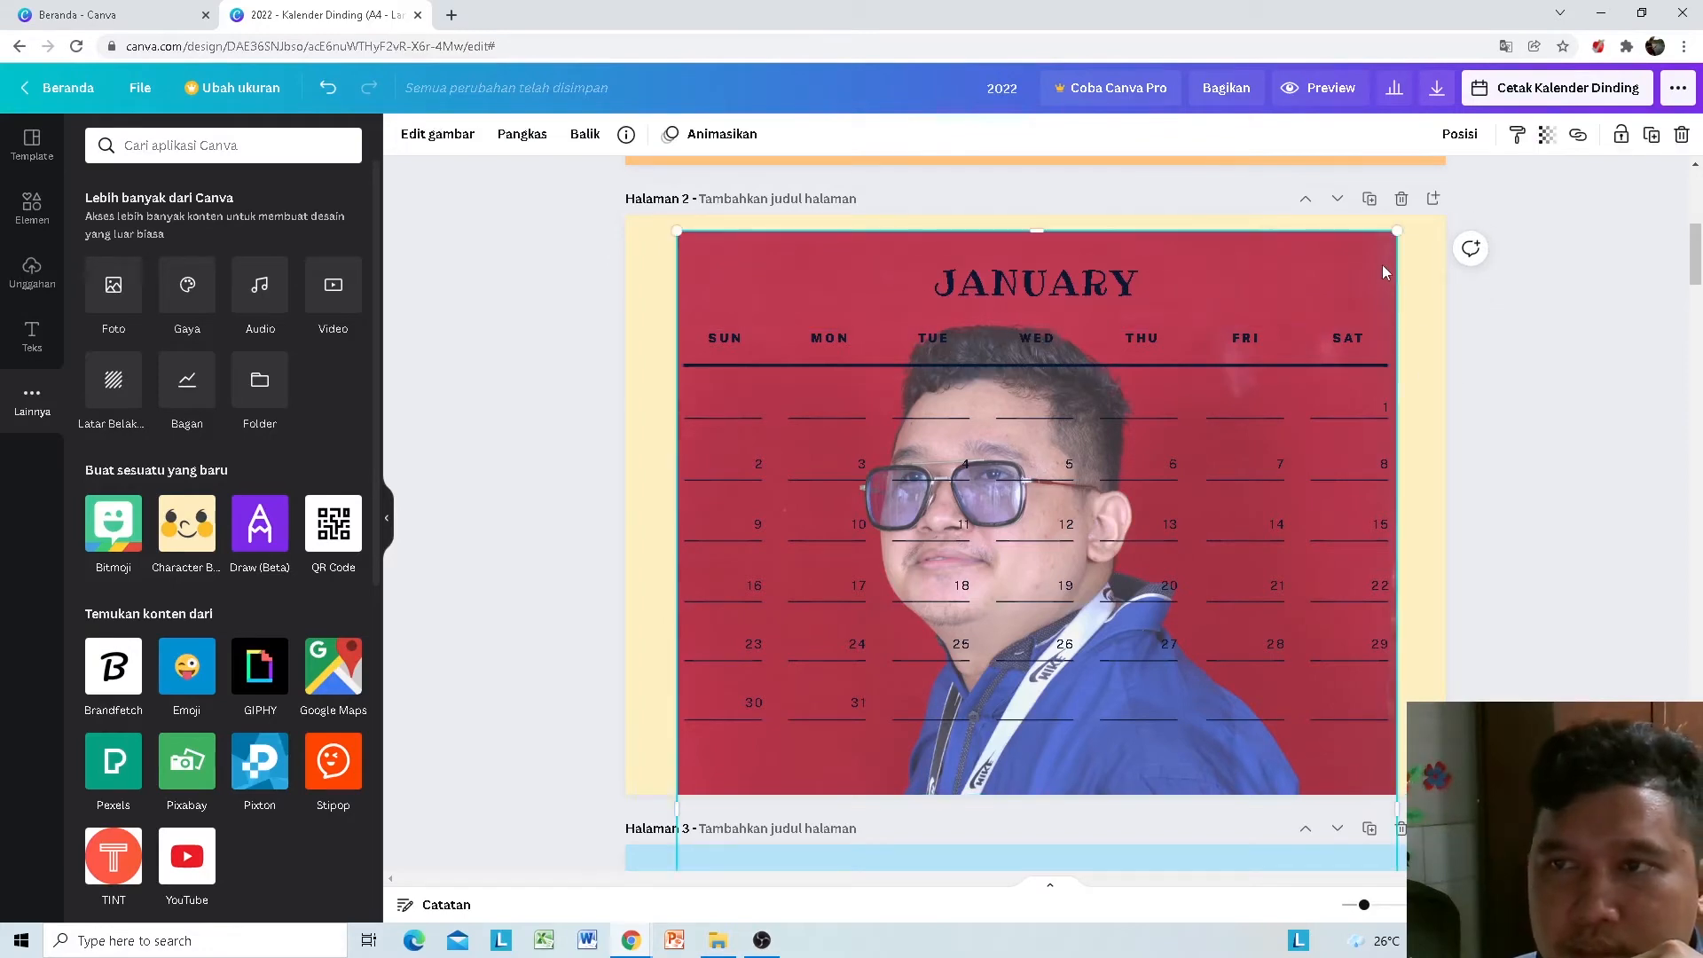
left_click(1472, 145)
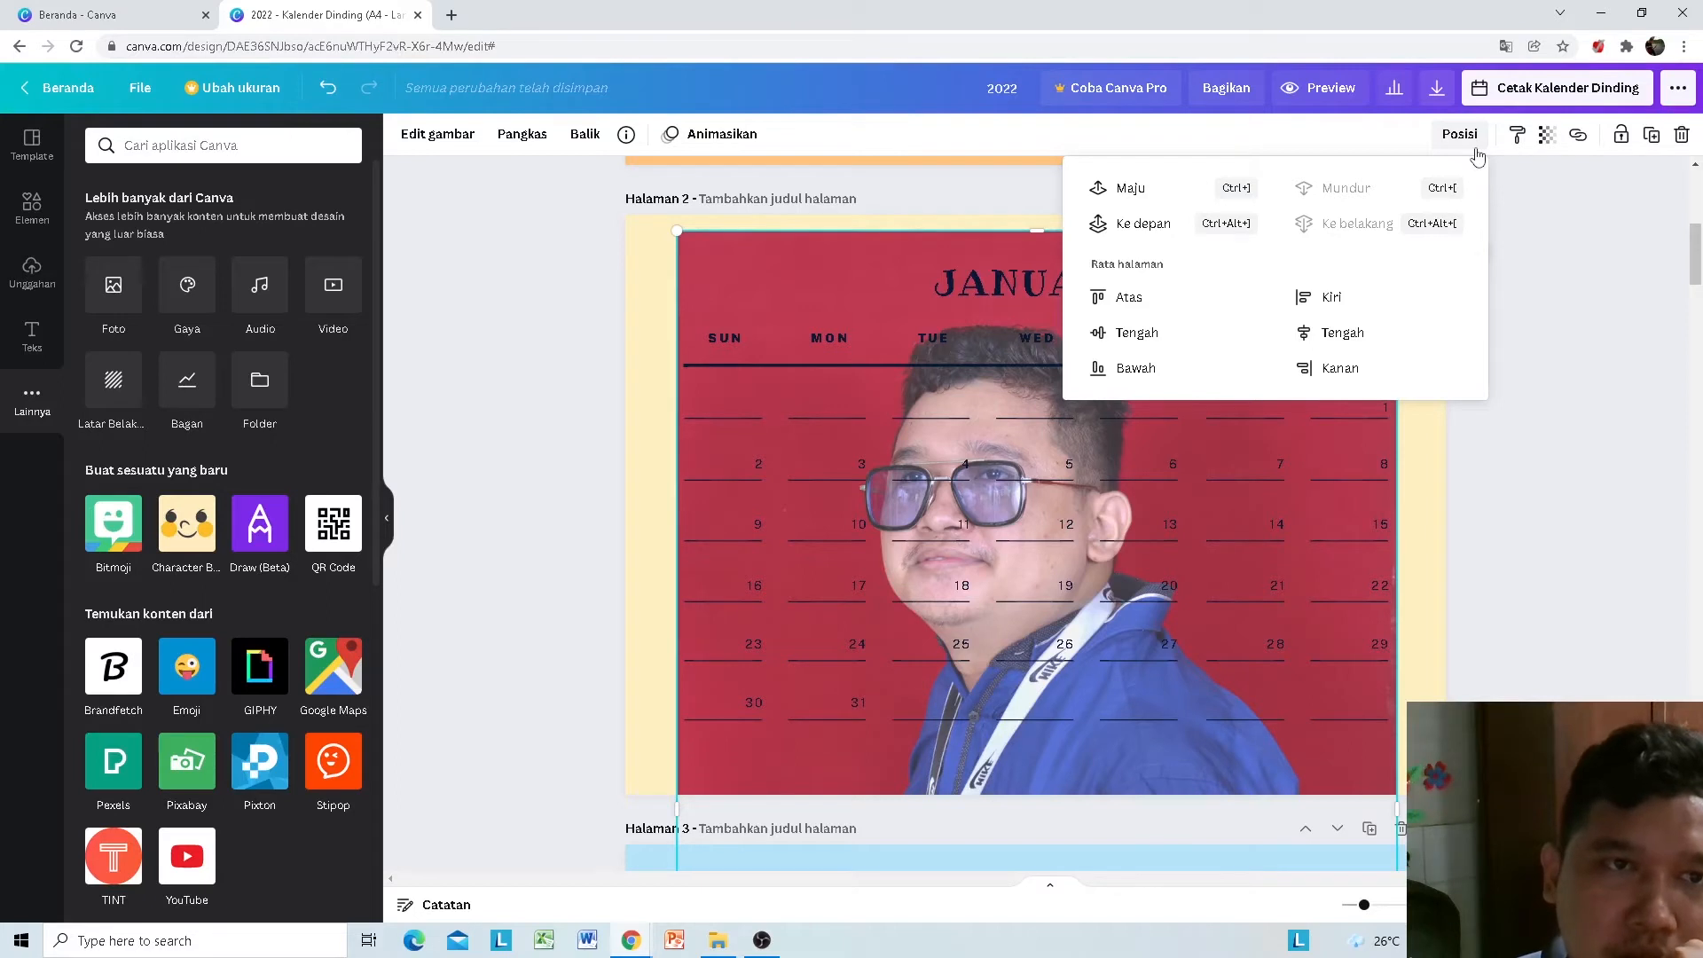
left_click(1473, 149)
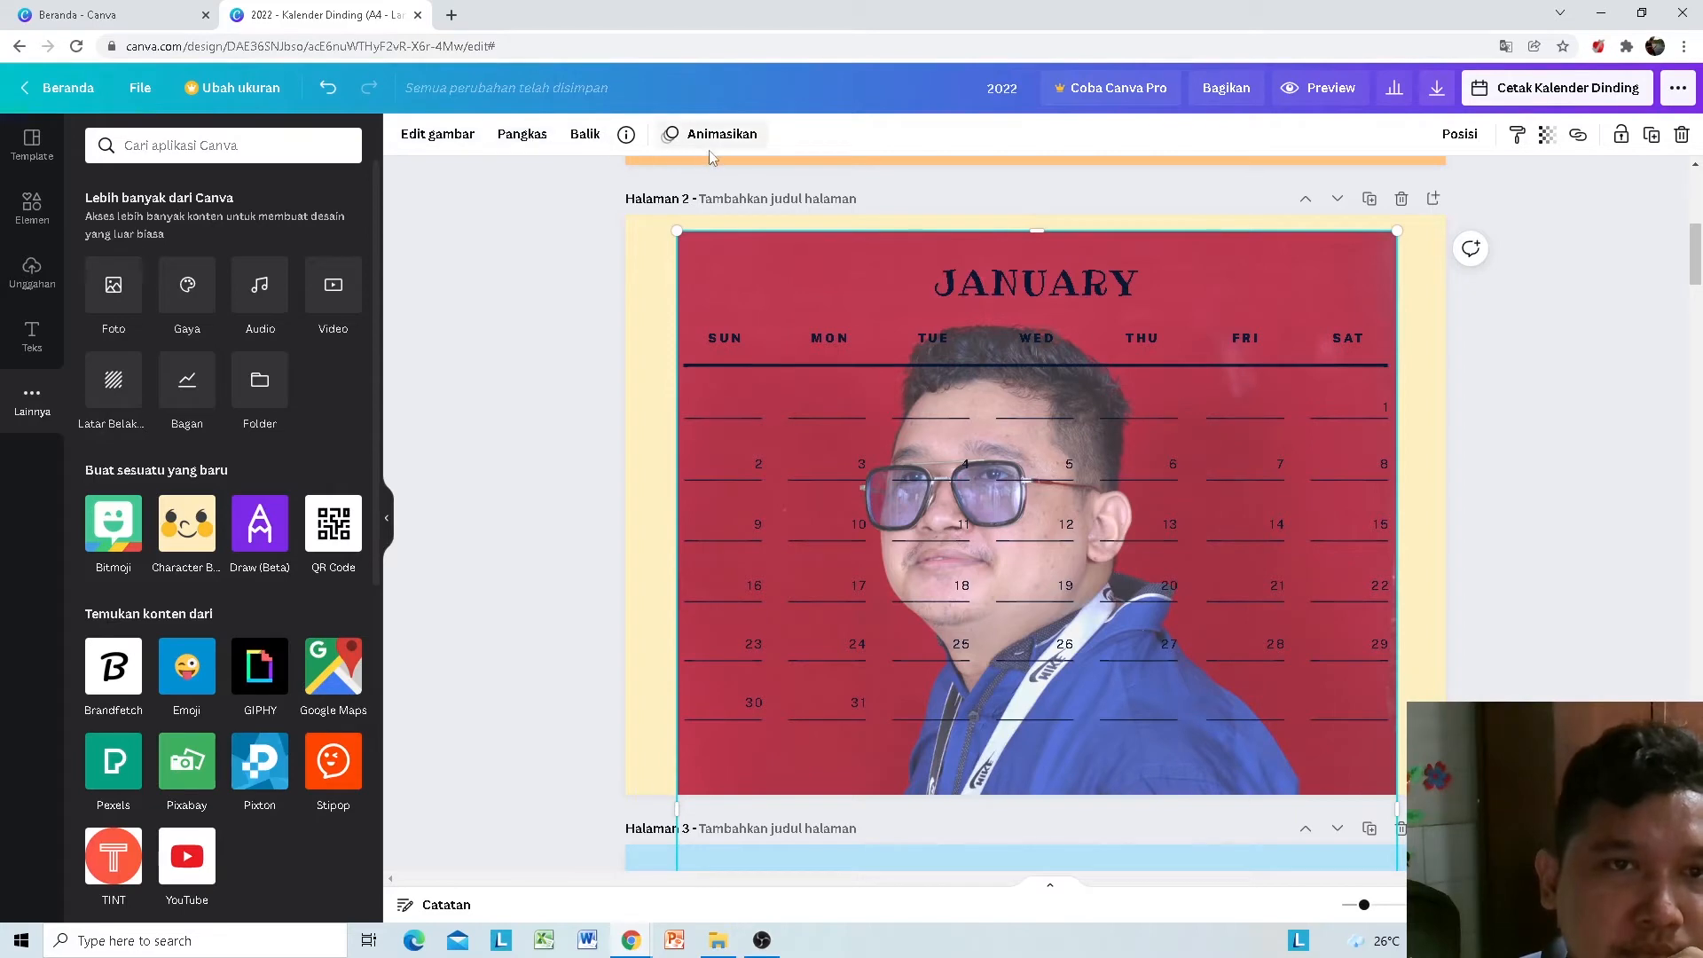
Step: Crop off the lower part of the January portrait photo, keeping the head, torso and raised hand with the wristwatch
left_click(523, 134)
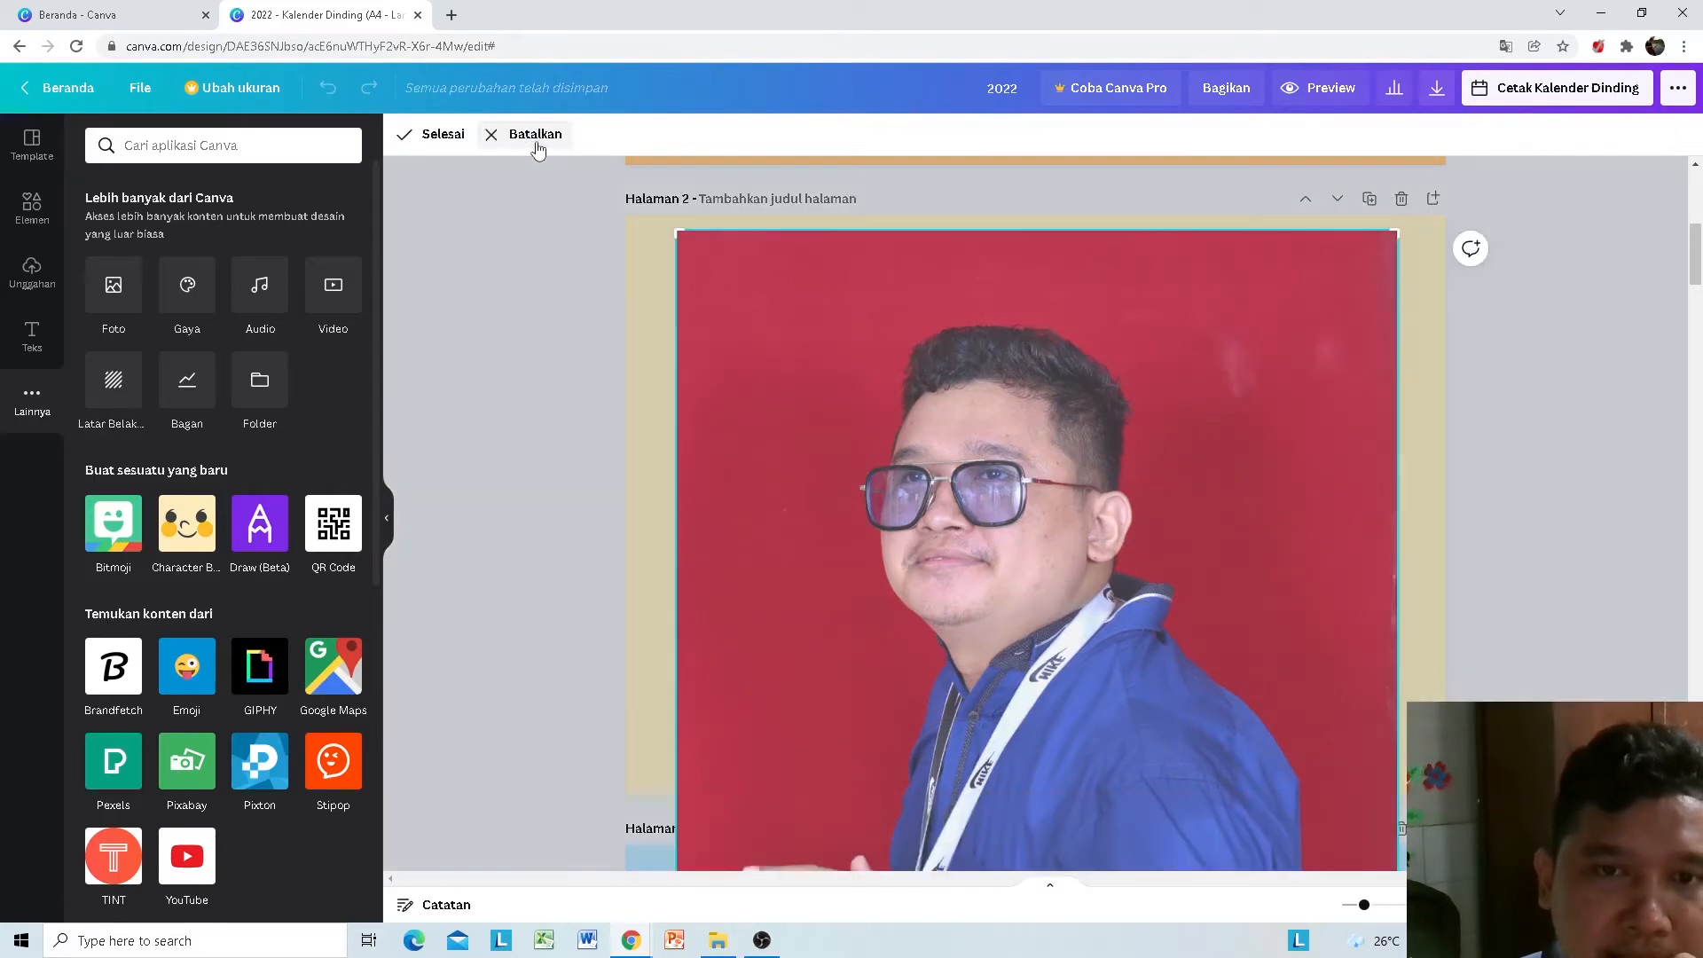
scroll(1034, 582, "down", 7)
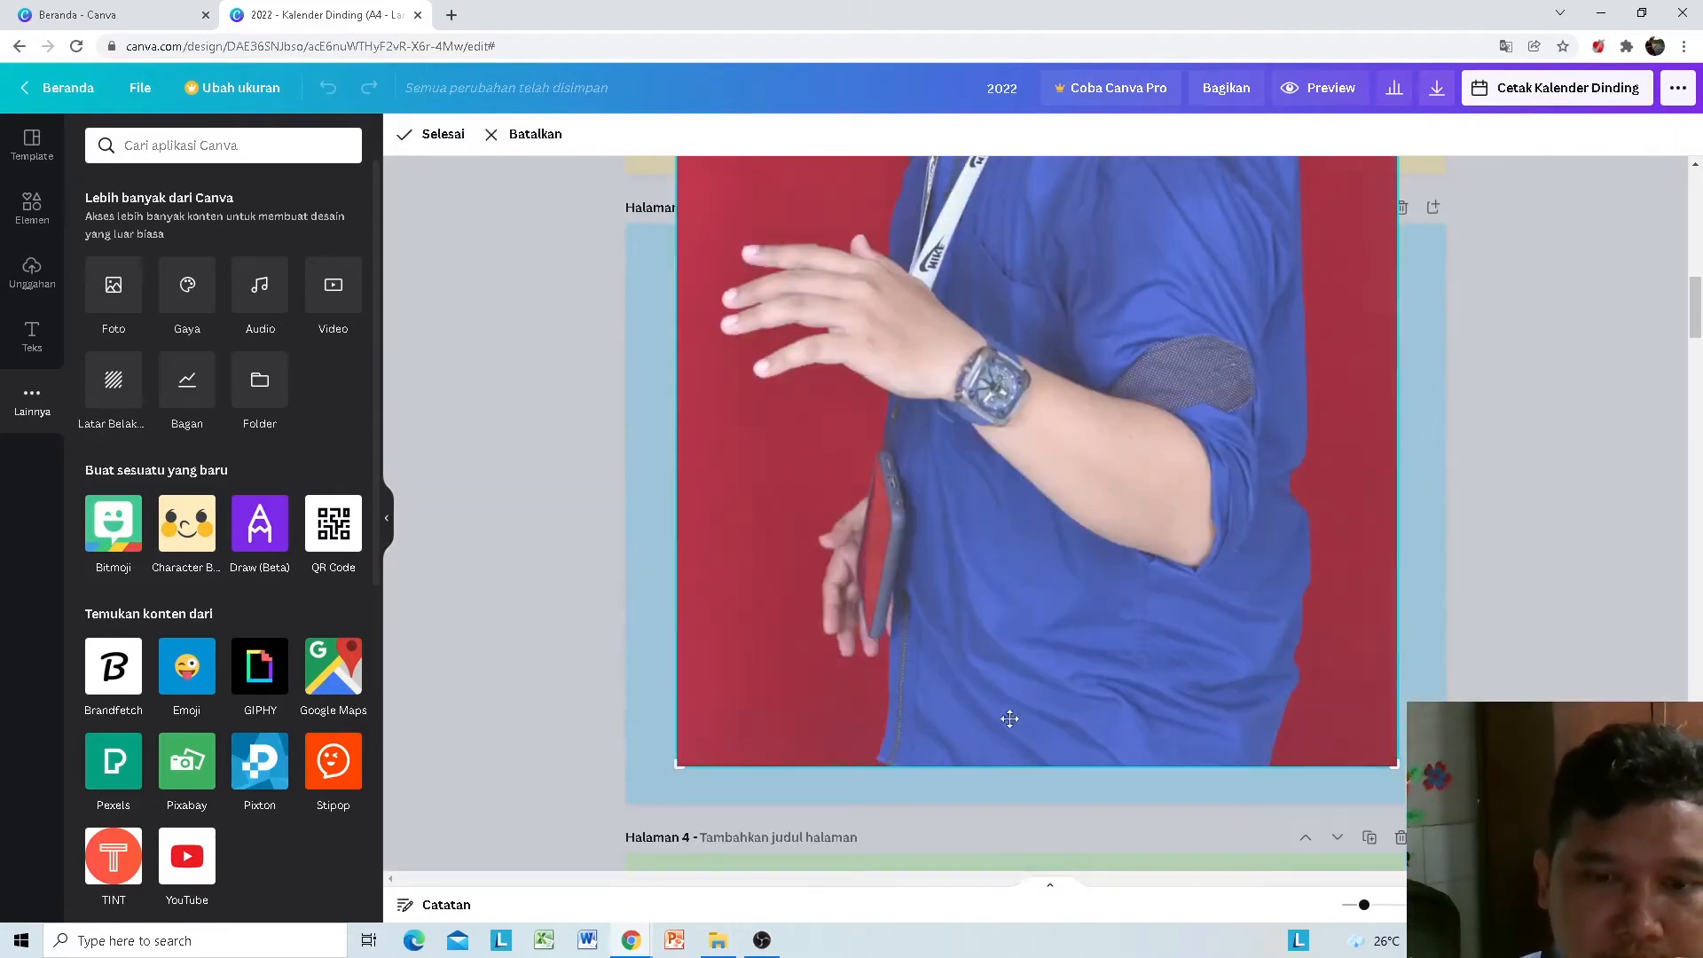
left_click_drag(1394, 763, 1424, 191)
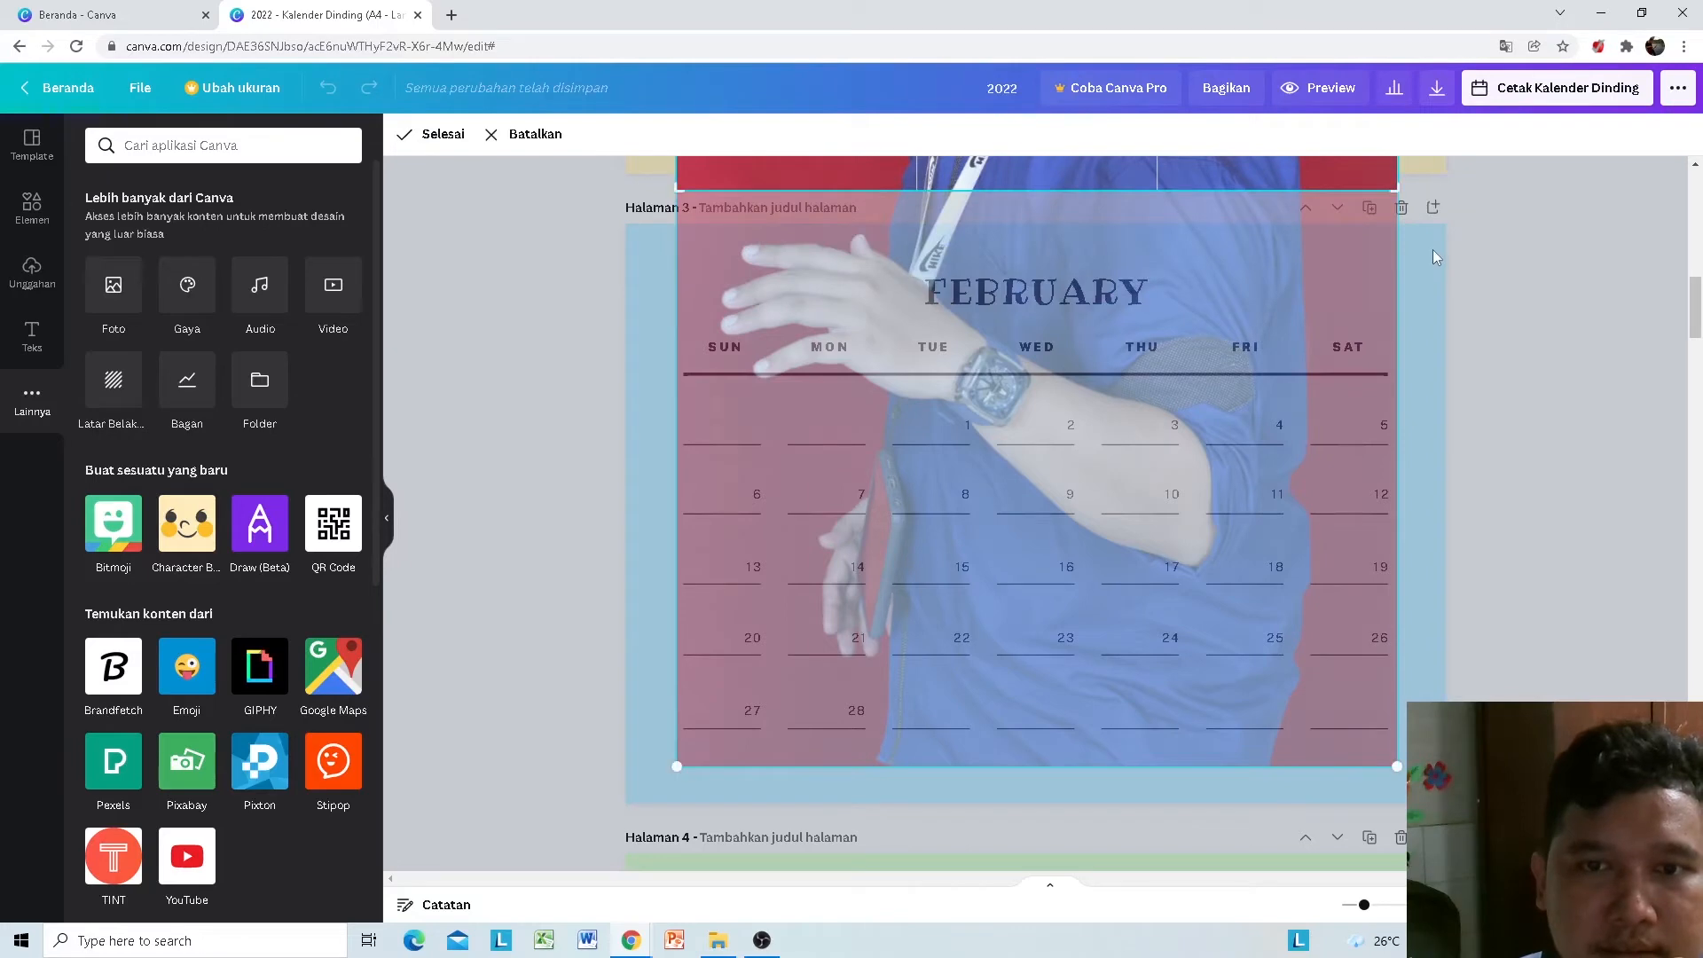
scroll(1335, 570, "up", 5)
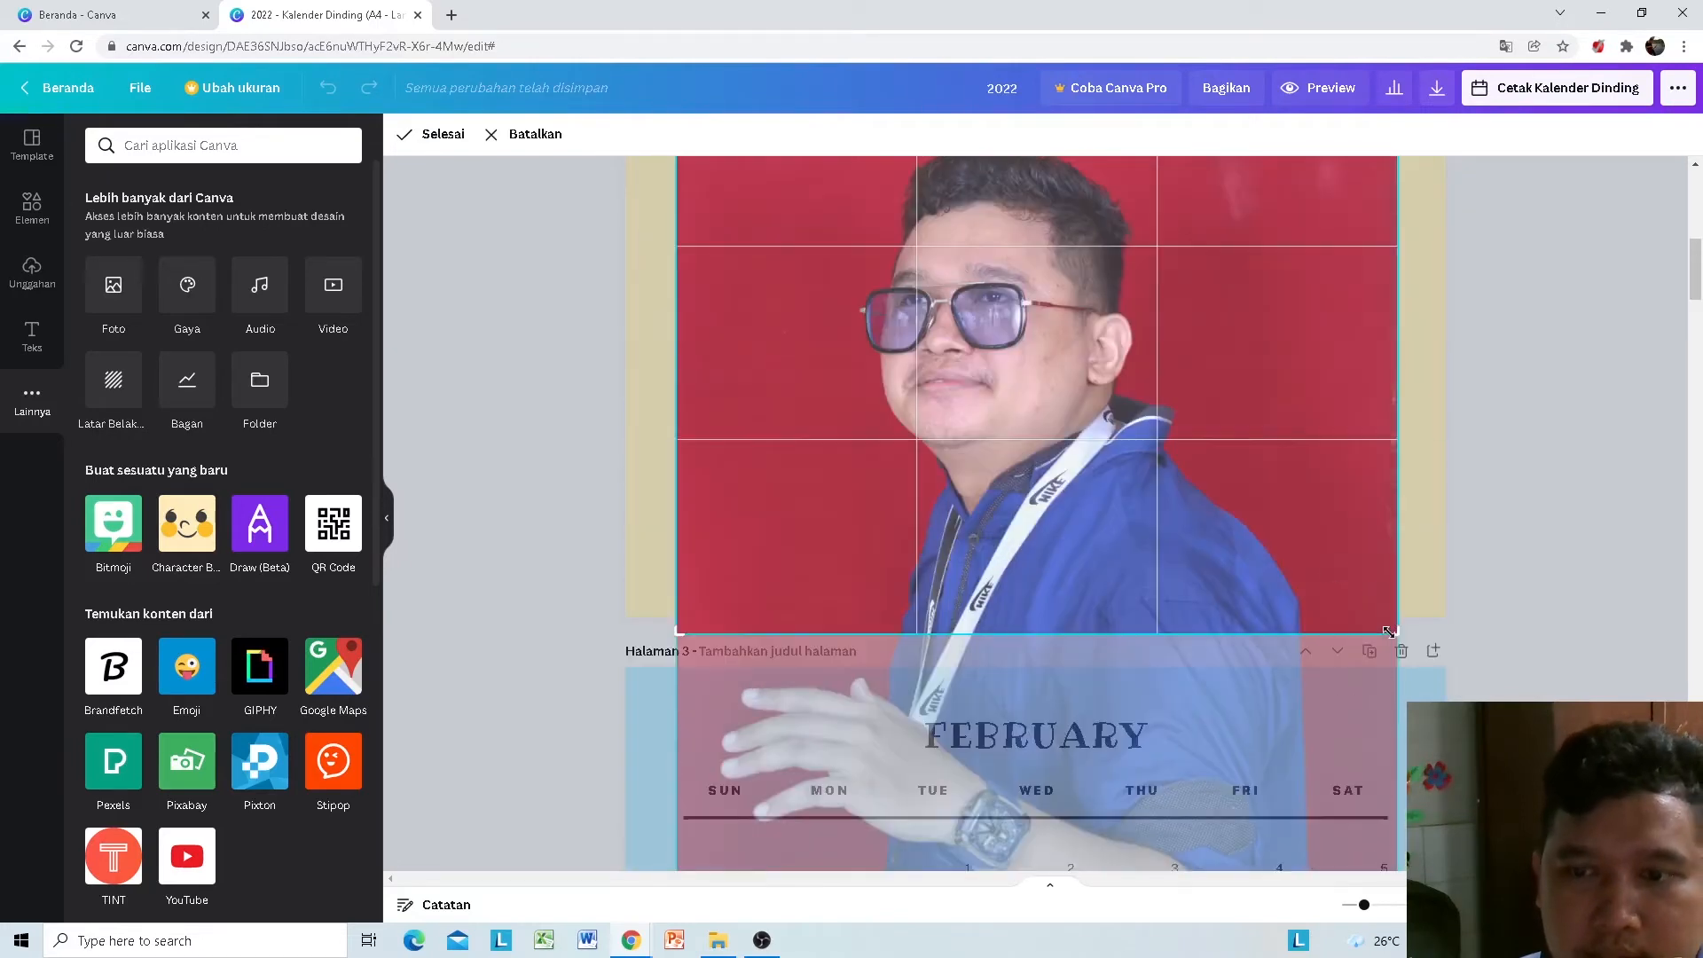
left_click_drag(1393, 643, 1397, 867)
scroll(1474, 458, "up", 3)
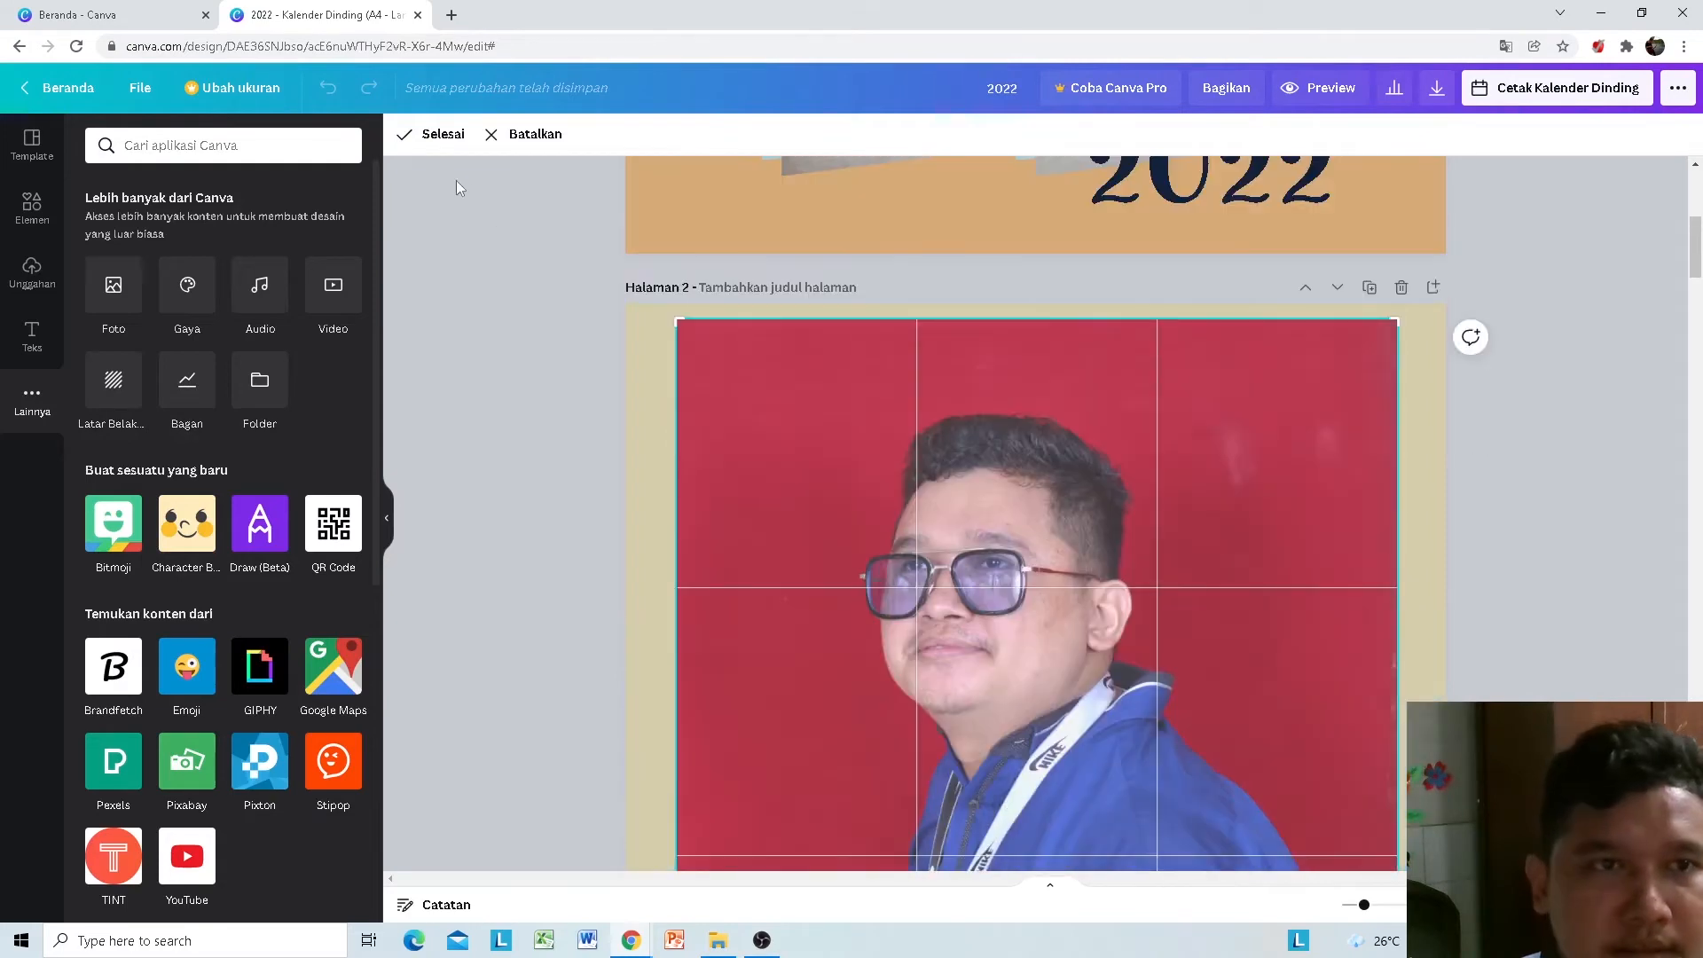
left_click(434, 135)
Step: Shrink and reposition the cropped portrait so it fills the January page's height behind the MON to FRI columns
left_click_drag(1397, 321, 1308, 592)
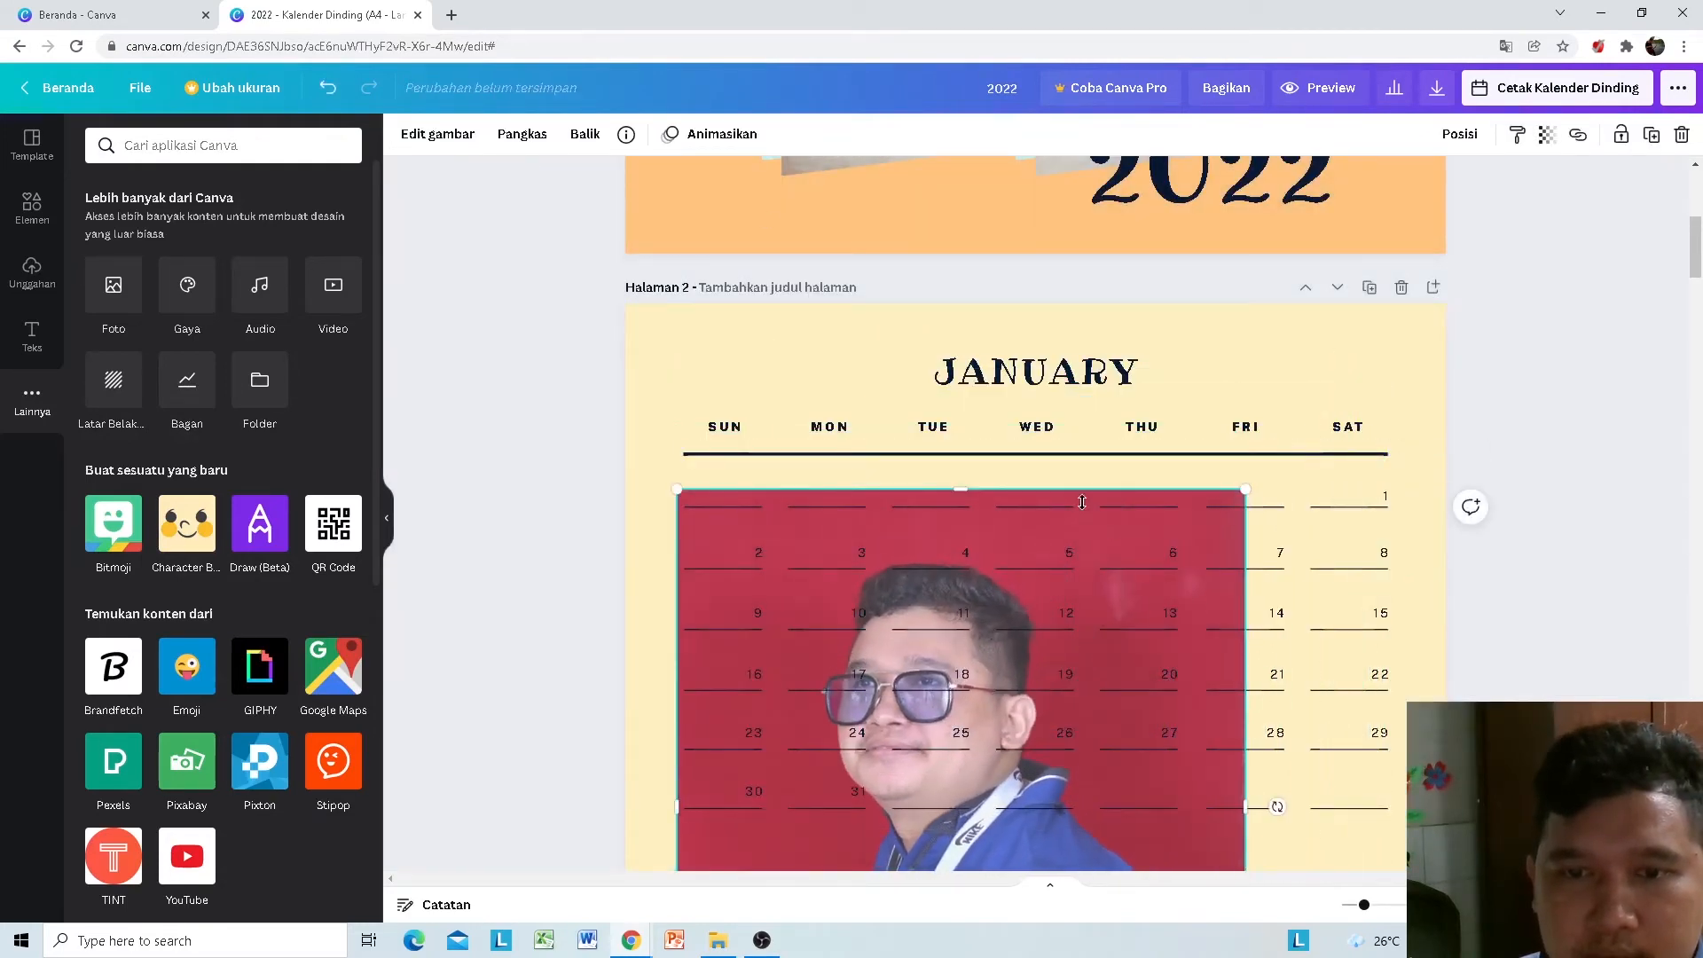
left_click_drag(1093, 529, 1189, 320)
scroll(1593, 539, "down", 3)
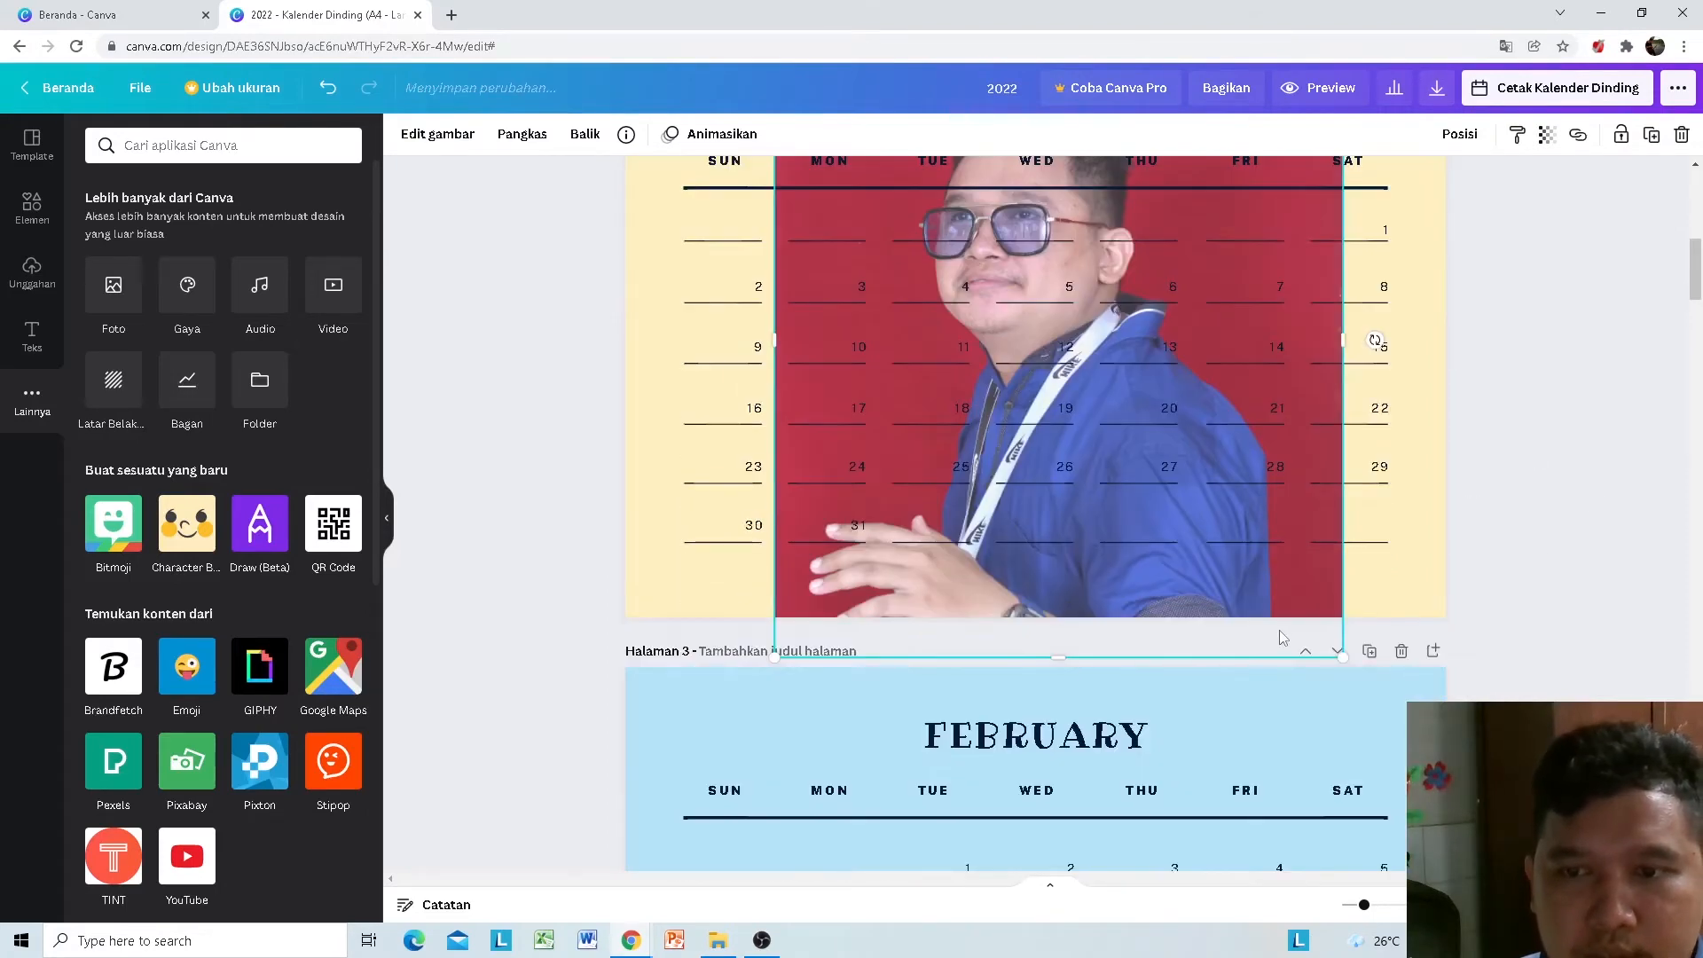
left_click_drag(1344, 654, 1318, 626)
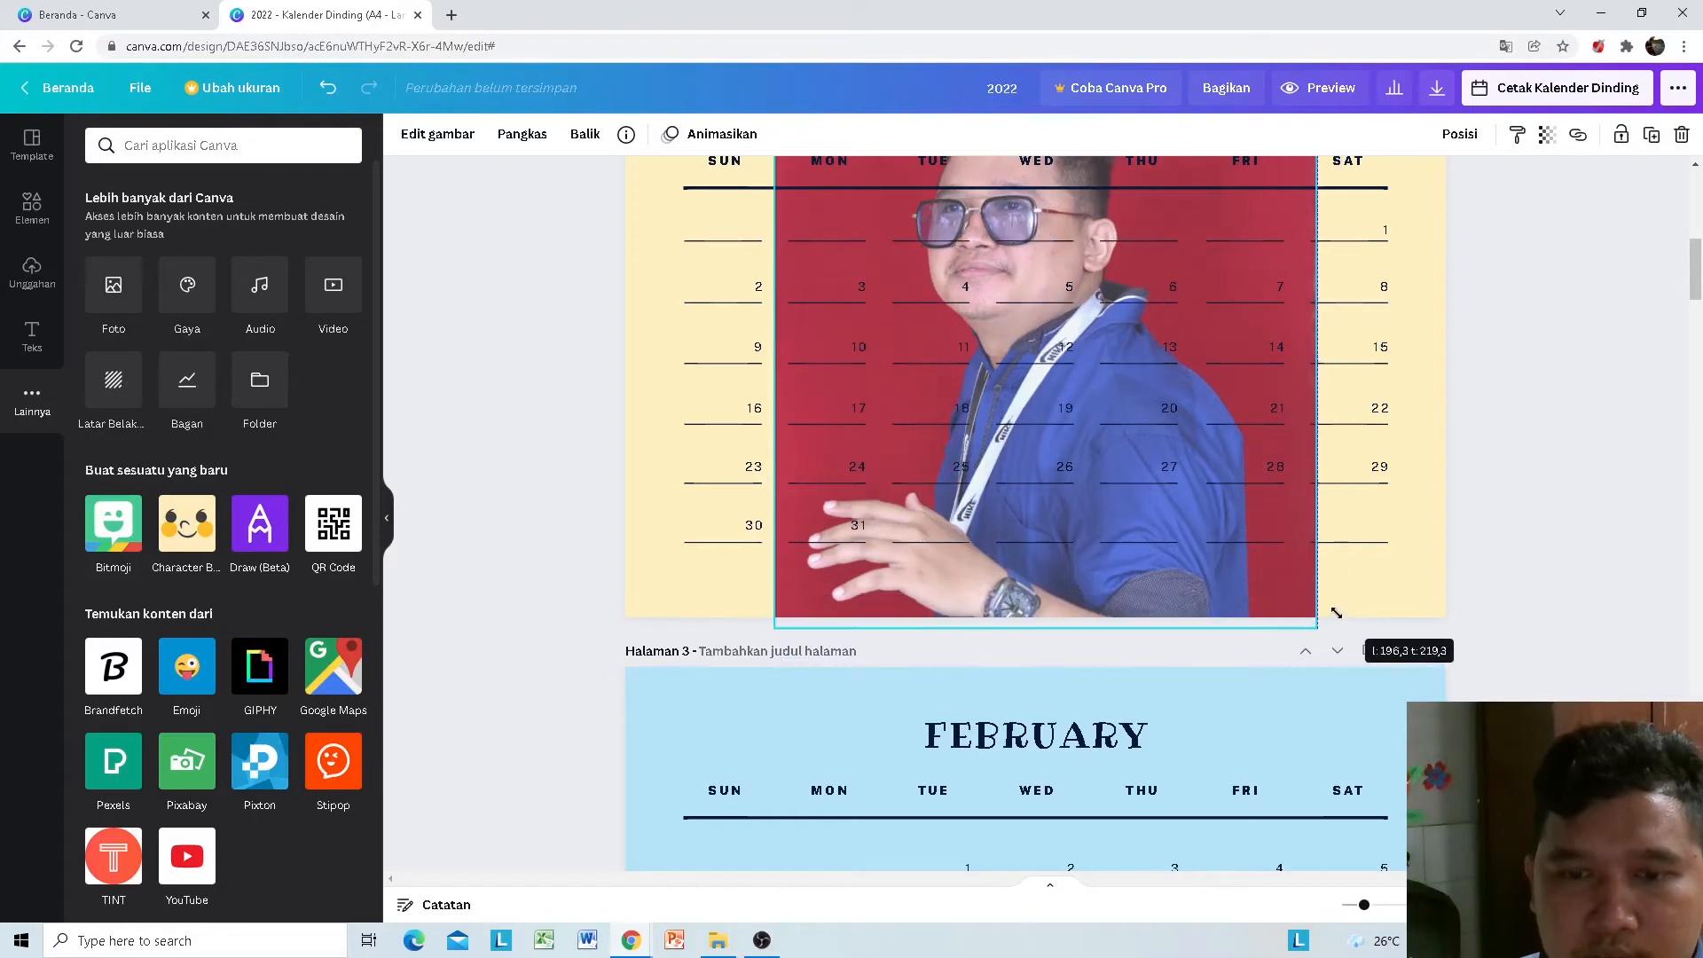
scroll(1342, 529, "up", 4)
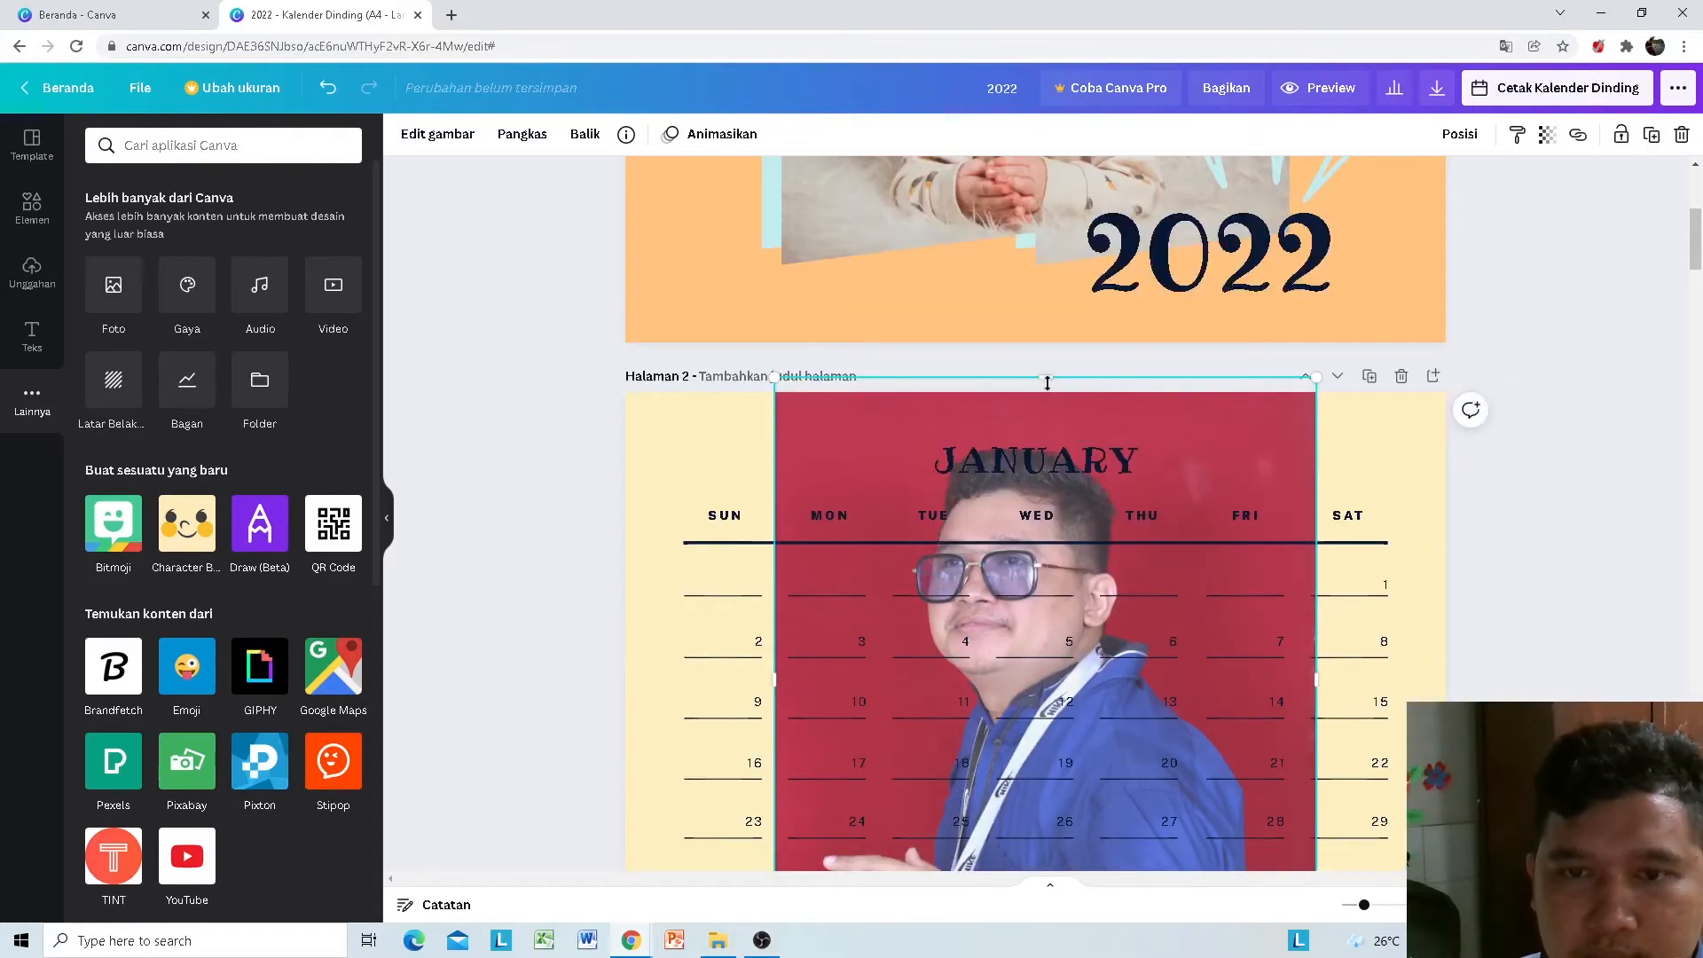
mouse_move(1048, 383)
left_mouse_down()
mouse_move(1049, 418)
mouse_move(1047, 370)
left_mouse_up()
left_click_drag(1316, 371, 1302, 376)
mouse_move(1044, 380)
left_mouse_down()
mouse_move(1045, 436)
mouse_move(1045, 413)
left_mouse_up()
left_click(1591, 599)
scroll(1183, 472, "down", 3)
scroll(1183, 472, "up", 3)
Step: Set the January portrait photo's transparency to 40
left_click(1273, 416)
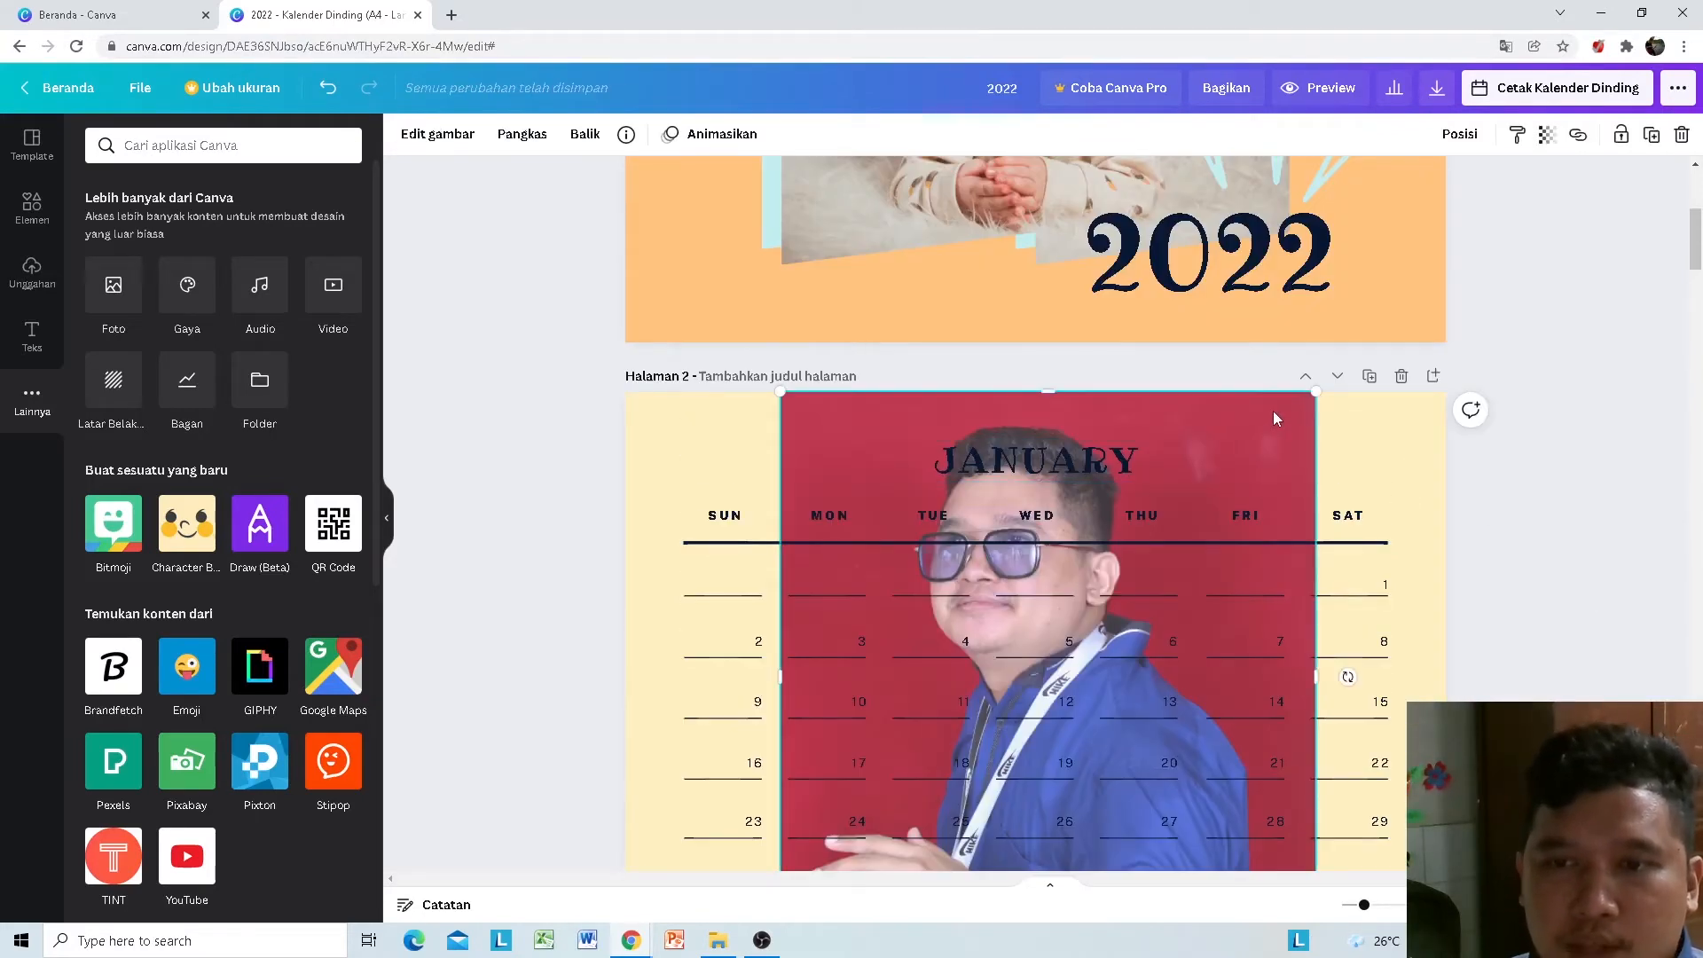
left_click(1548, 138)
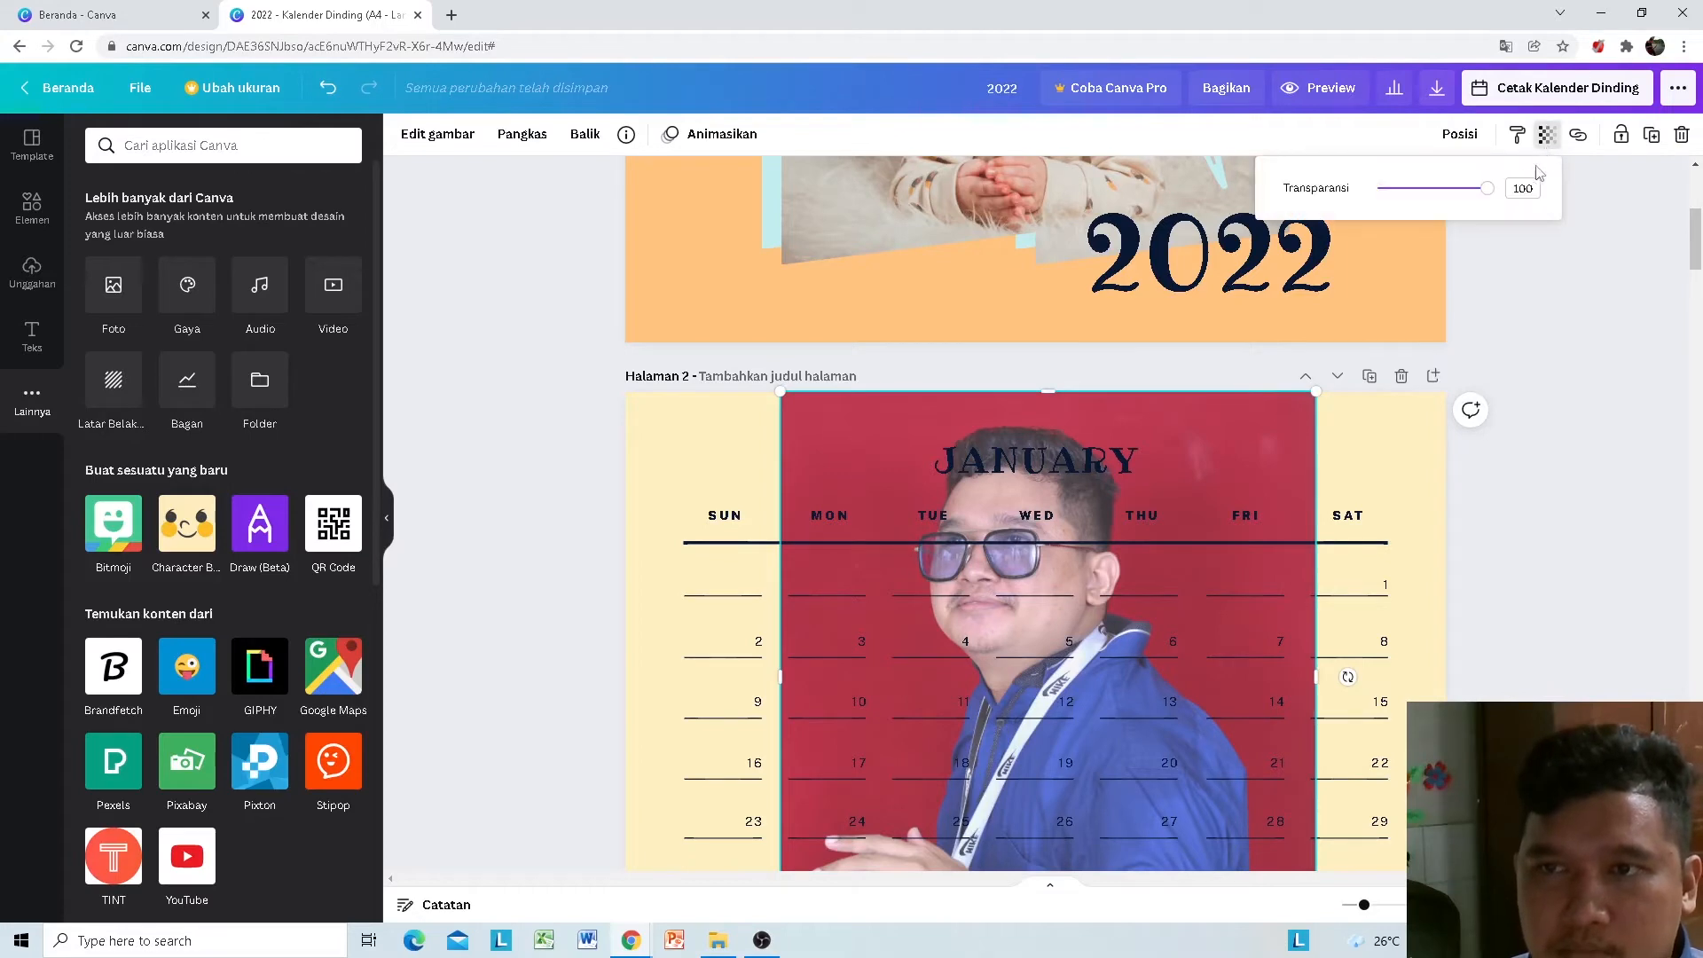
left_click_drag(1500, 195, 1420, 201)
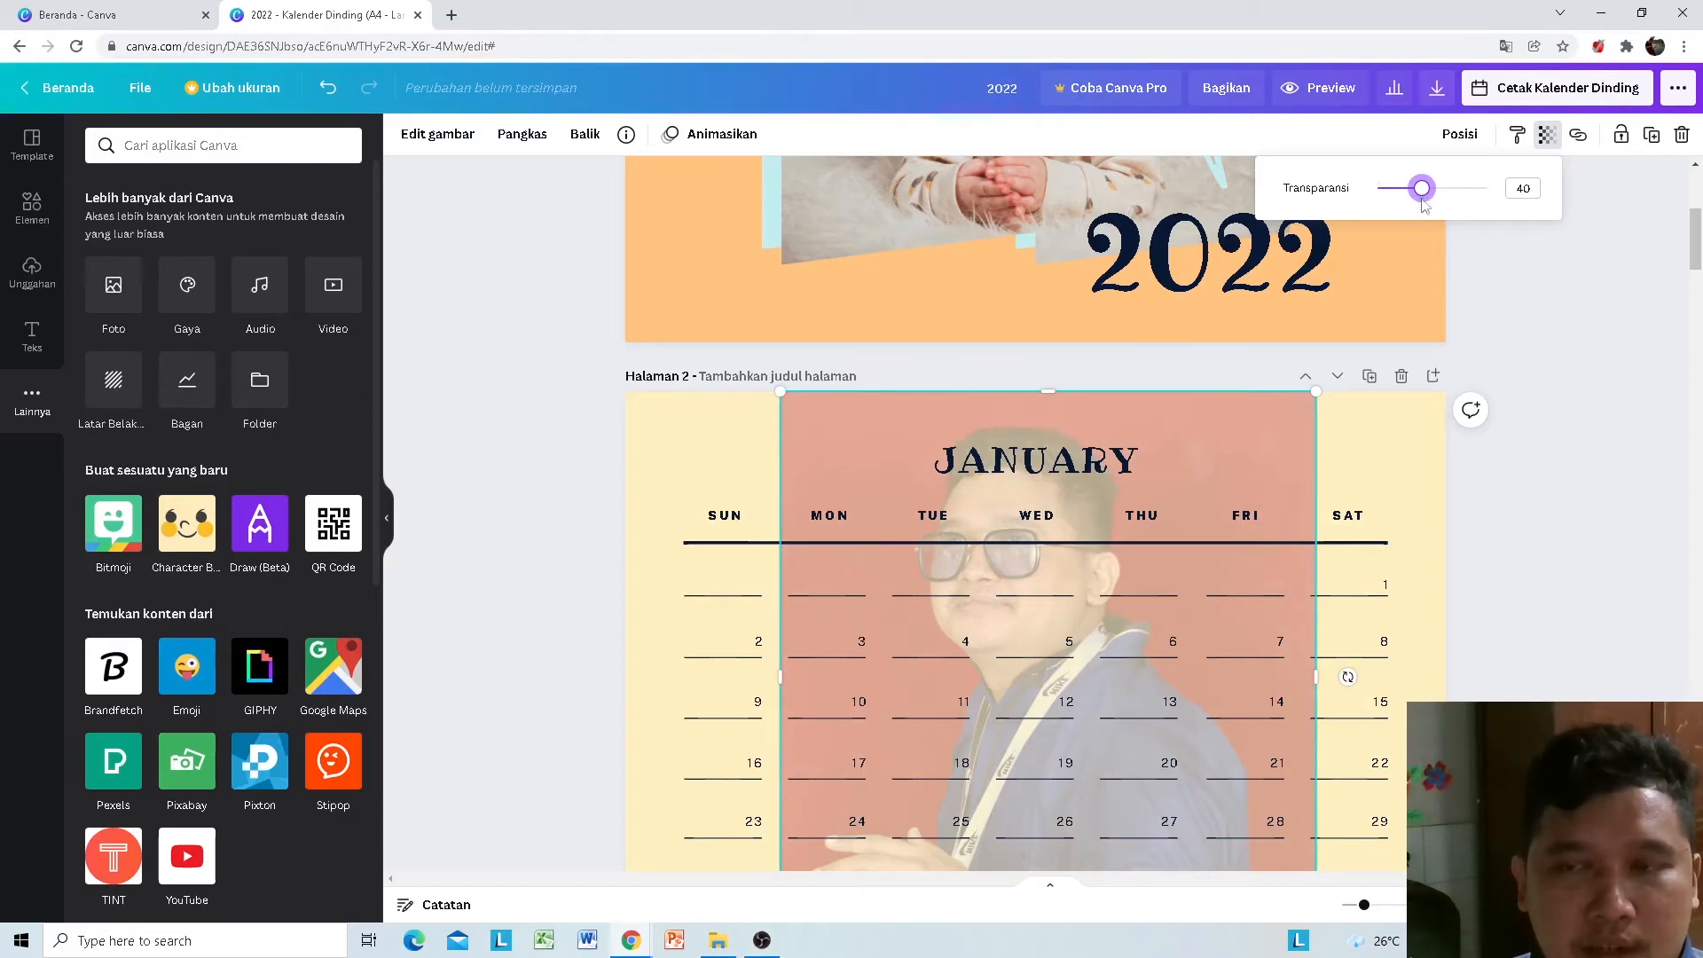
left_click(1597, 427)
scroll(1562, 598, "down", 3)
left_click(1562, 568)
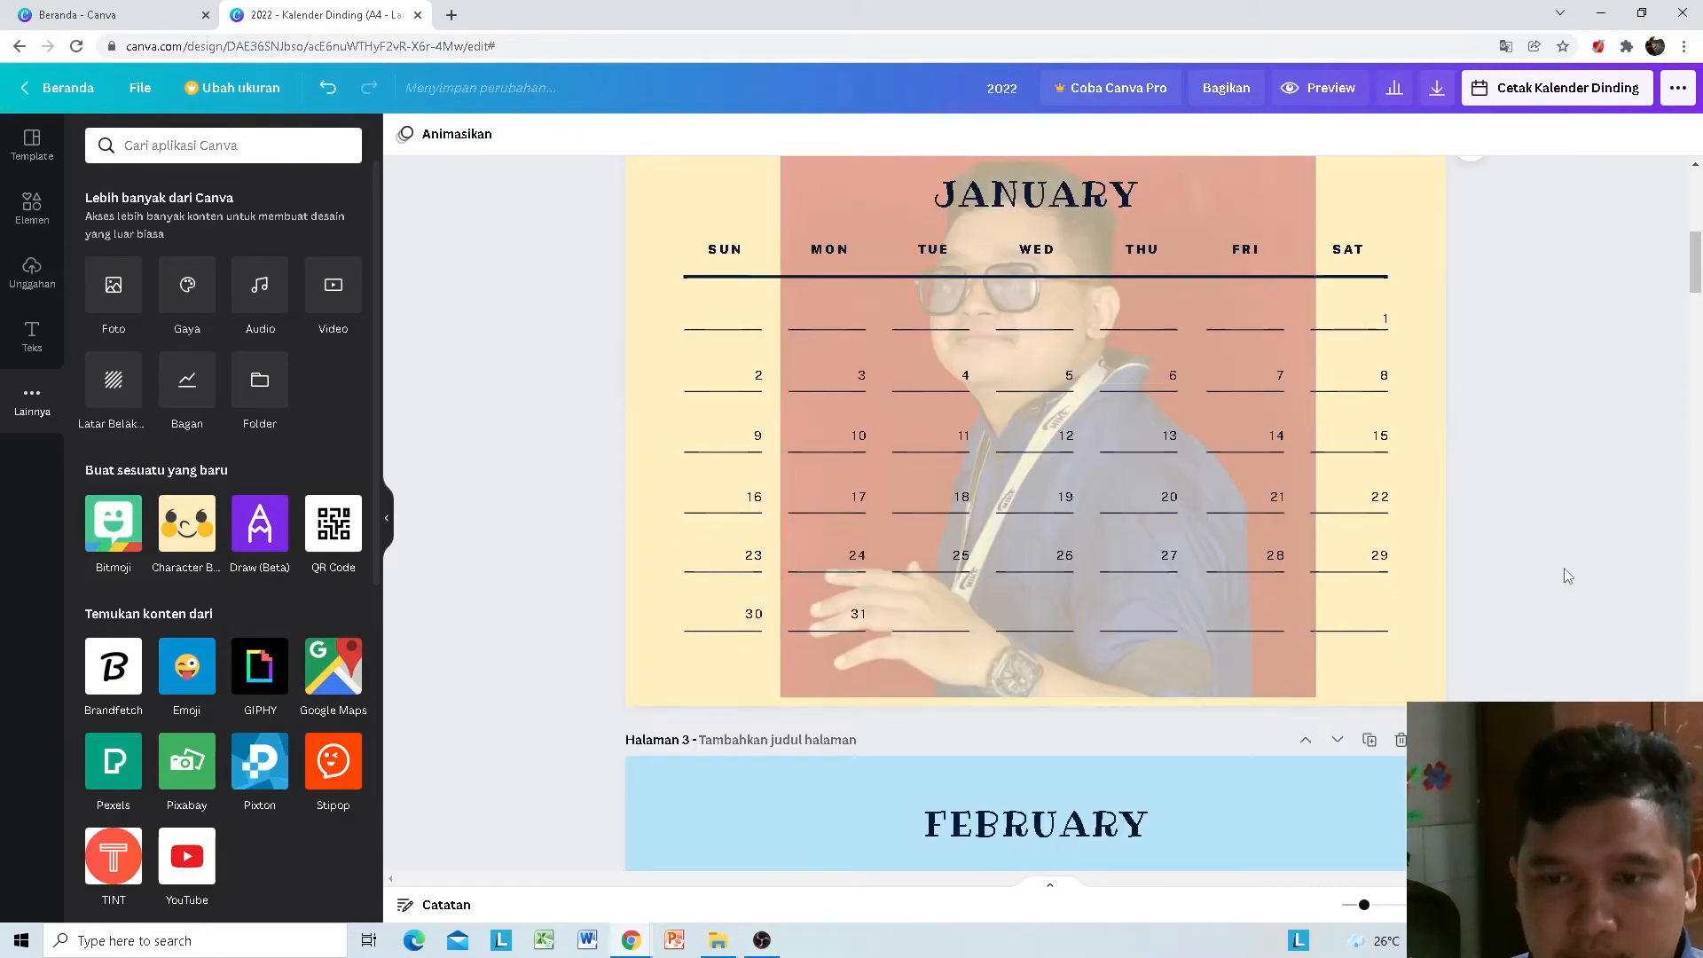
Step: Shrink the faded January portrait slightly so its upper edge sits just inside the page
scroll(1419, 479, "up", 2)
left_click(1261, 342)
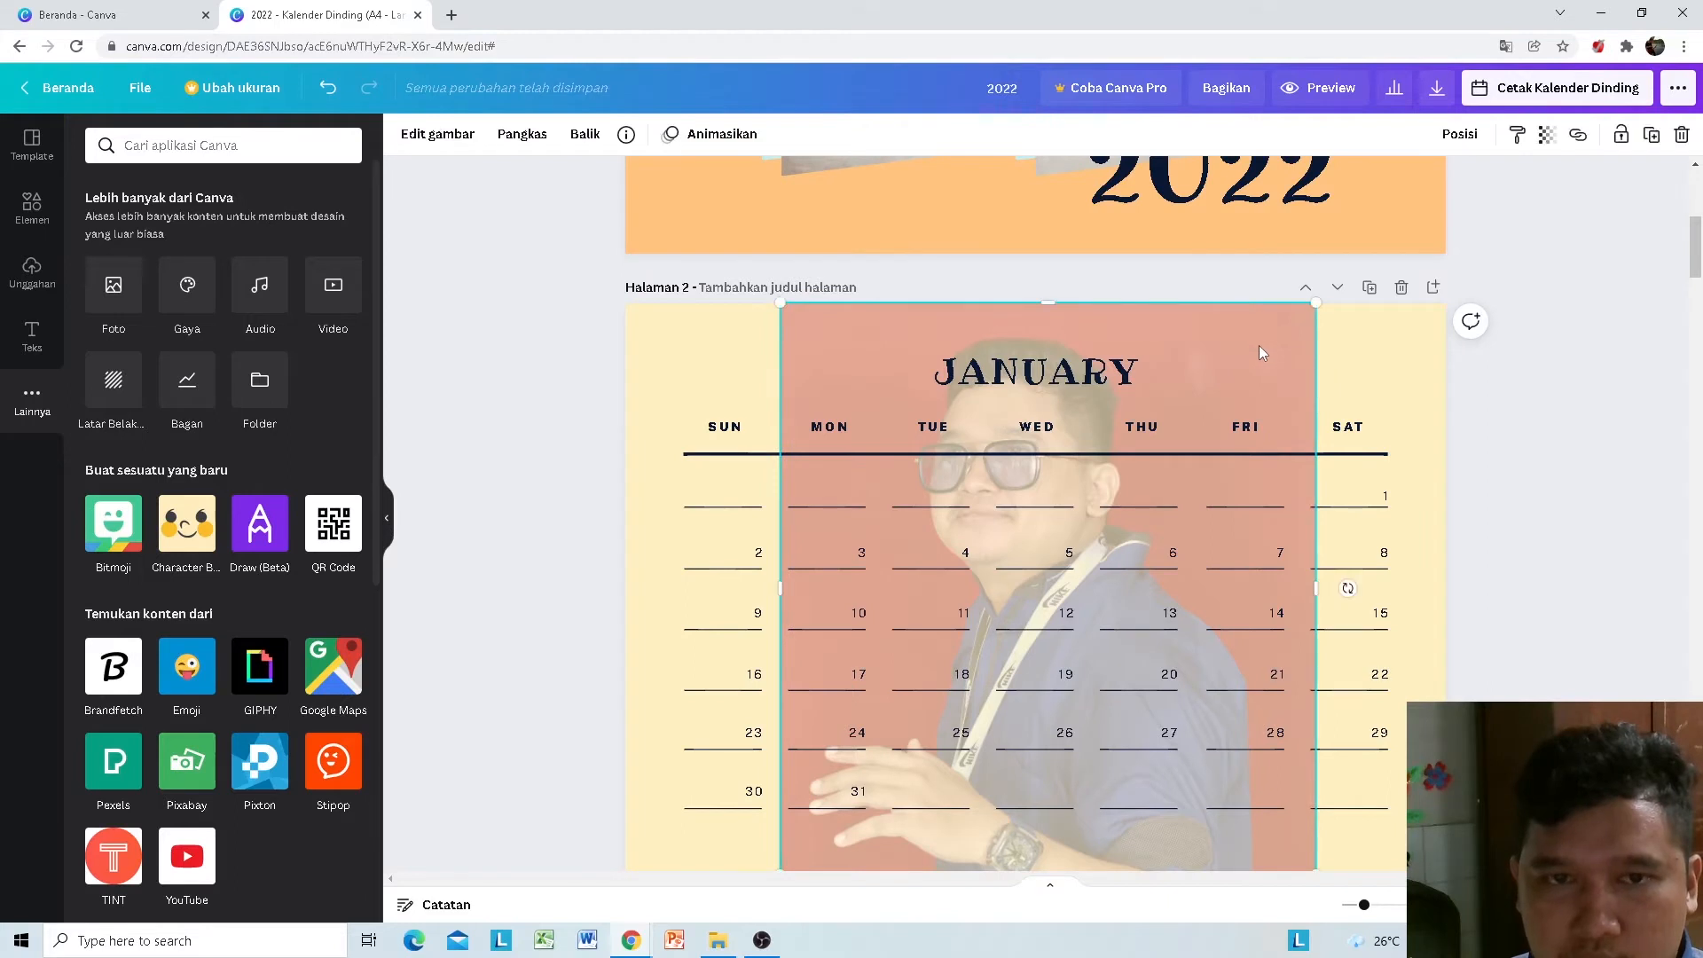
left_click_drag(1312, 310, 1306, 316)
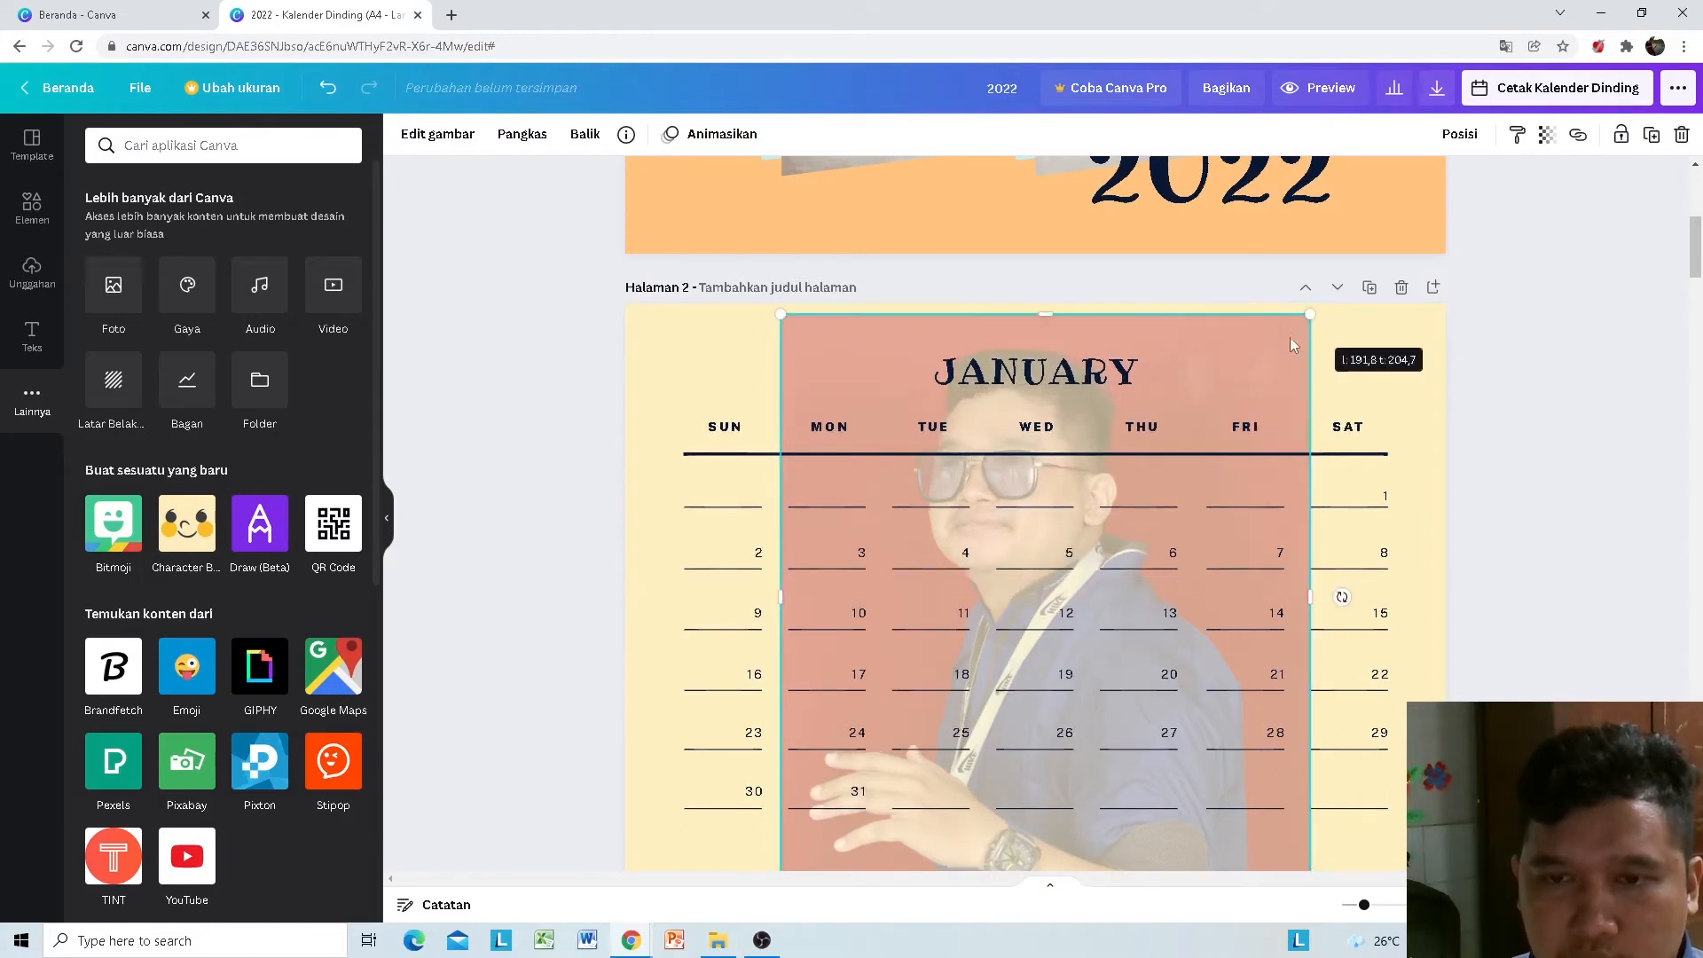
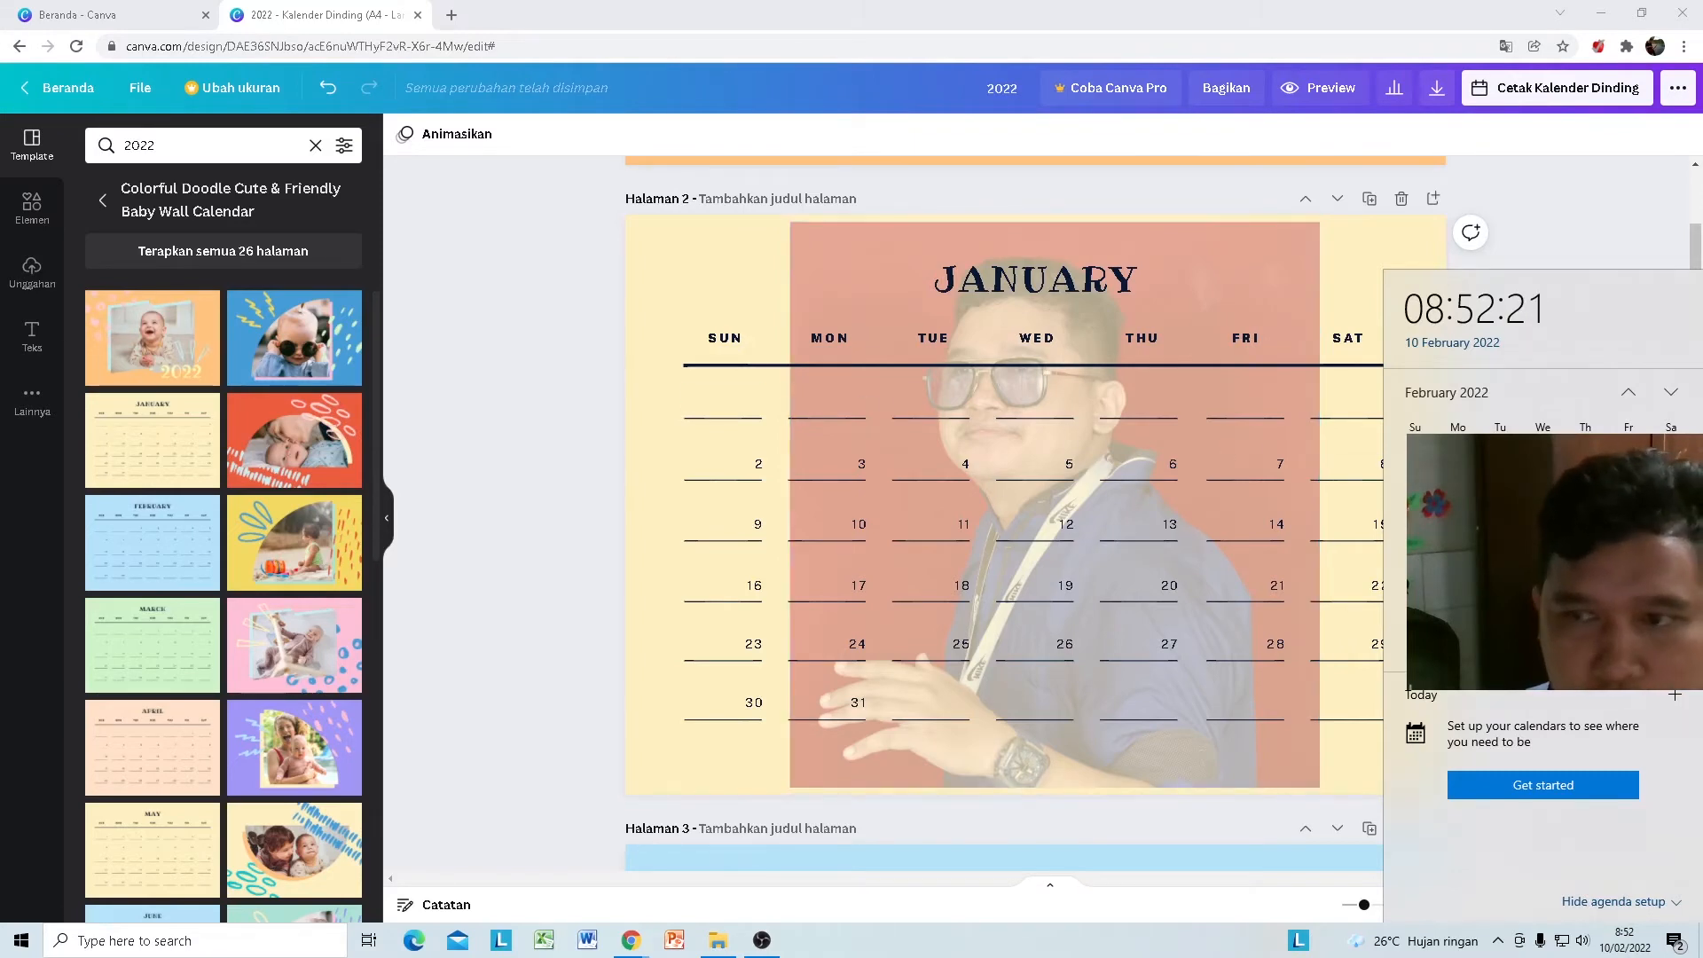
Step: Check January 2022 in the system calendar and fill January's empty first-row cells, SUN to FRI, with the dates 26 to 31
left_click(1629, 396)
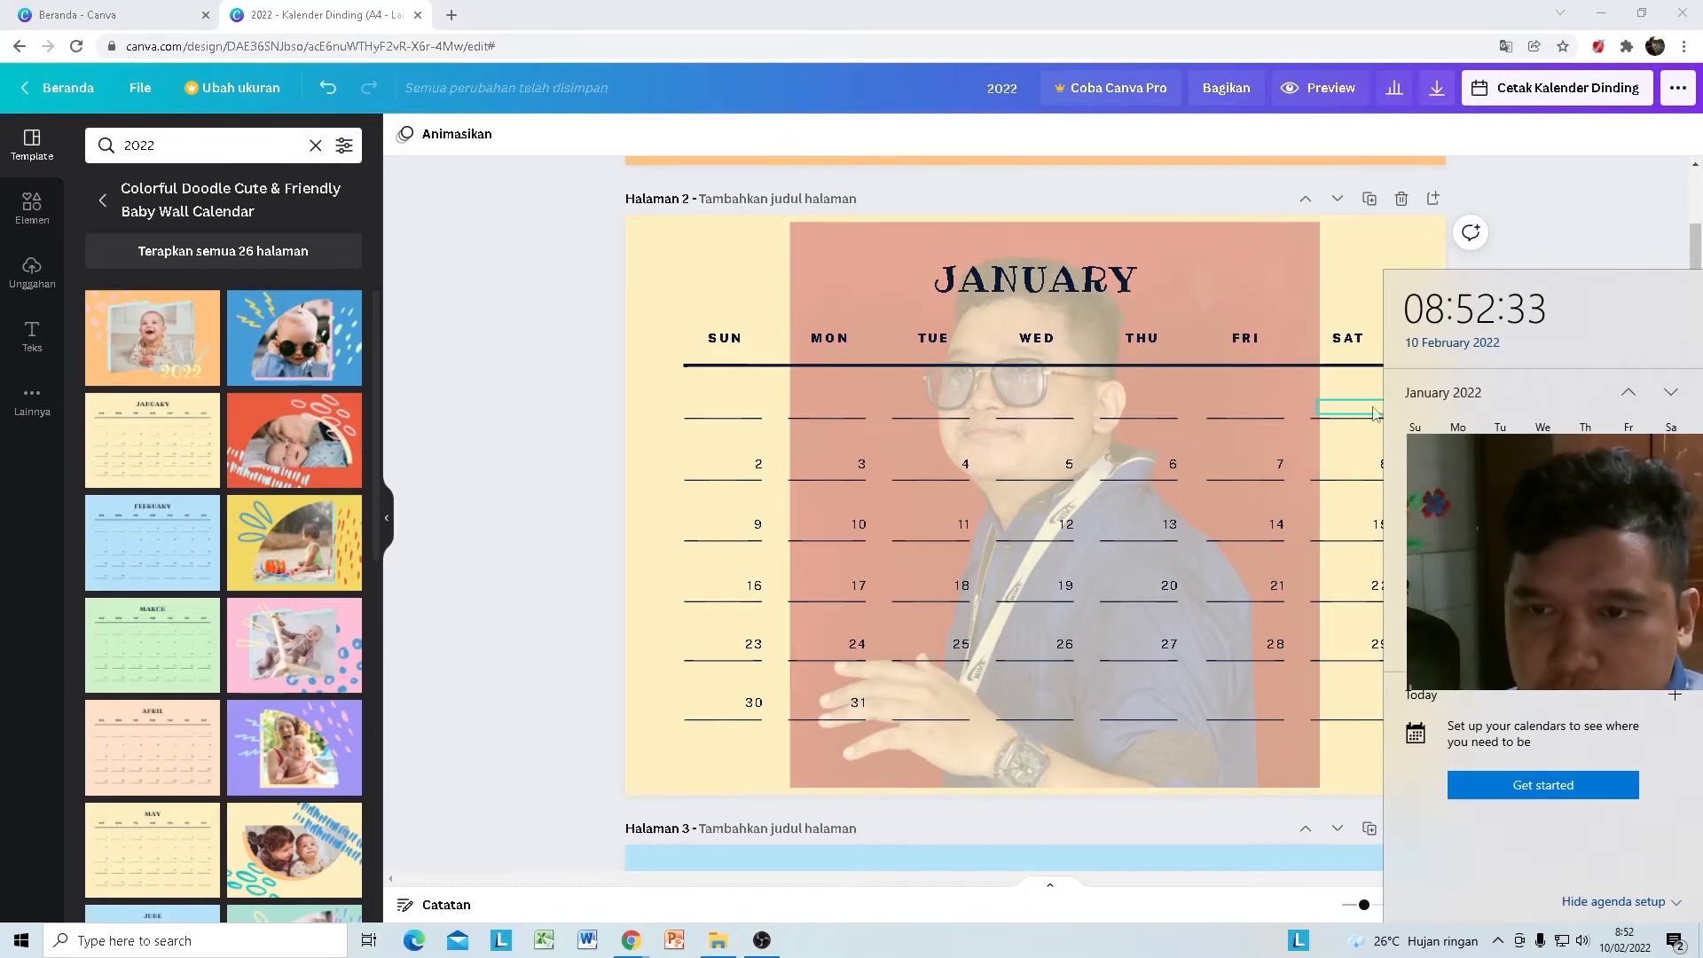
left_click(1229, 394)
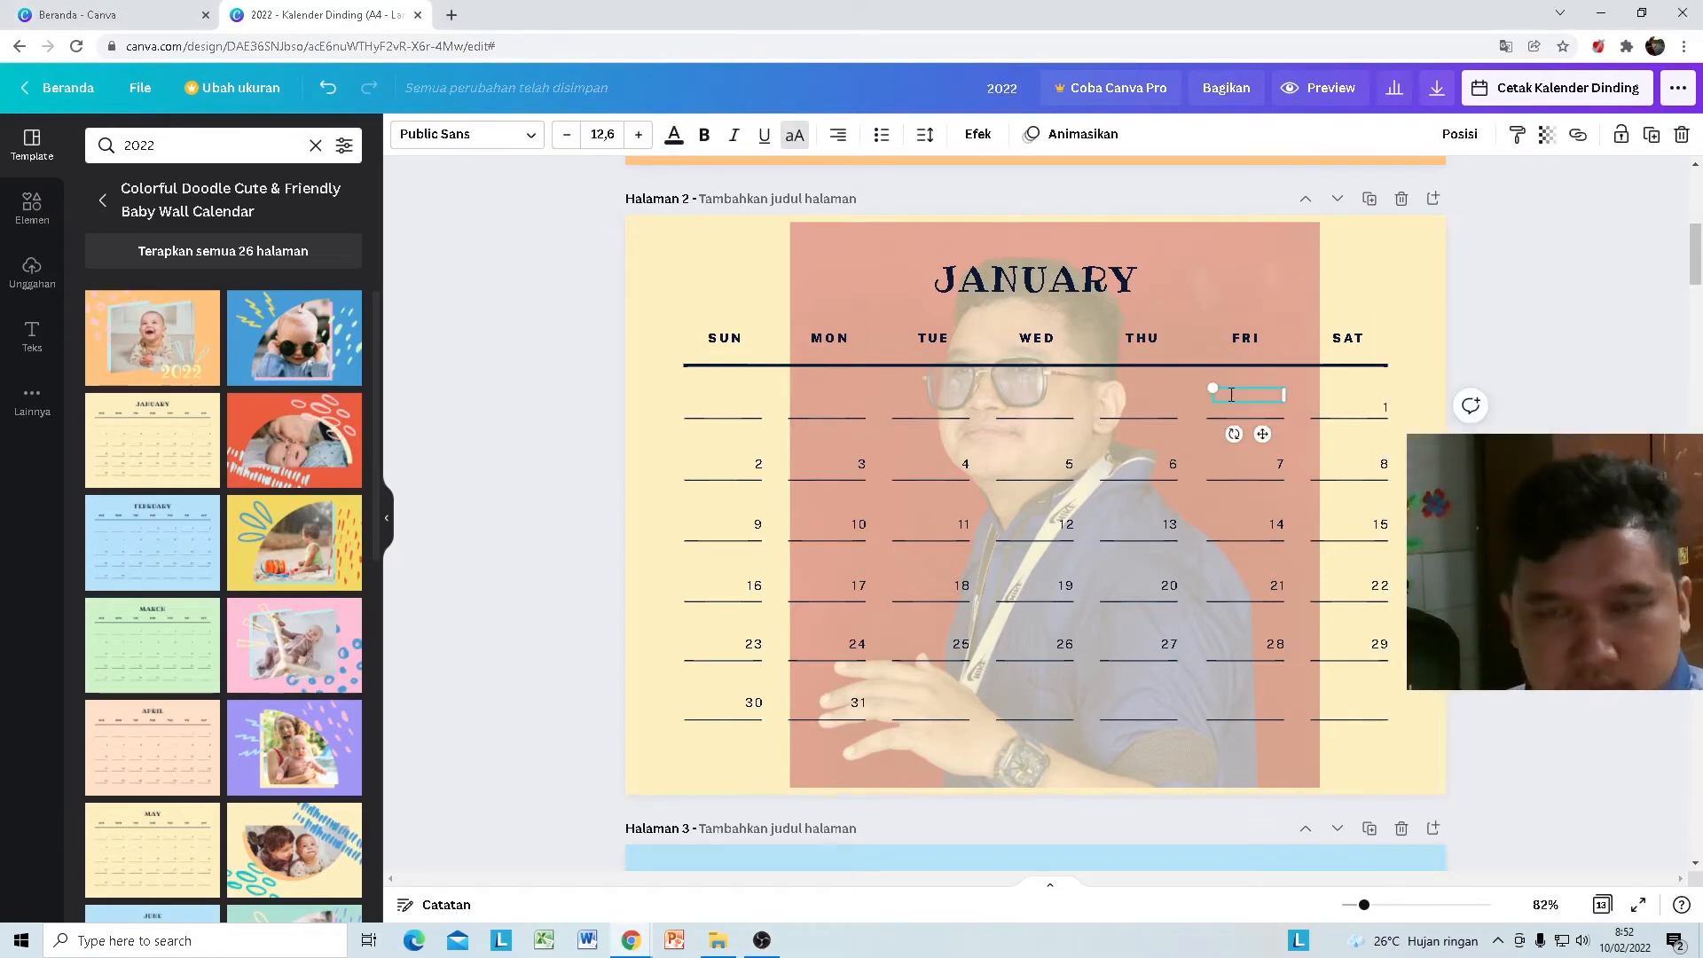
type("31")
left_click(1125, 399)
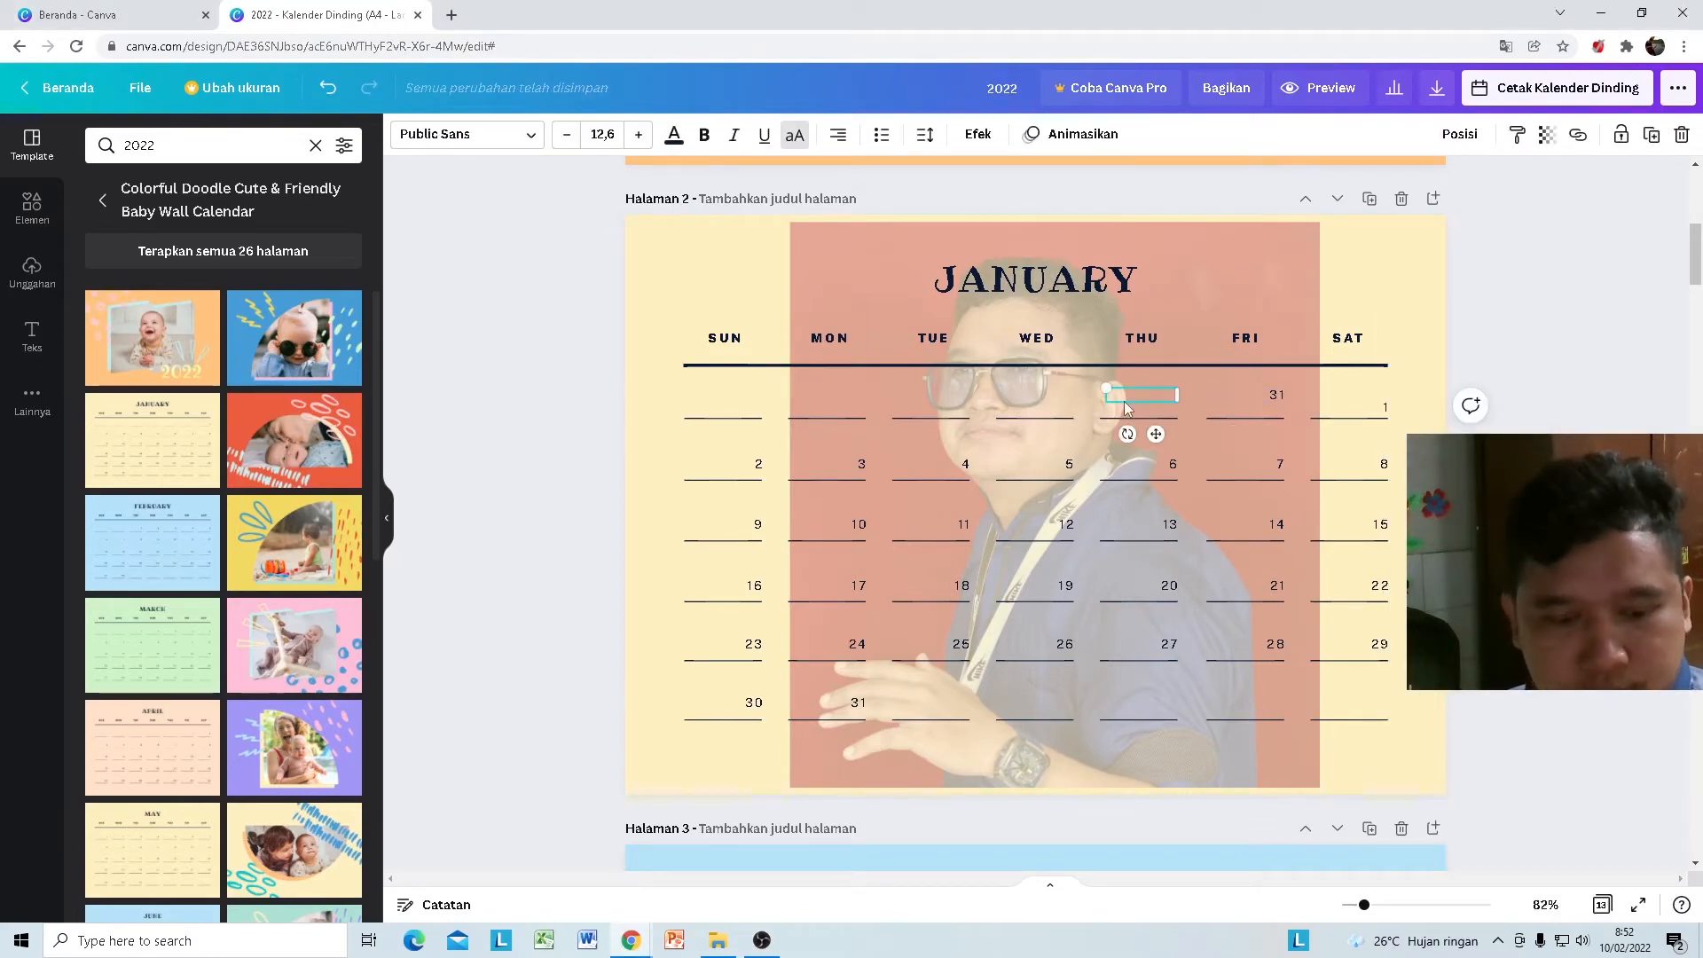
type("30")
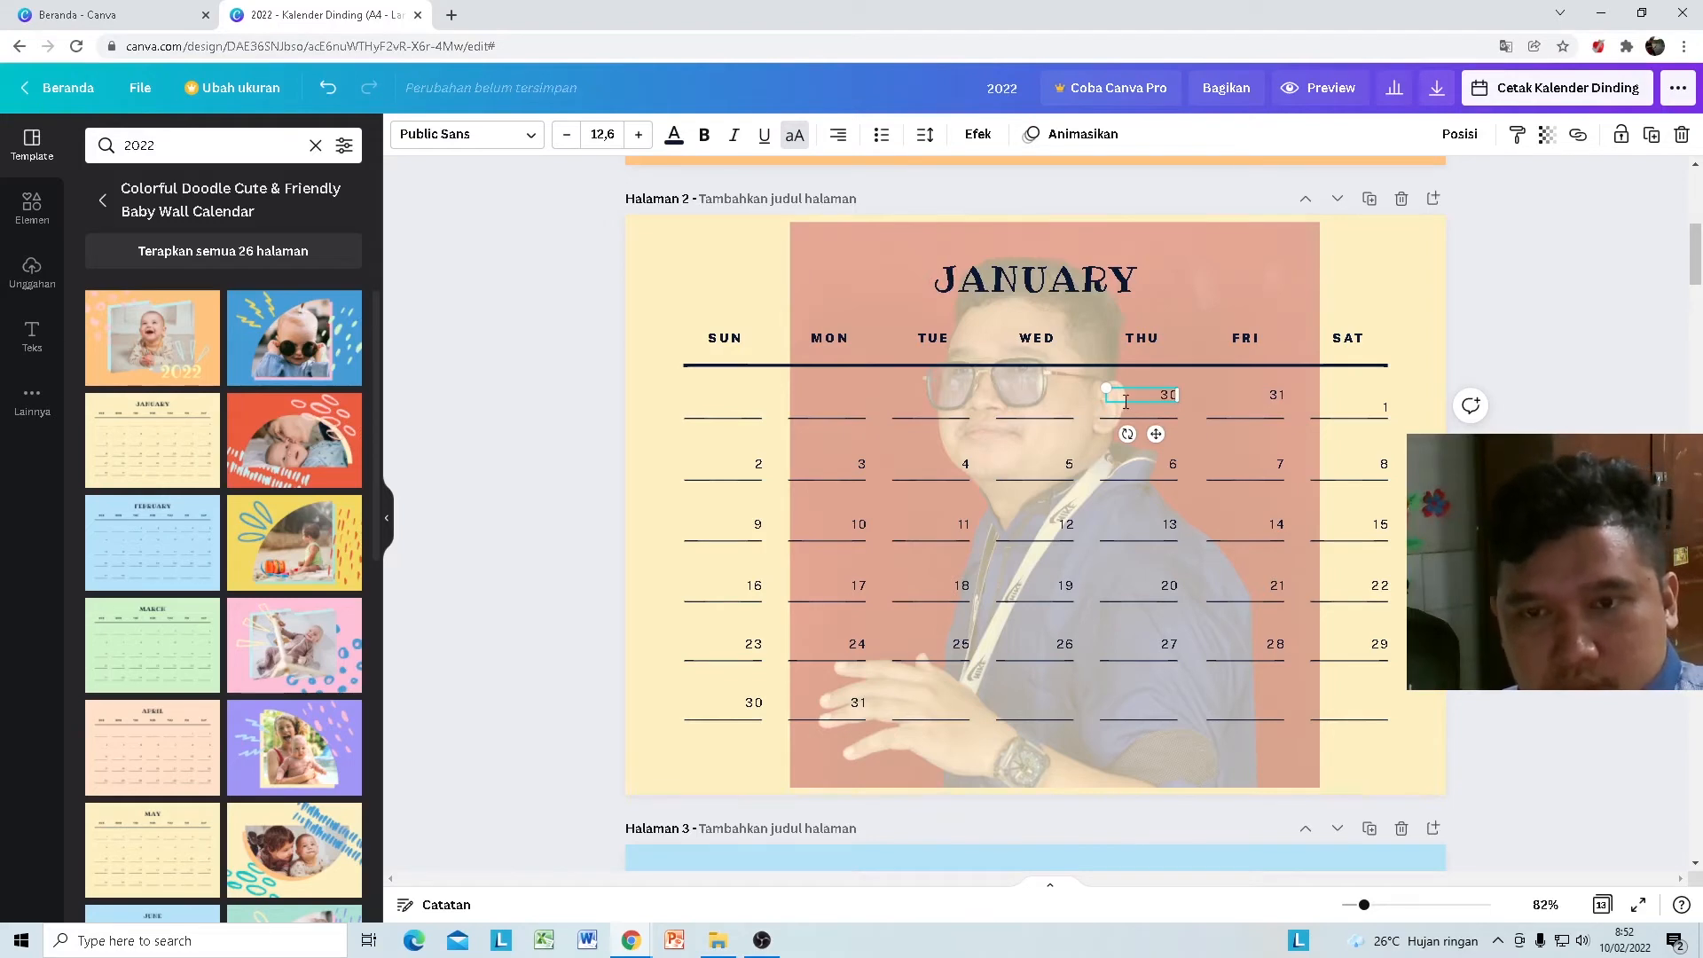
left_click(1038, 399)
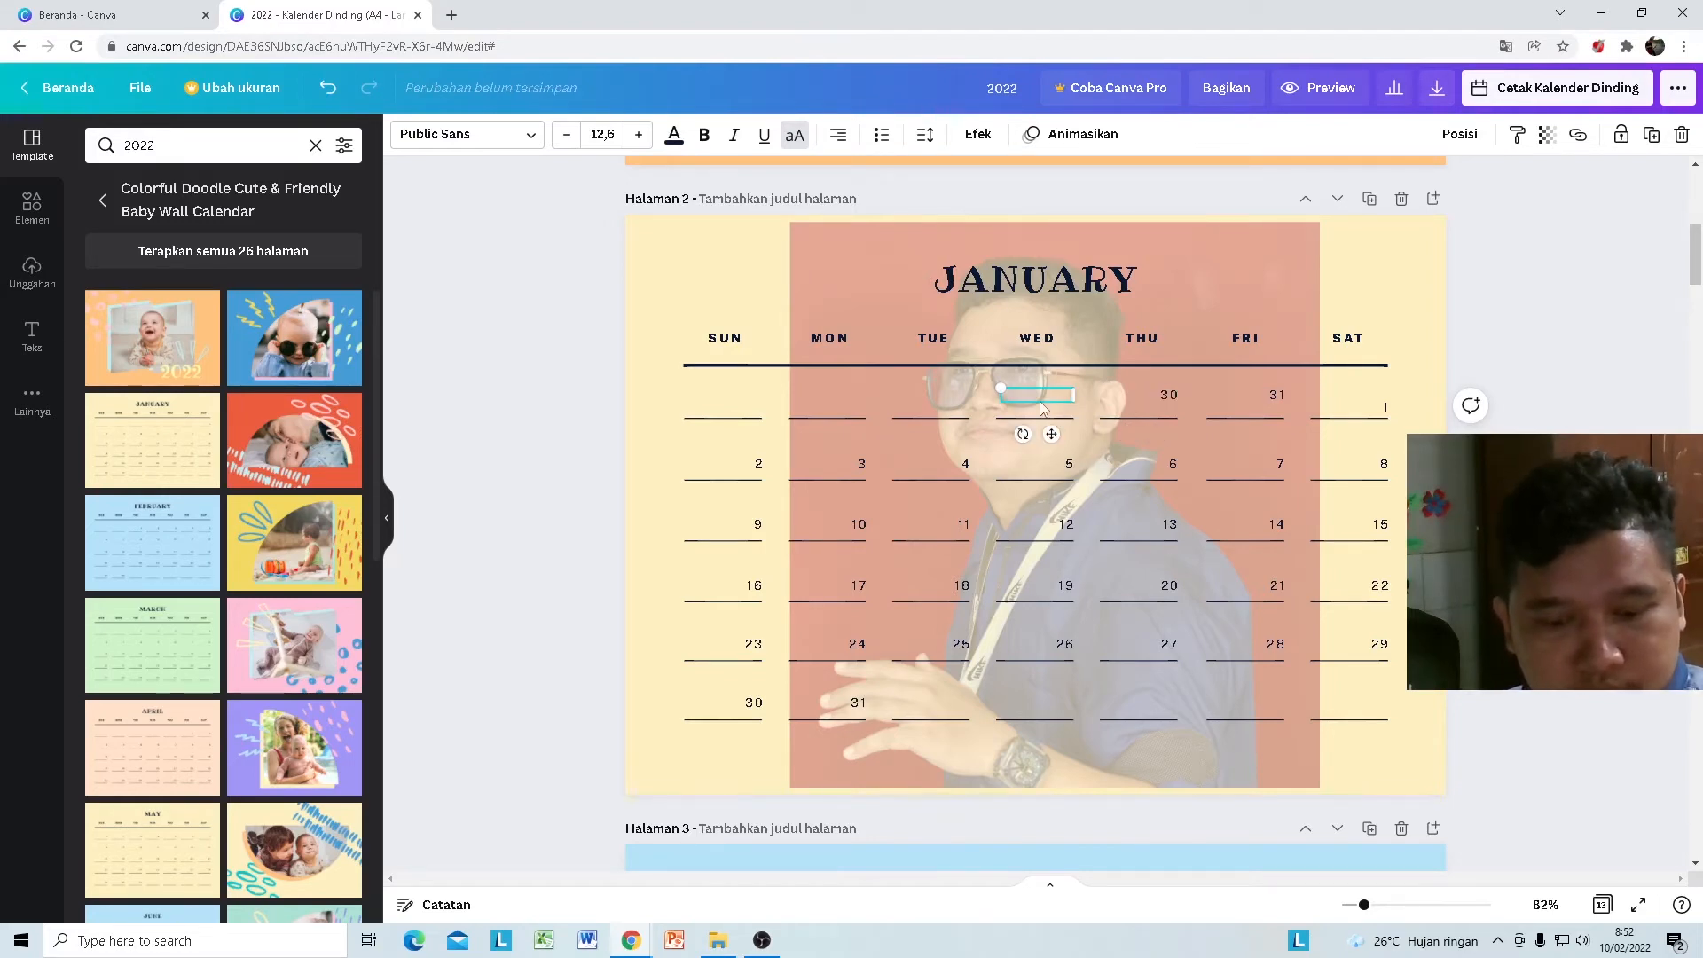
type("3")
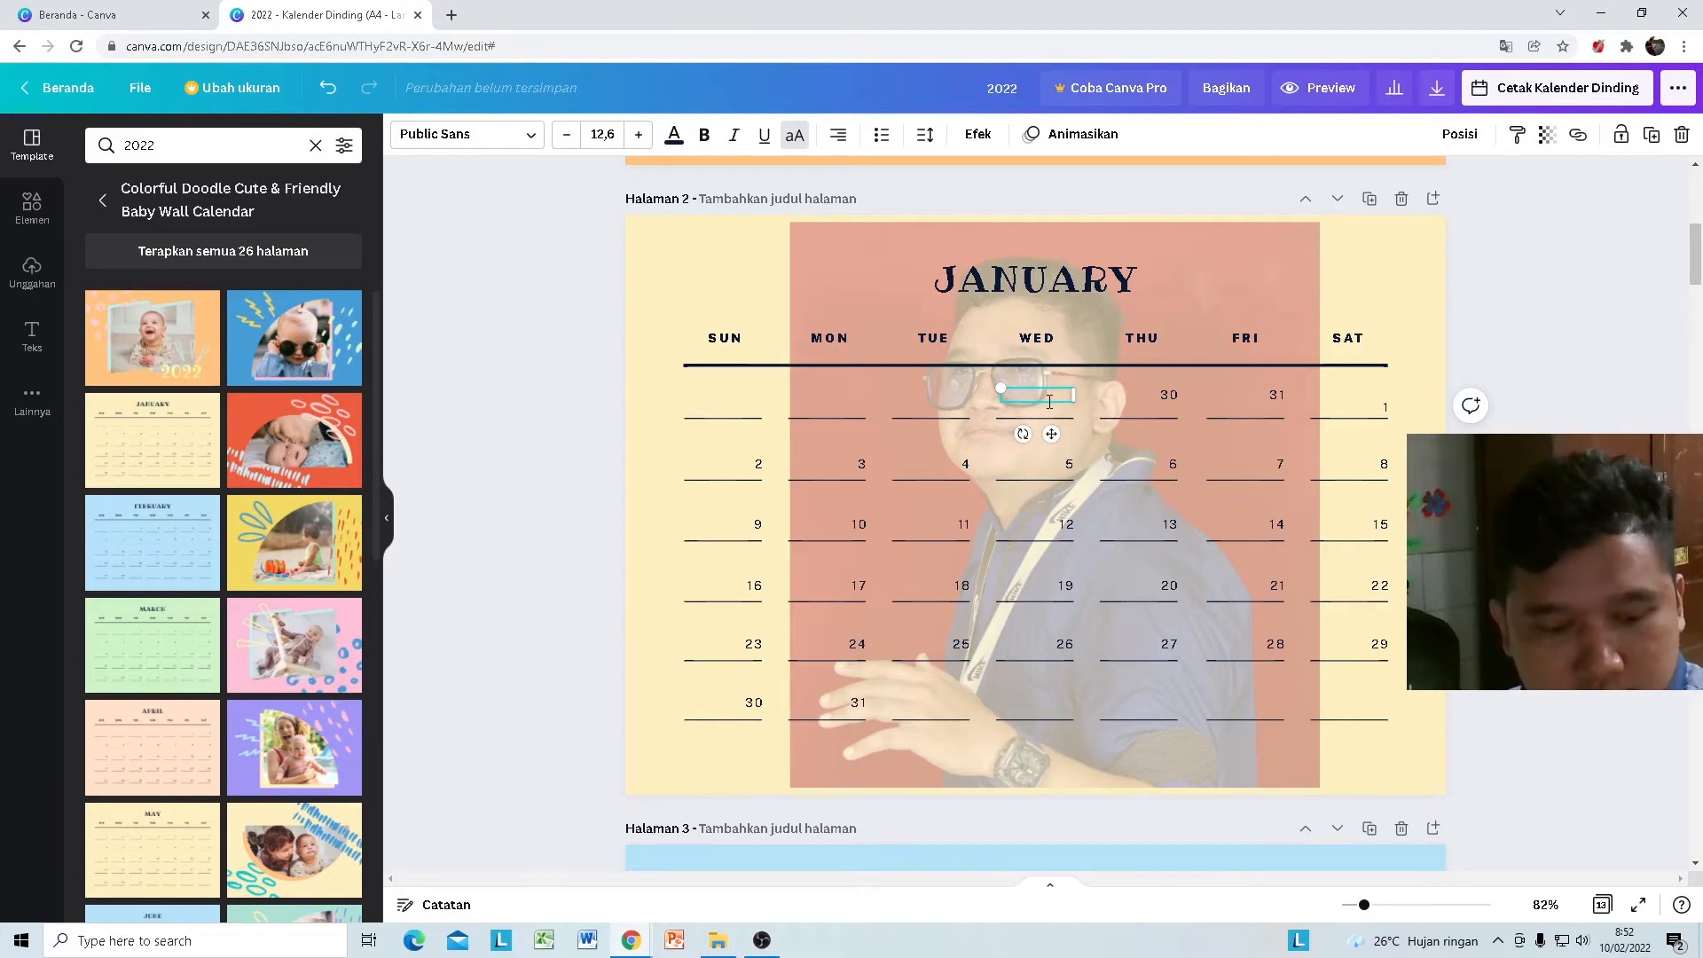
type("9")
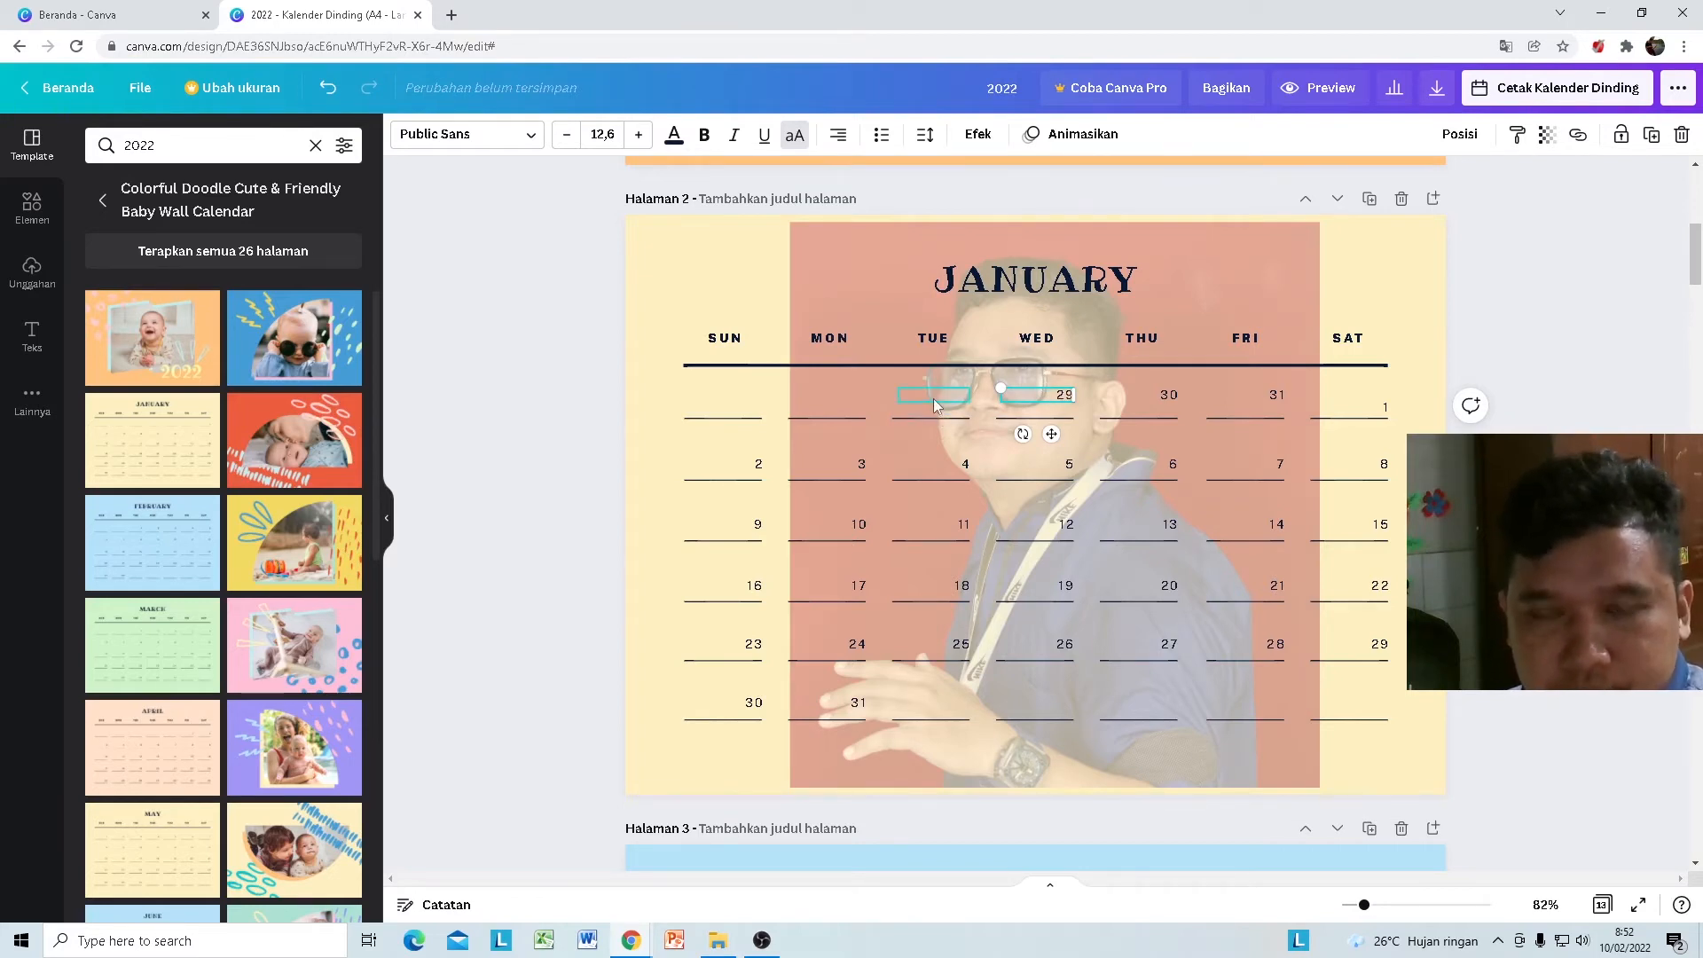
left_click(933, 397)
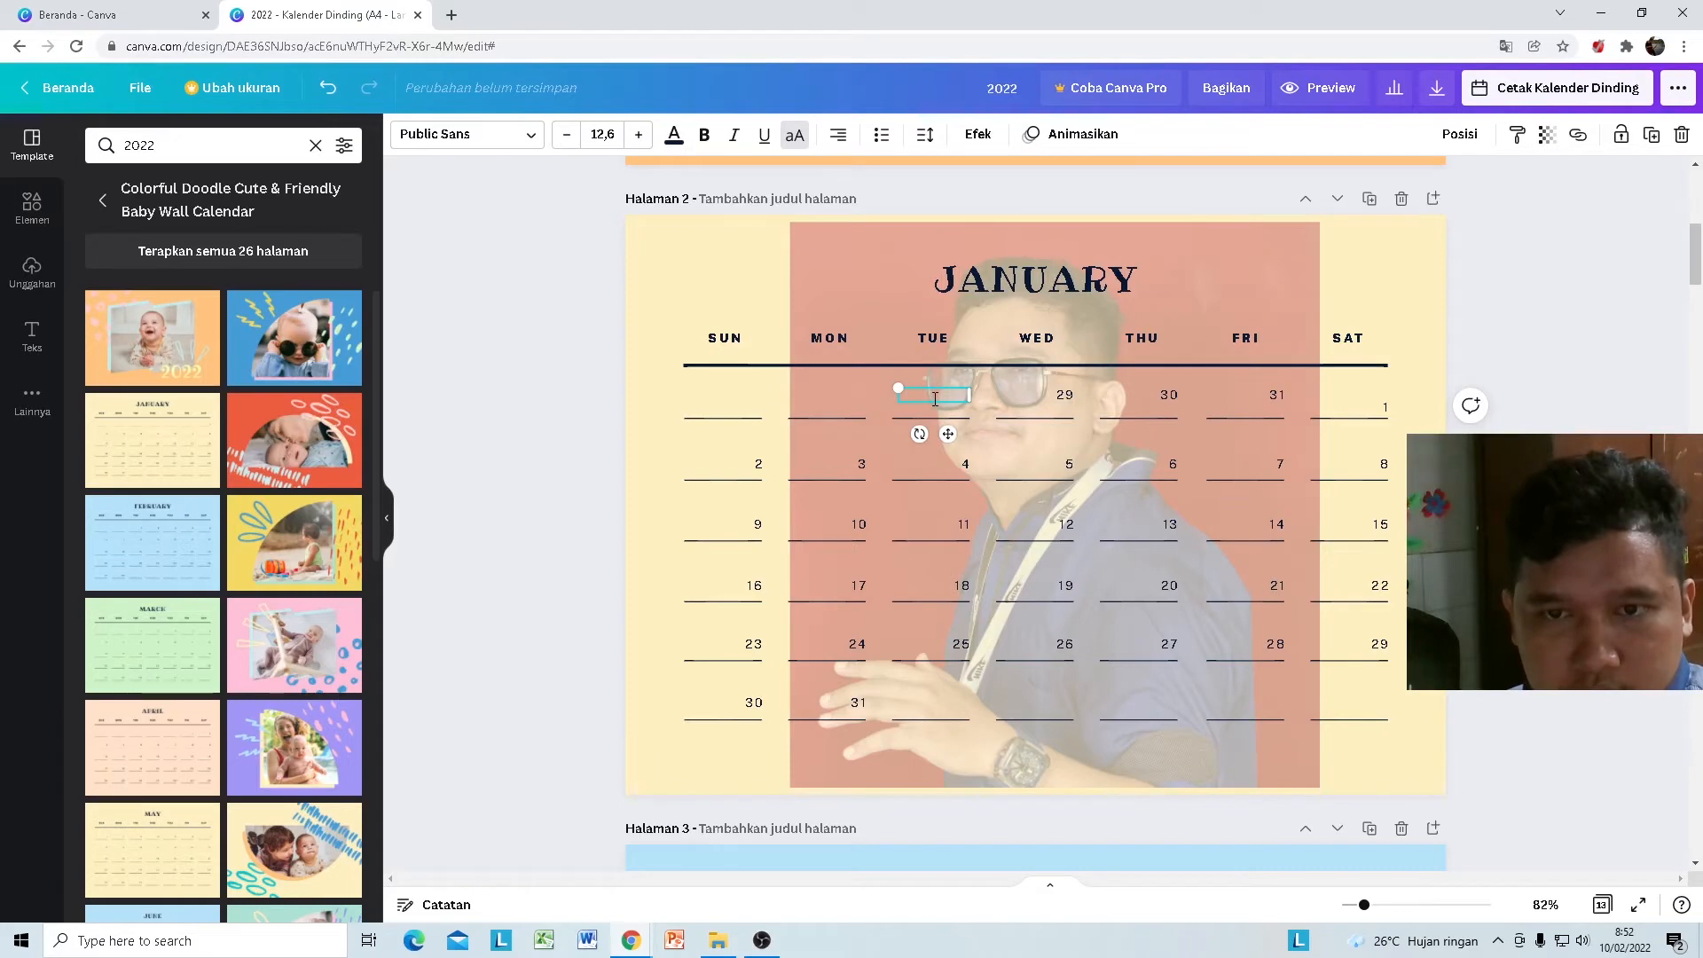
type("28")
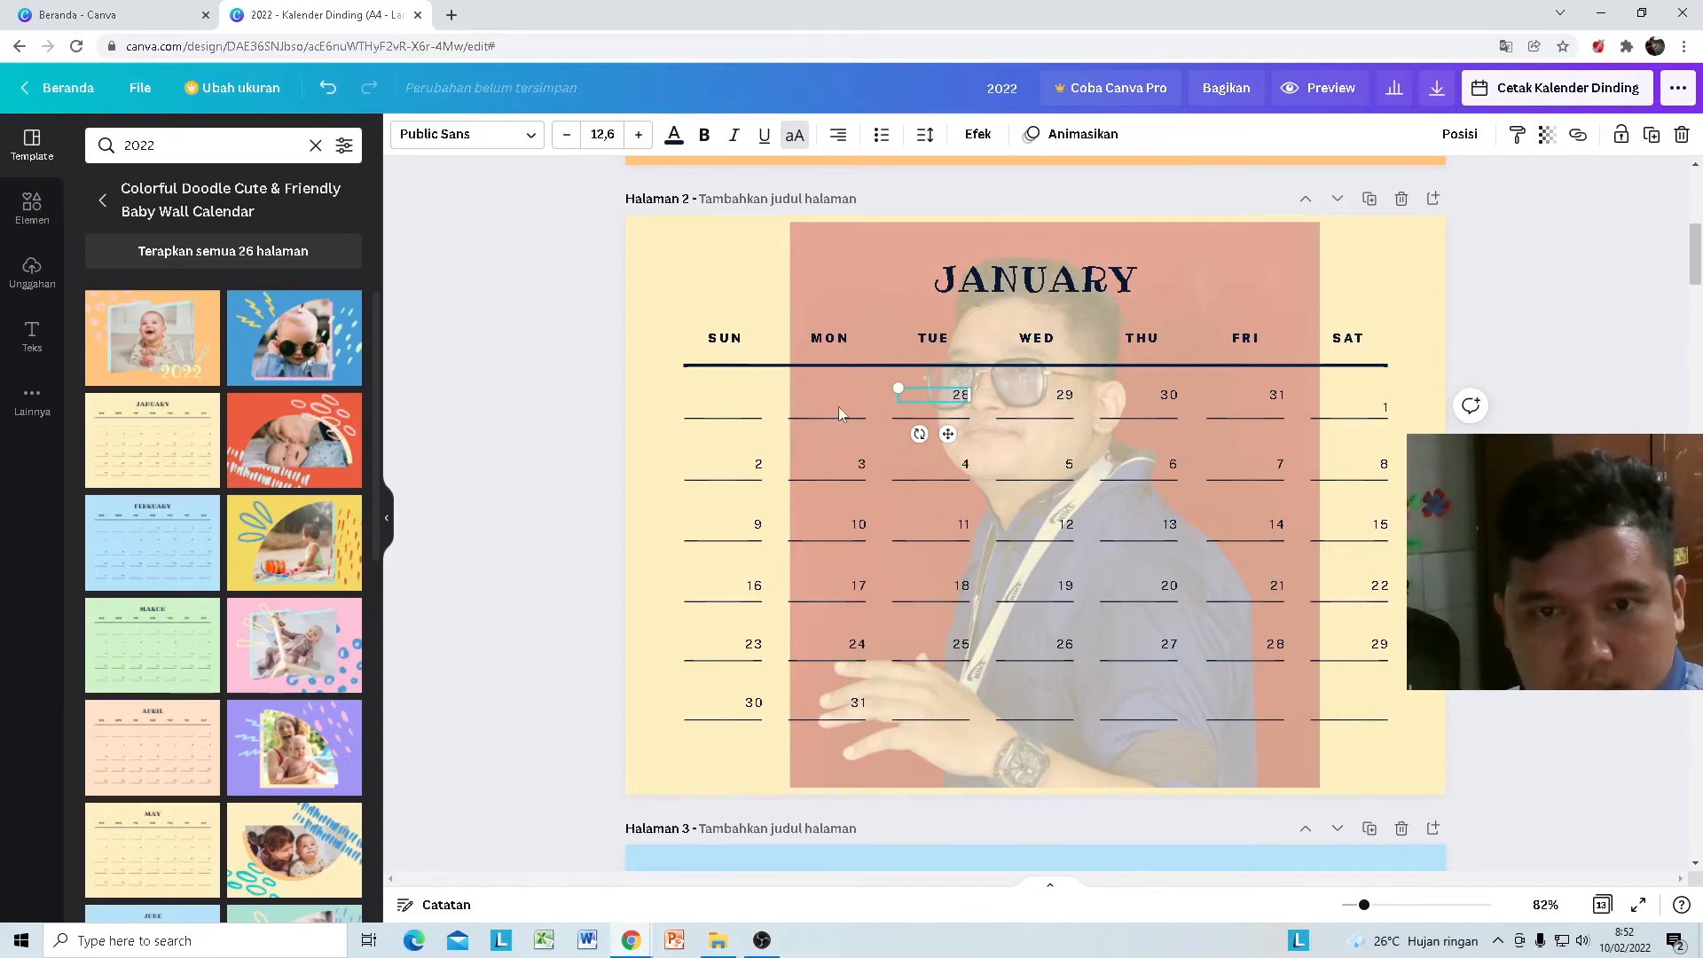
left_click(821, 395)
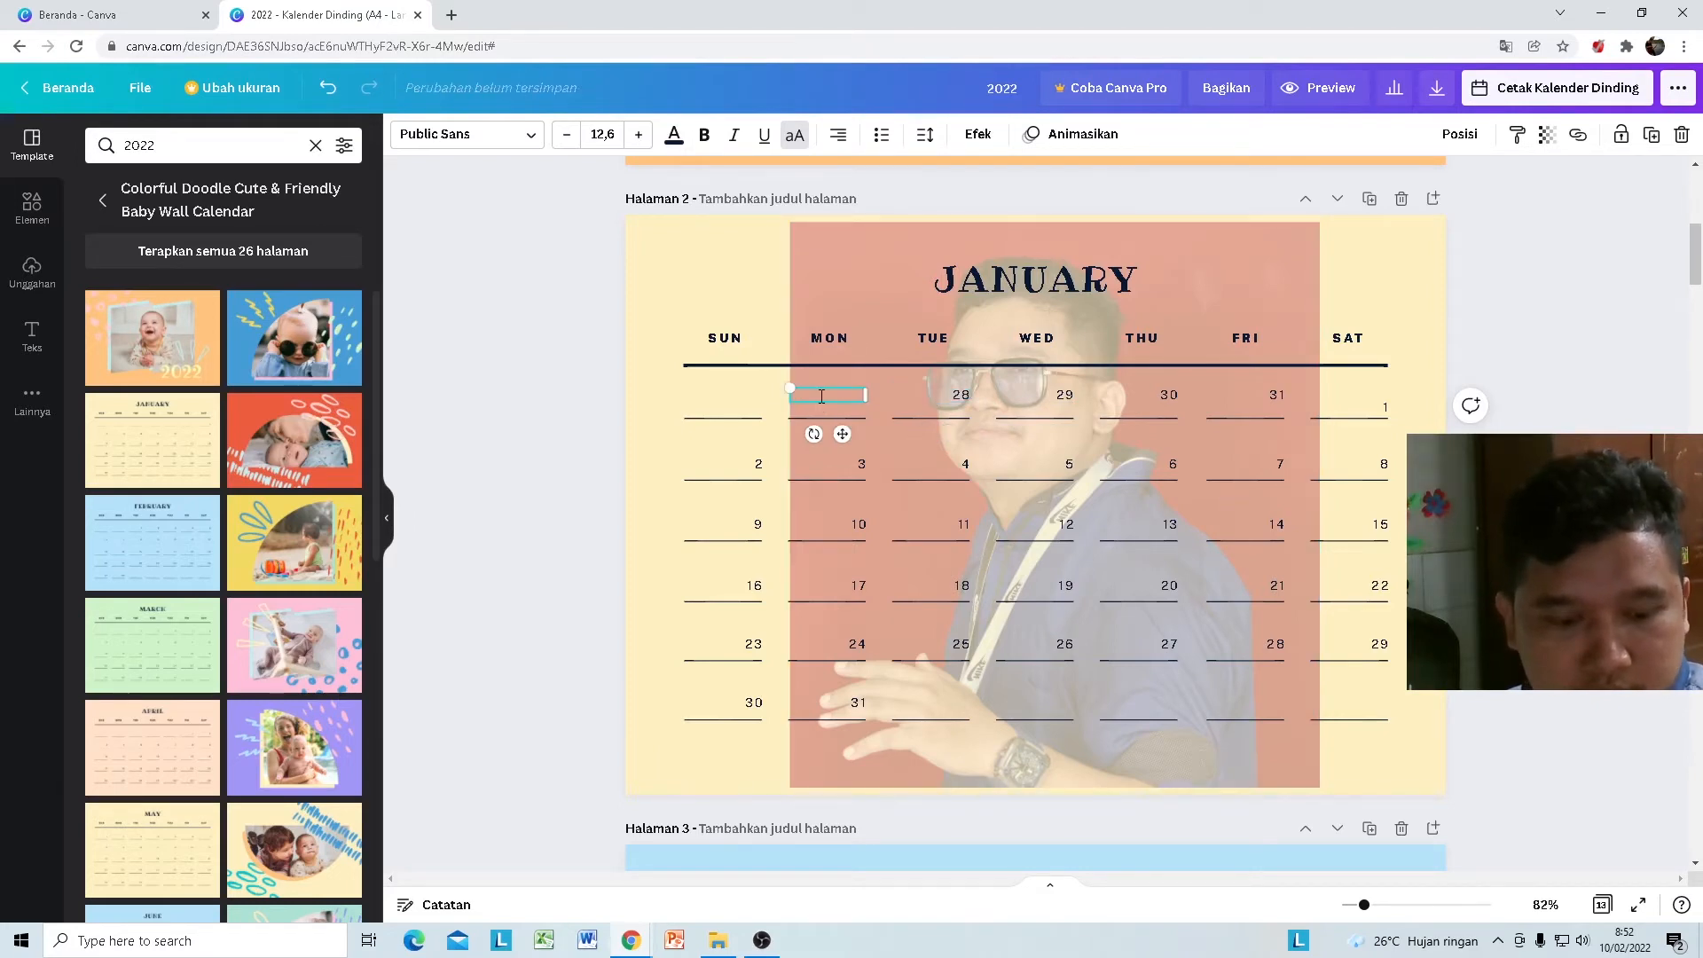
left_click(708, 401)
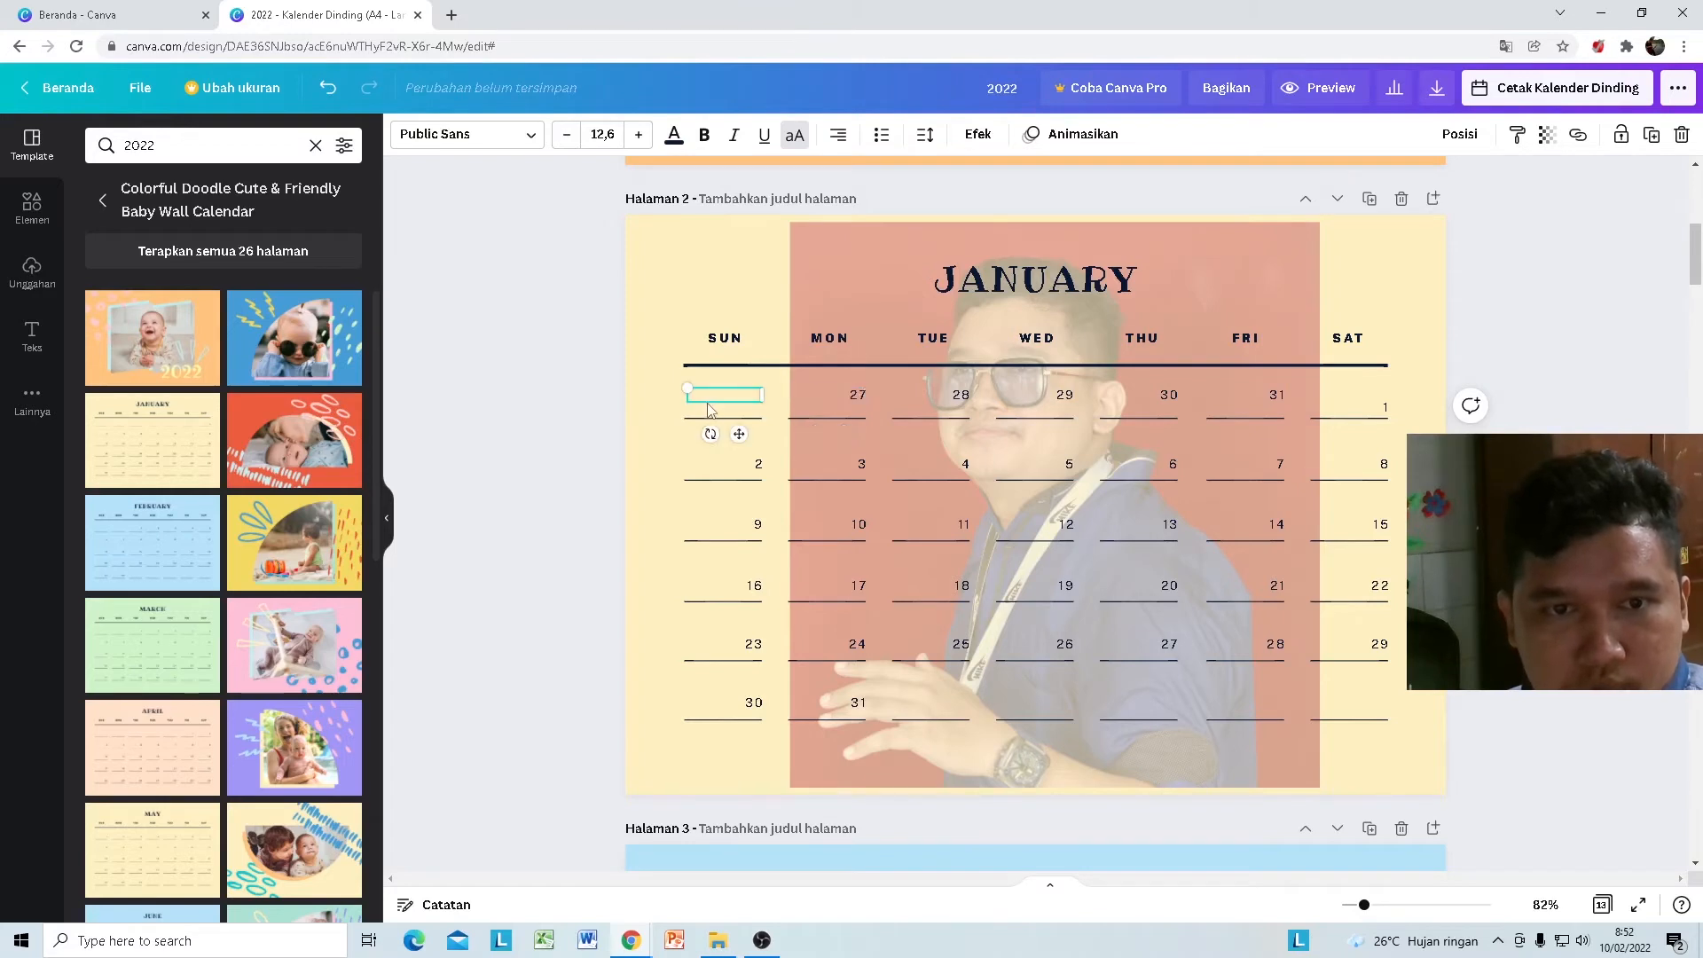
type("26")
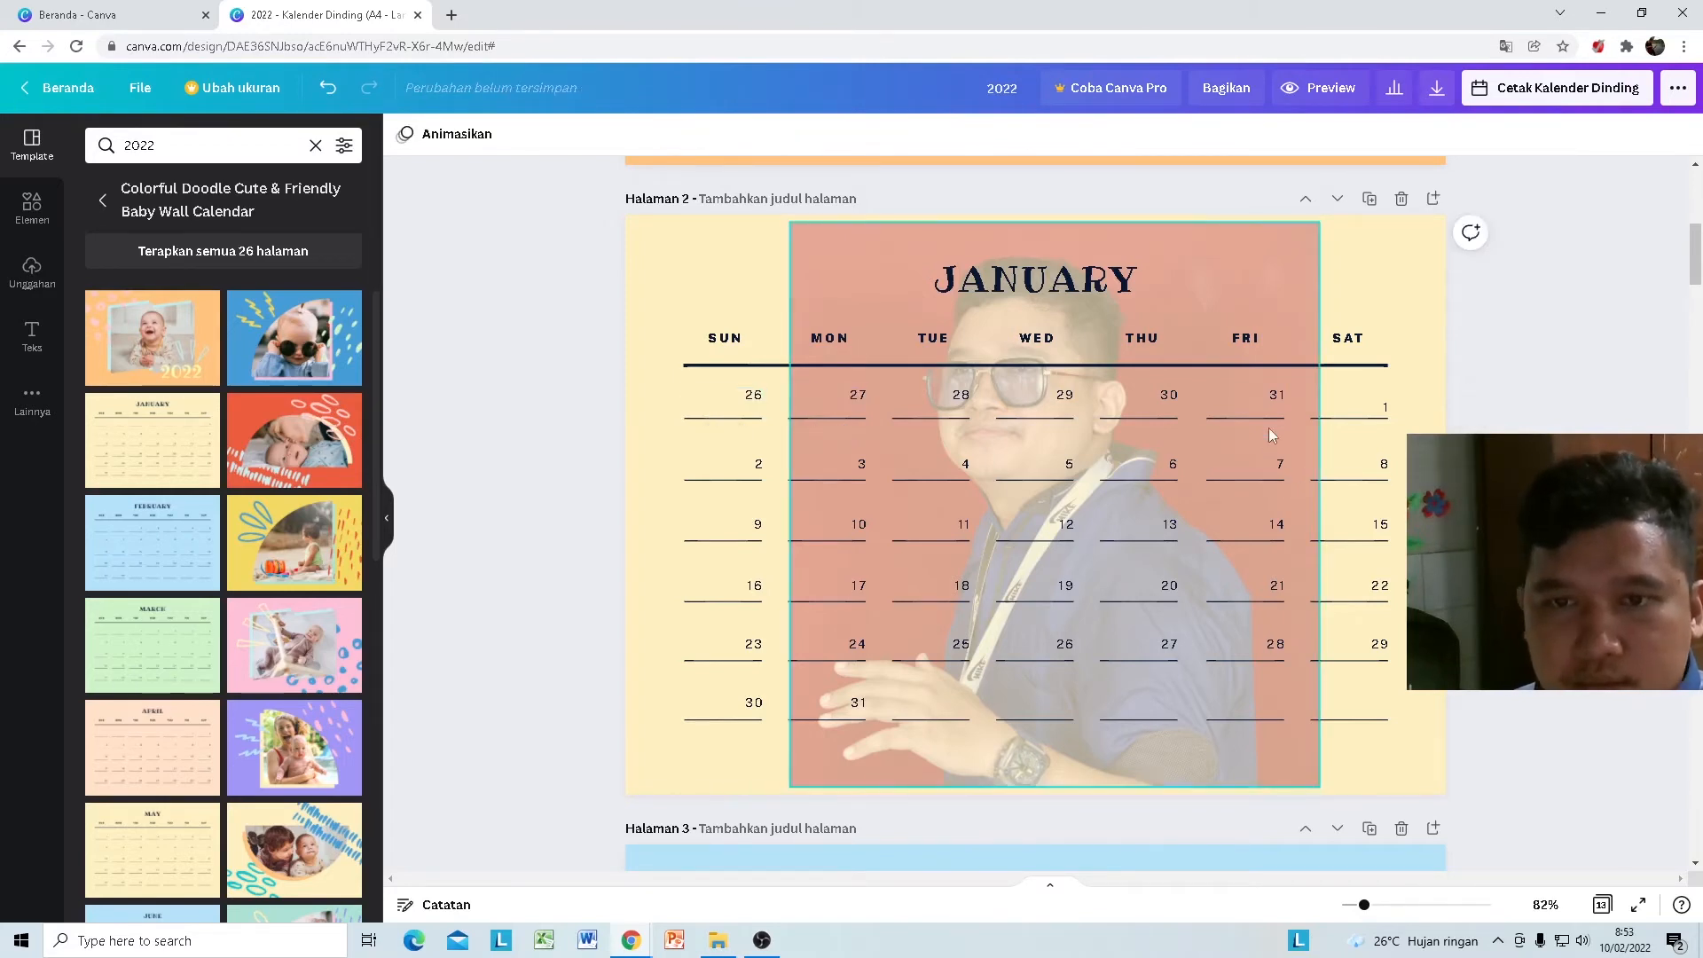
Step: Recolour the previous-month dates 31, 30 and 29 in January's first row to the light pink document colour
left_click(1274, 396)
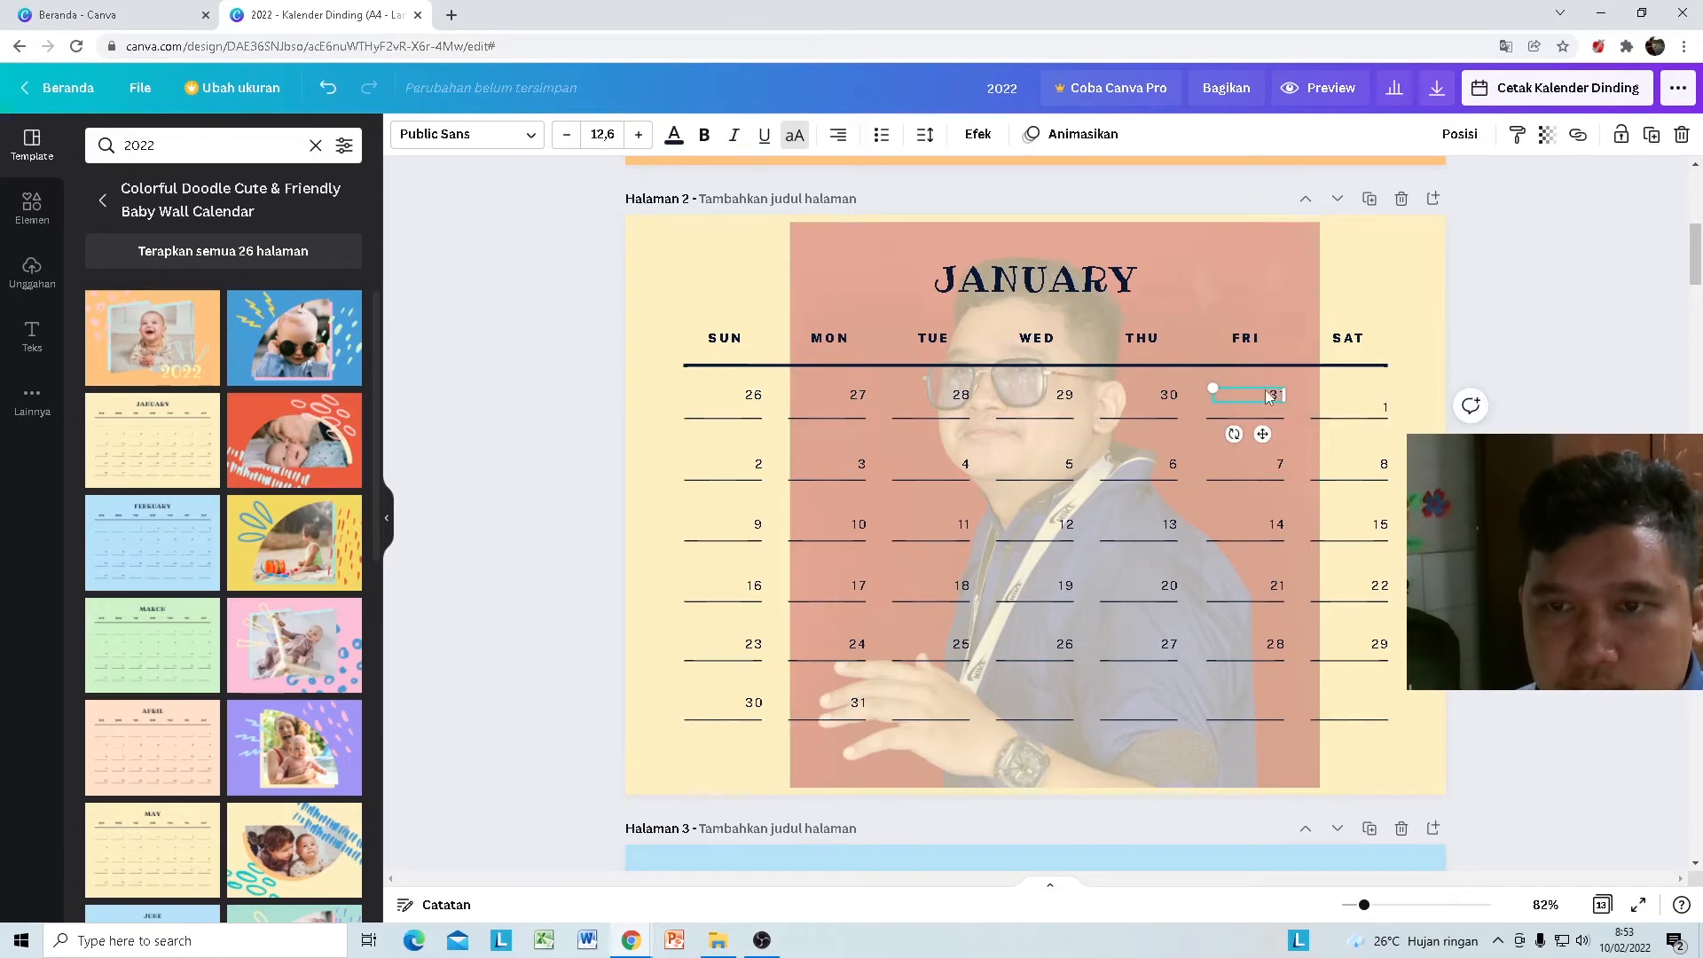
left_click(675, 134)
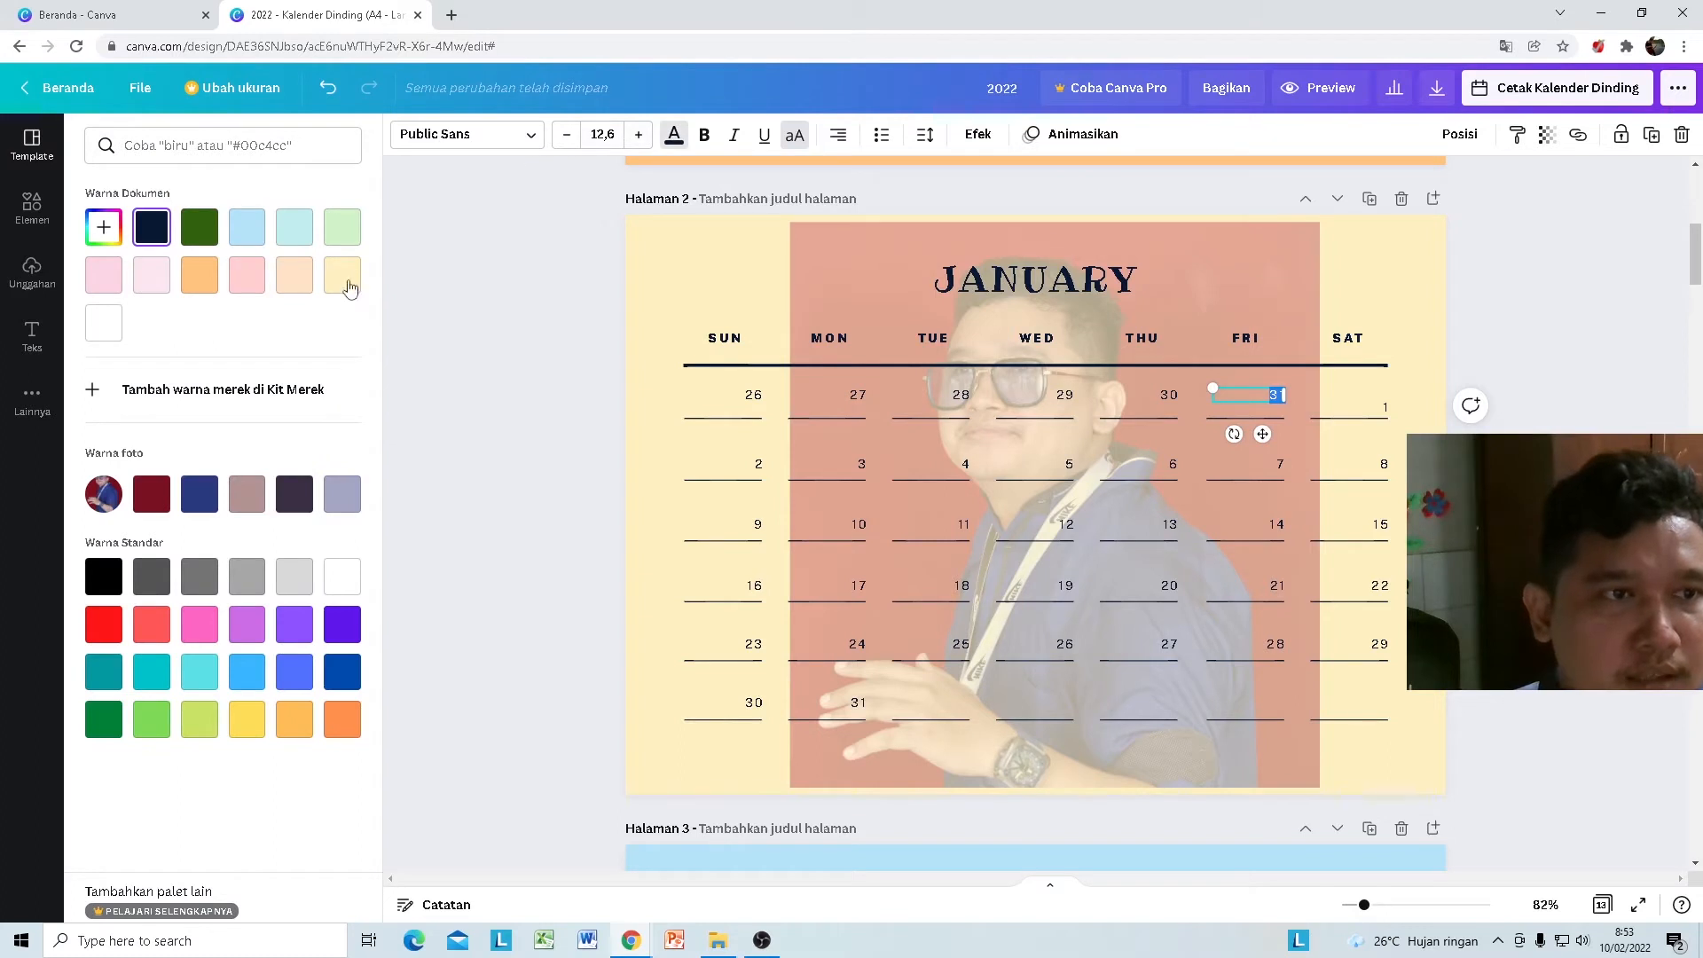
left_click(105, 276)
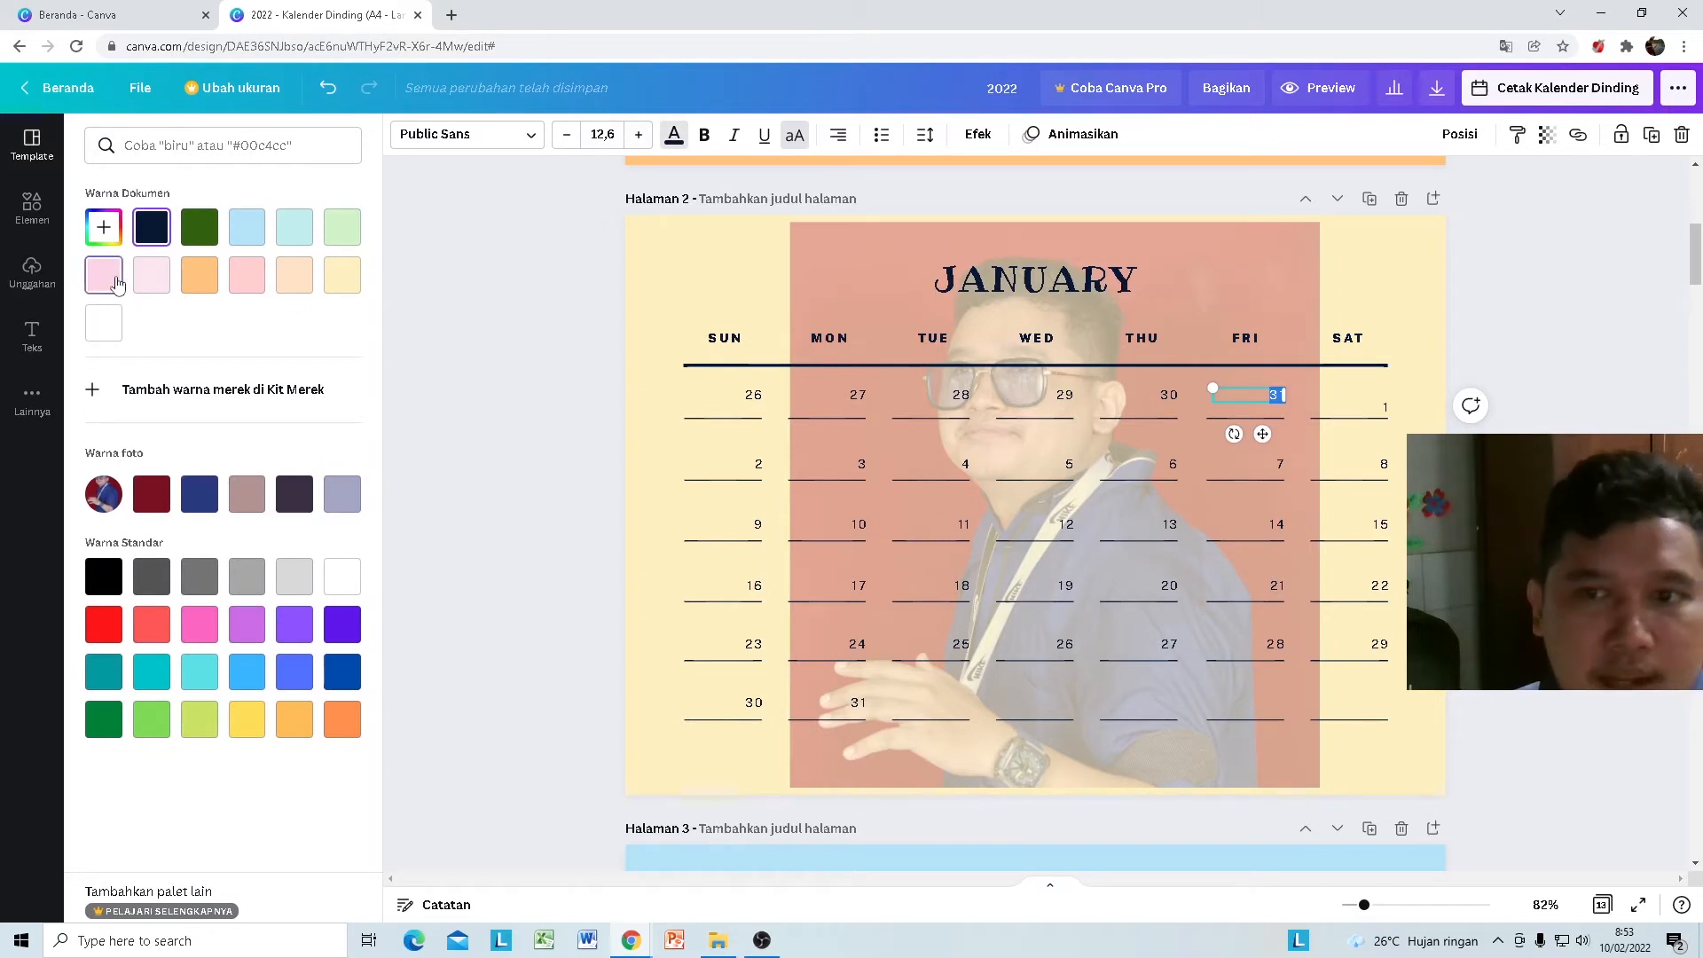
double_click(1168, 396)
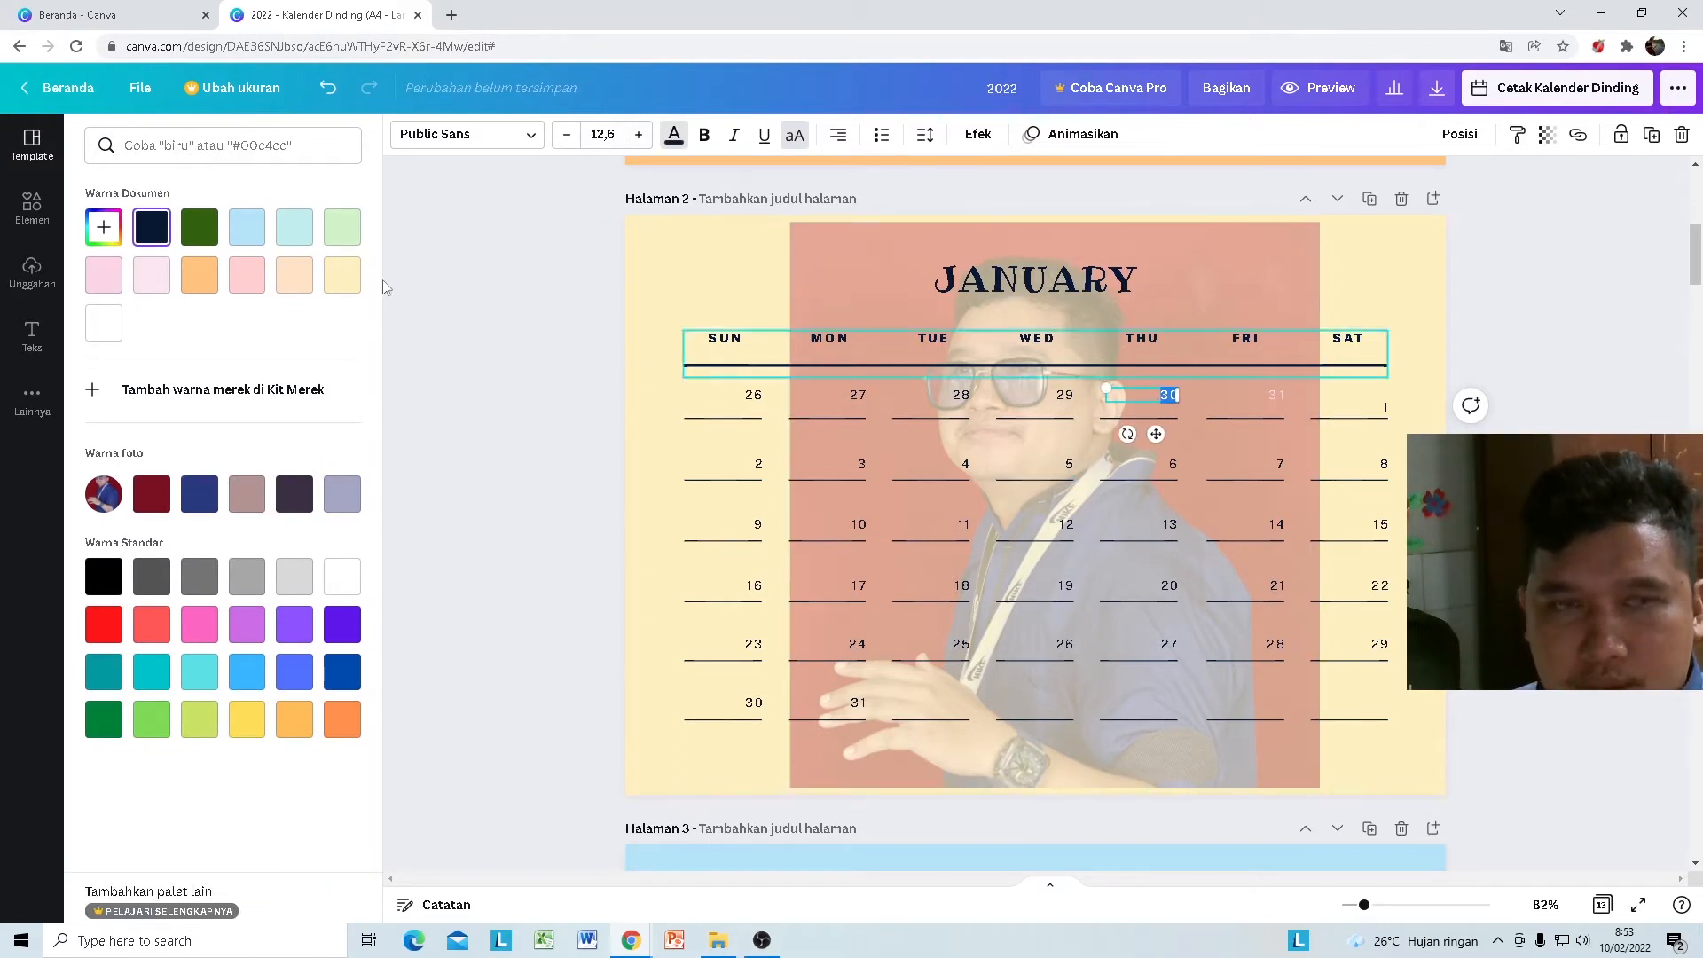
left_click(1056, 404)
left_click(1158, 397)
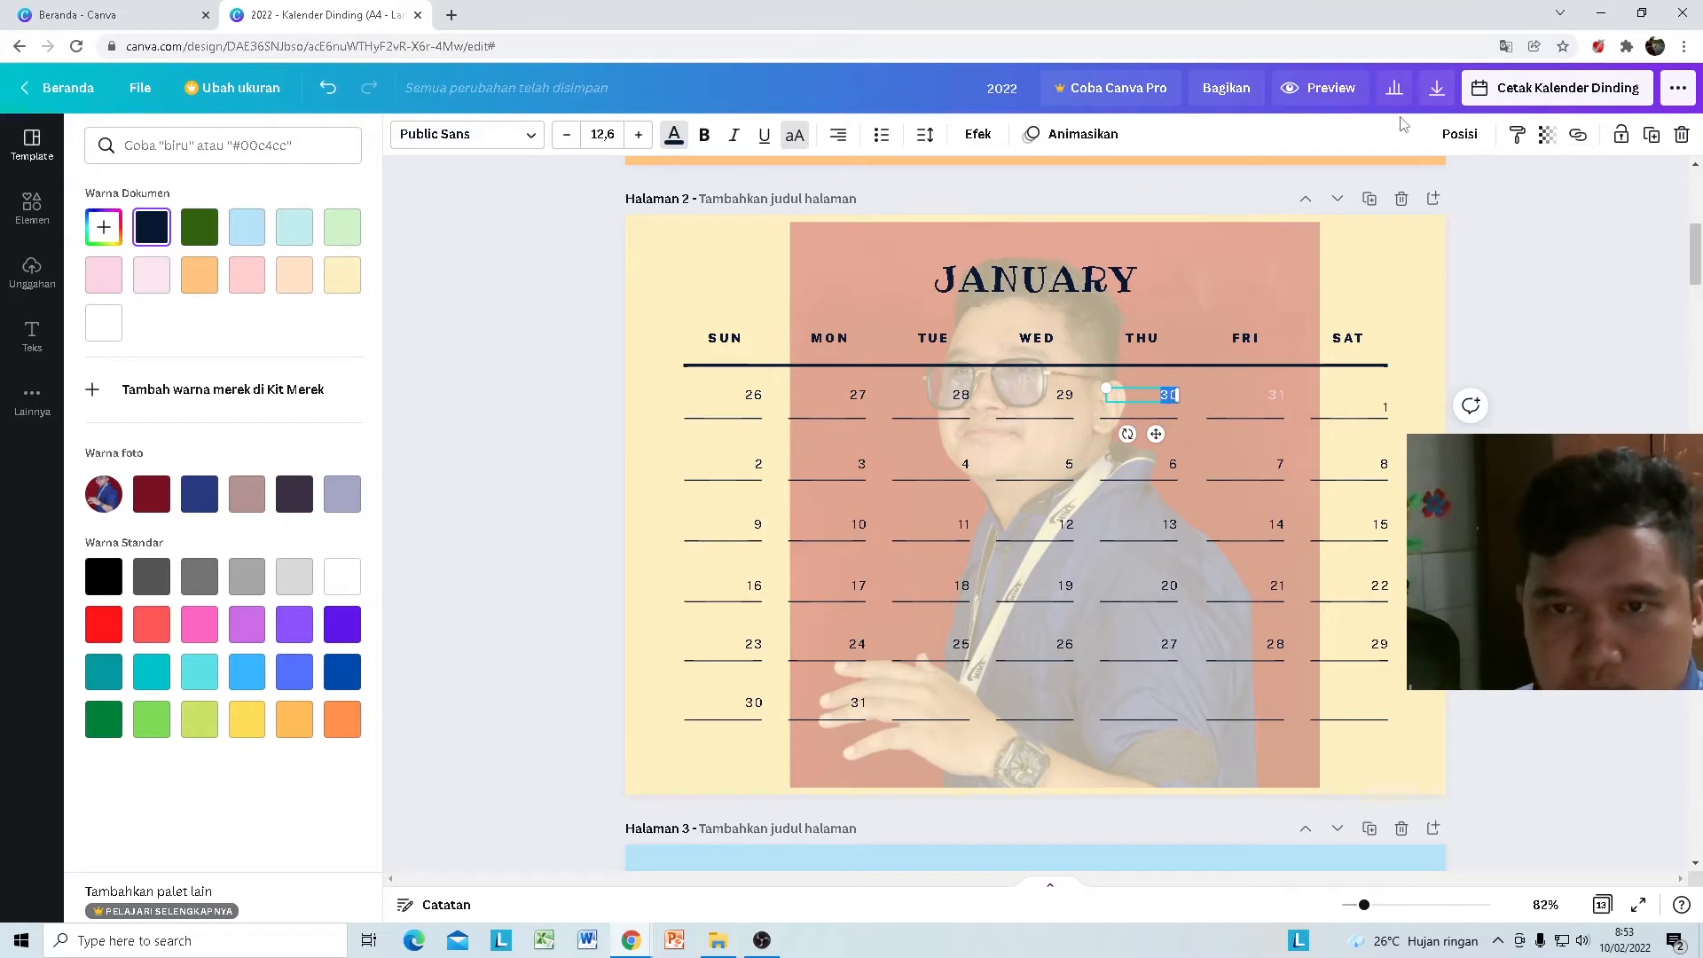
left_click(103, 275)
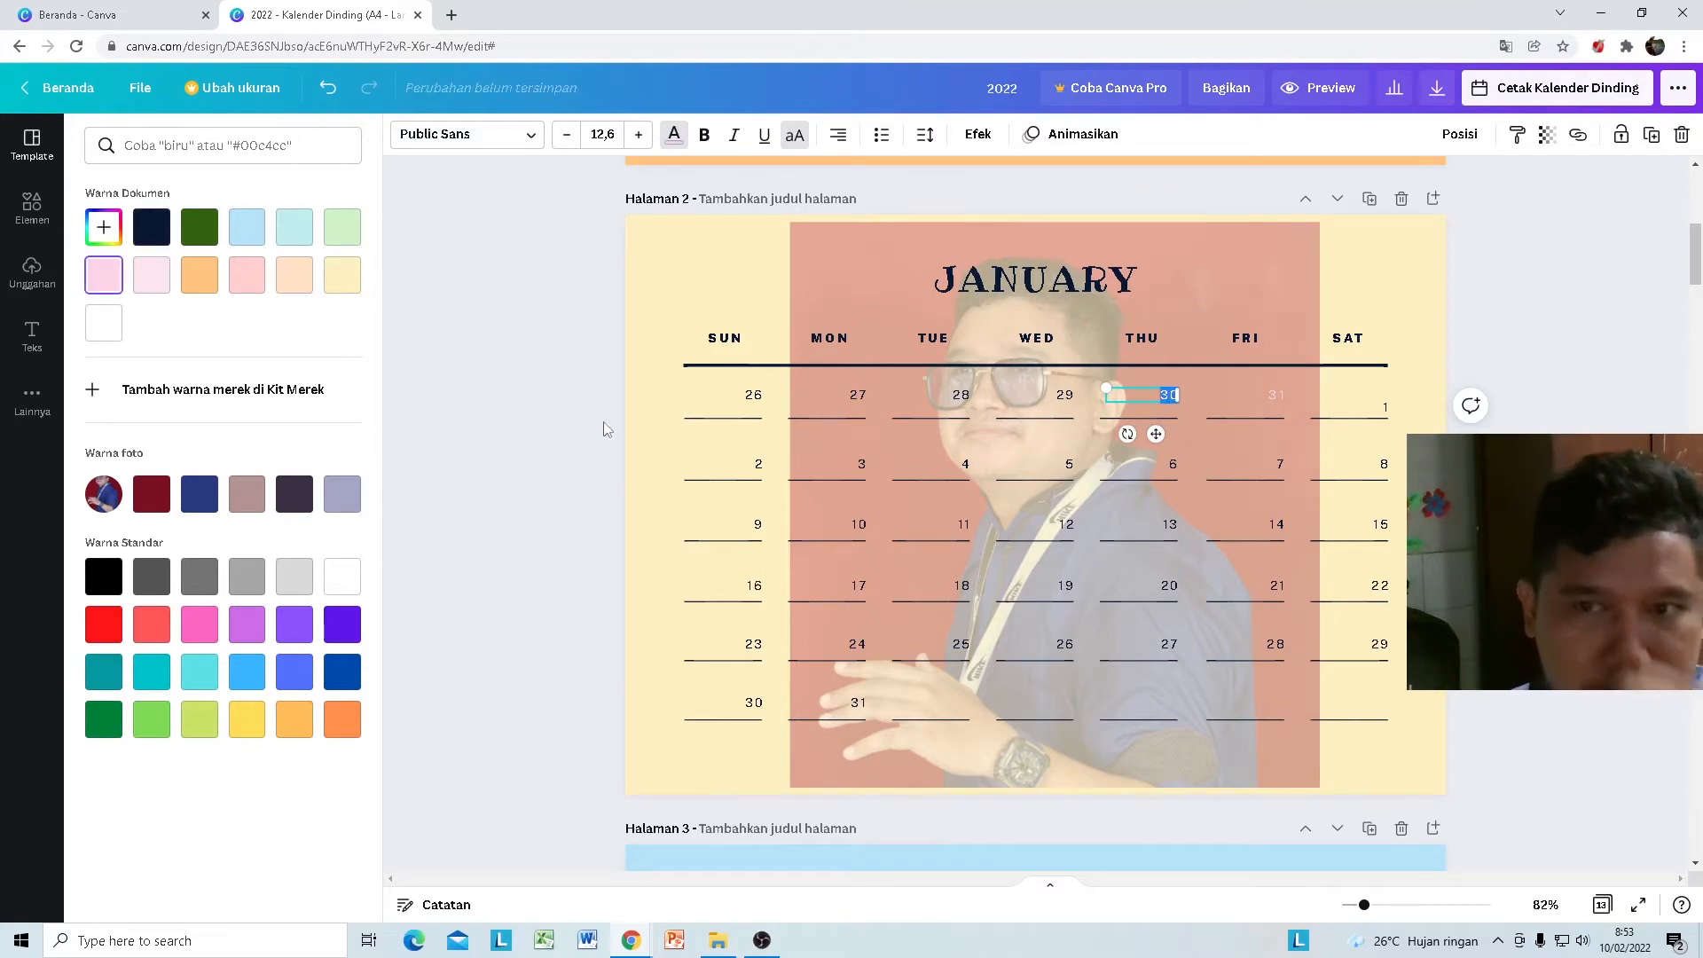
left_click(1056, 401)
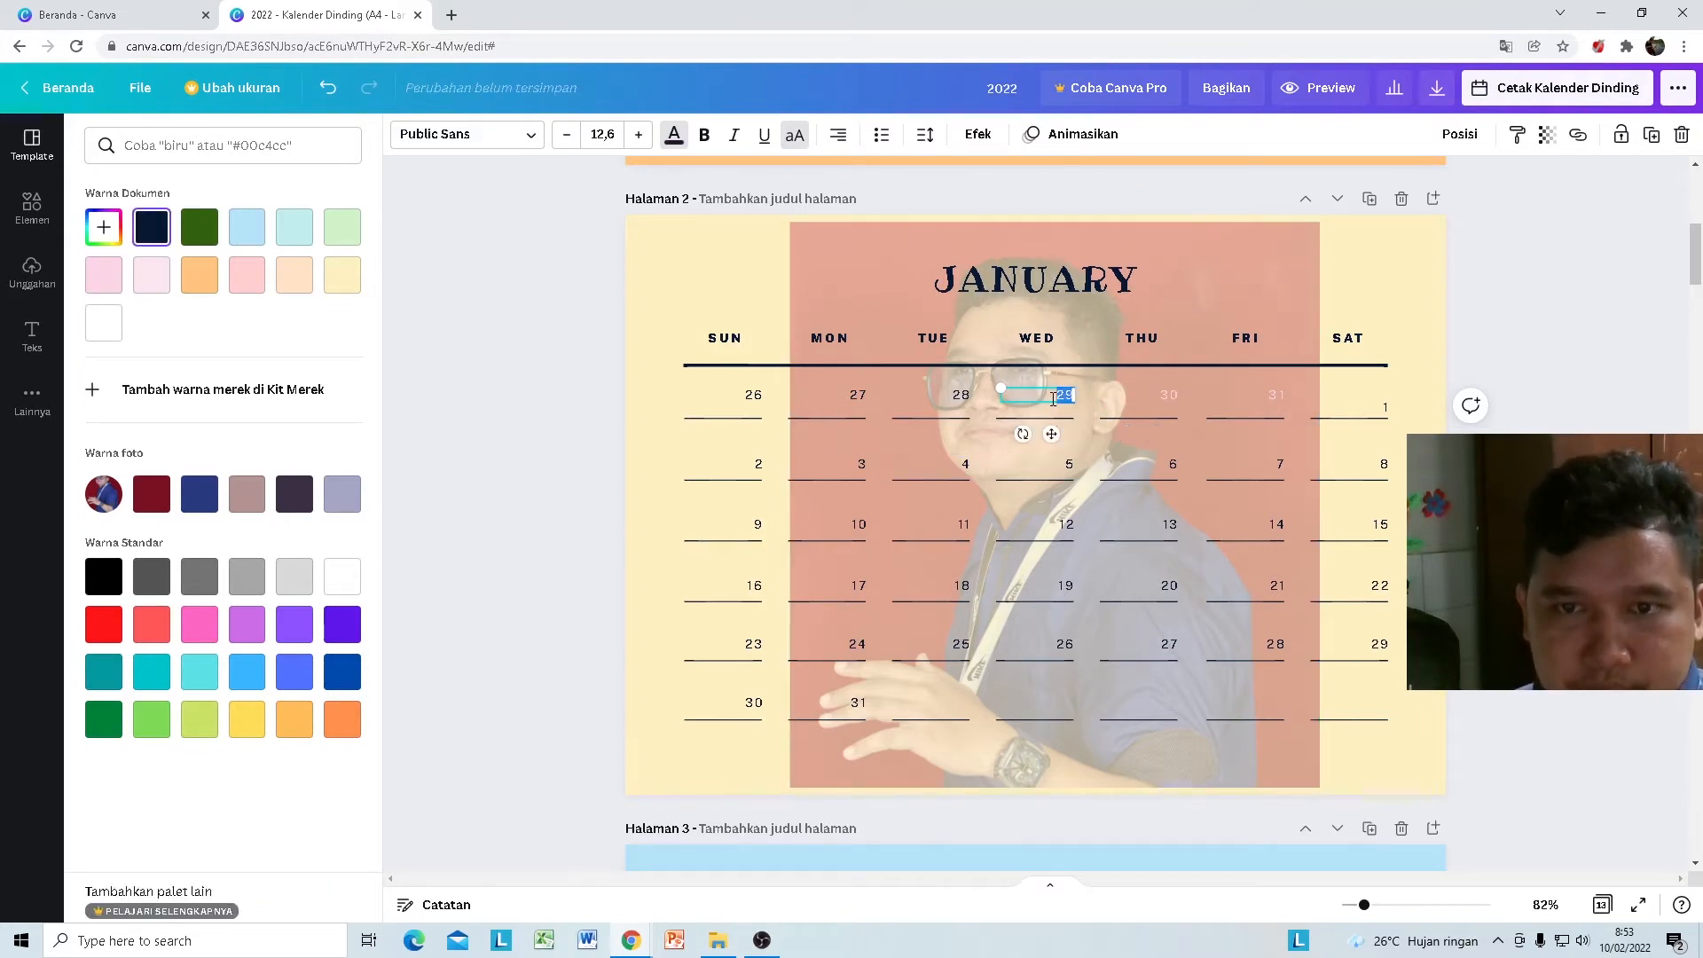
left_click(103, 275)
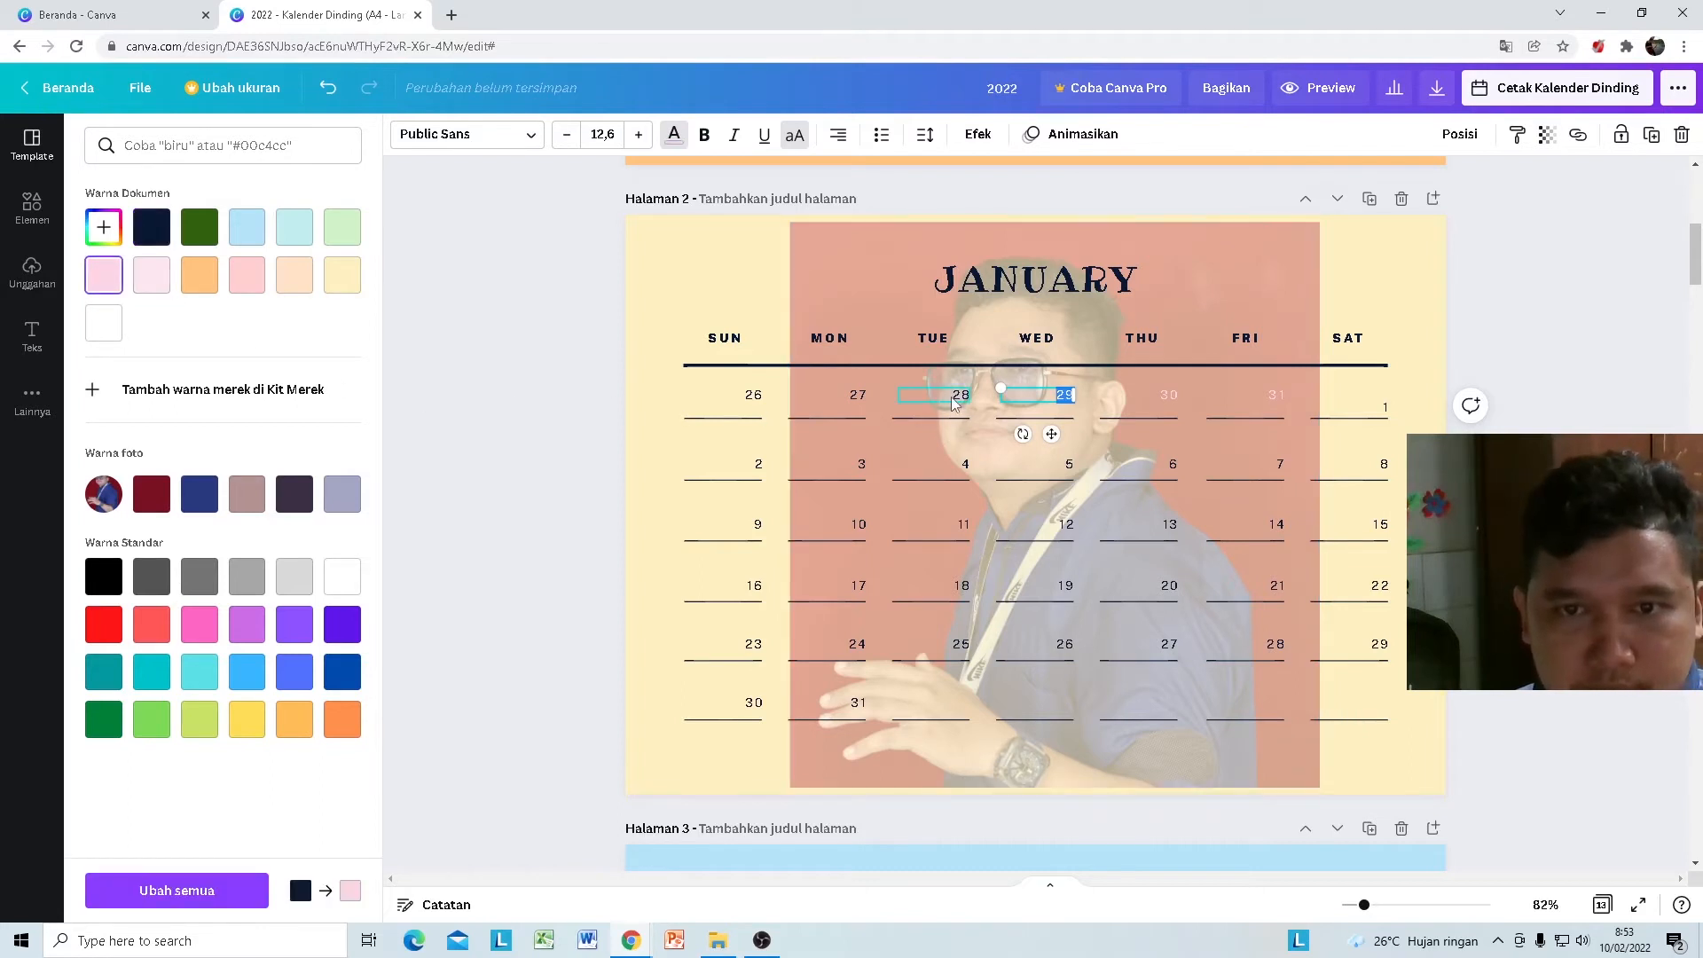
Step: Recolour the remaining previous-month dates 28, 27 and 26 in January's first row to the same light pink
left_click(965, 401)
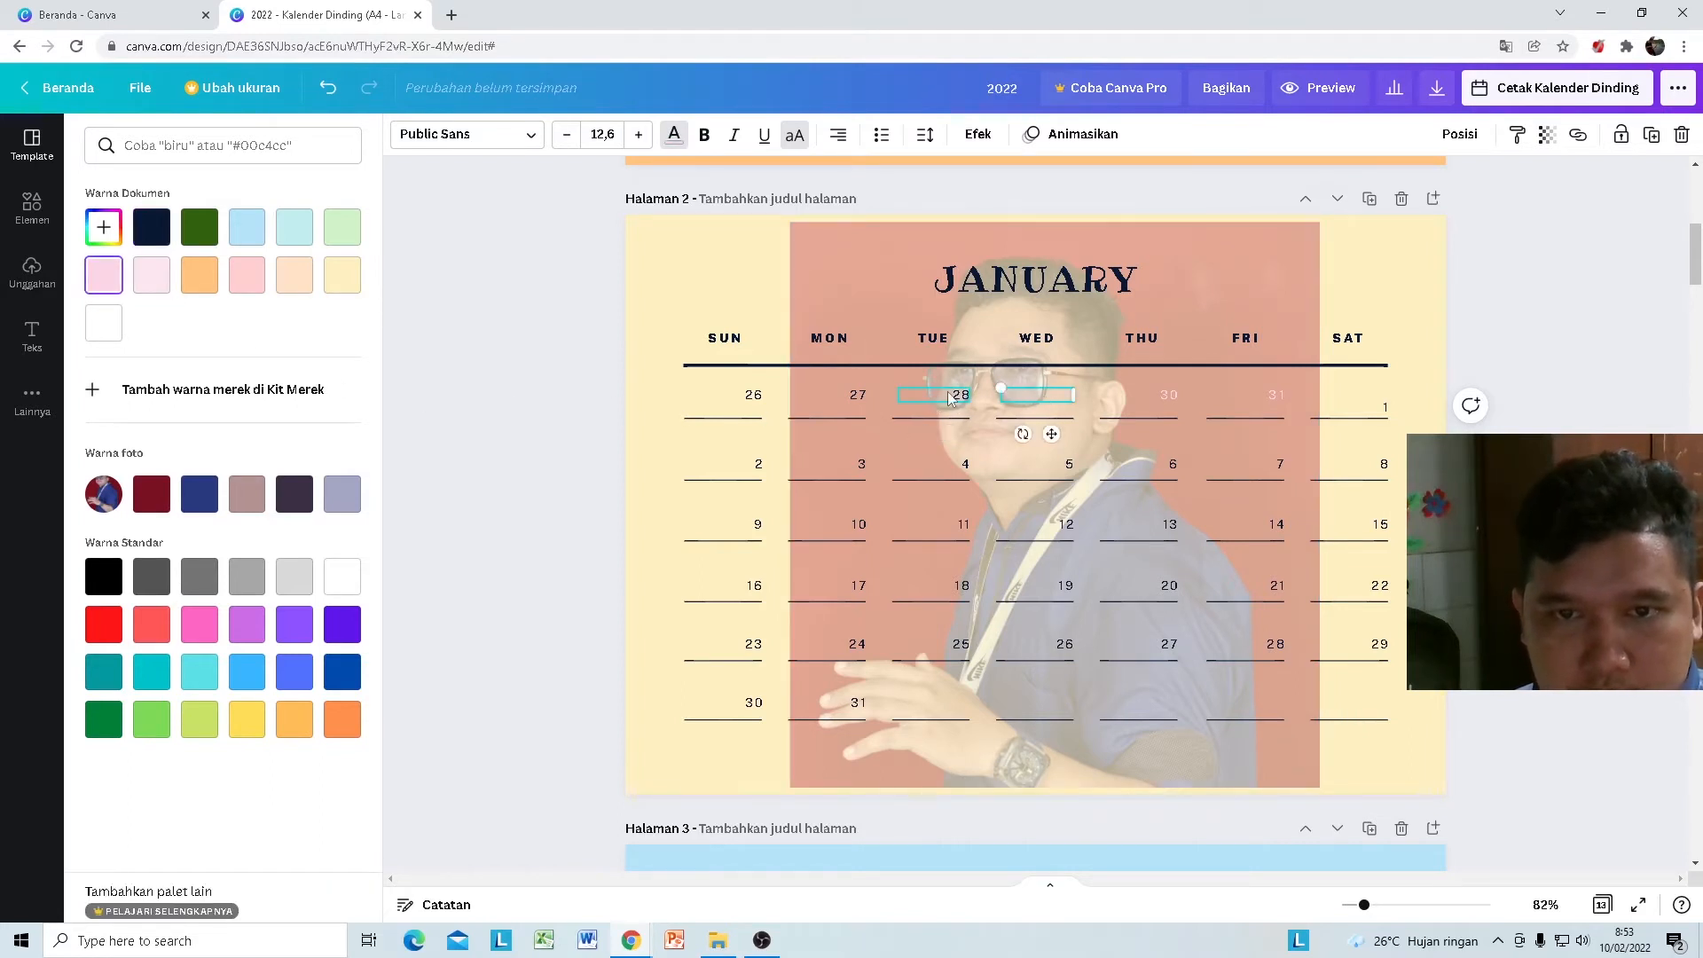
double_click(959, 395)
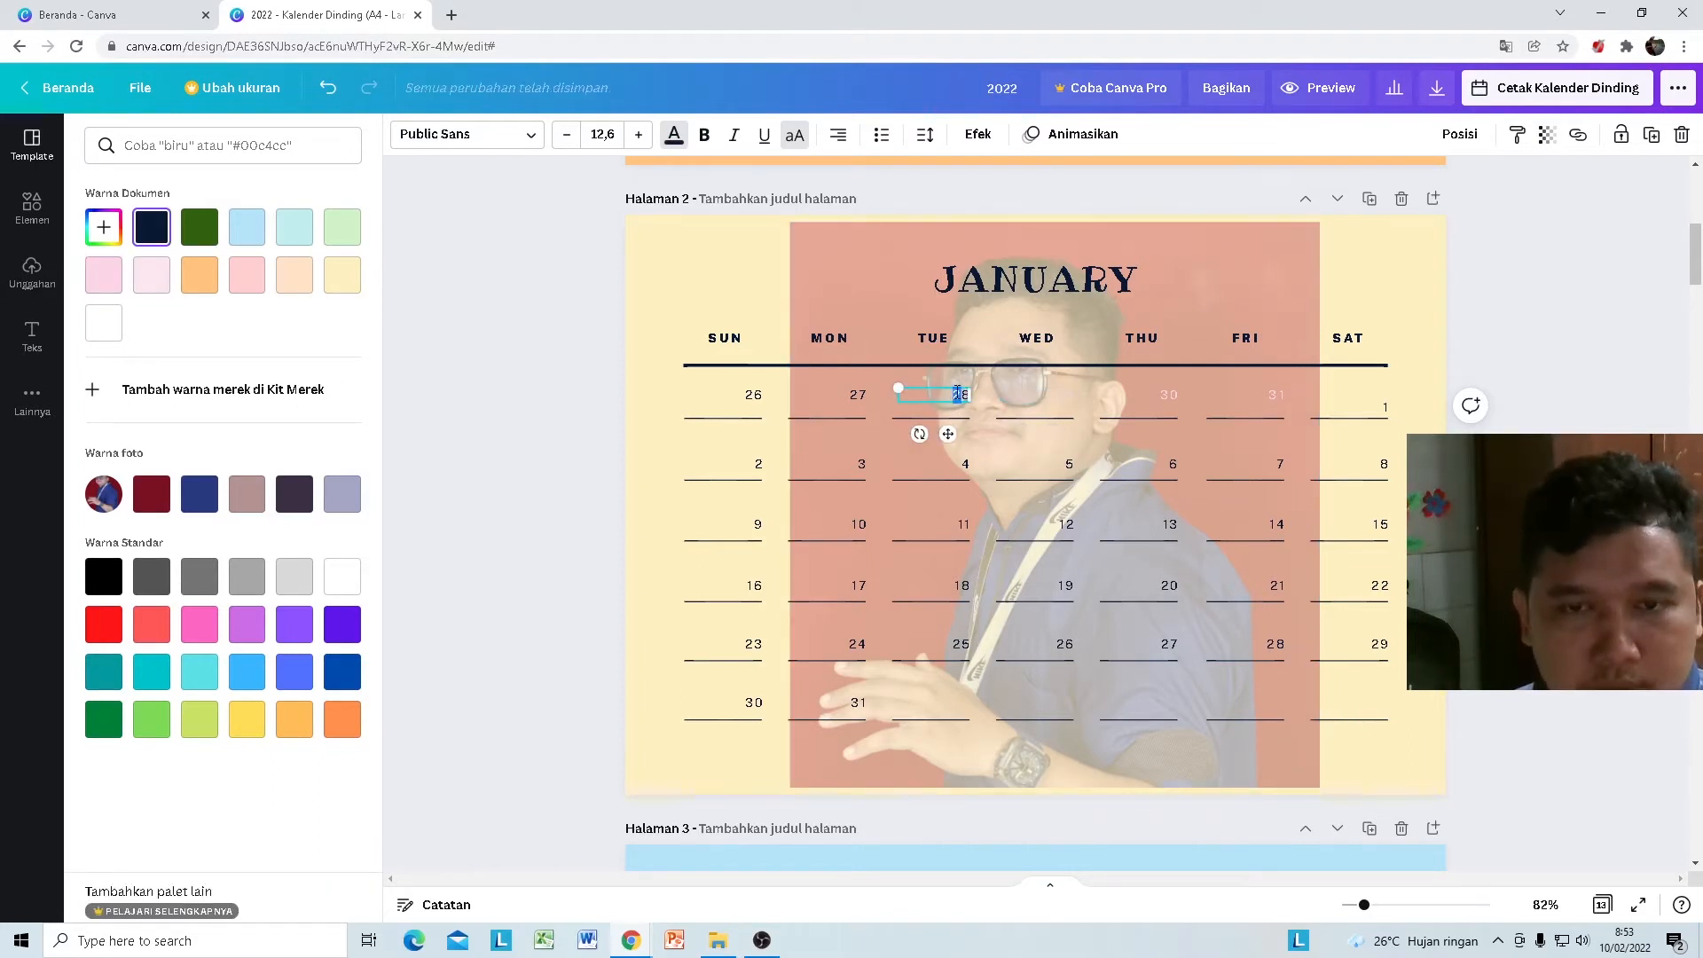
left_click(103, 275)
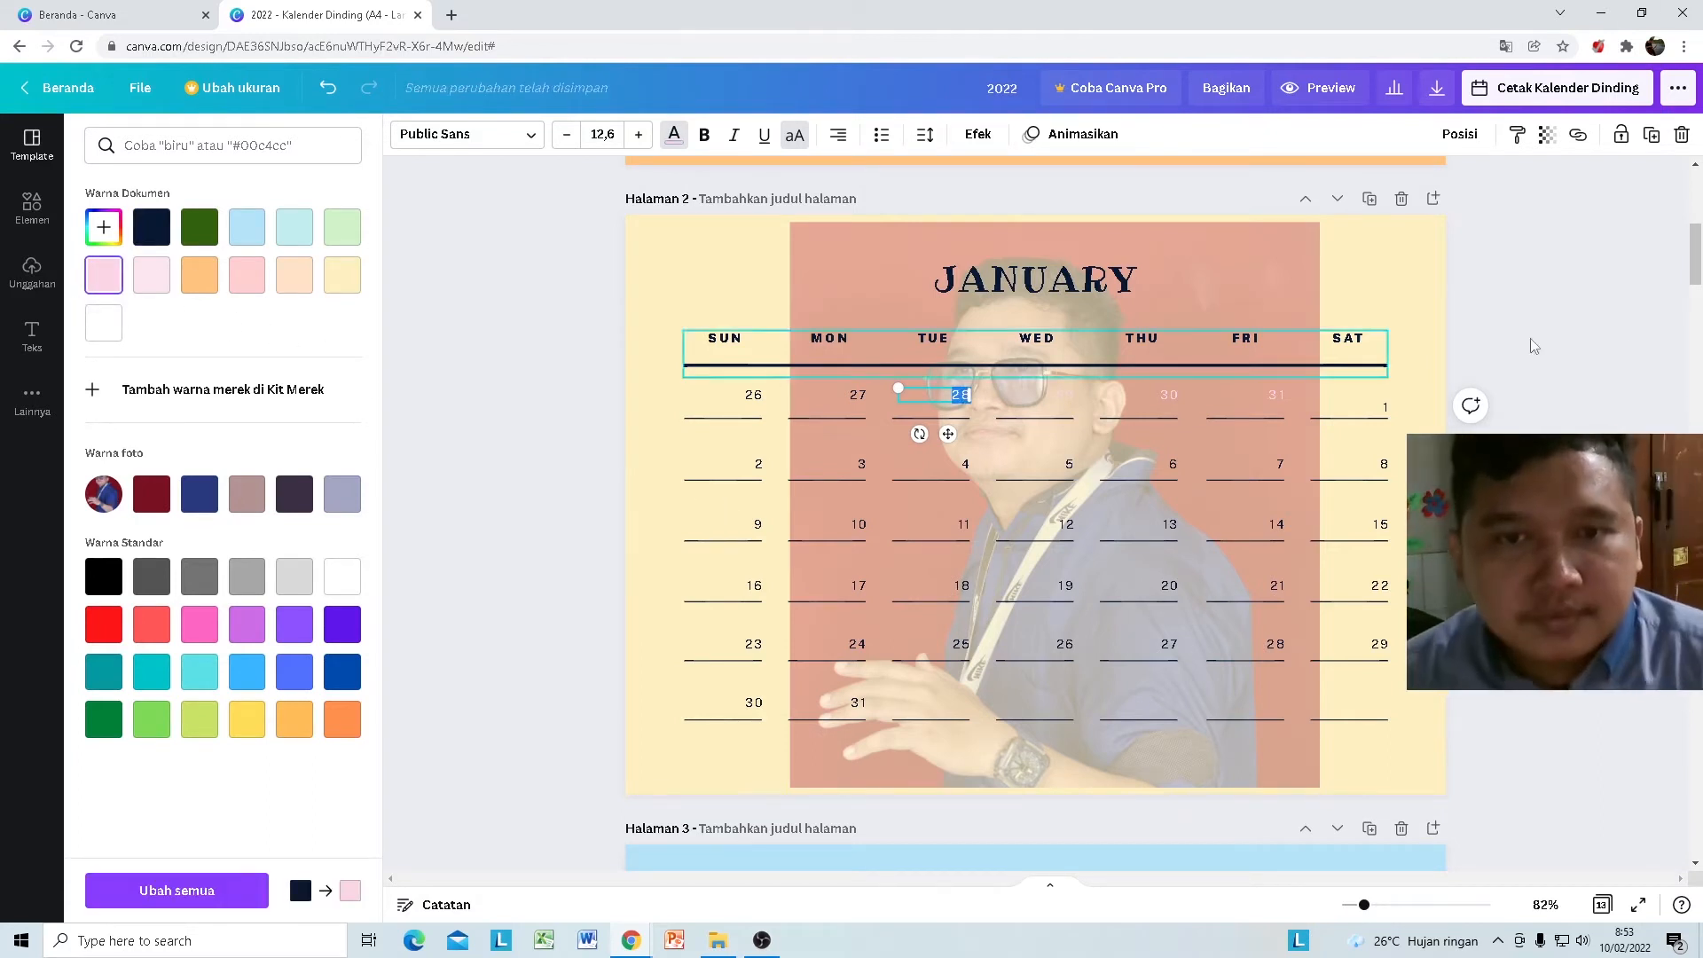
left_click(857, 396)
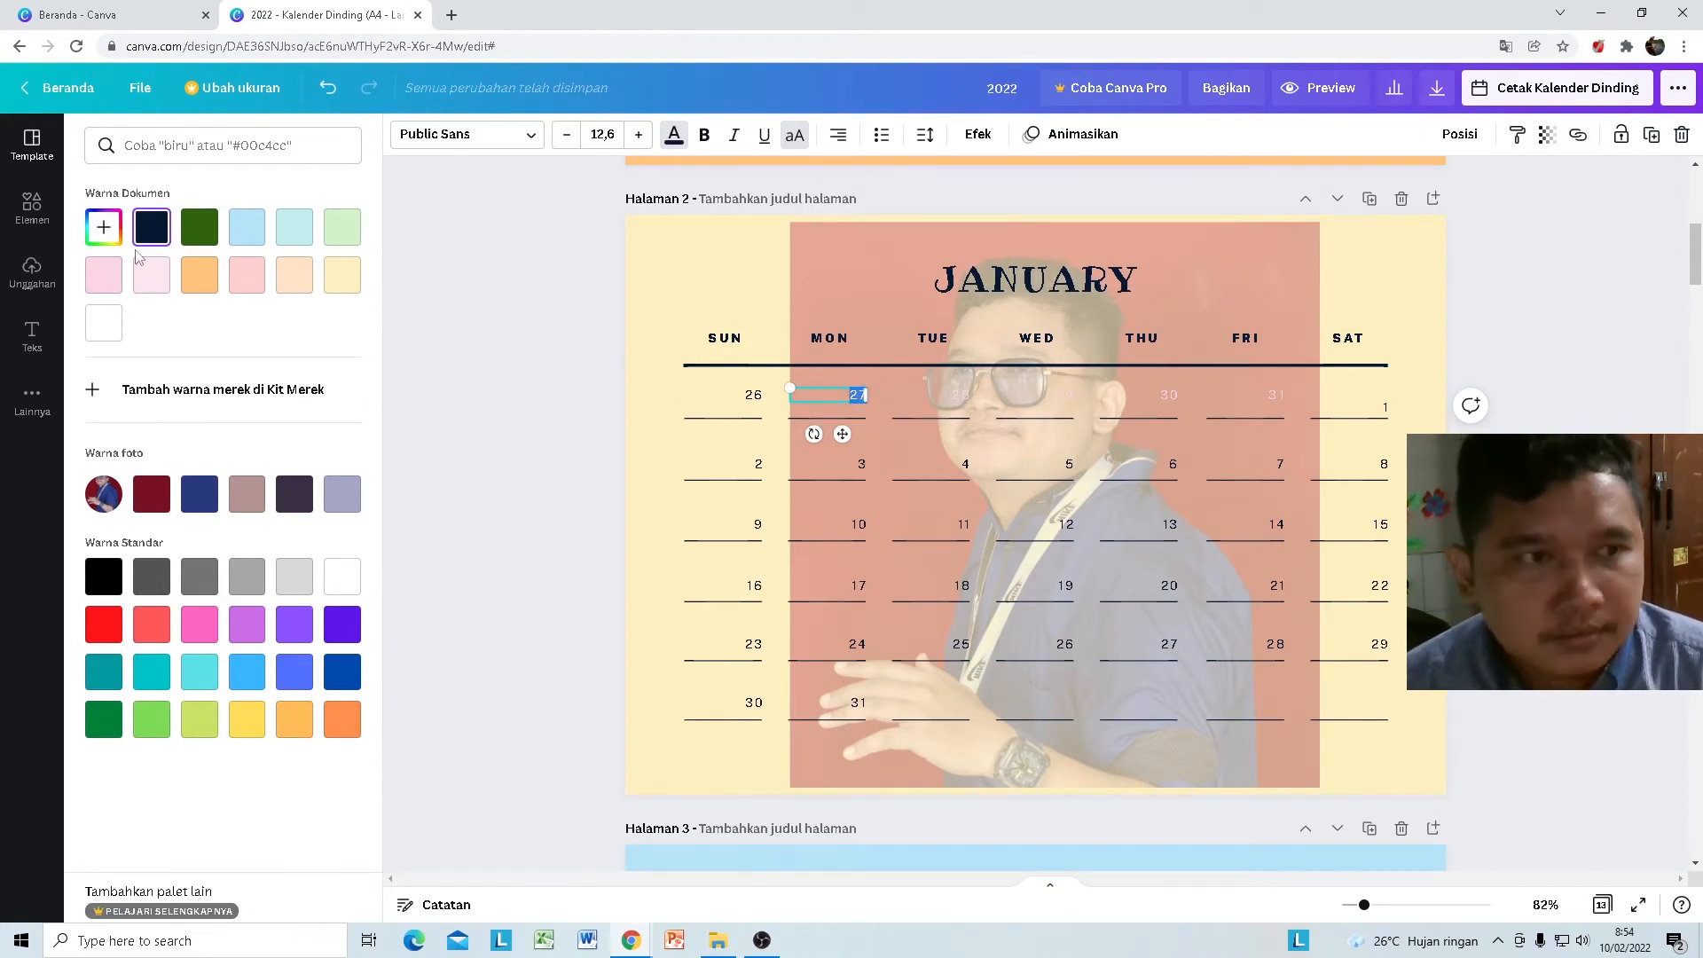
left_click(103, 275)
left_click(753, 395)
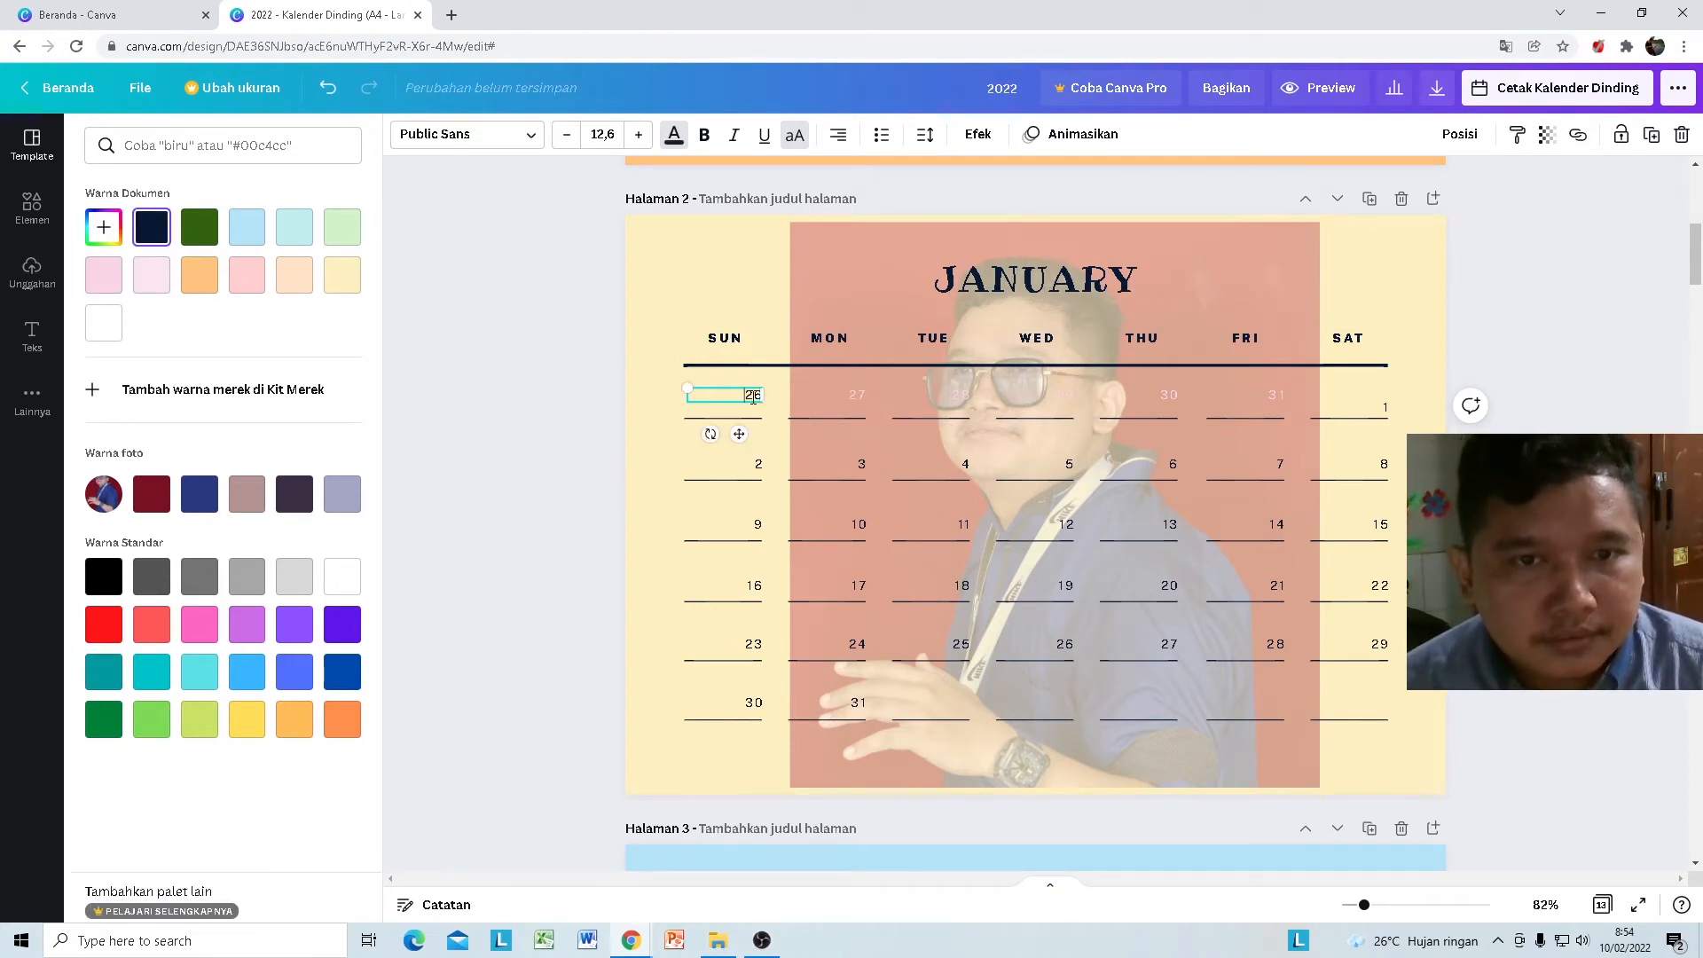
double_click(752, 395)
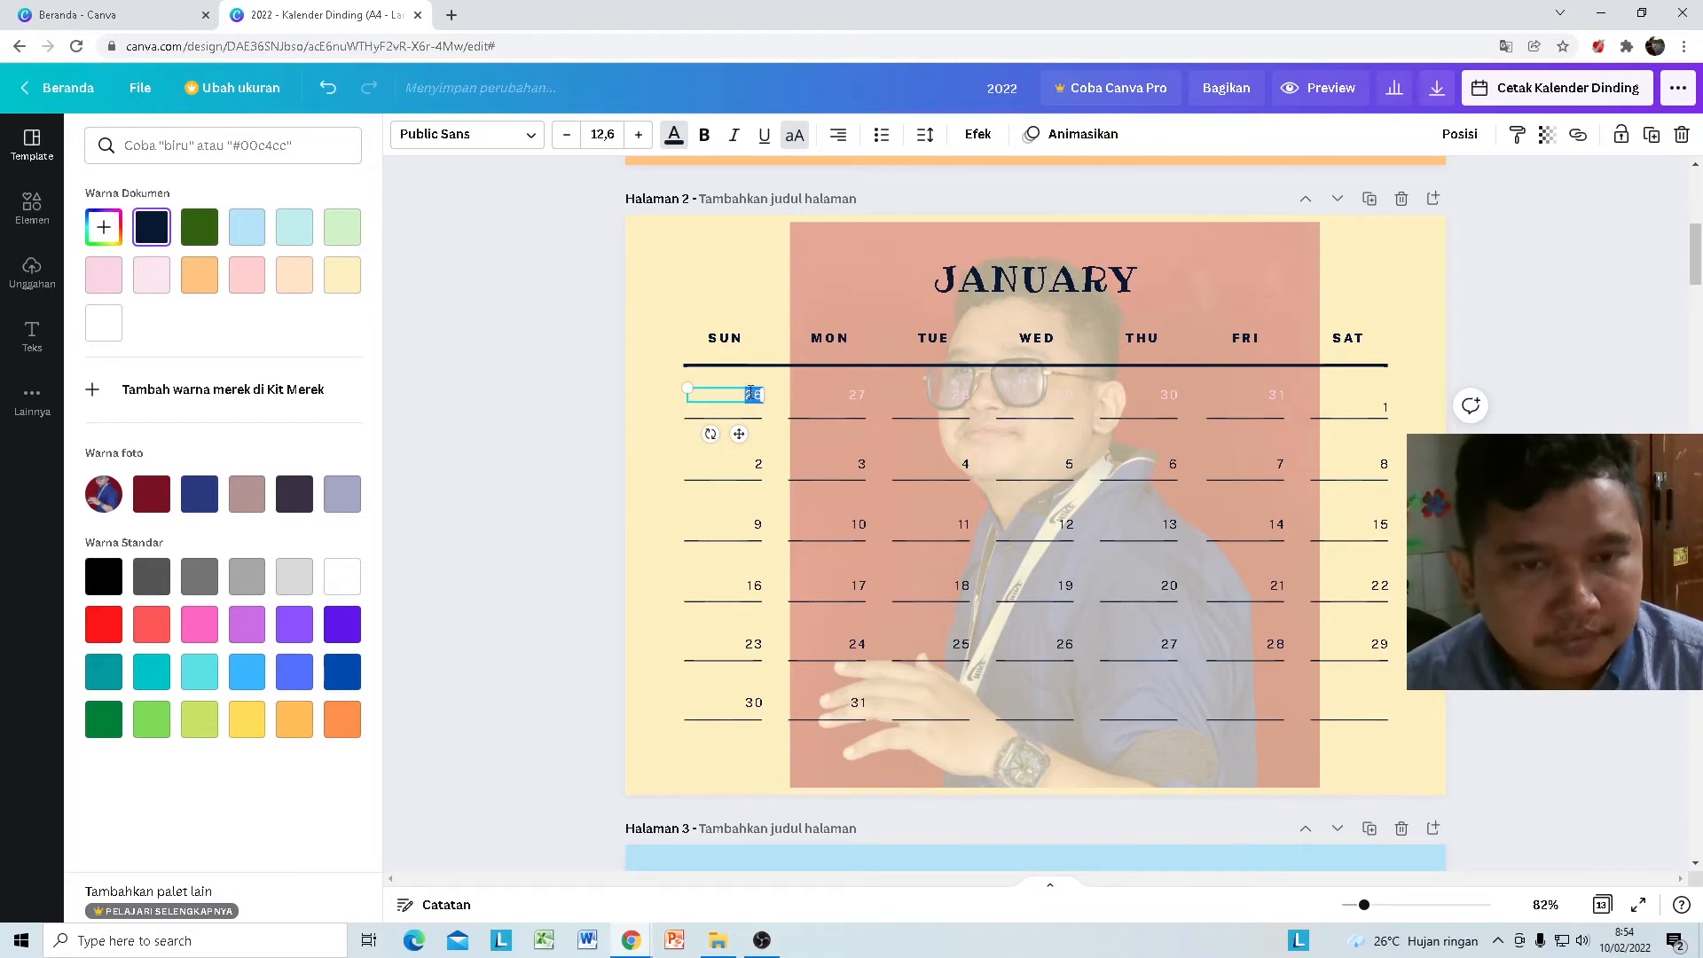
left_click(103, 275)
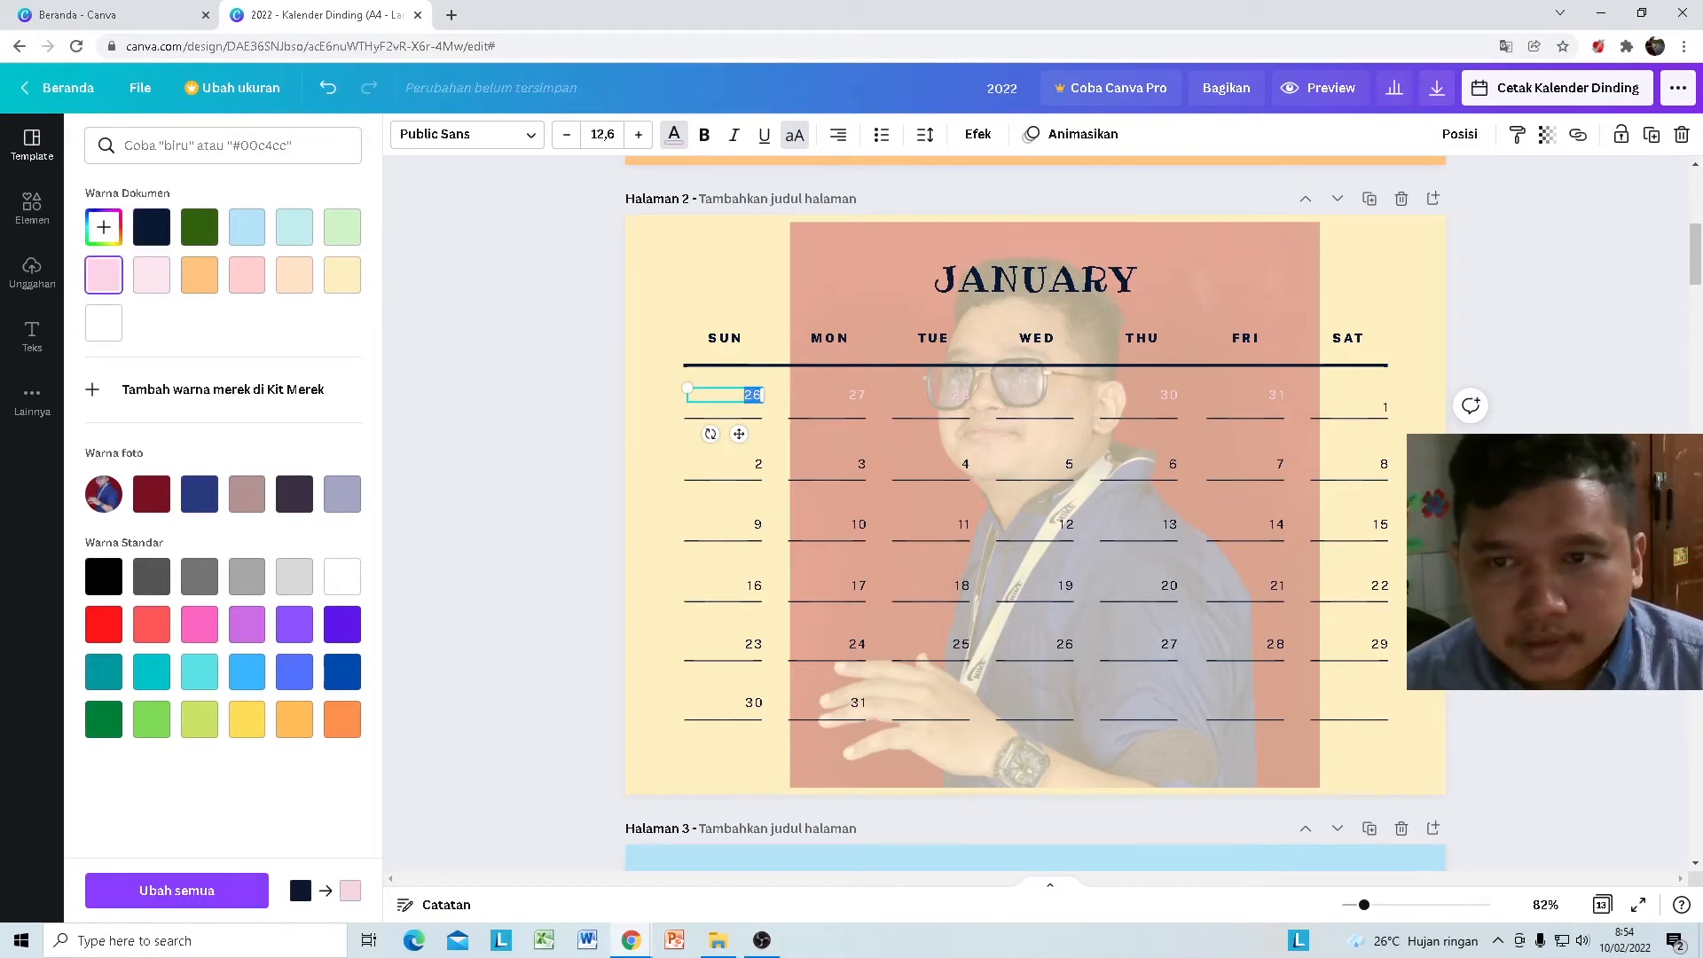
left_click(1455, 448)
Step: Make the date 1 under SAT in January's first row bold
left_click(1377, 410)
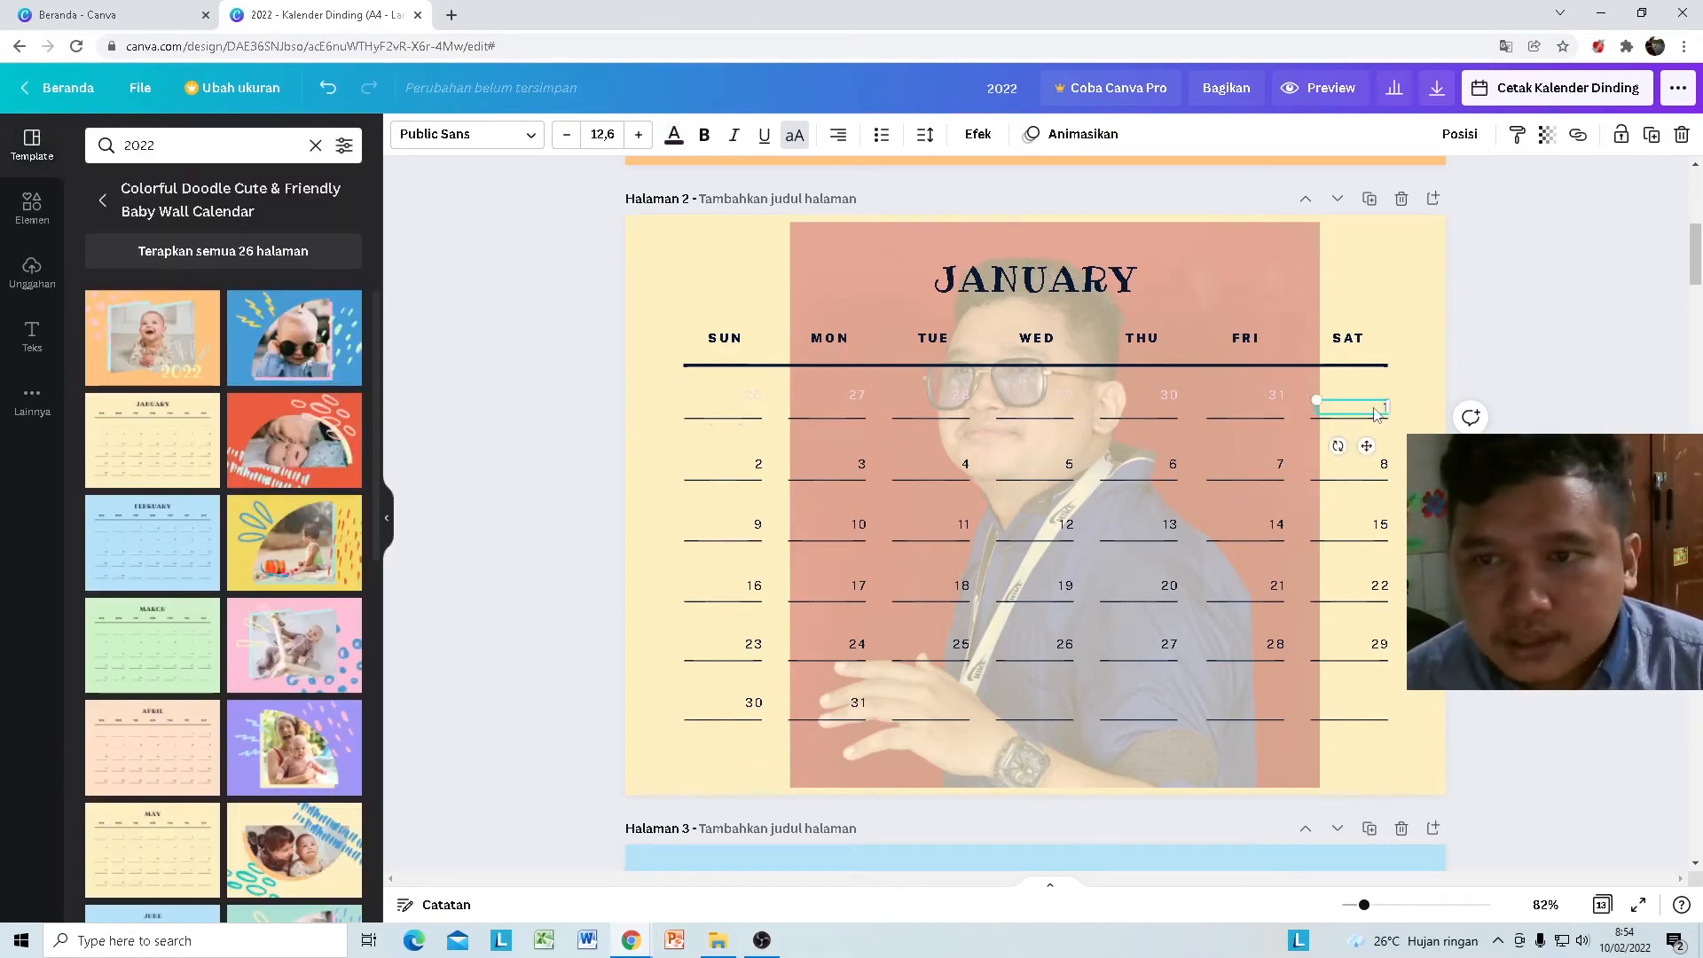
scroll(1380, 592, "down", 1)
scroll(1380, 592, "up", 3)
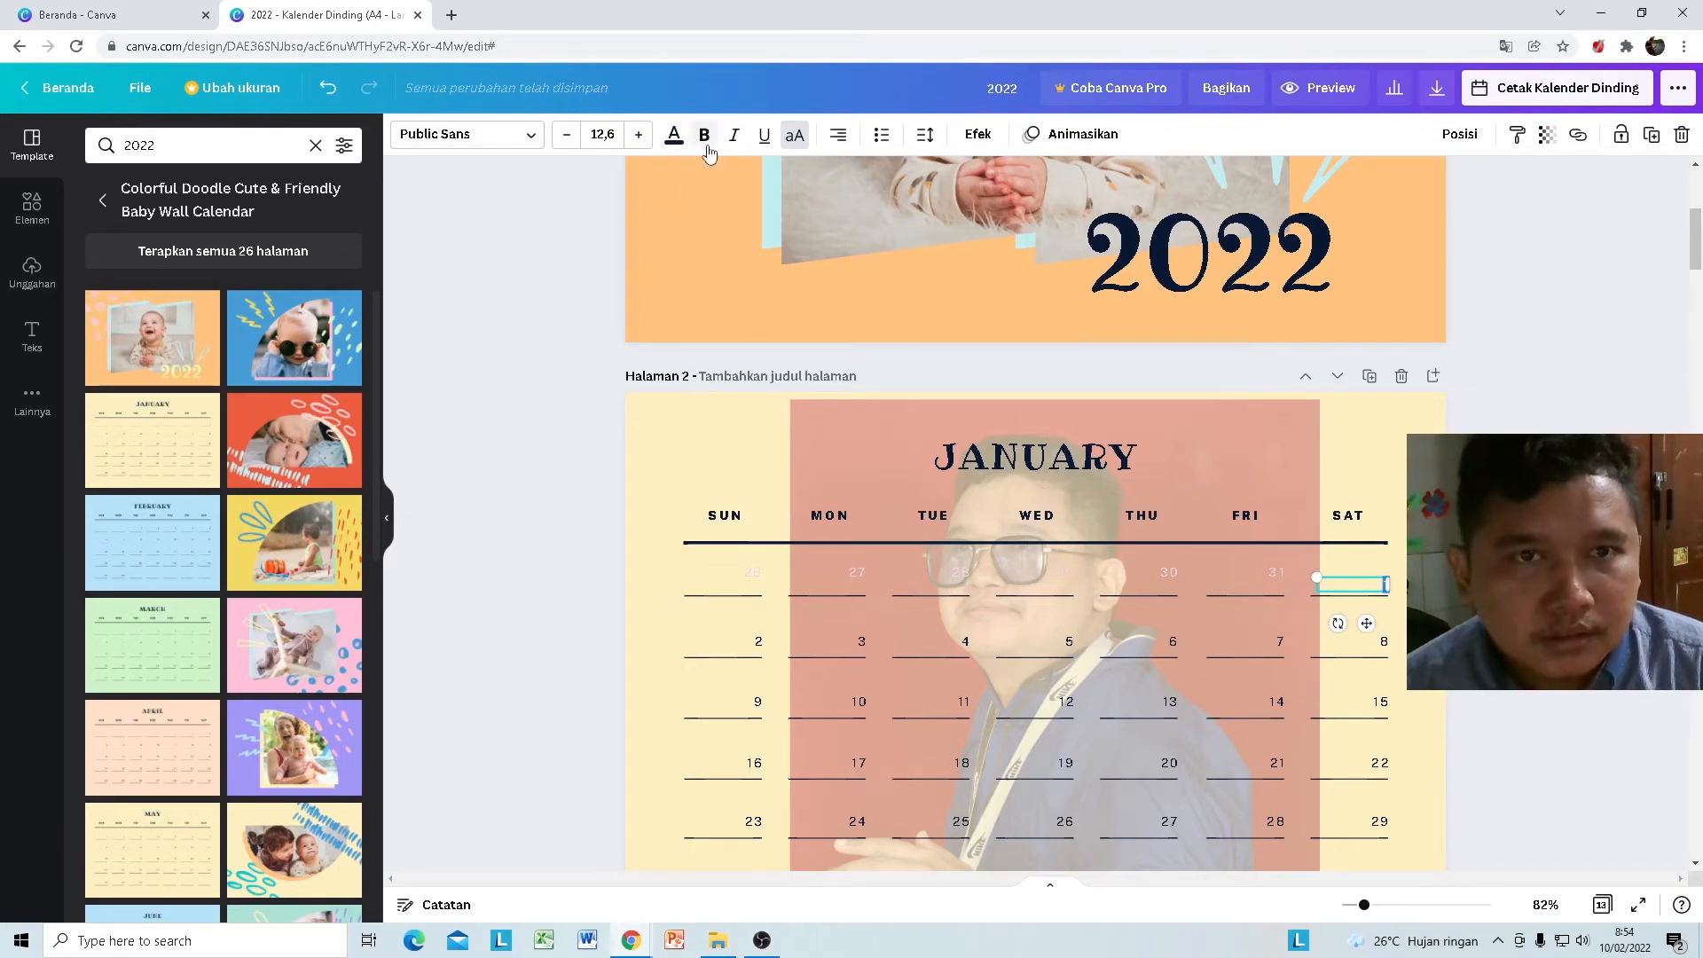
type("1")
key("Tab")
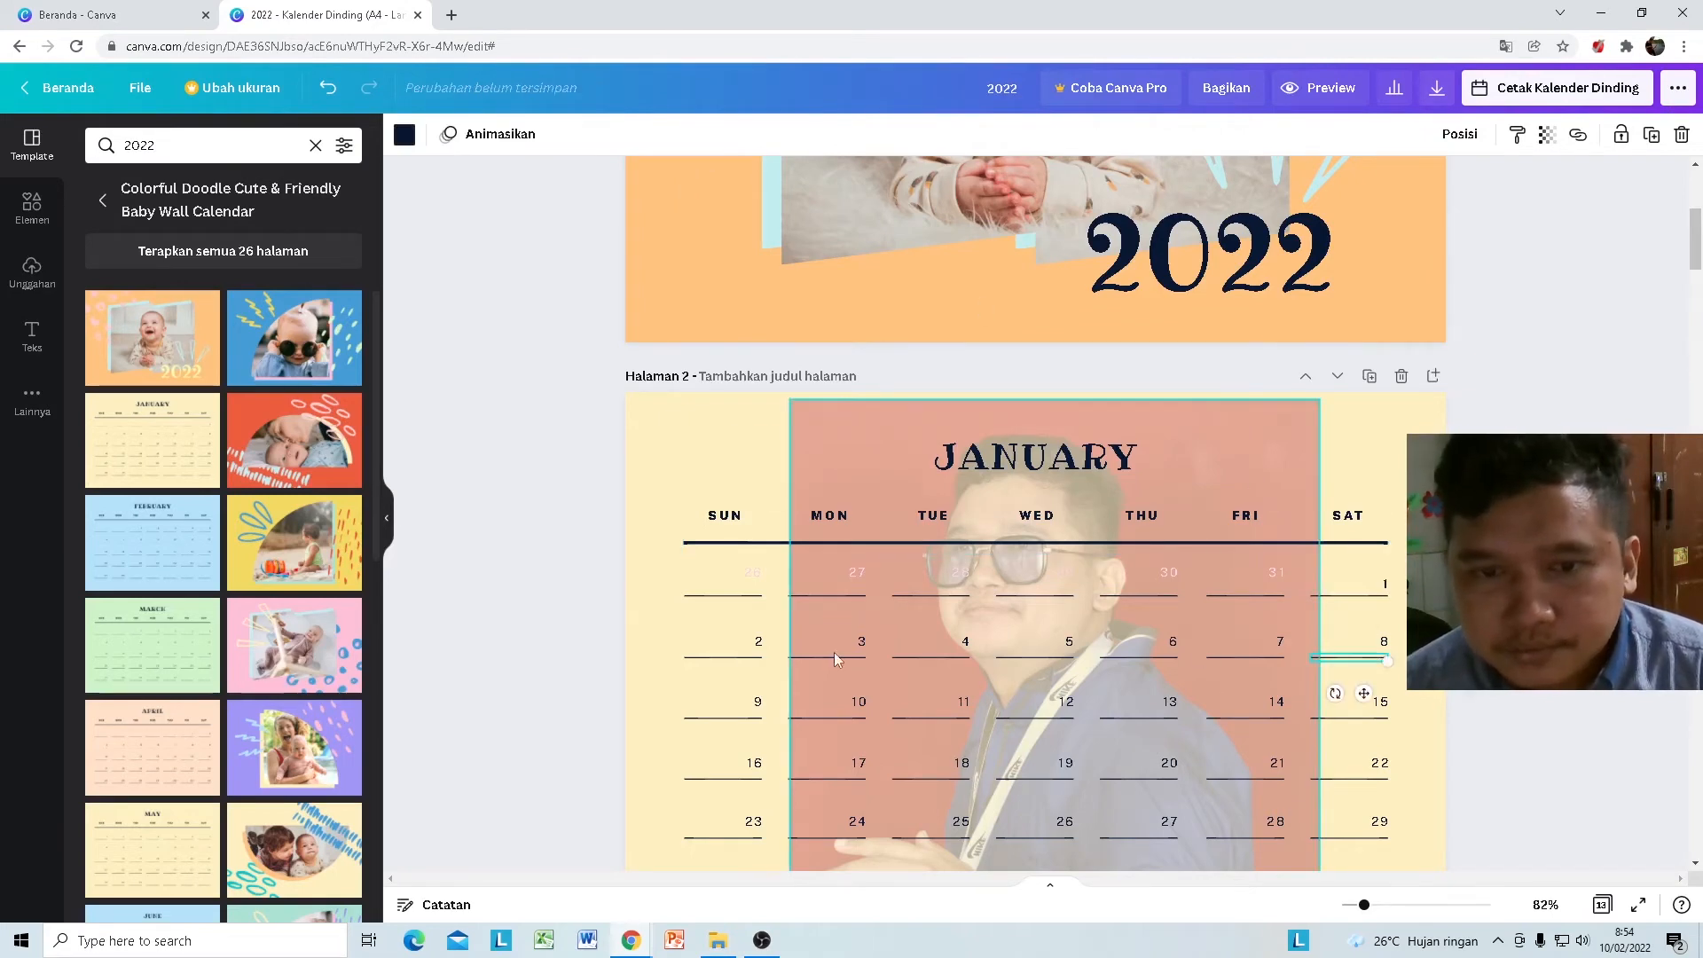
Step: Make January's second-row dates, 2 to 8, bold
double_click(742, 654)
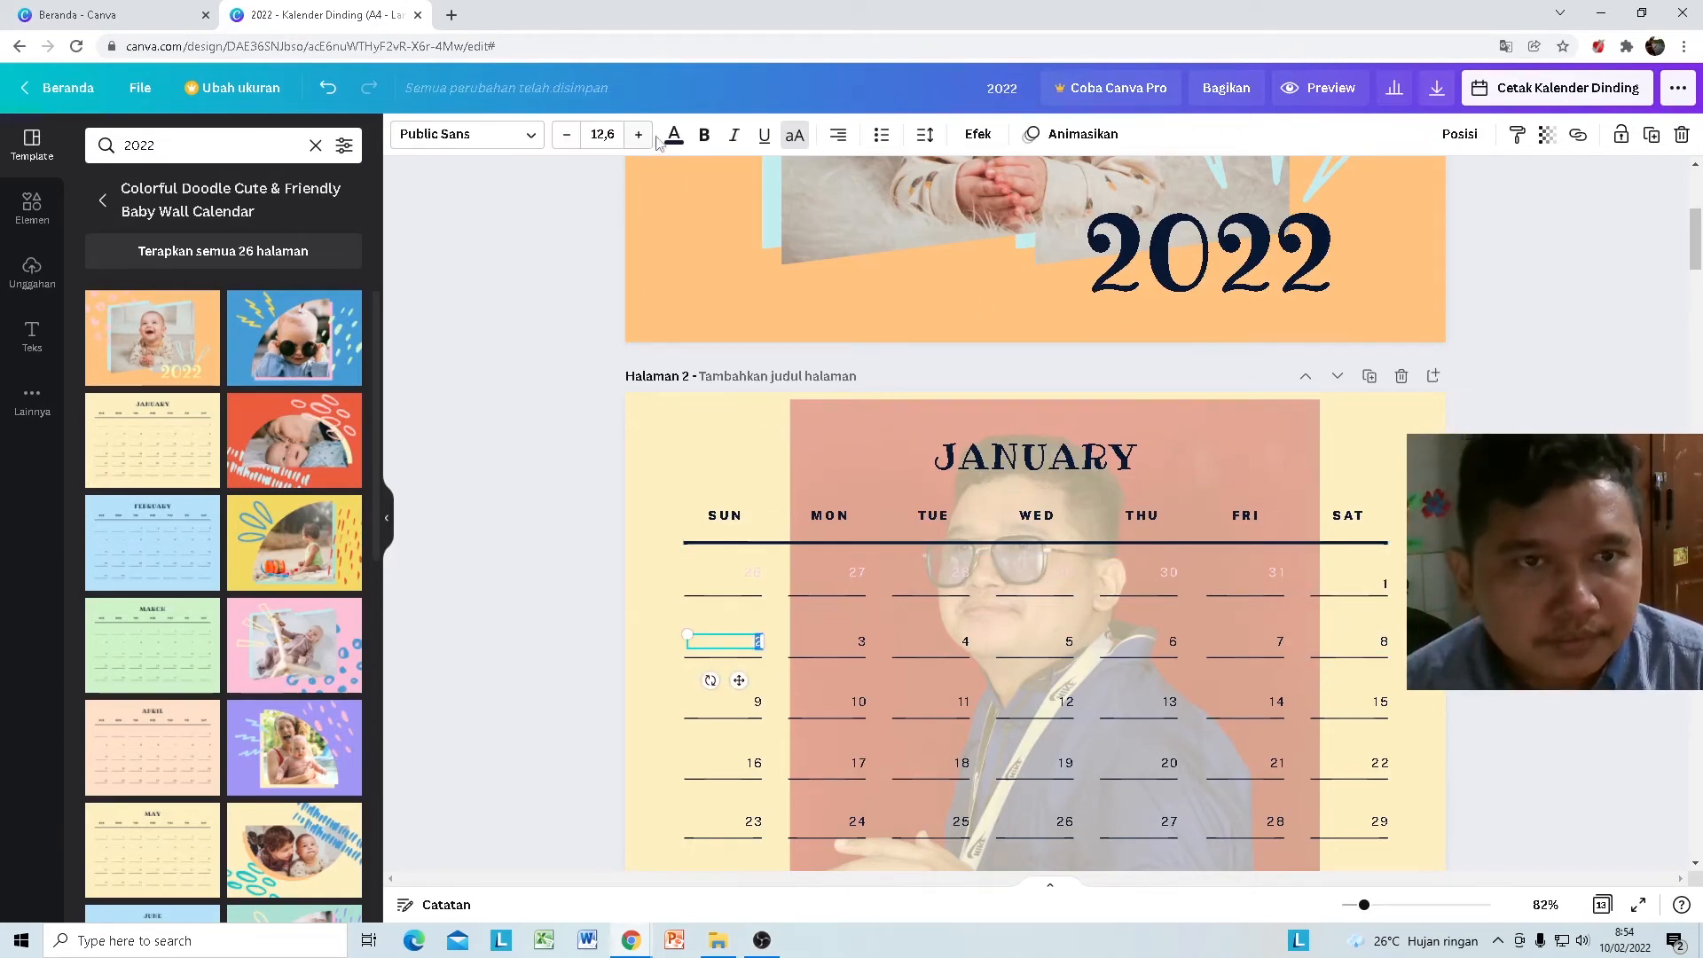
double_click(858, 642)
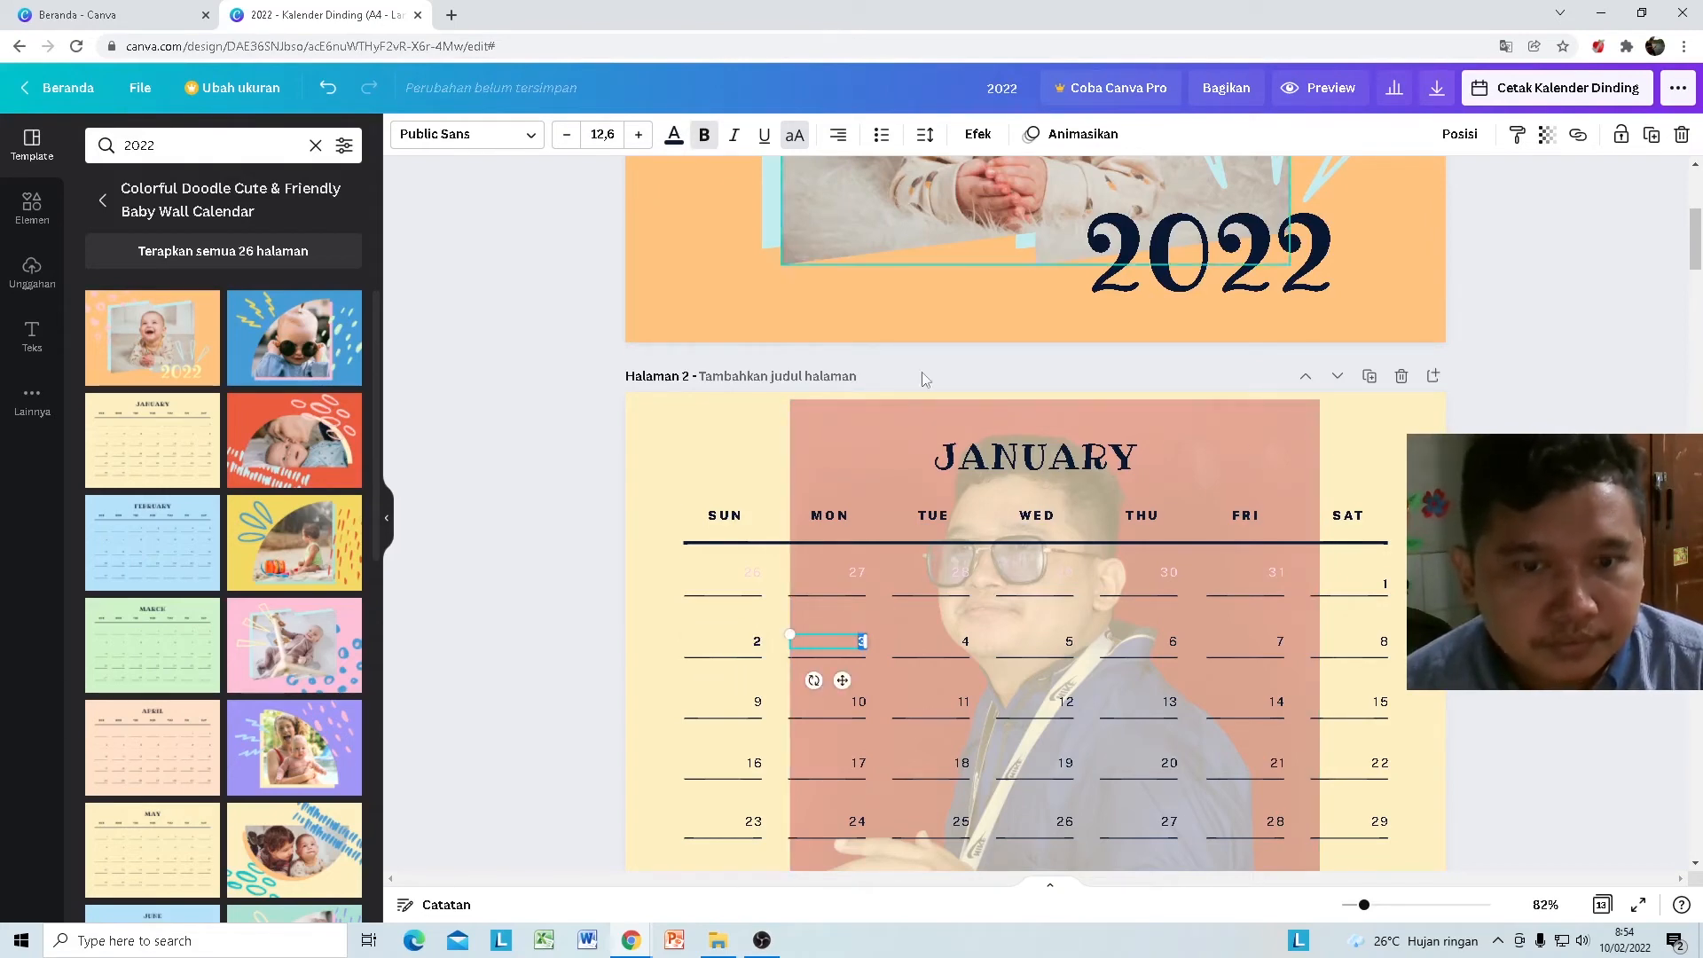
left_click(965, 645)
double_click(964, 642)
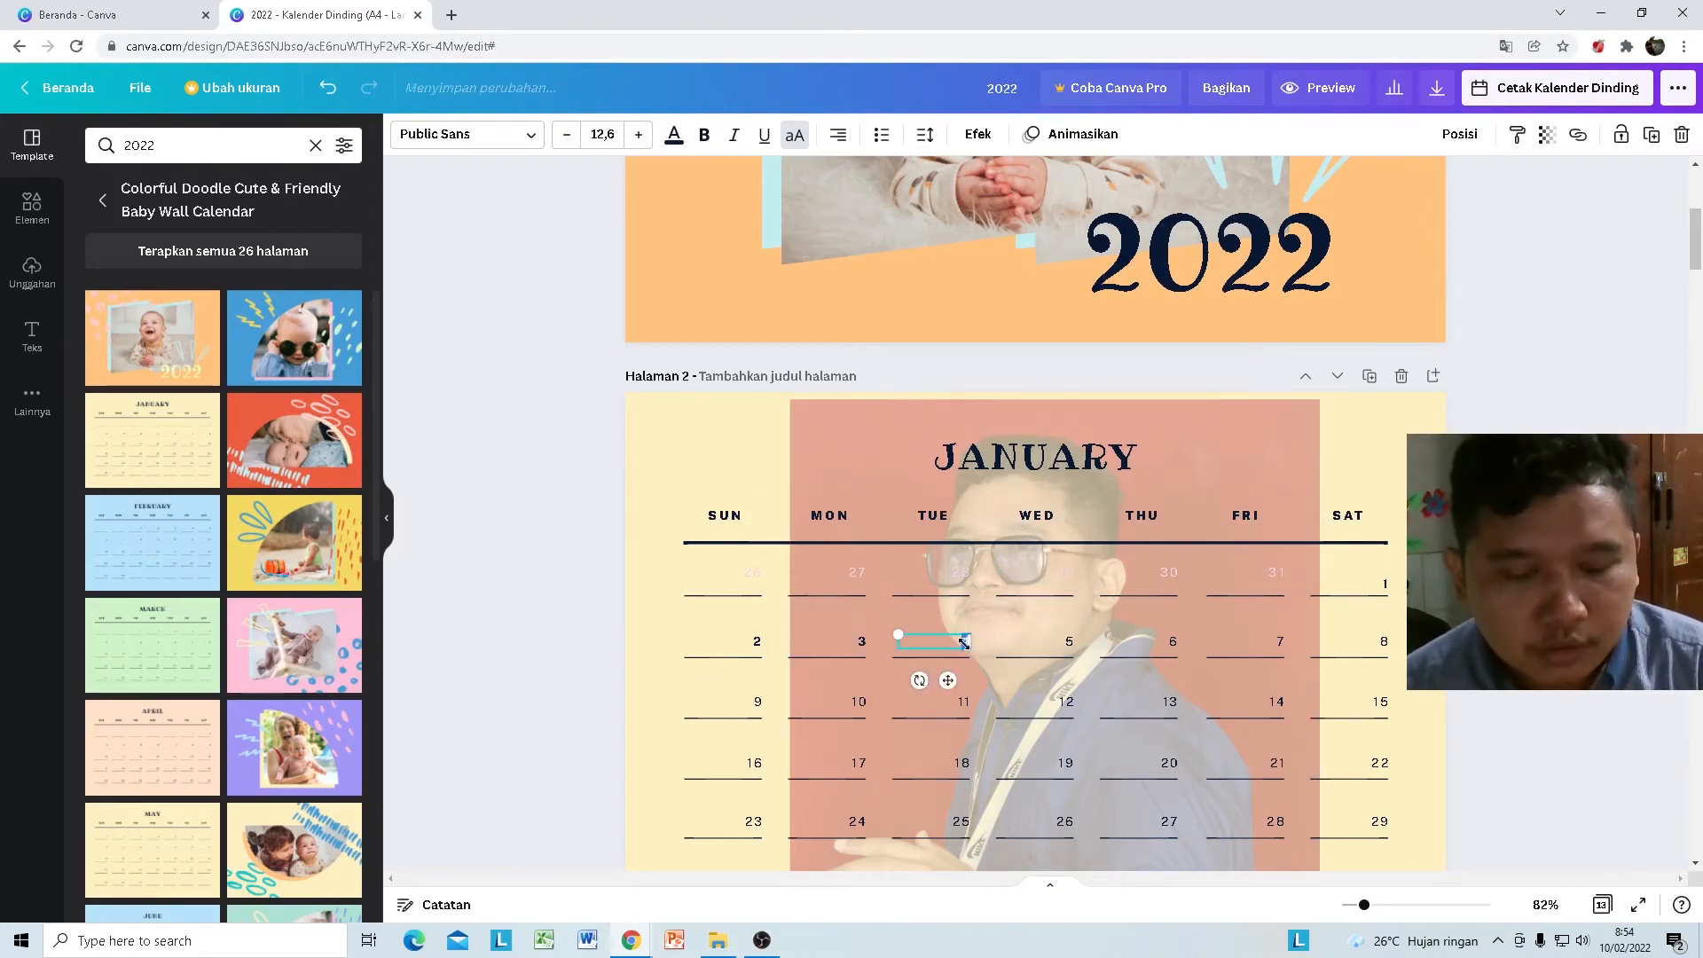
double_click(1068, 642)
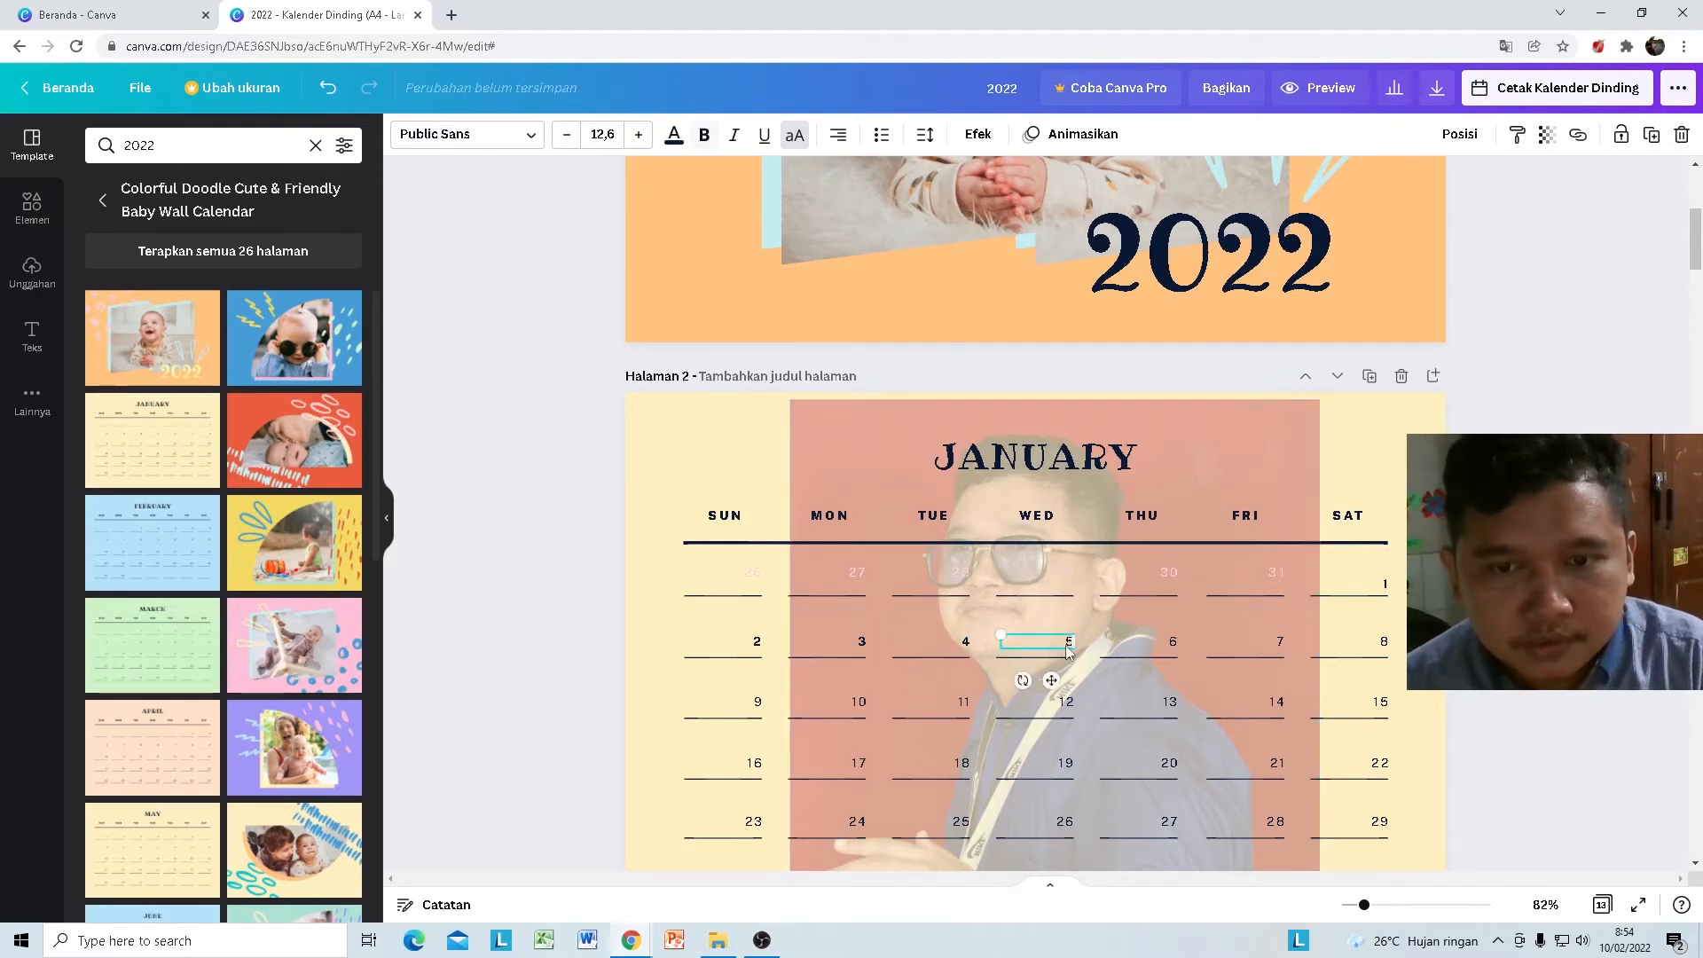
key("ctrl+b")
left_click(1169, 643)
key("ctrl+b")
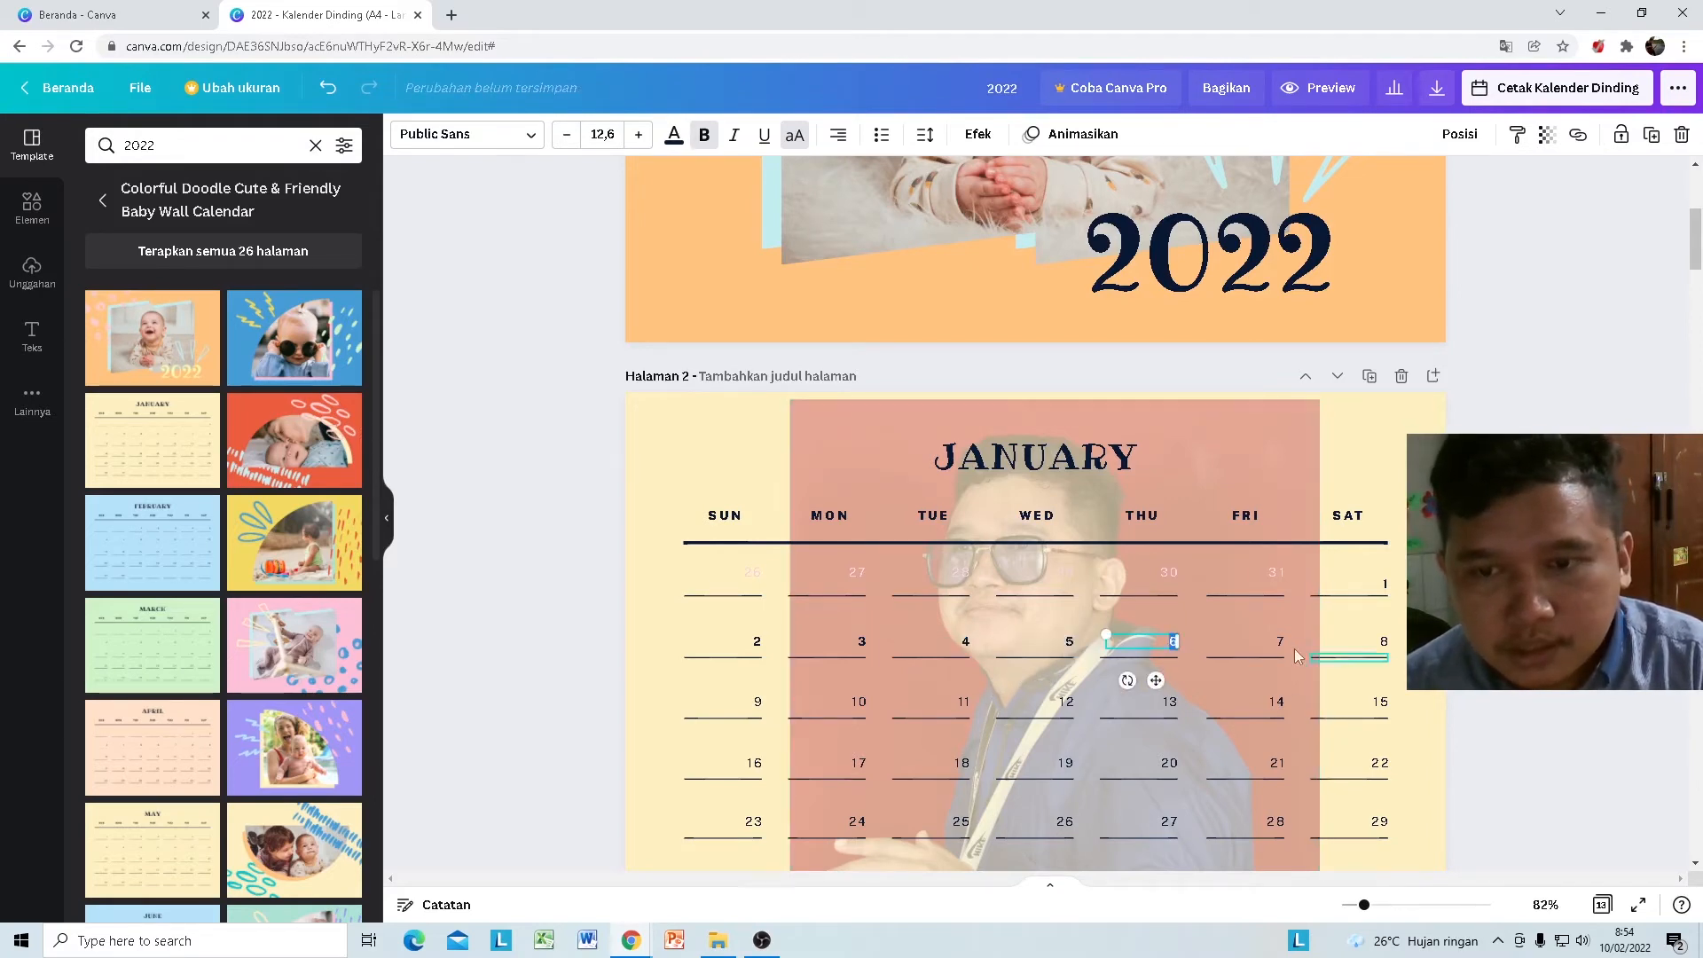
double_click(1275, 643)
key("ctrl+b")
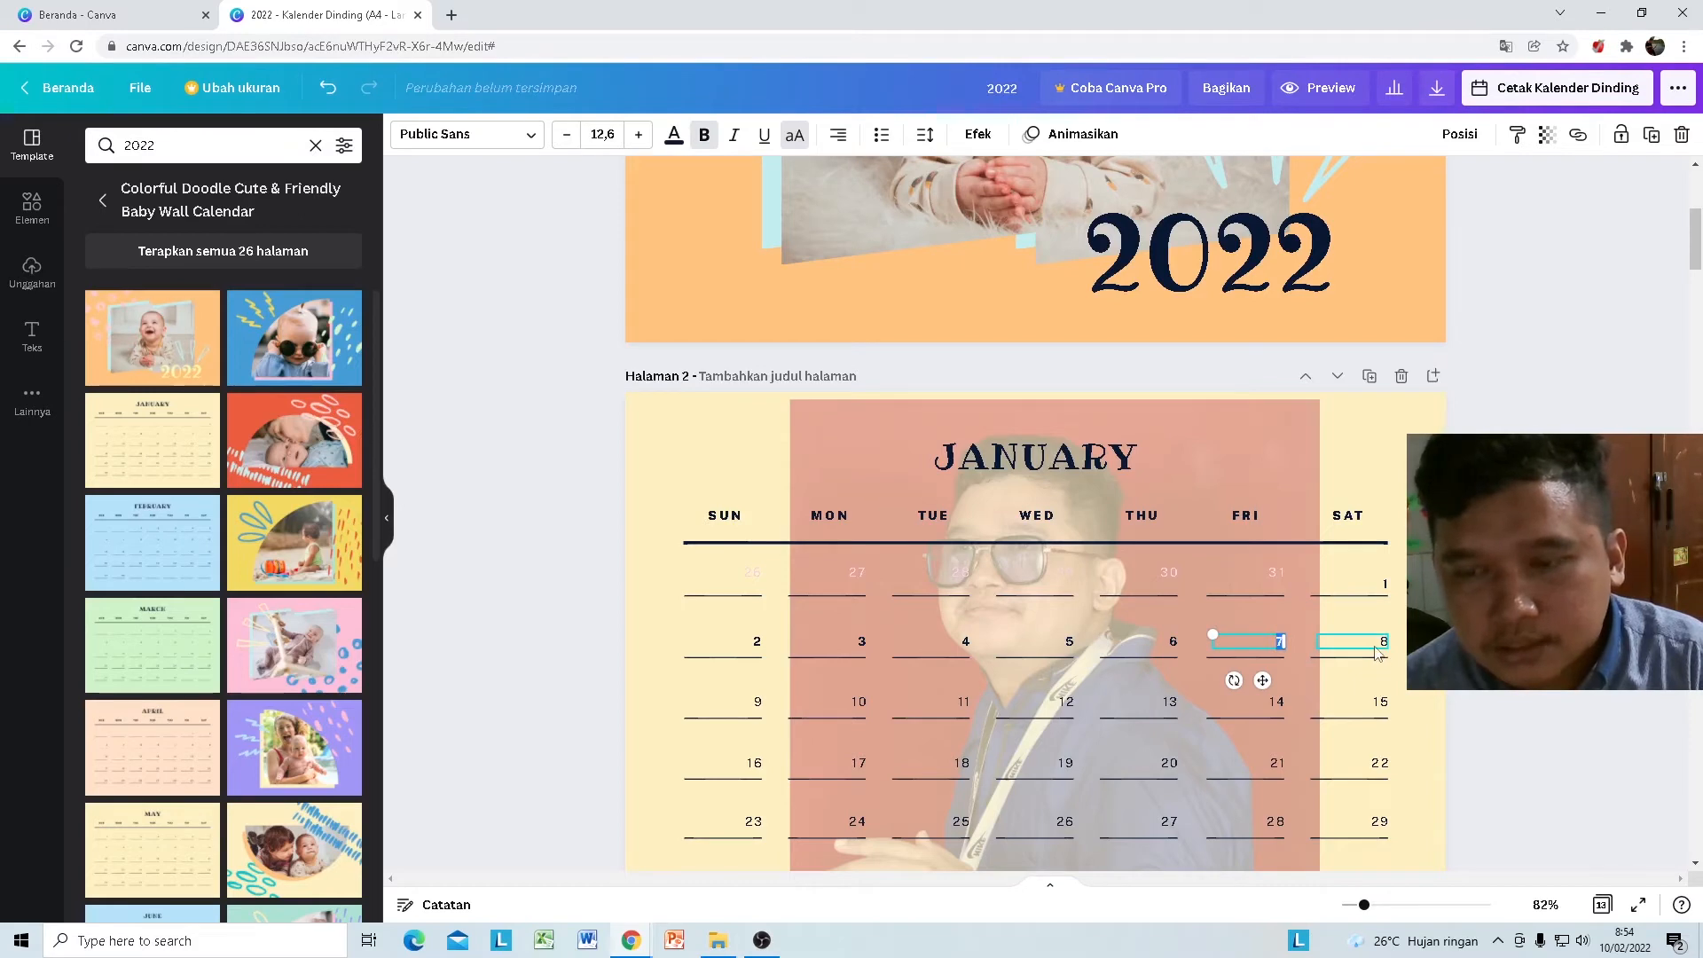
double_click(1376, 656)
scroll(1377, 661, "down", 2)
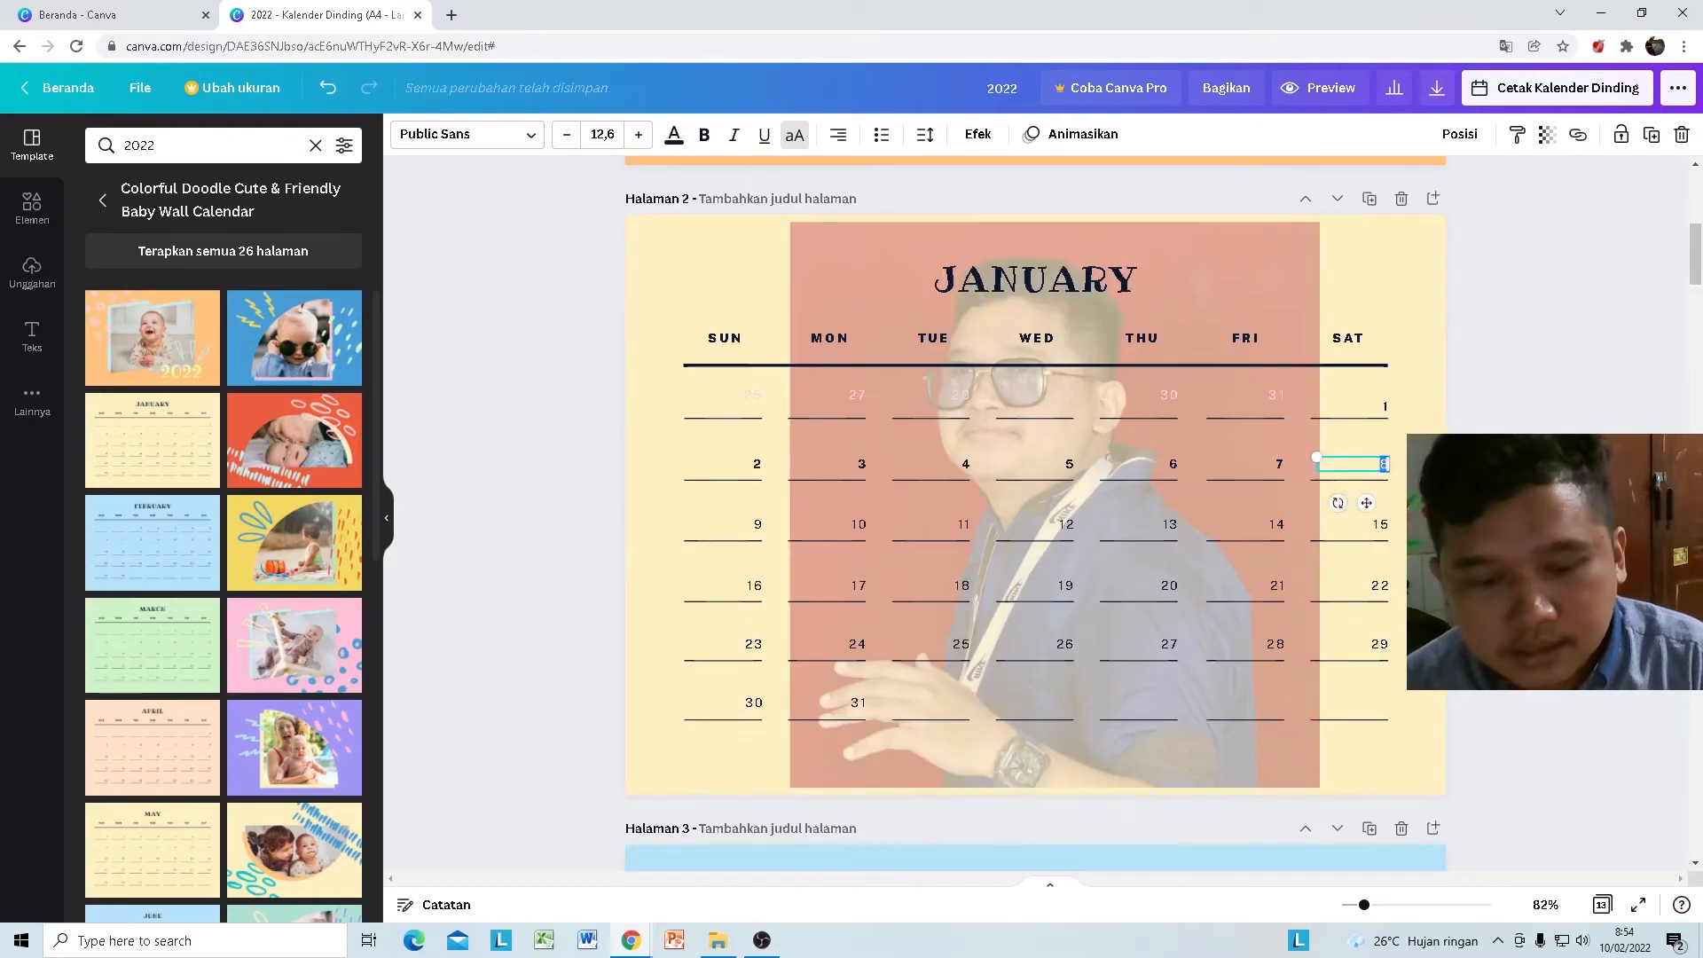
key("ctrl+b")
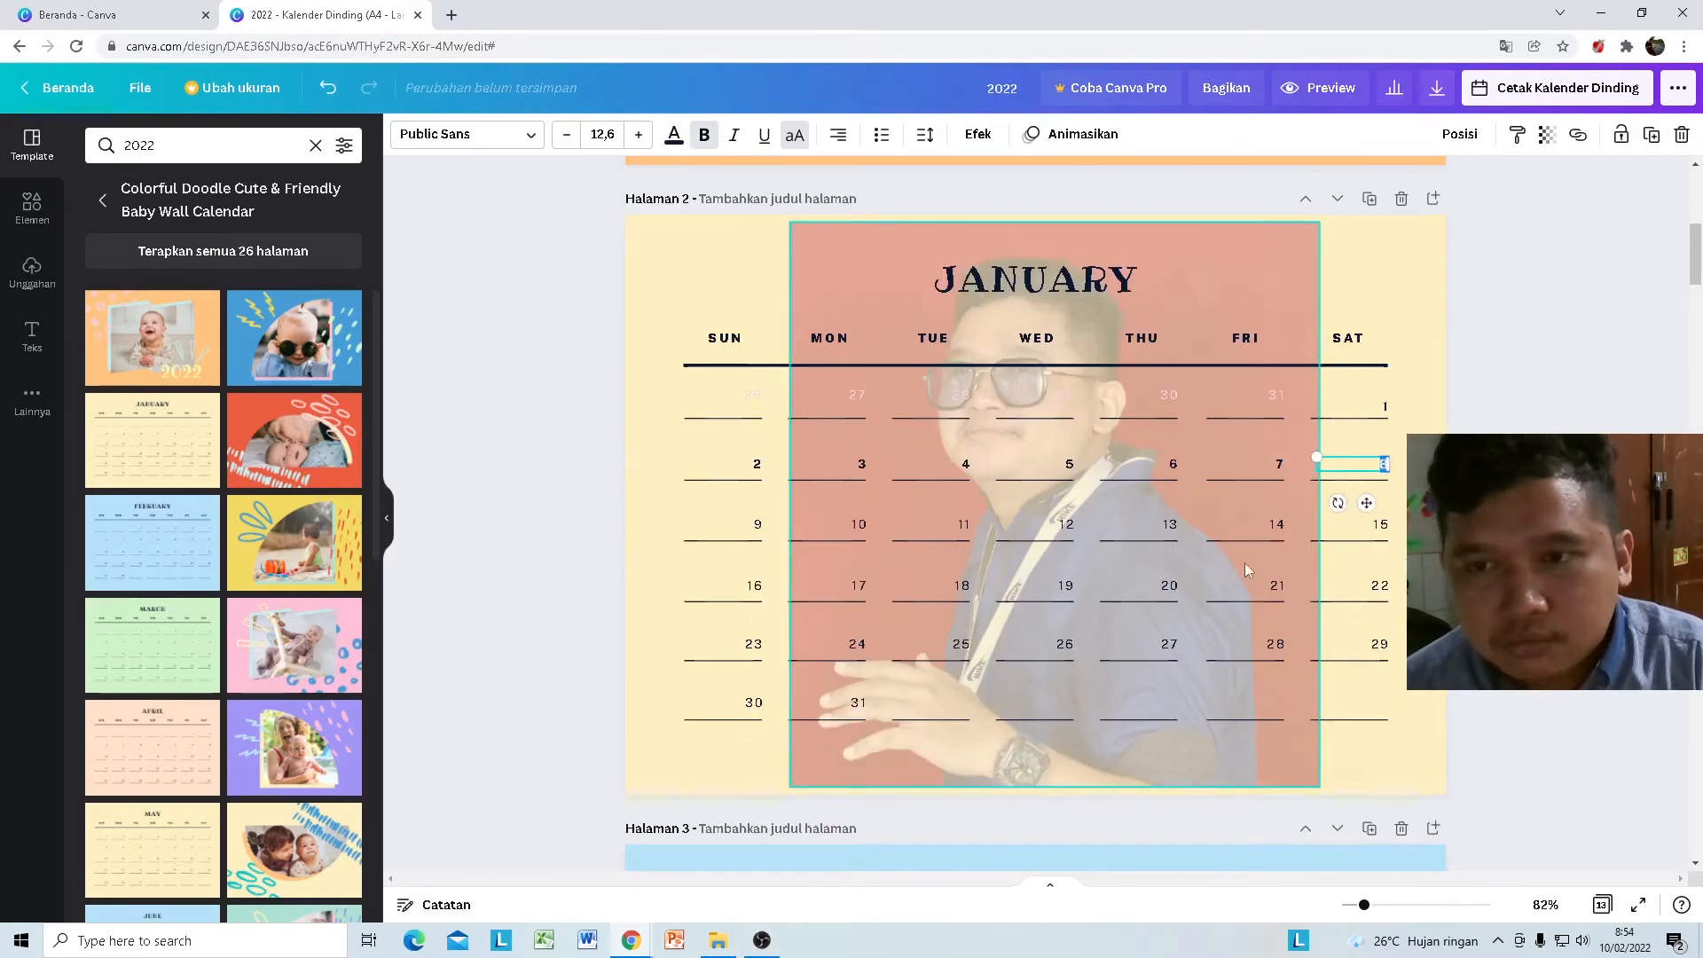
Step: Make January's third-row dates, 9 to 15, bold
double_click(754, 525)
key("ctrl+b")
double_click(843, 525)
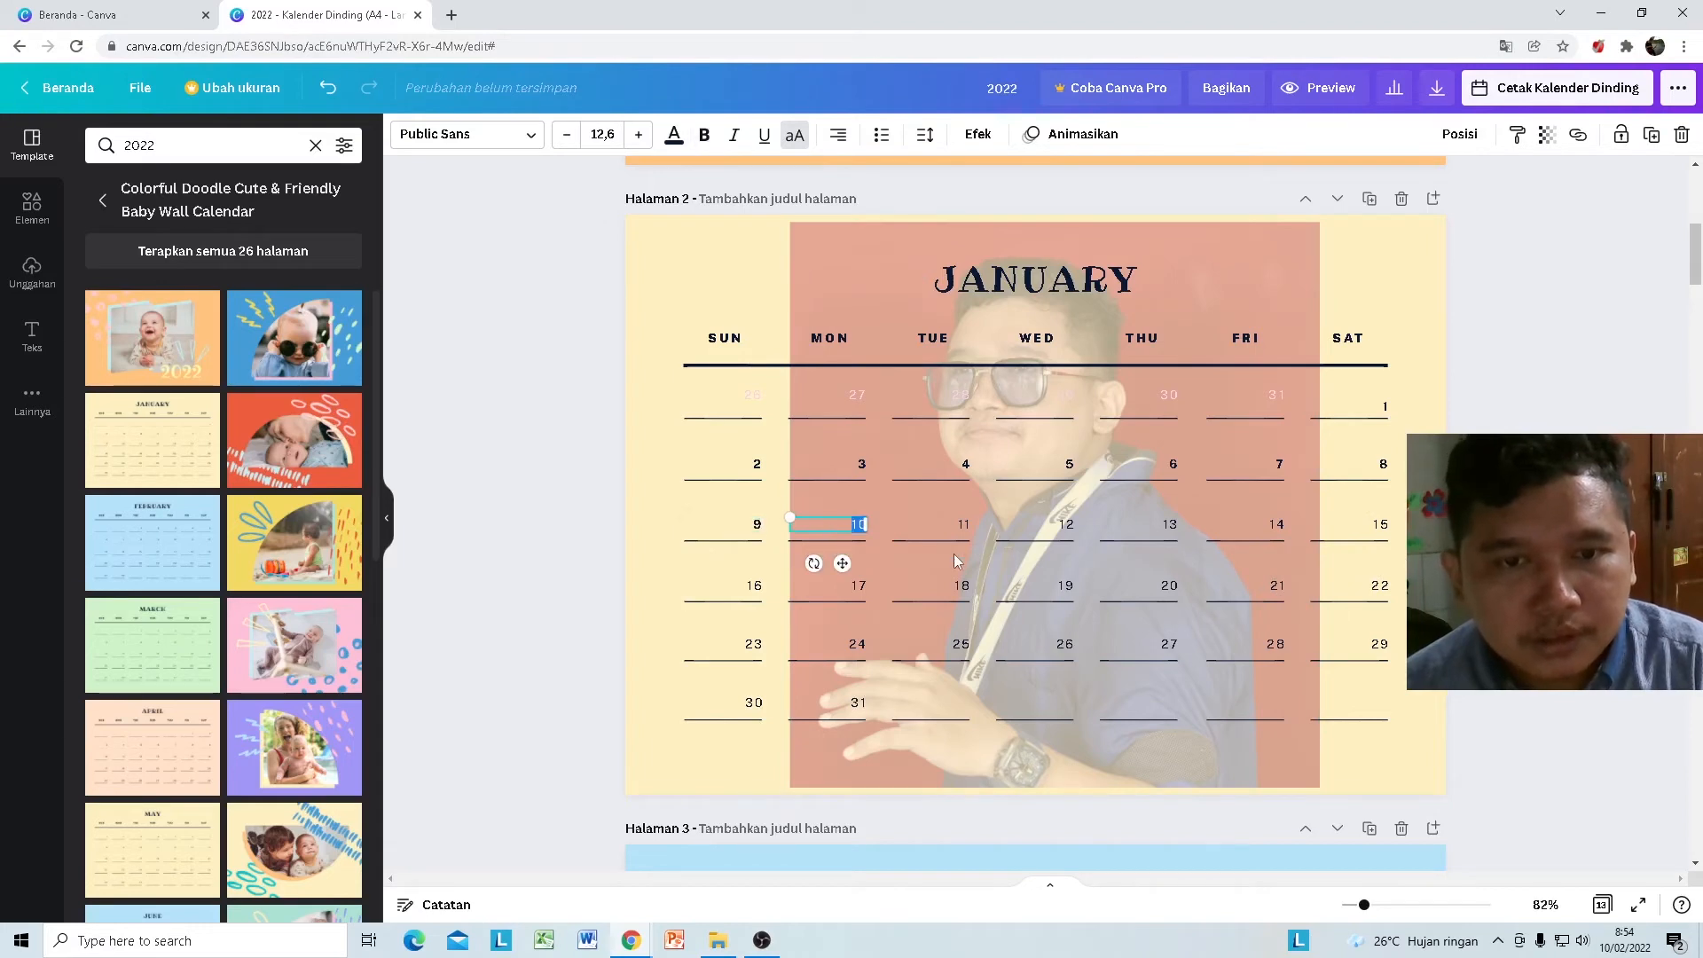
key("ctrl+b")
double_click(961, 525)
key("ctrl+b")
double_click(1064, 525)
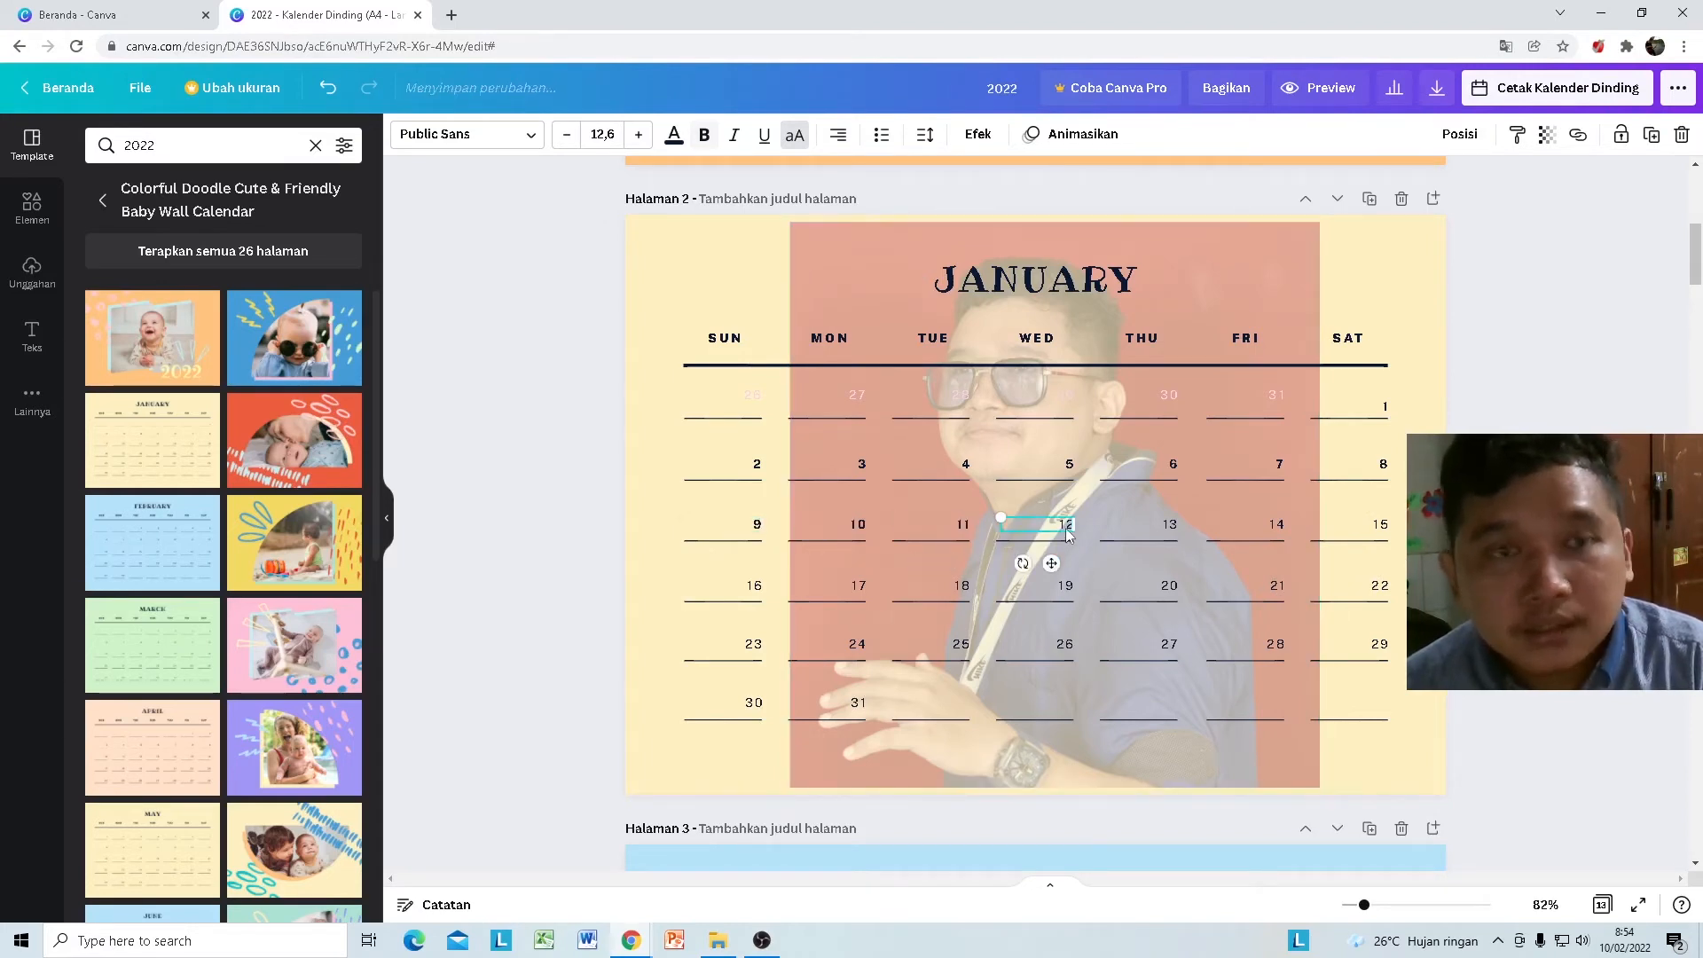
key("ctrl+b")
double_click(1169, 525)
key("ctrl+b")
double_click(1275, 525)
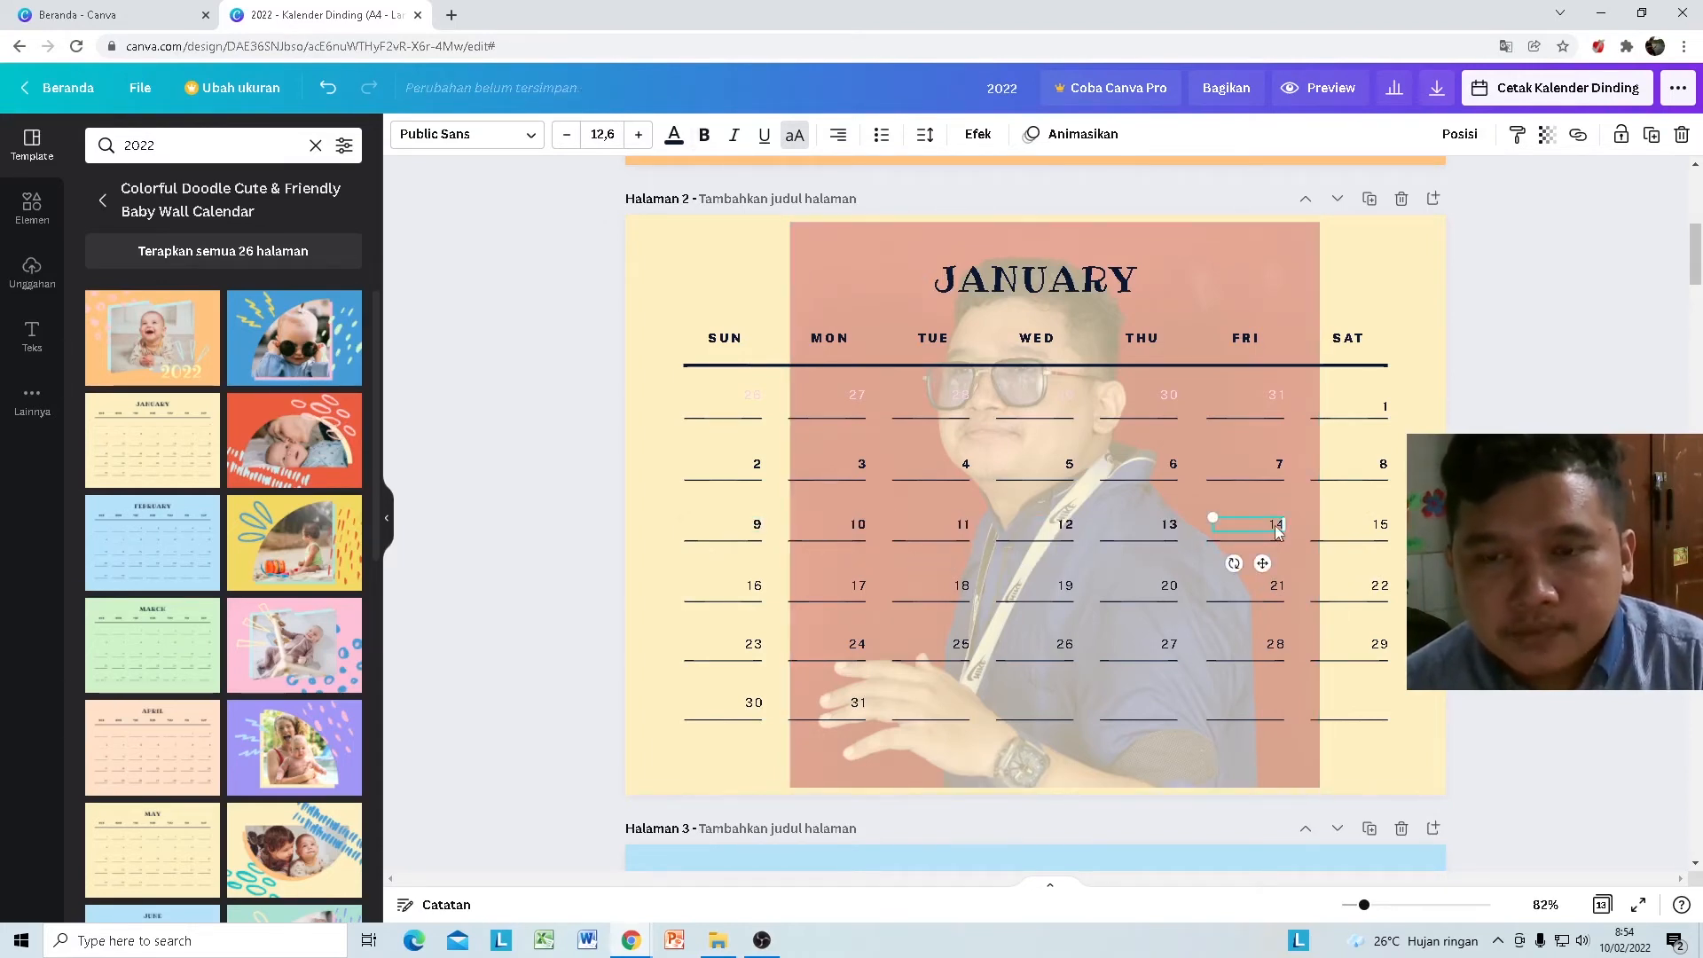
key("ctrl+b")
double_click(1379, 525)
key("ctrl+b")
Step: Make January's fourth-row dates bold, working back from 22 under SAT to 16 under SUN
double_click(1380, 585)
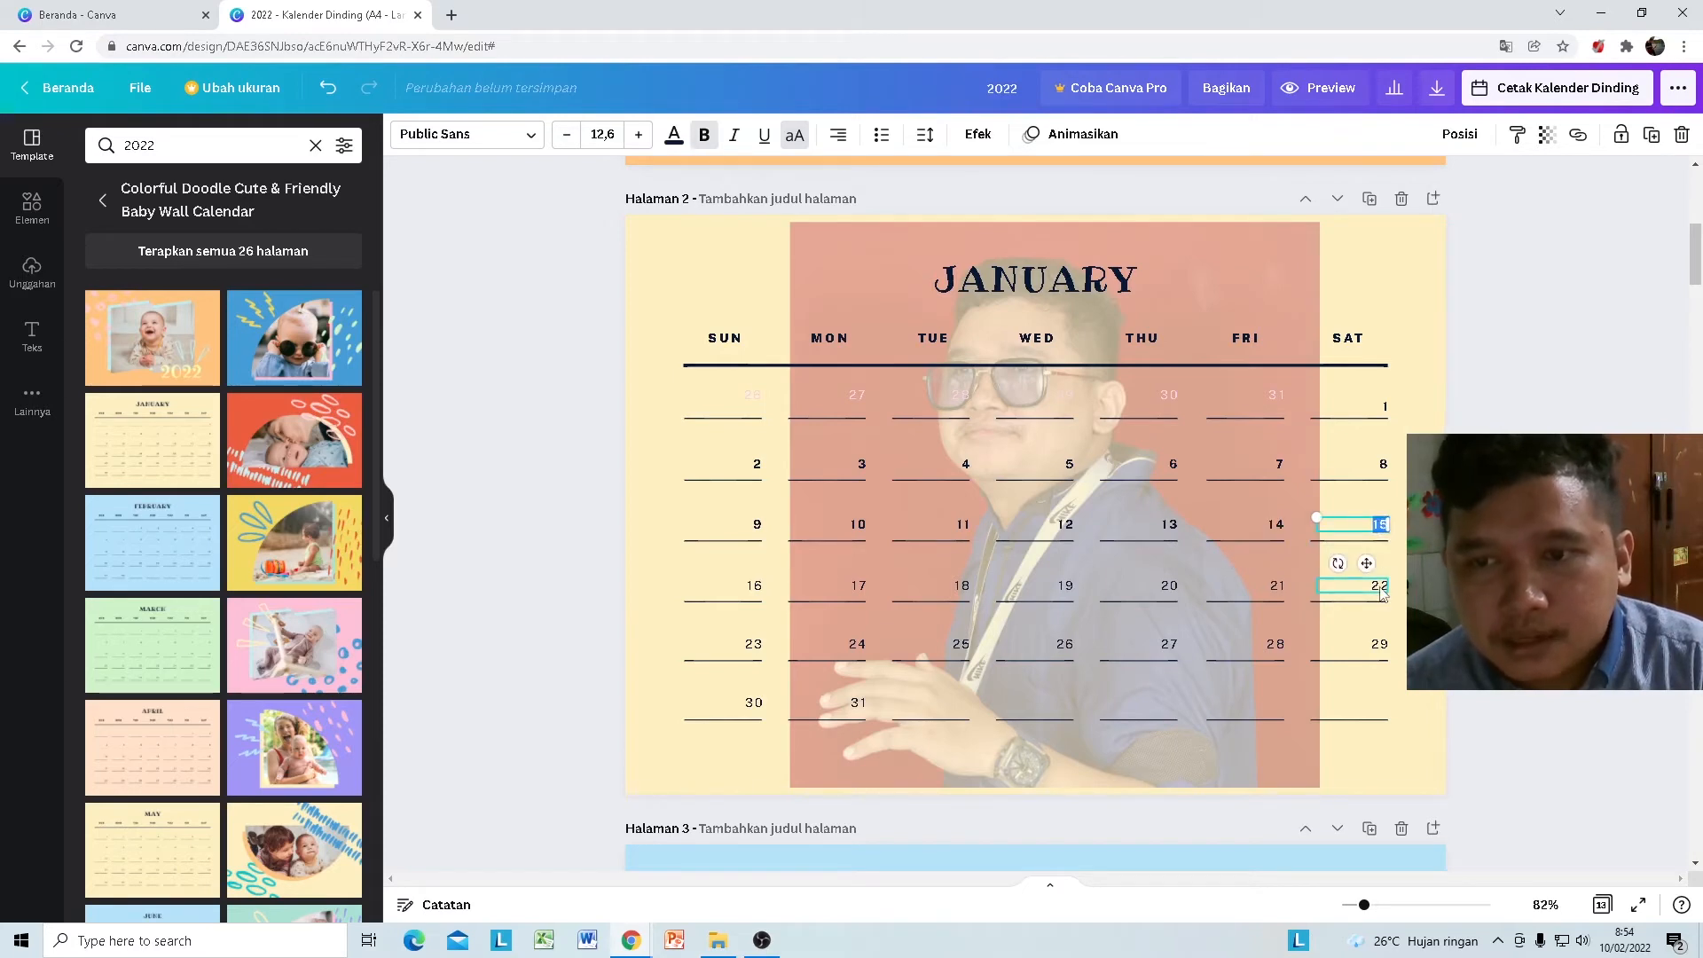
key("ctrl+b")
double_click(1268, 586)
key("ctrl+b")
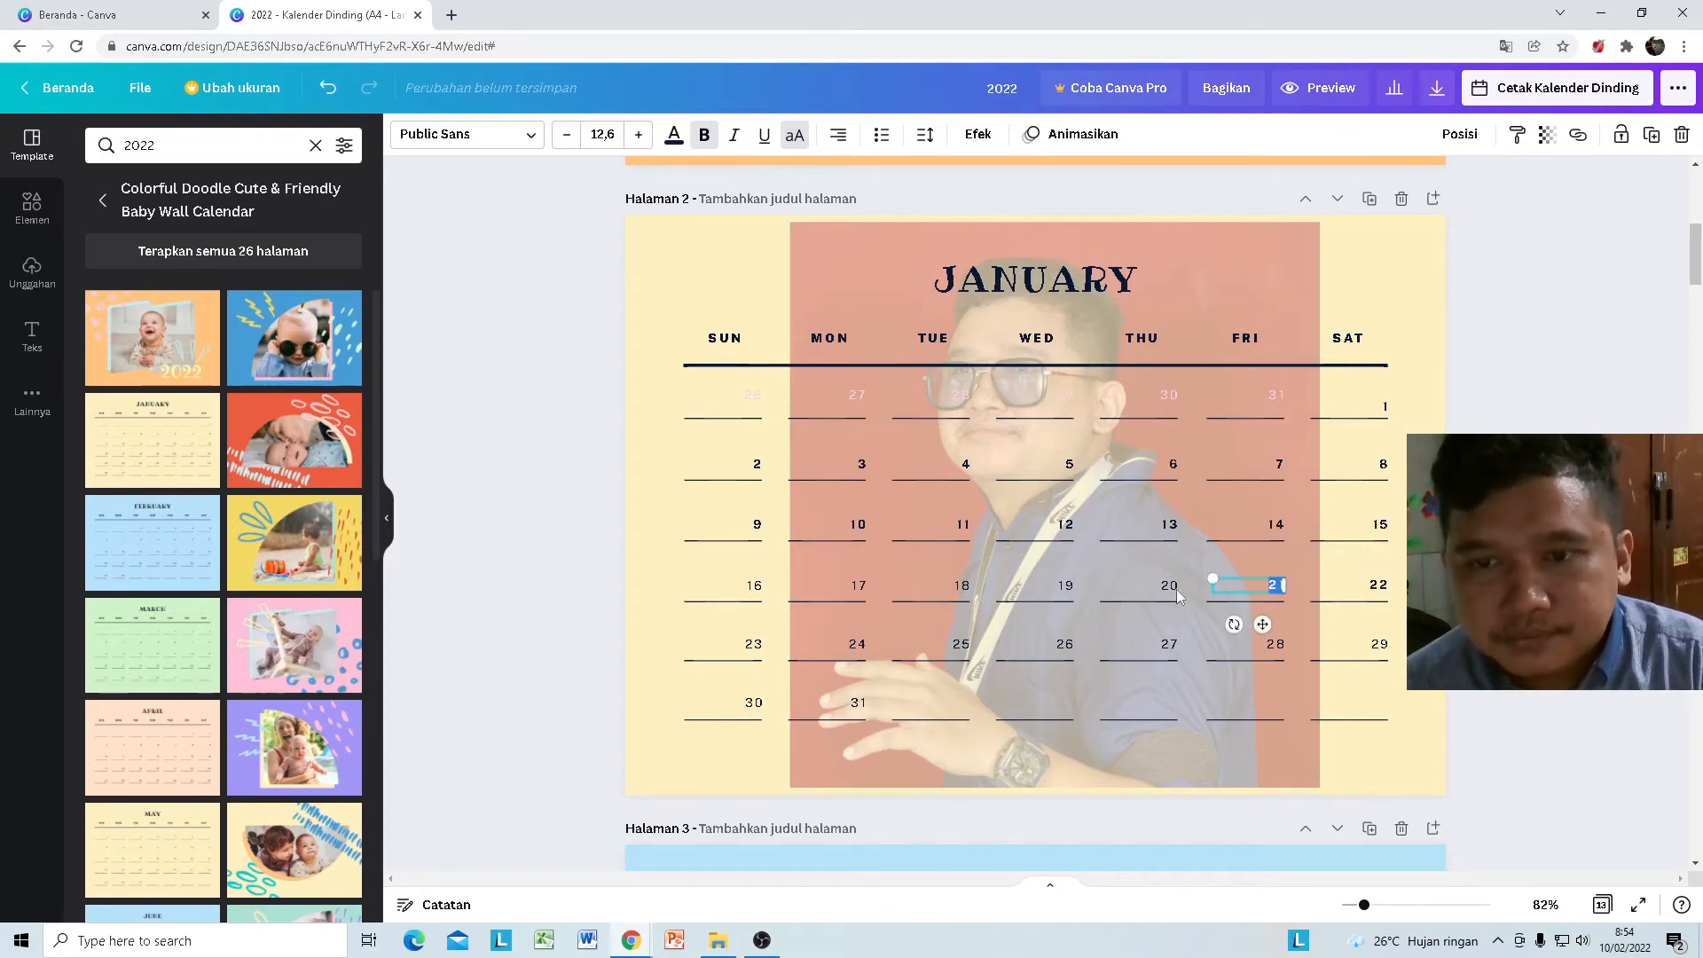
double_click(1162, 587)
key("ctrl+b")
double_click(1066, 587)
key("ctrl+b")
double_click(961, 586)
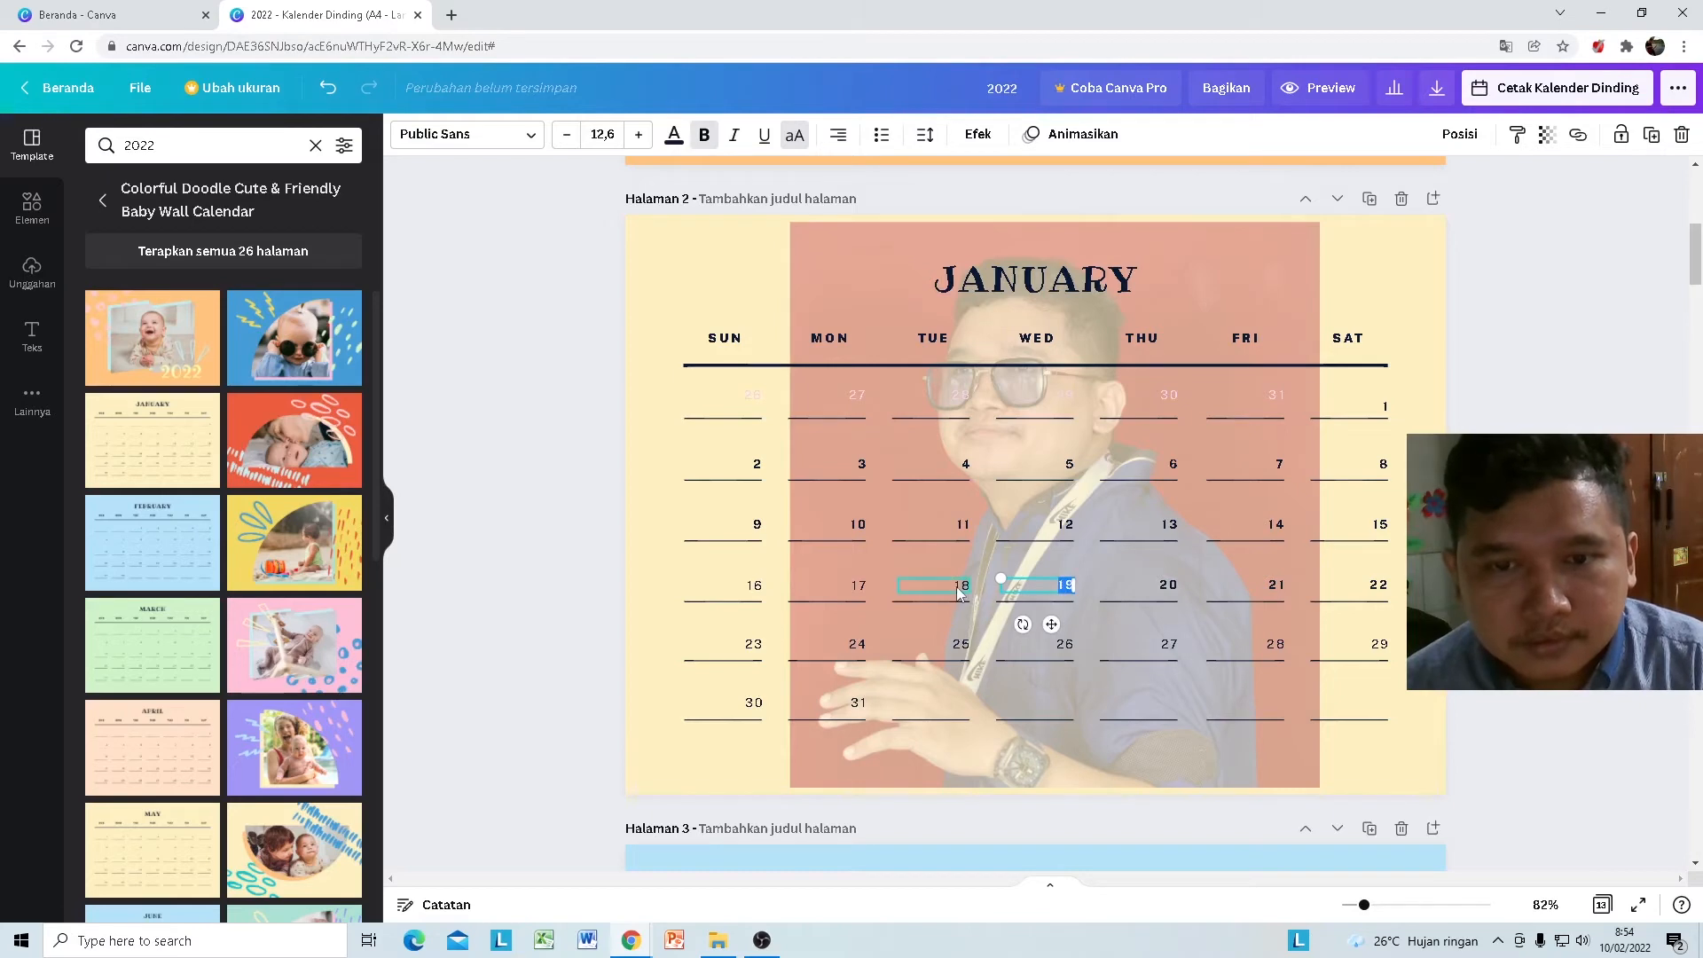
key("ctrl+b")
double_click(859, 586)
key("ctrl+b")
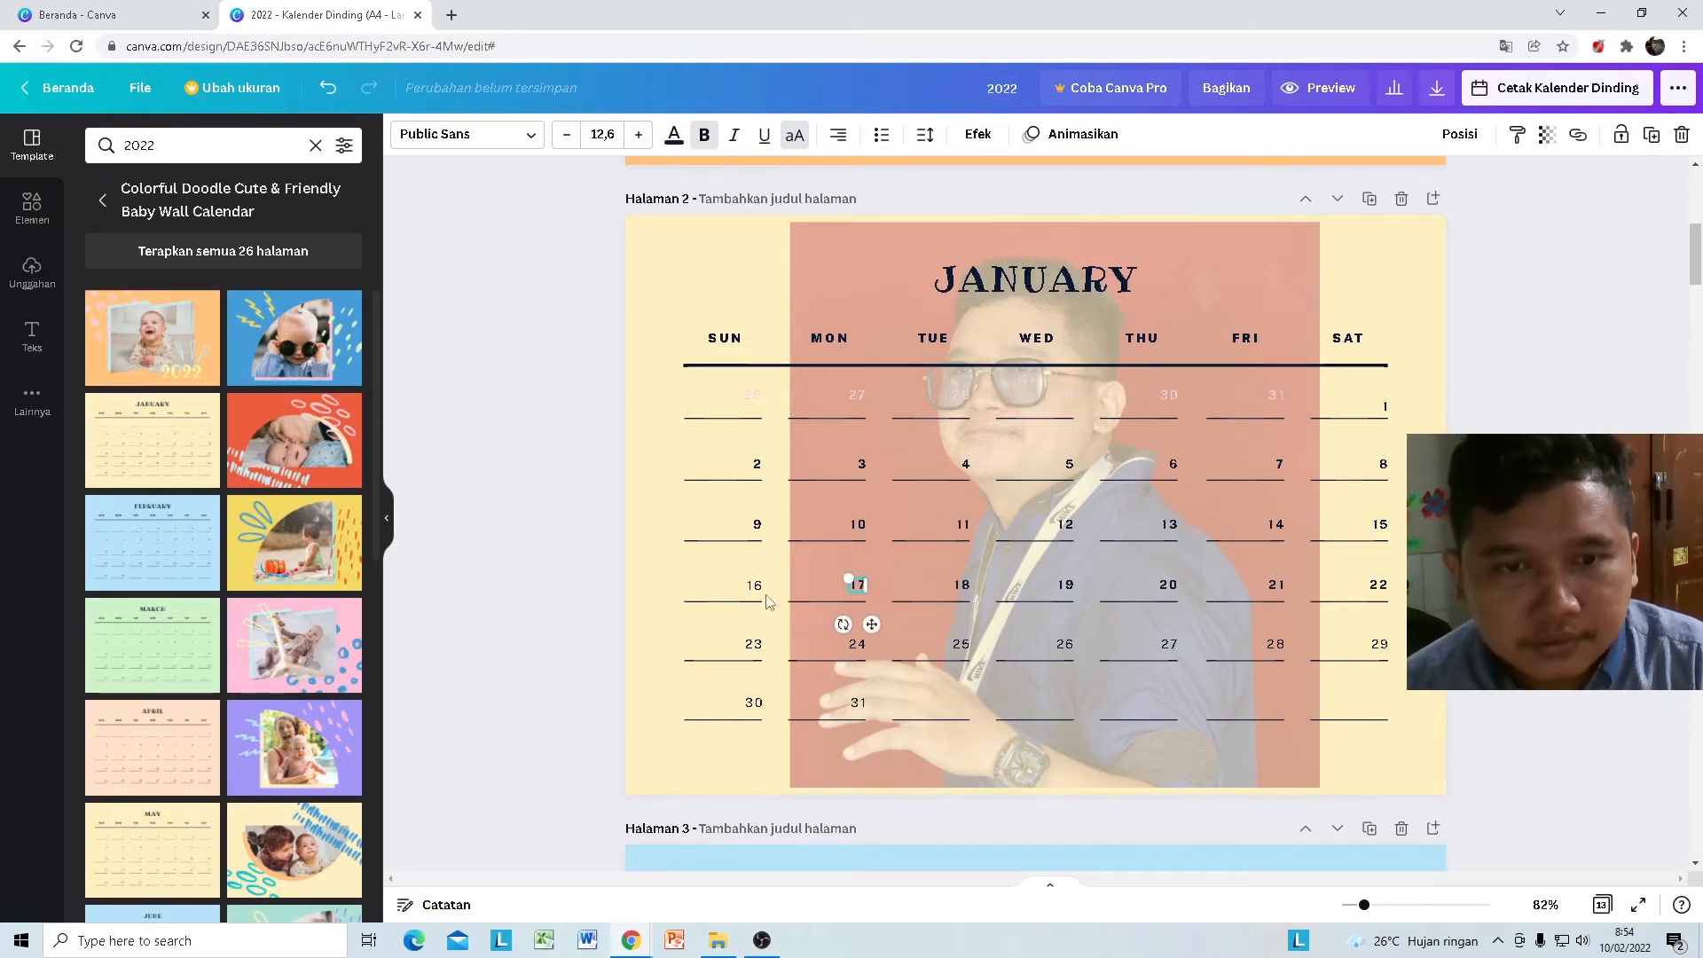
double_click(753, 587)
key("ctrl+b")
Step: Make January's fifth-row dates, 23 to 29, bold
double_click(753, 645)
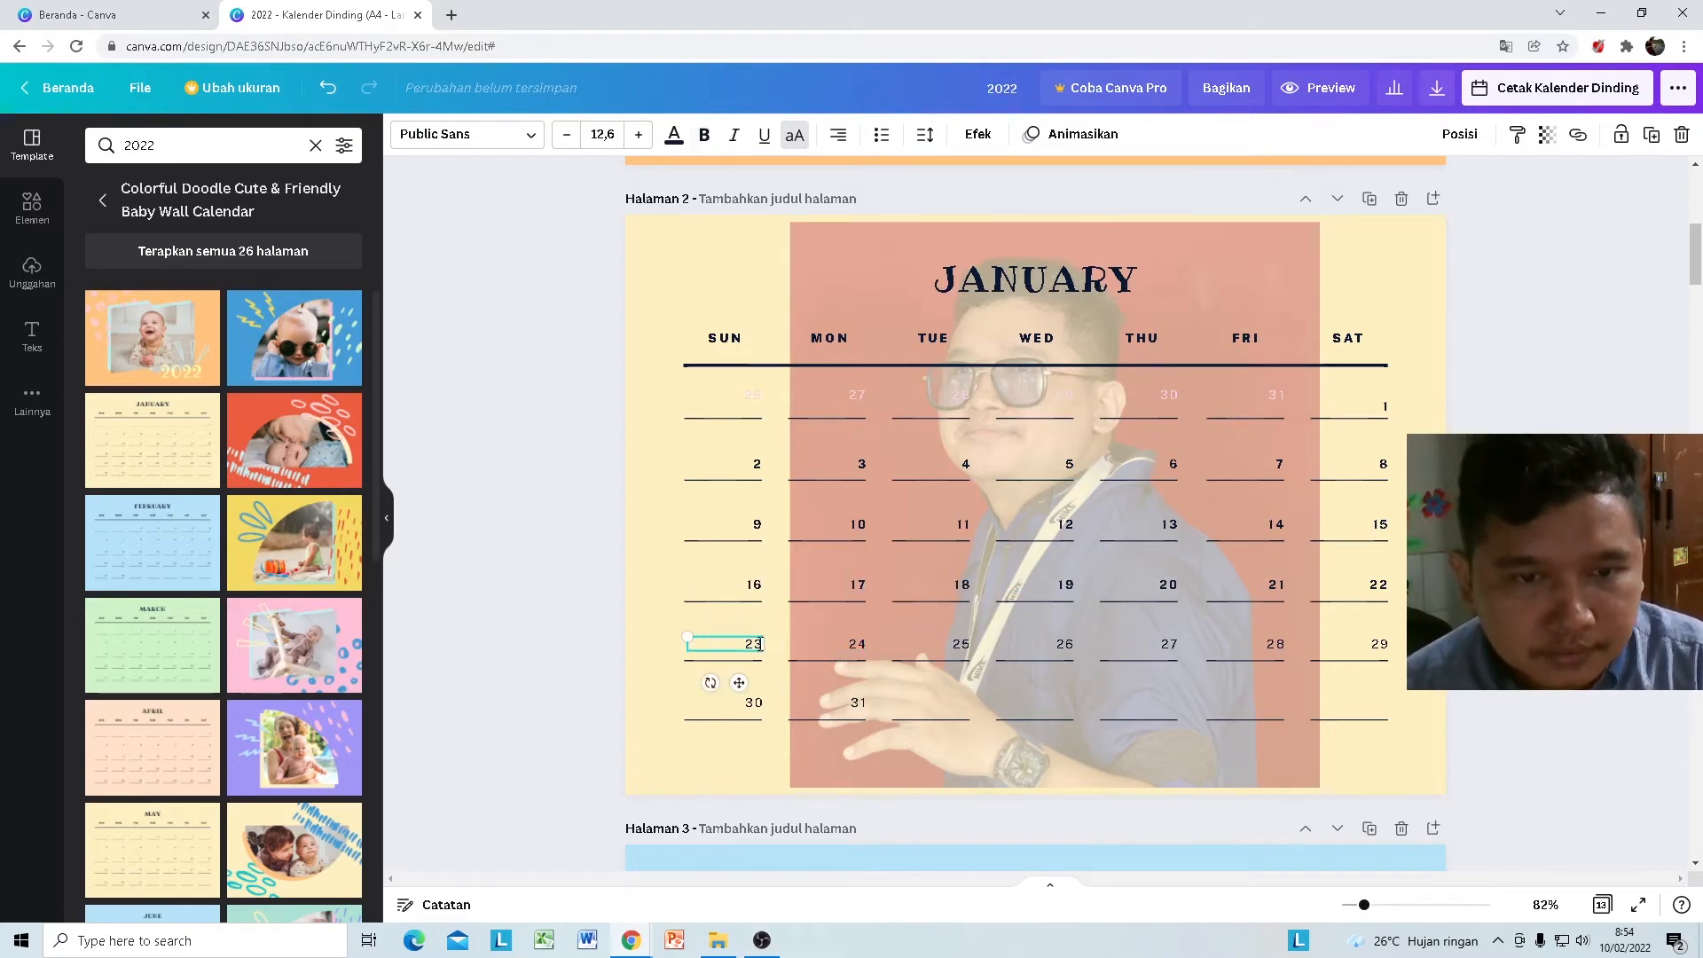
key("ctrl+b")
double_click(855, 645)
key("ctrl+b")
double_click(958, 645)
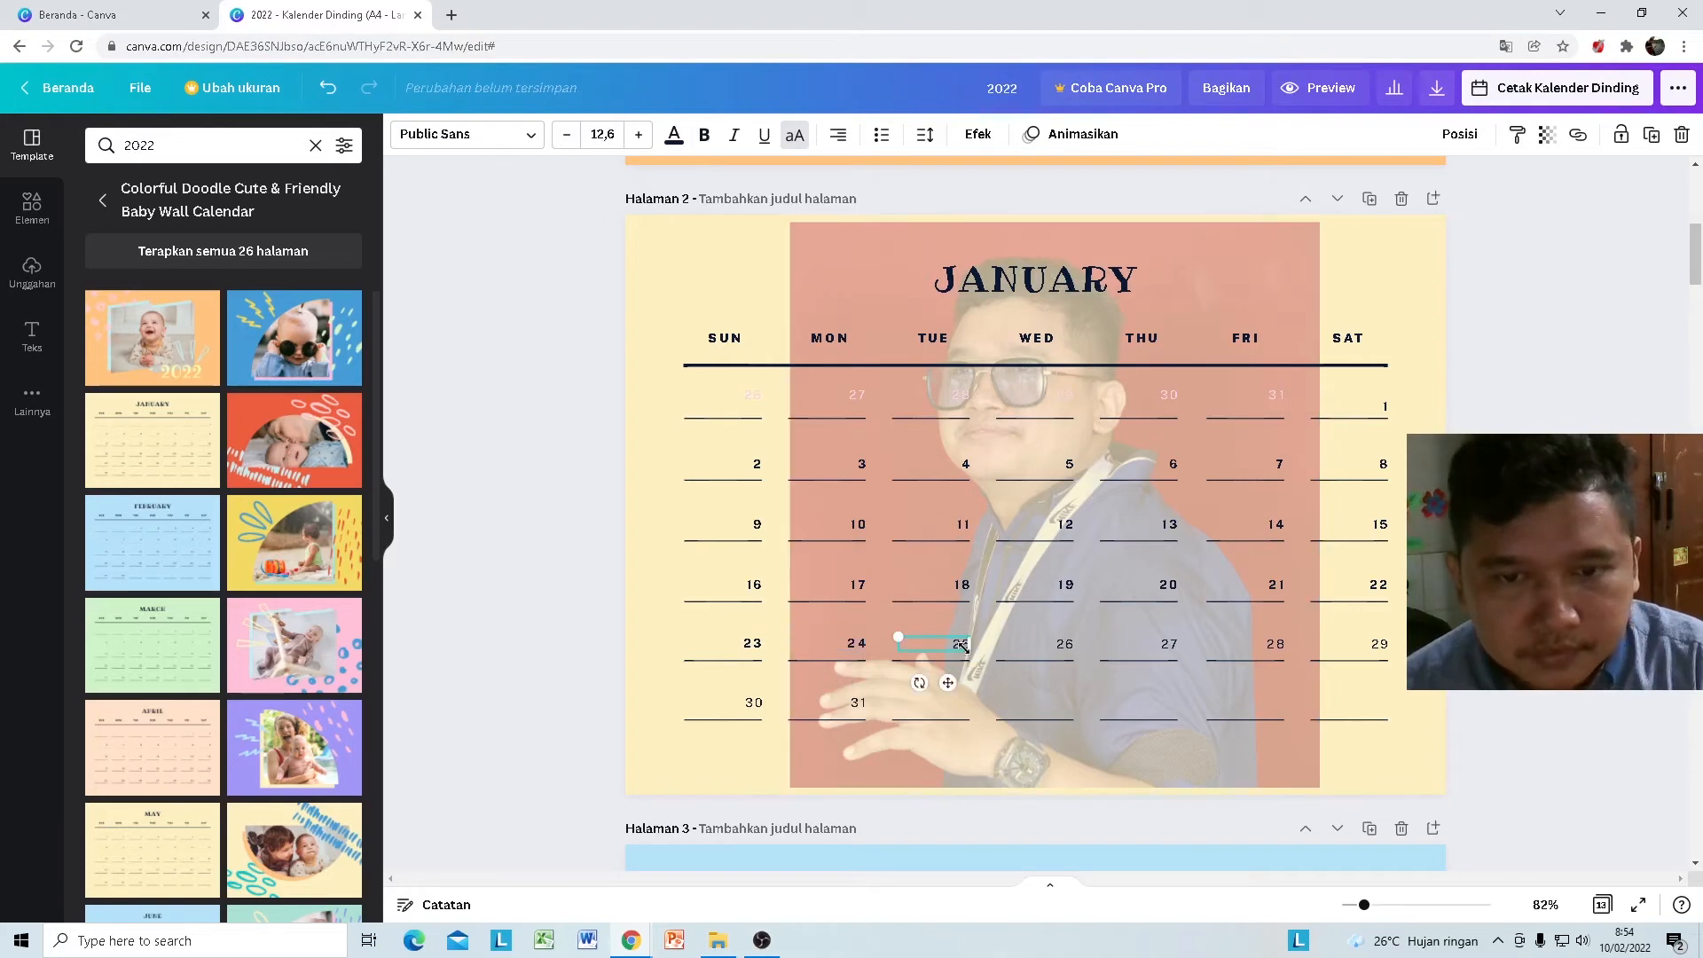
key("ctrl+b")
double_click(1049, 647)
key("ctrl+b")
double_click(1169, 645)
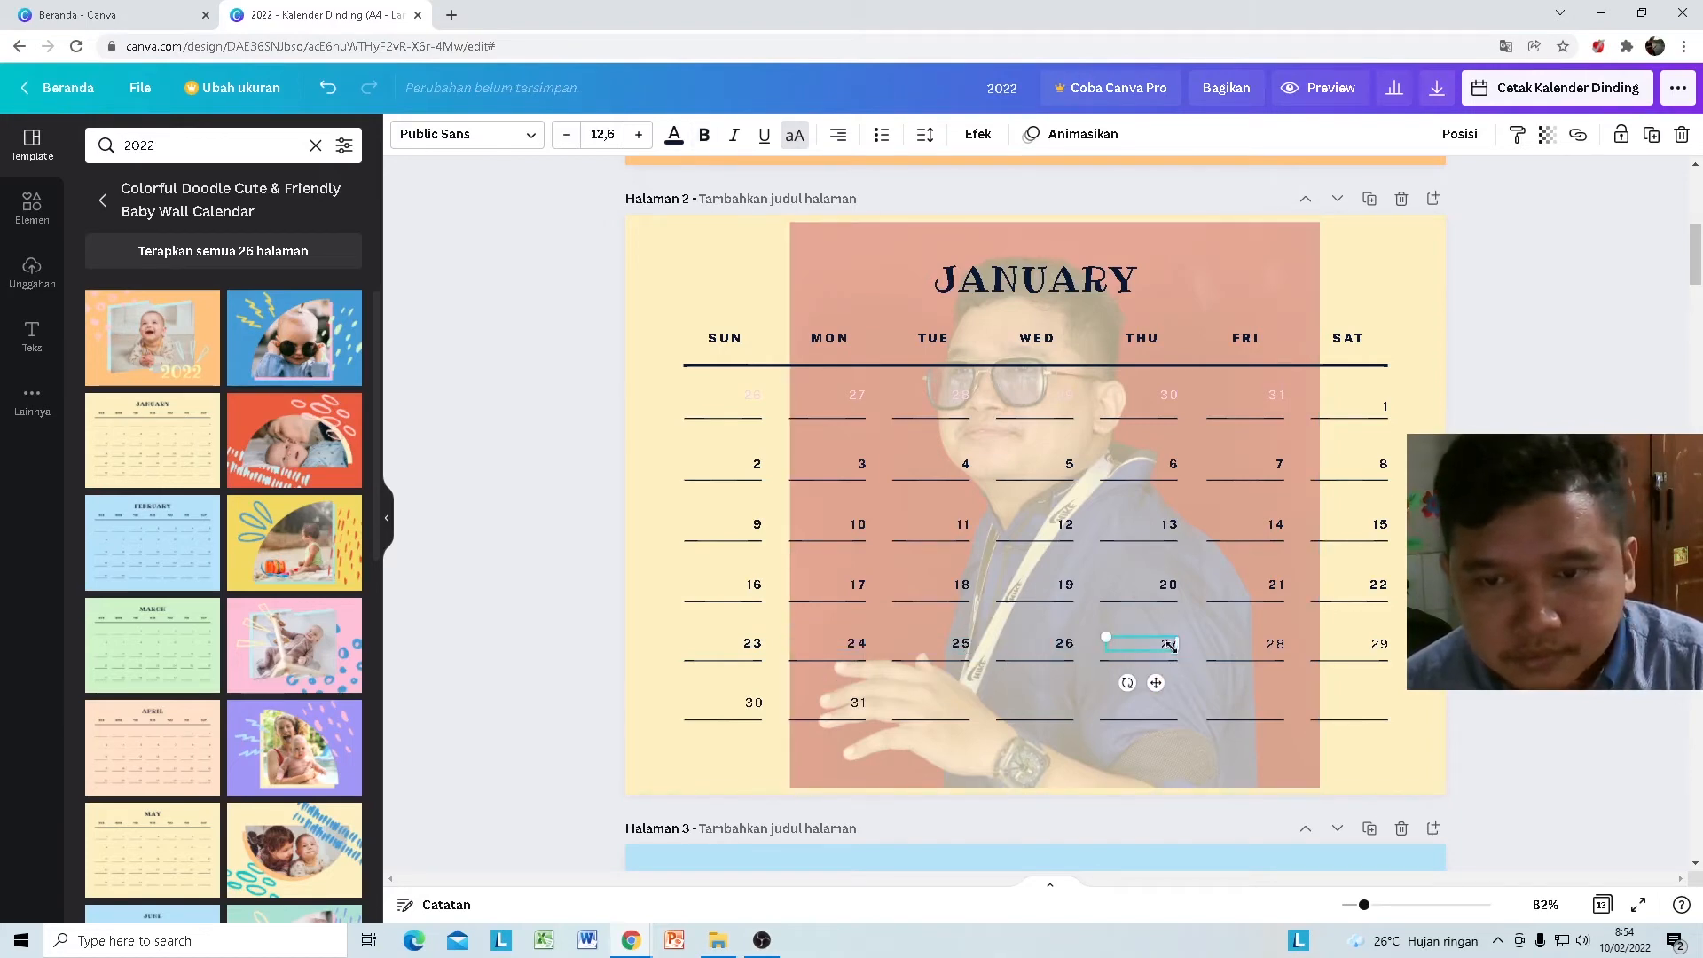
key("ctrl+b")
double_click(1273, 646)
key("ctrl+b")
double_click(1376, 644)
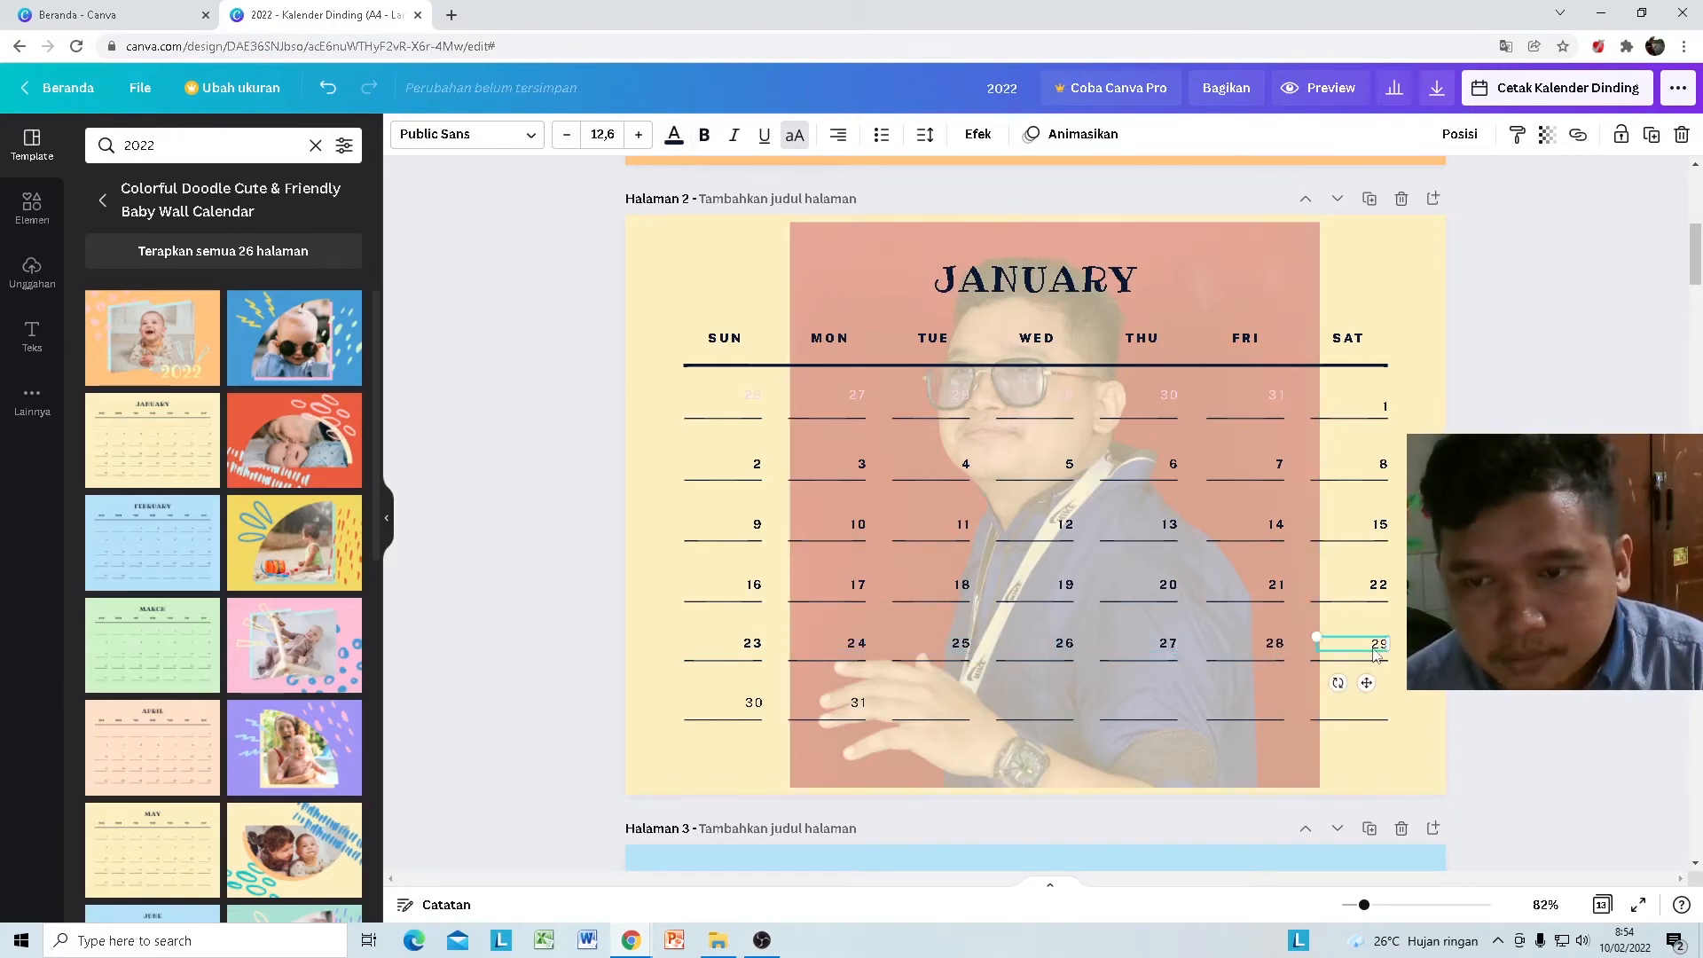
key("ctrl+b")
Step: Make January's last-row dates, 30 and 31, bold
double_click(748, 703)
key("ctrl+b")
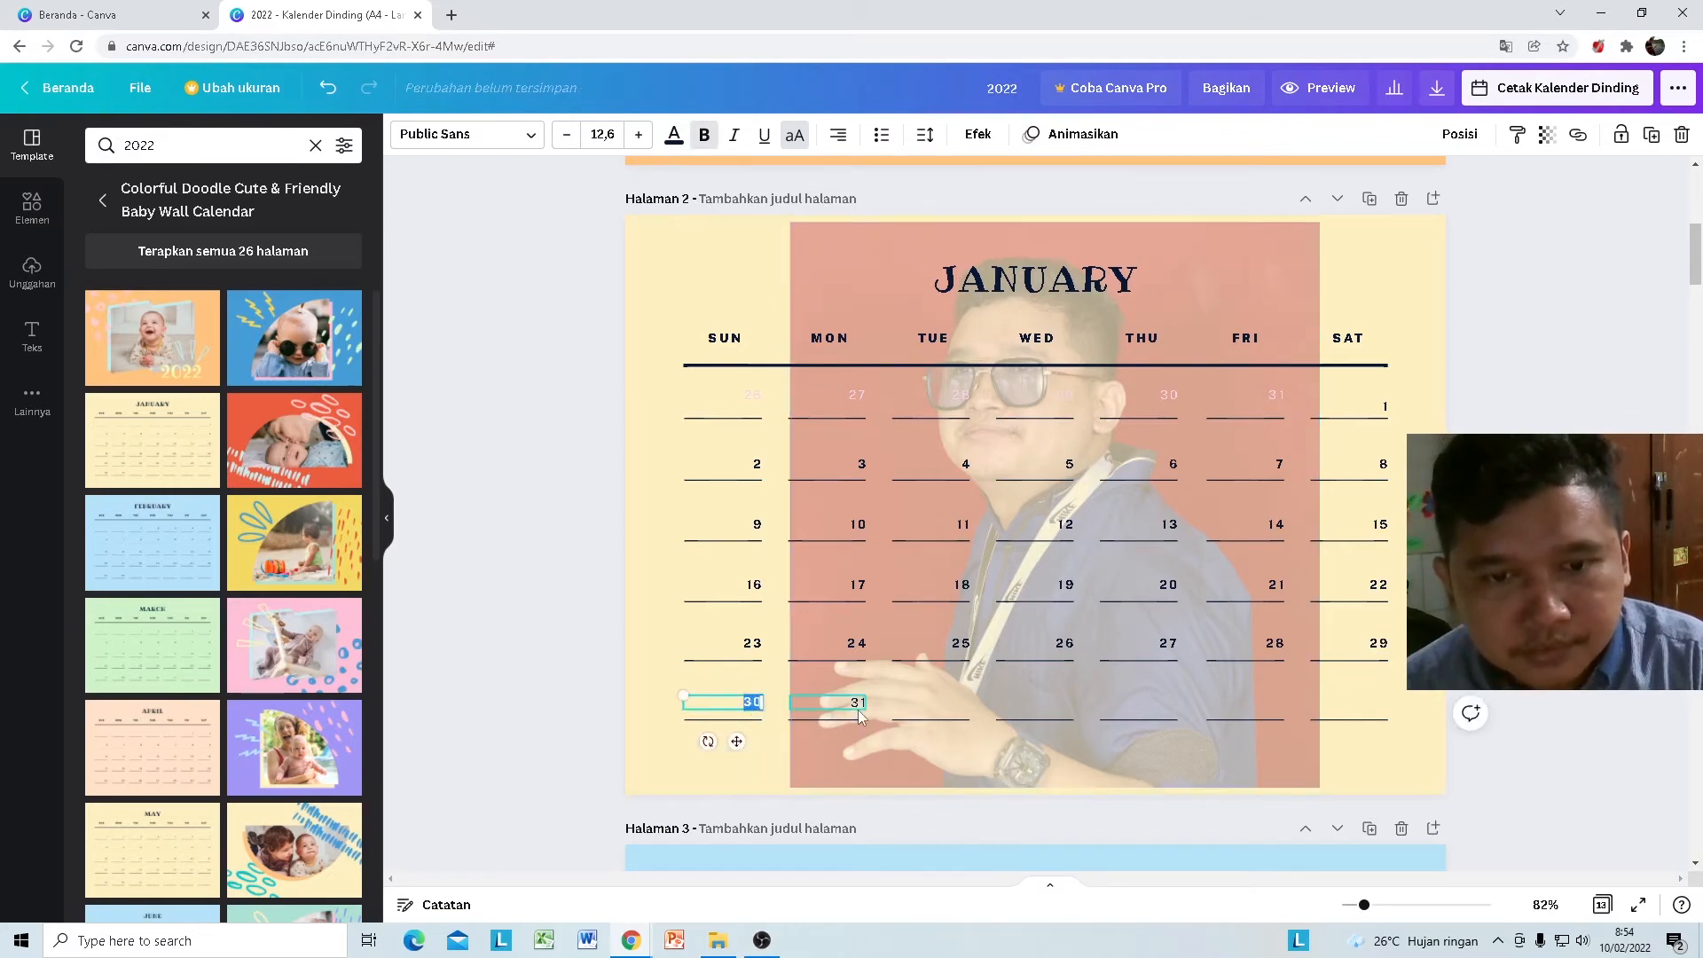
double_click(856, 702)
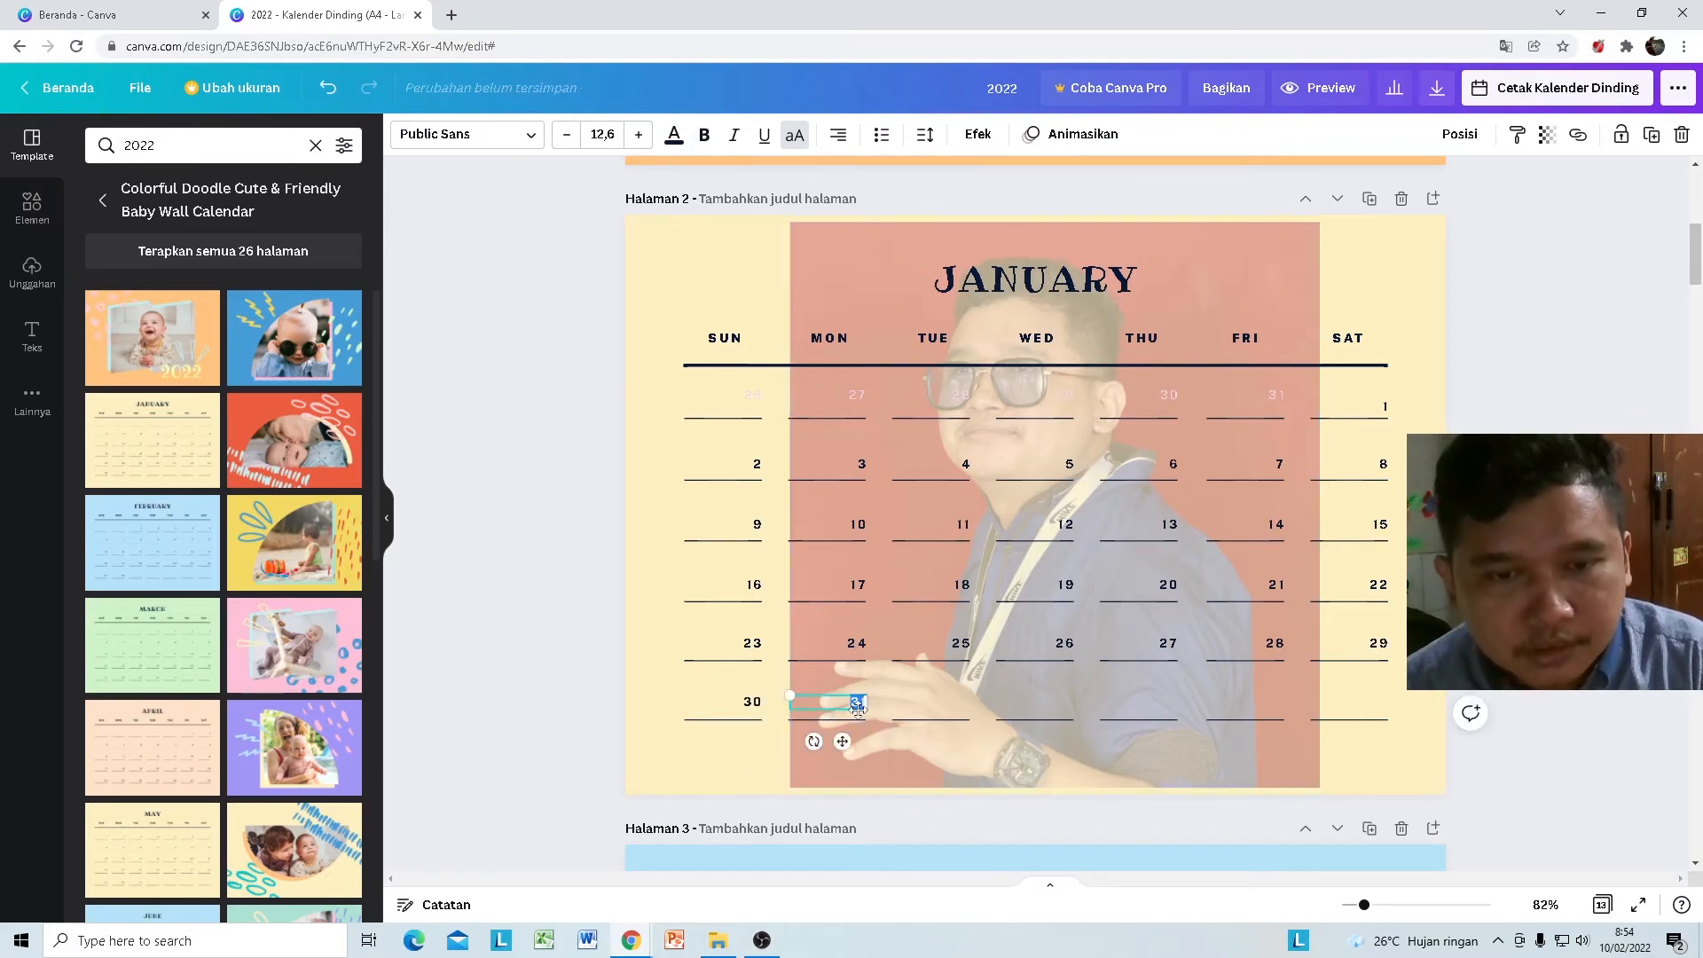
Step: Colour the first three dates under SUN in January, 26, 2 and 9, standard red
double_click(750, 394)
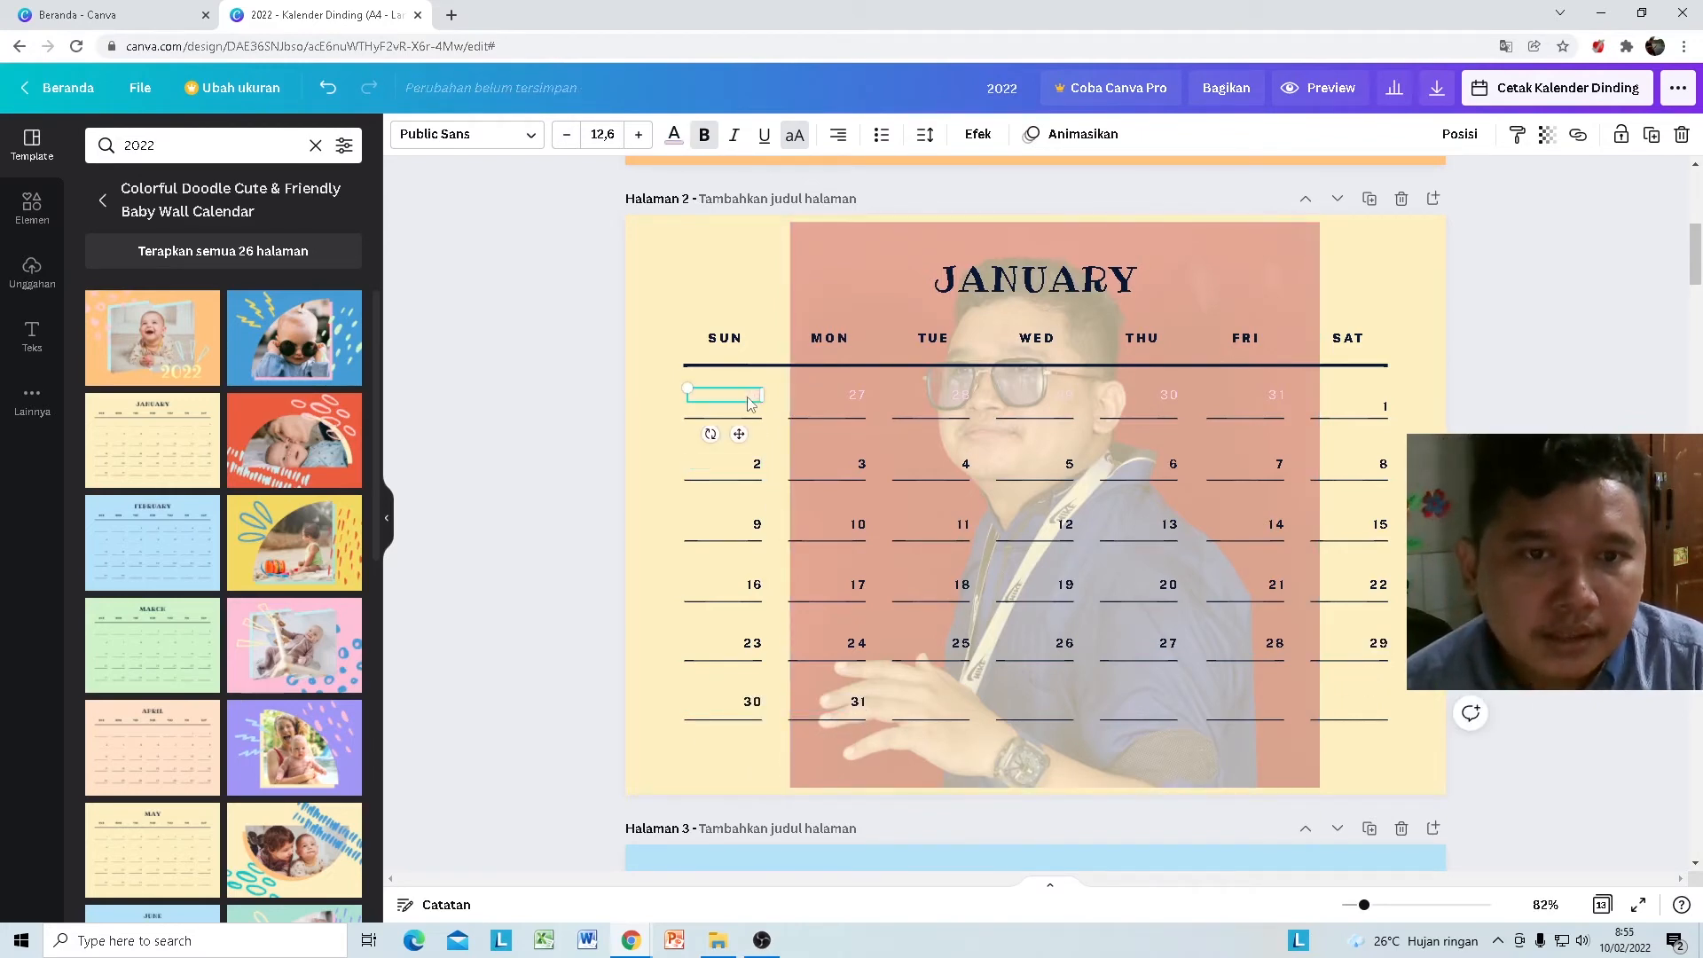
left_click(674, 134)
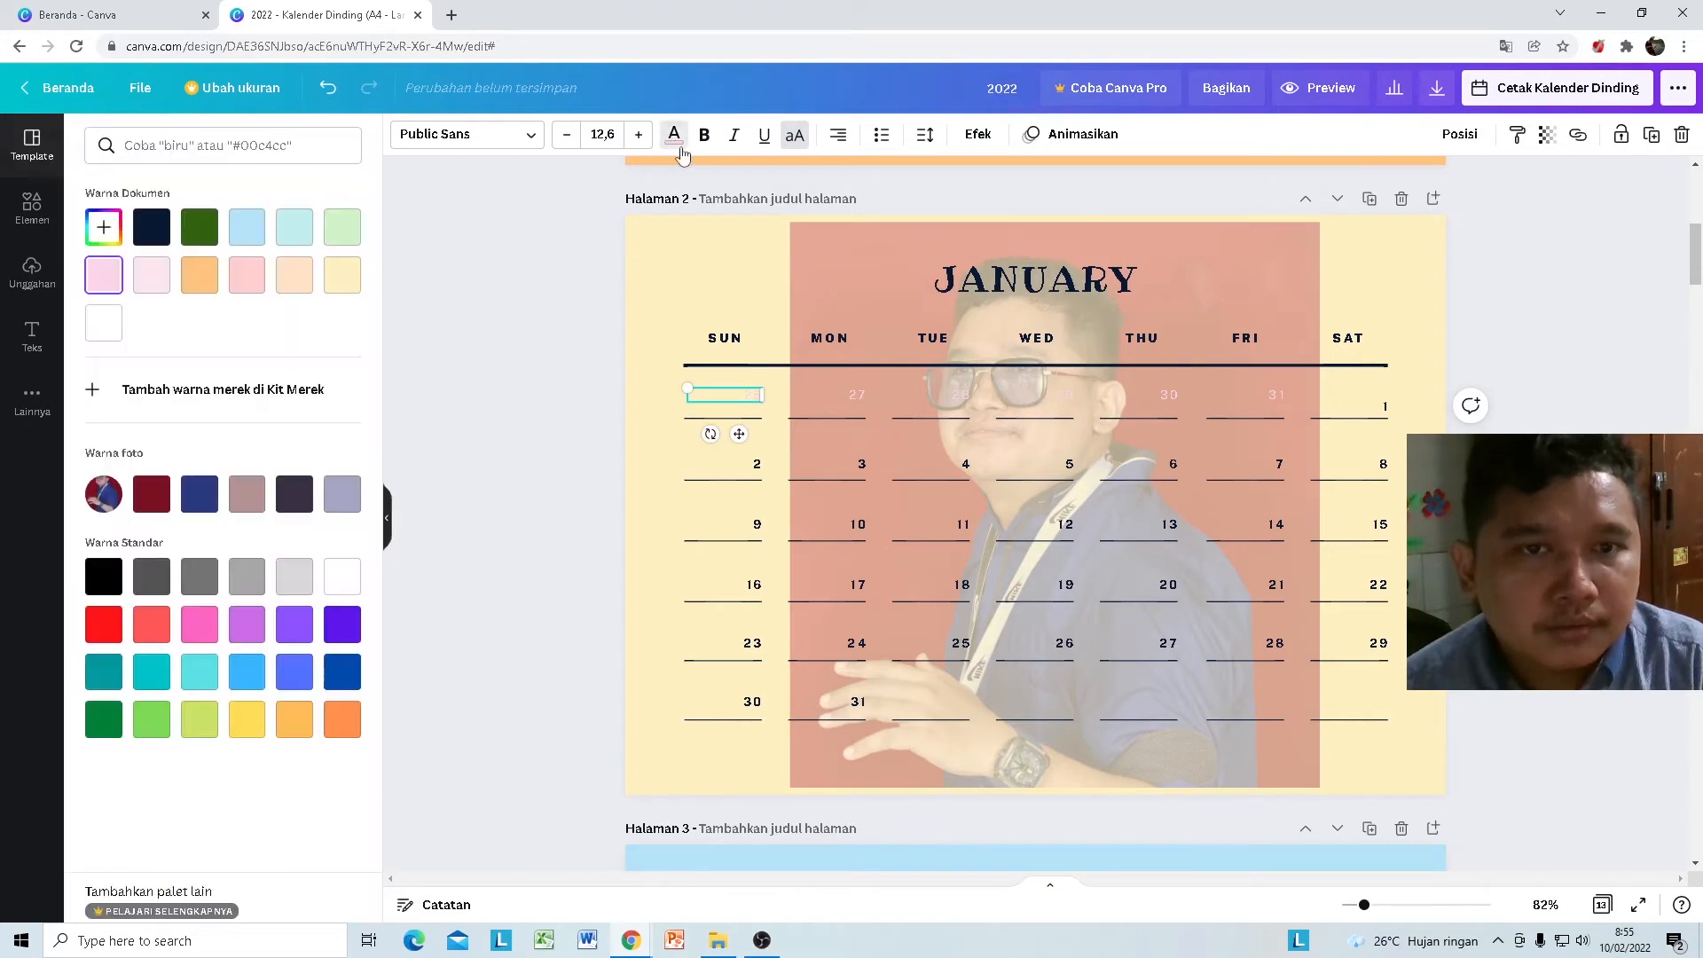
left_click(103, 624)
left_click(747, 463)
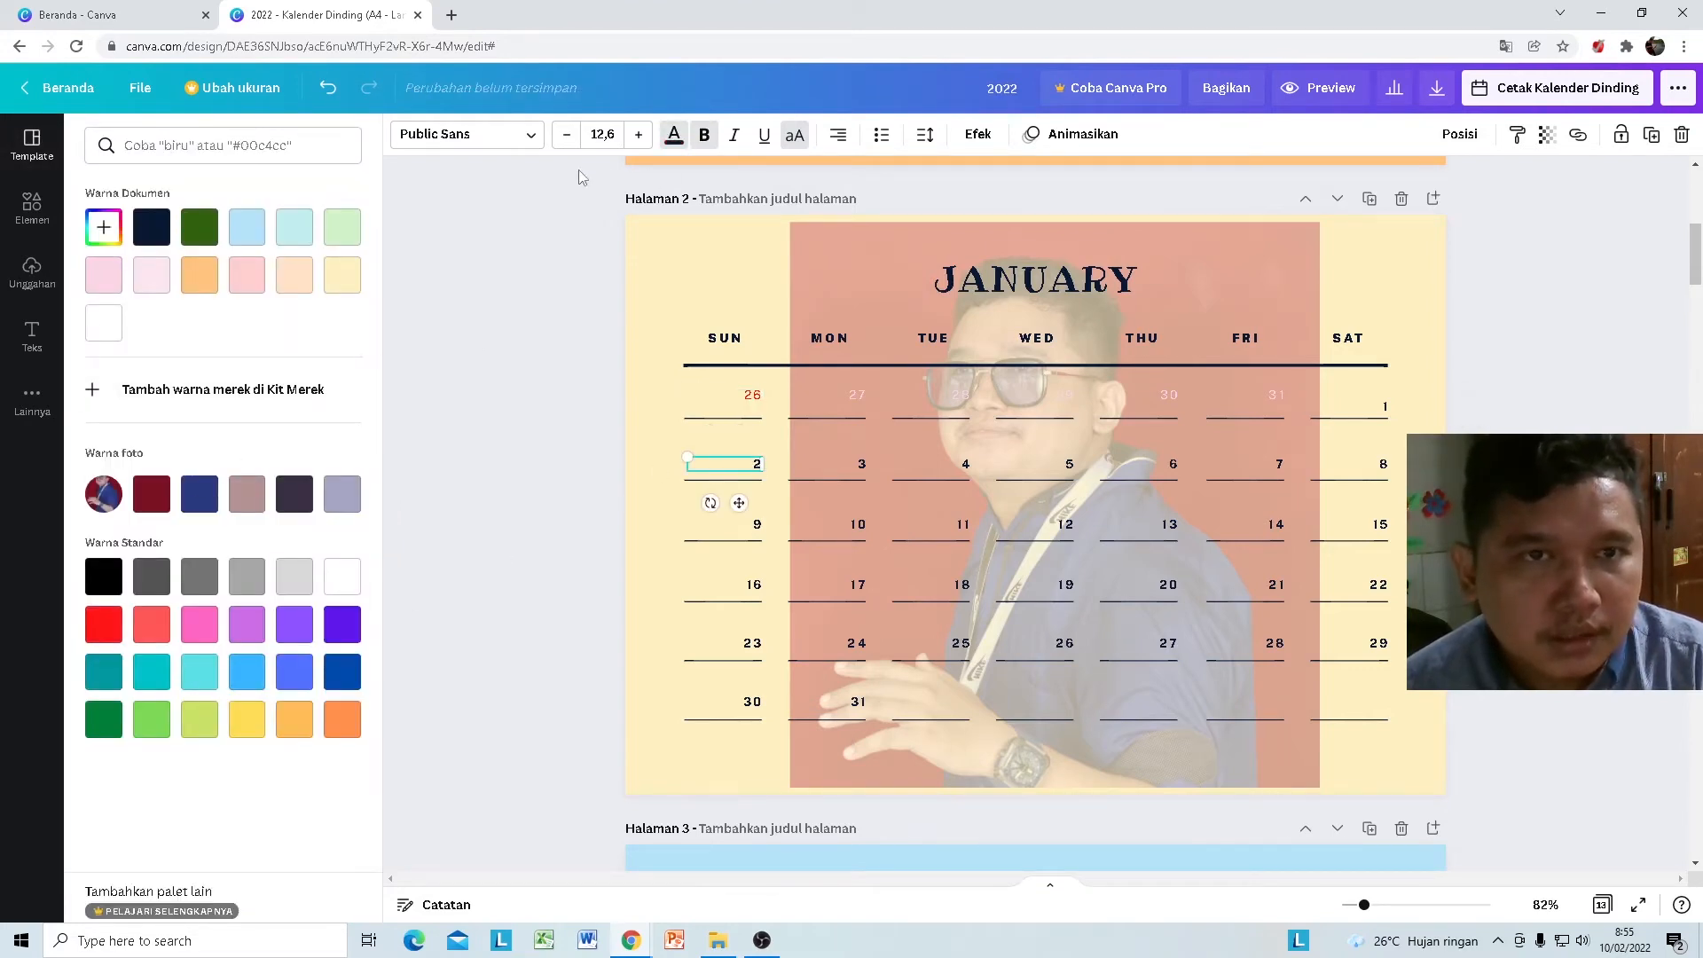
left_click(103, 623)
left_click(750, 524)
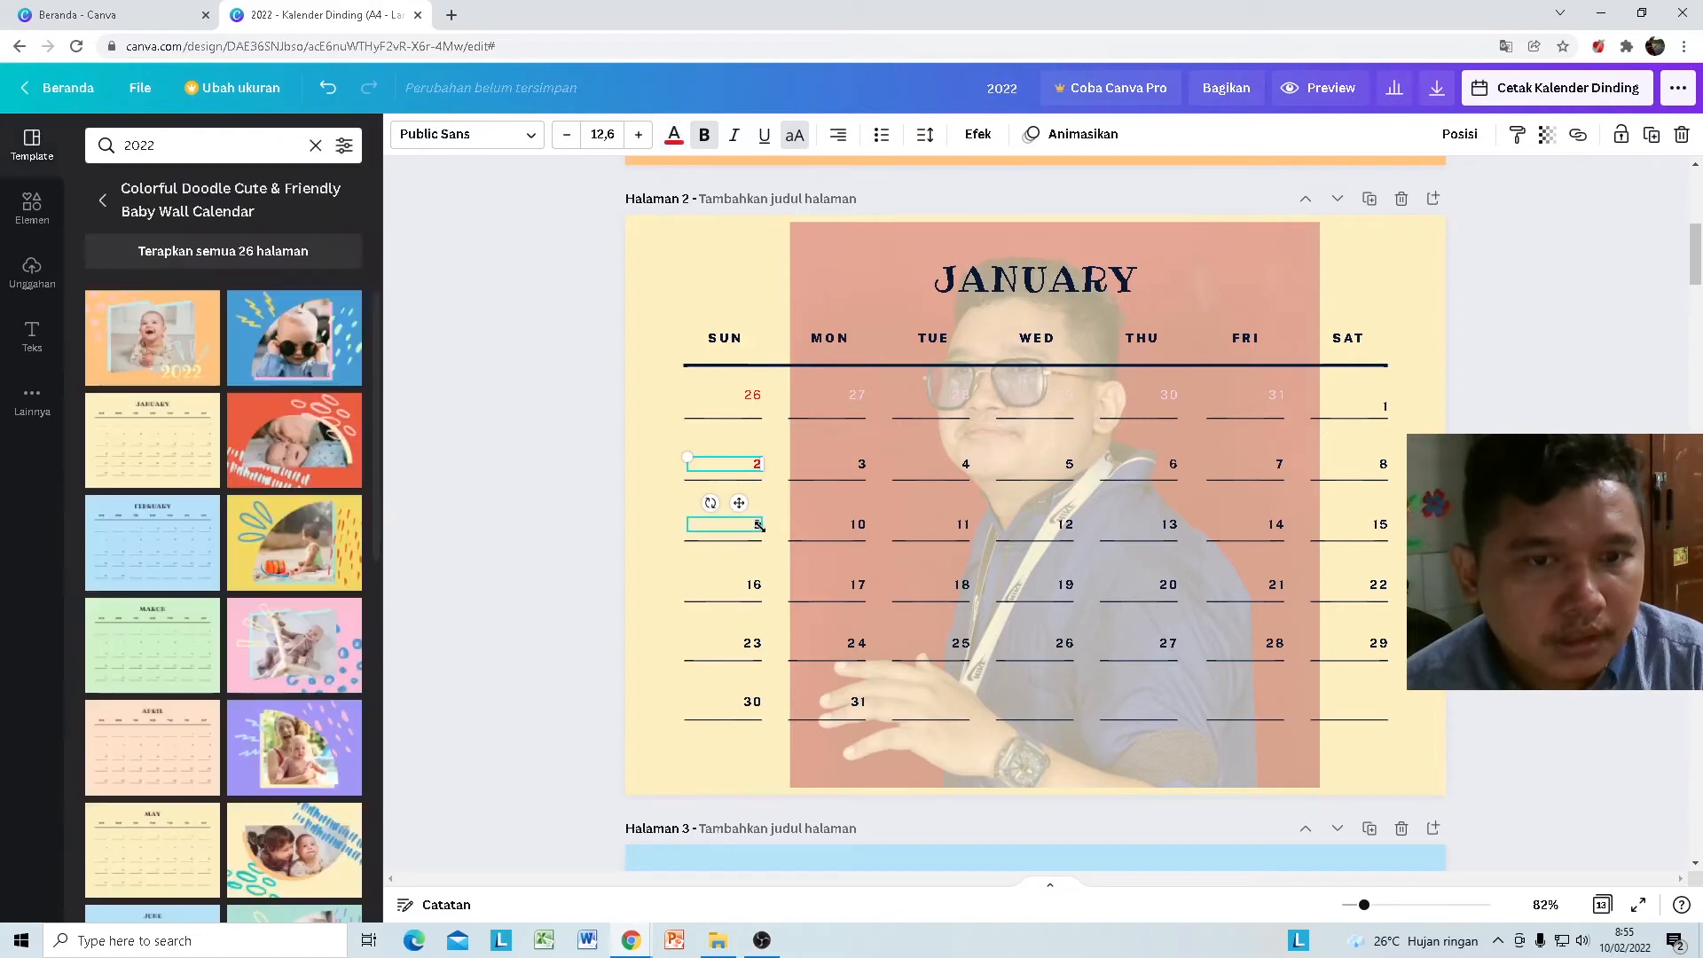
left_click(684, 140)
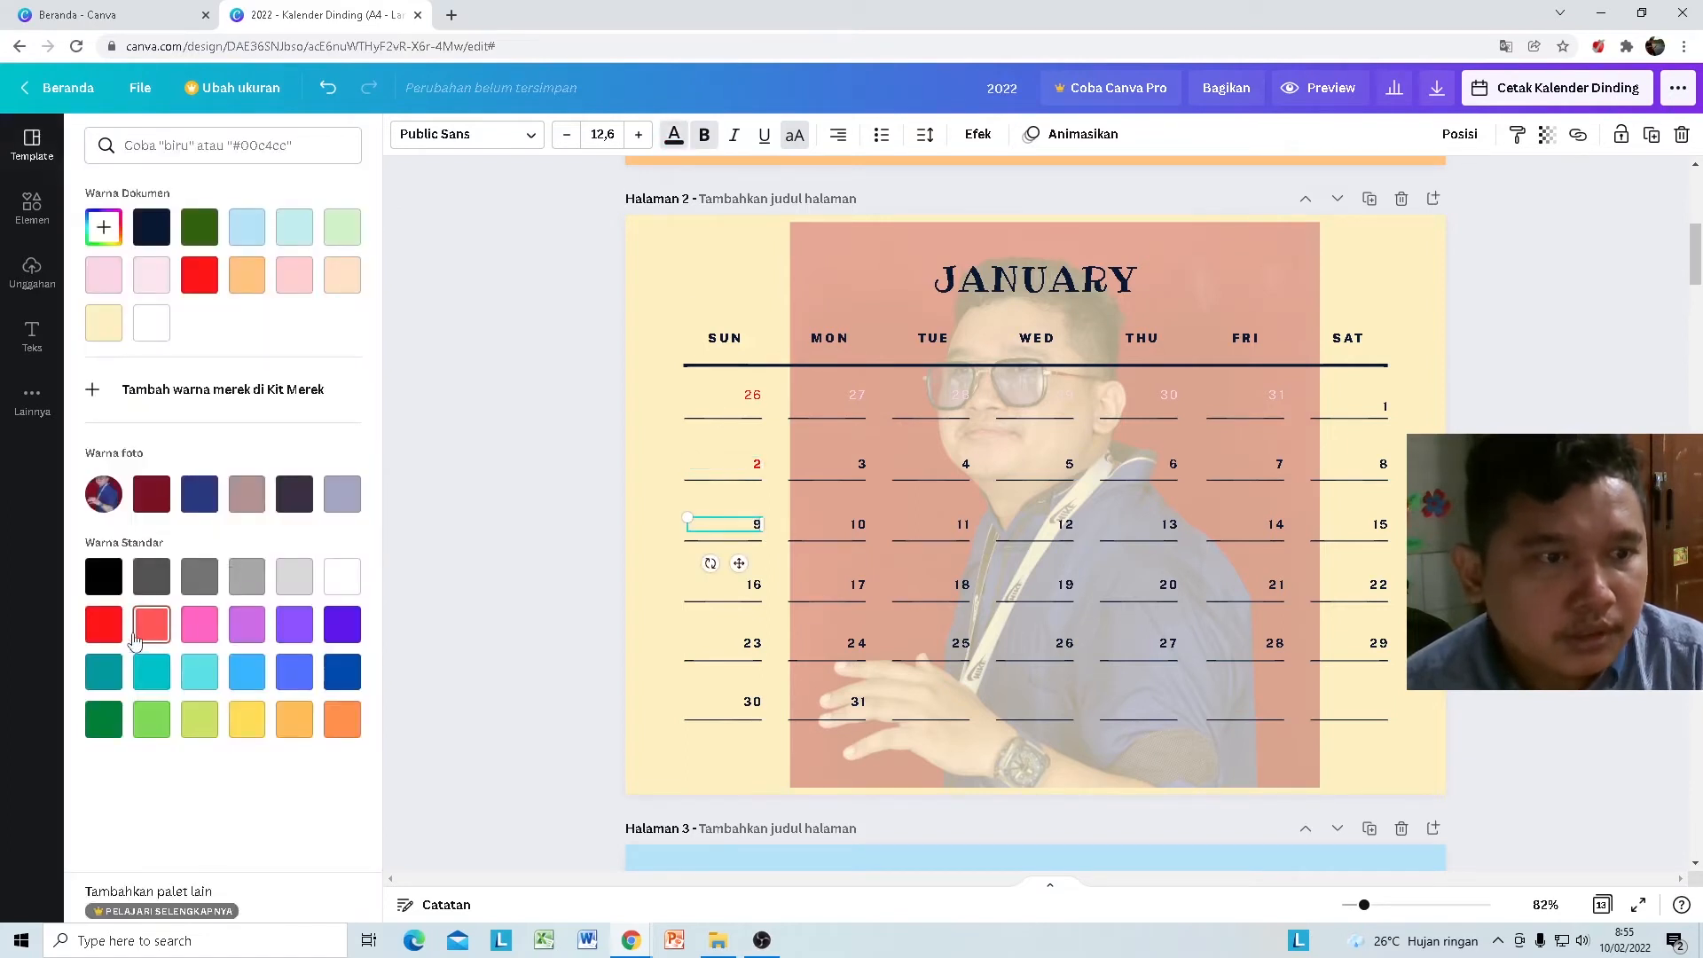
left_click(103, 624)
Step: Colour the remaining January dates under SUN, 16, 23 and 30, the same standard red
left_click(750, 585)
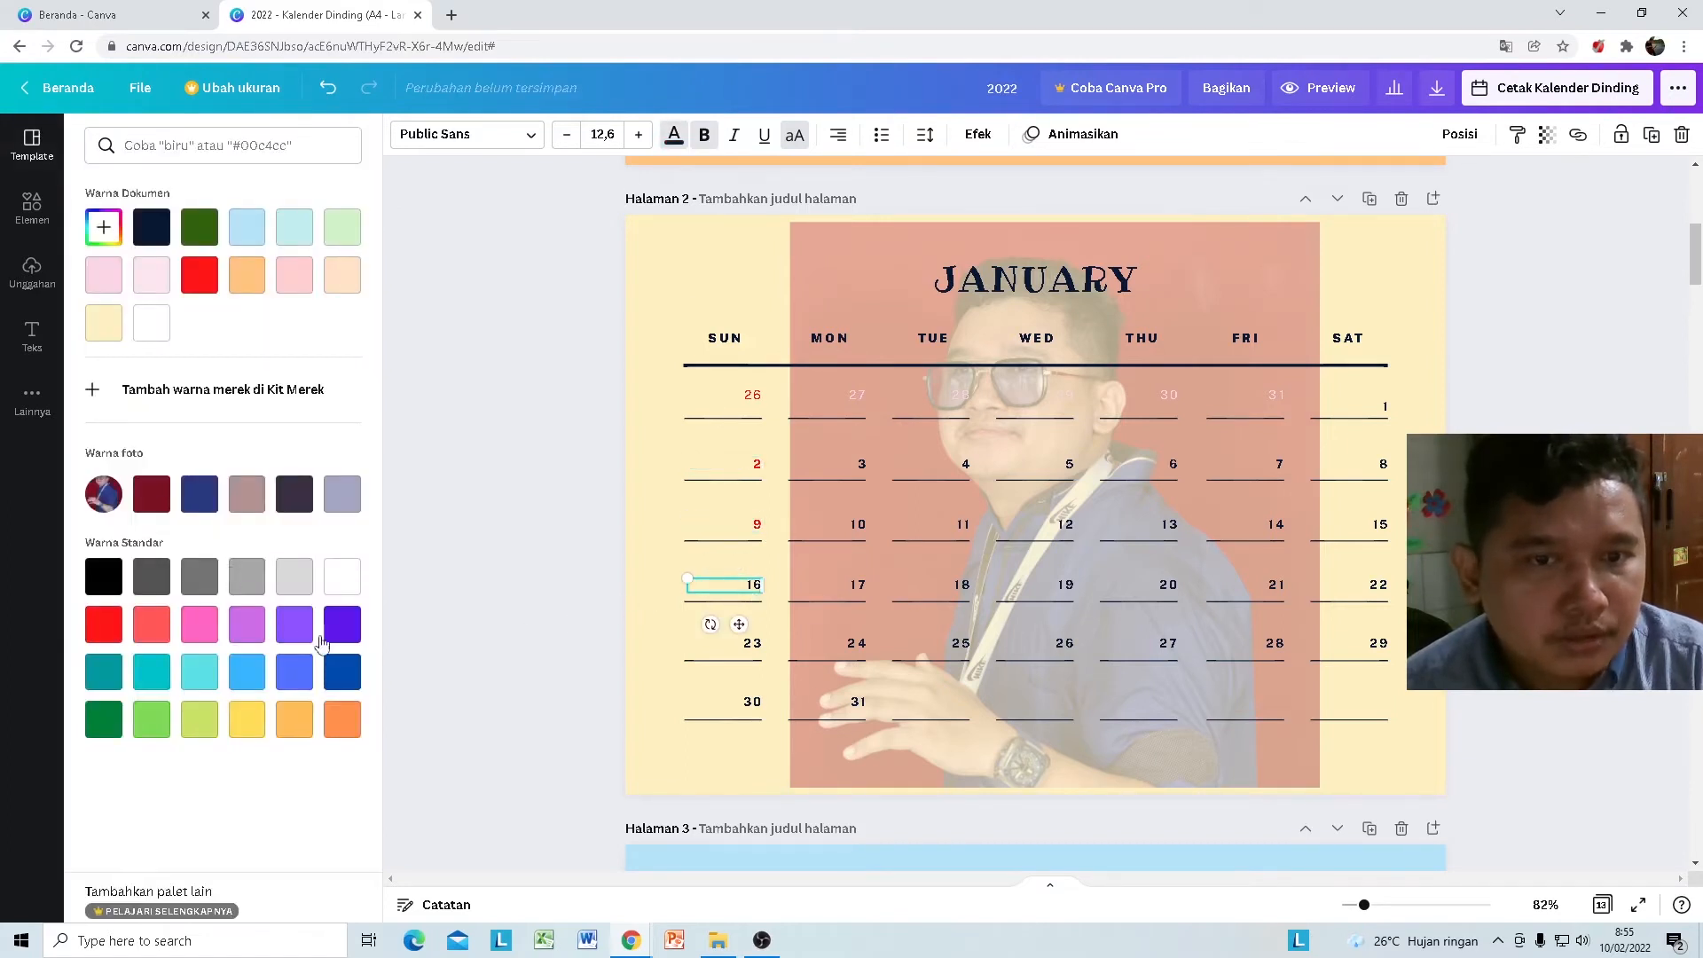
left_click(103, 624)
left_click(748, 645)
left_click(103, 623)
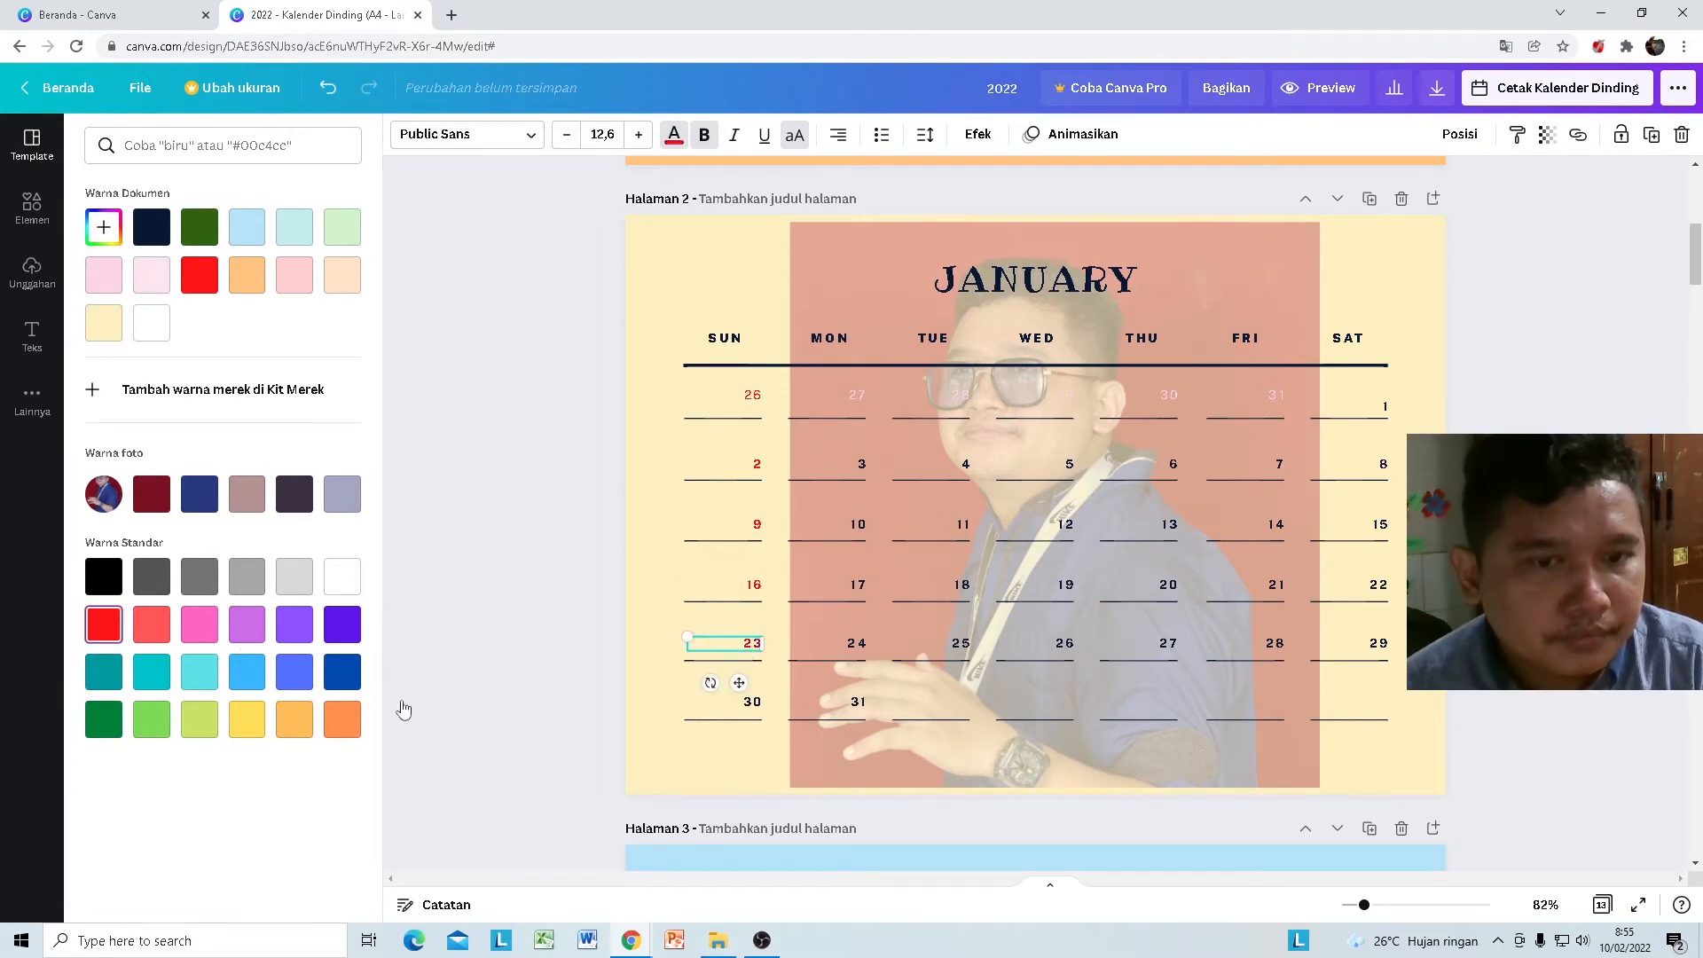
left_click(747, 705)
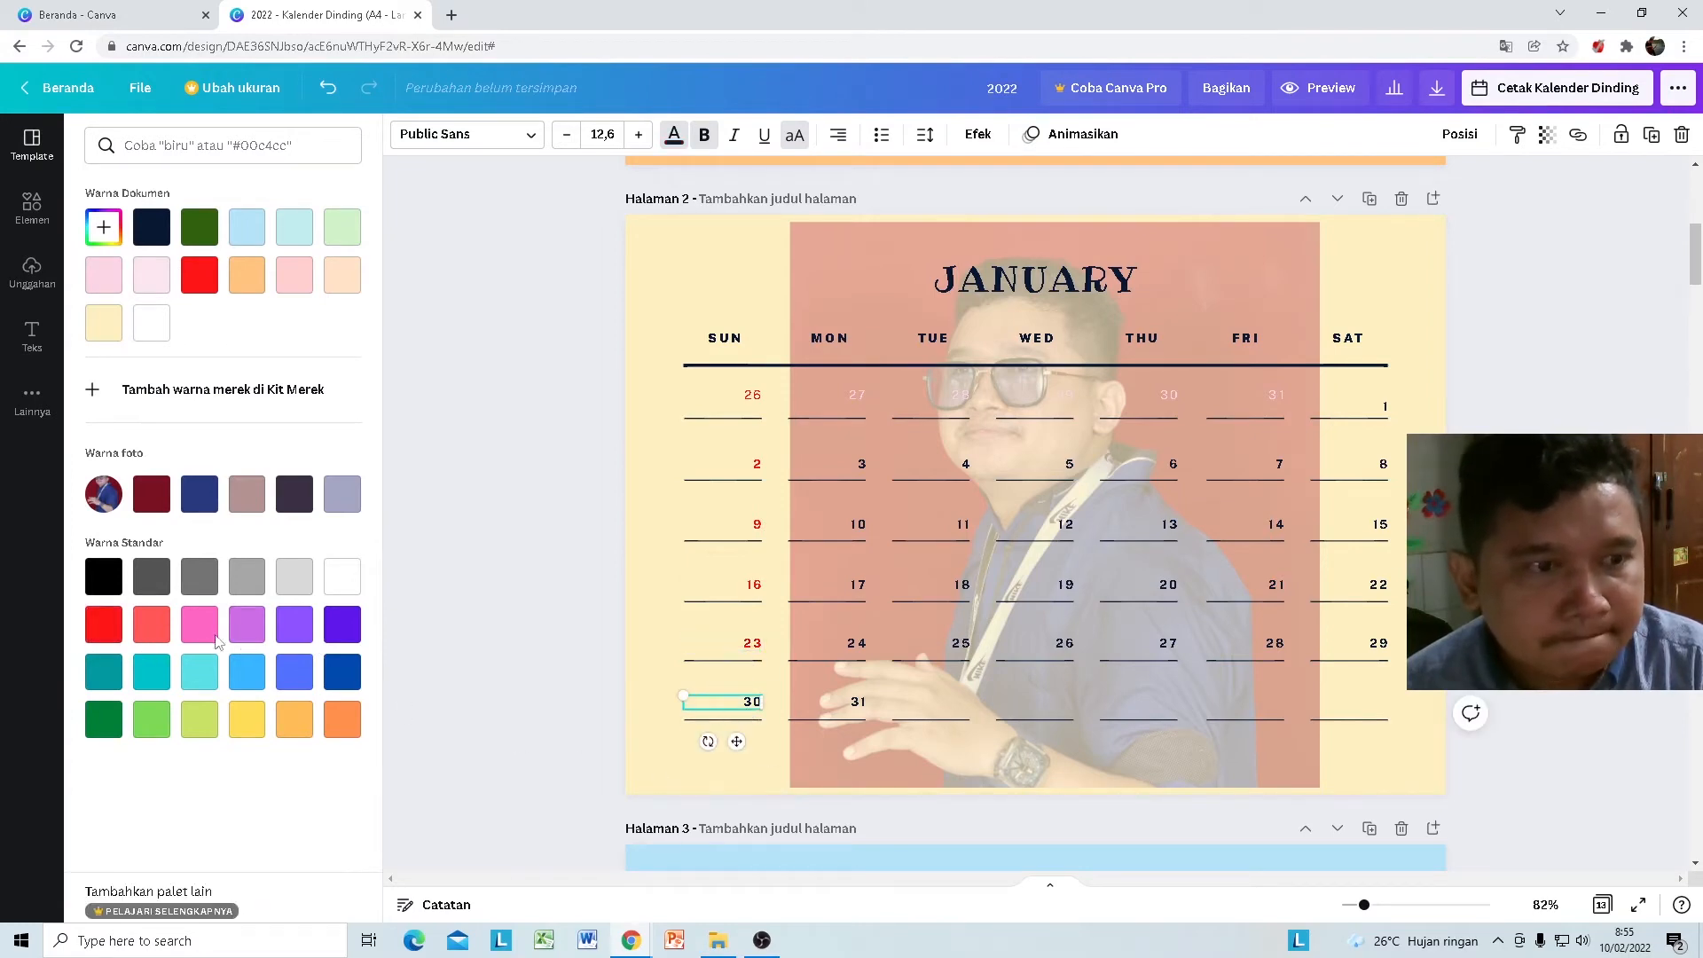
left_click(103, 623)
key("Escape")
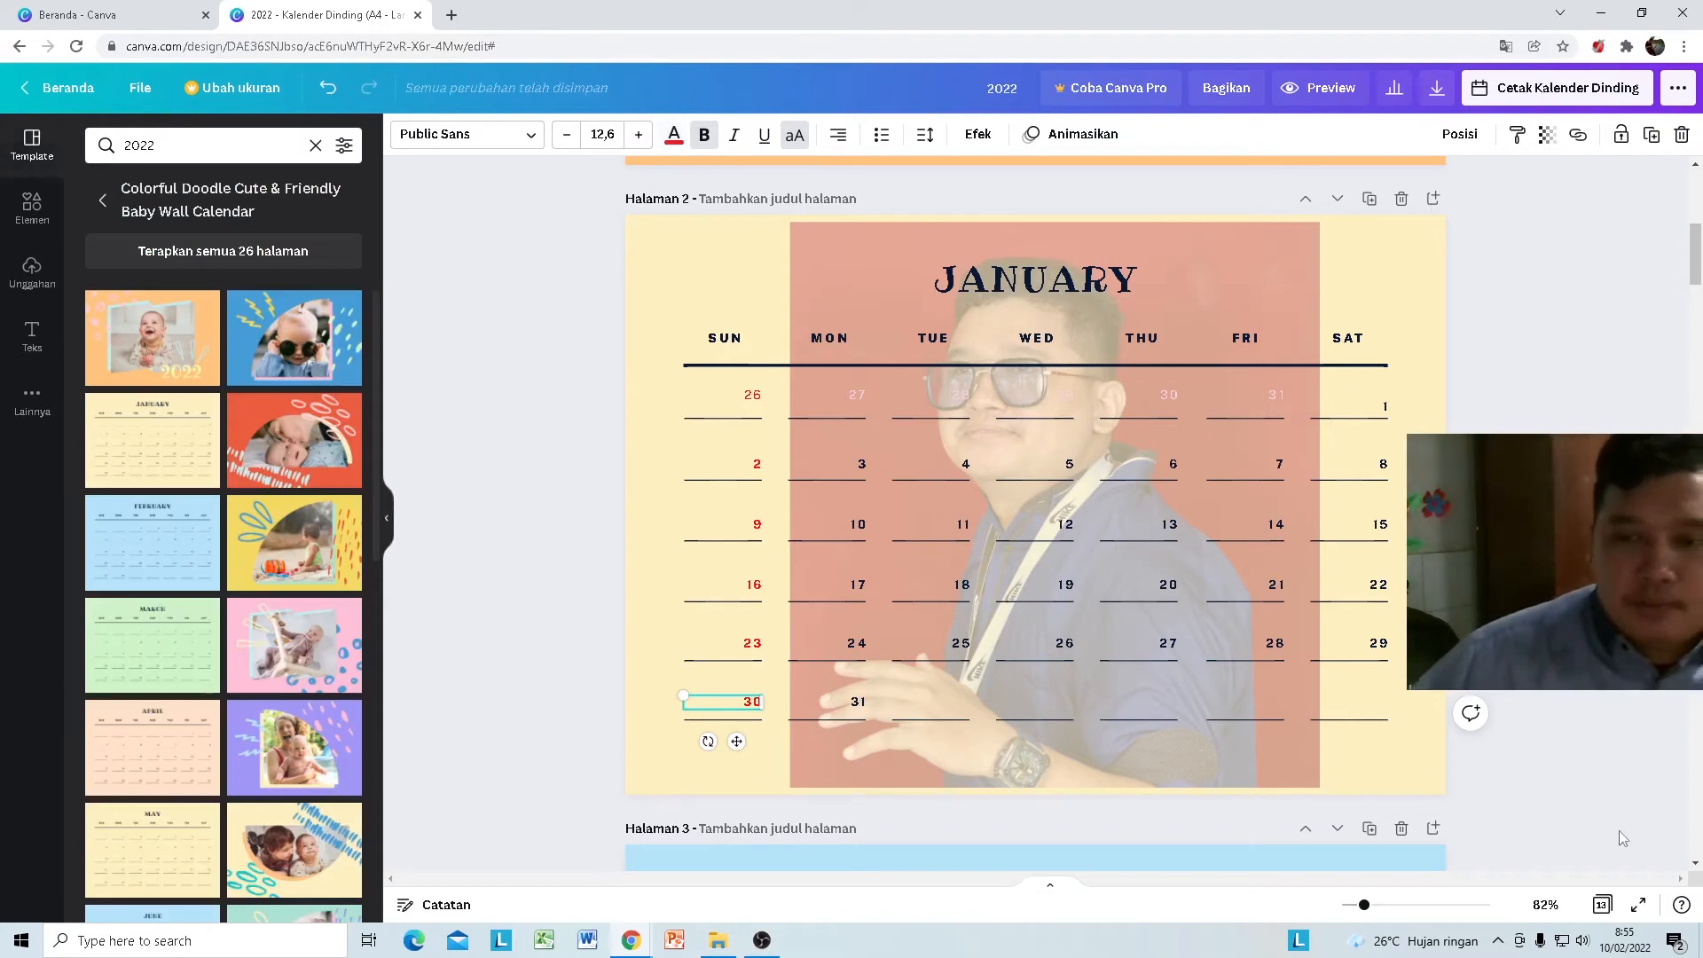
Step: Browse the Windows system calendar from January to July 2022 to look for public holidays, and close it
left_click(1624, 944)
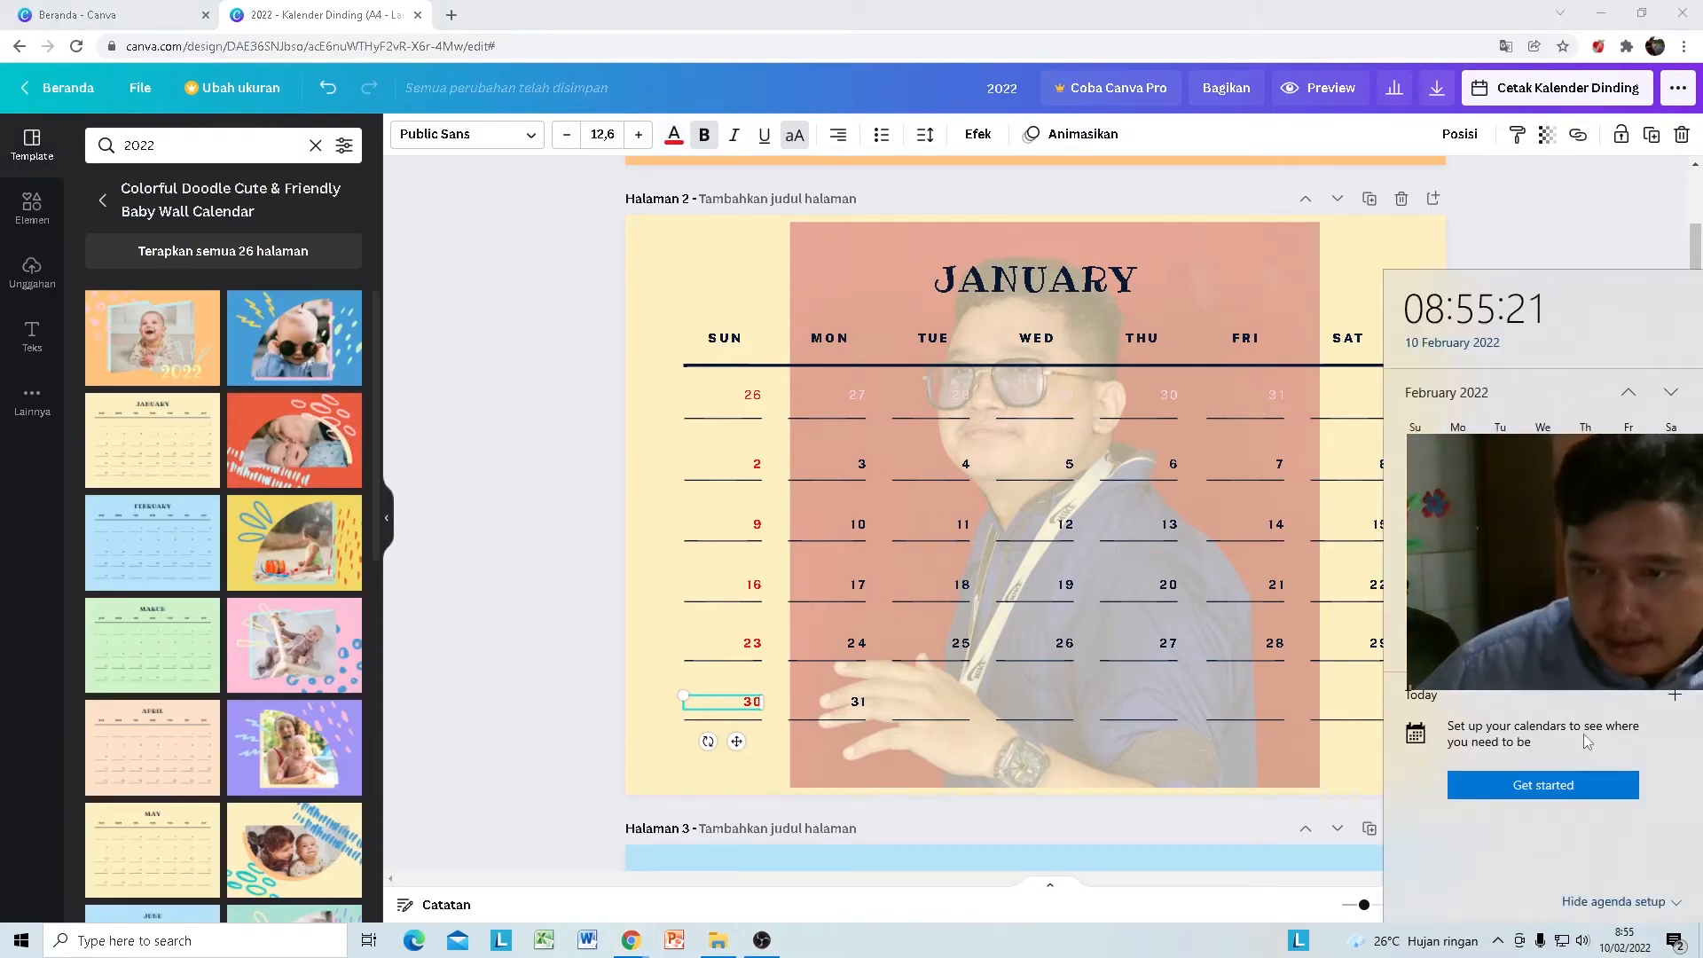
left_click(1628, 393)
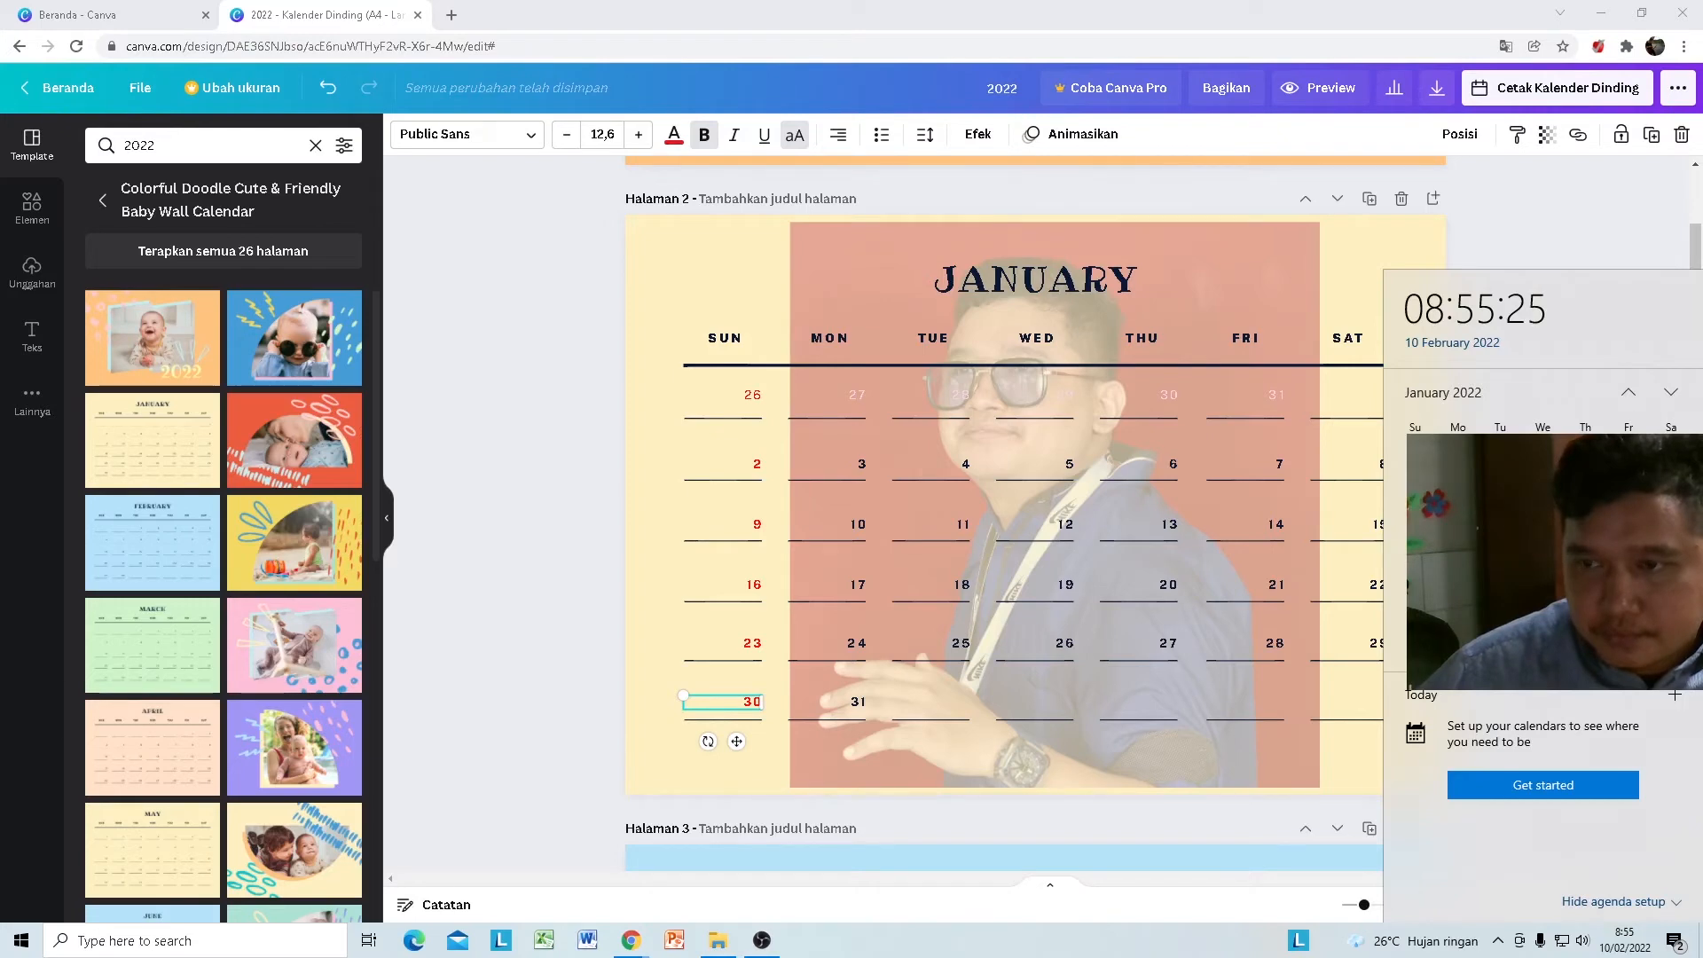
left_click(1673, 395)
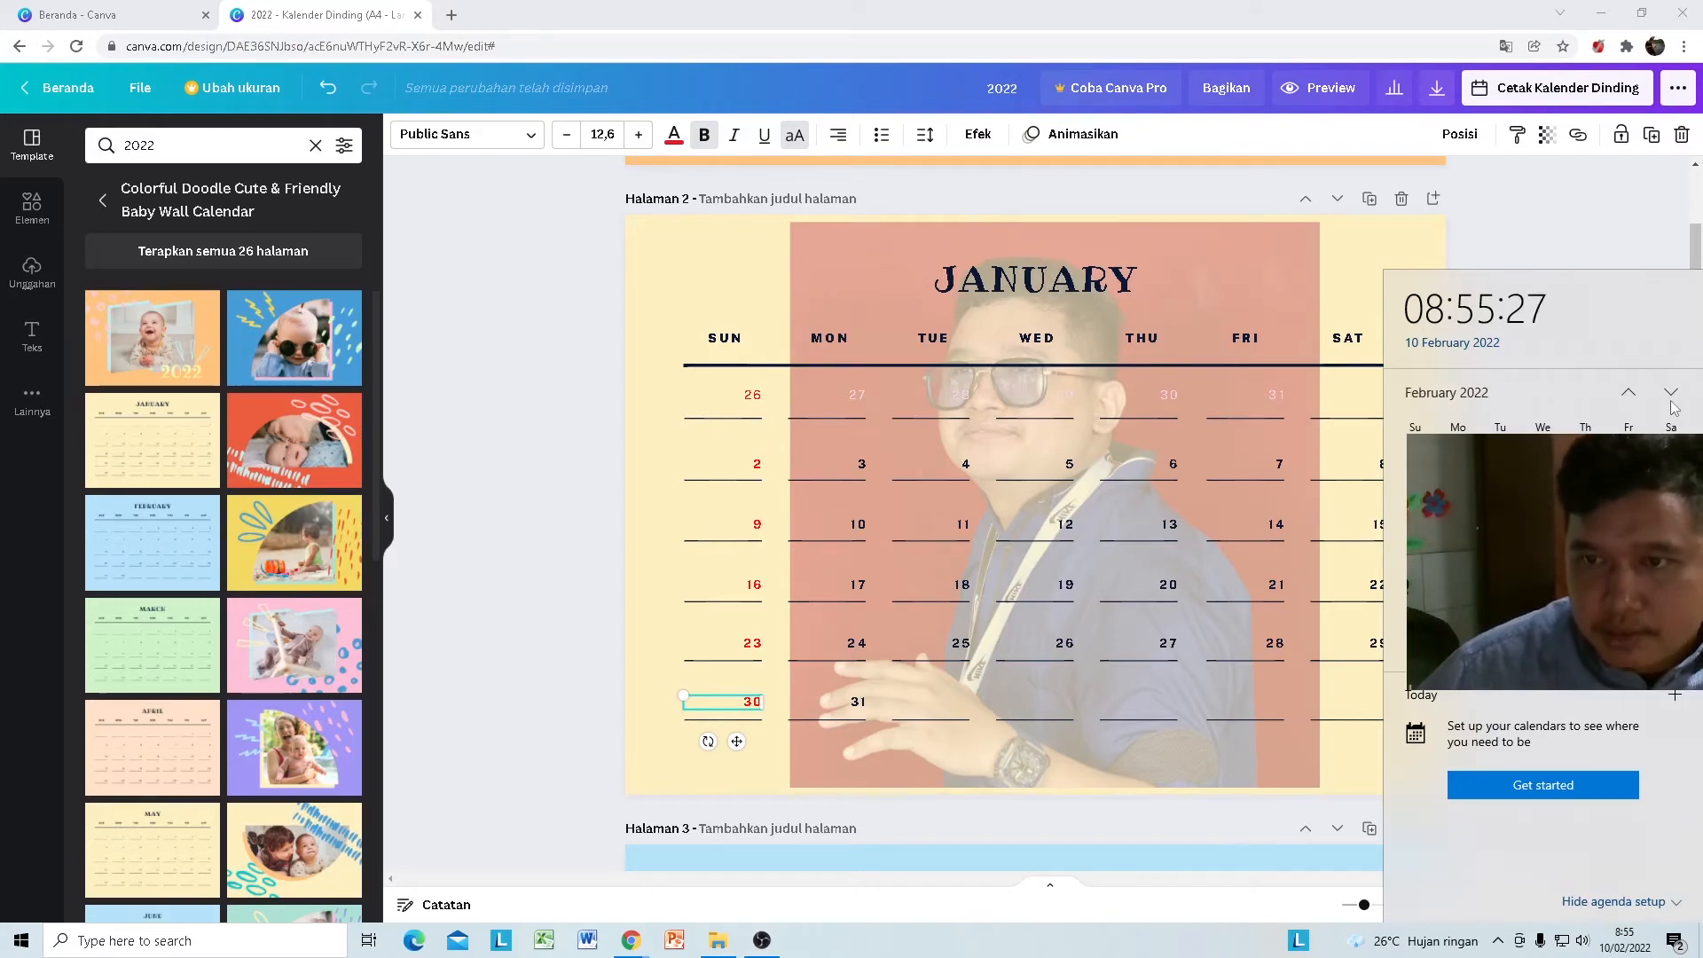
left_click(1673, 401)
left_click(1673, 401)
left_click(1673, 401)
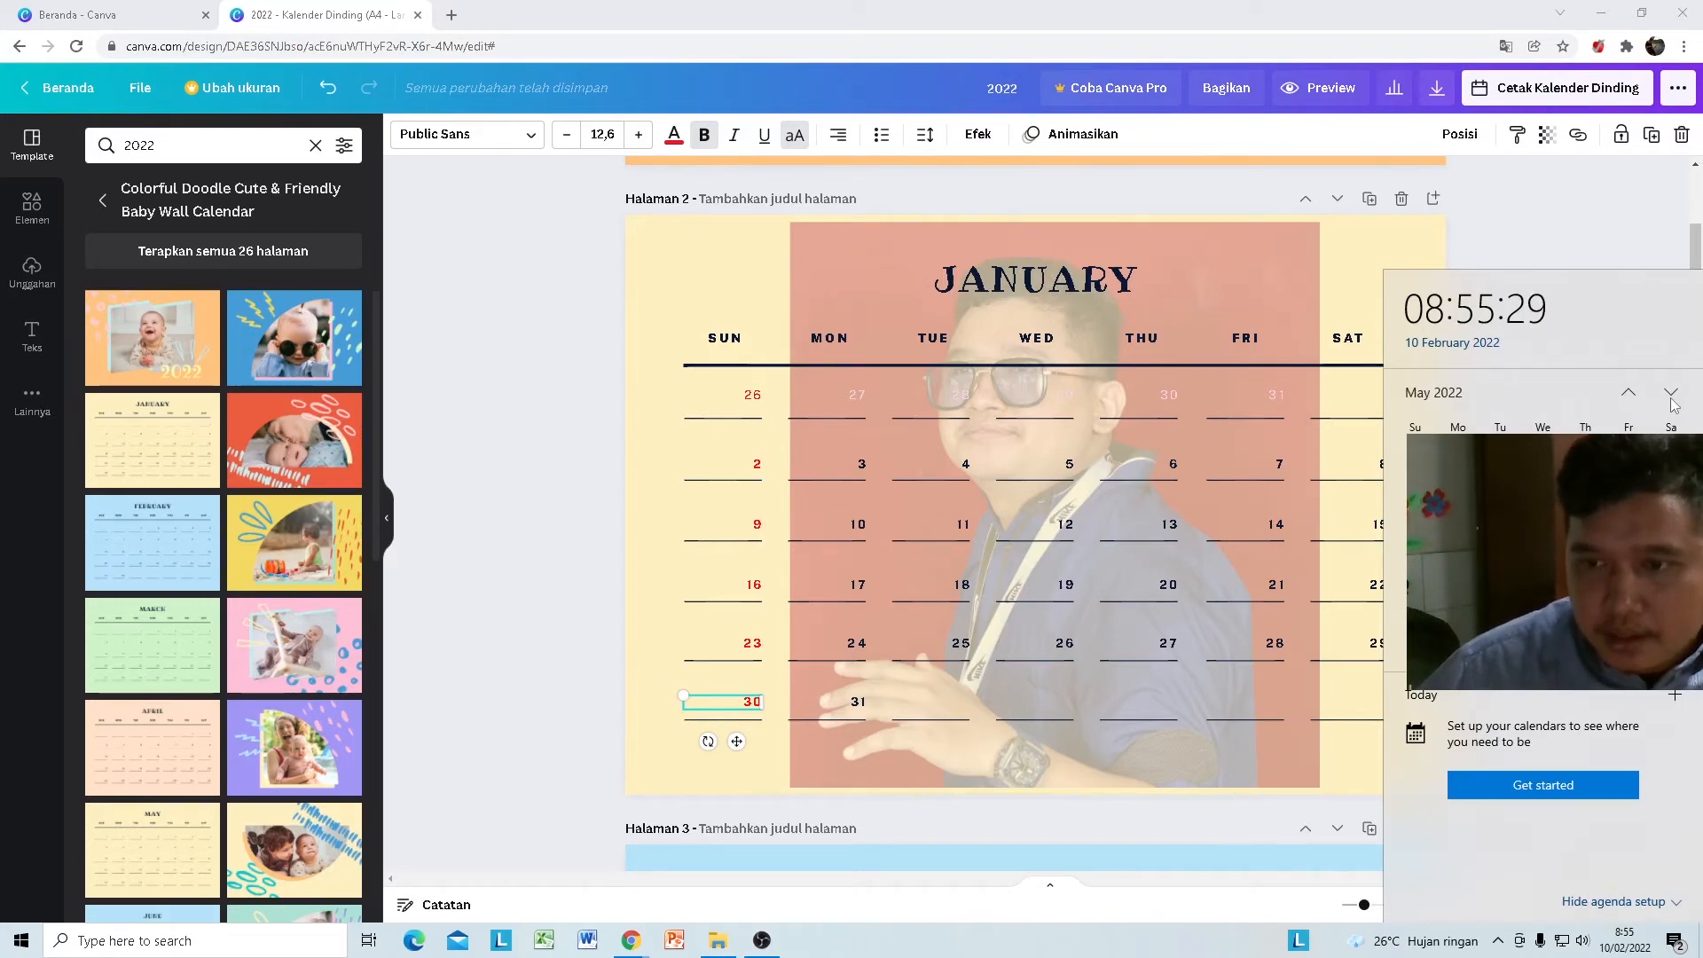
left_click(1672, 401)
left_click(1673, 400)
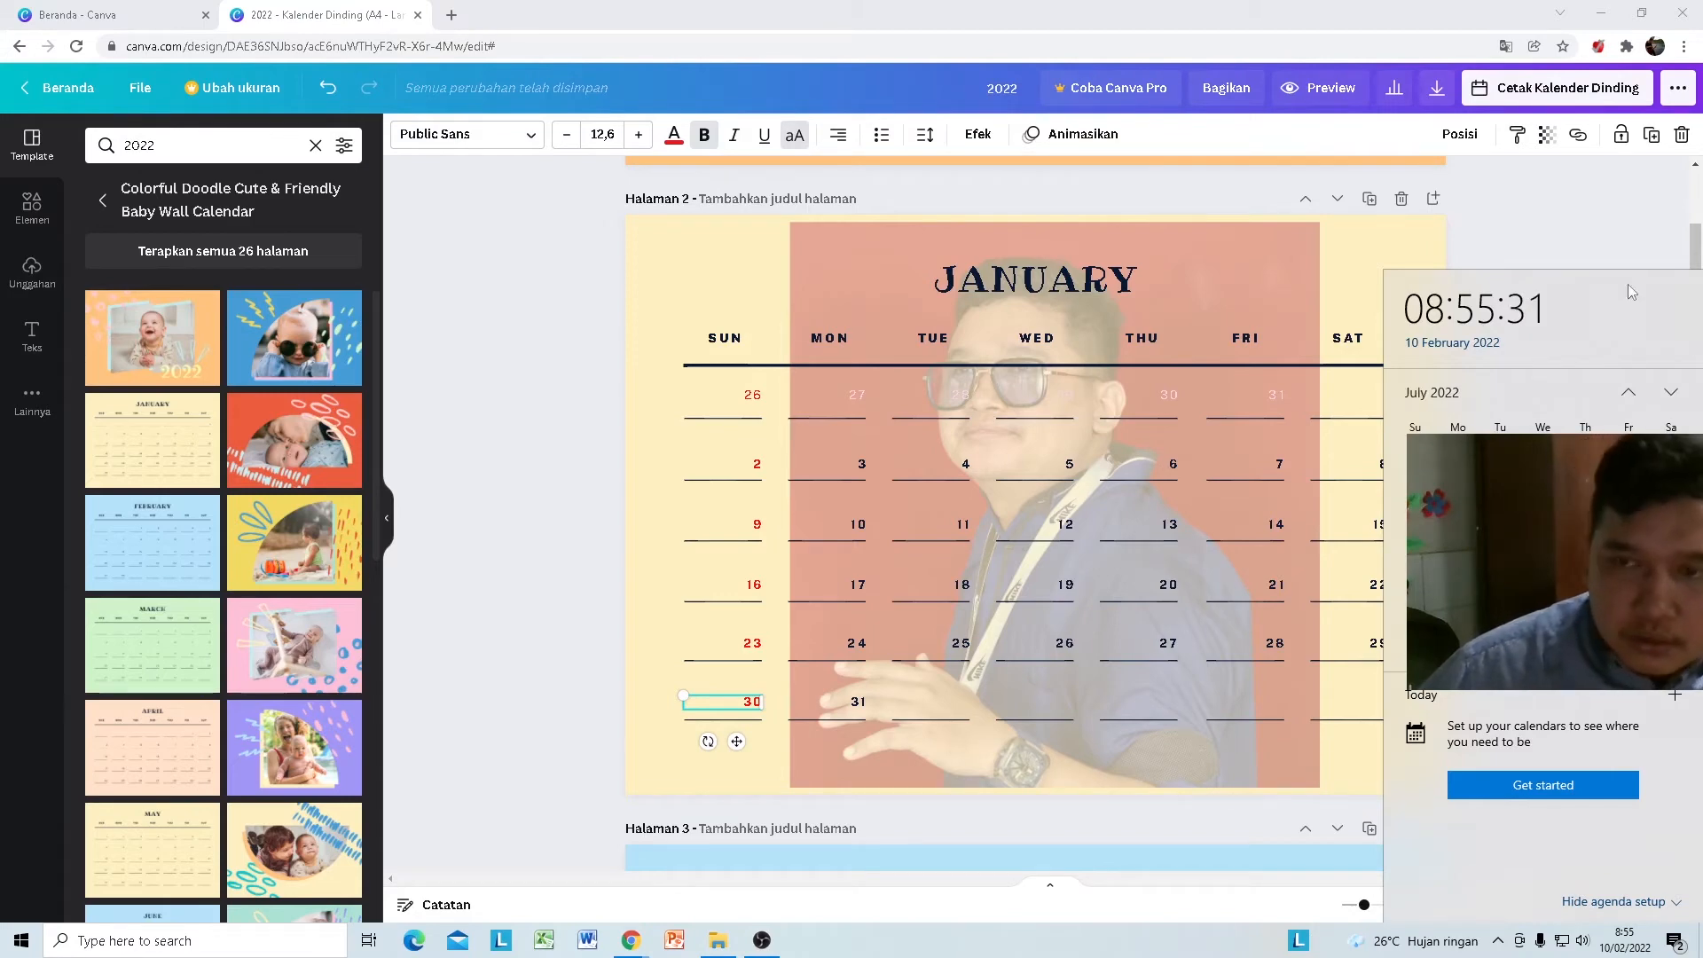
left_click(1615, 247)
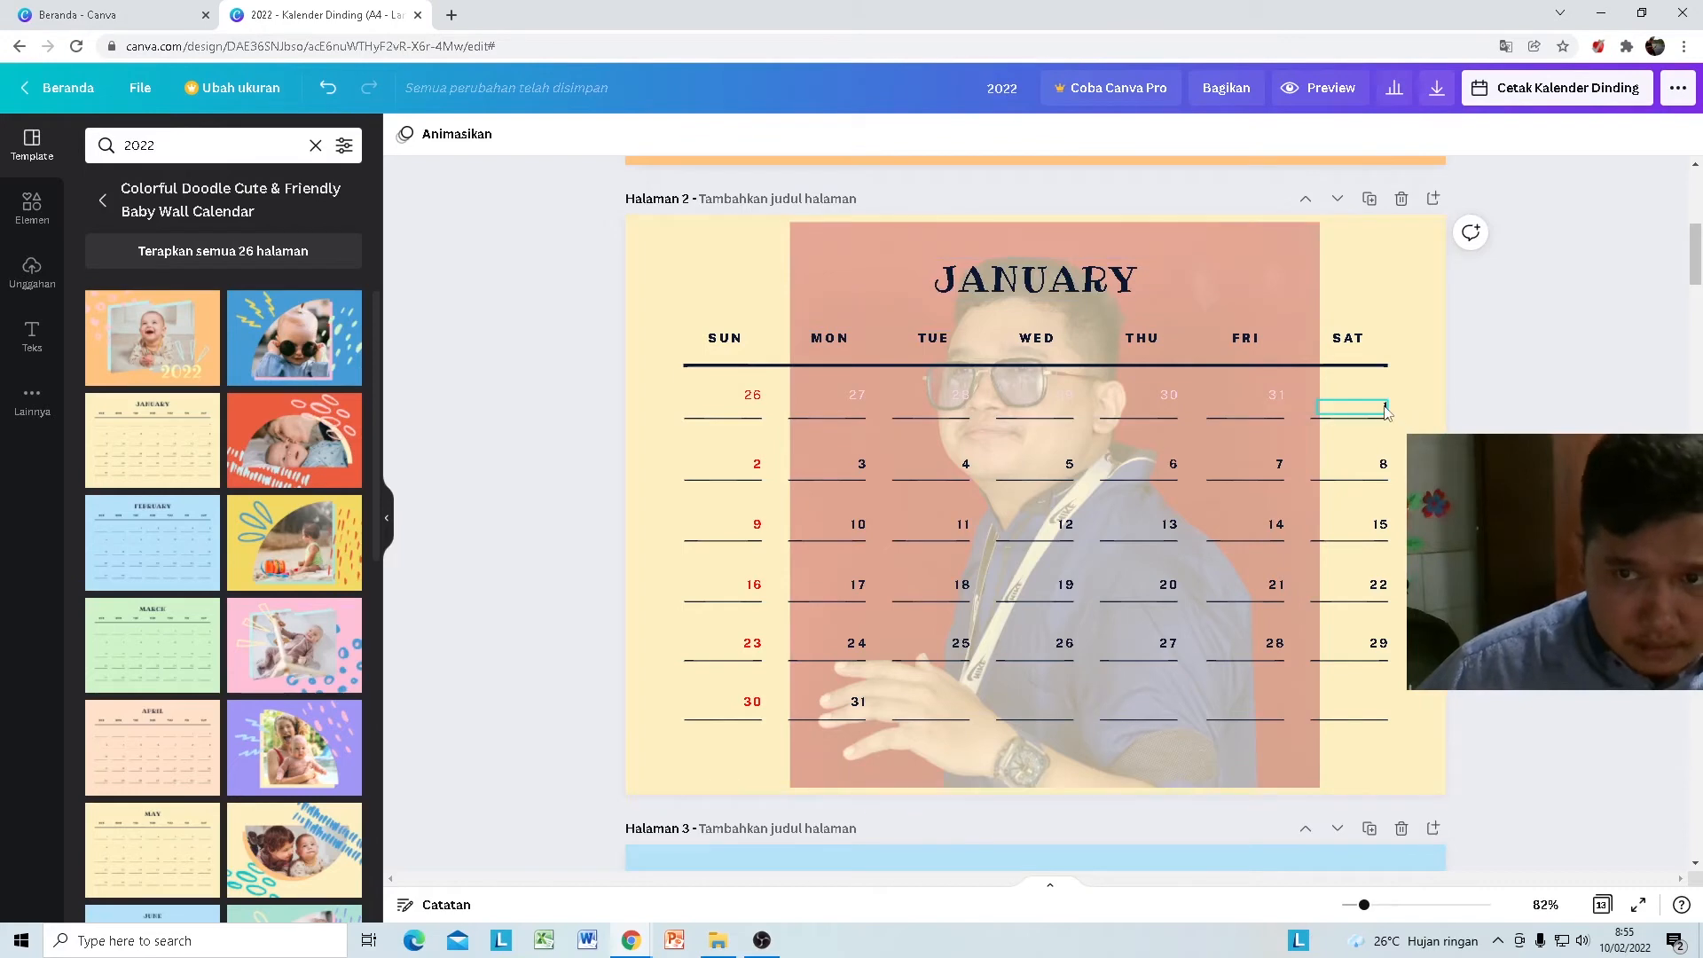
Step: Colour January's date 1 under SAT red as a public holiday
left_click(1352, 408)
left_click(674, 134)
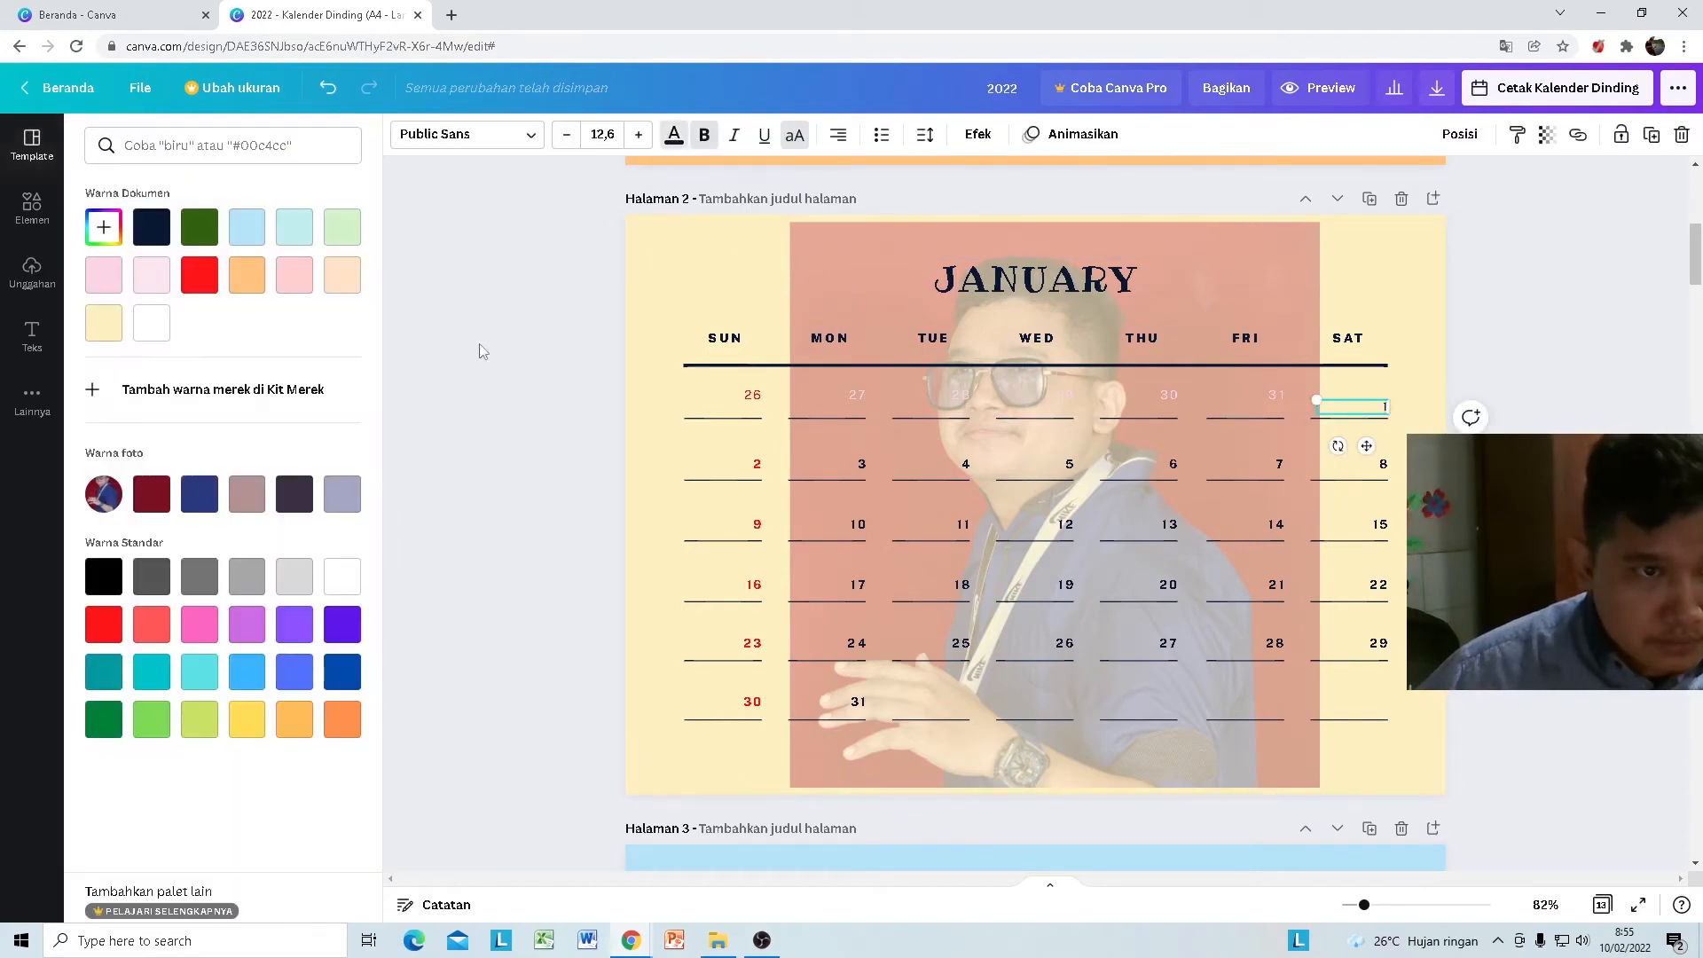
left_click(112, 637)
left_click(1614, 371)
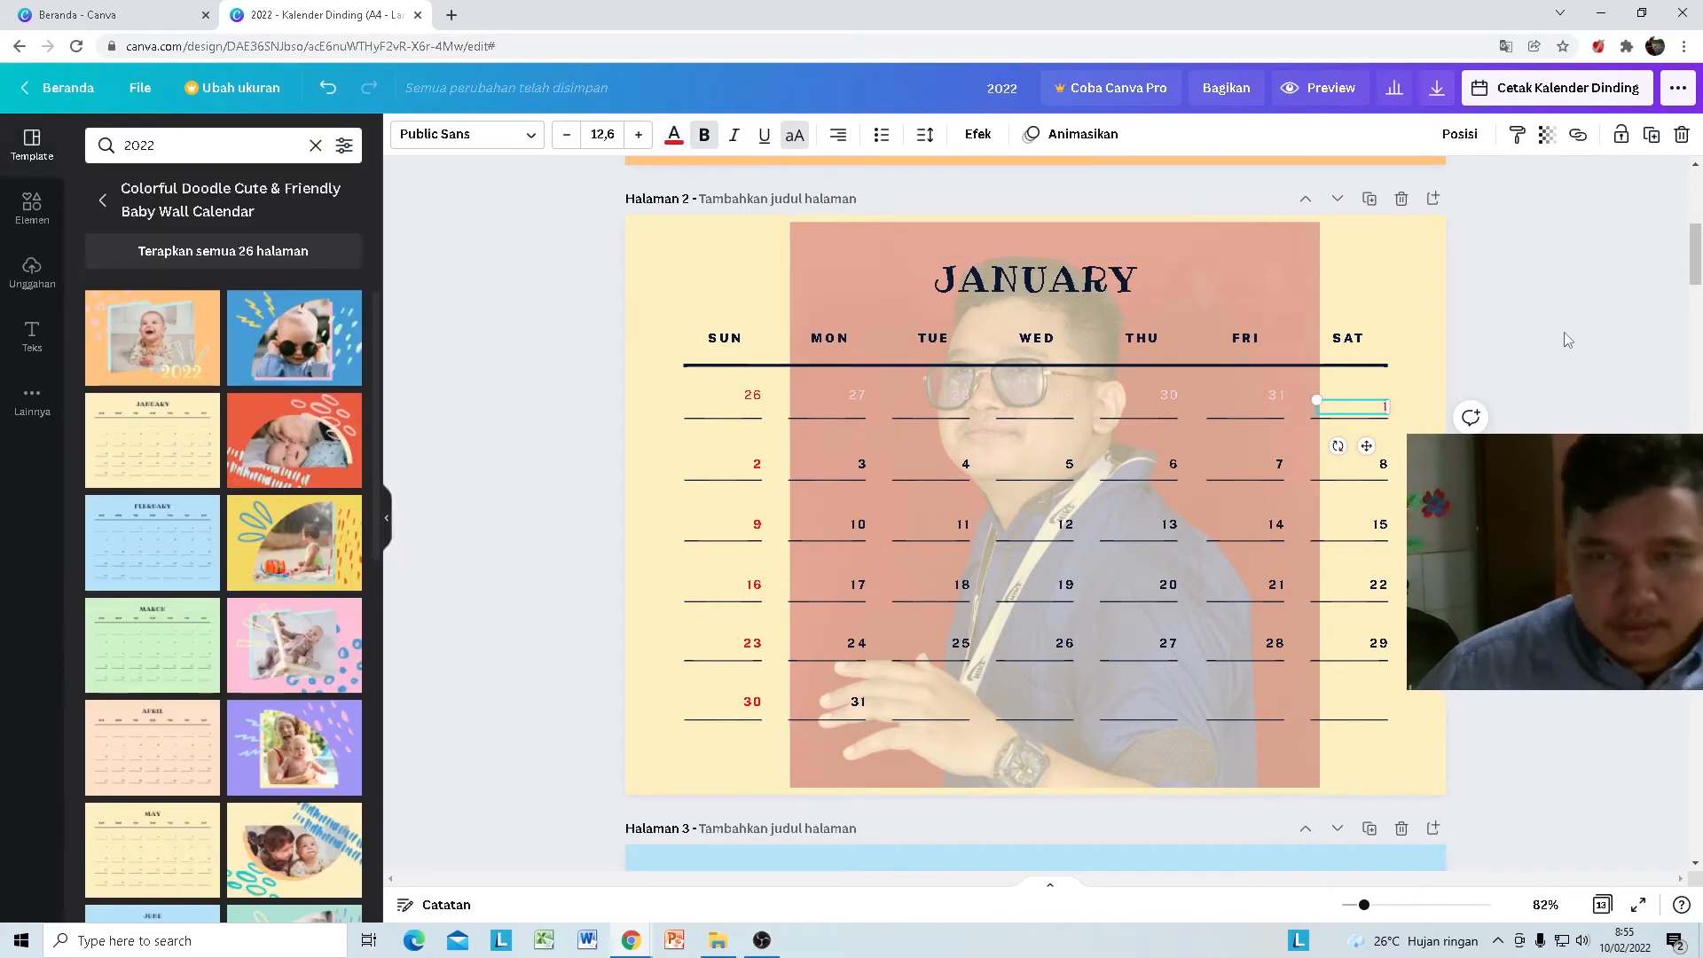
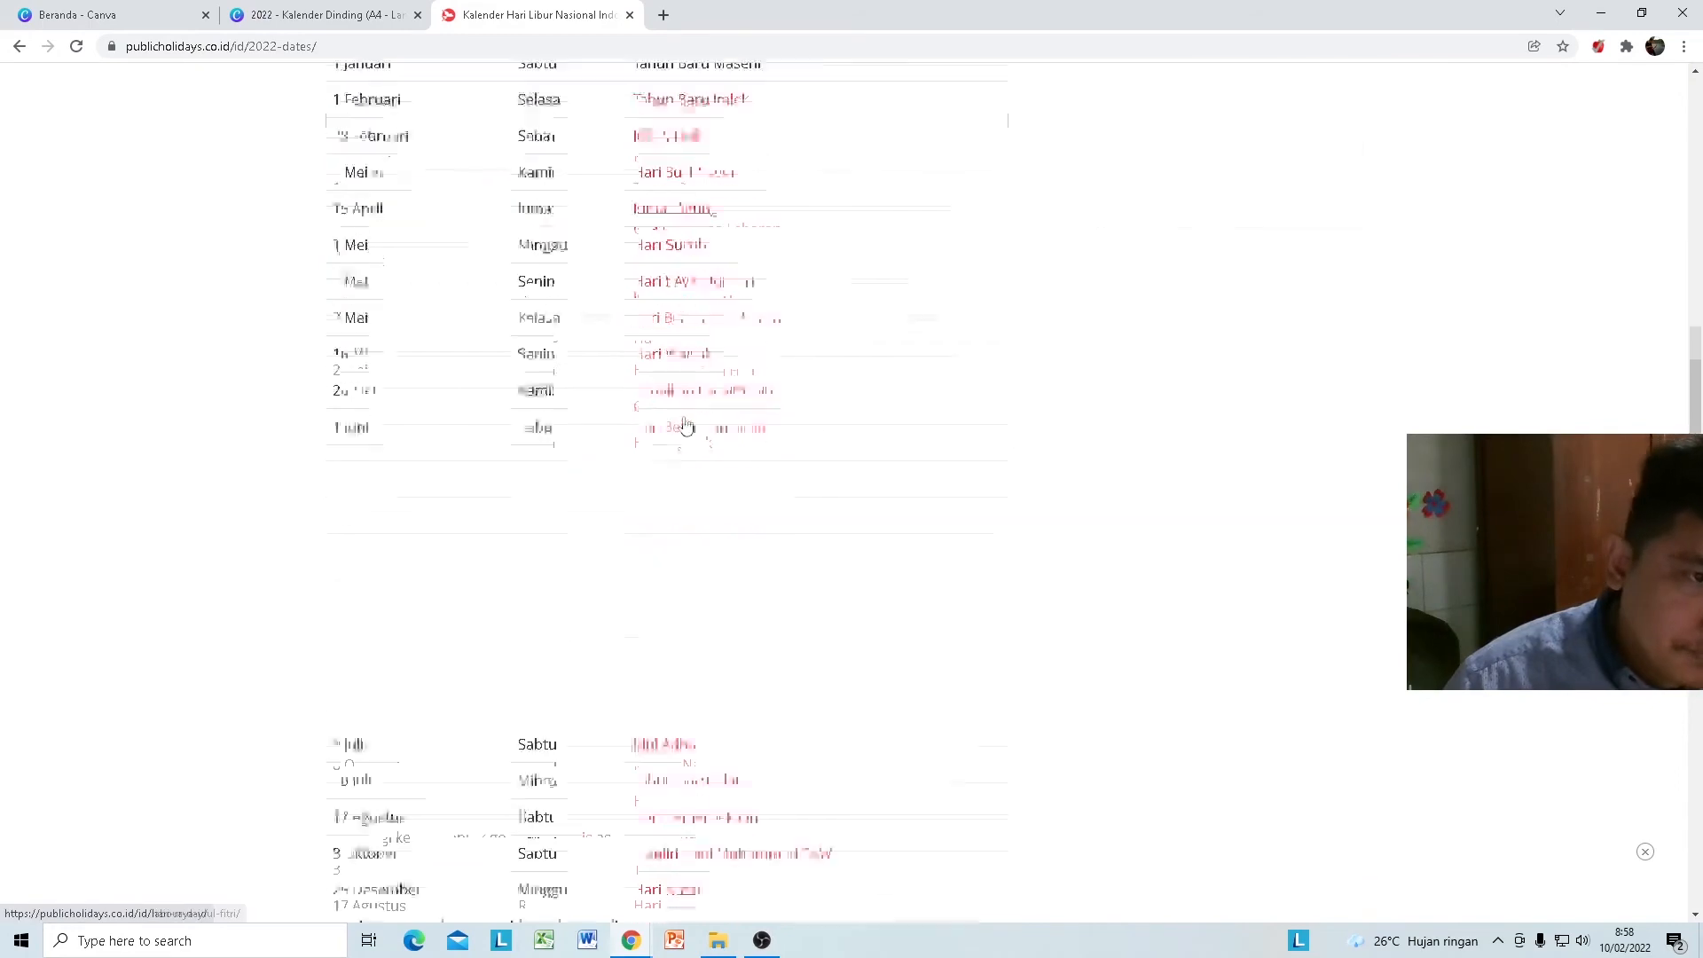
Step: Review Indonesia's 2022 national holiday dates on publicholidays.co.id, and return to the Canva calendar
scroll(657, 543, "up", 3)
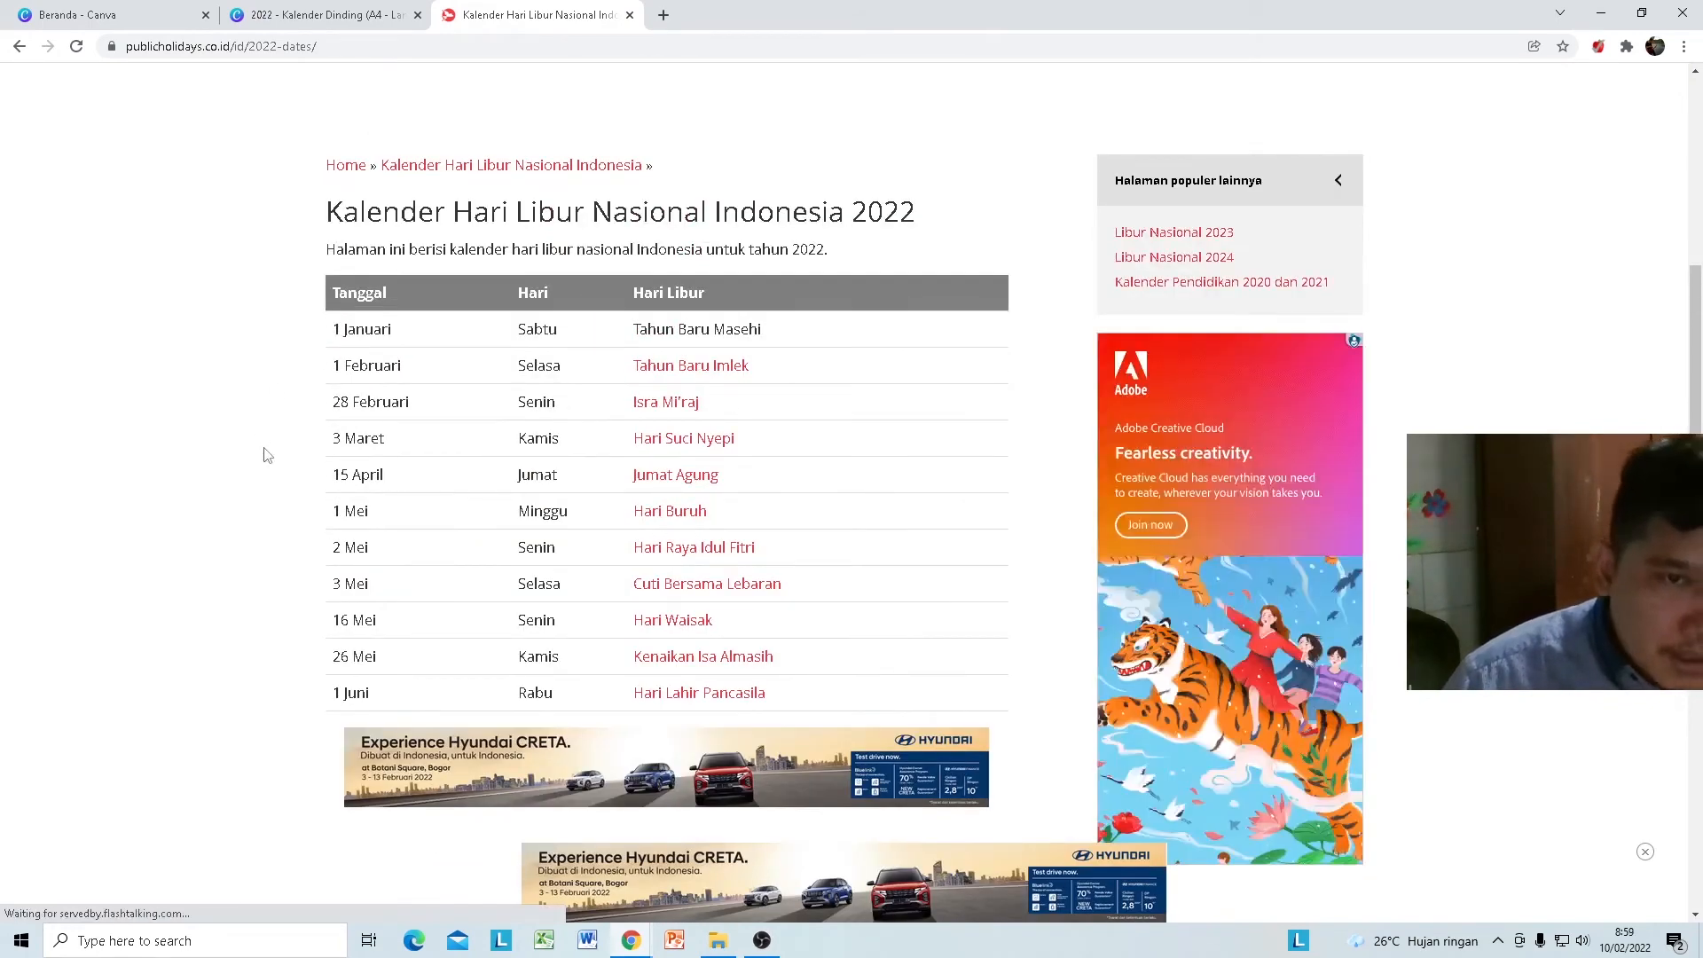
scroll(816, 451, "down", 1)
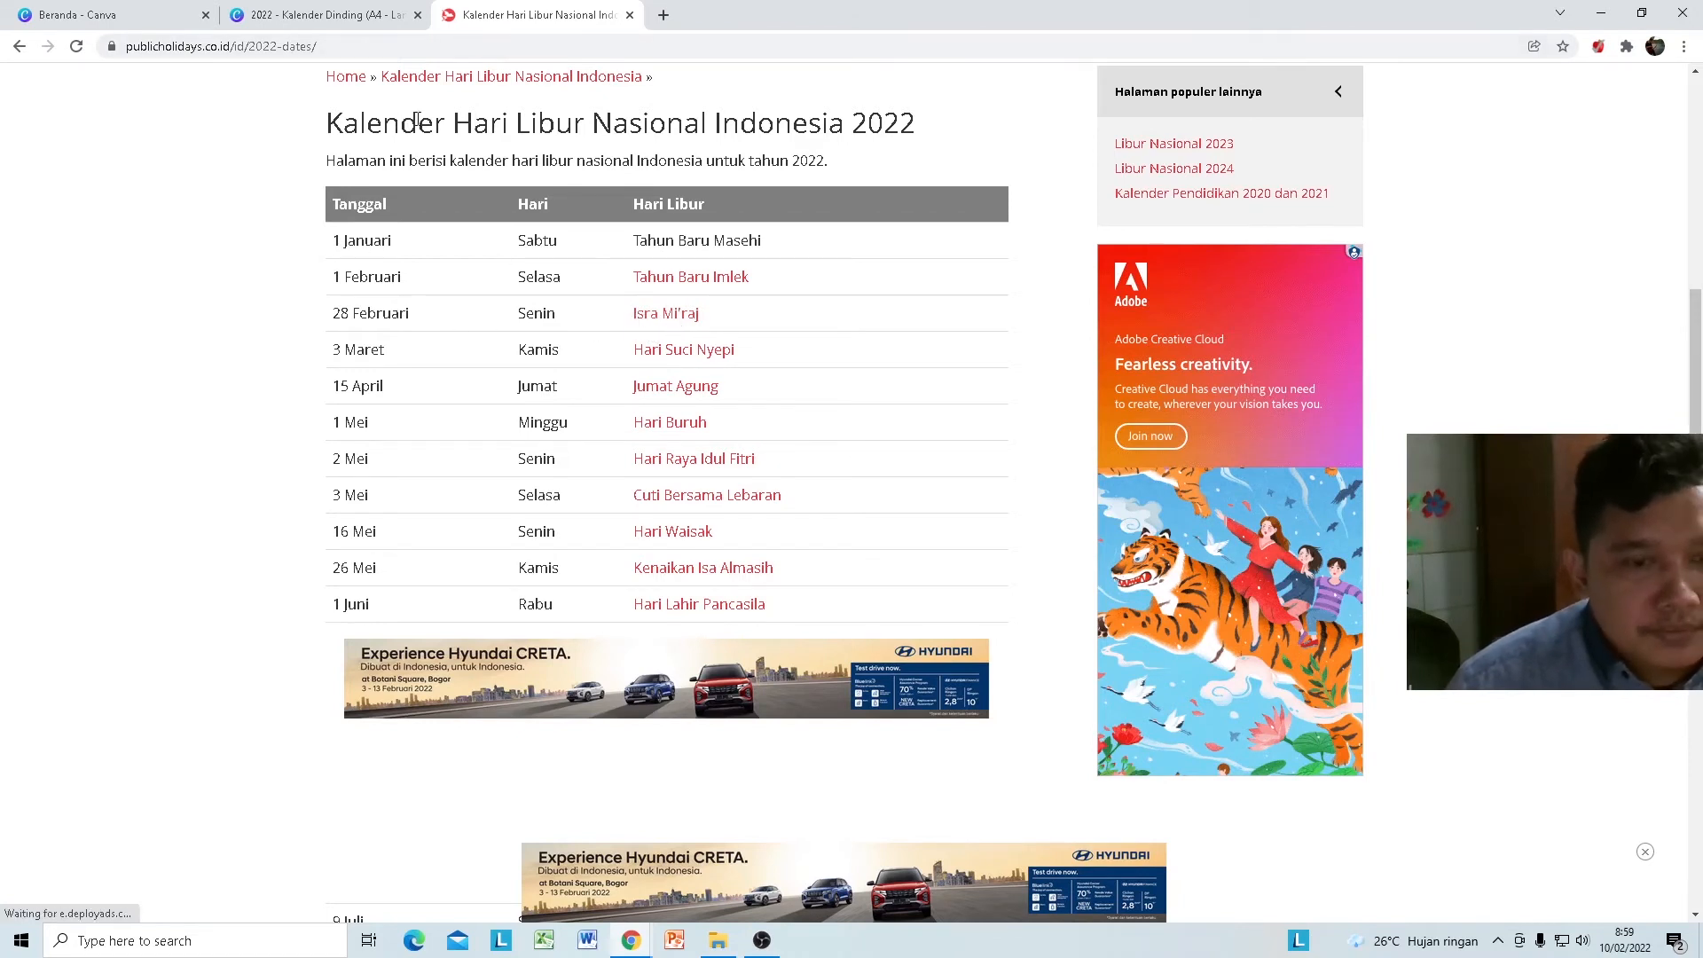
left_click(346, 12)
Step: Make the date 28 under MON on the February page bold and red
scroll(1224, 506, "down", 2)
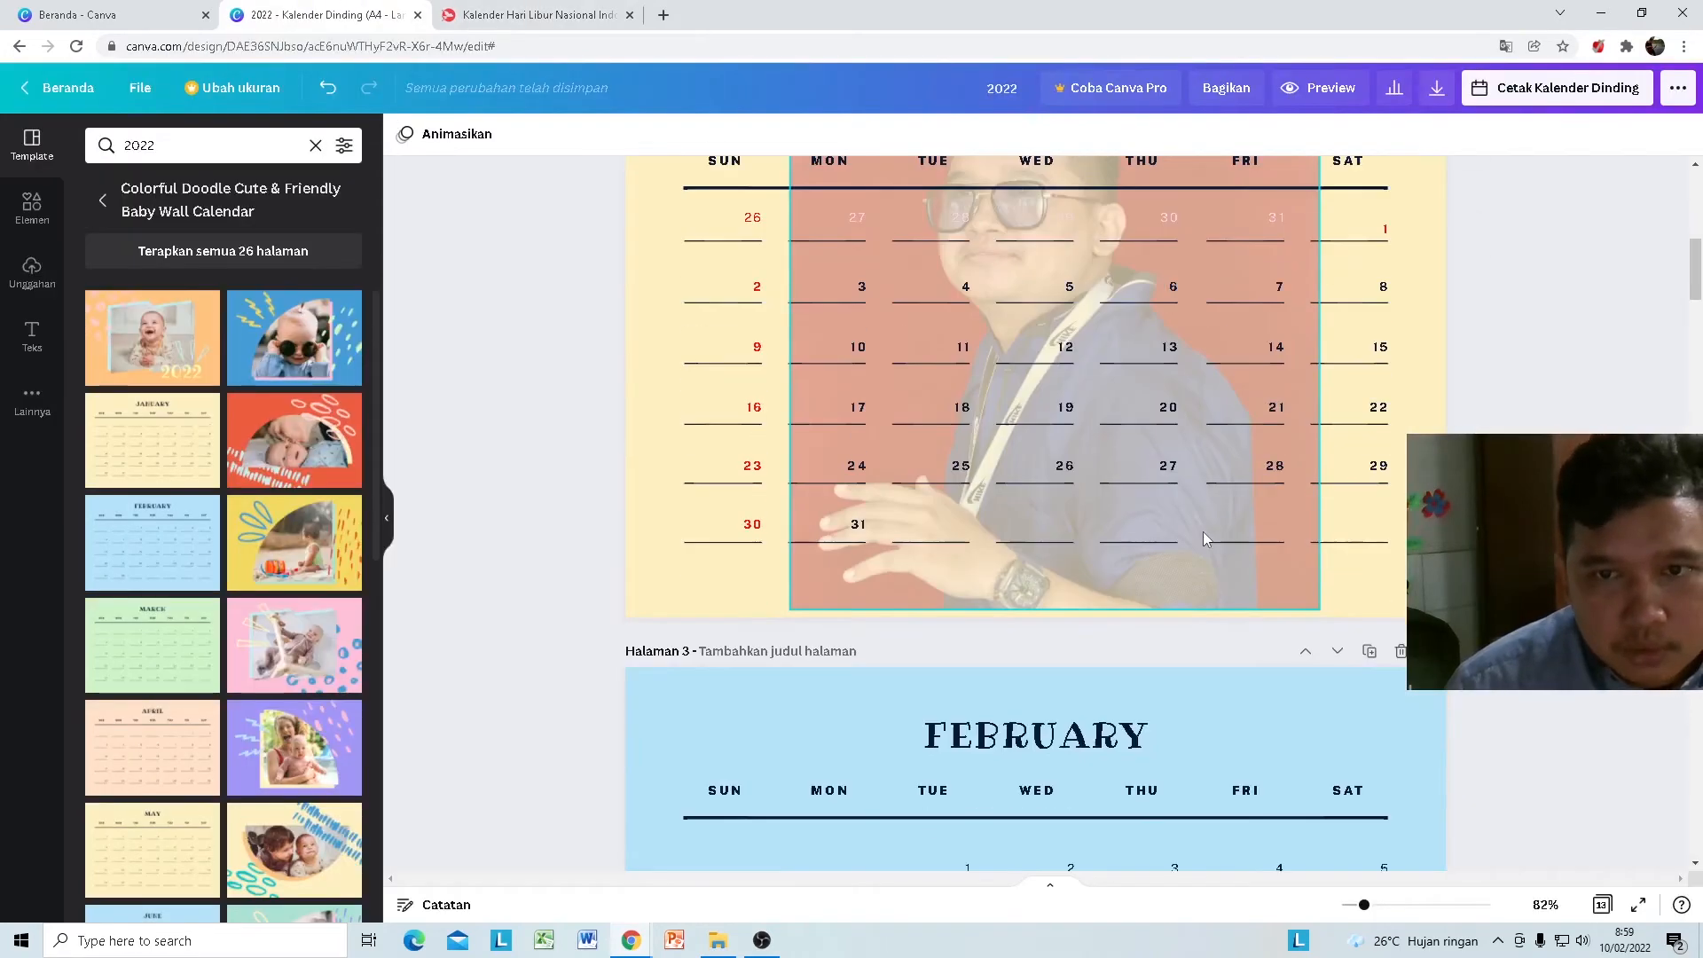
scroll(1204, 534, "down", 3)
scroll(1353, 683, "down", 1)
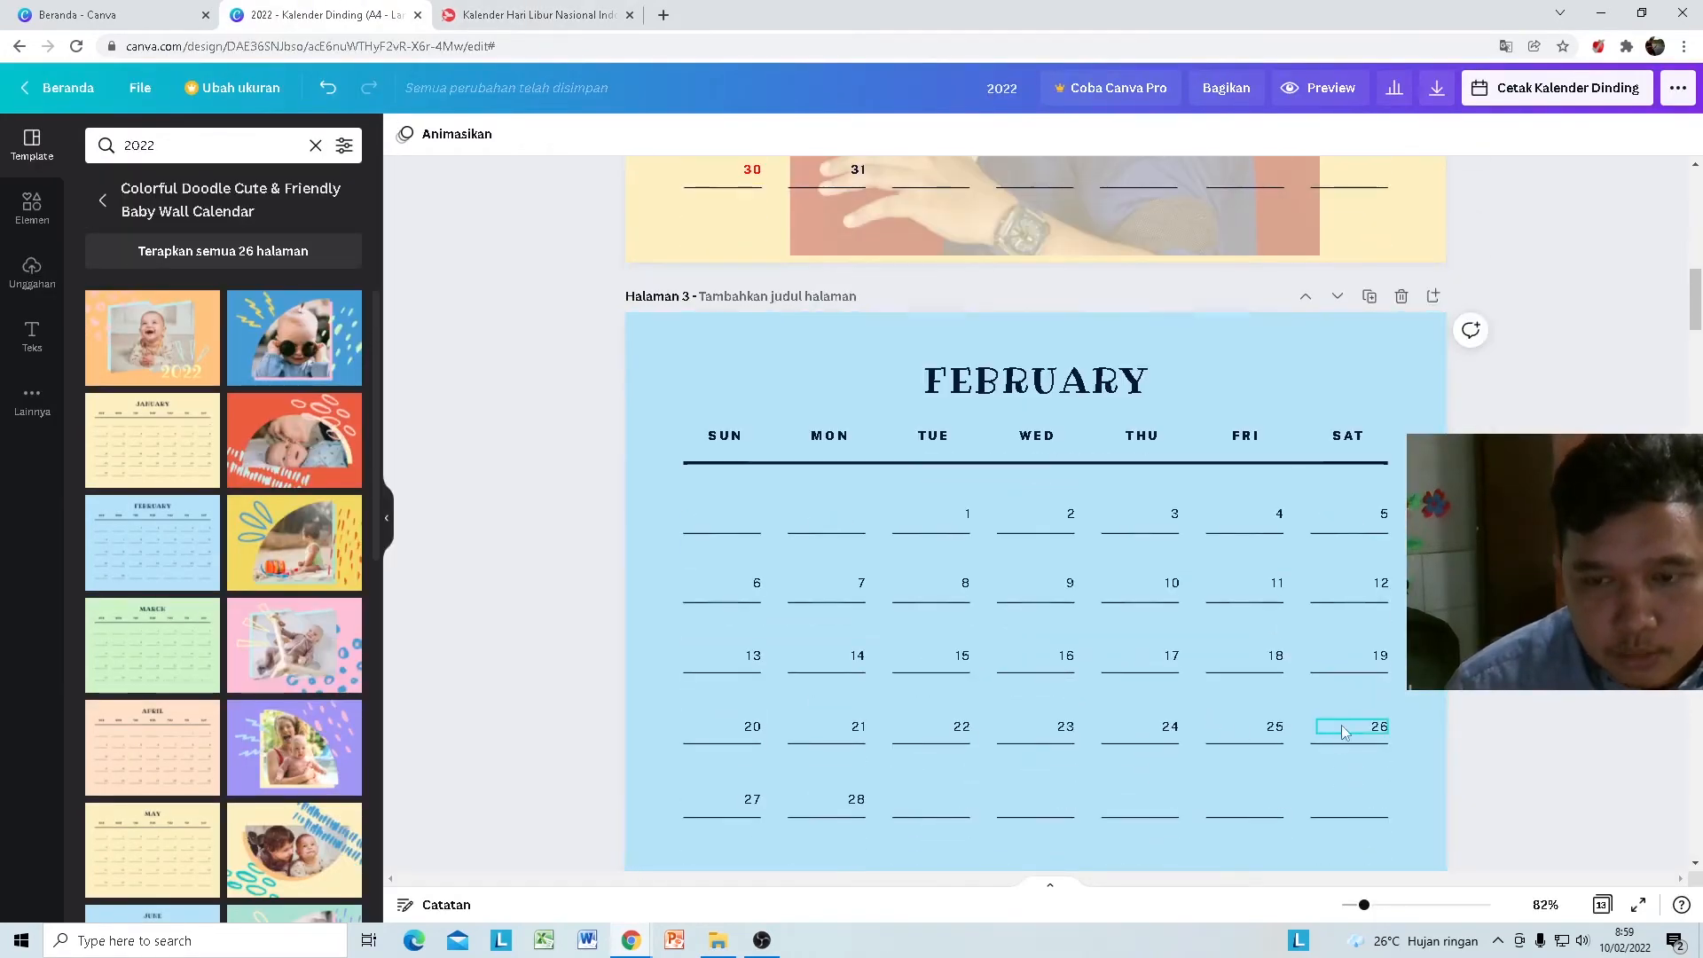
scroll(976, 639, "down", 1)
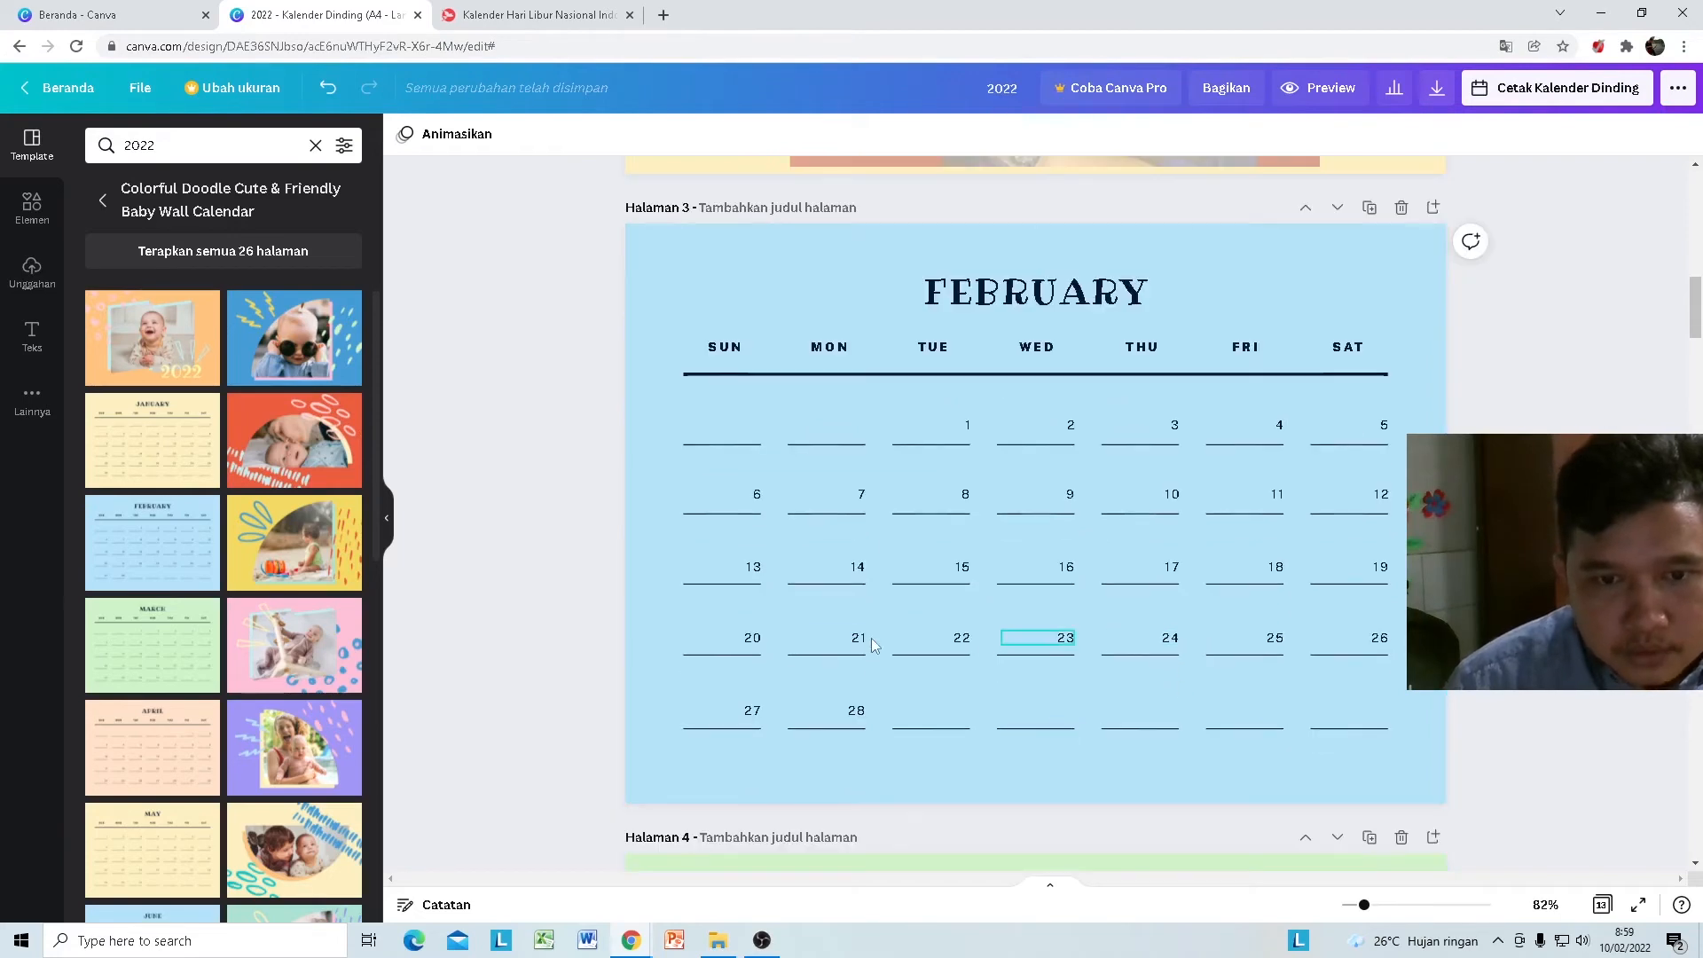
left_click(847, 710)
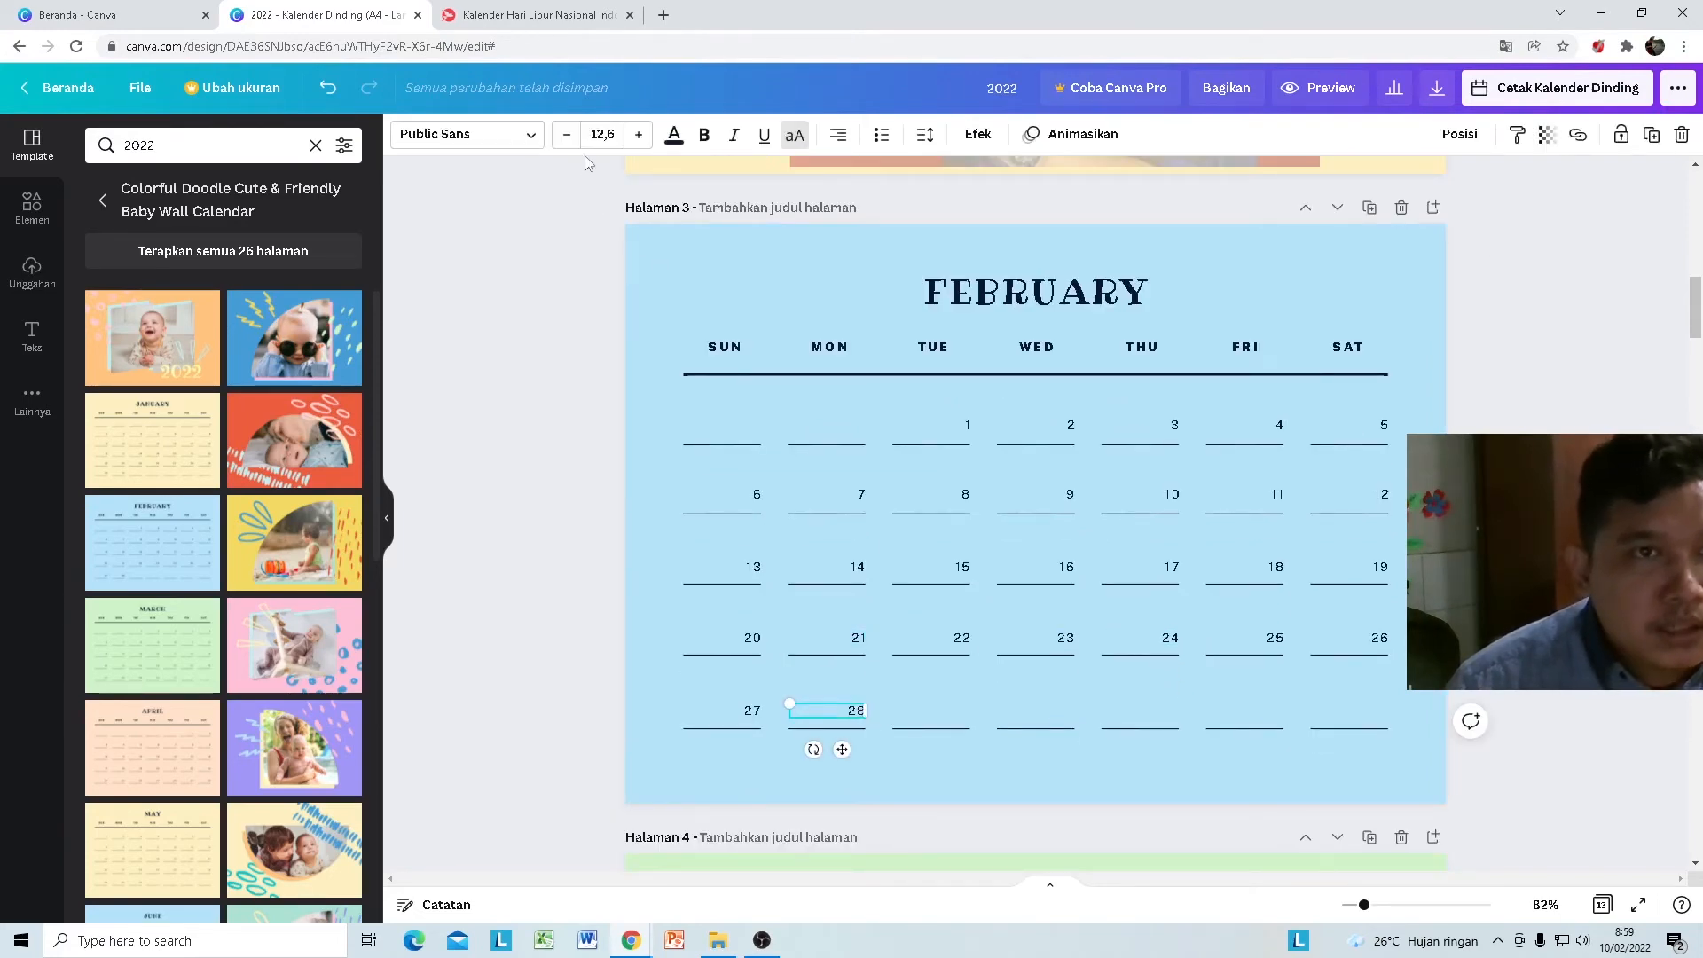
left_click(674, 134)
left_click(704, 134)
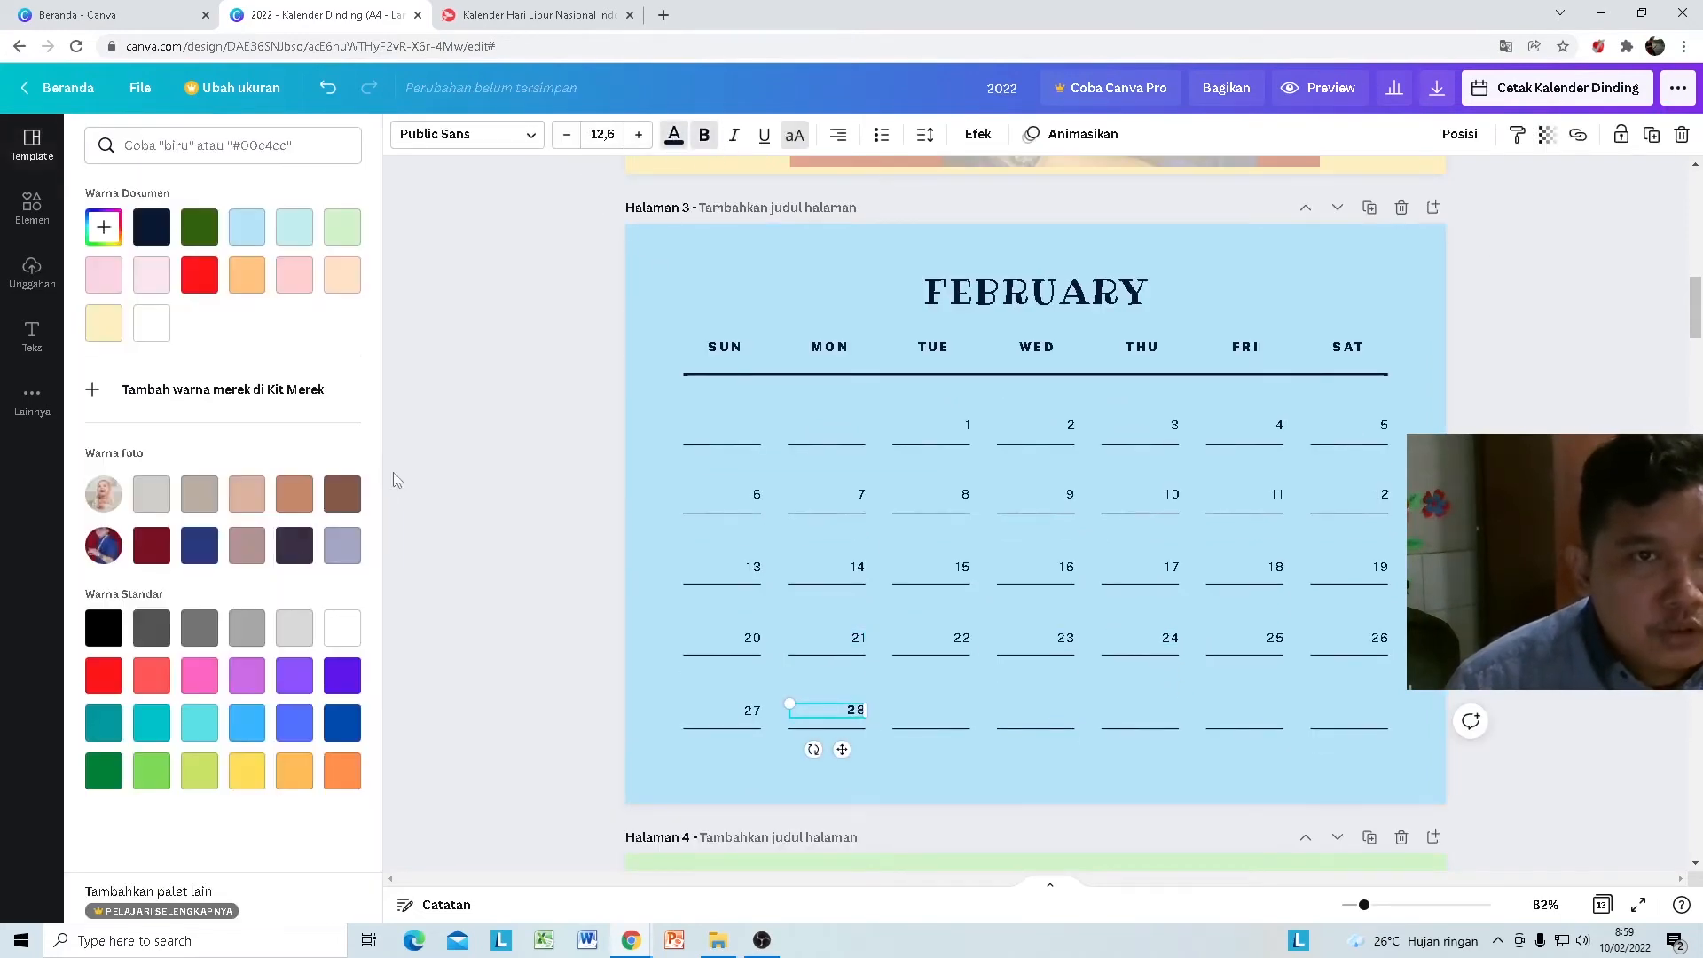
left_click(151, 674)
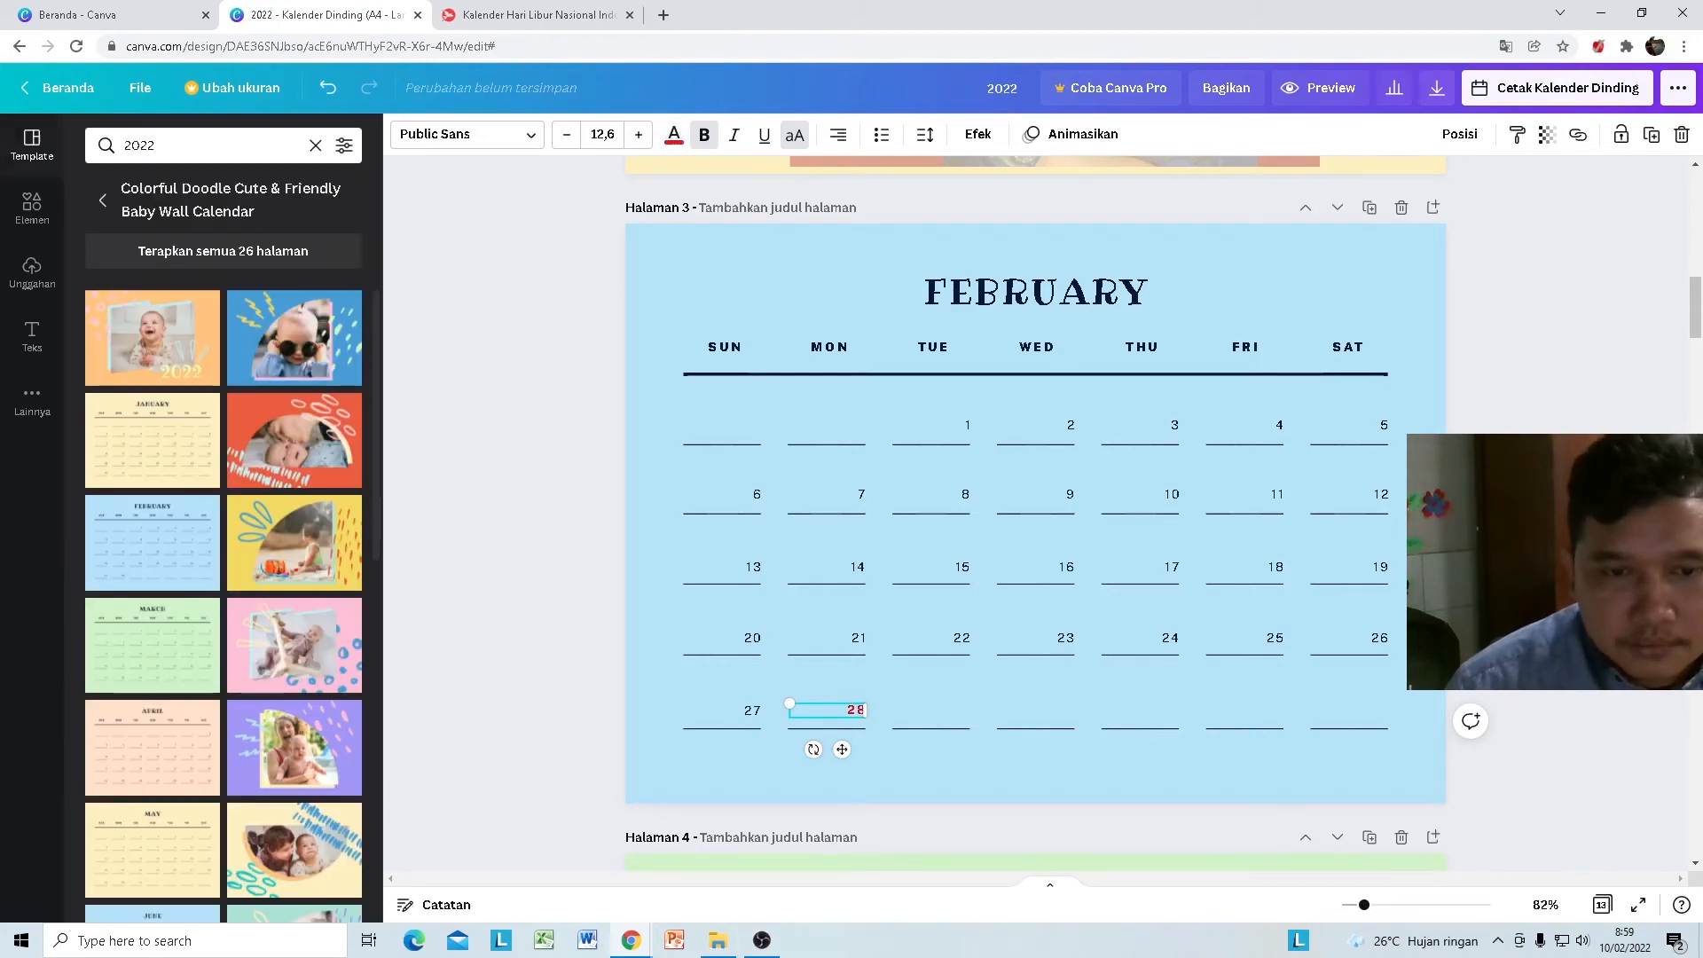
left_click(560, 637)
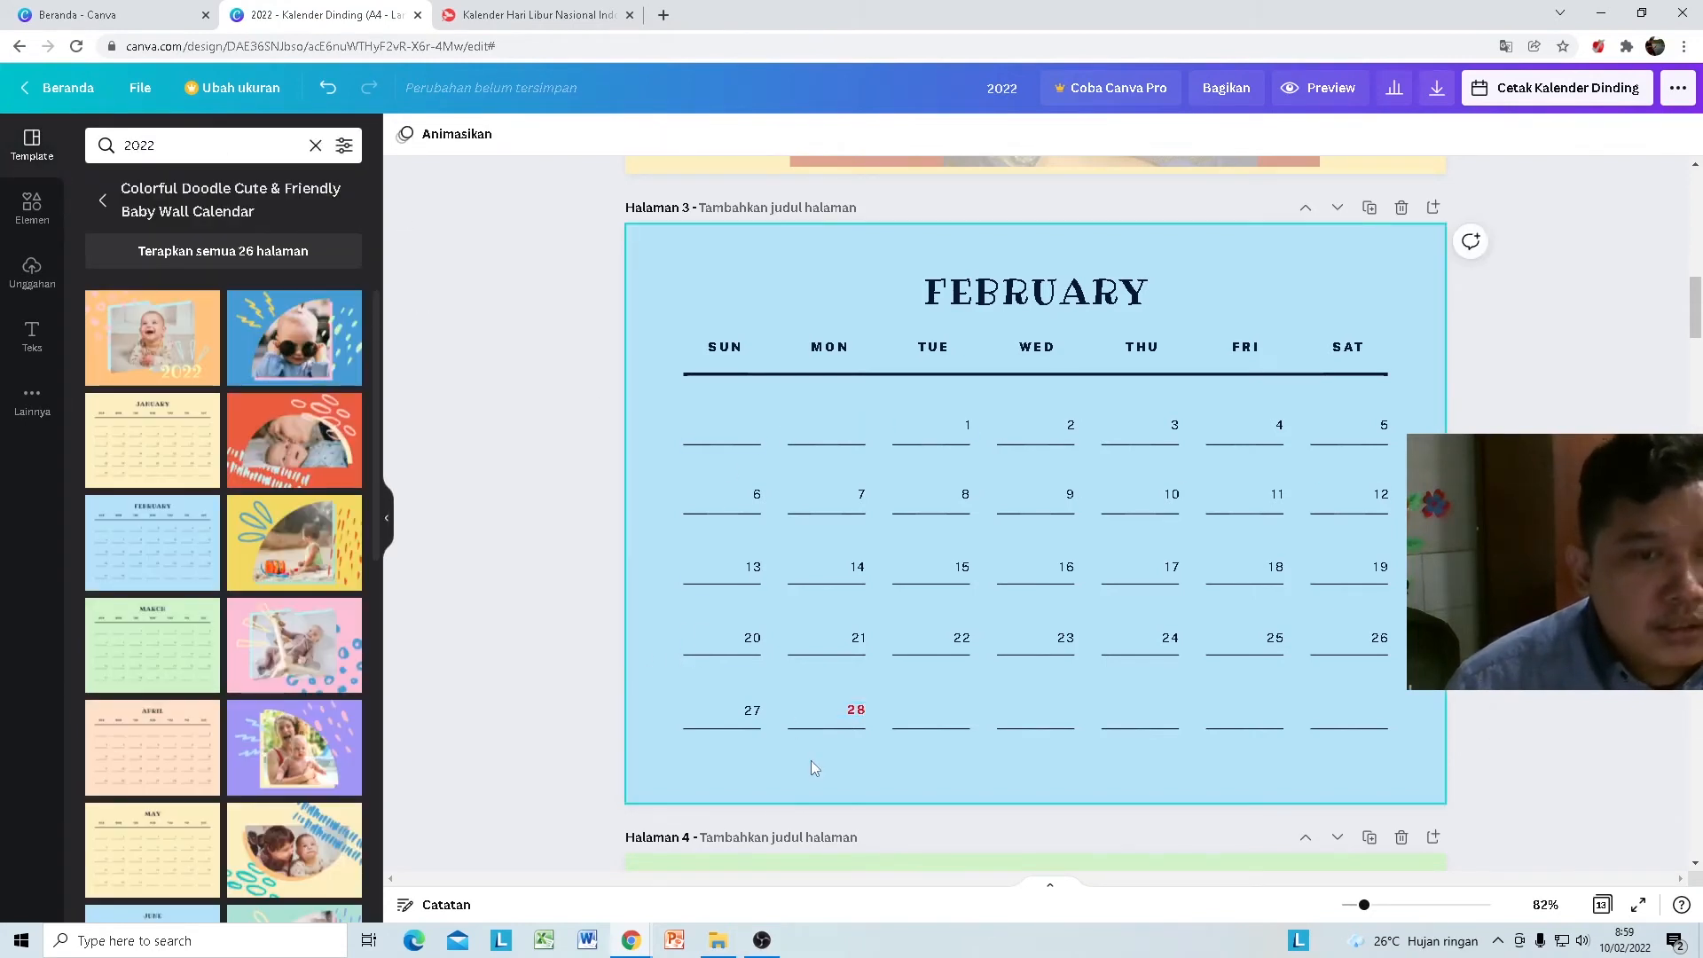
Step: Add a subheading text box below the February date grid and replace its placeholder text with "28:"
left_click(36, 337)
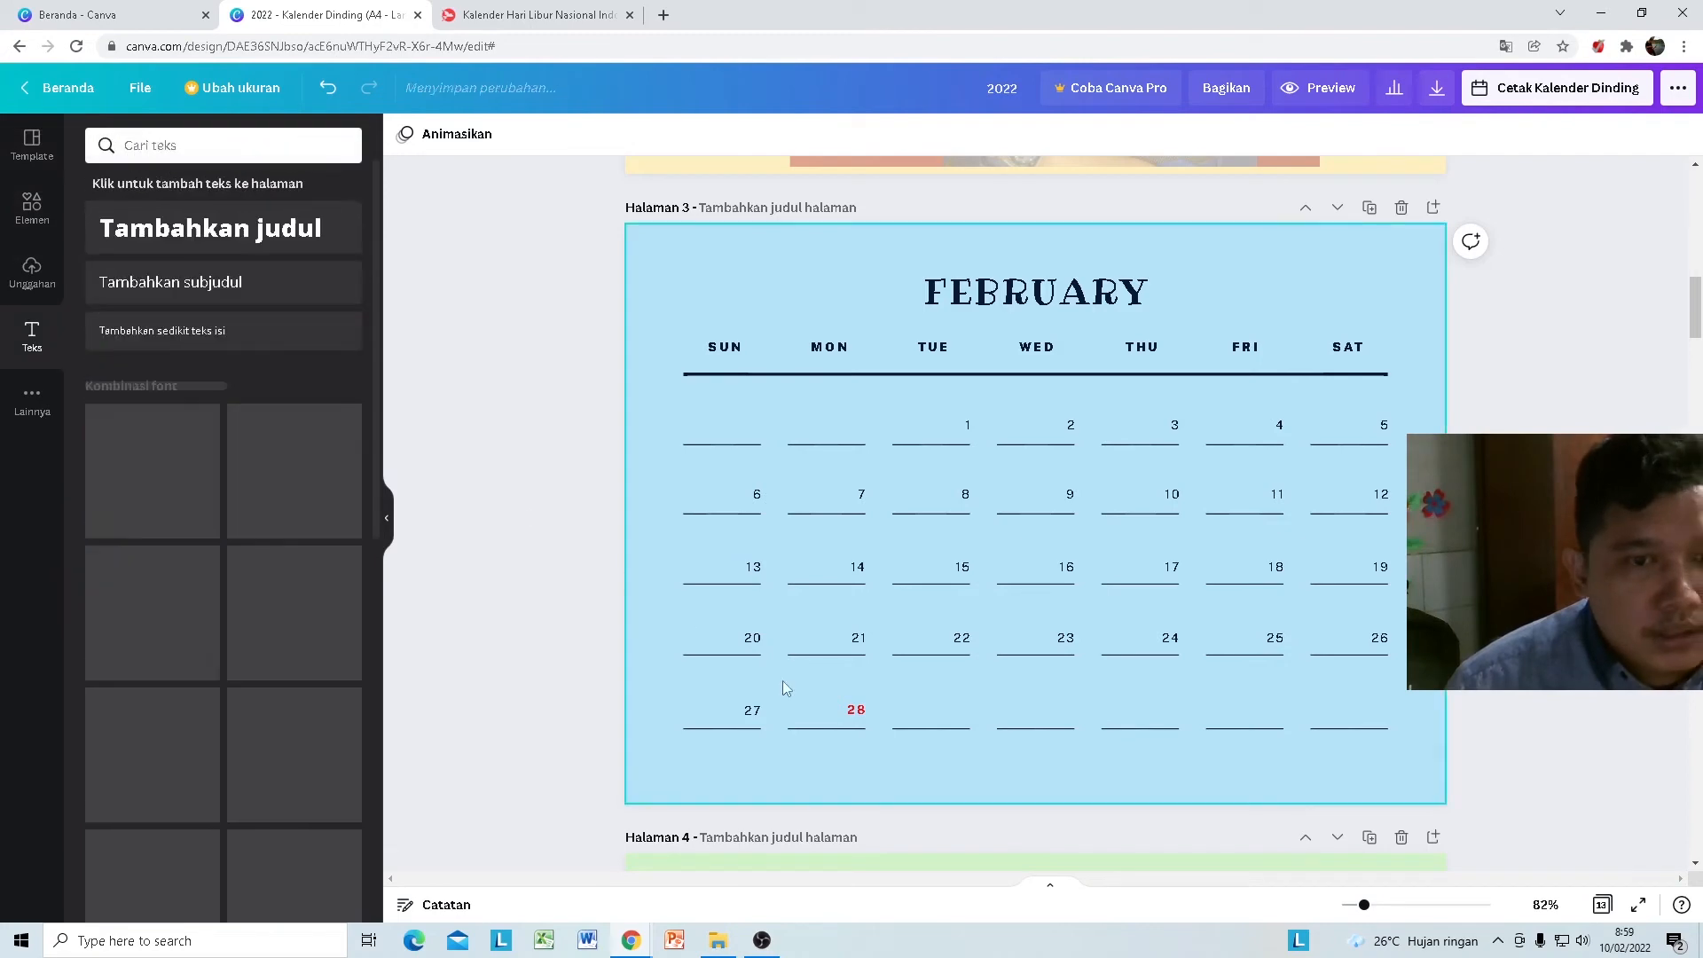
left_click(171, 282)
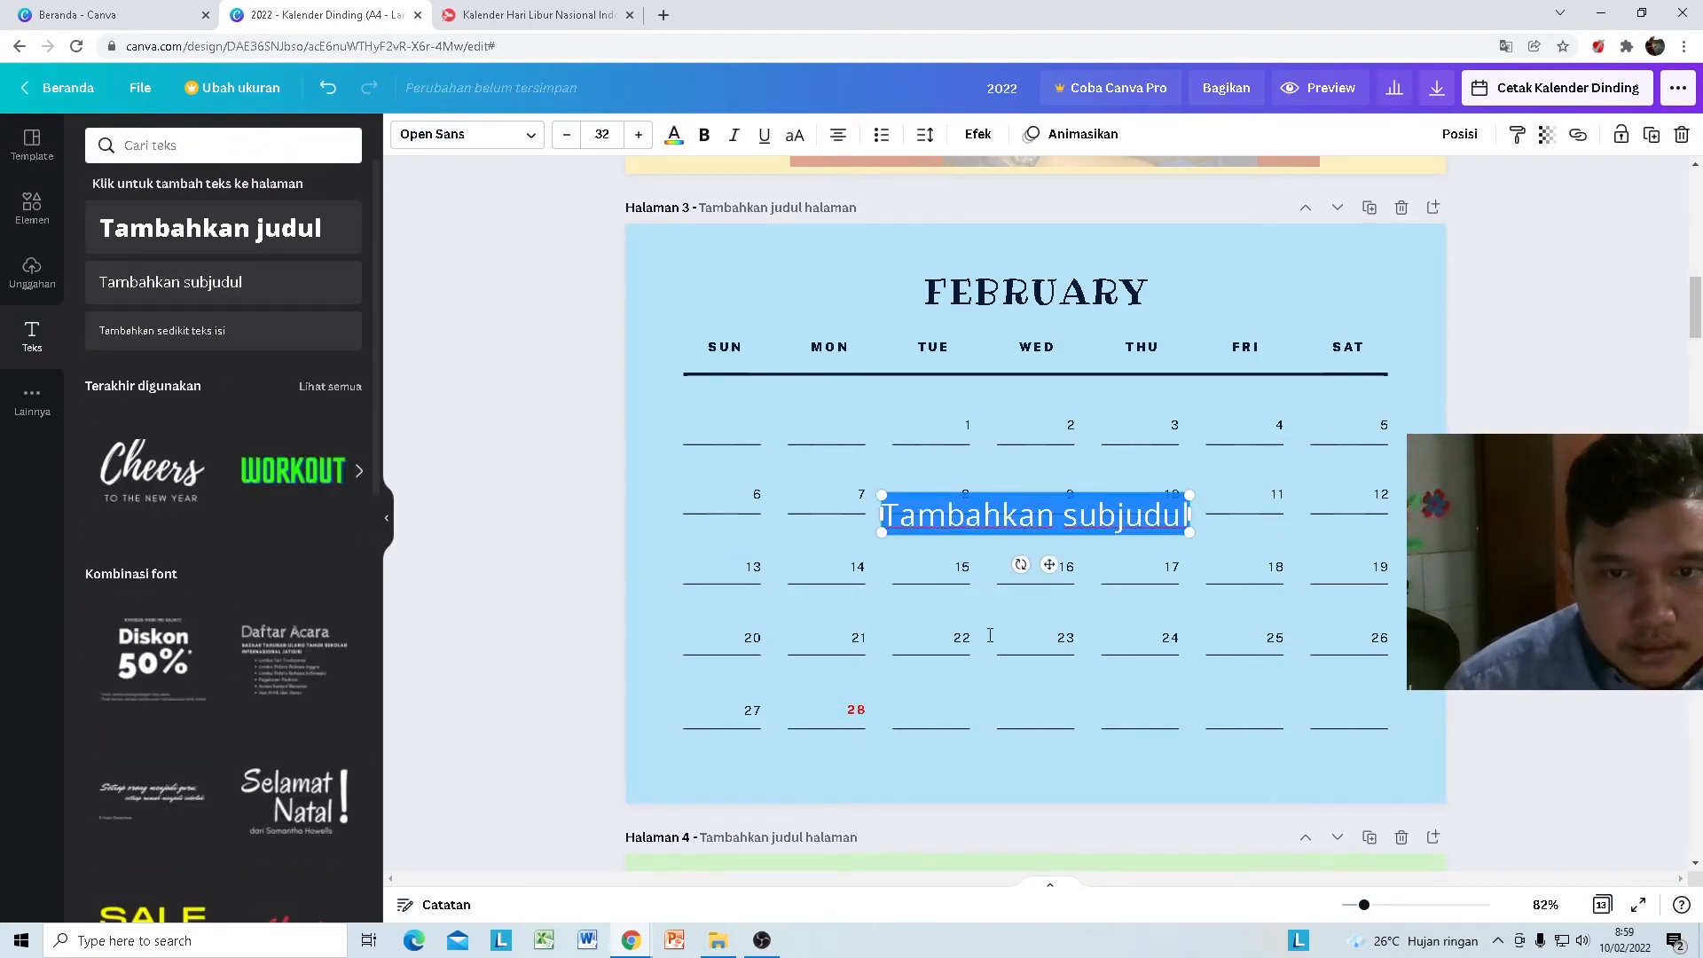
left_click_drag(1032, 497, 833, 752)
double_click(887, 775)
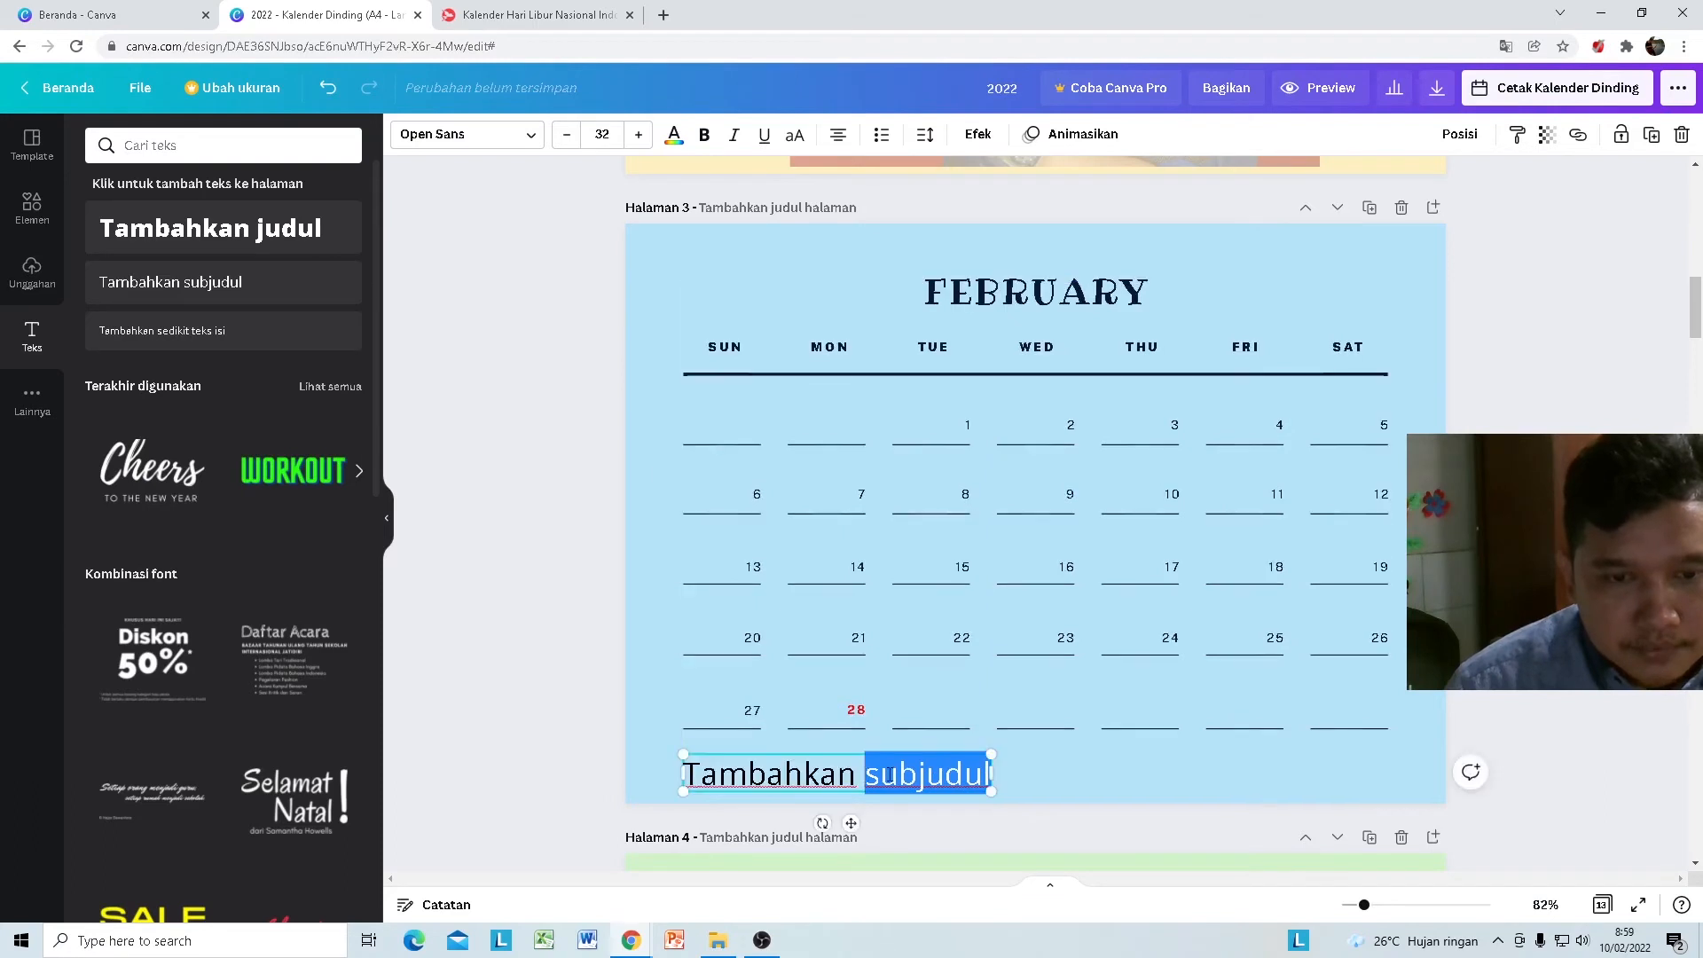
left_click(984, 777)
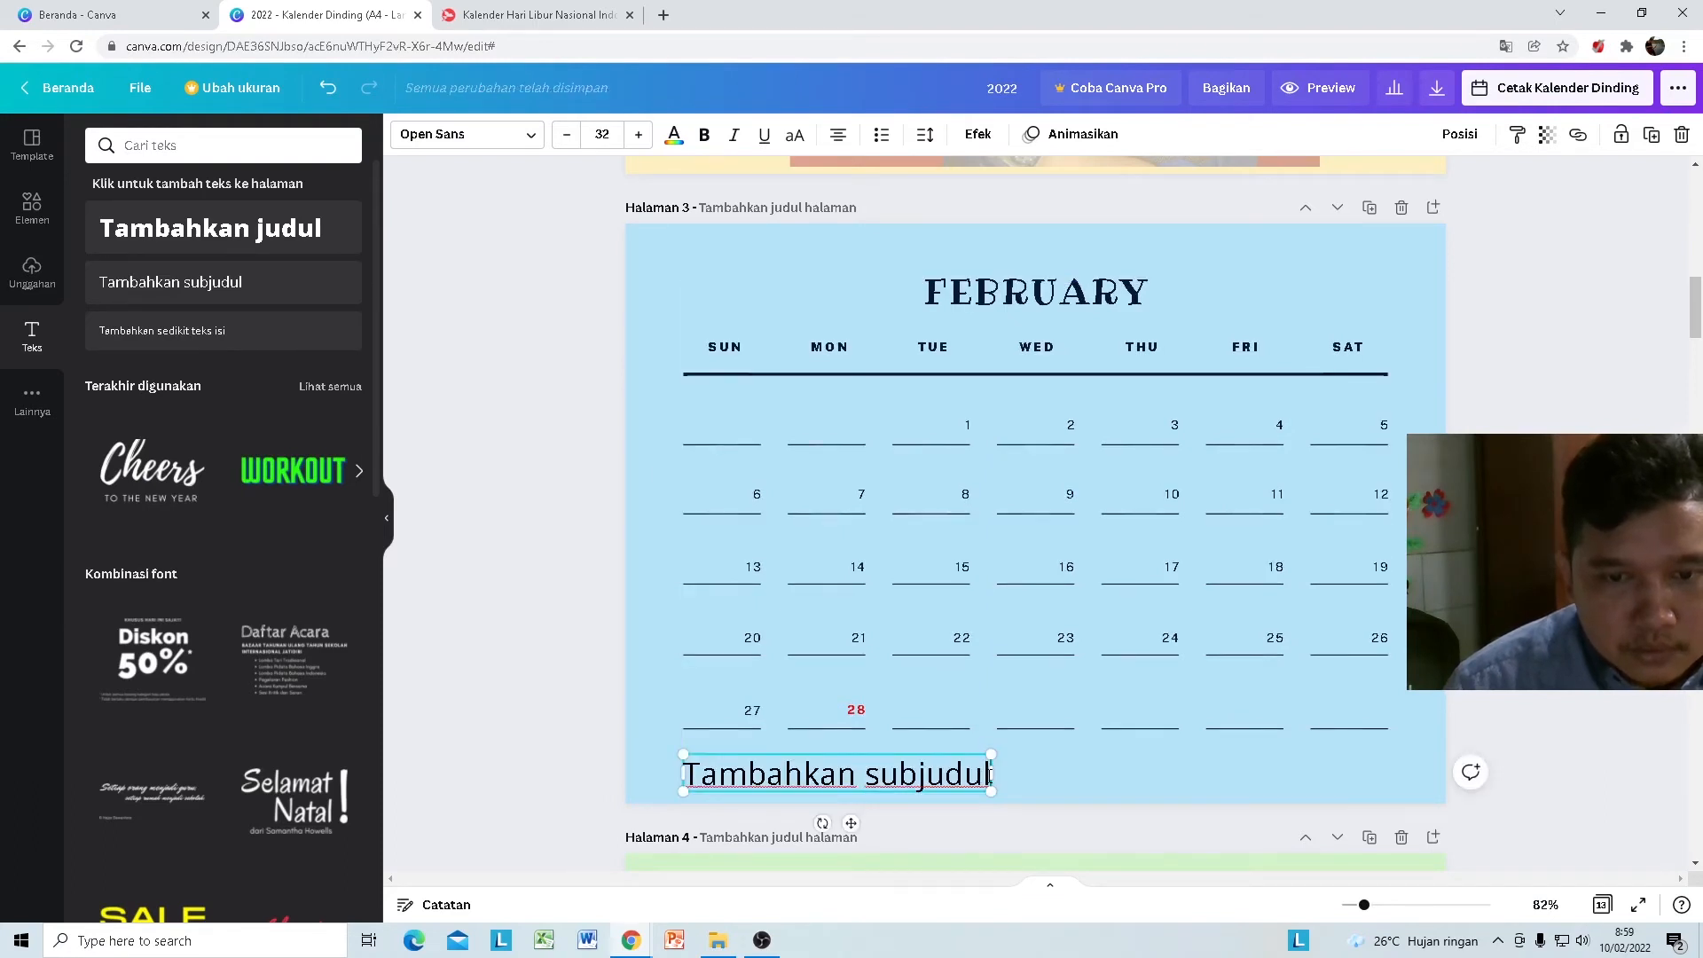
left_click_drag(991, 774, 610, 768)
type("28:")
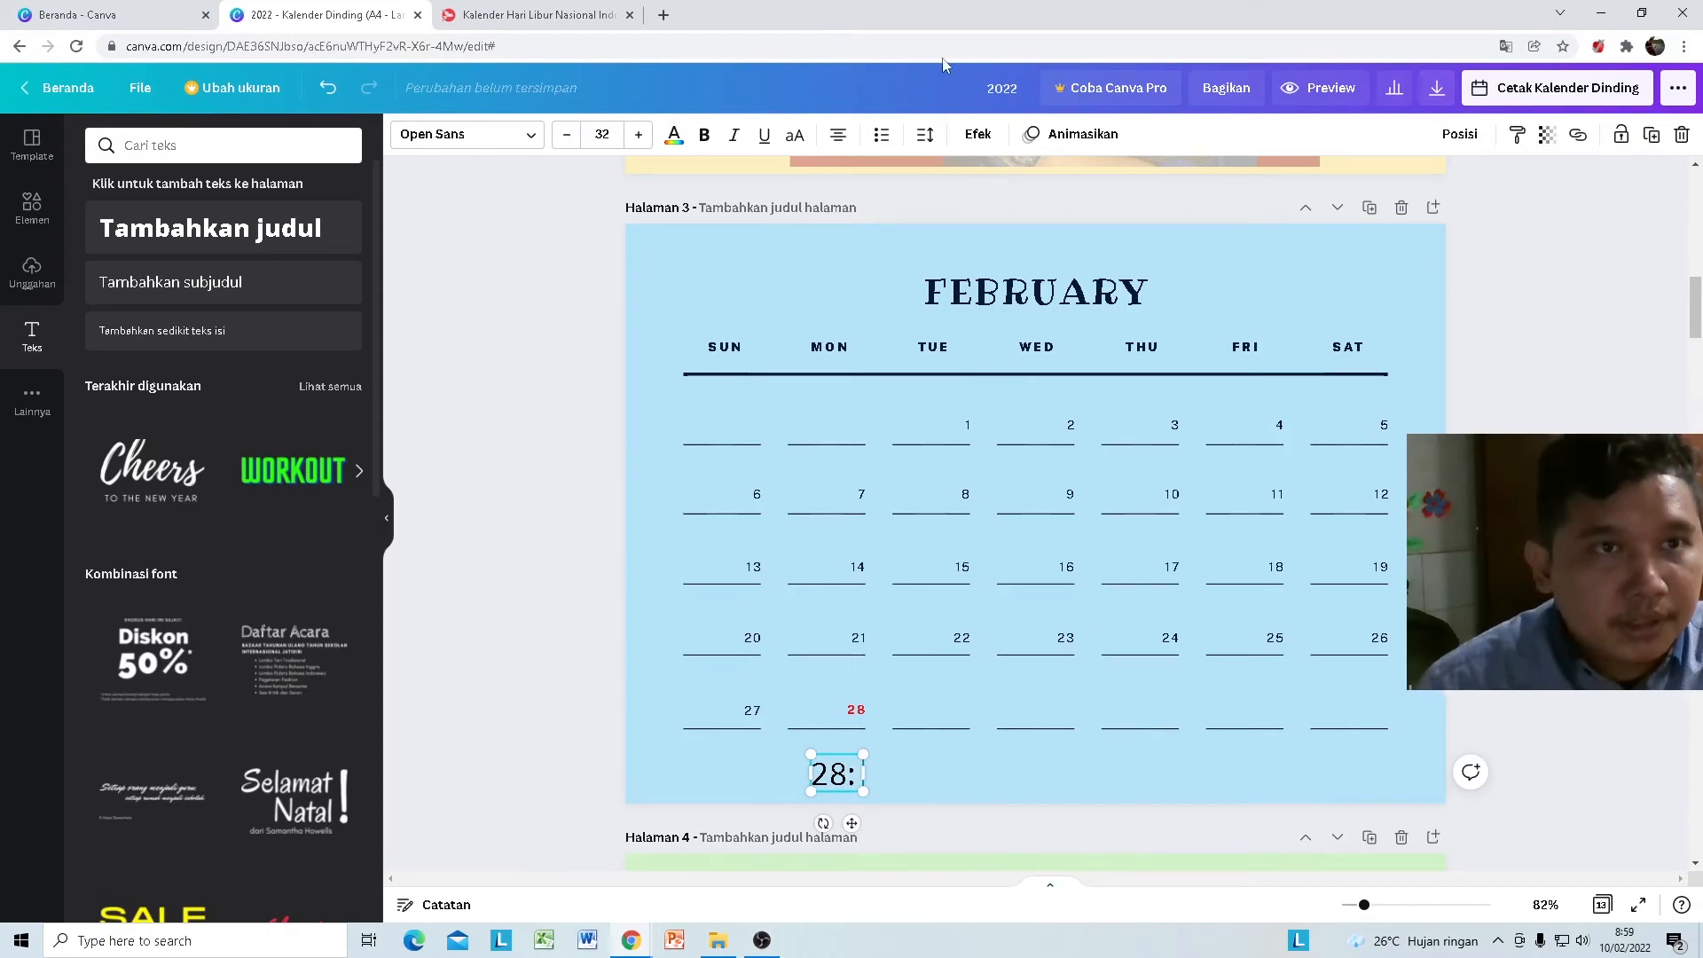
Step: Check the 28 February holiday on publicholidays.co.id and complete the February caption as "28: Isra Mi'raj"
left_click(508, 16)
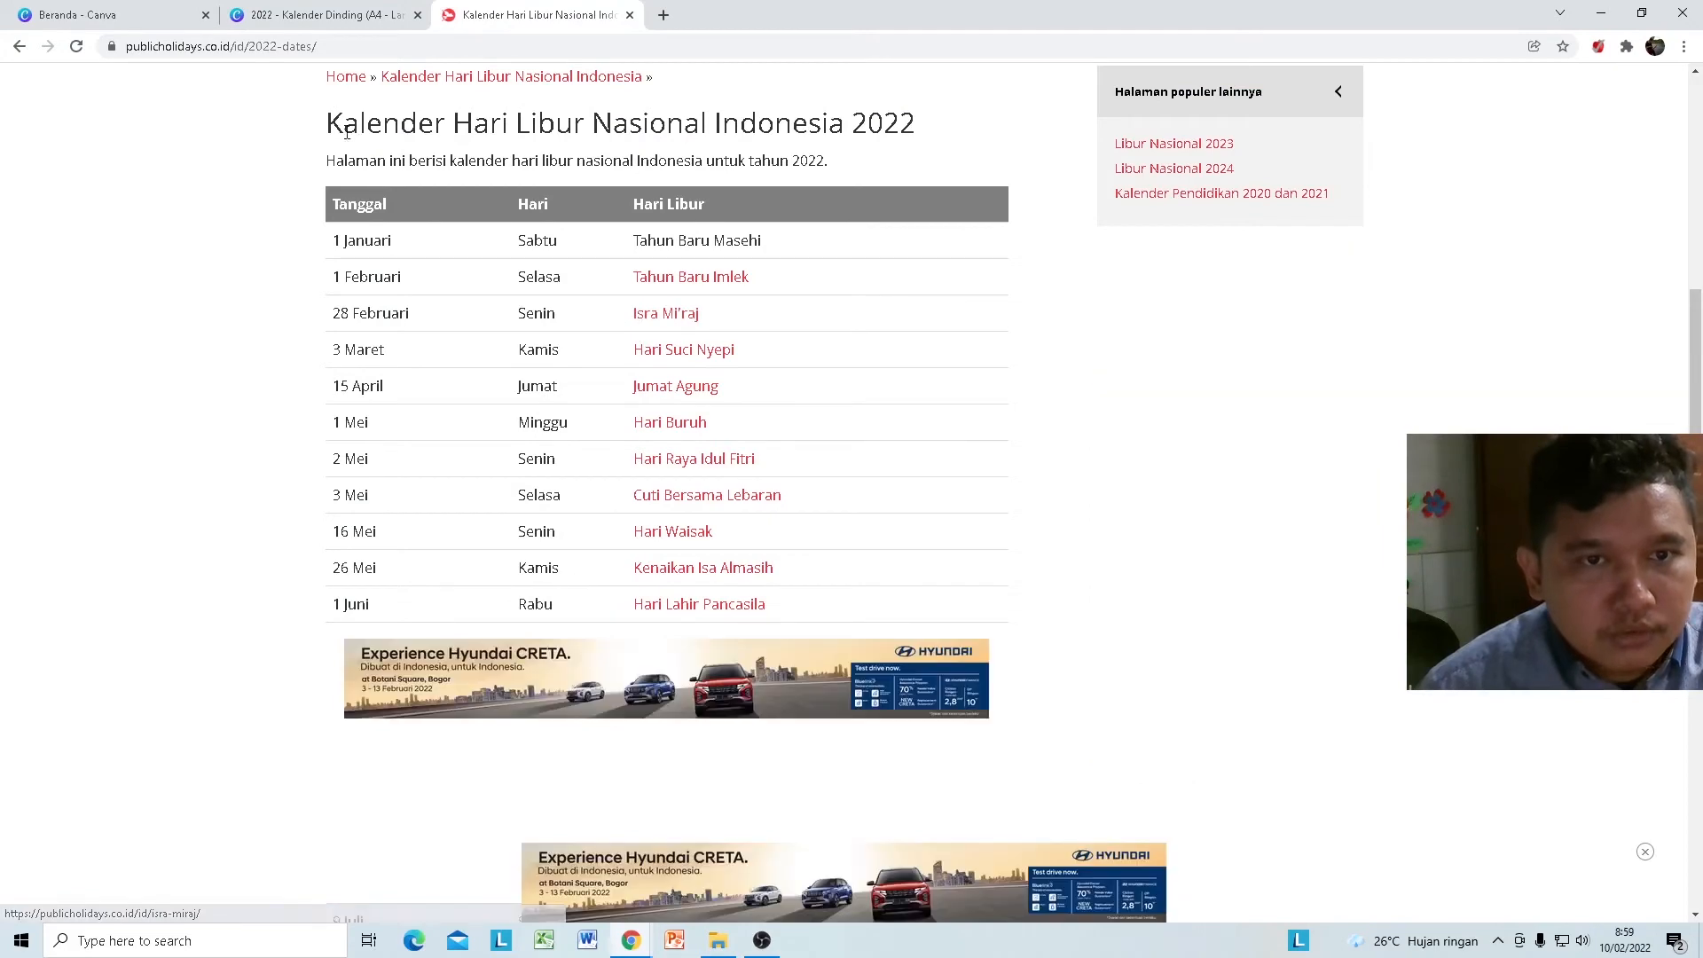
left_click(302, 15)
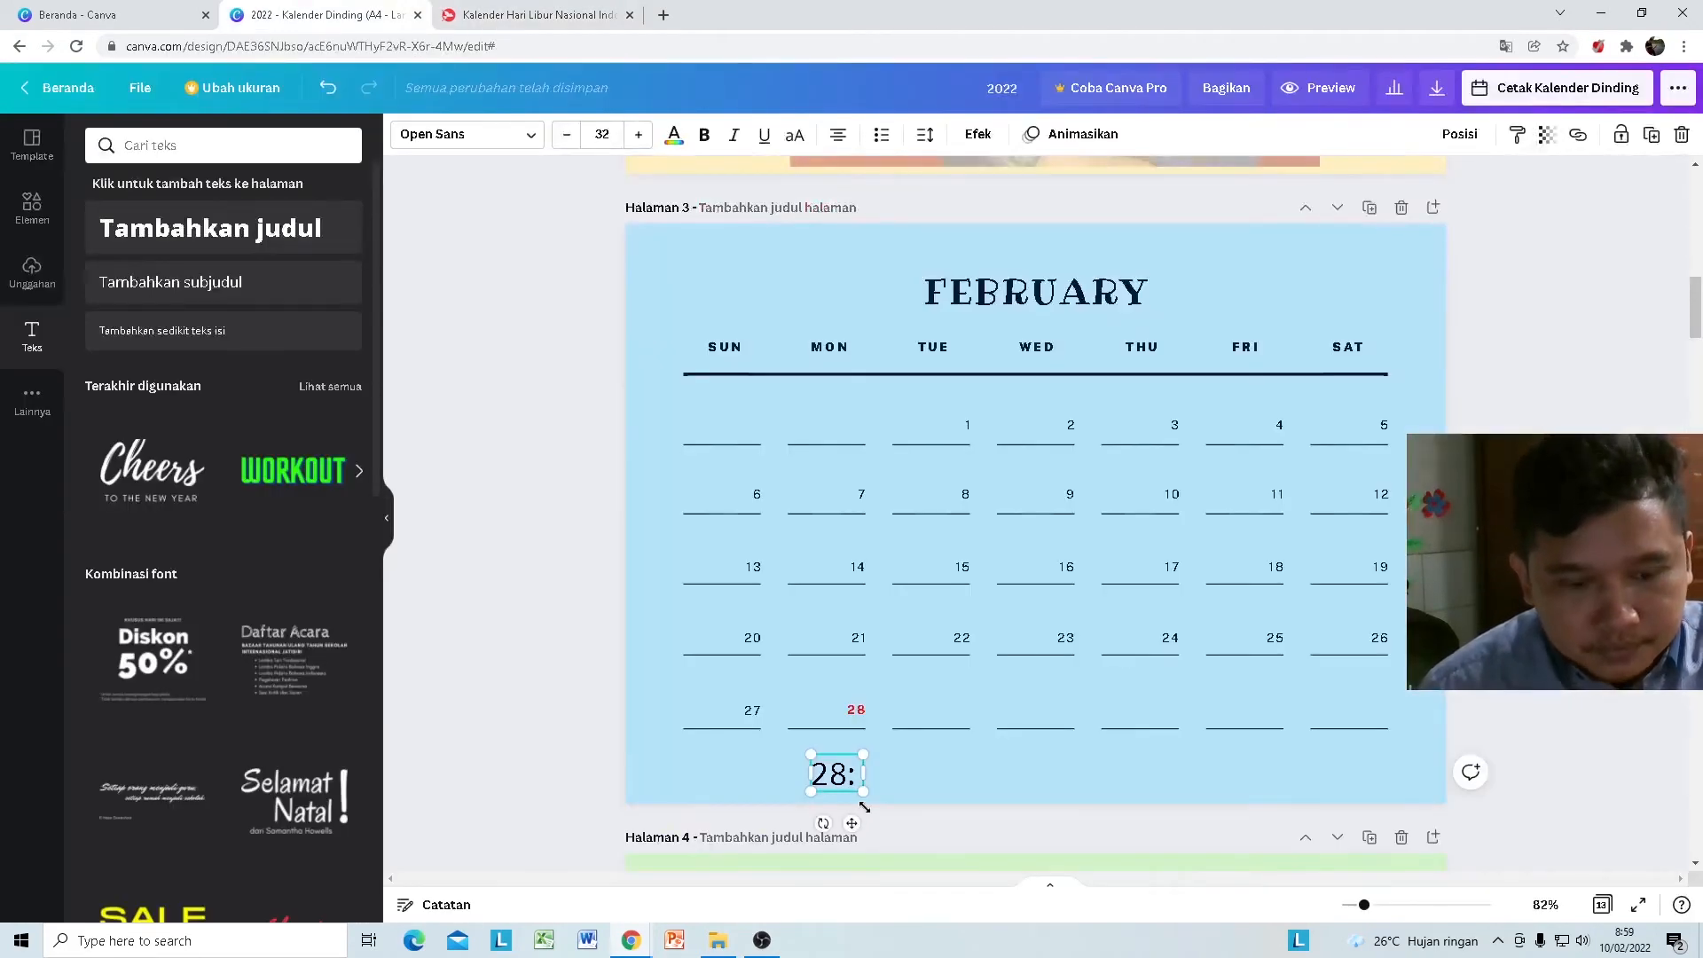
type("Isra")
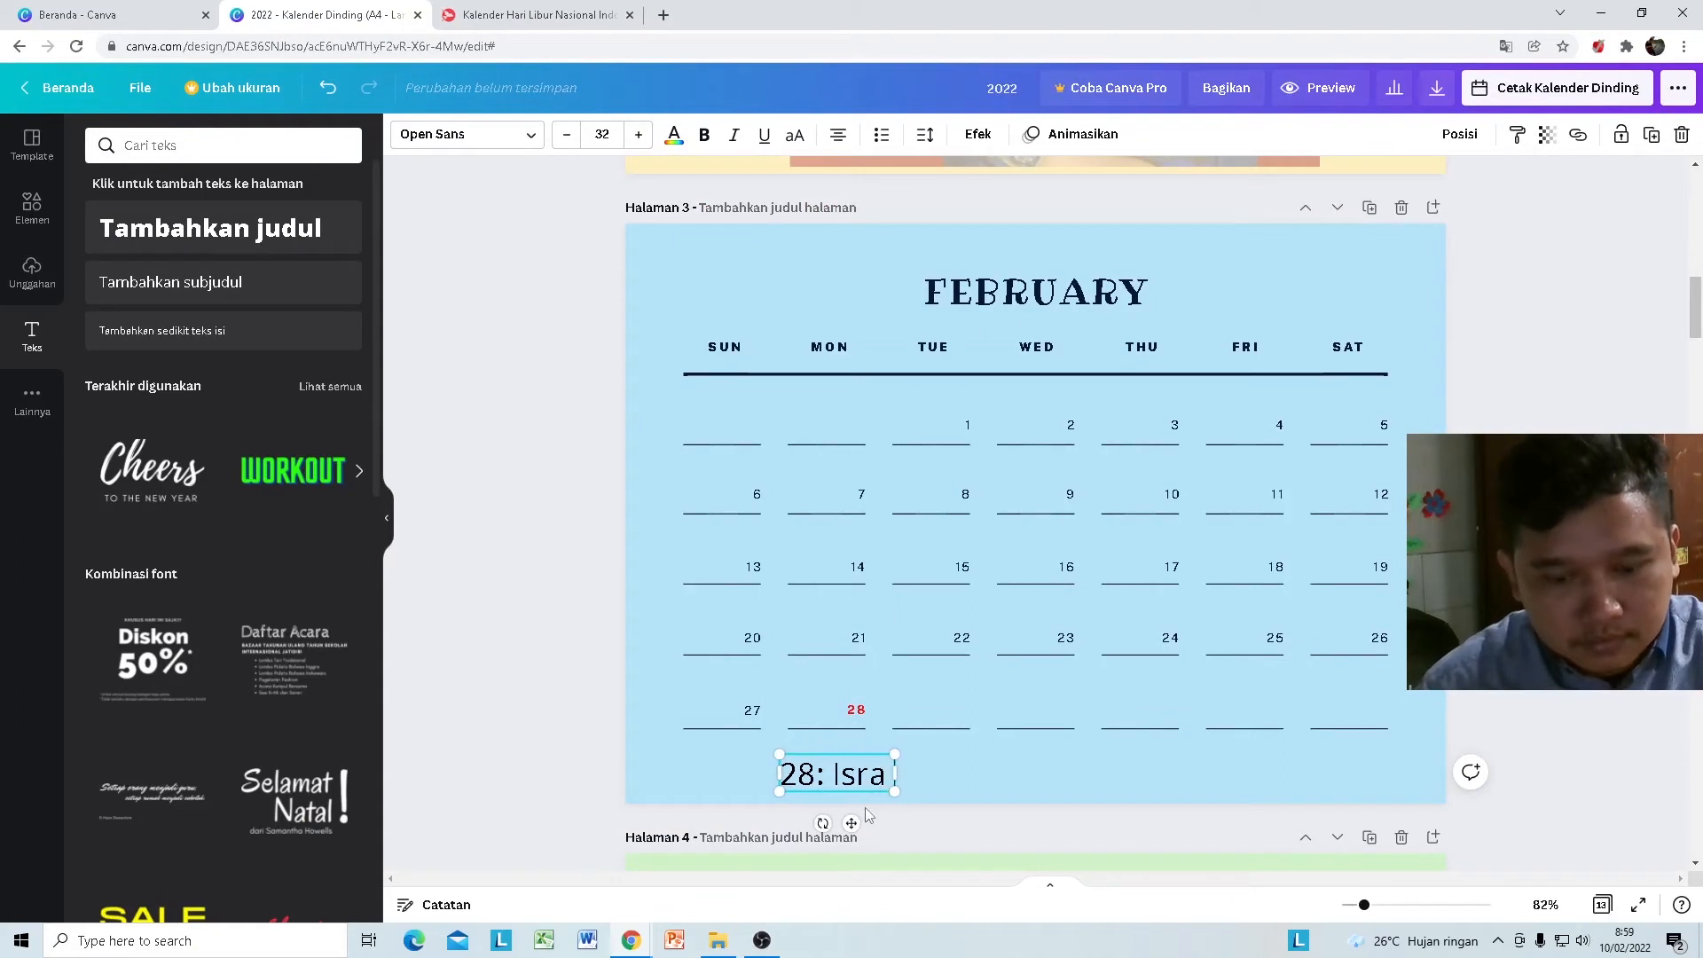
type(" Mi'")
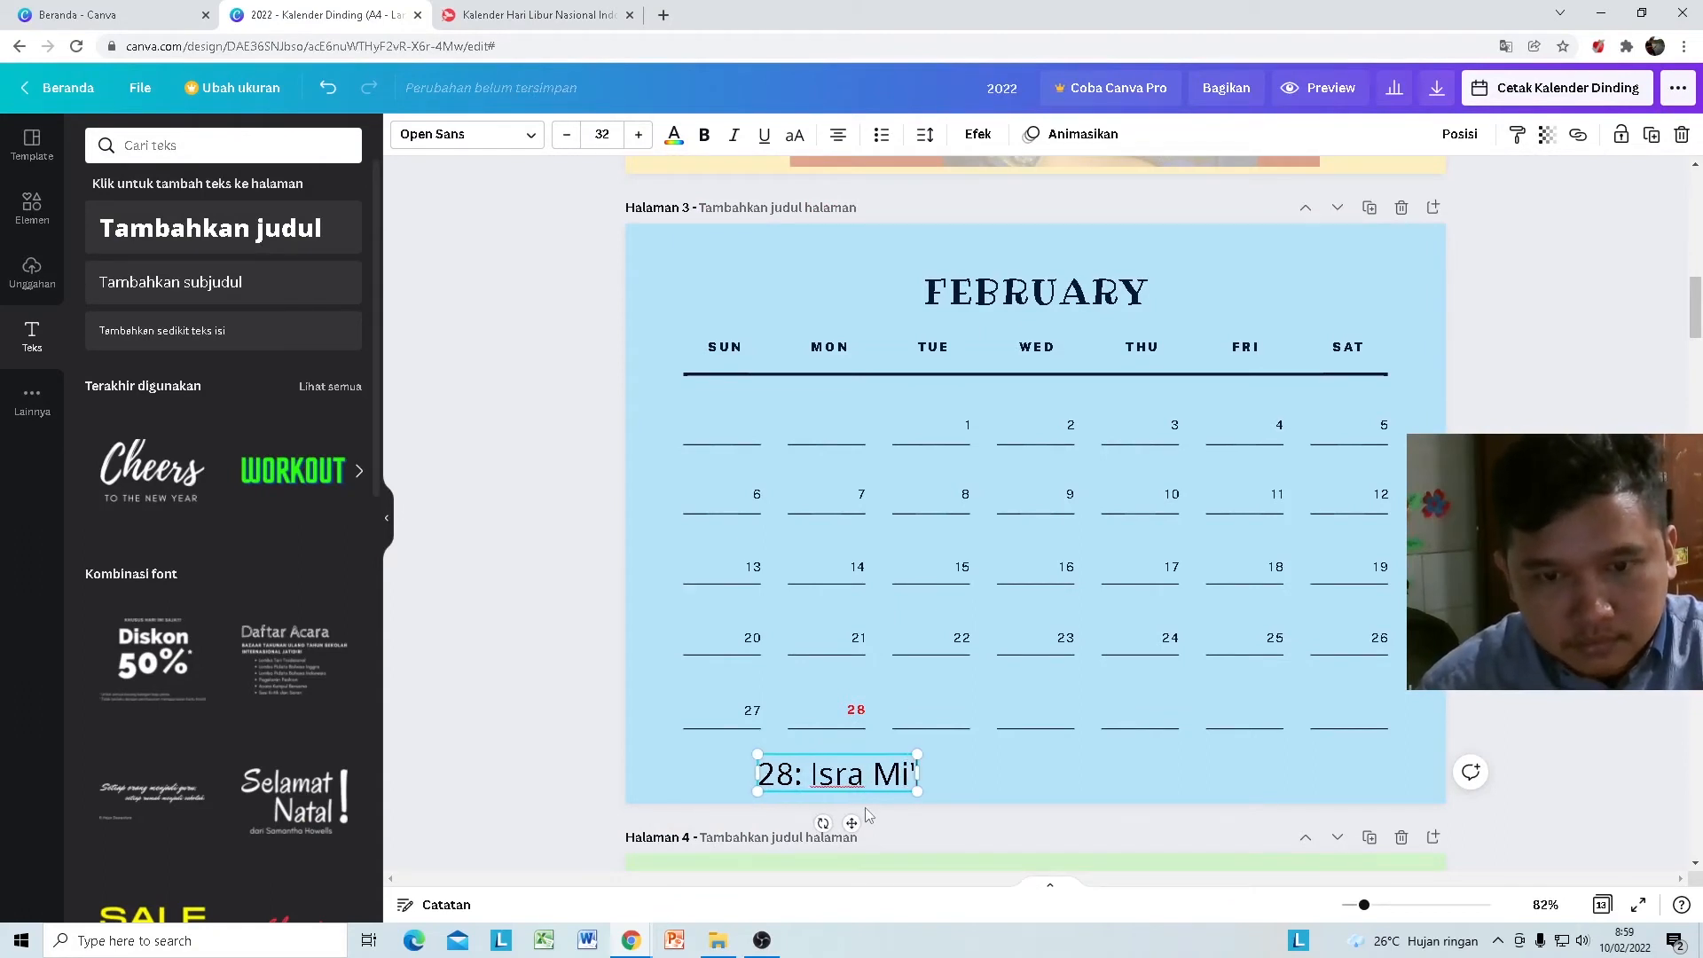
key("BackSpace")
key("BackSpace")
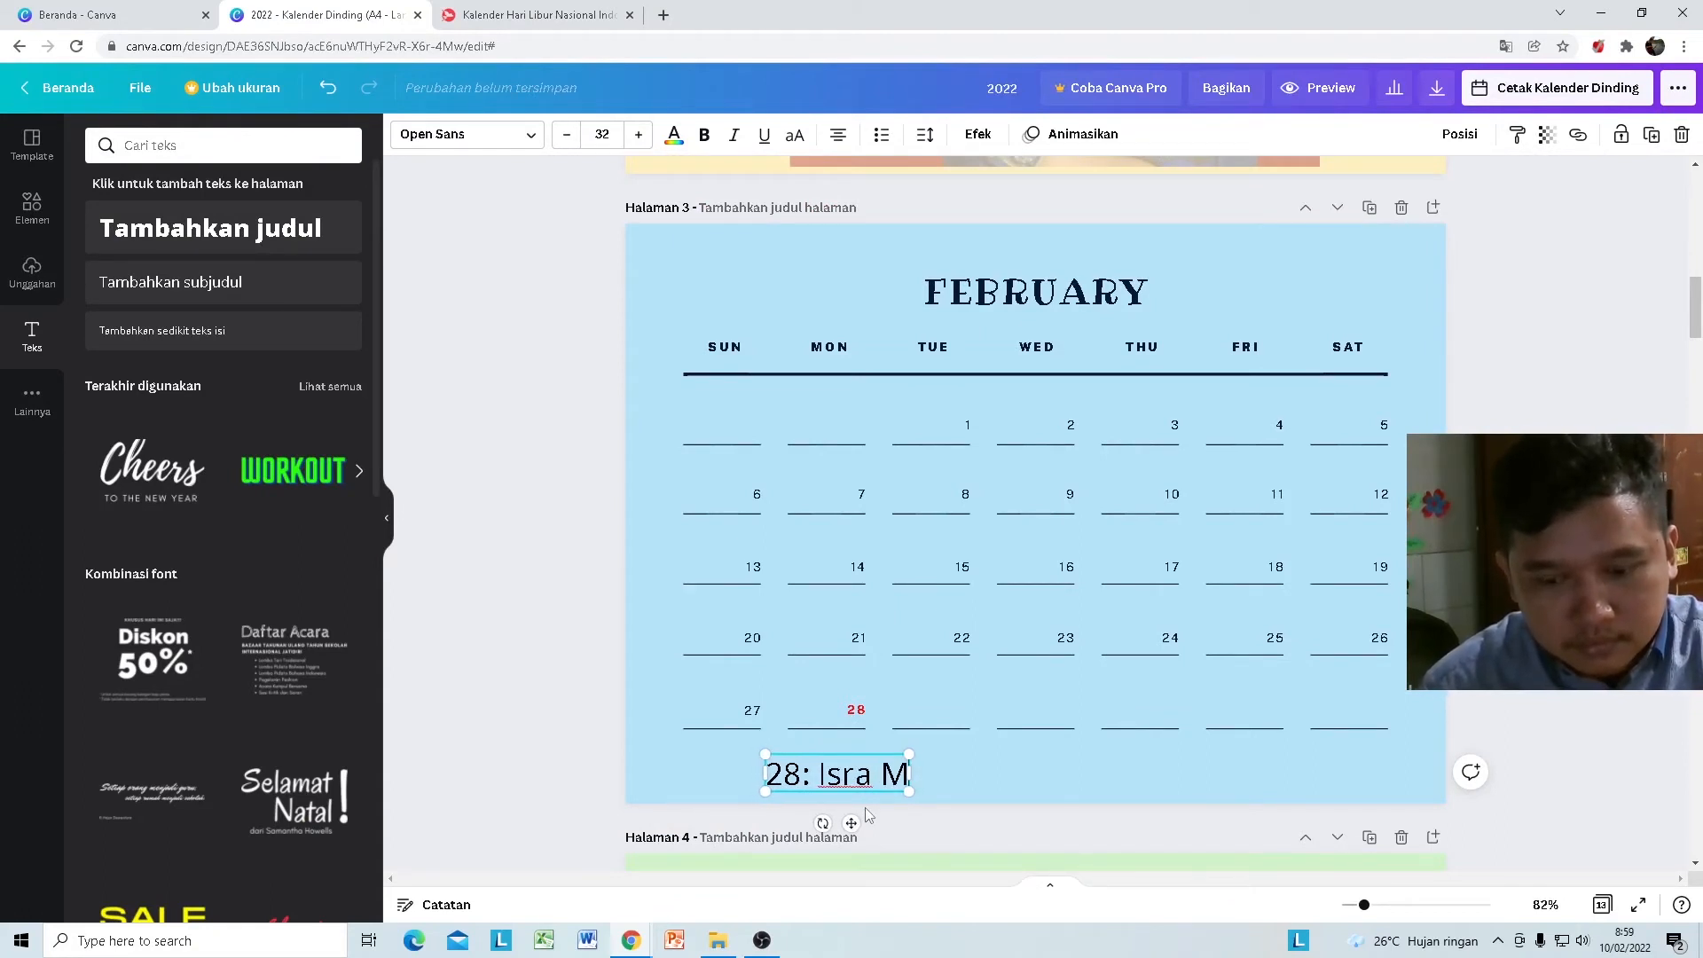
type("i'r")
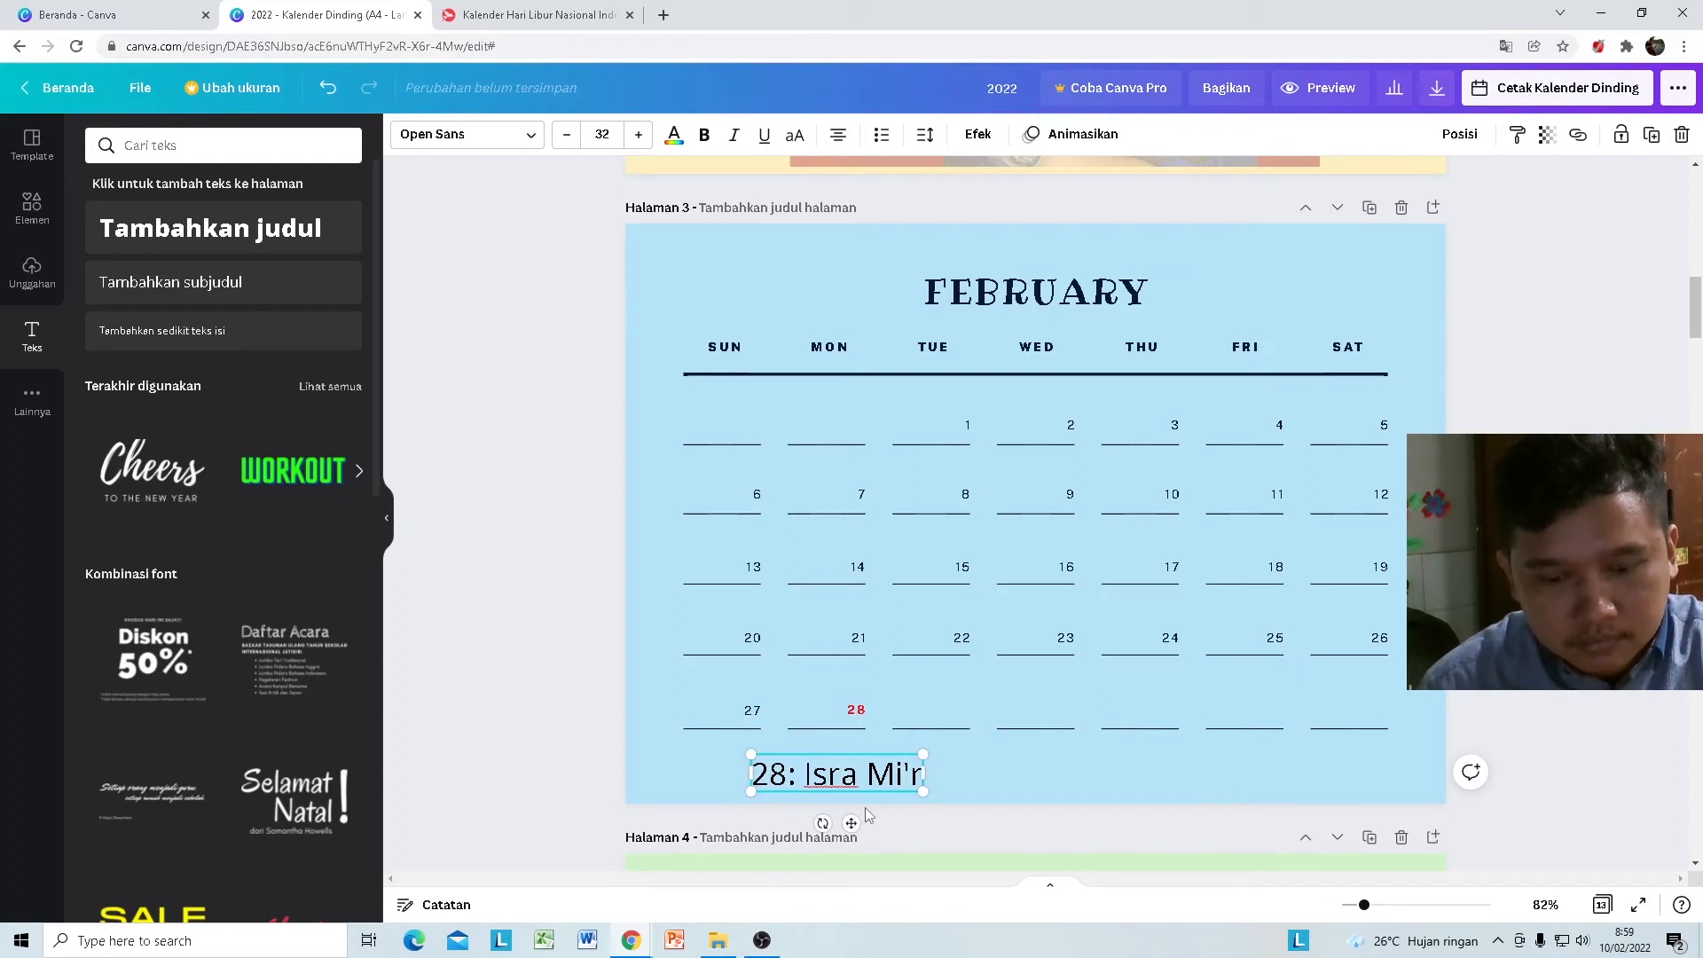
type("aj")
Step: Reduce the "28: Isra Mi'raj" caption to font size 19 and move it below the SUN column of the February grid
key("ctrl+a")
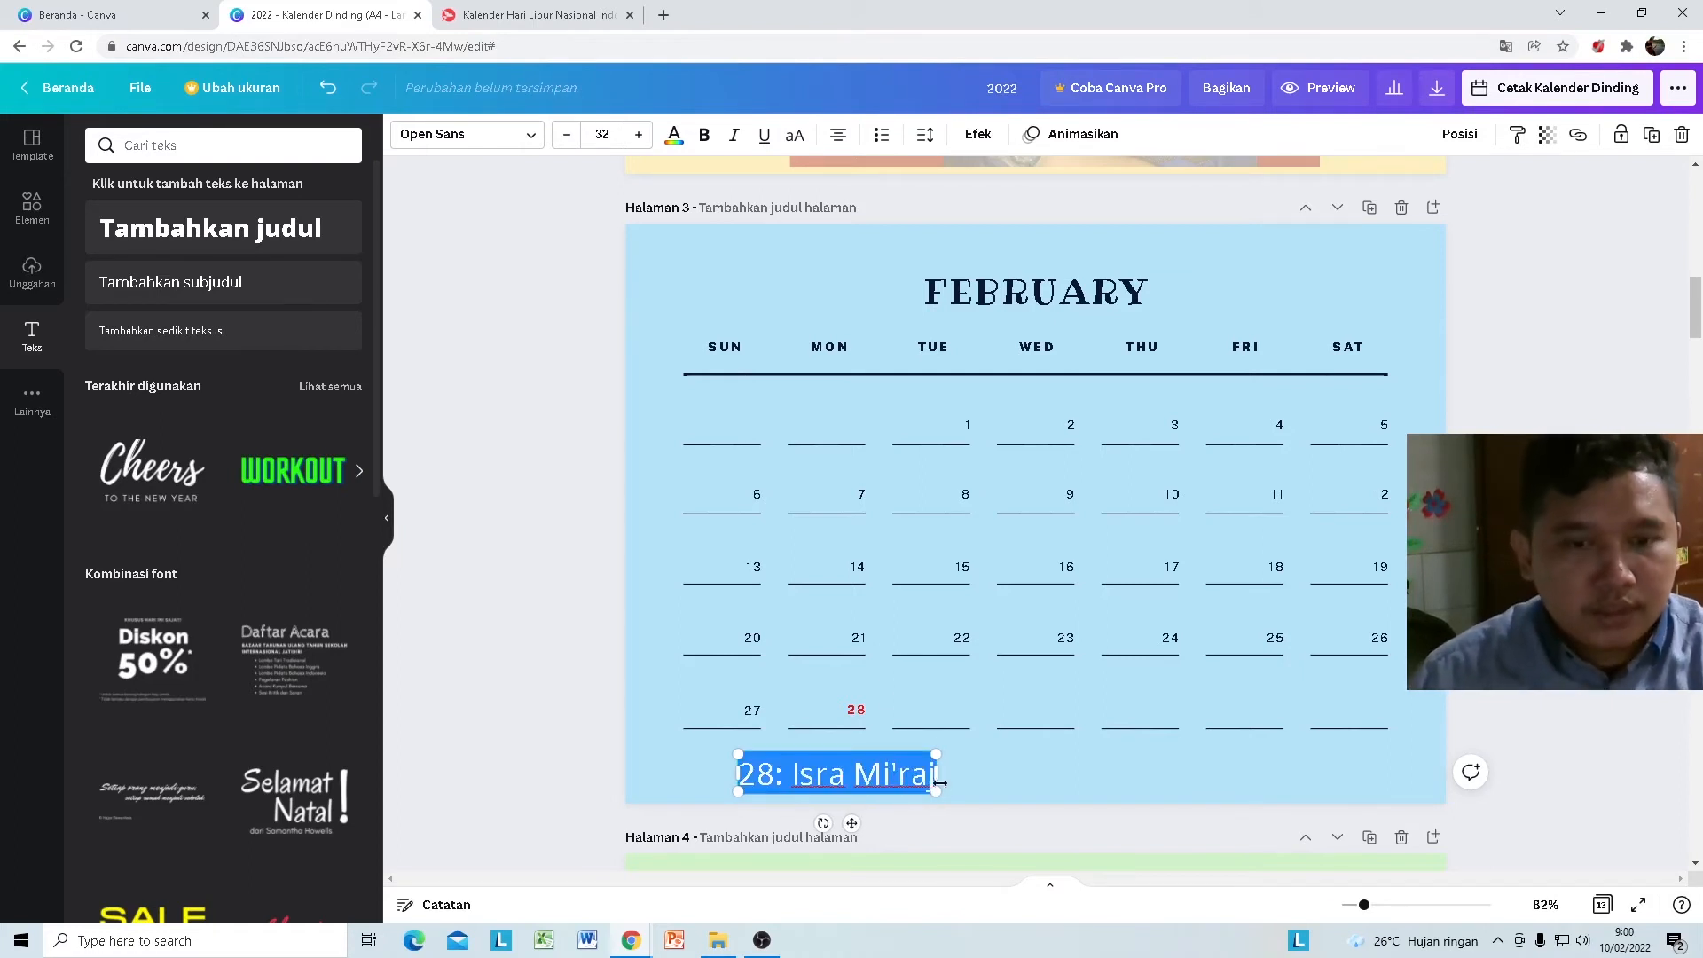
left_click(566, 135)
left_click(566, 135)
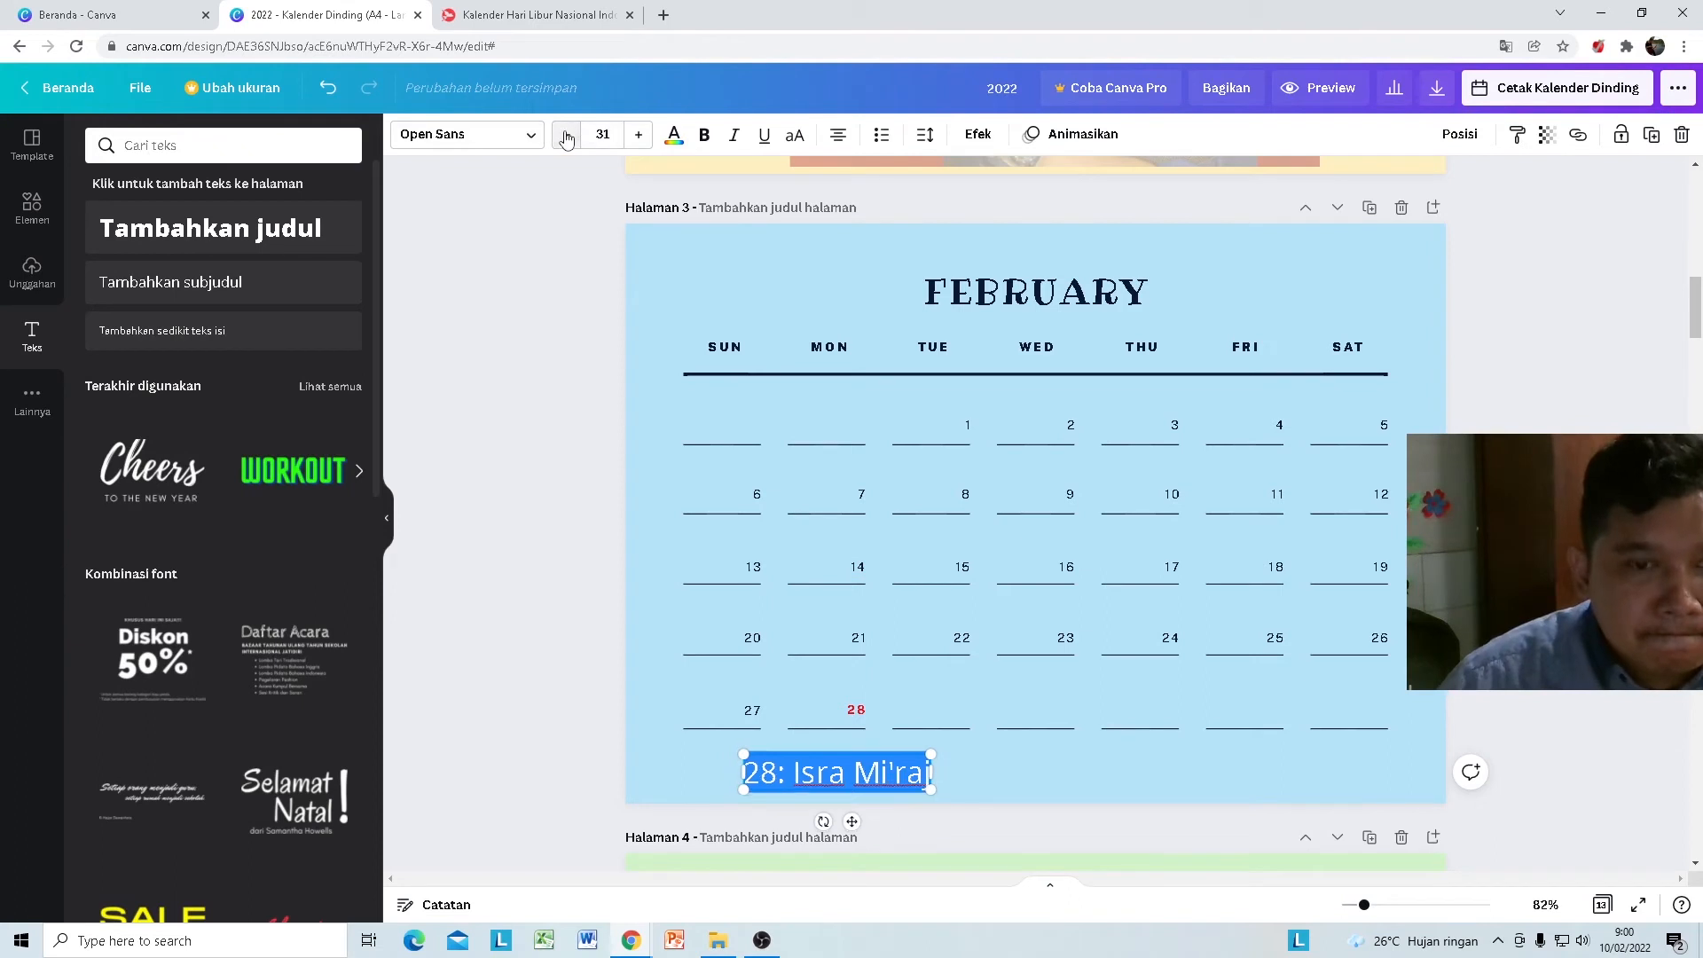
left_click(566, 134)
left_click(566, 135)
left_click(566, 135)
left_click(566, 135)
left_click(566, 135)
left_click(565, 135)
left_click(566, 135)
left_click(566, 134)
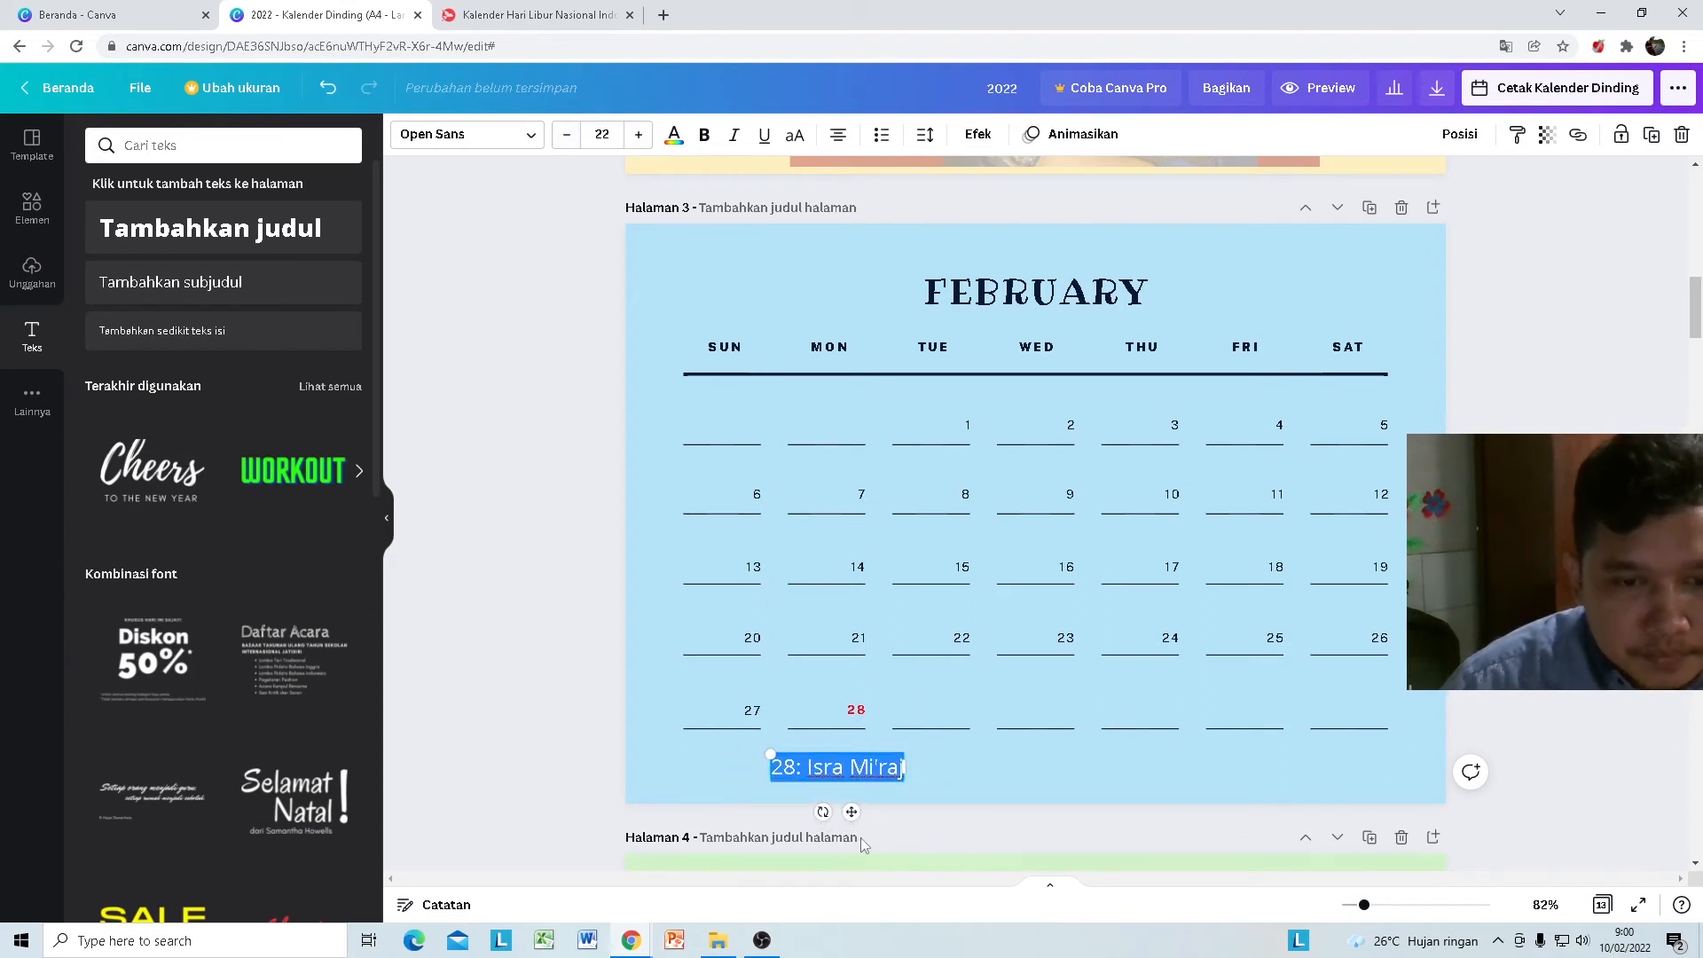
left_click(566, 134)
left_click(566, 135)
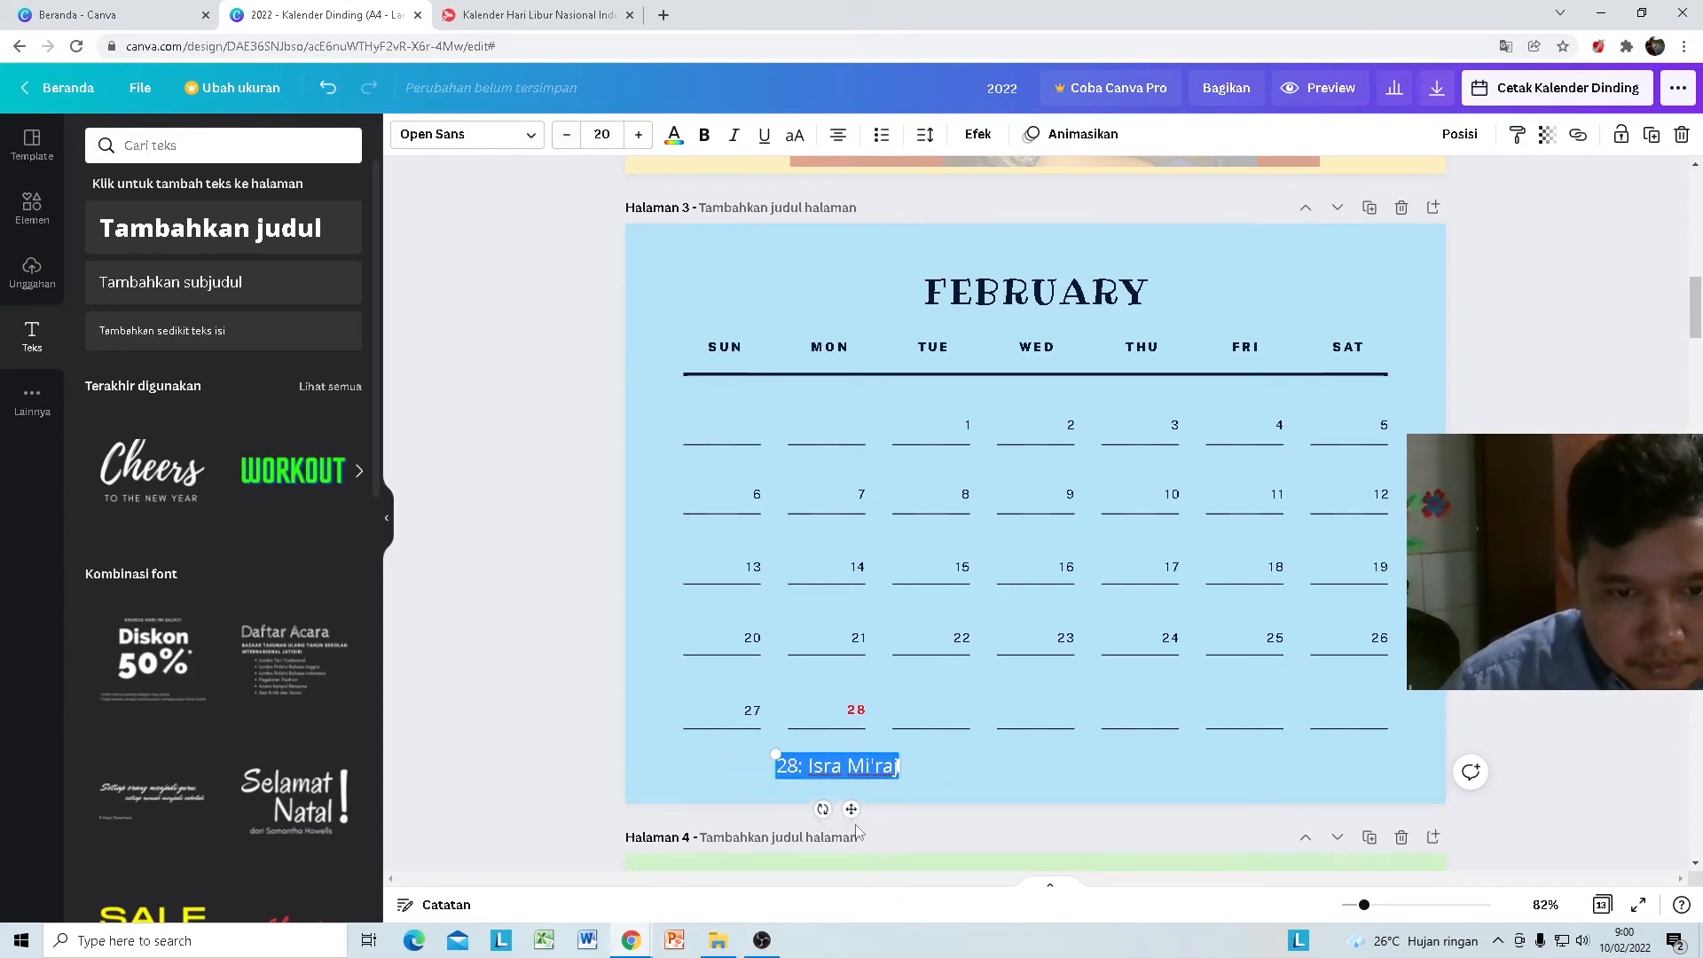
left_click_drag(847, 809, 745, 817)
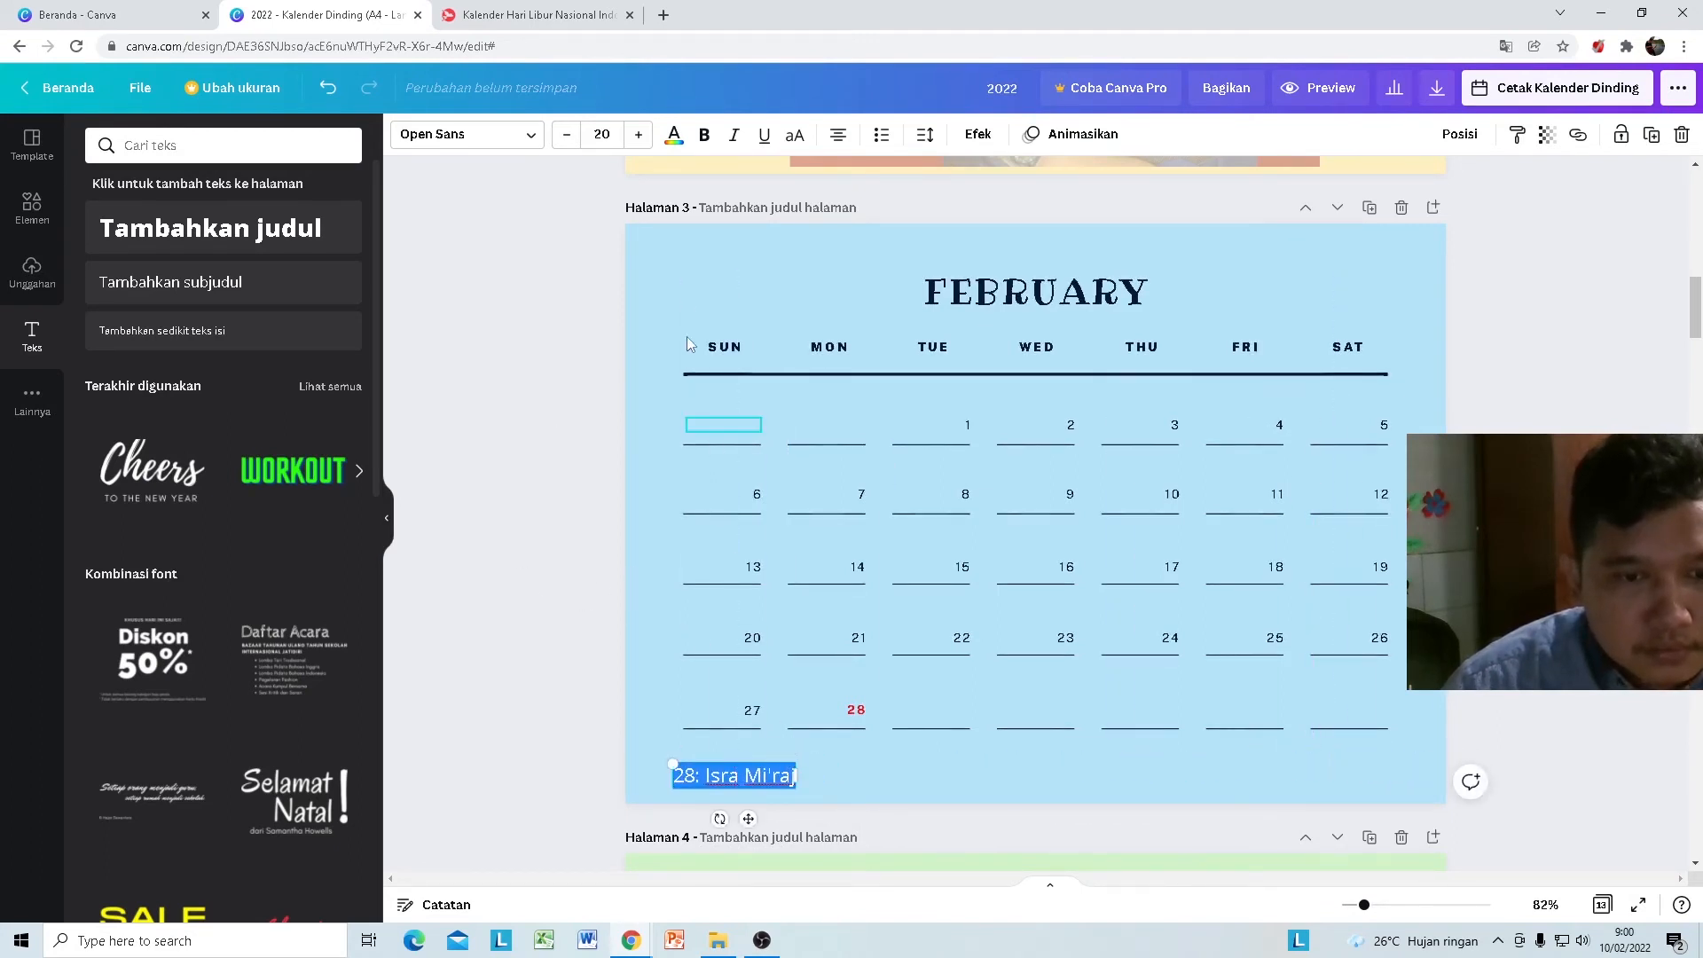
left_click(567, 135)
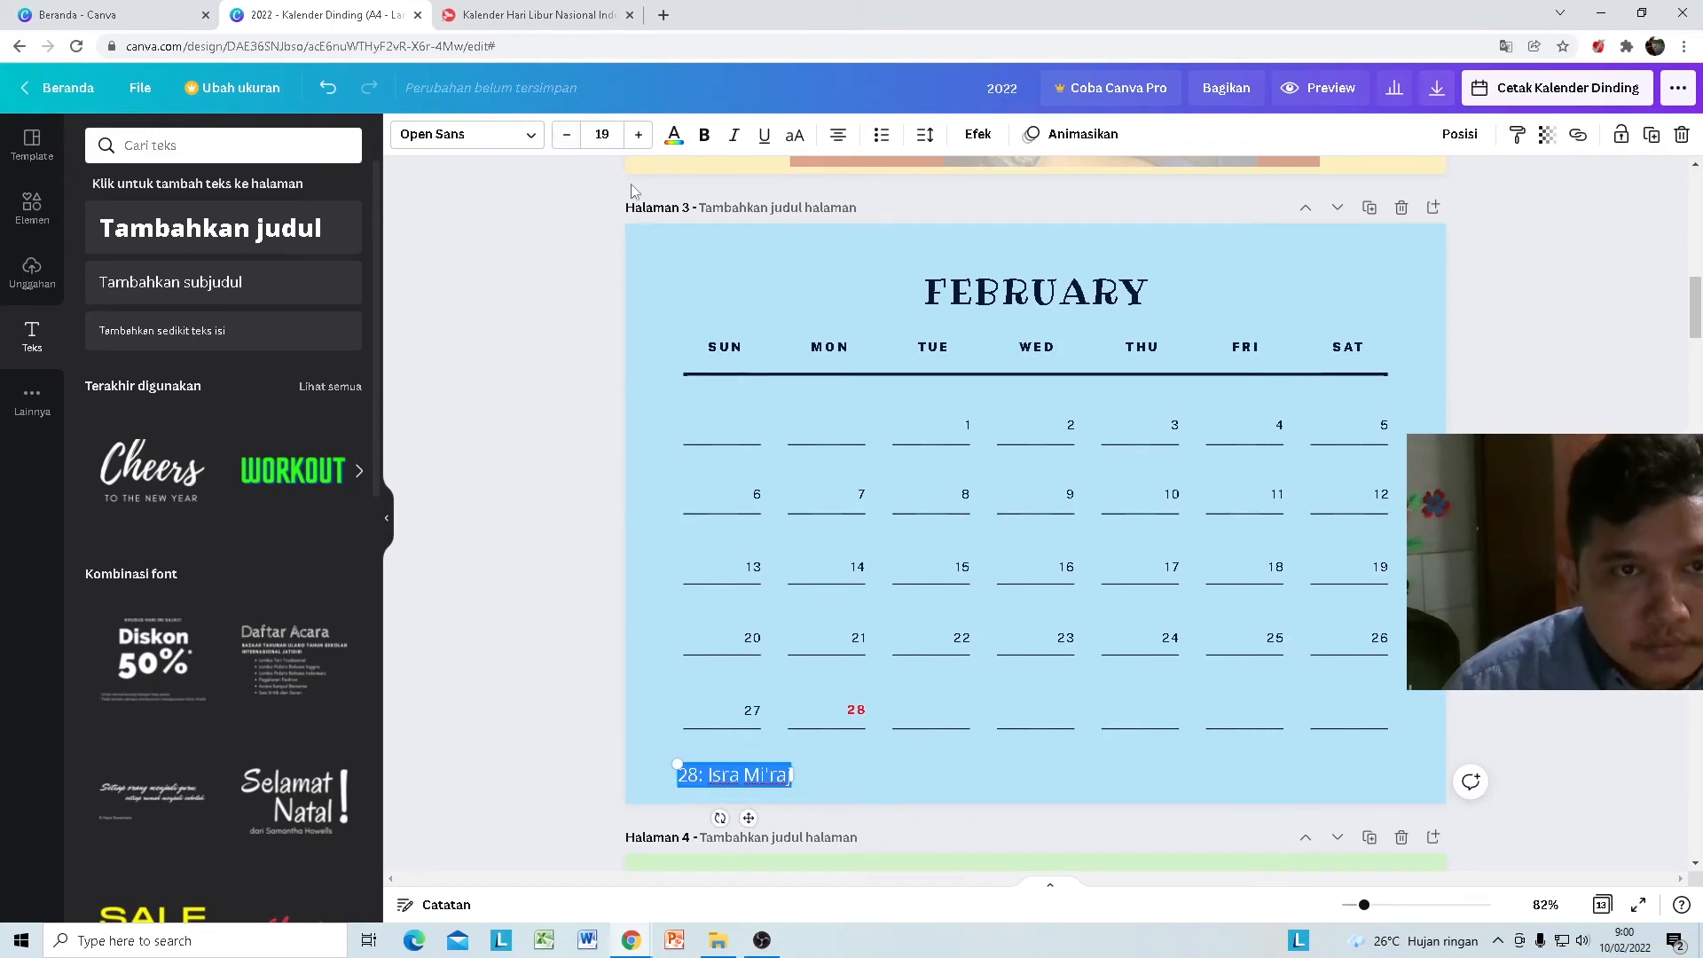
Step: Colour the "28: Isra Mi'raj" caption red
left_click(674, 137)
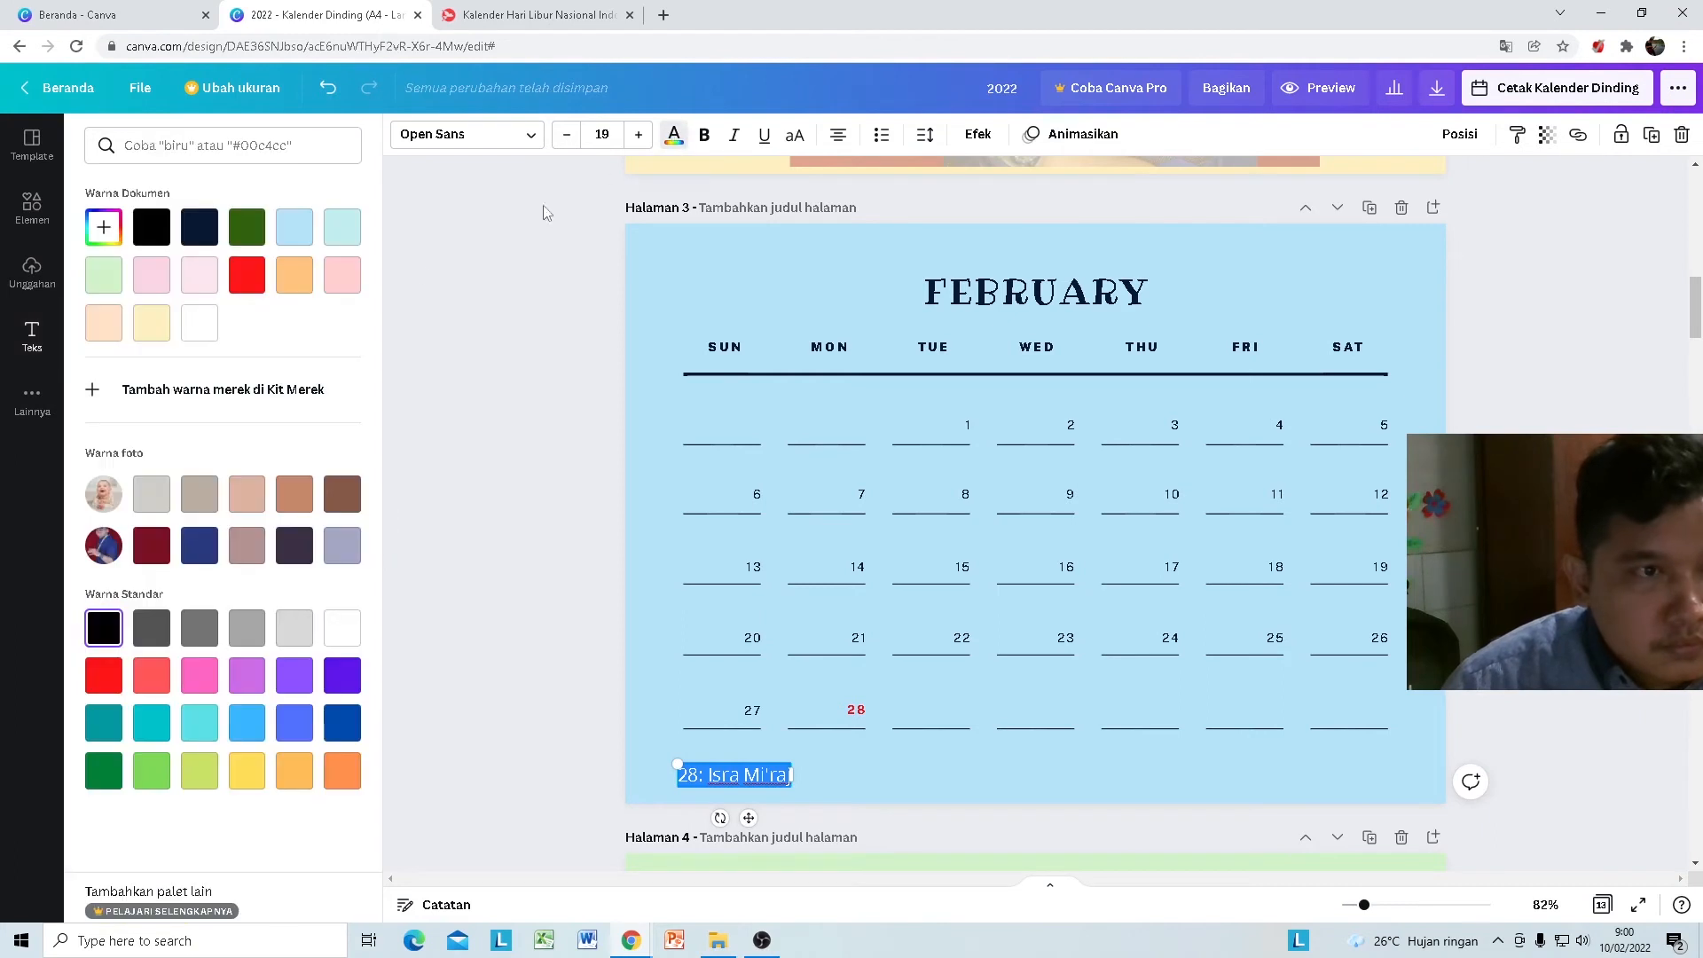
left_click(104, 675)
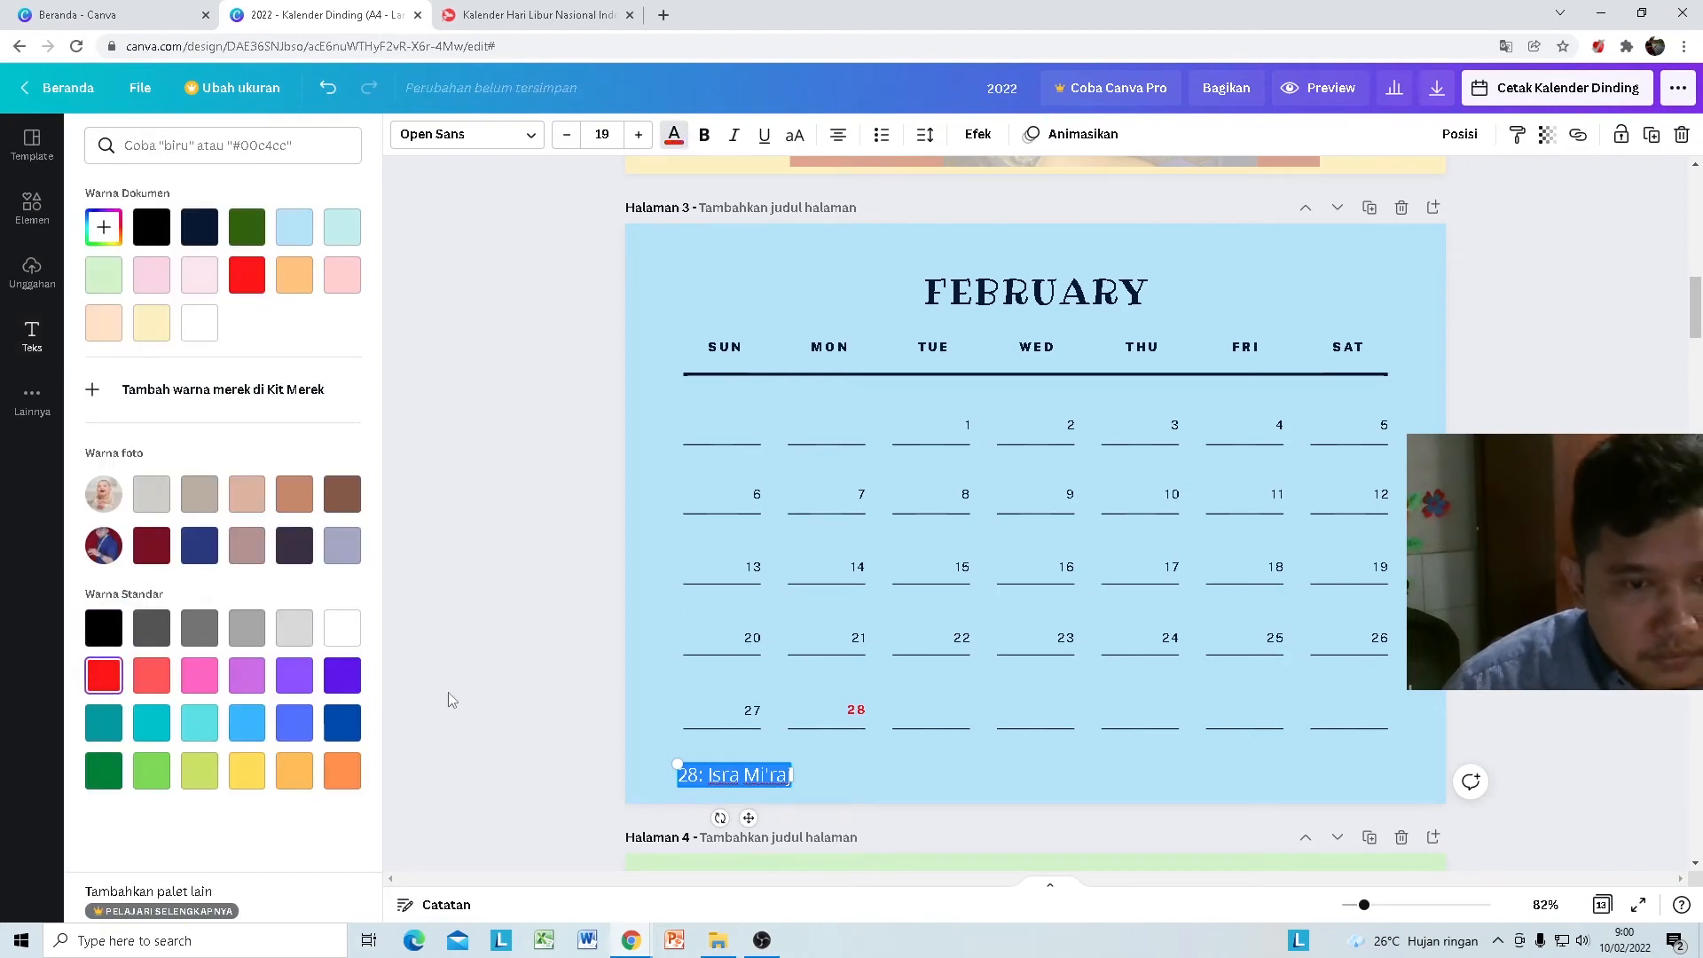
left_click(495, 648)
left_click(1130, 785)
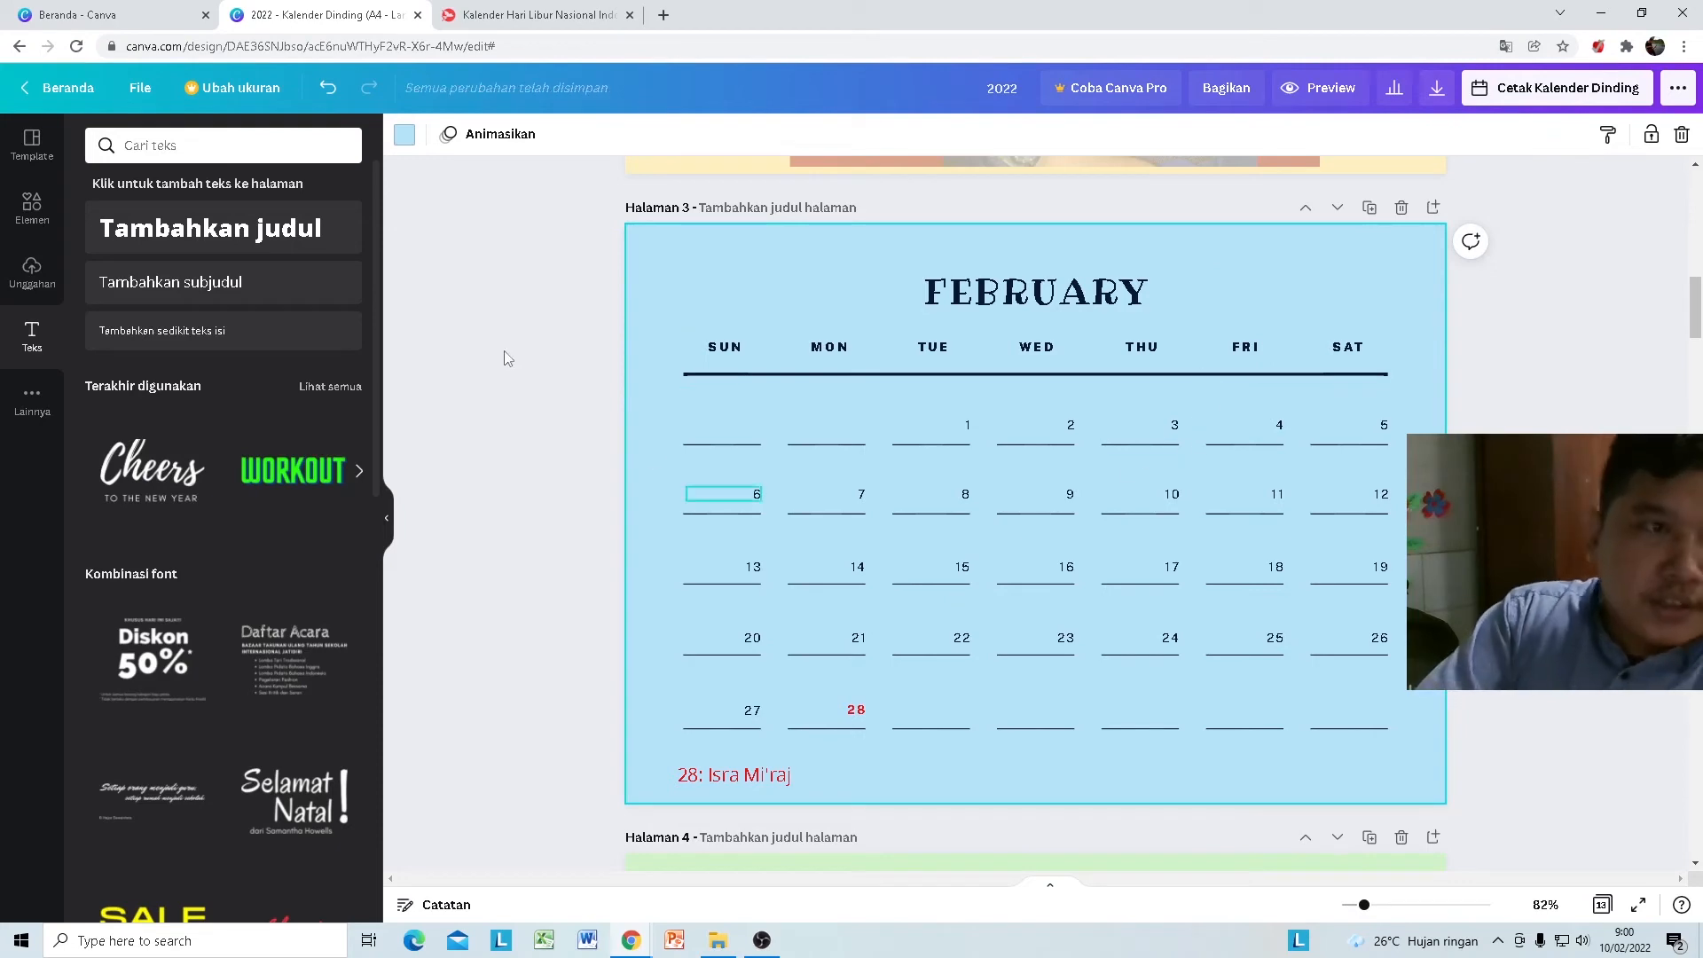
Step: Place the uploaded photo of the girl in a green shirt at a laptop behind the February dates
left_click(32, 265)
scroll(239, 497, "down", 3)
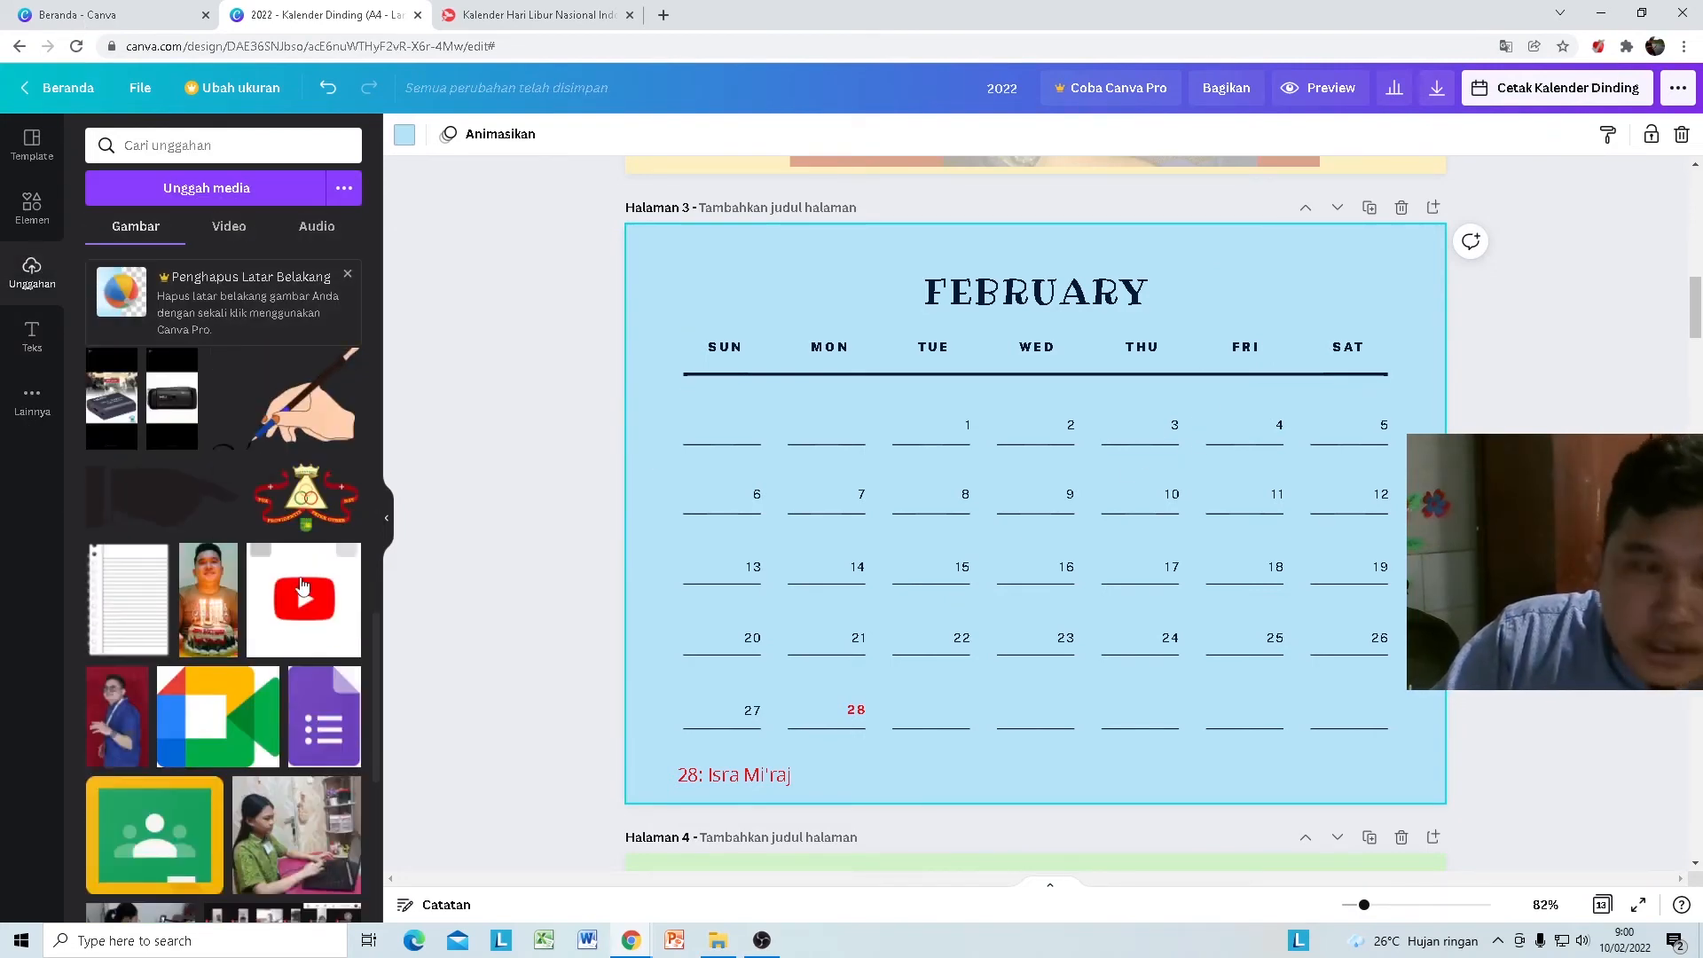
scroll(282, 600, "down", 6)
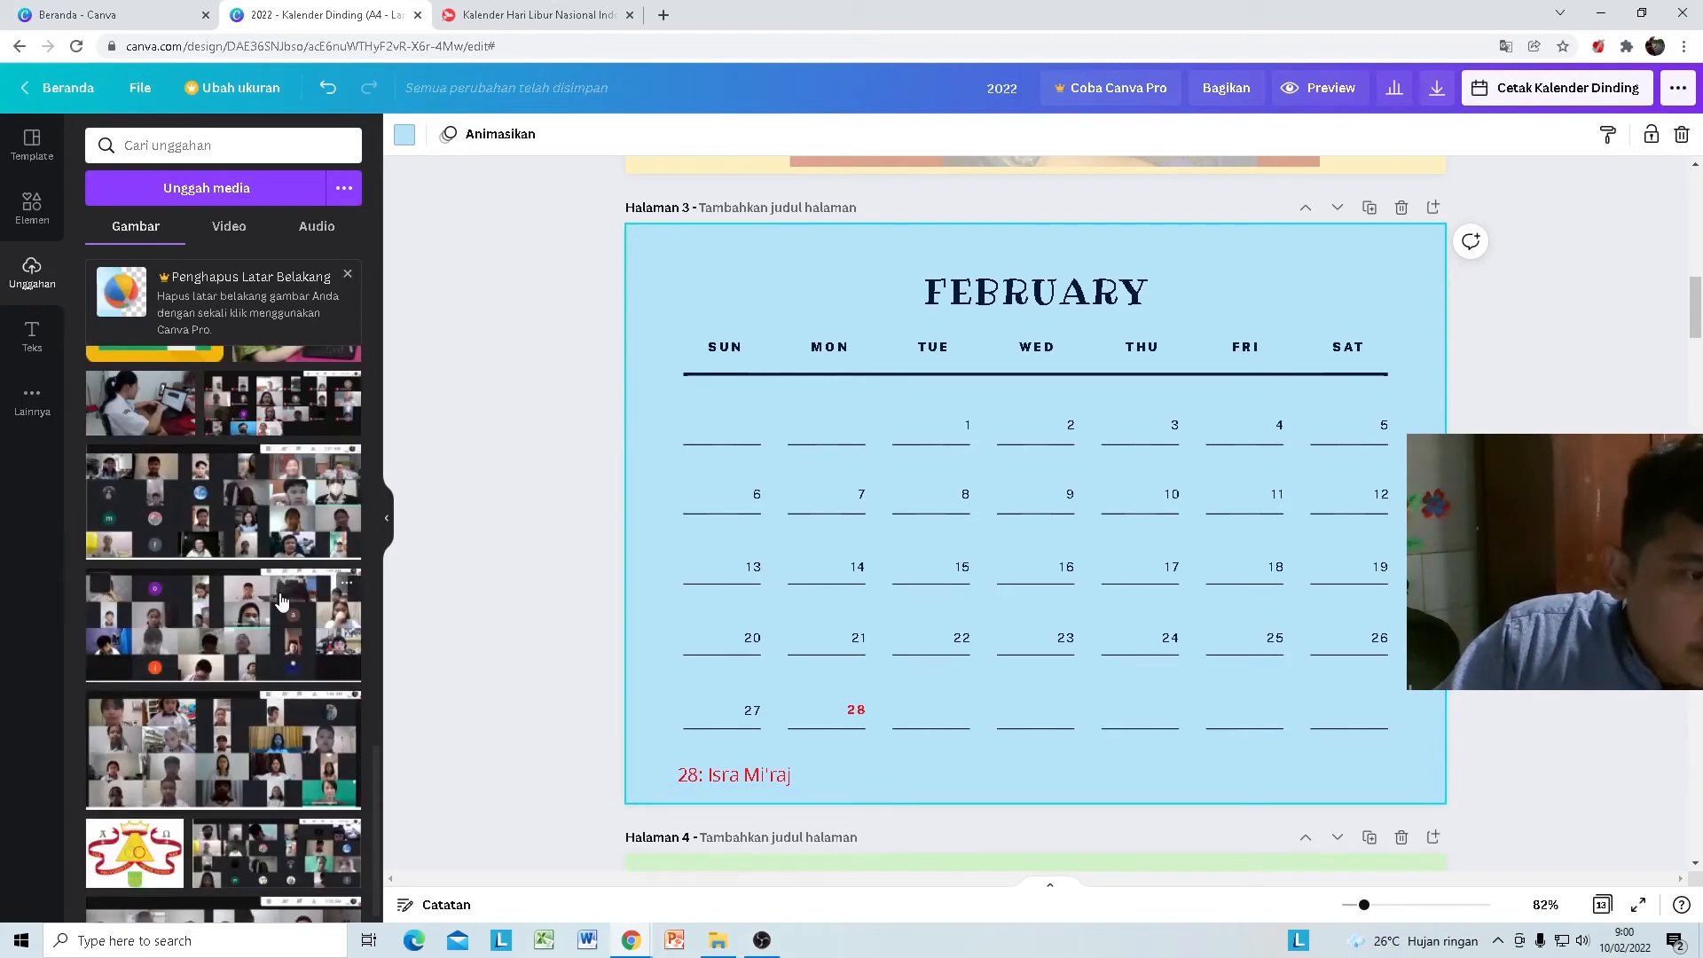
scroll(282, 601, "up", 4)
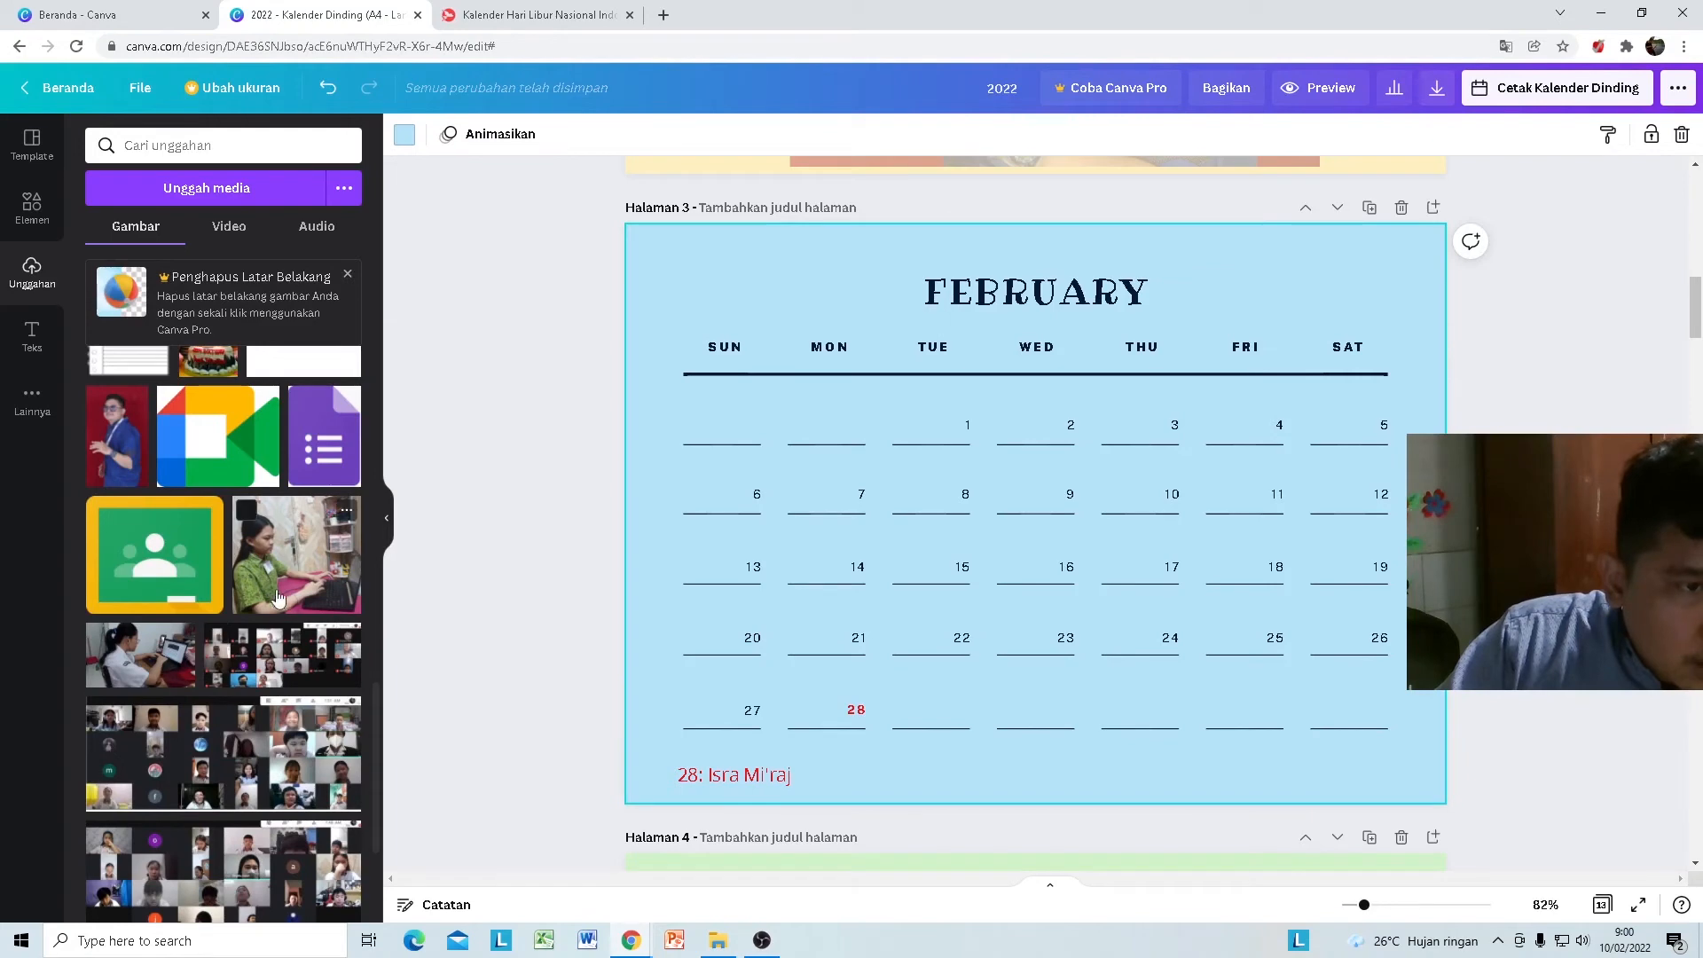
left_click_drag(284, 587, 880, 372)
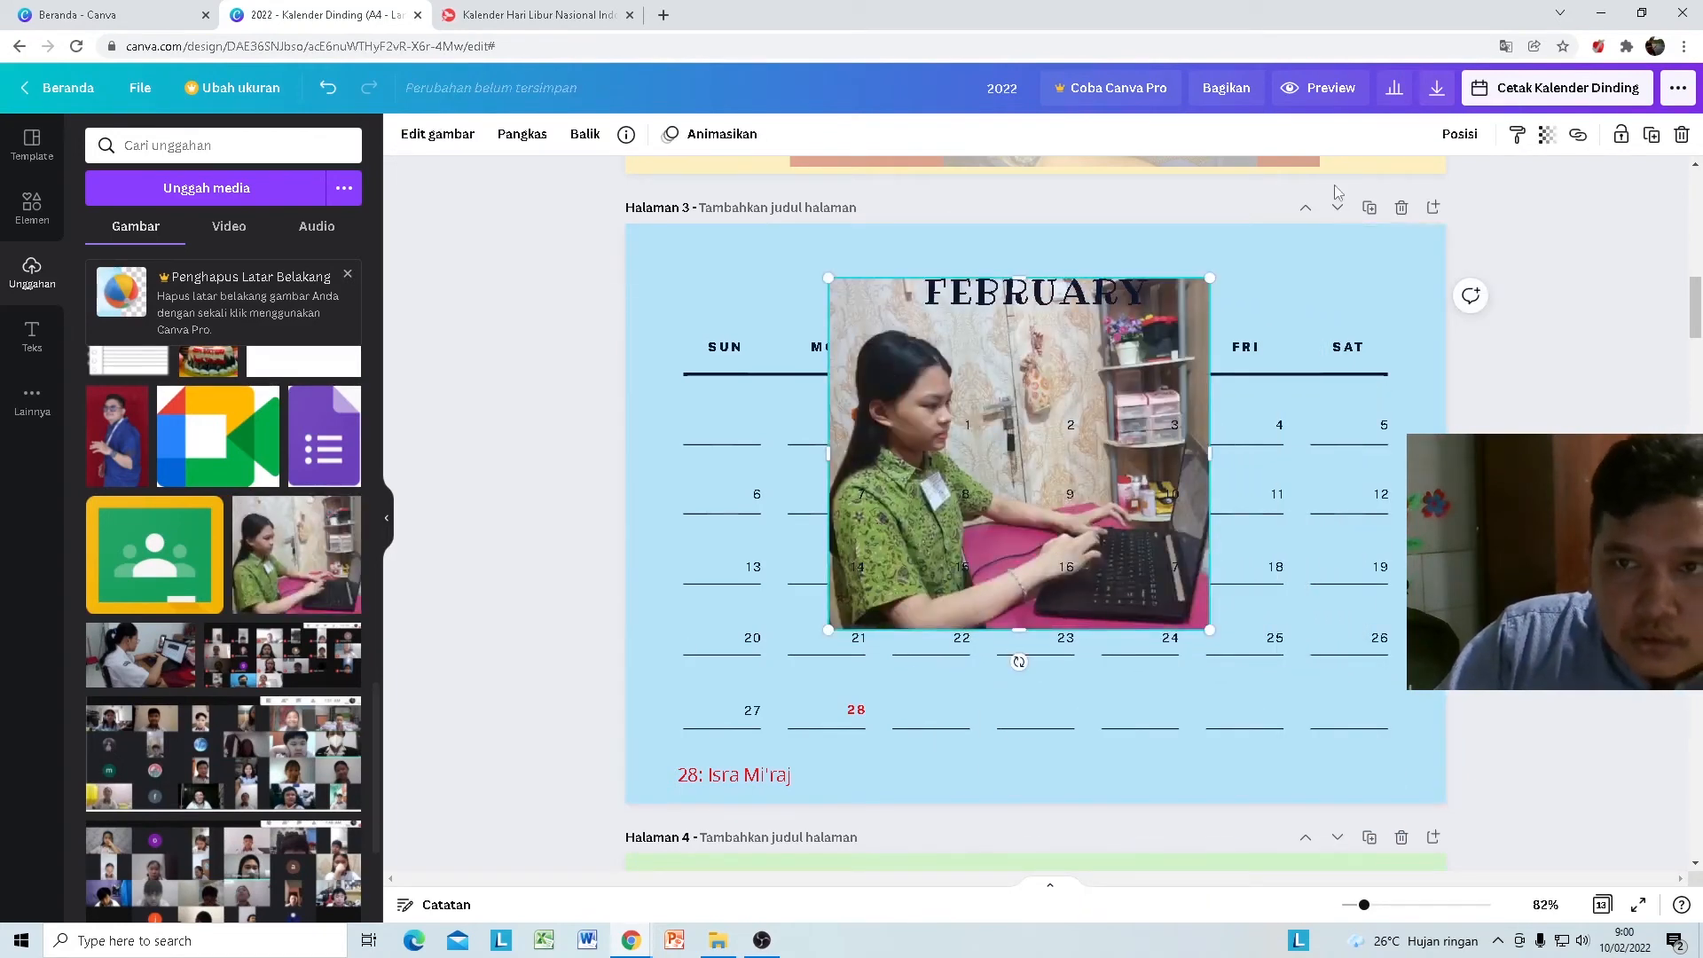
left_click(1480, 143)
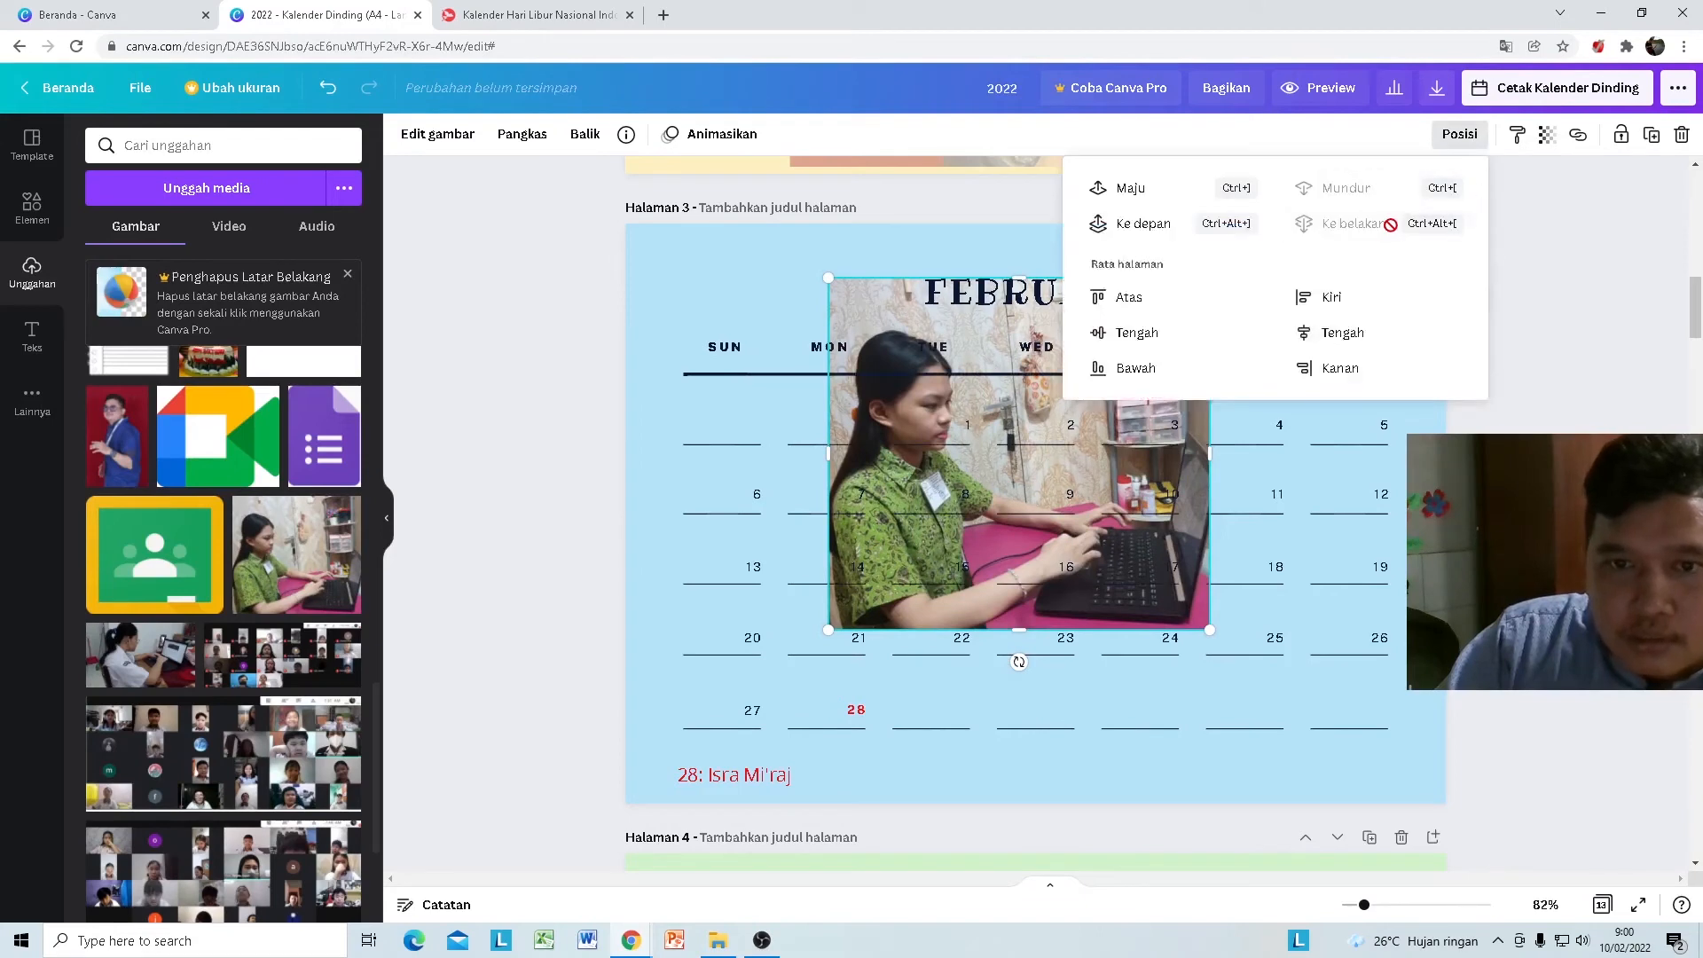
Step: Enlarge the February photo to cover most of the date grid and set its transparency to 30
left_click_drag(1207, 631, 1354, 763)
left_click(1547, 133)
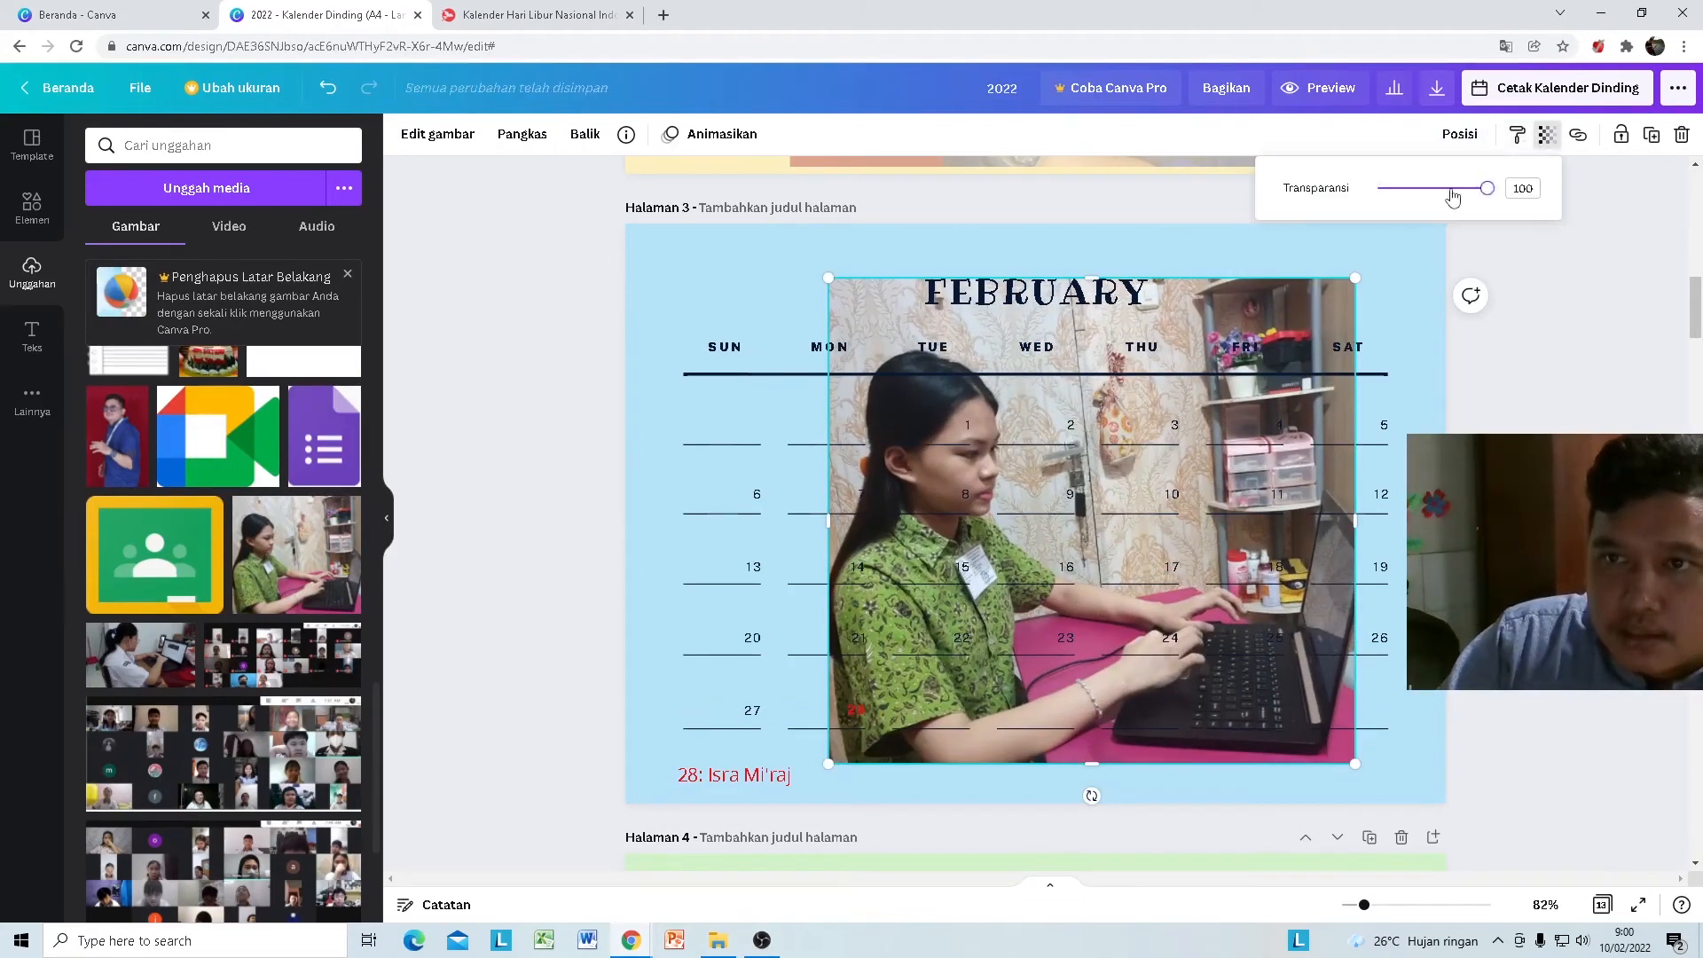
left_click_drag(1480, 189, 1413, 203)
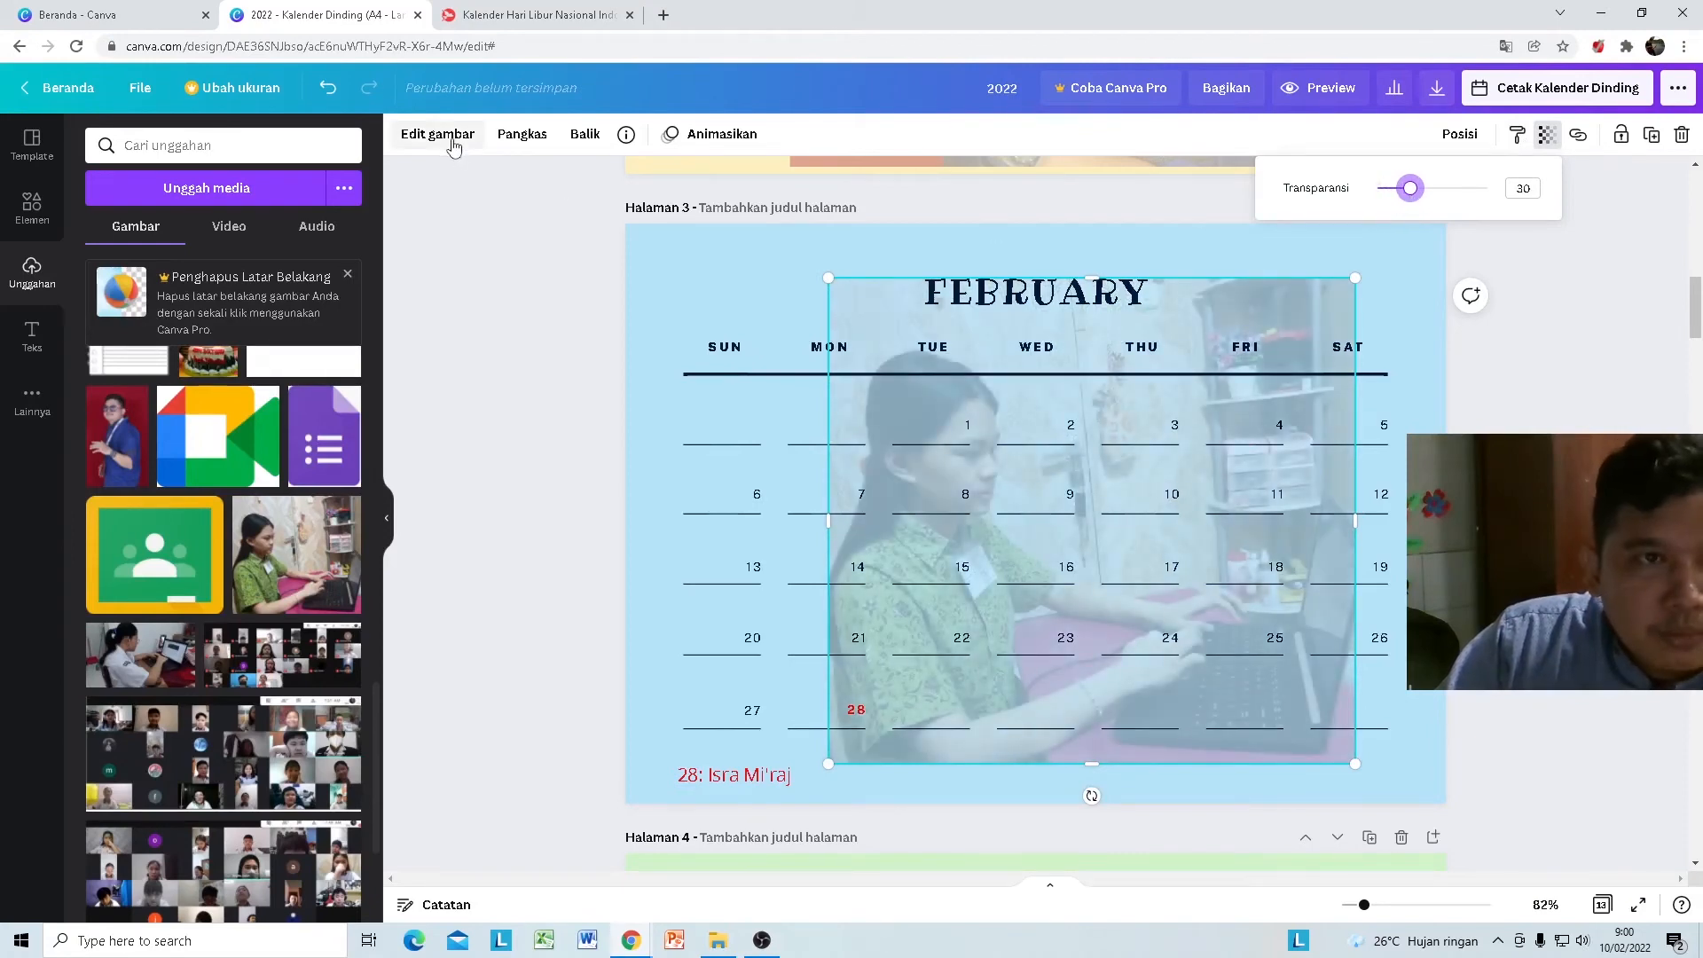
Step: Give the February photo the Crosshatch style of the Layar image effect
left_click(437, 134)
scroll(258, 612, "down", 7)
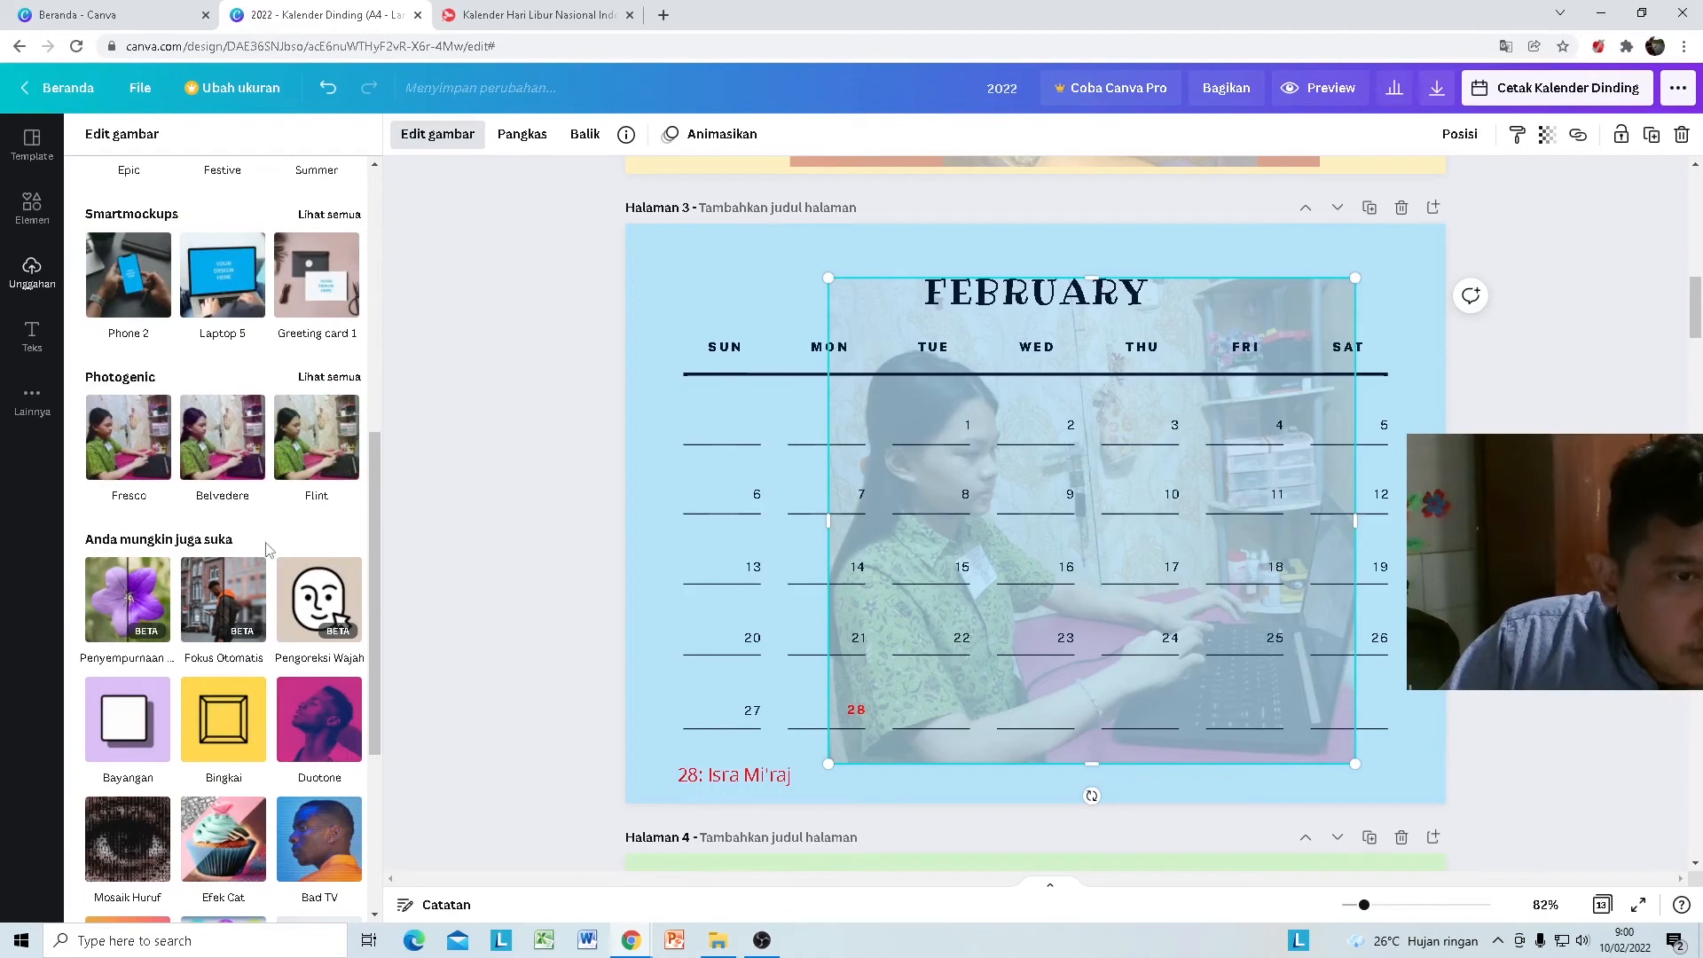
scroll(269, 550, "down", 4)
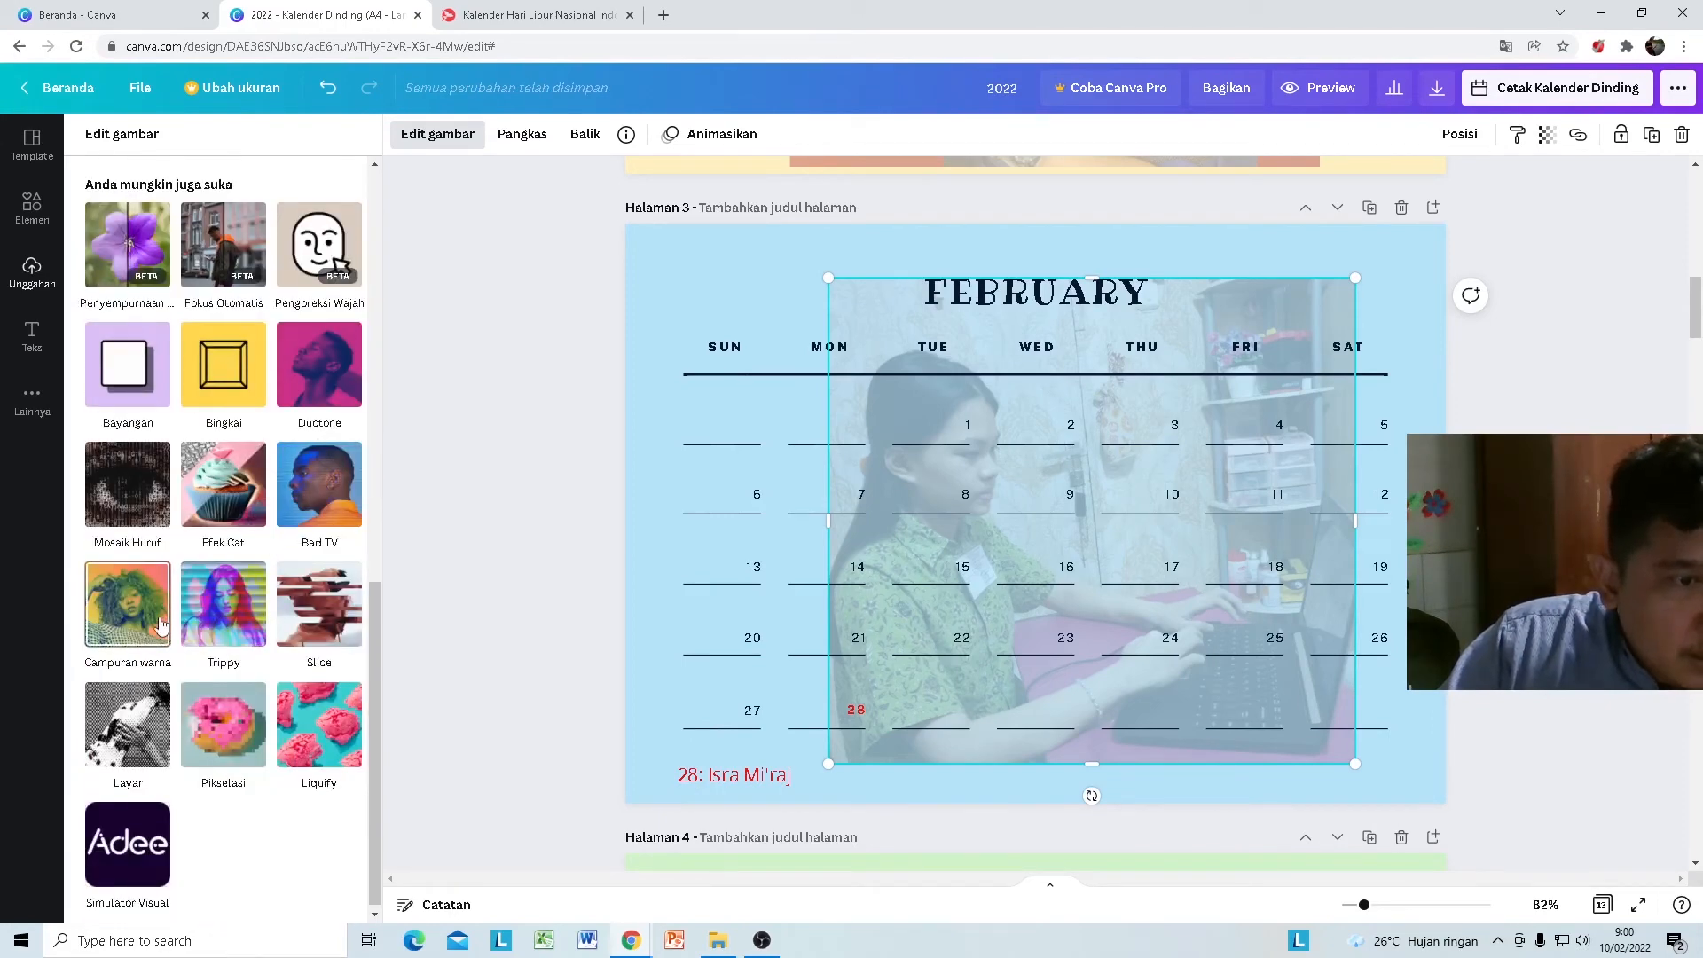
left_click(149, 724)
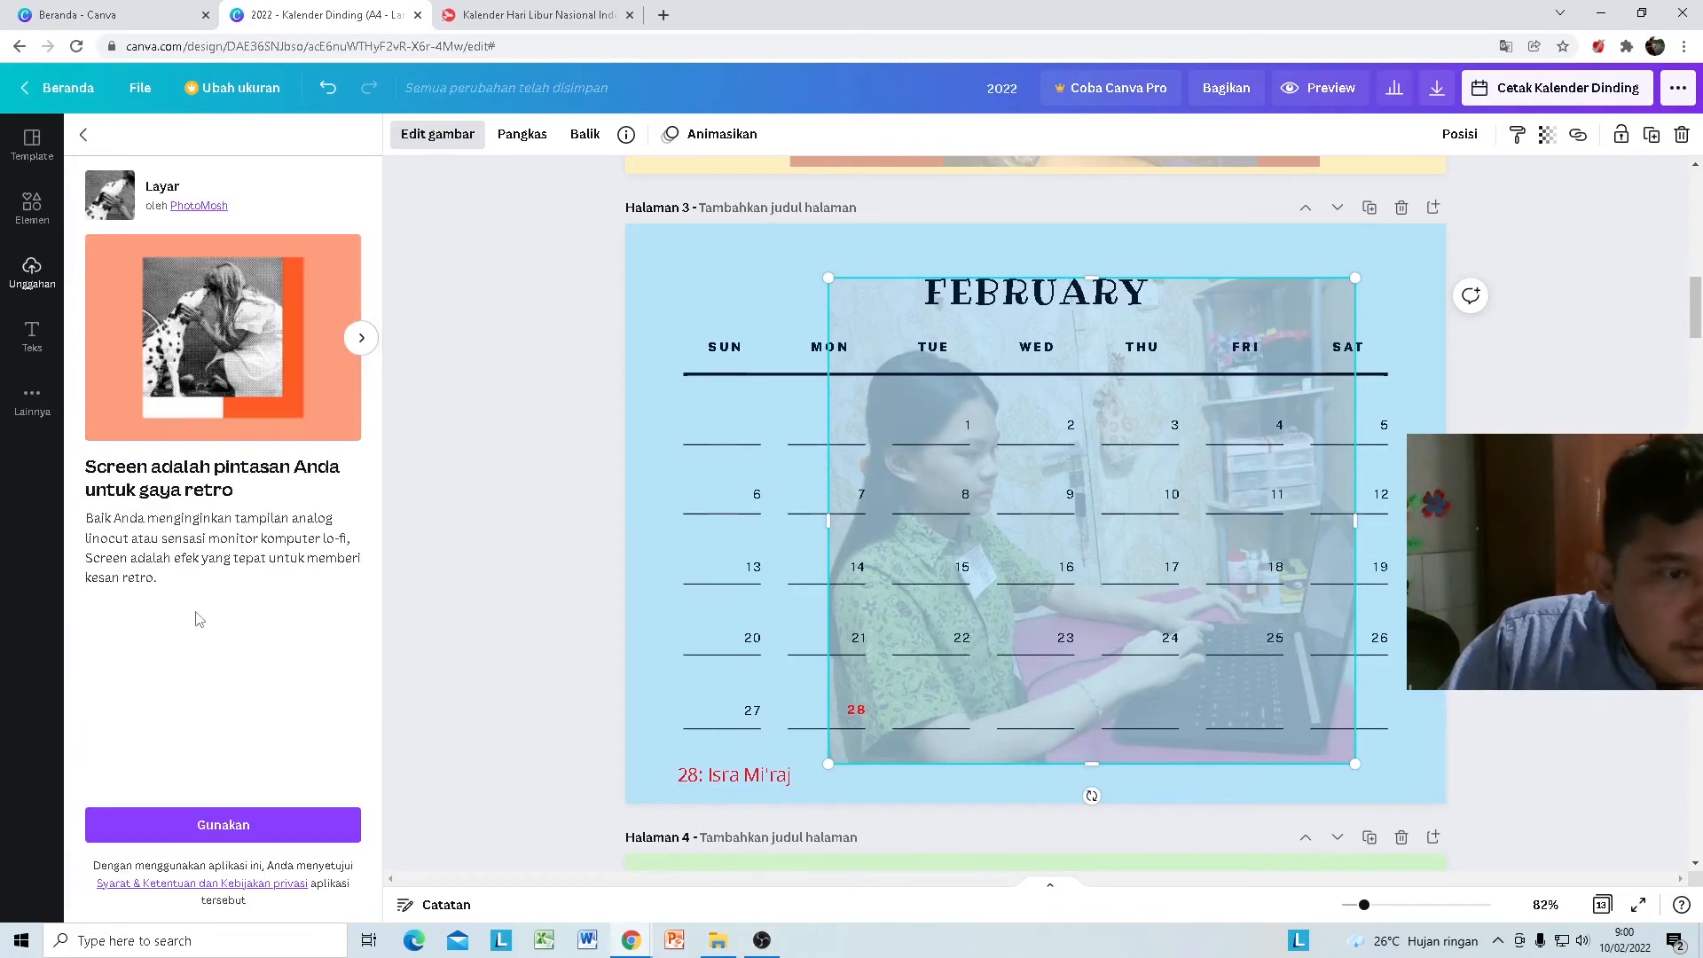
left_click(236, 825)
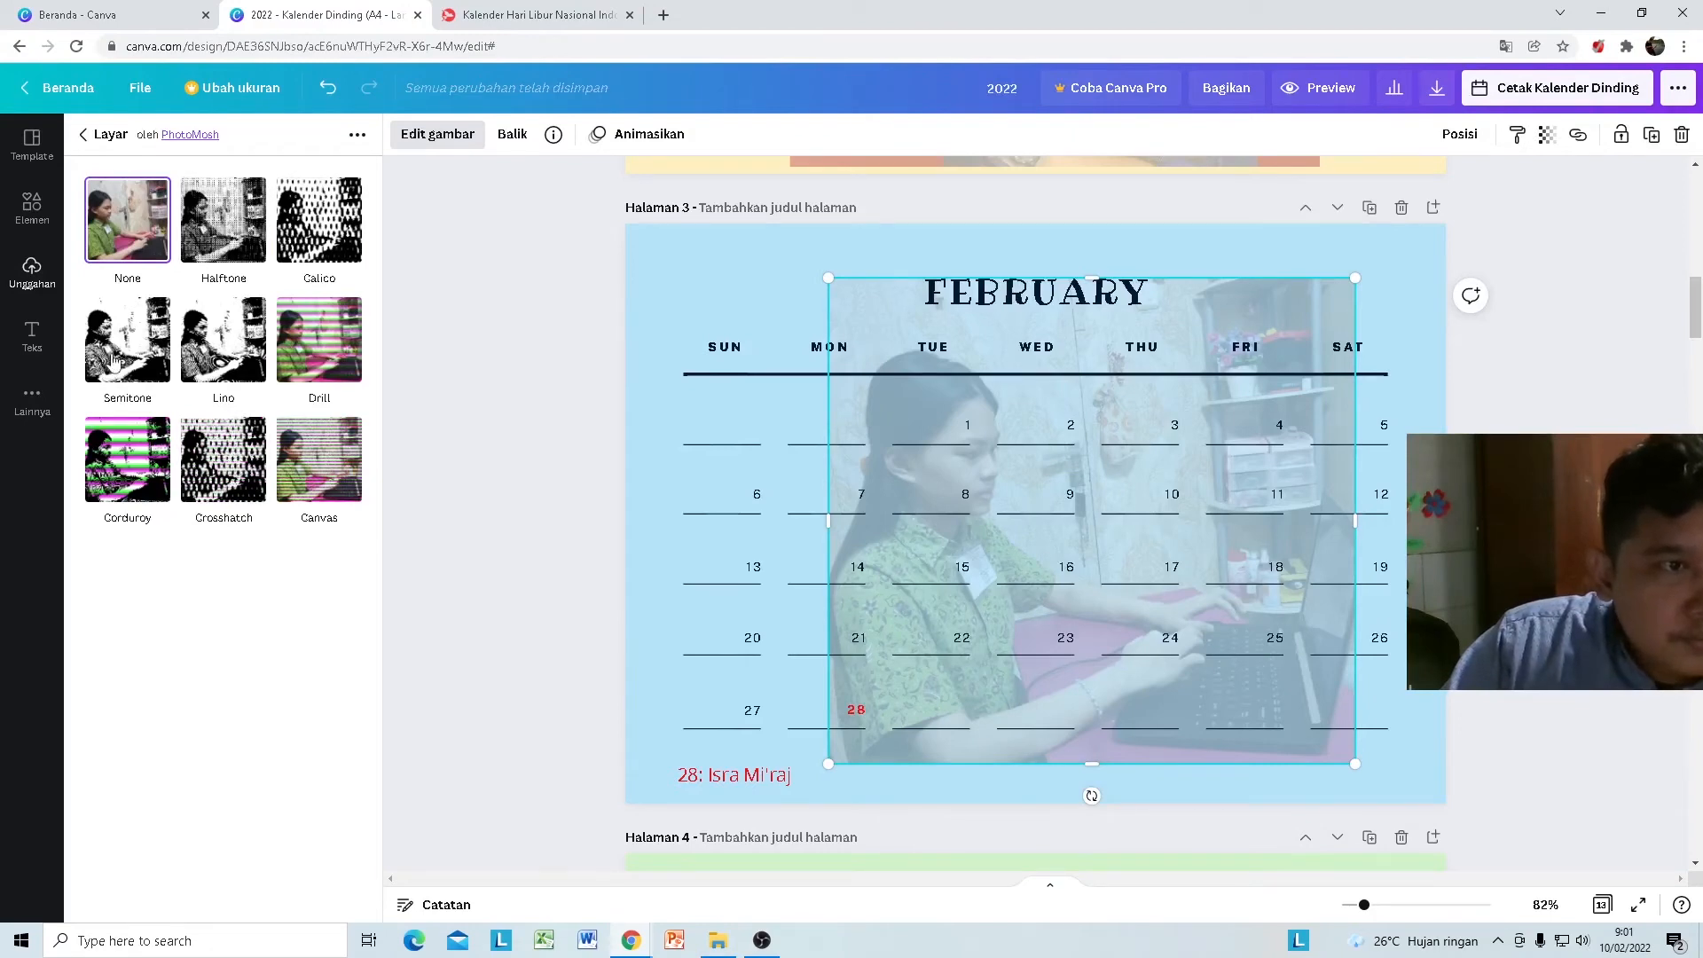
left_click(224, 460)
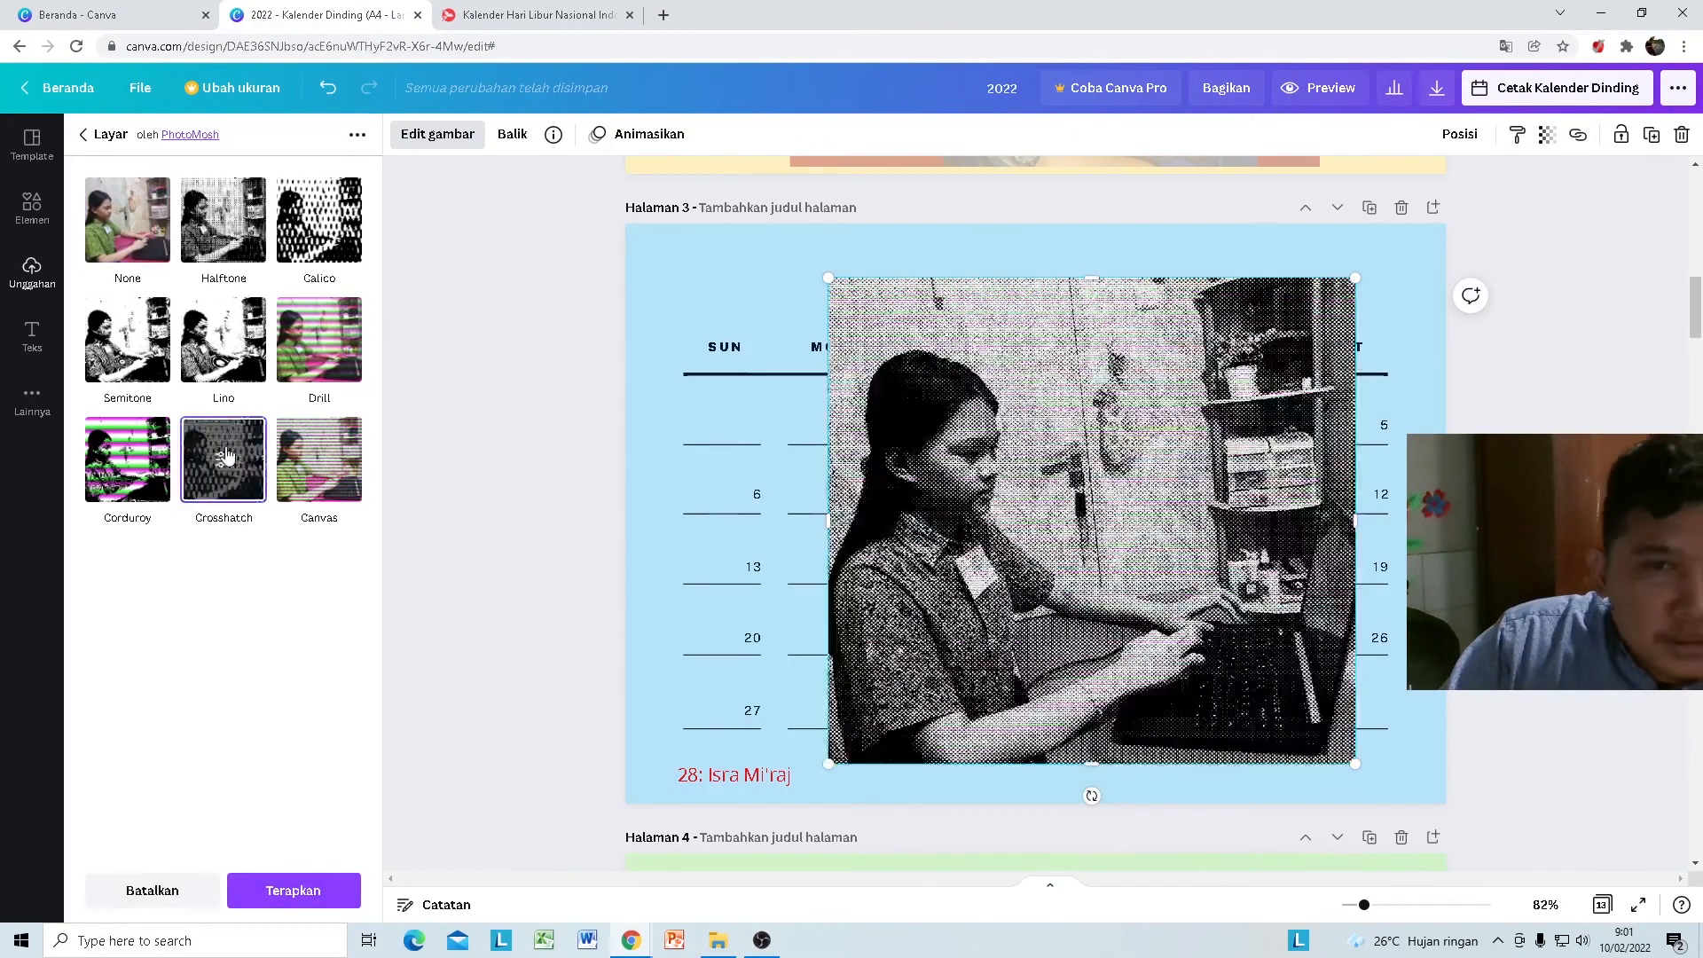
Step: Set the crosshatched February photo's transparency to 41 and select the weekday header row
left_click(1459, 134)
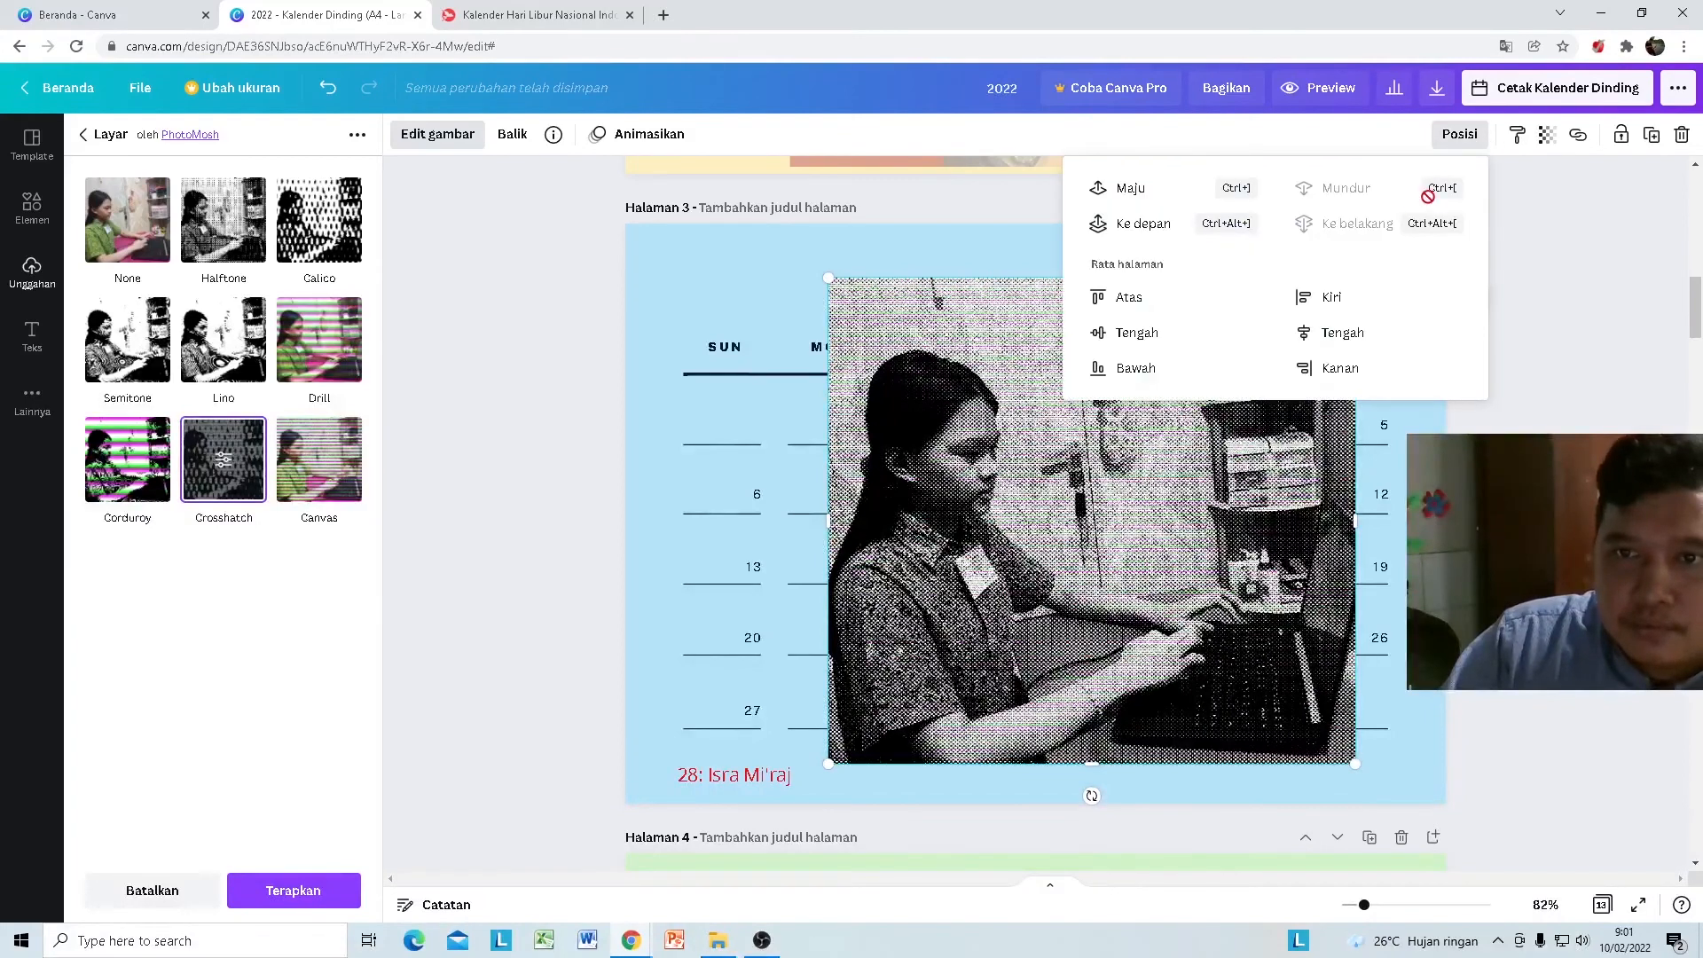
left_click(1552, 144)
left_click_drag(1411, 188, 1422, 189)
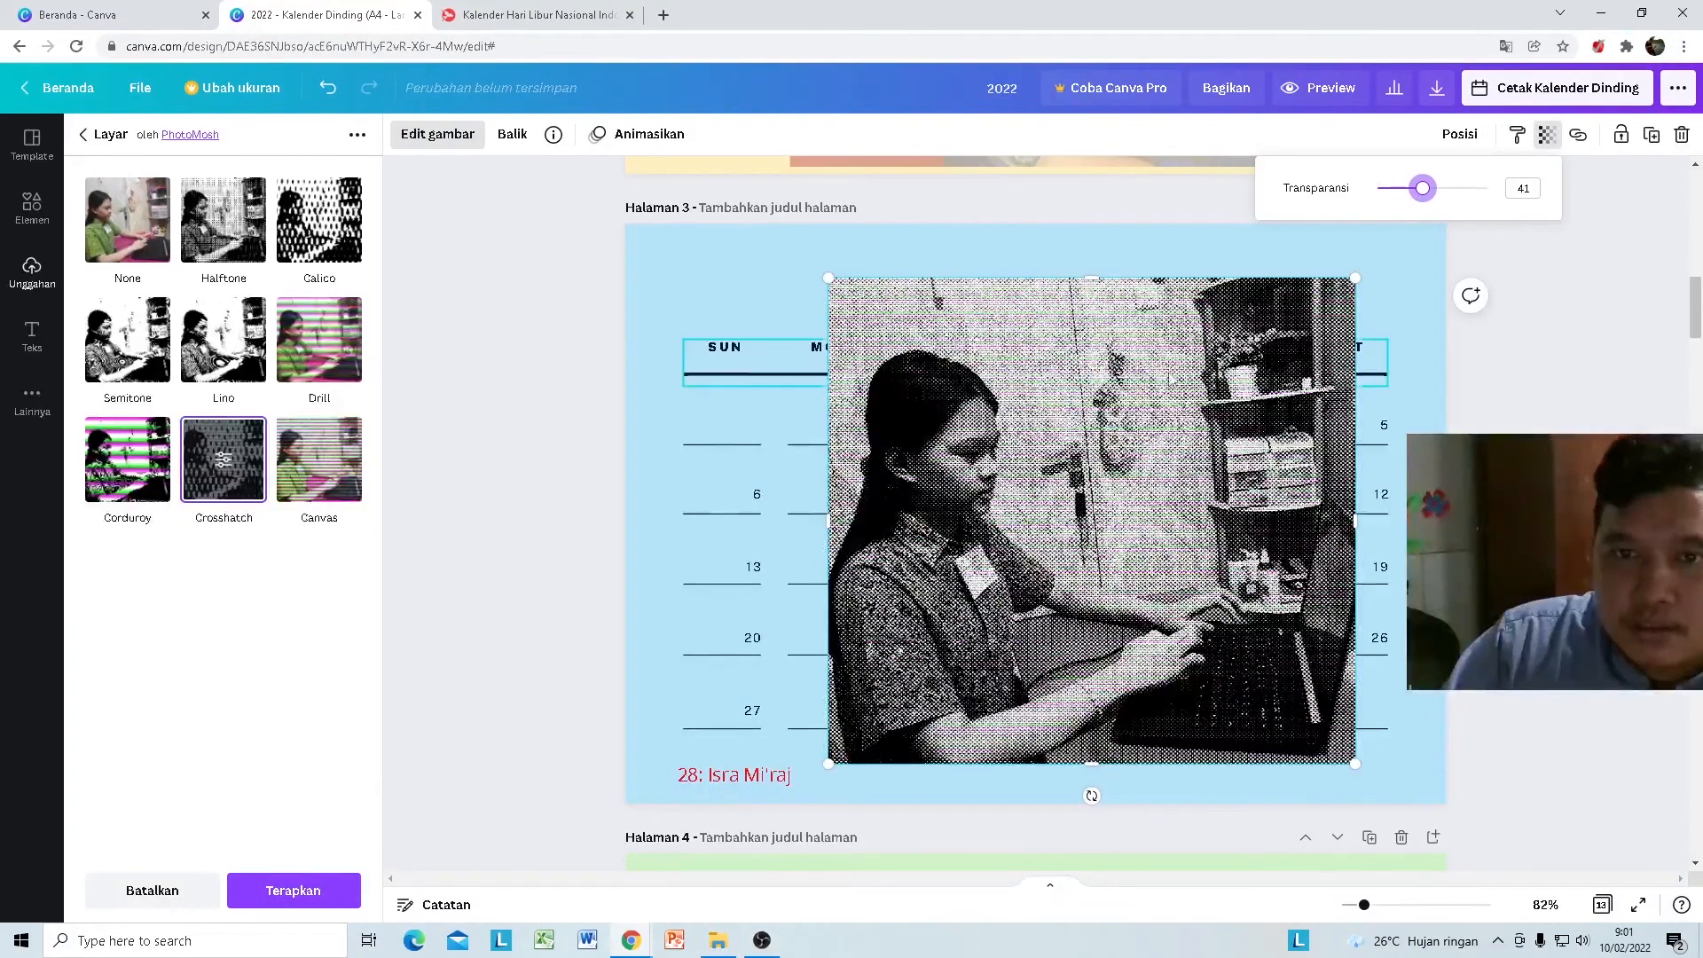
left_click(1159, 390)
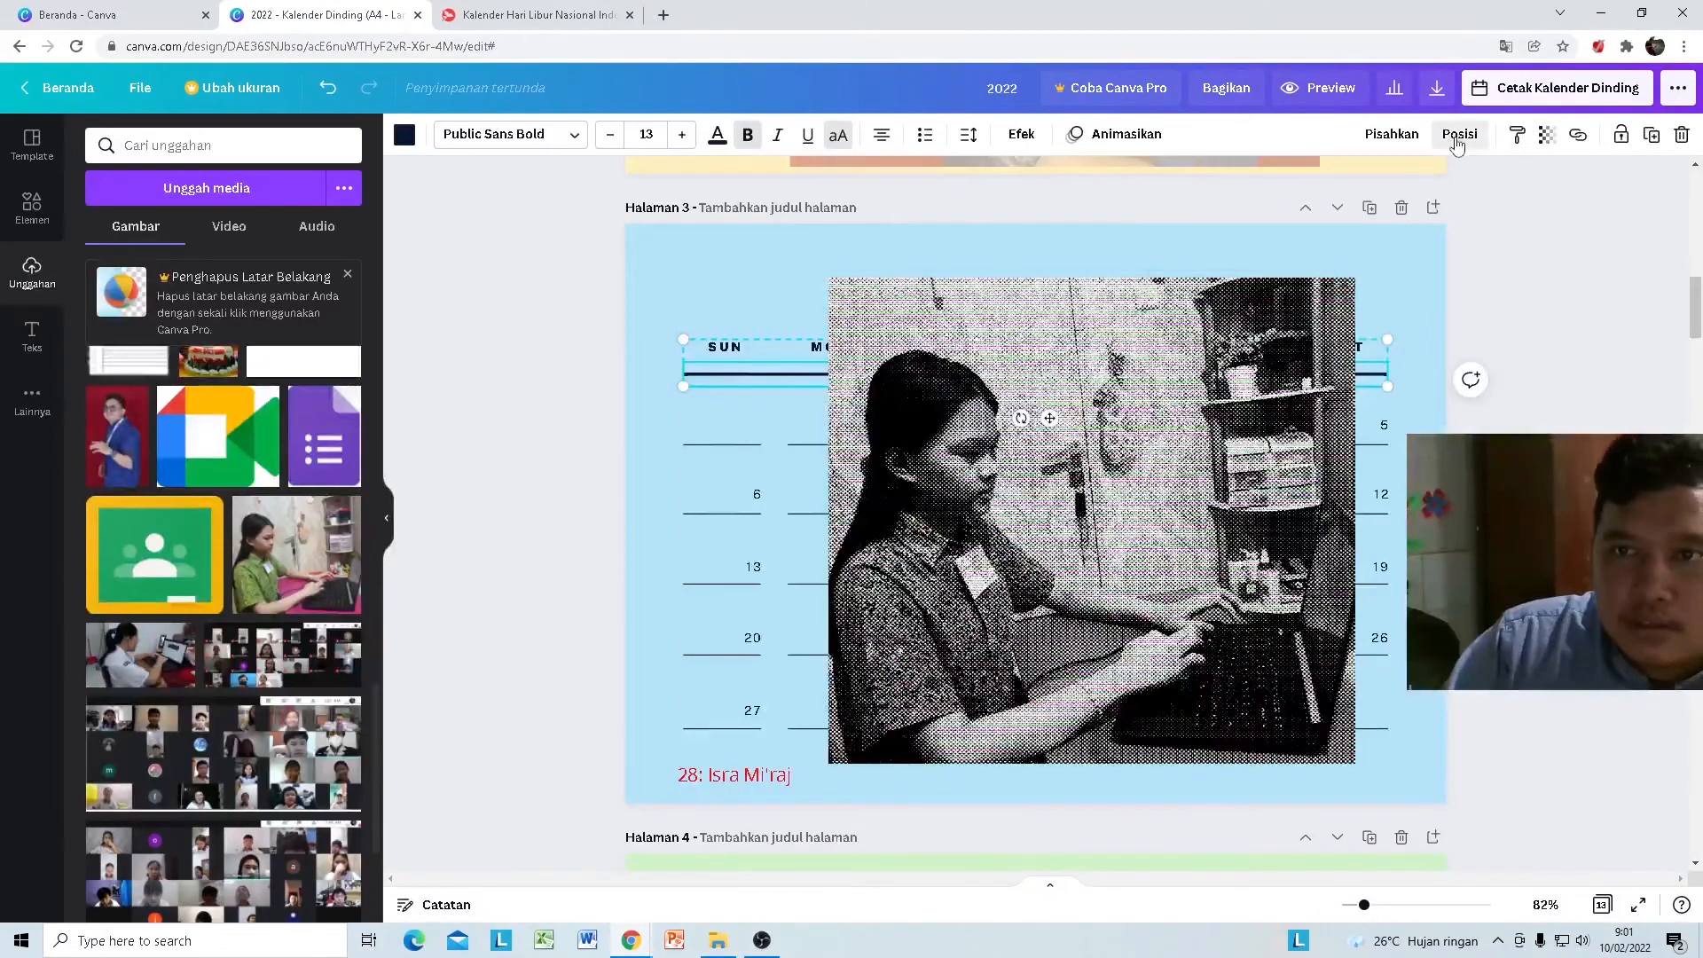
Step: Send the February weekday header row one layer backward and shift the crosshatched photo slightly down
left_click(1460, 134)
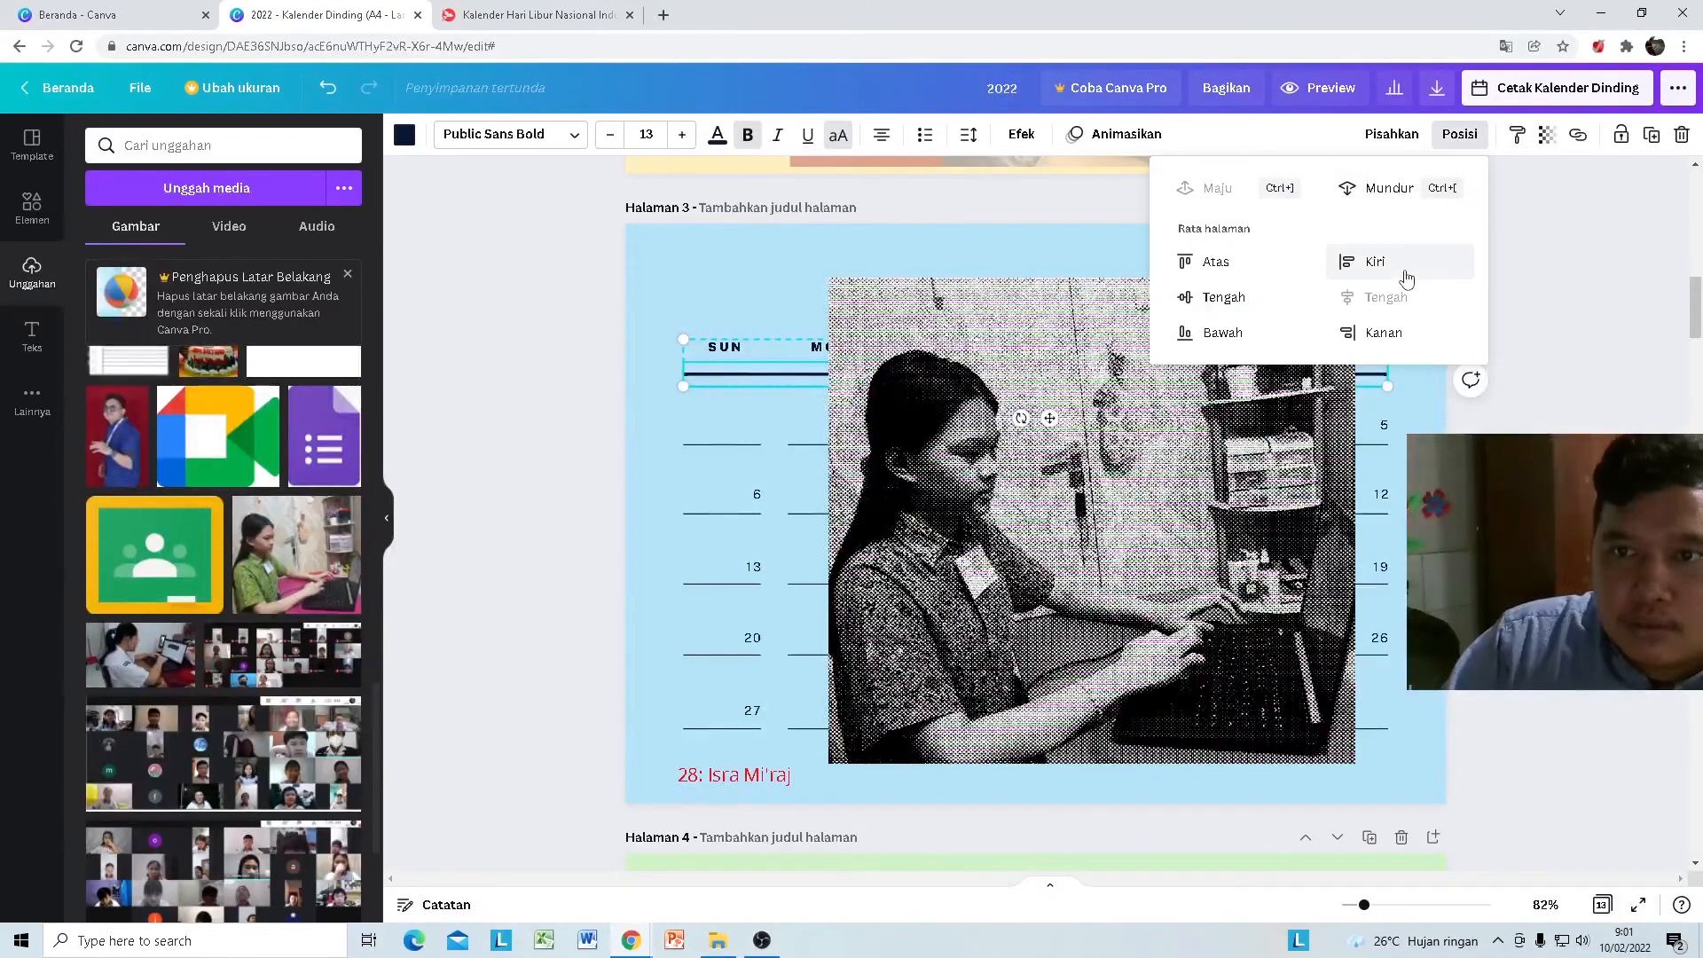
left_click(1415, 188)
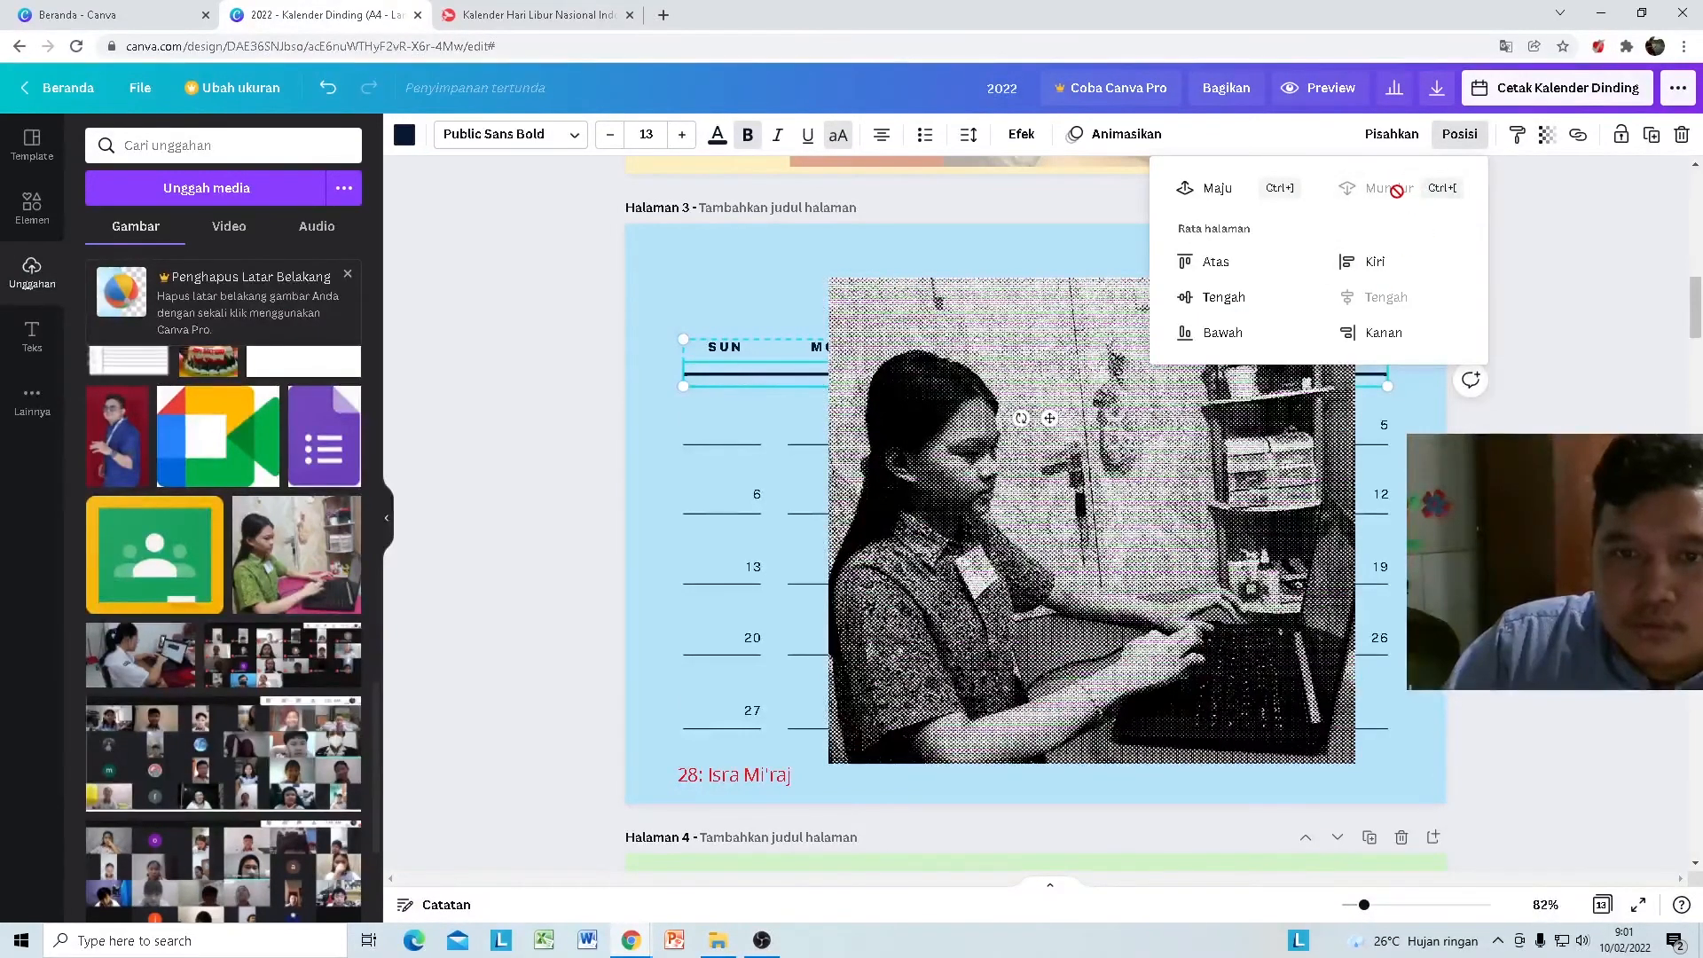
left_click_drag(1226, 670, 1222, 685)
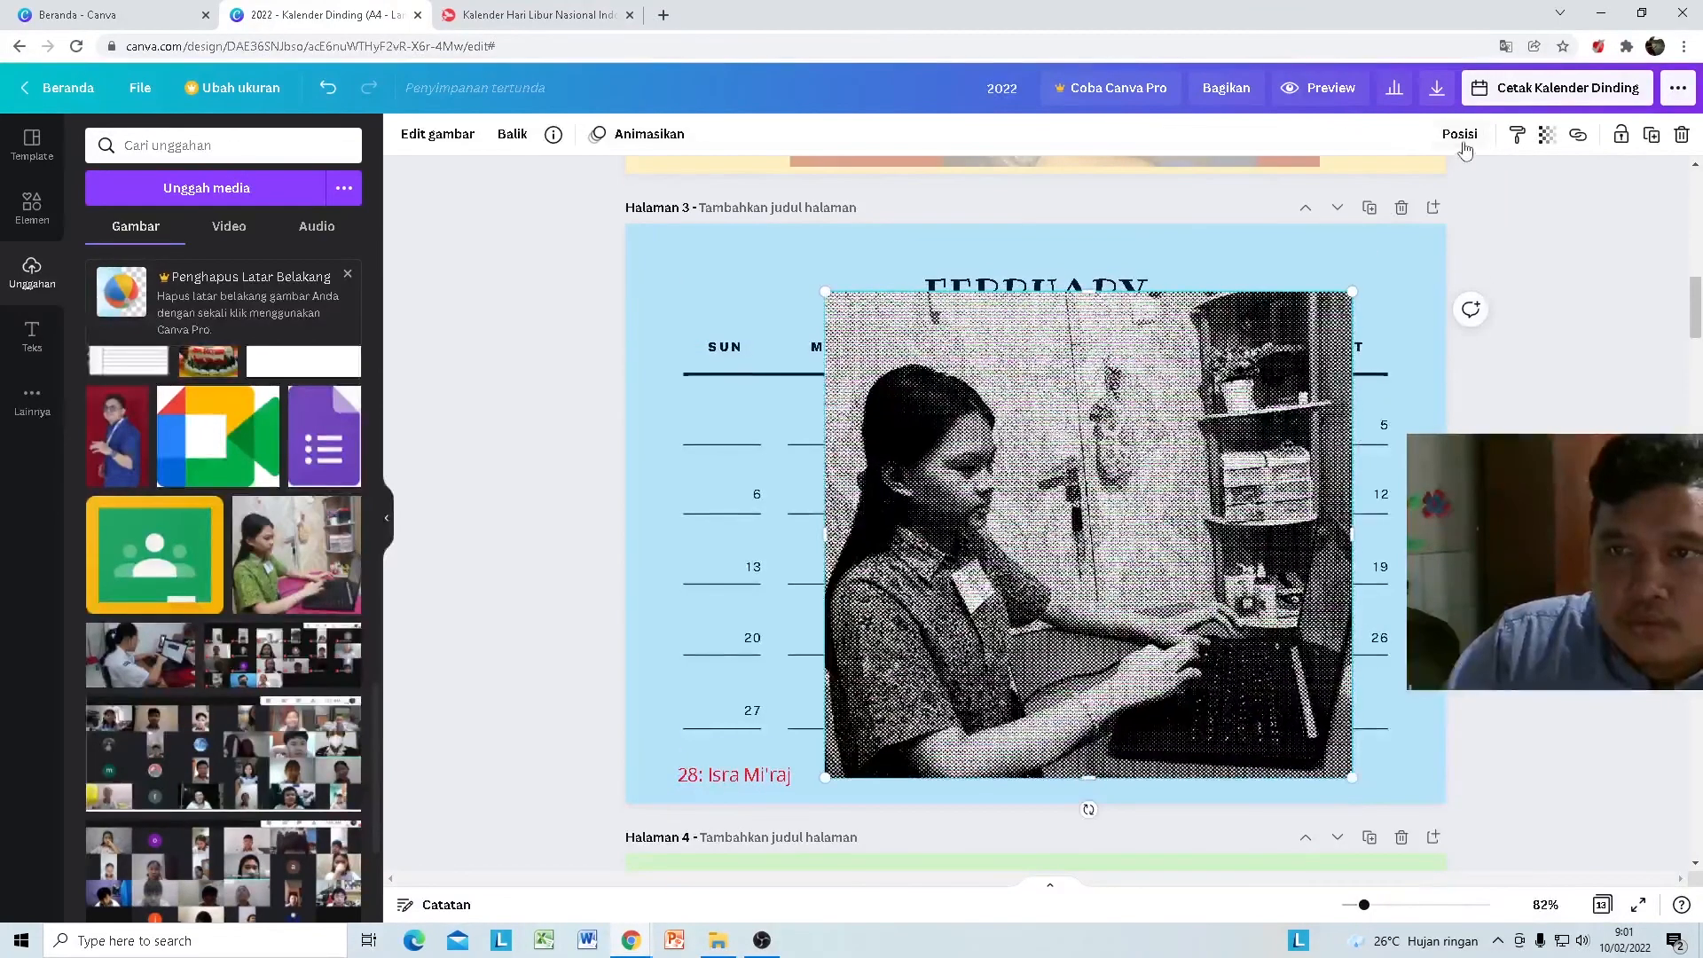
Step: Set the February photo's transparency to 16
left_click(1560, 142)
left_click_drag(1433, 195, 1395, 188)
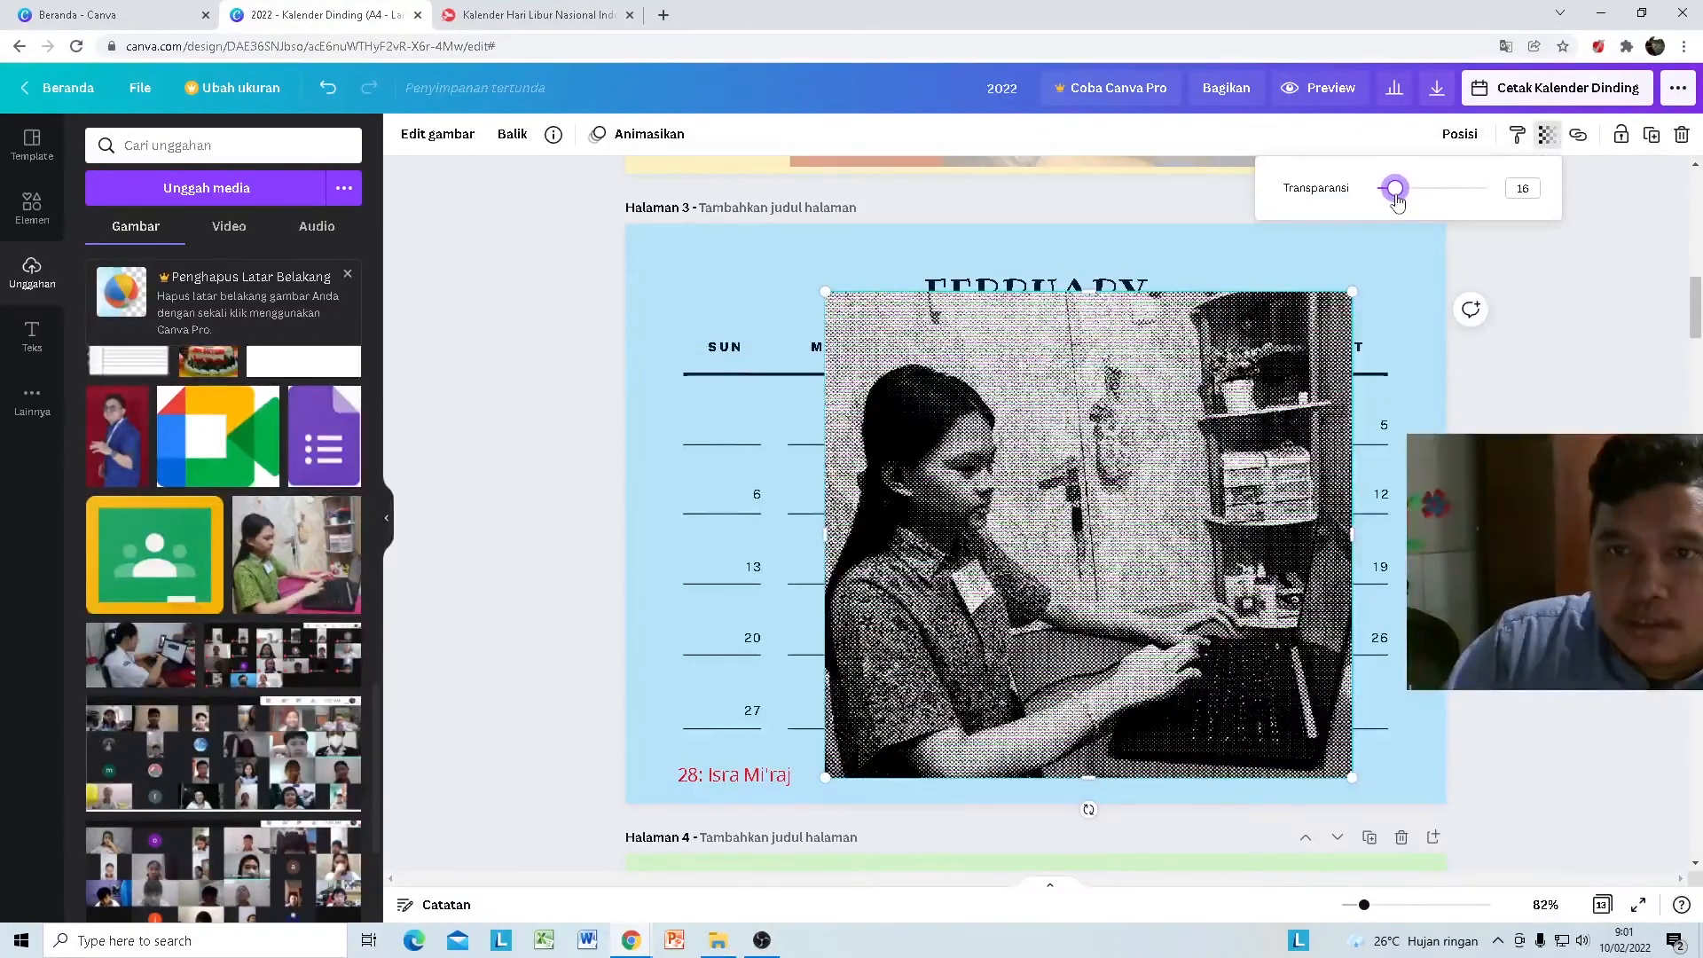
key("Escape")
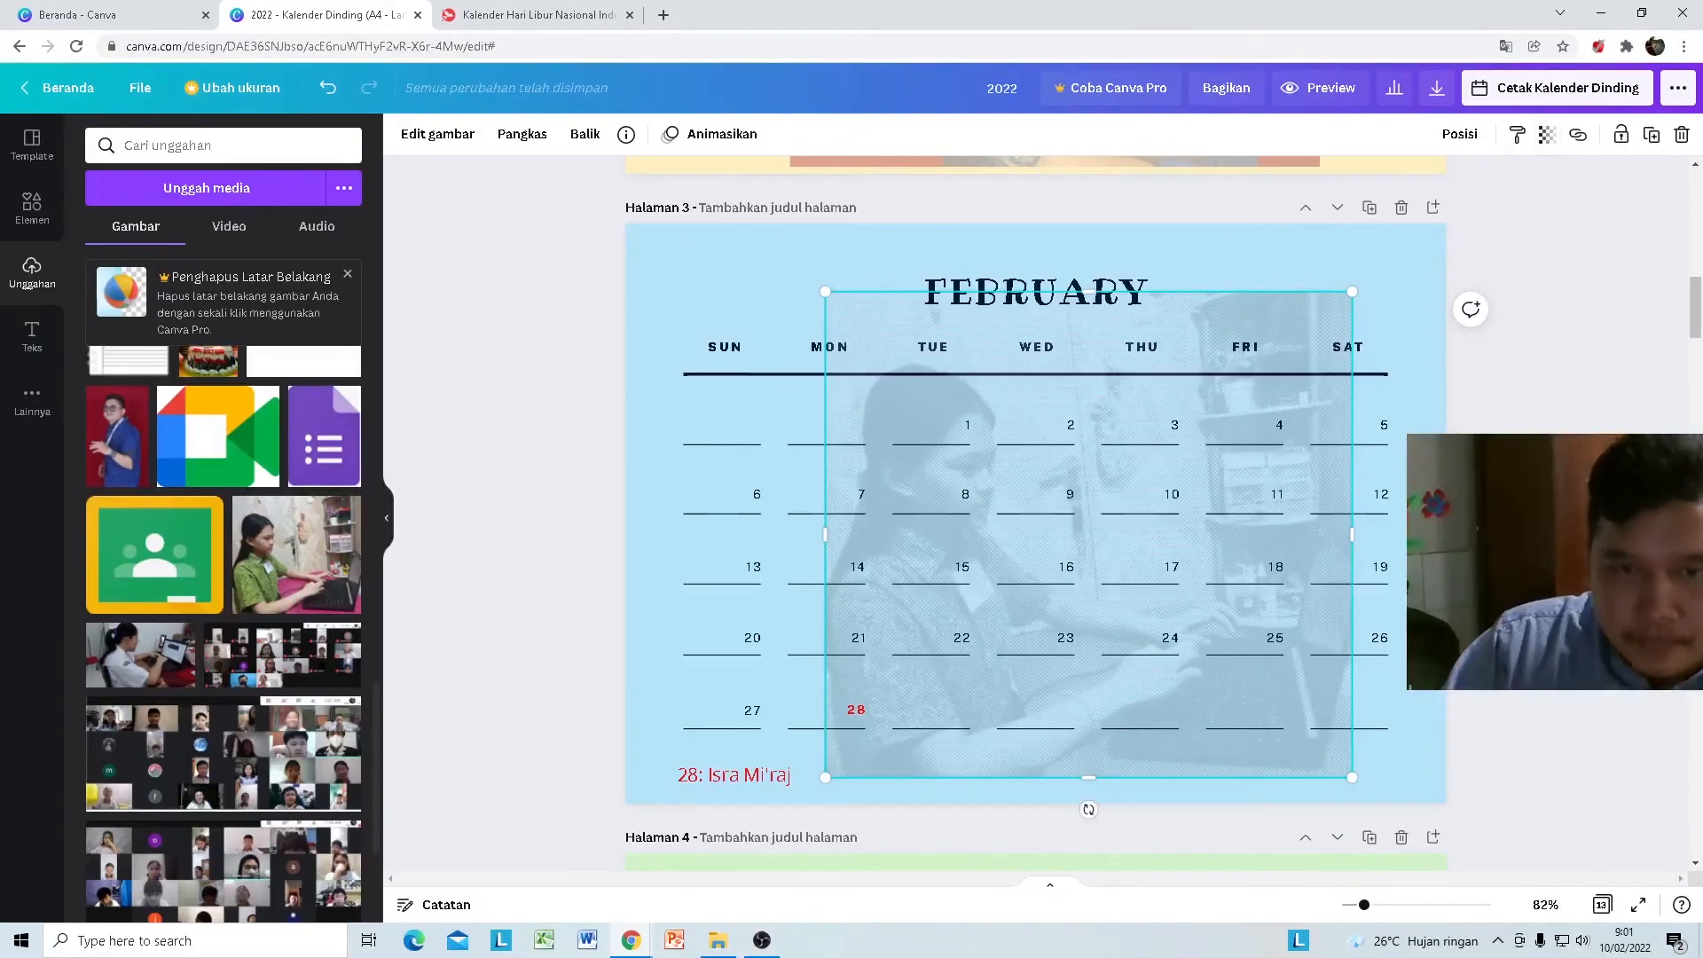
key("Escape")
left_click(862, 303)
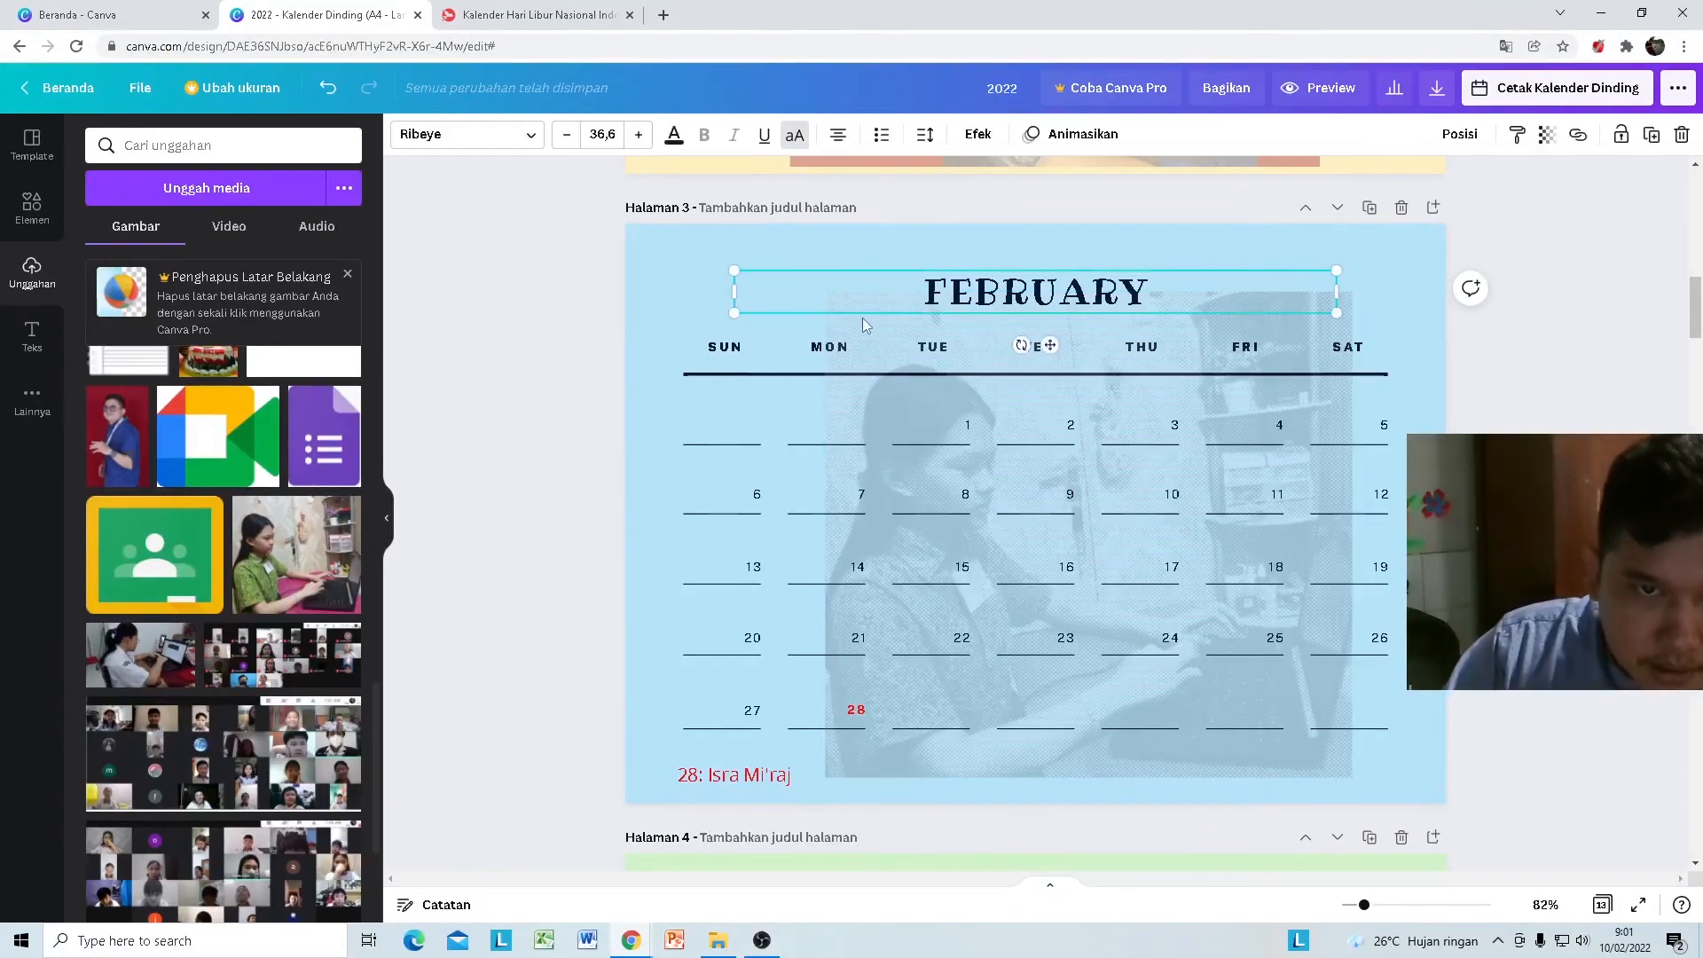
left_click(1273, 701)
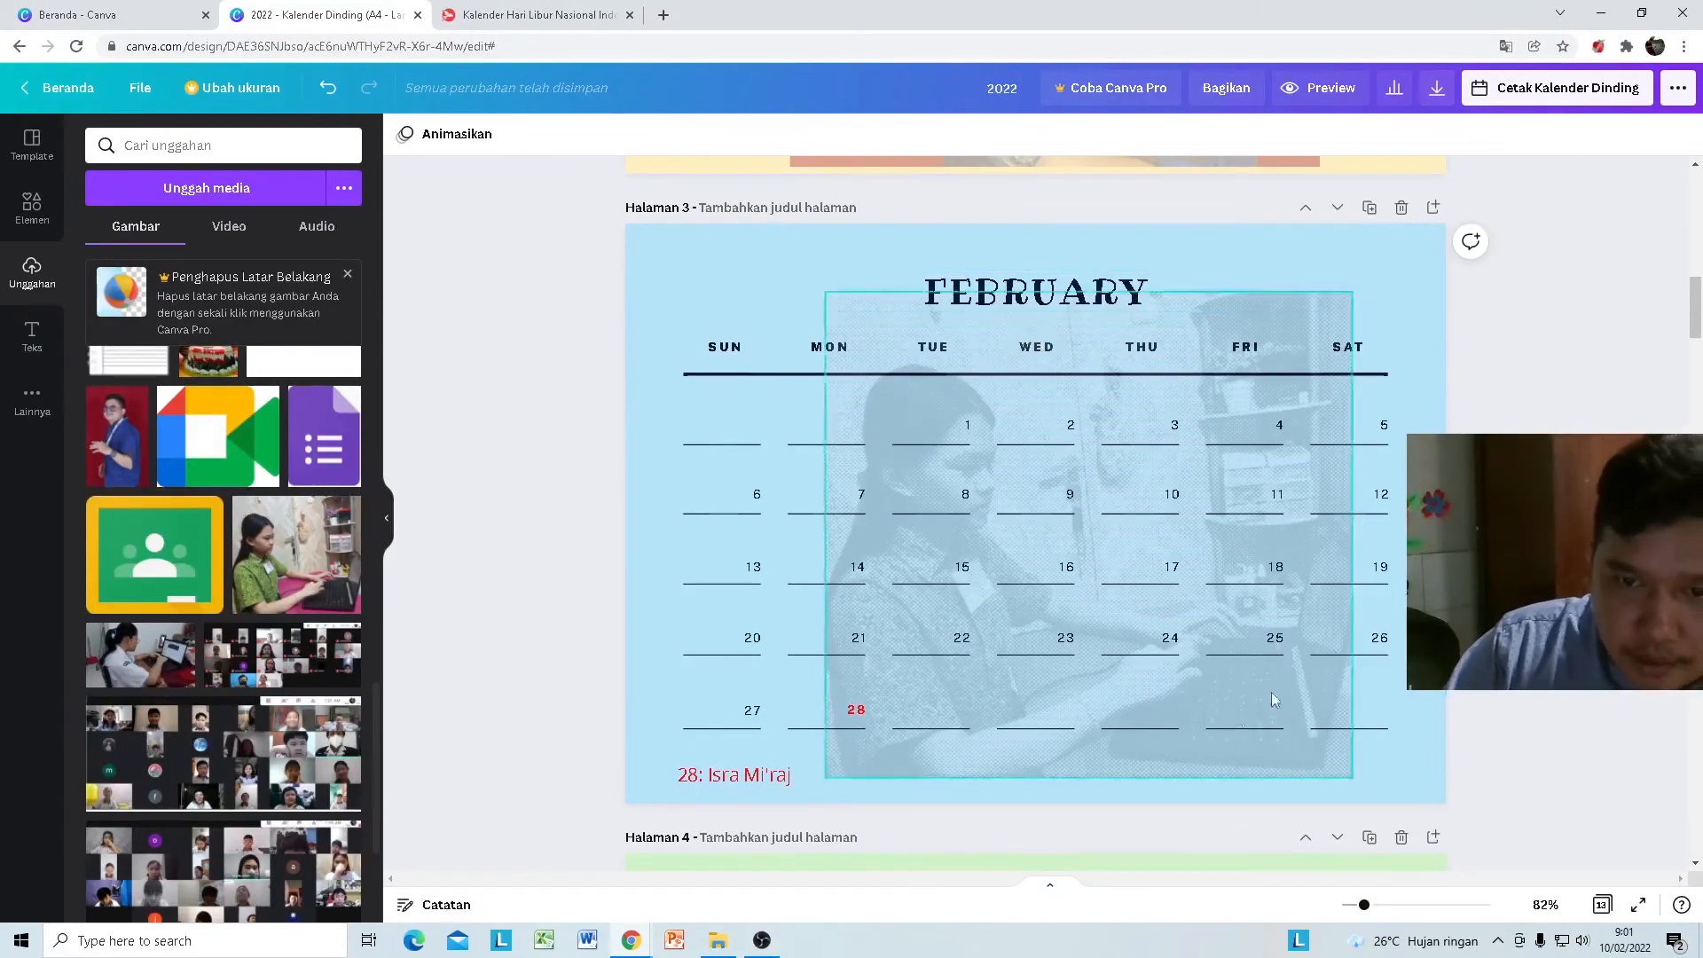
left_click(1292, 754)
key("Escape")
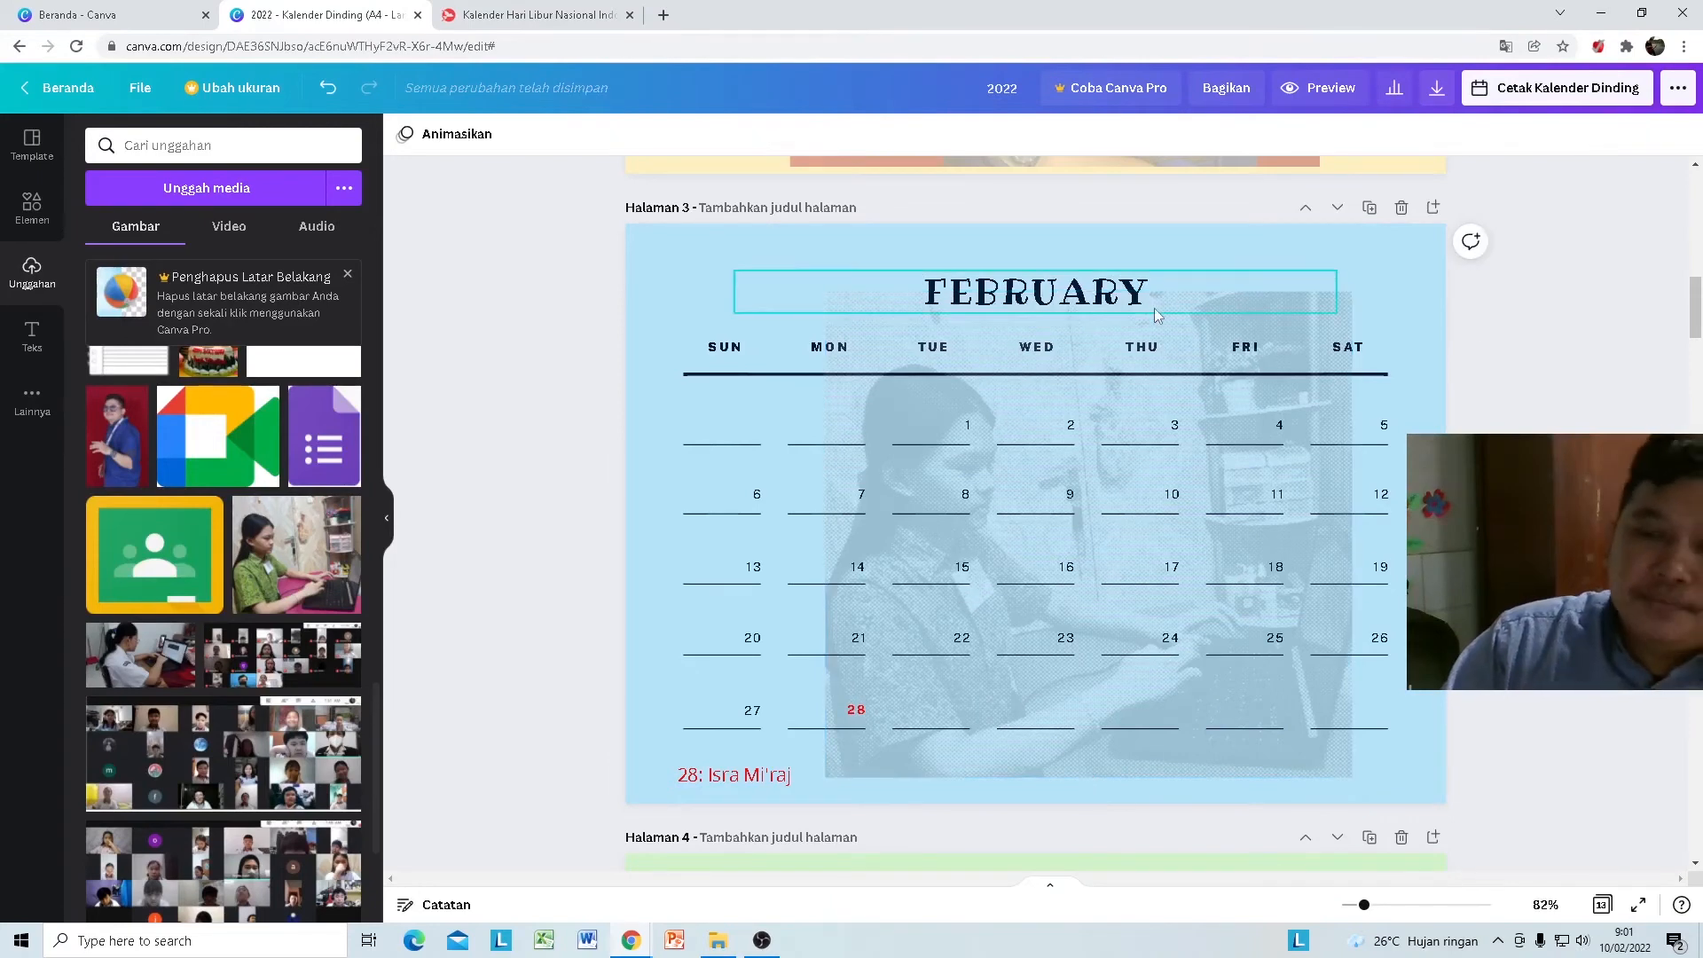
left_click(966, 425)
left_click(1428, 419)
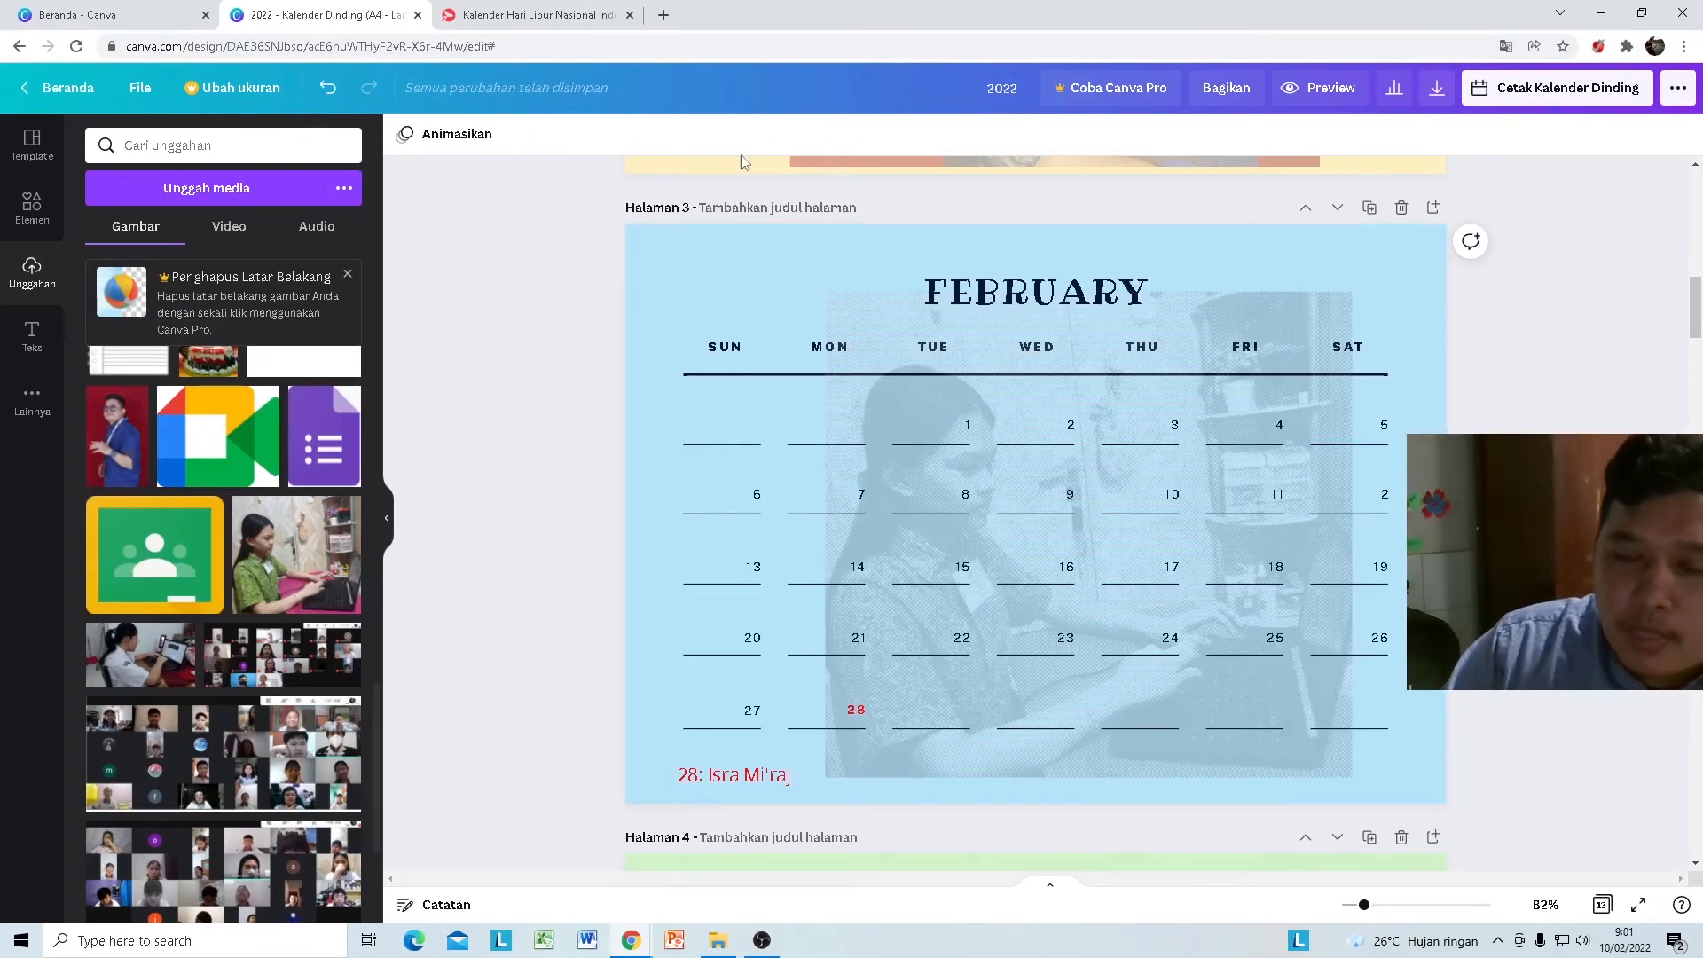
Step: Check February 2022 in the system calendar and read through the web page listing Indonesia's 2022 national holidays
left_click(1624, 941)
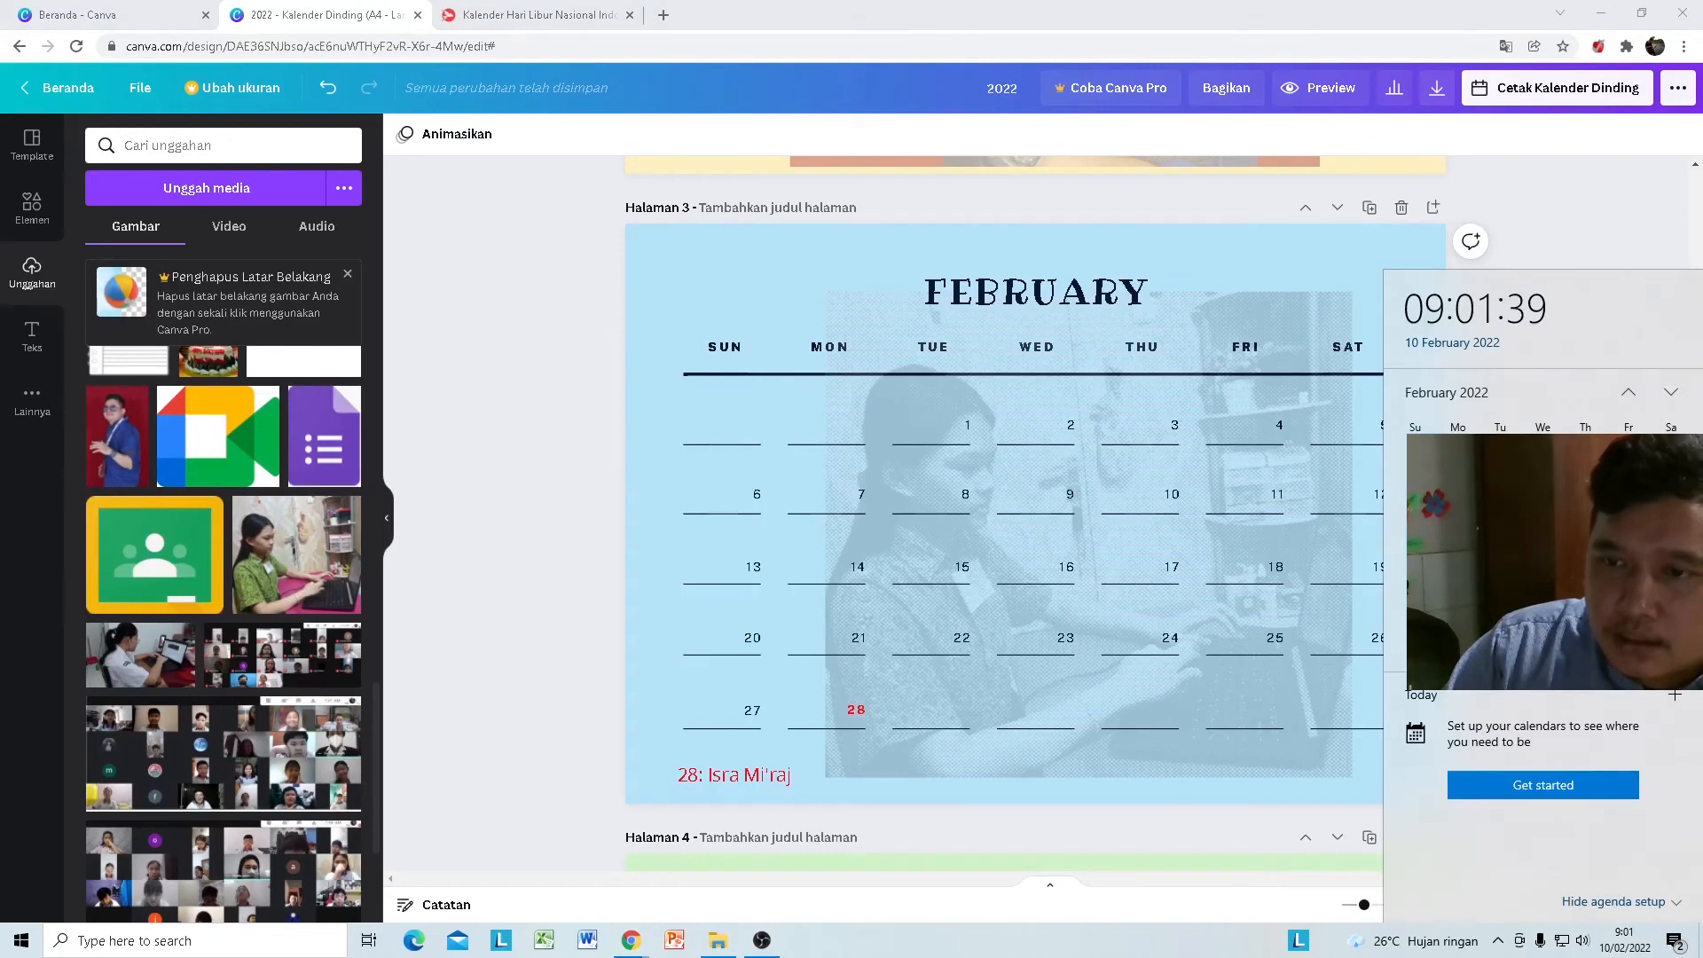
left_click(1583, 256)
left_click(512, 11)
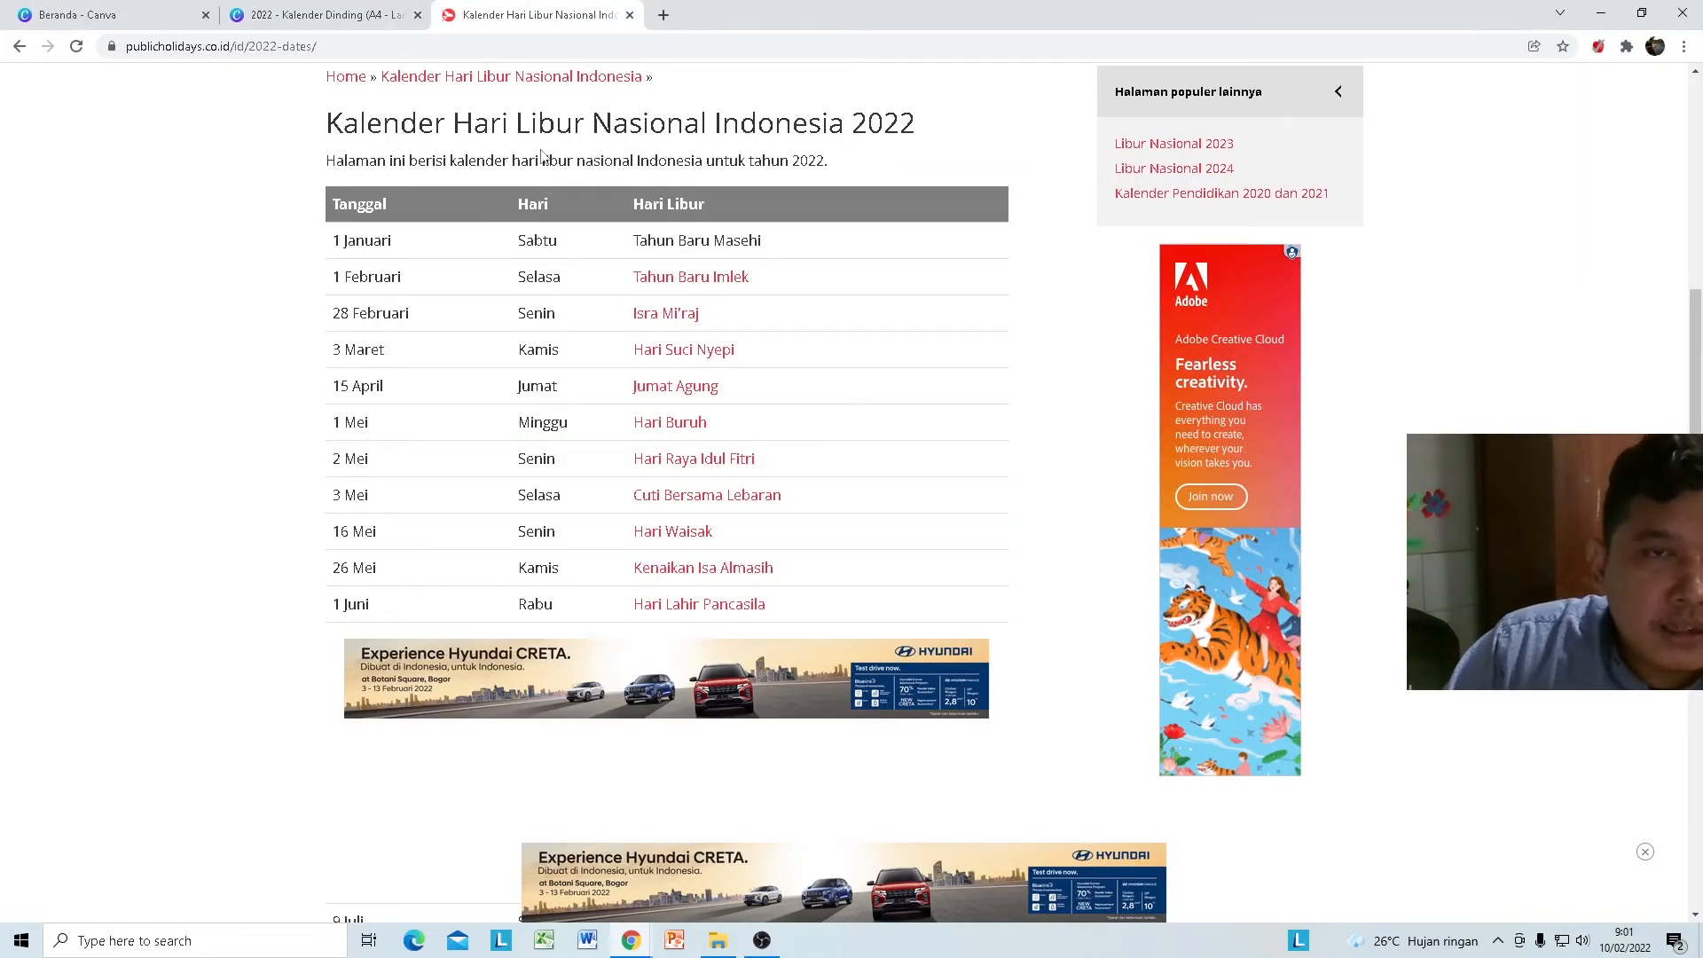
left_click_drag(917, 126, 325, 126)
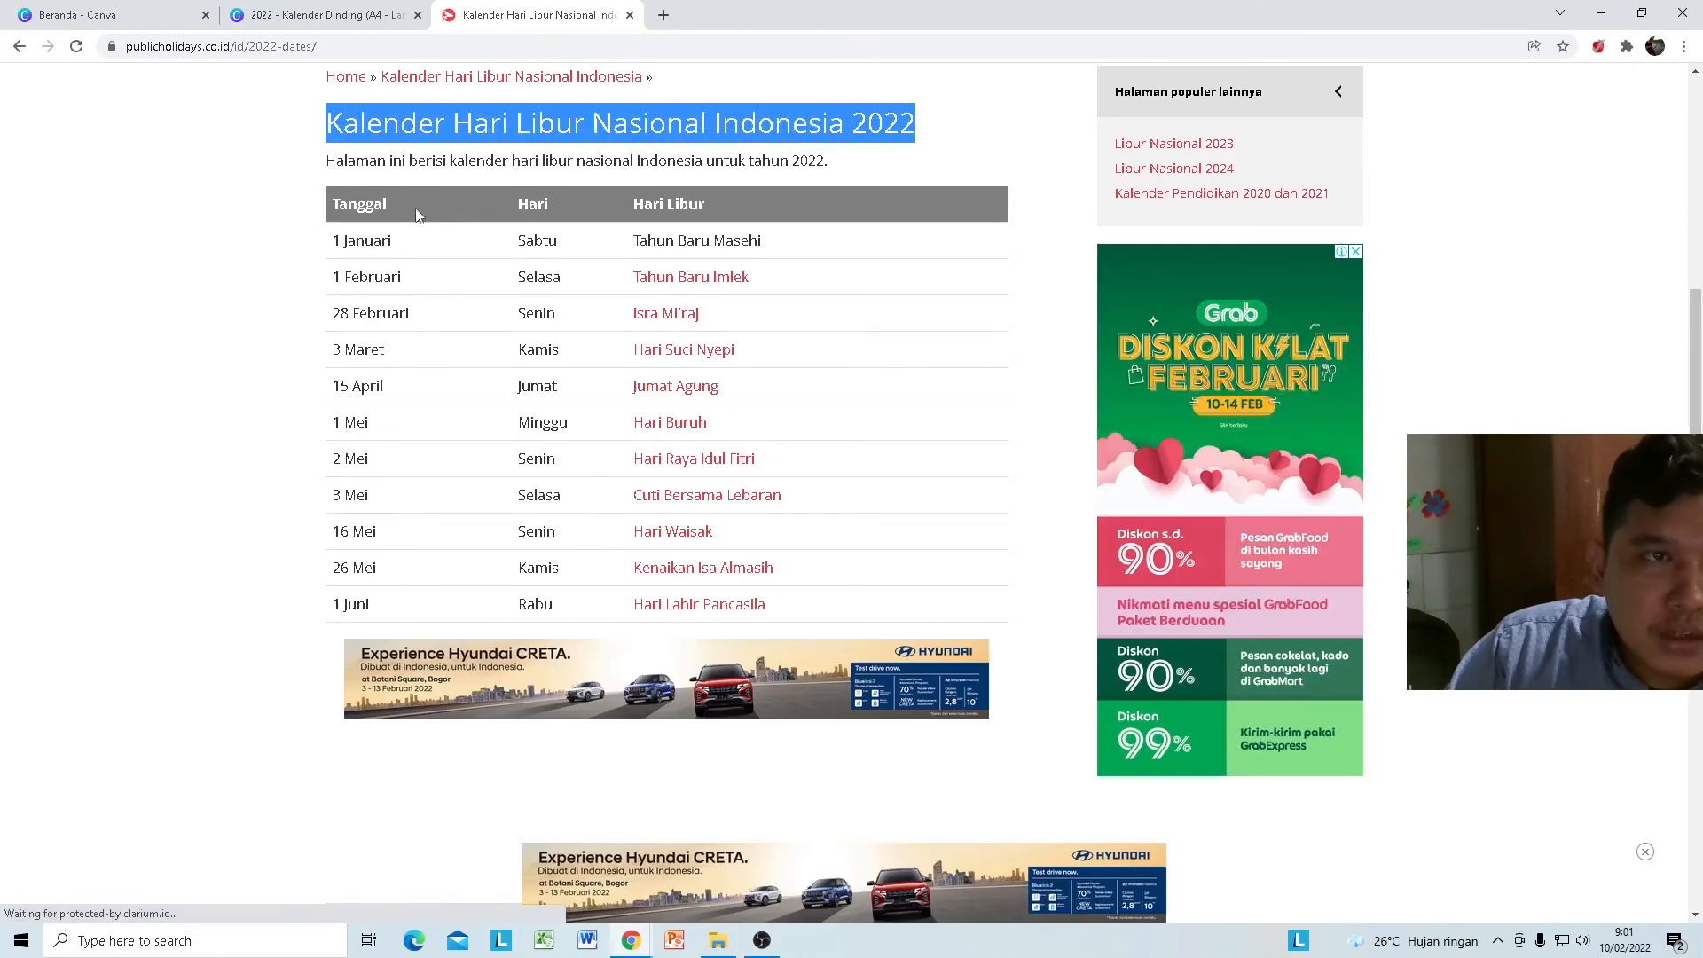
scroll(444, 192, "down", 6)
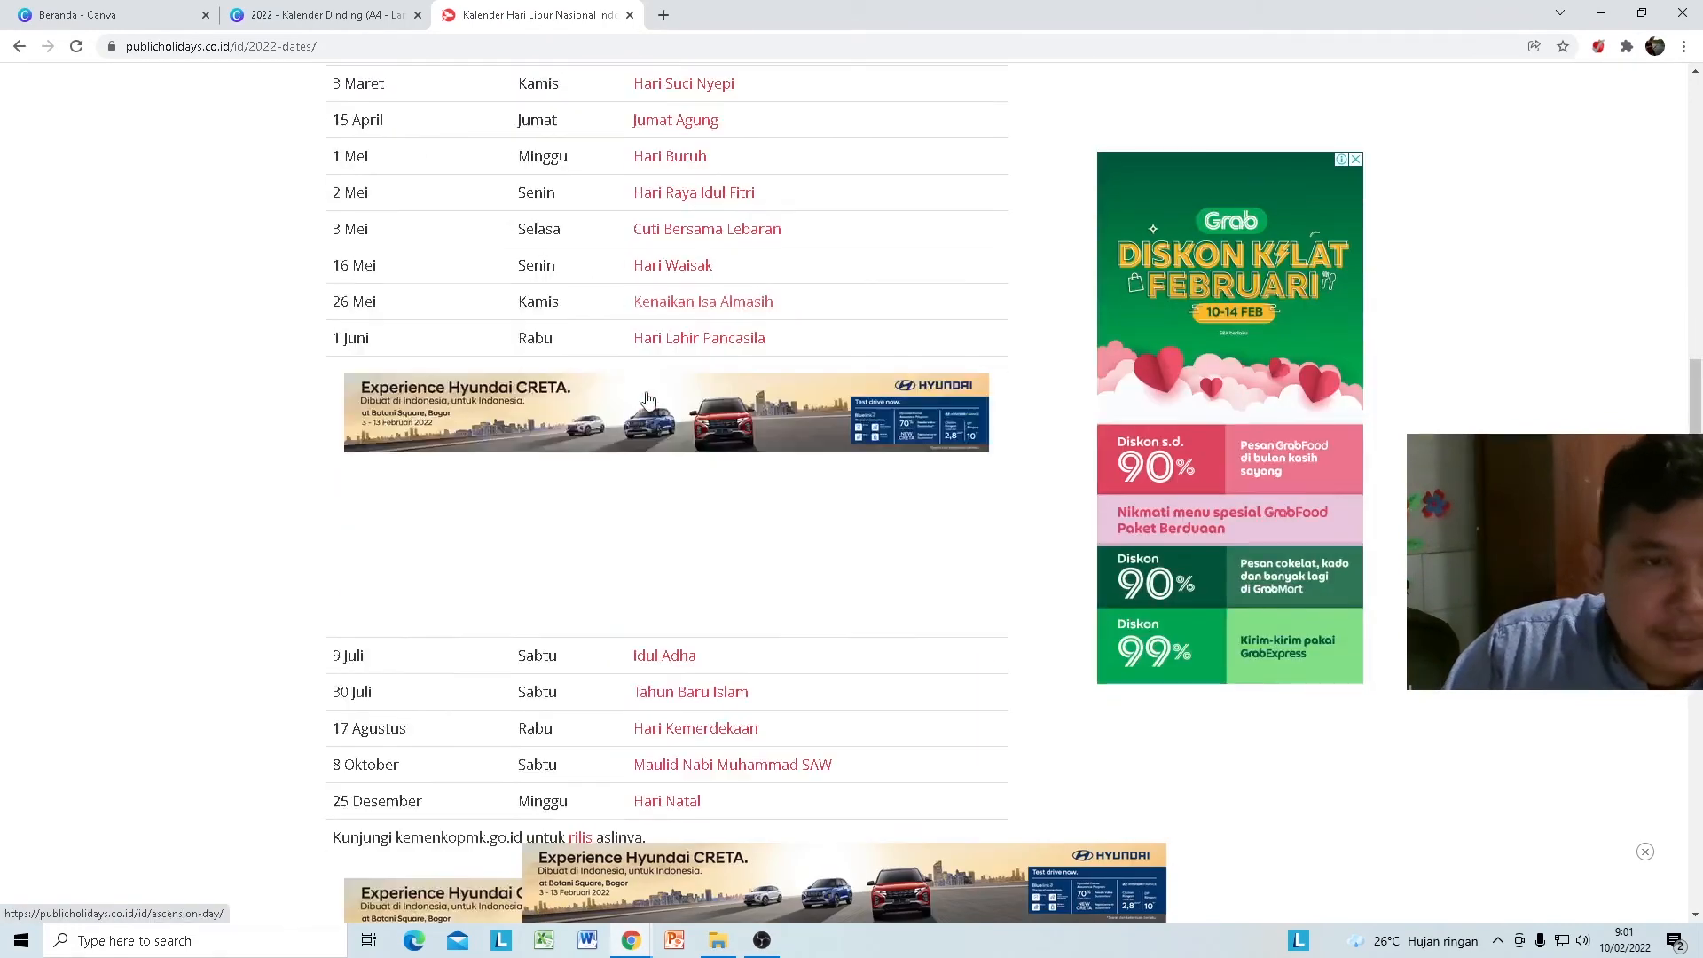
Step: Return to the Canva calendar design and review its pages from the cover through the last months and back
left_click(319, 14)
scroll(1084, 564, "up", 10)
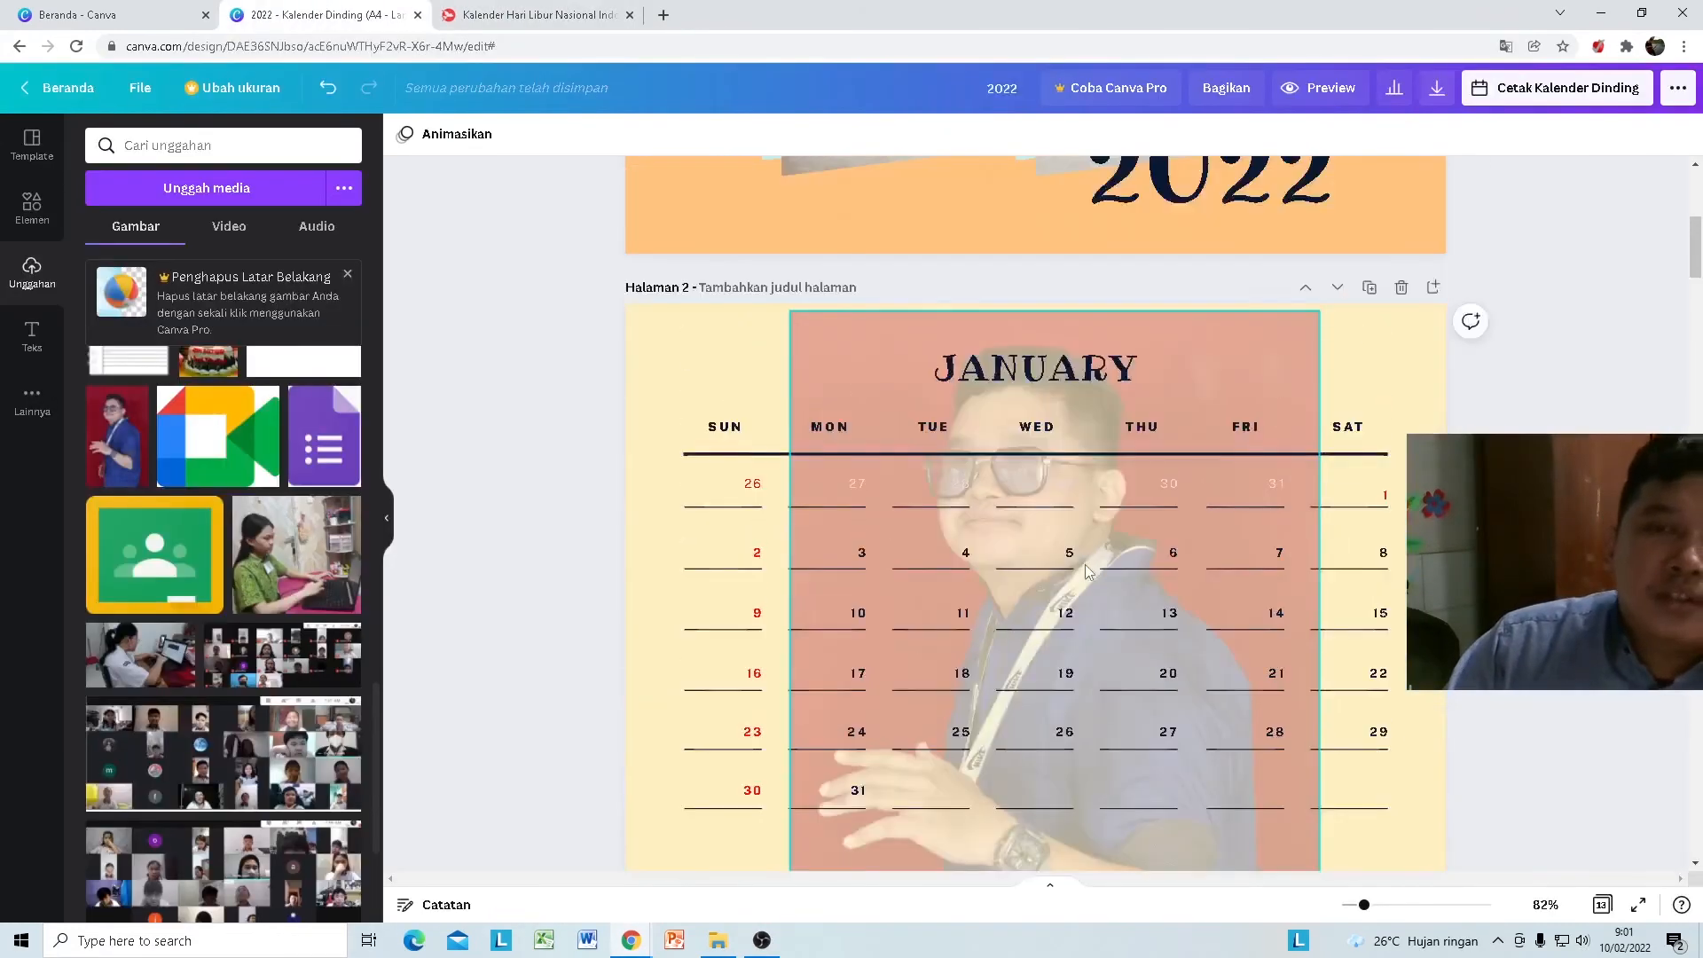
scroll(1096, 545, "up", 3)
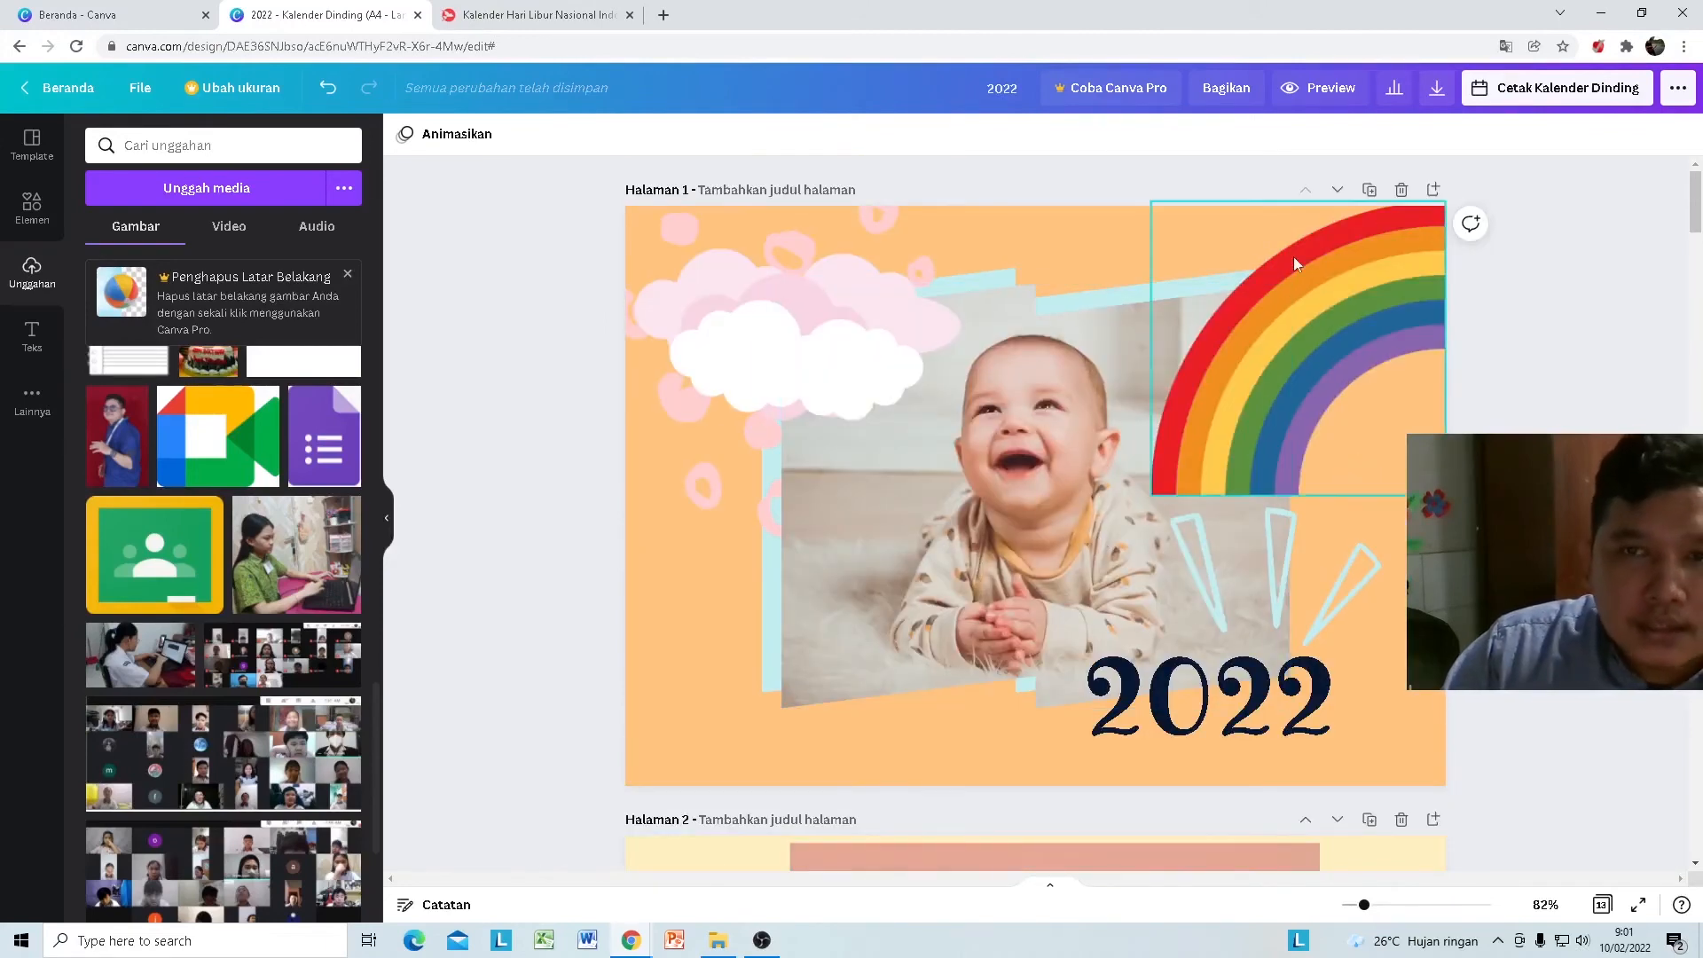
left_click_drag(1694, 211, 1694, 825)
scroll(1387, 612, "up", 20)
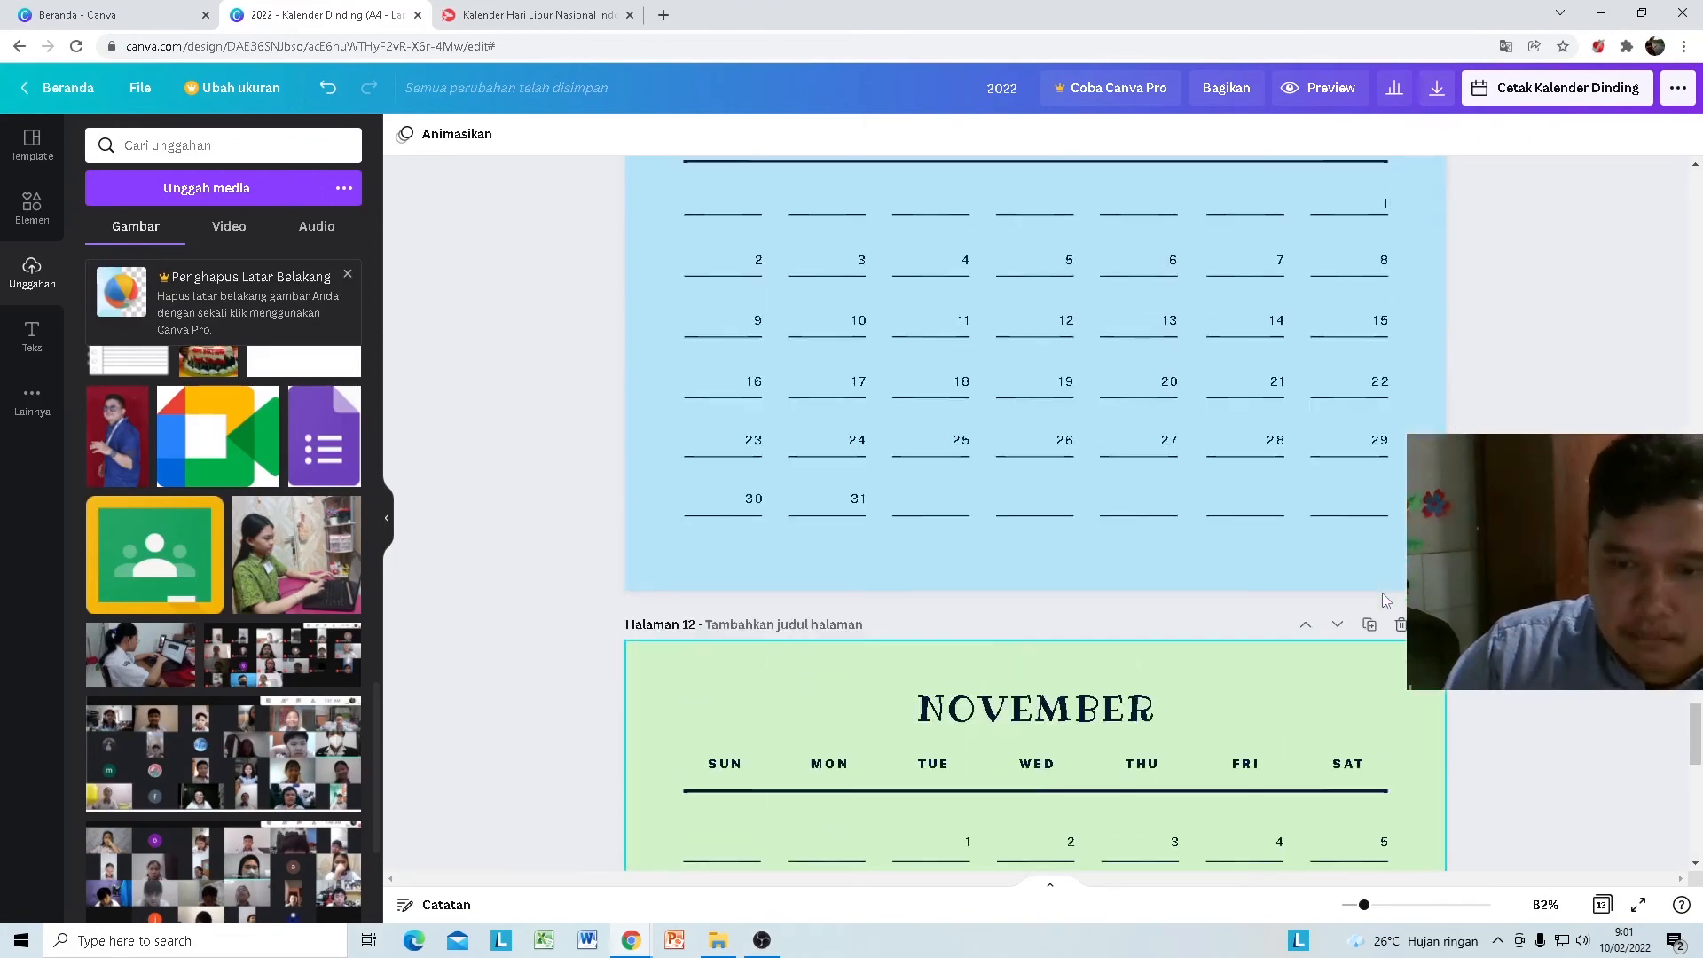
scroll(1383, 599, "up", 20)
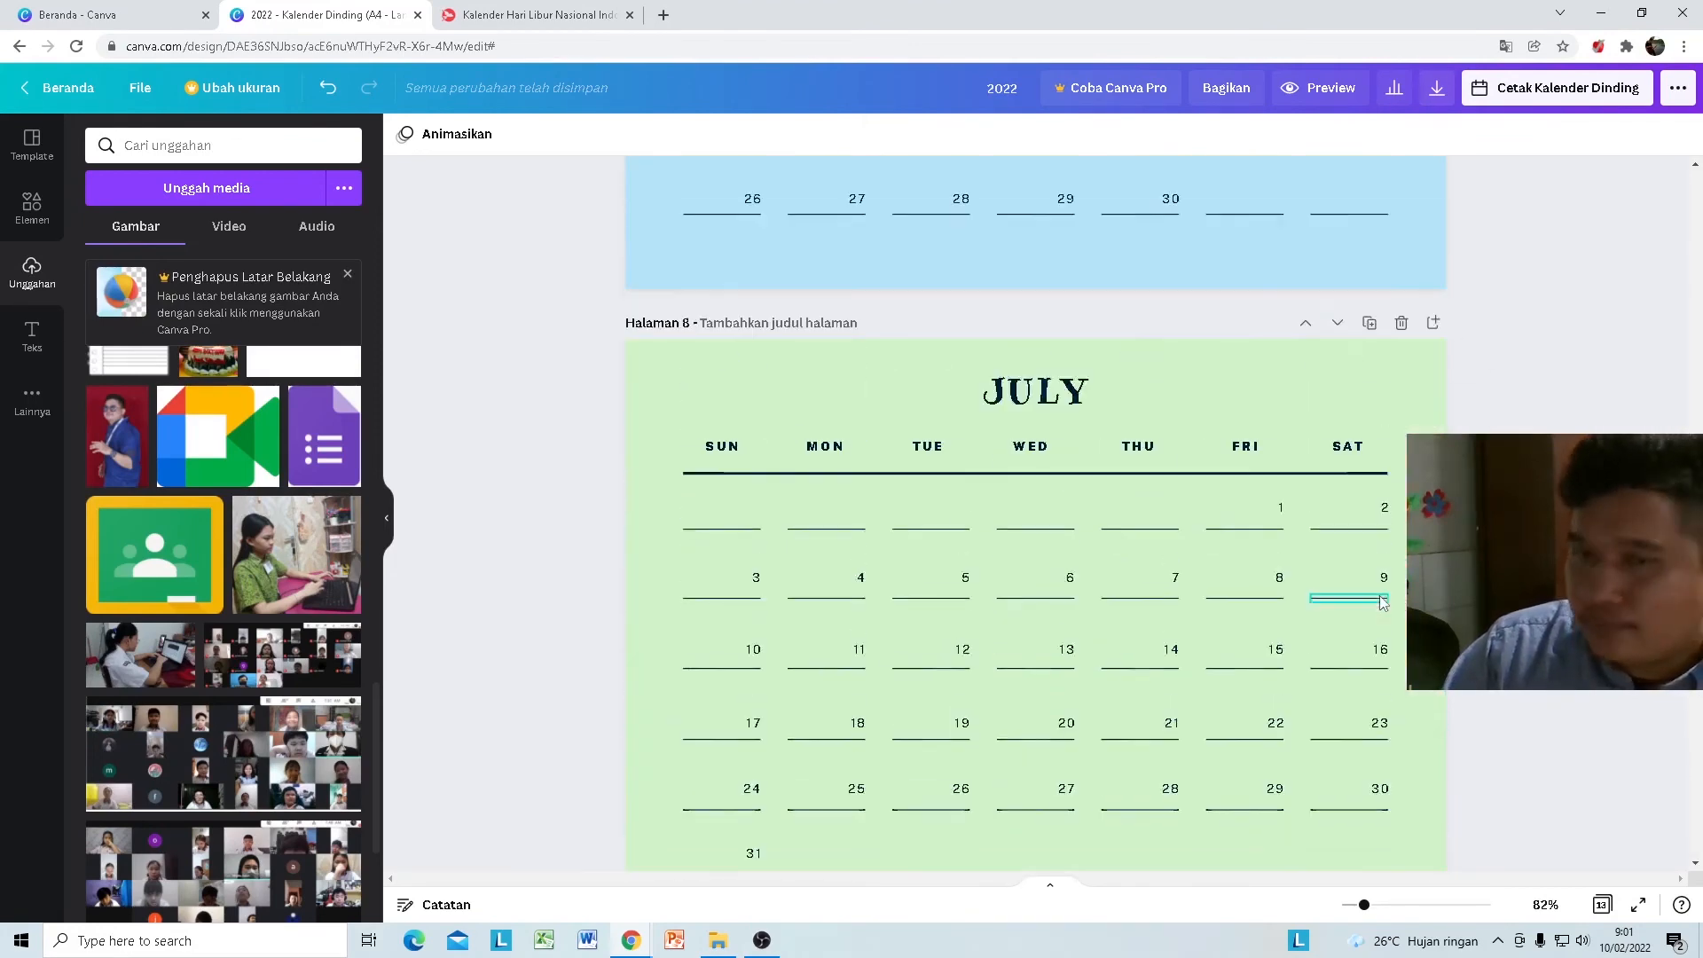
scroll(1379, 596, "up", 20)
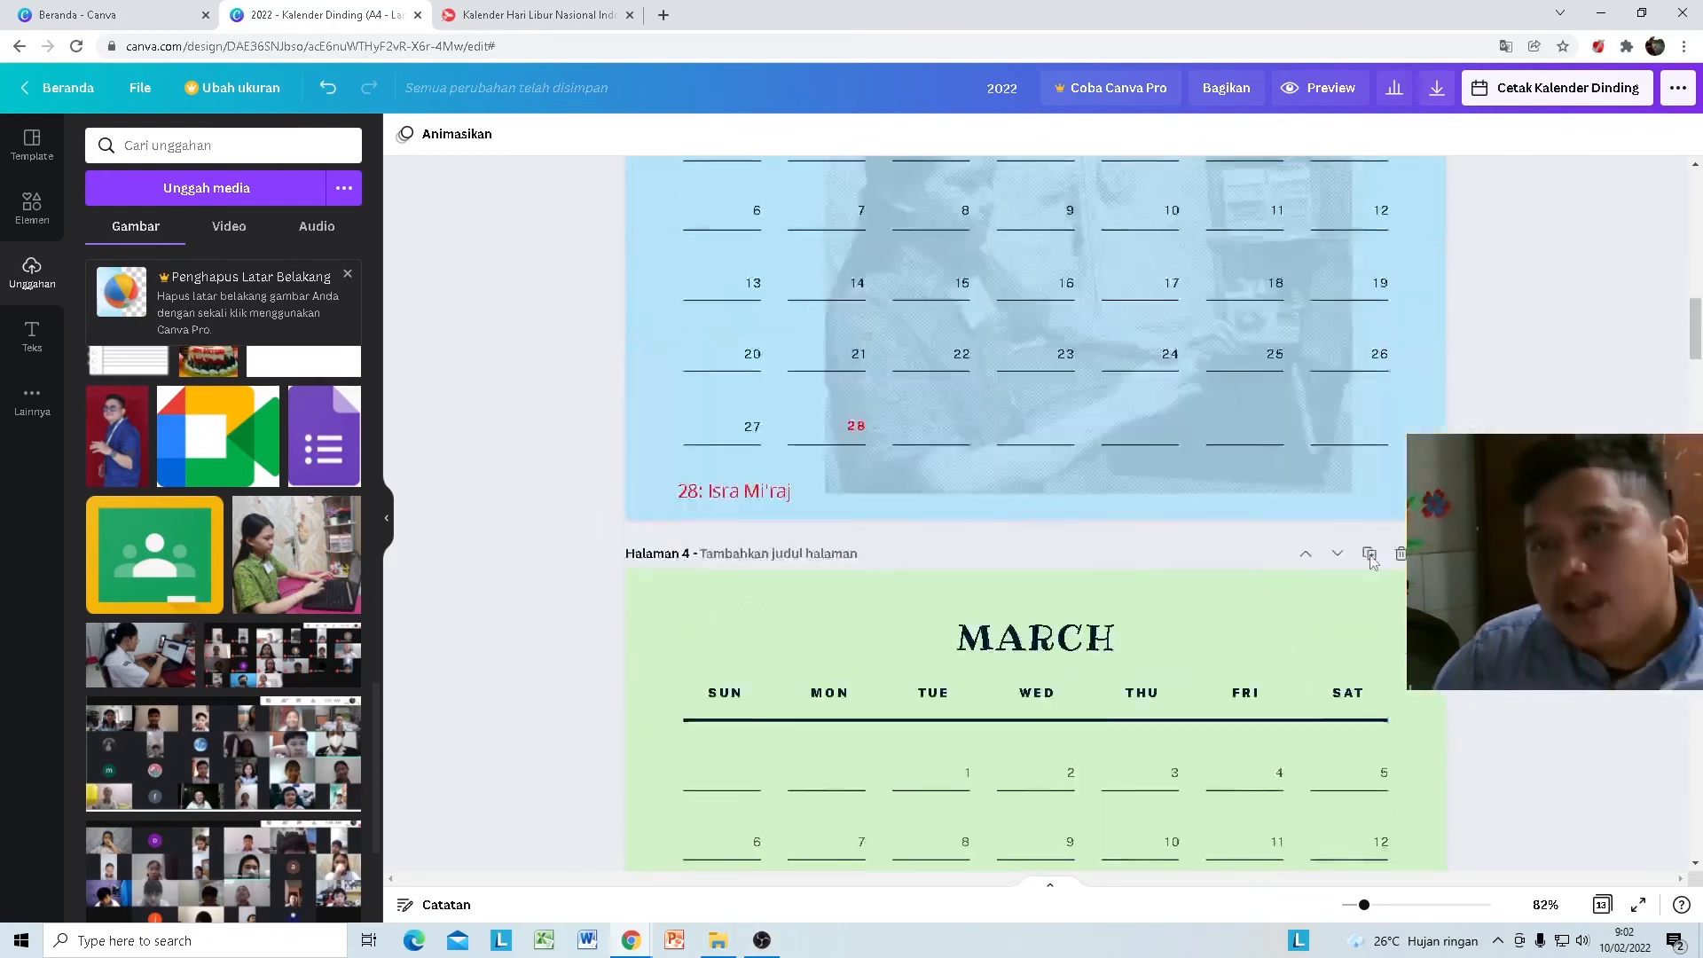
scroll(1388, 518, "up", 2)
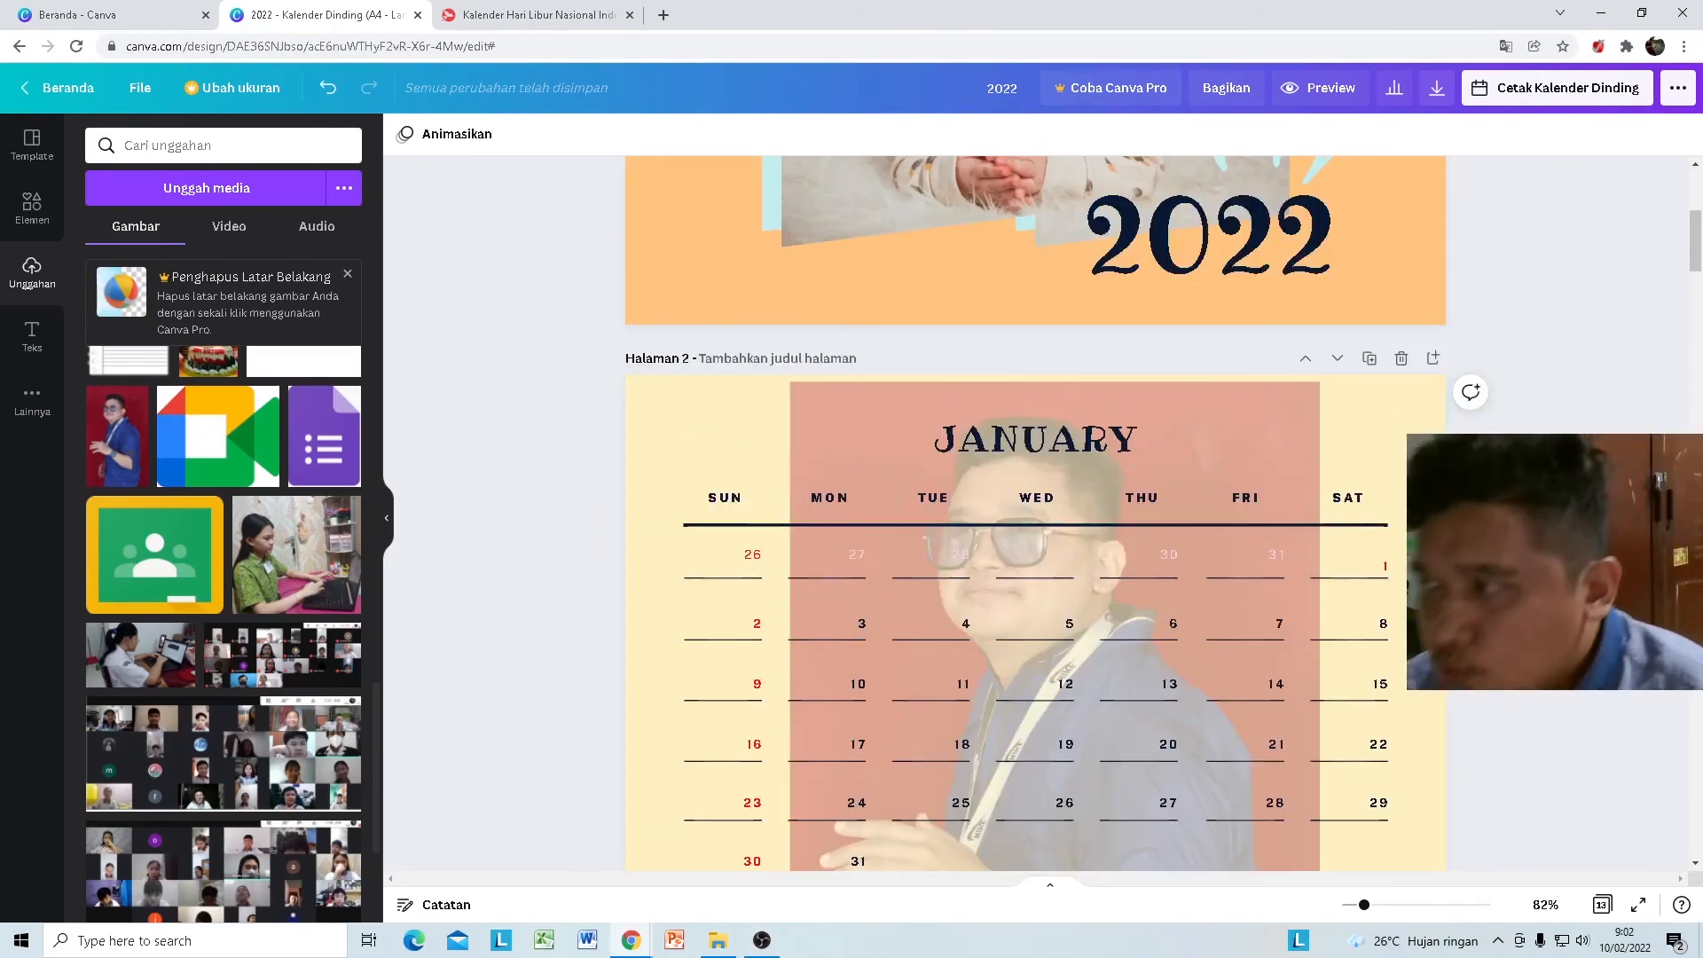
scroll(1384, 514, "up", 4)
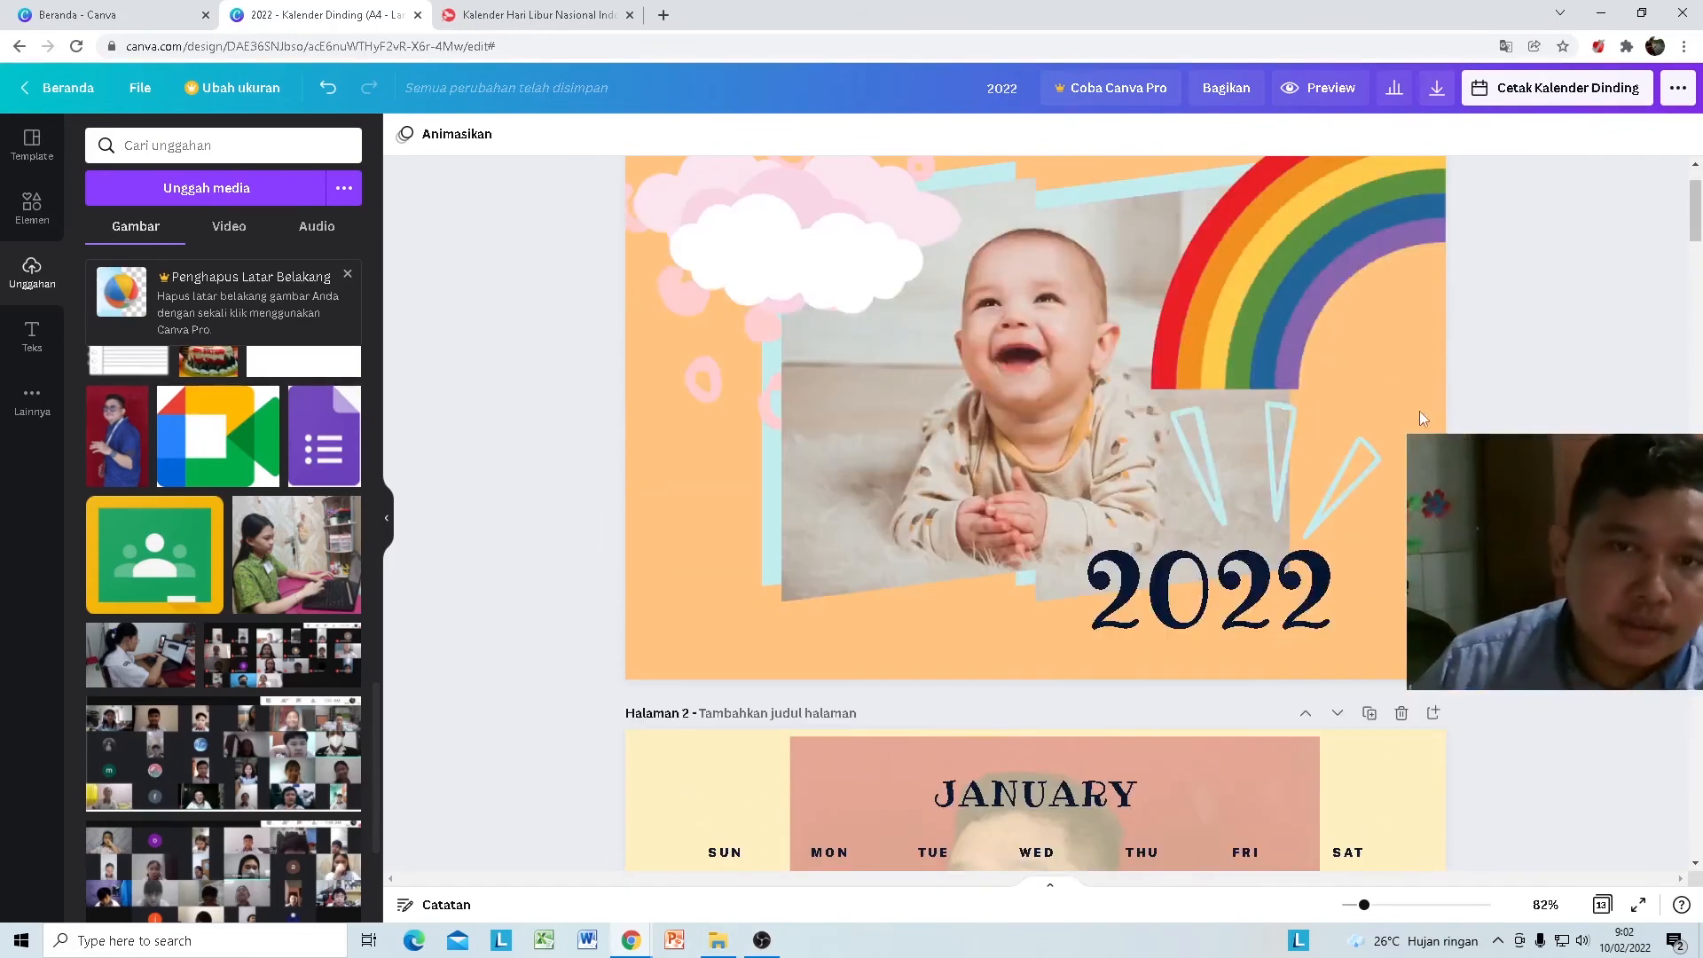
Step: Move the pink-and-white cloud graphic on the cover page slightly up
left_click(1020, 377)
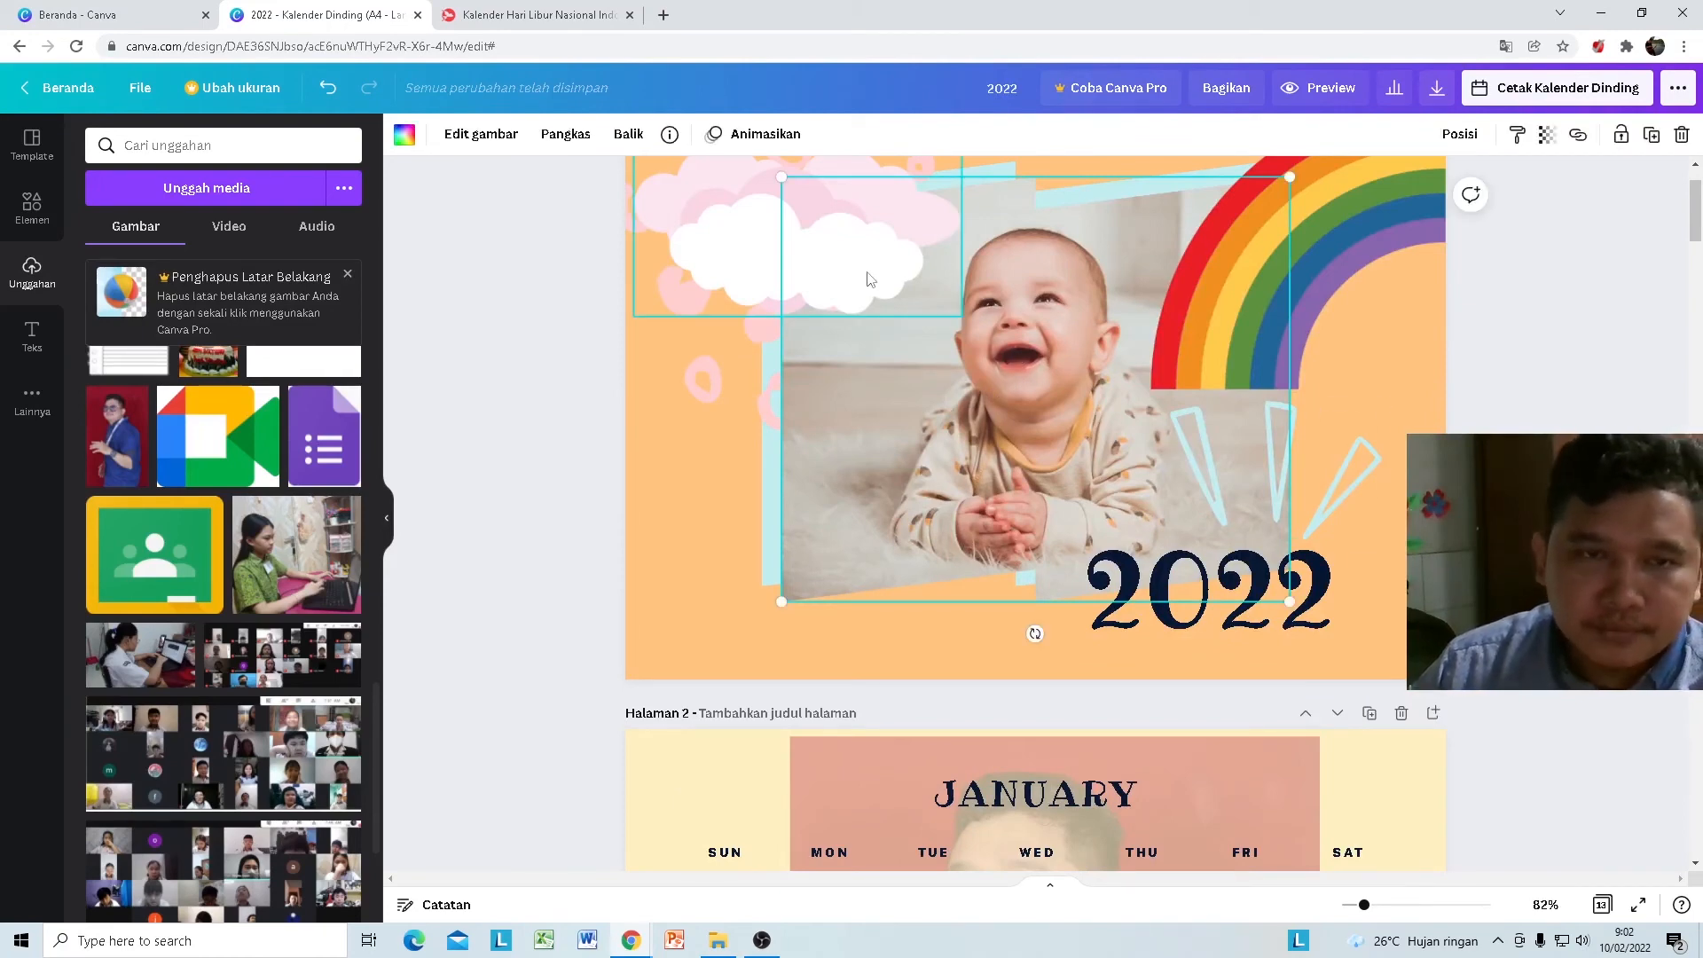
left_click(723, 266)
left_click_drag(722, 259, 722, 254)
left_click(679, 452)
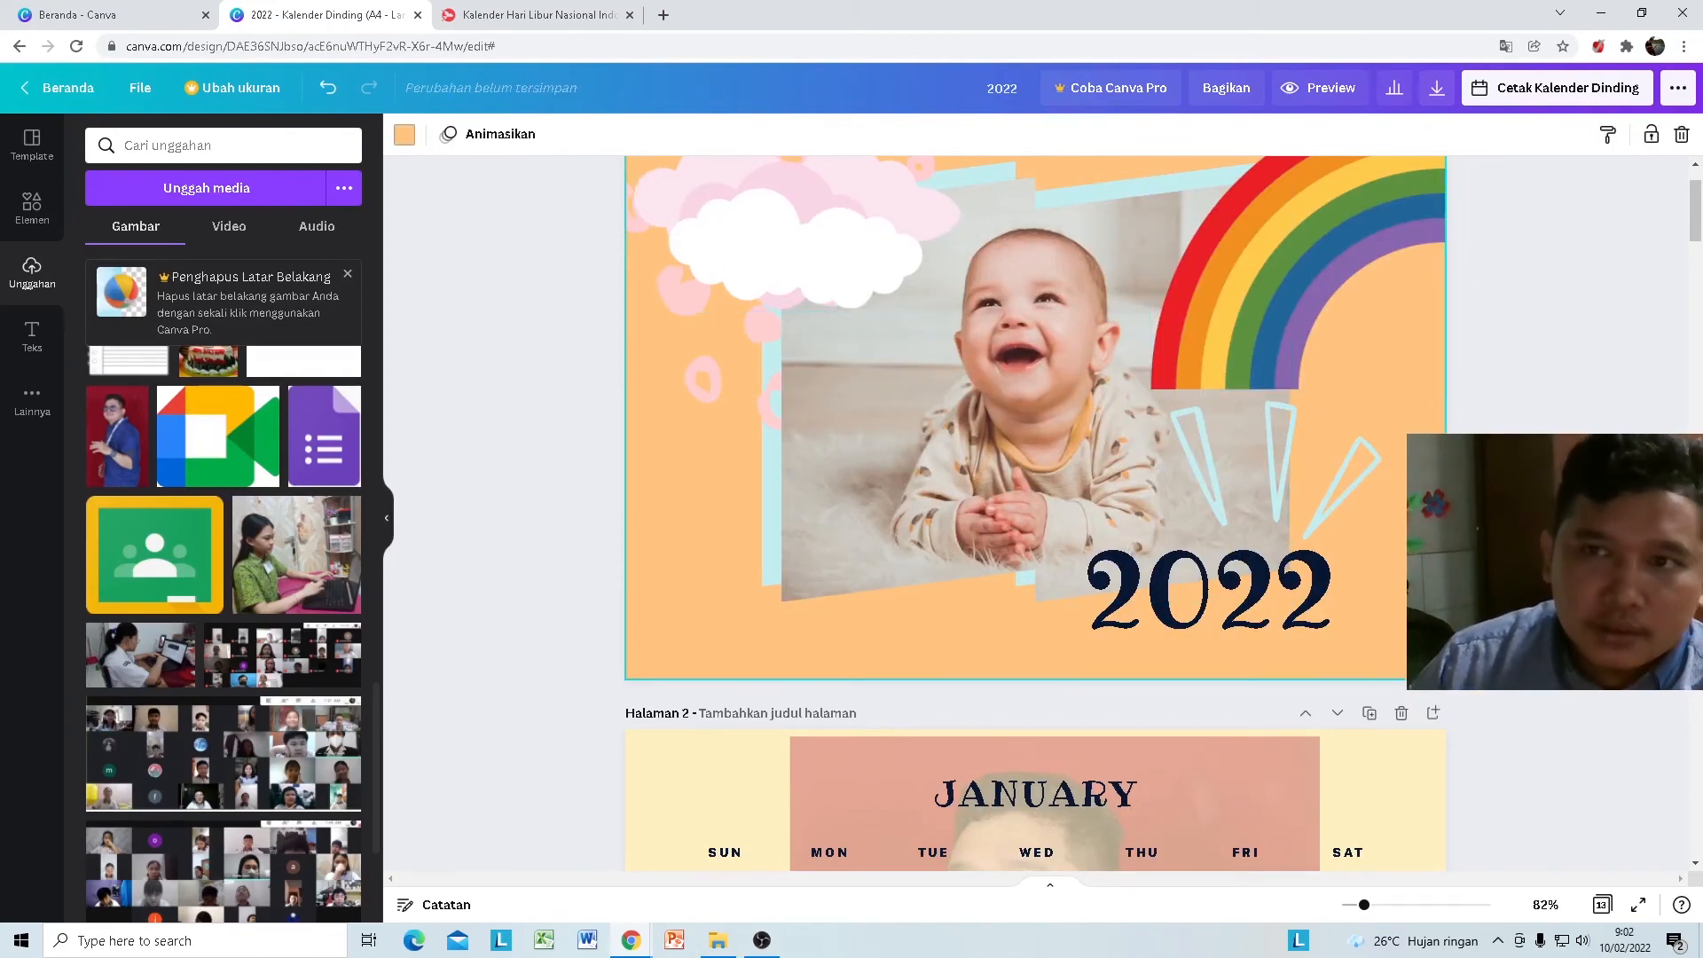
Step: Look over the available wall calendar templates, clear the "awan" element search, and return to the uploaded images
left_click(32, 147)
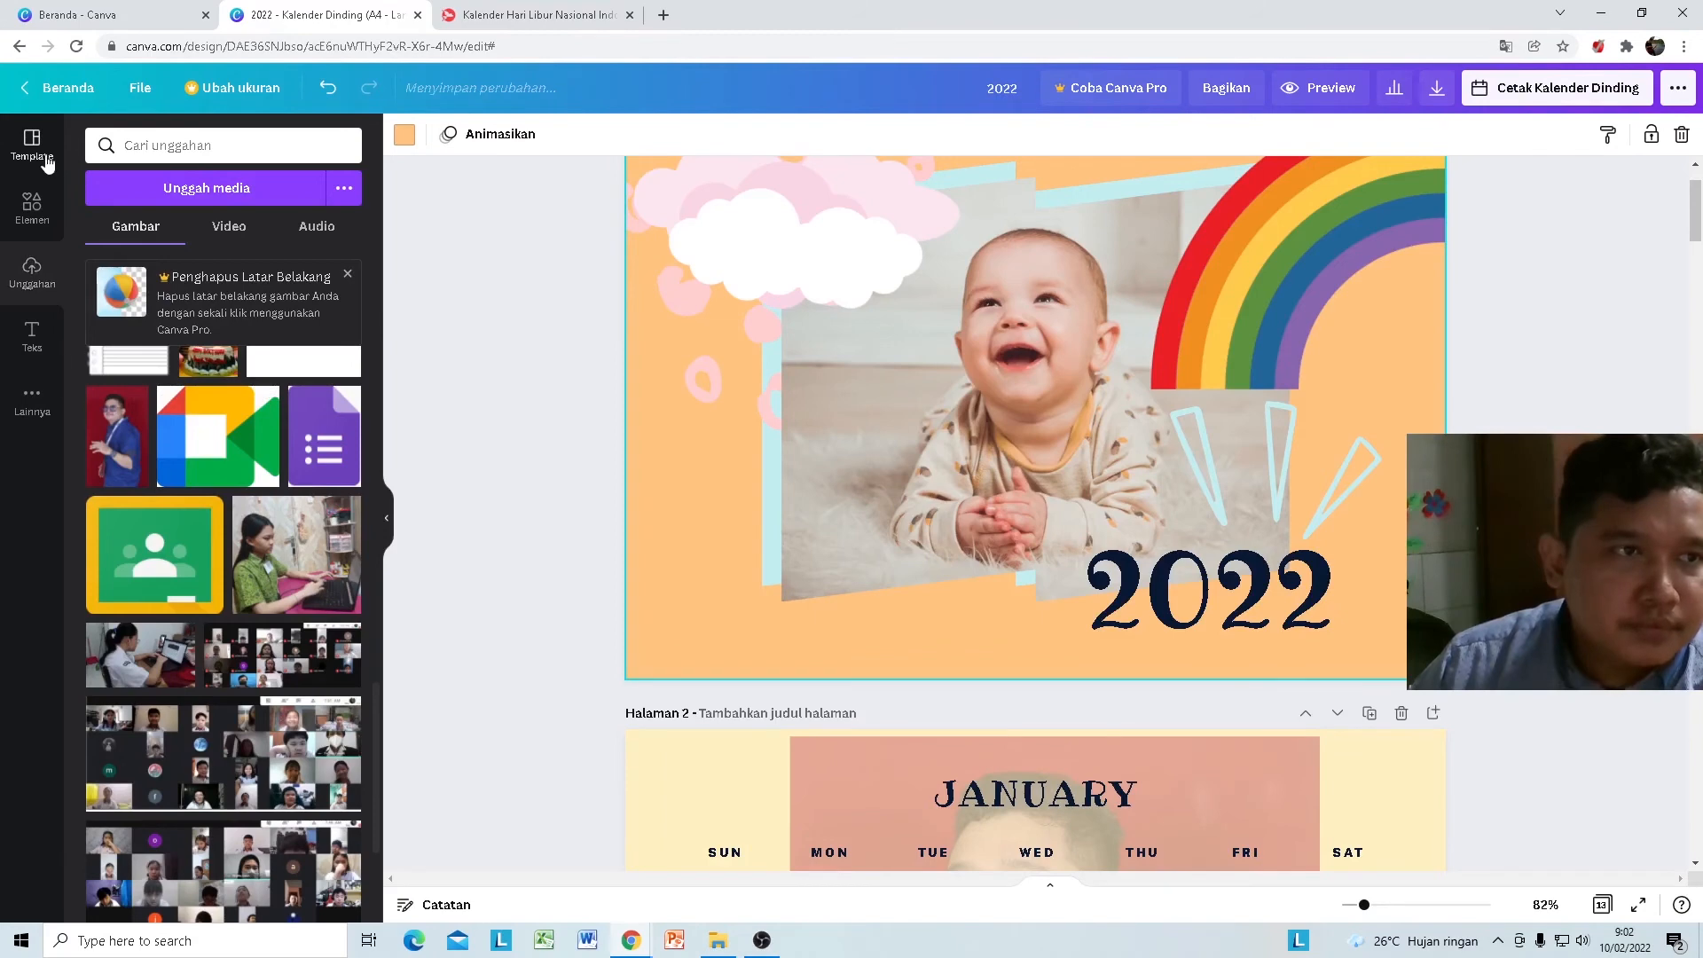
left_click(316, 145)
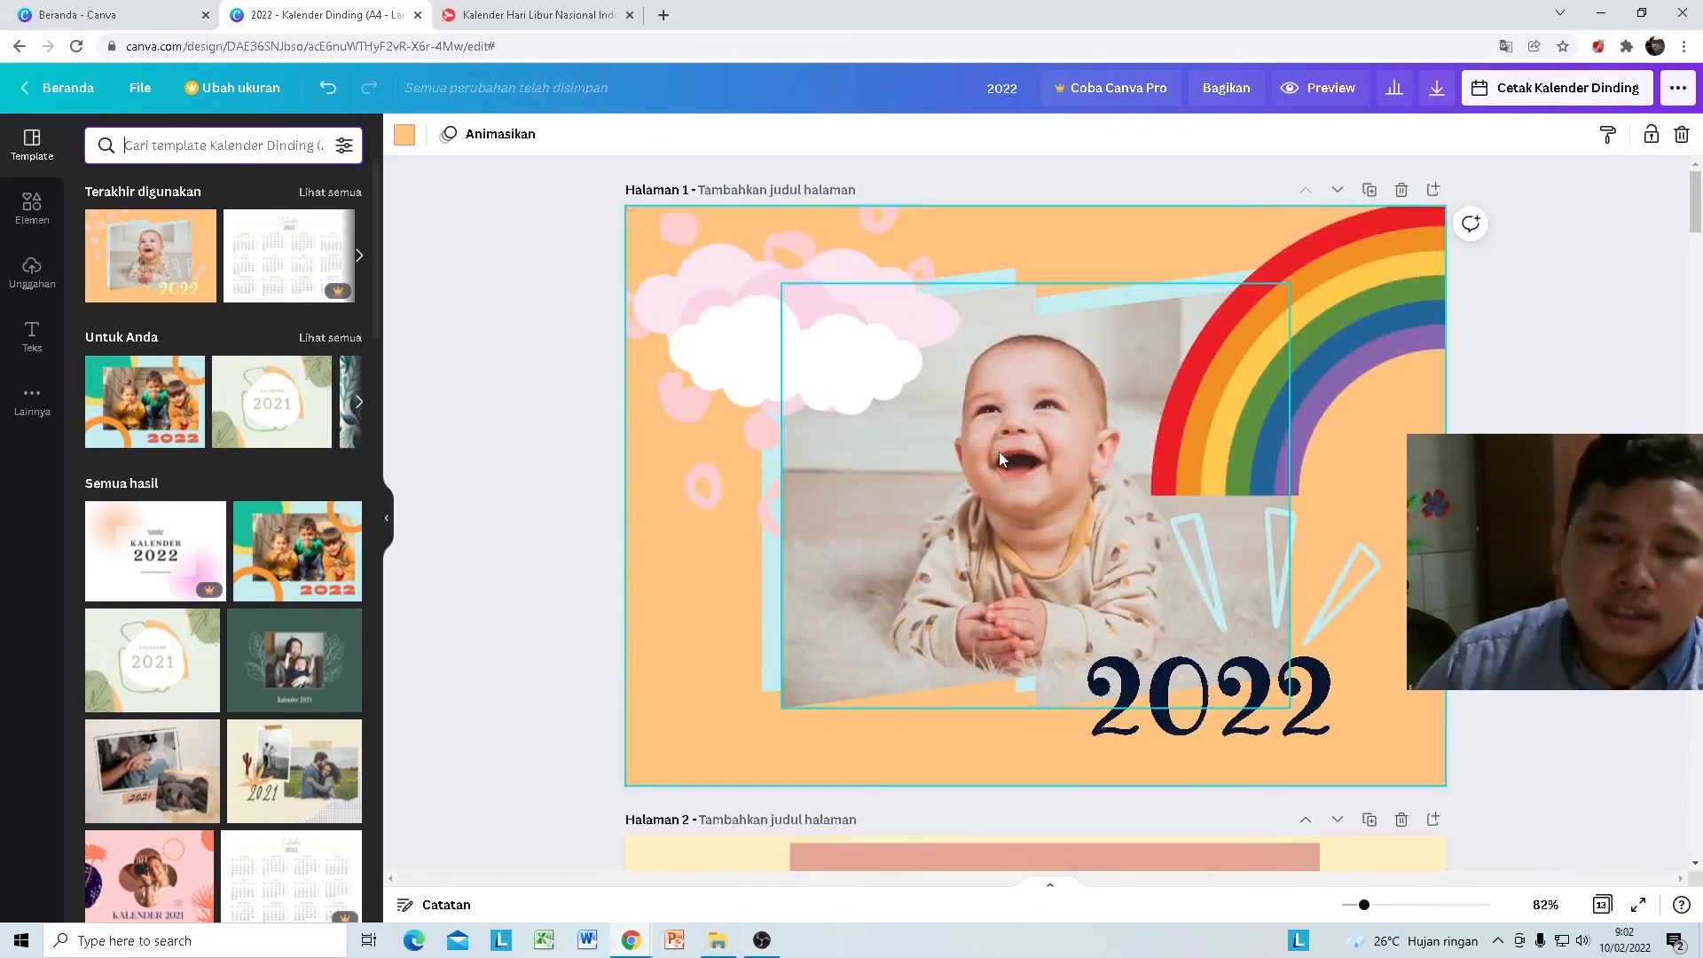
scroll(1027, 380, "down", 3)
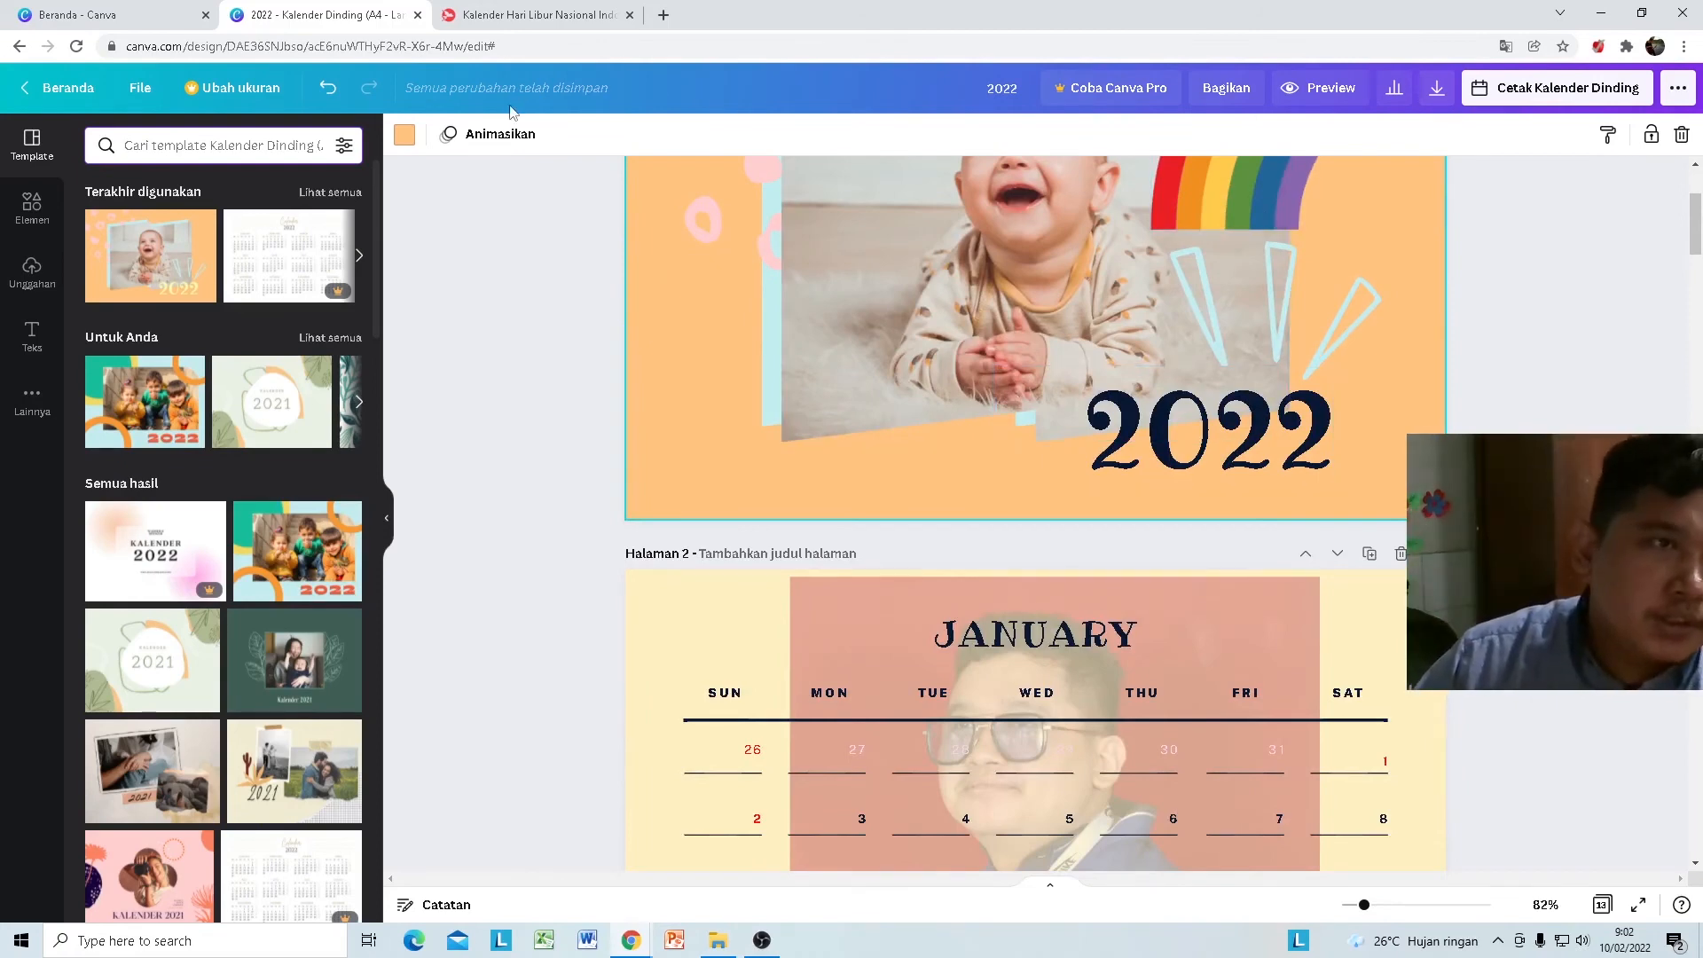
left_click(42, 210)
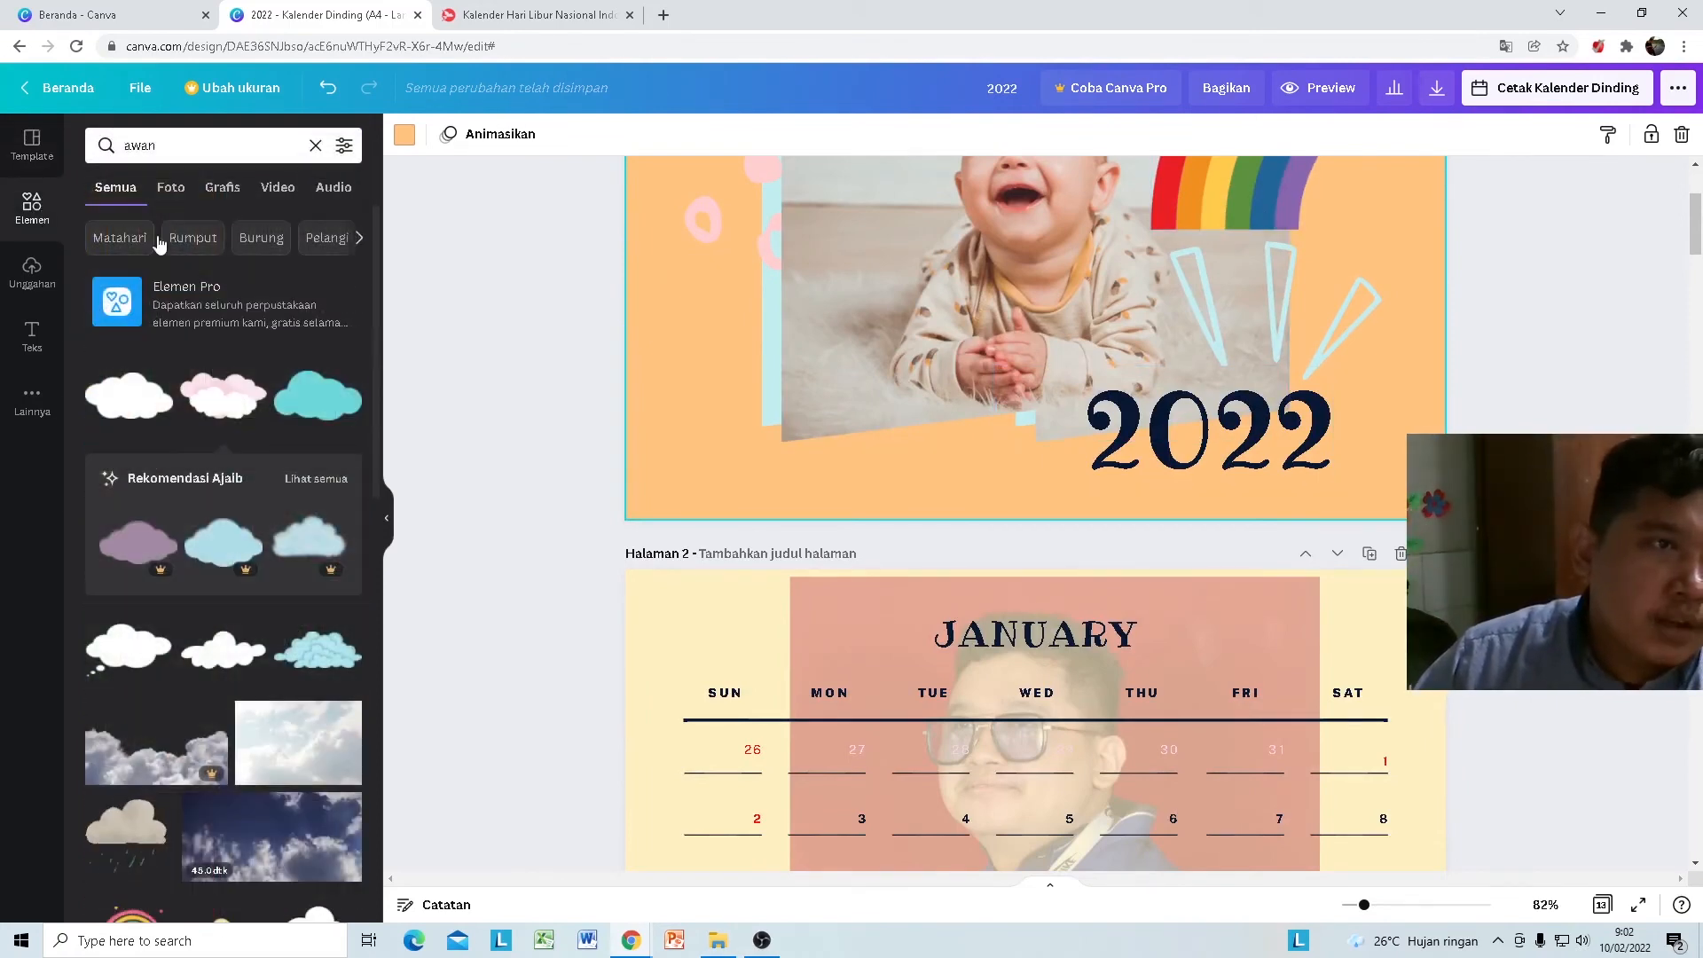
left_click(315, 145)
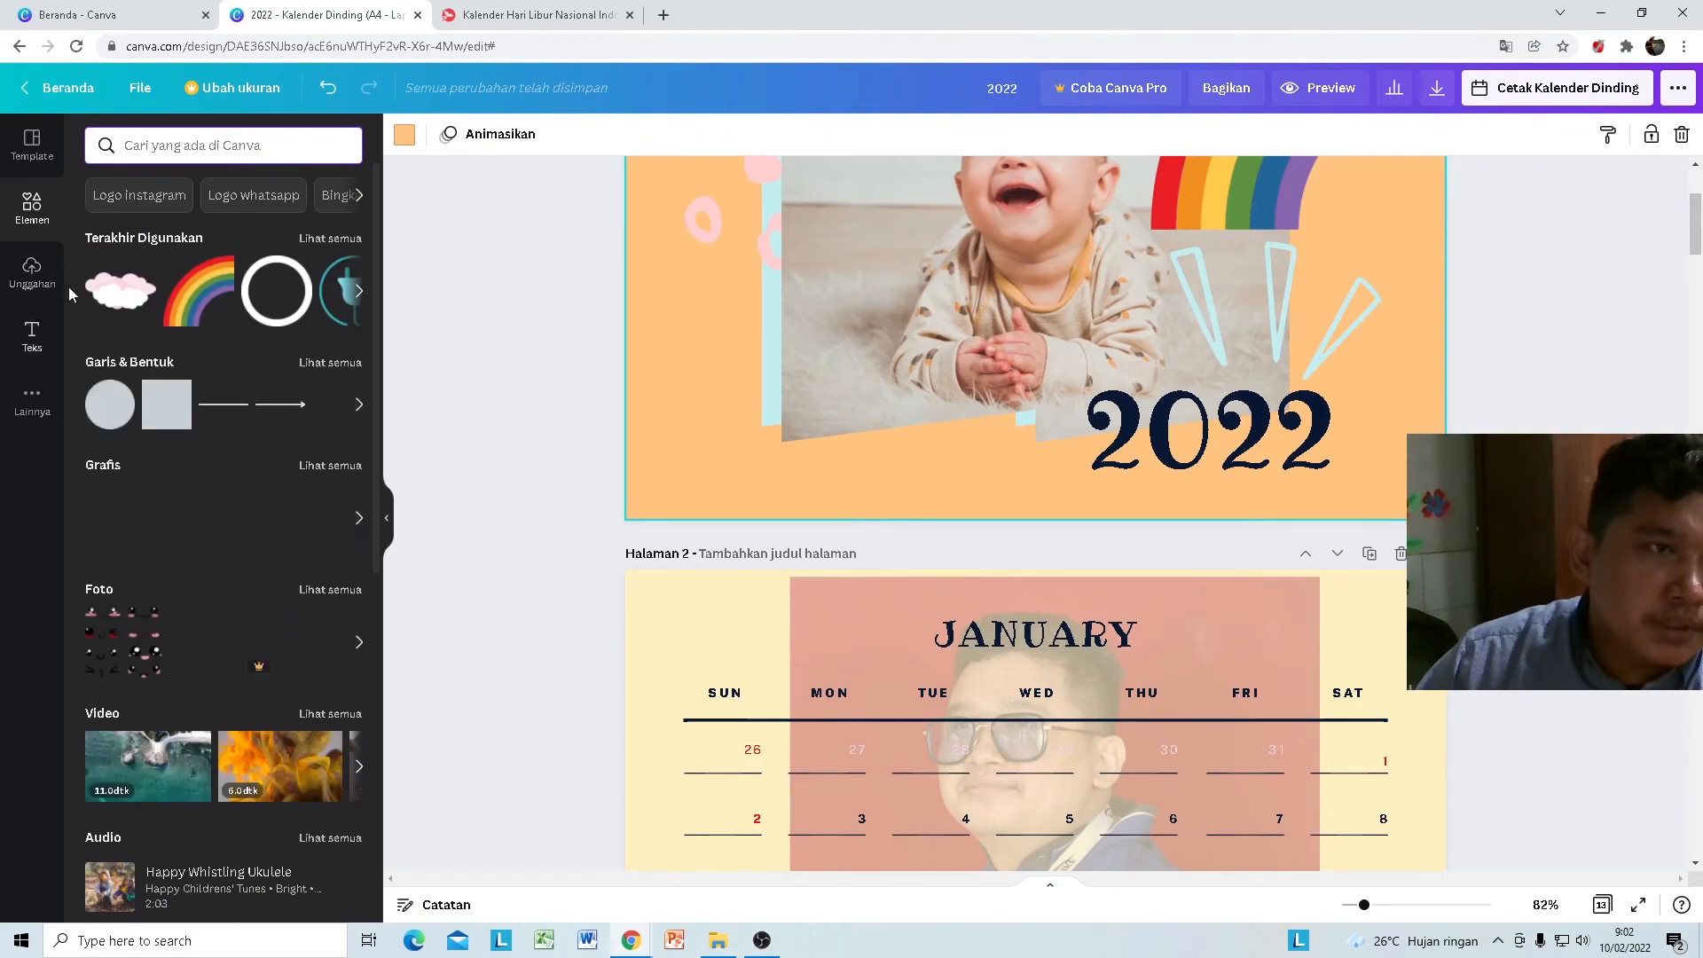
left_click(37, 279)
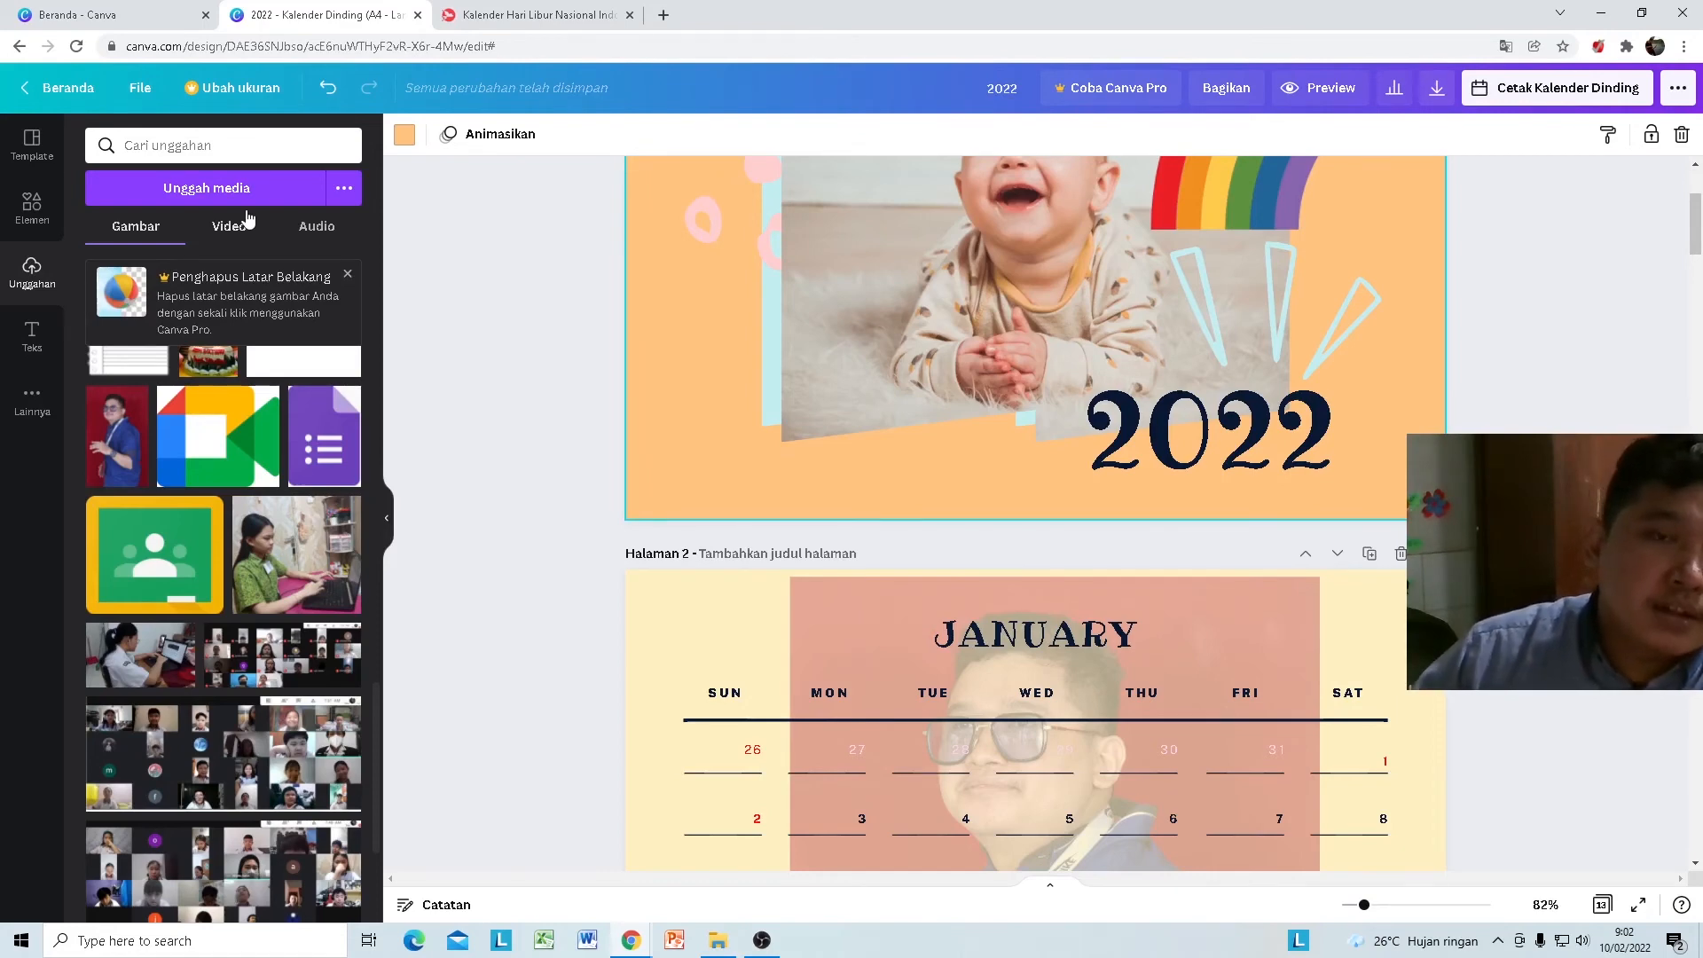
Step: Examine the calendar pages from the cover down to December and back up to August
scroll(1140, 434, "up", 3)
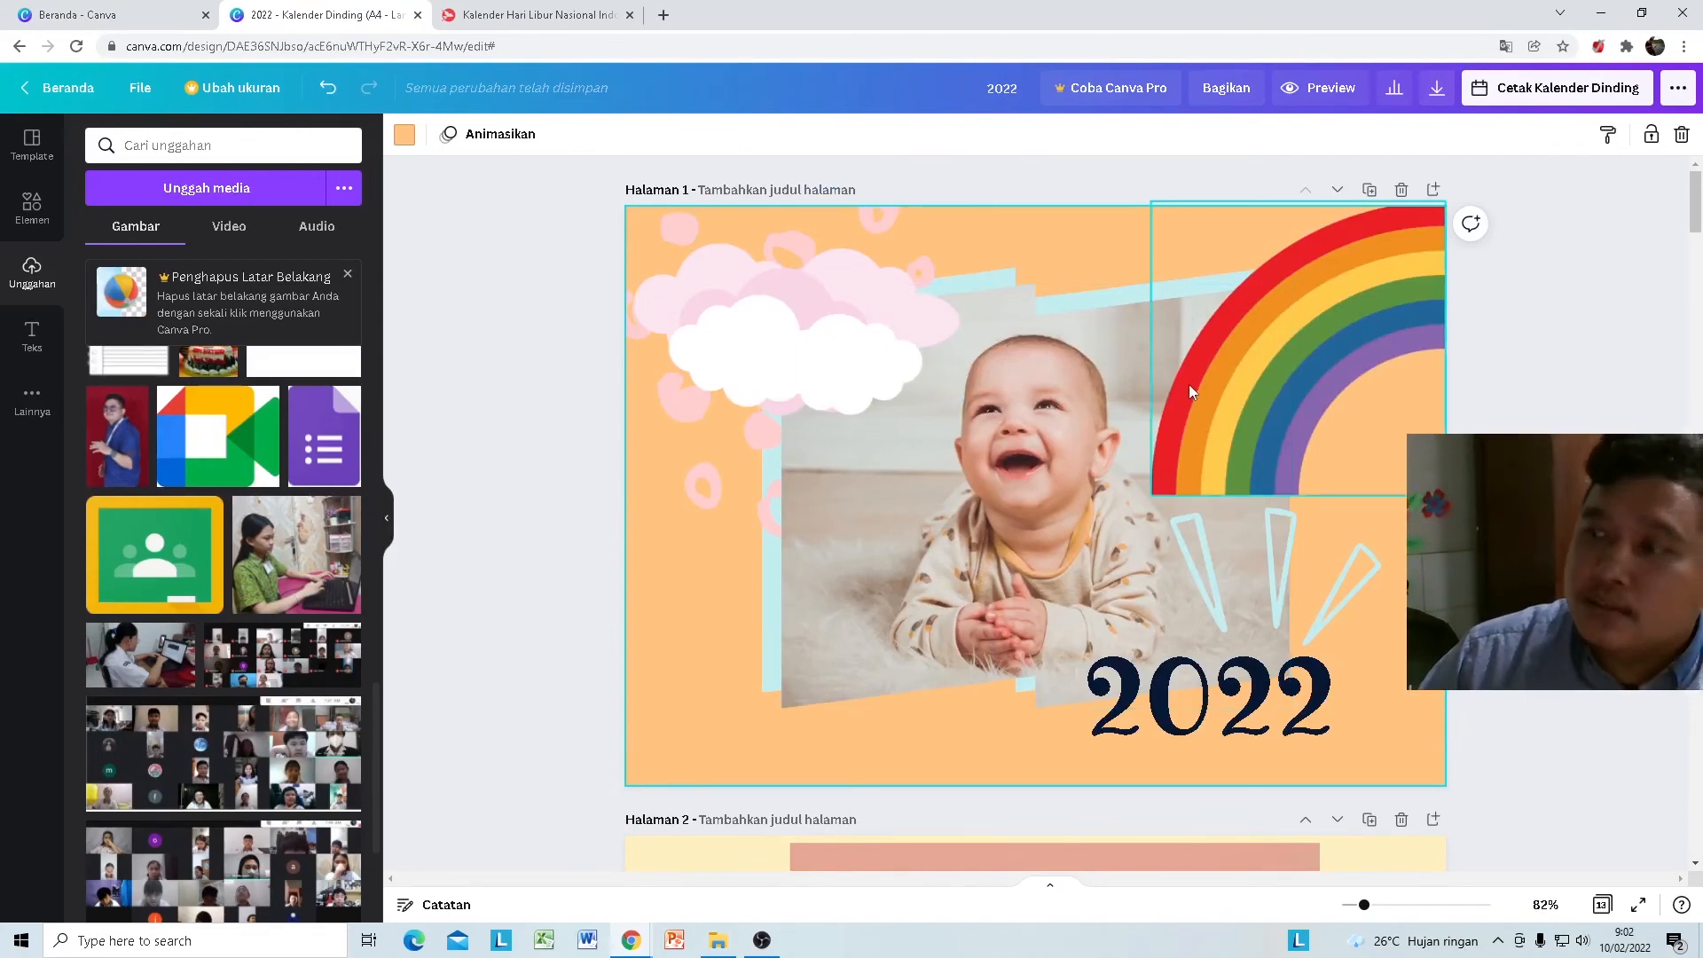
scroll(1189, 385, "down", 10)
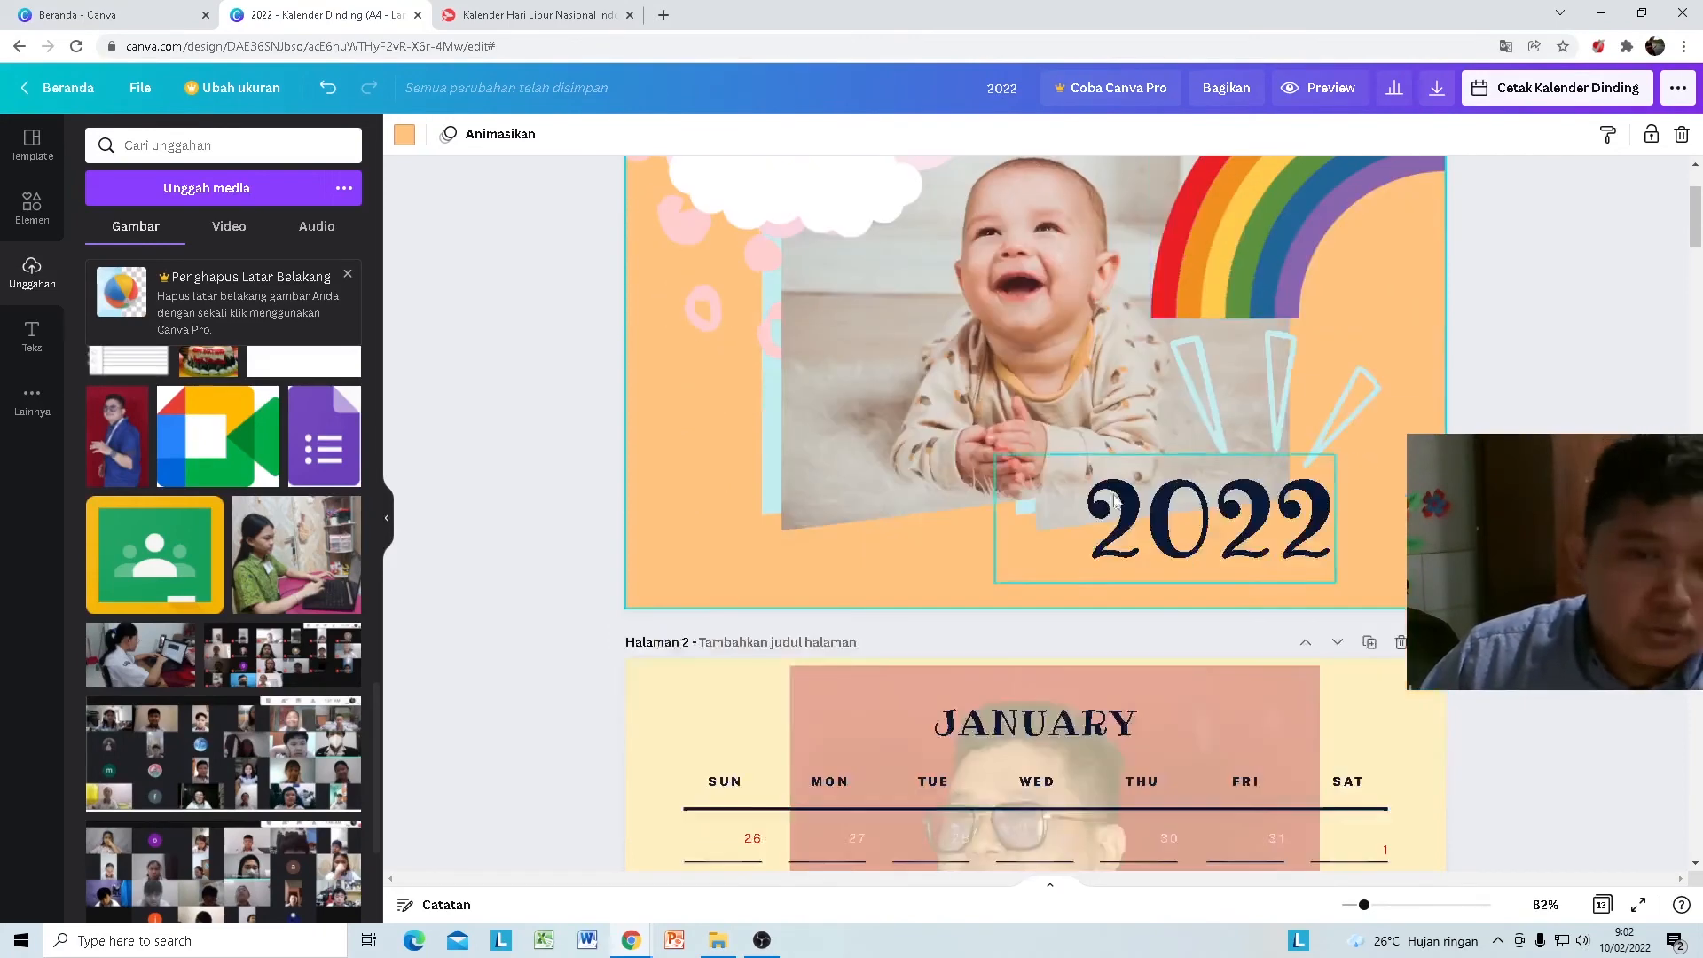
scroll(1042, 582, "down", 20)
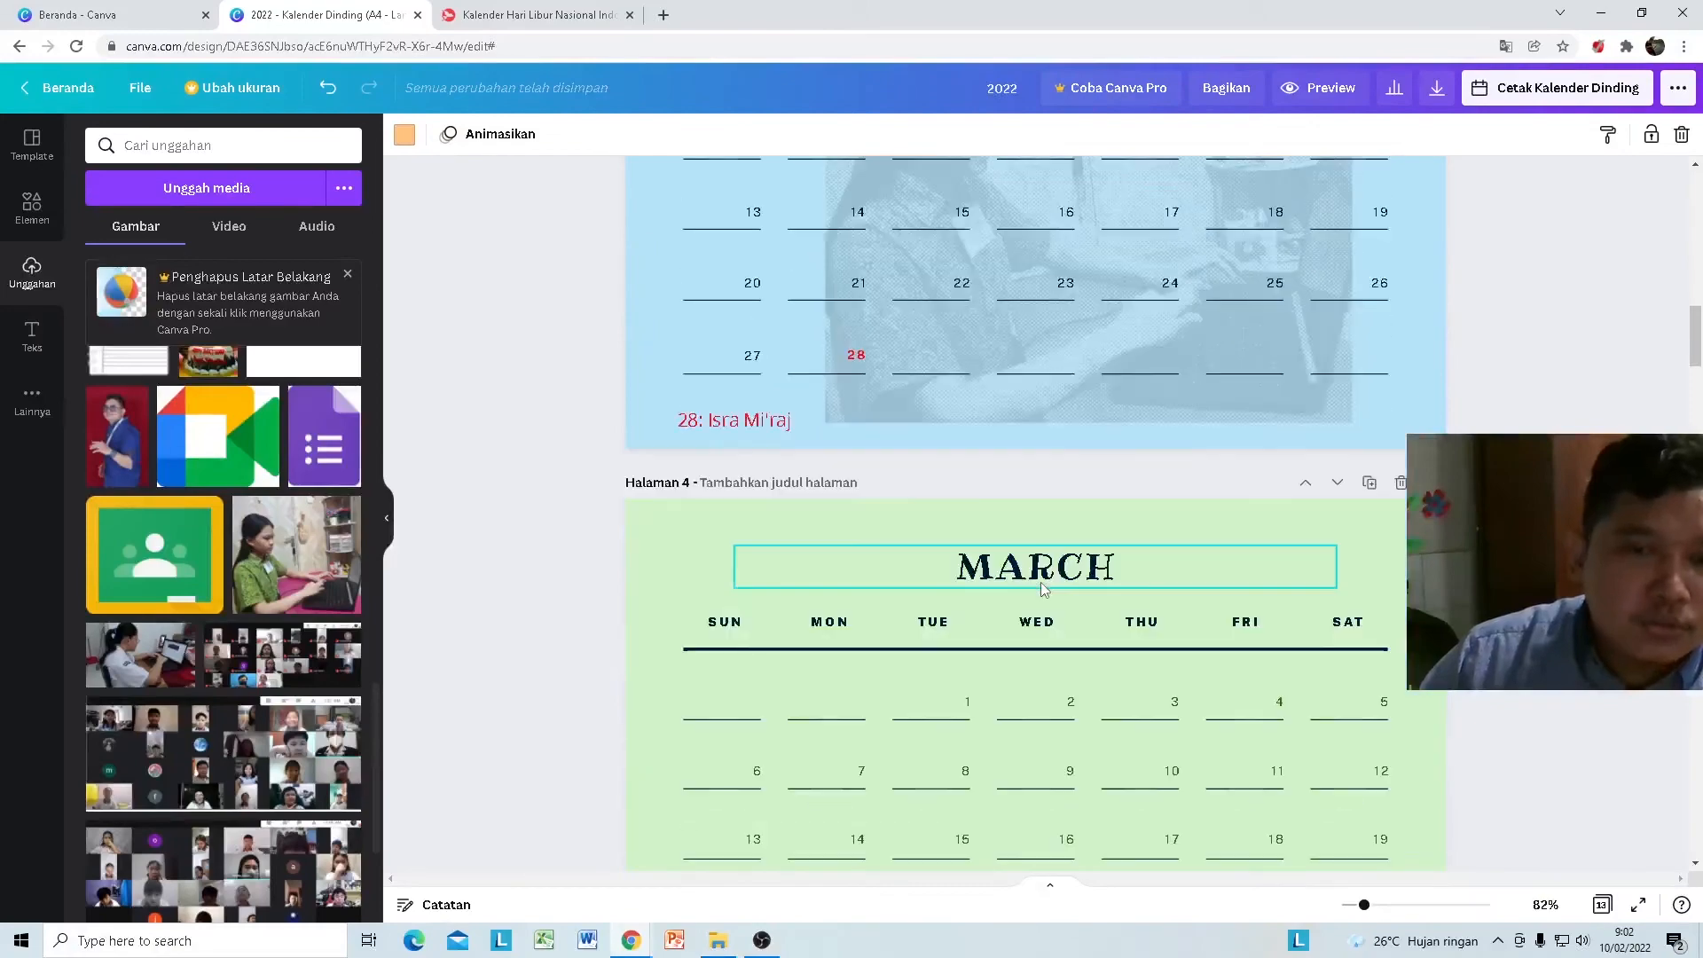
scroll(1035, 588, "down", 20)
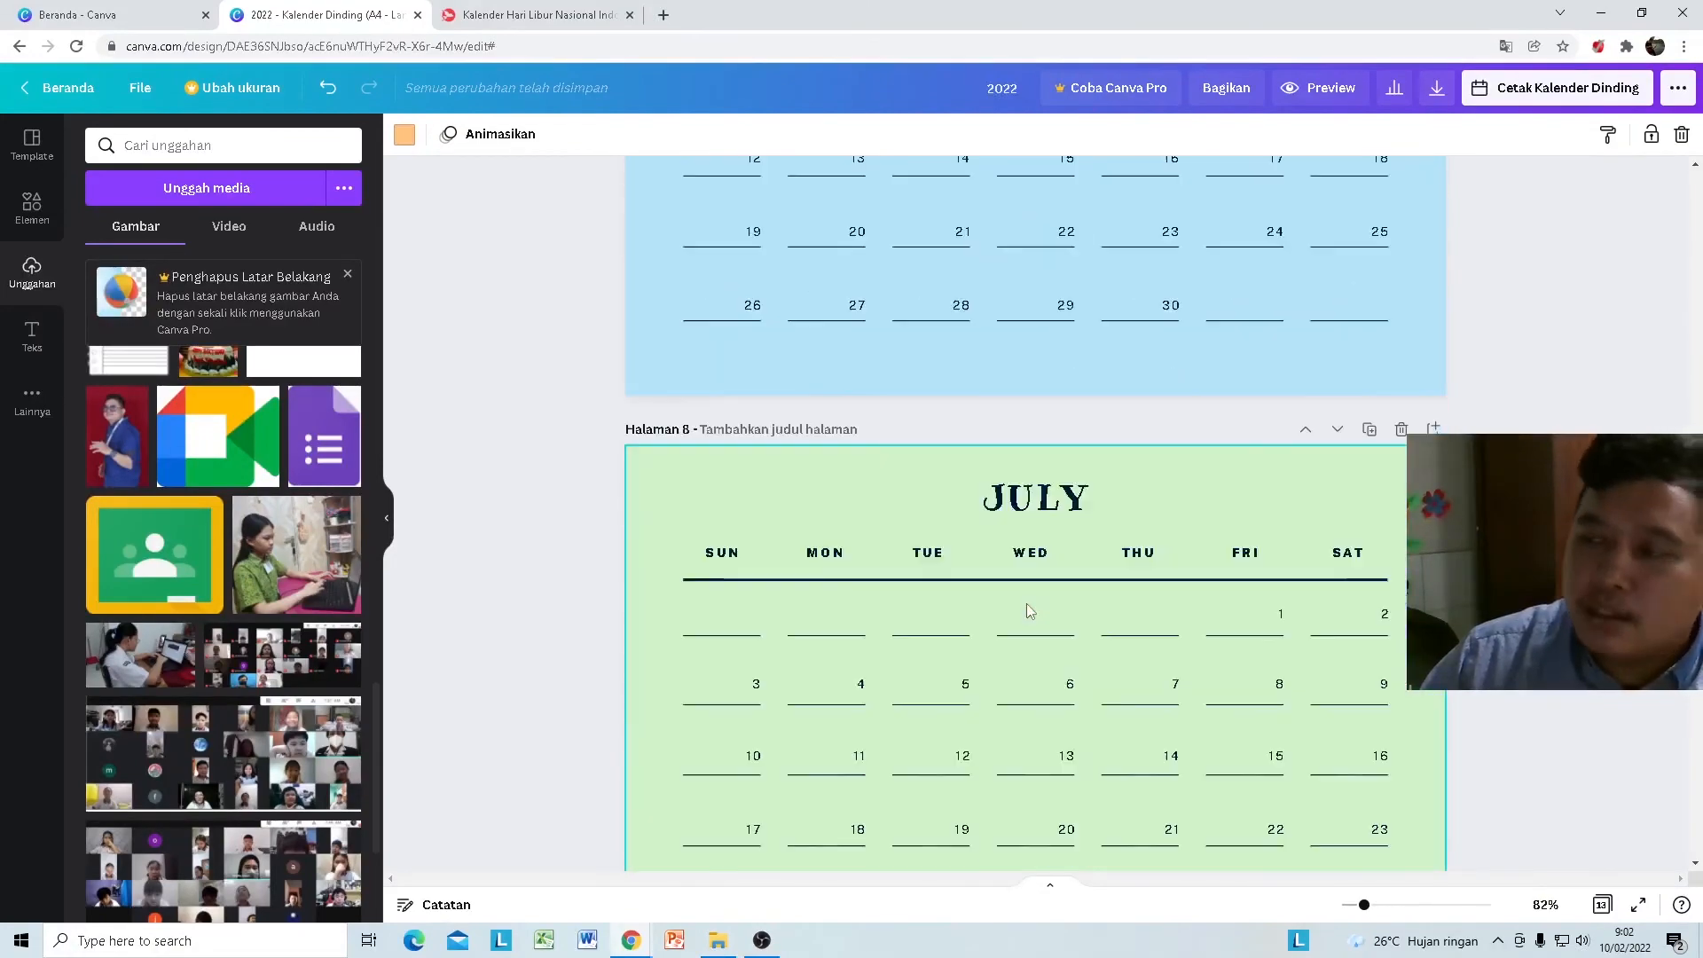
scroll(1026, 626, "down", 20)
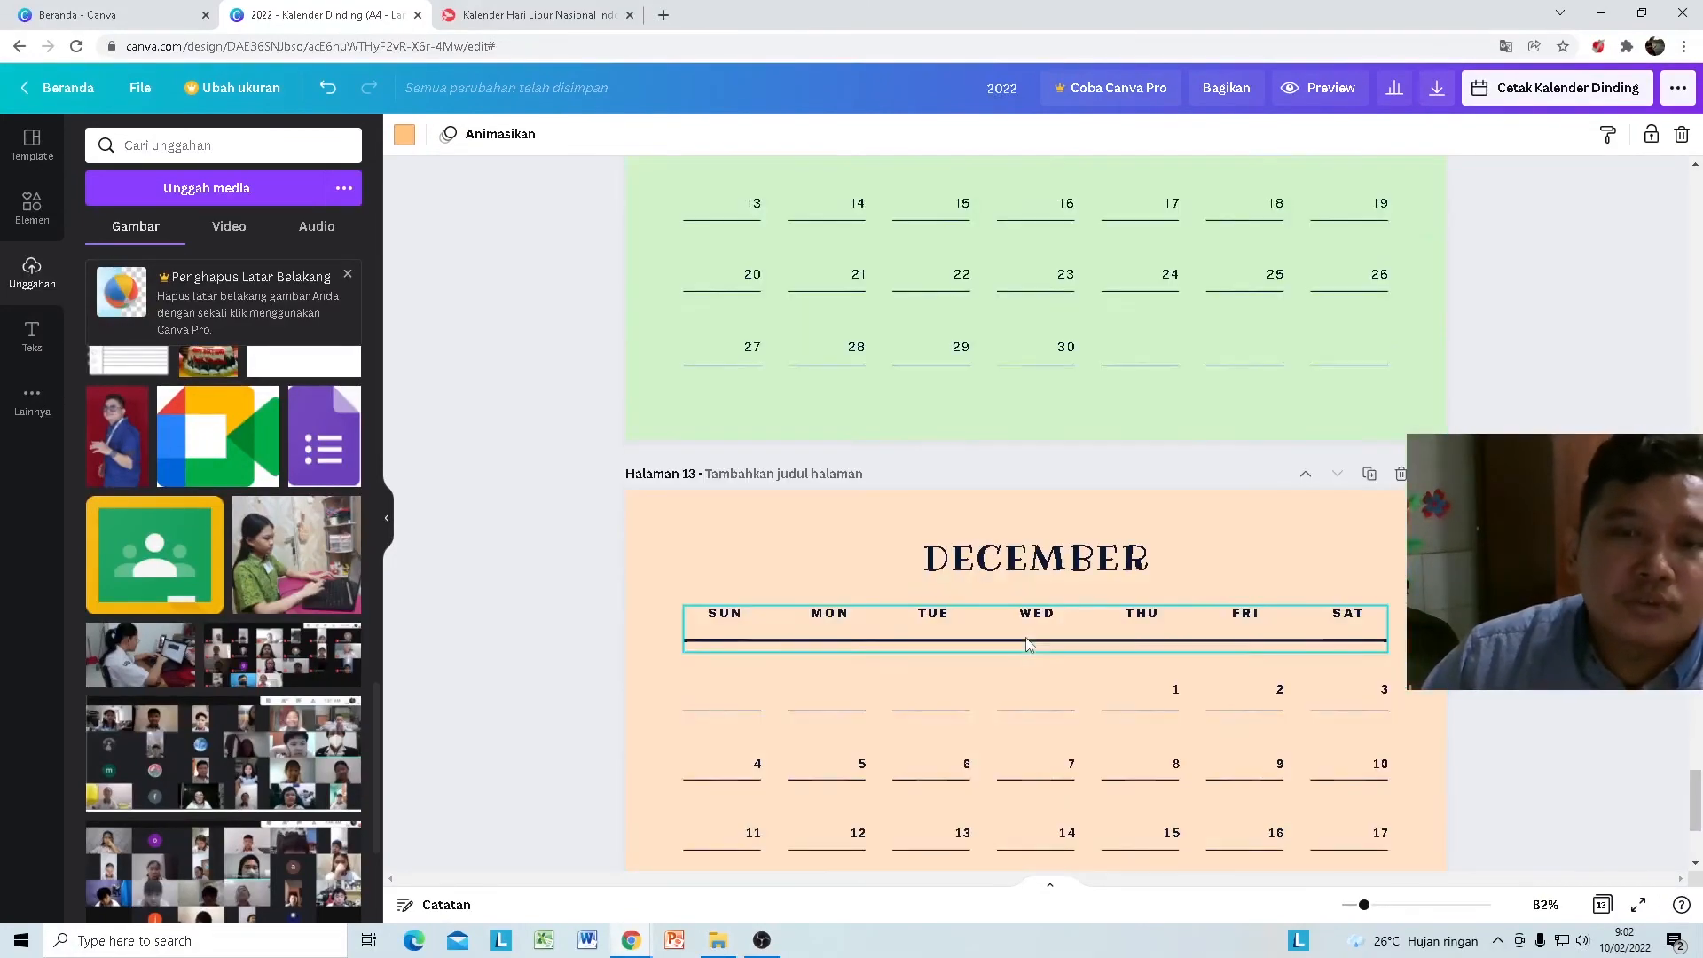
scroll(1411, 730, "up", 20)
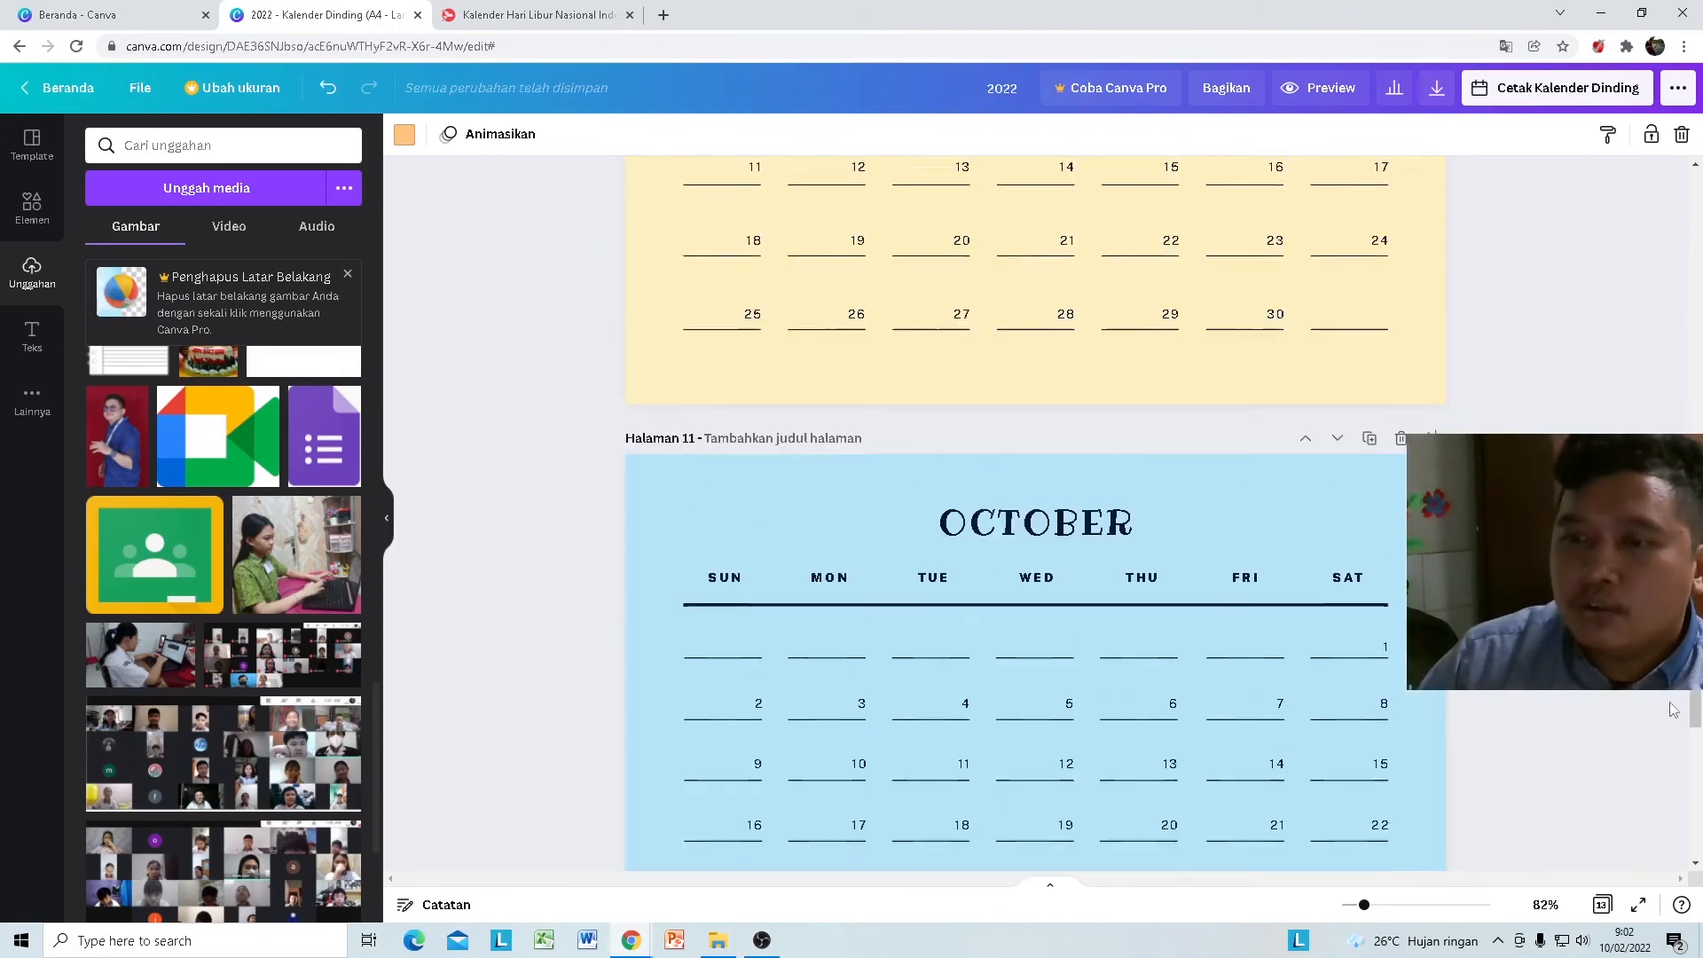
scroll(958, 555, "up", 20)
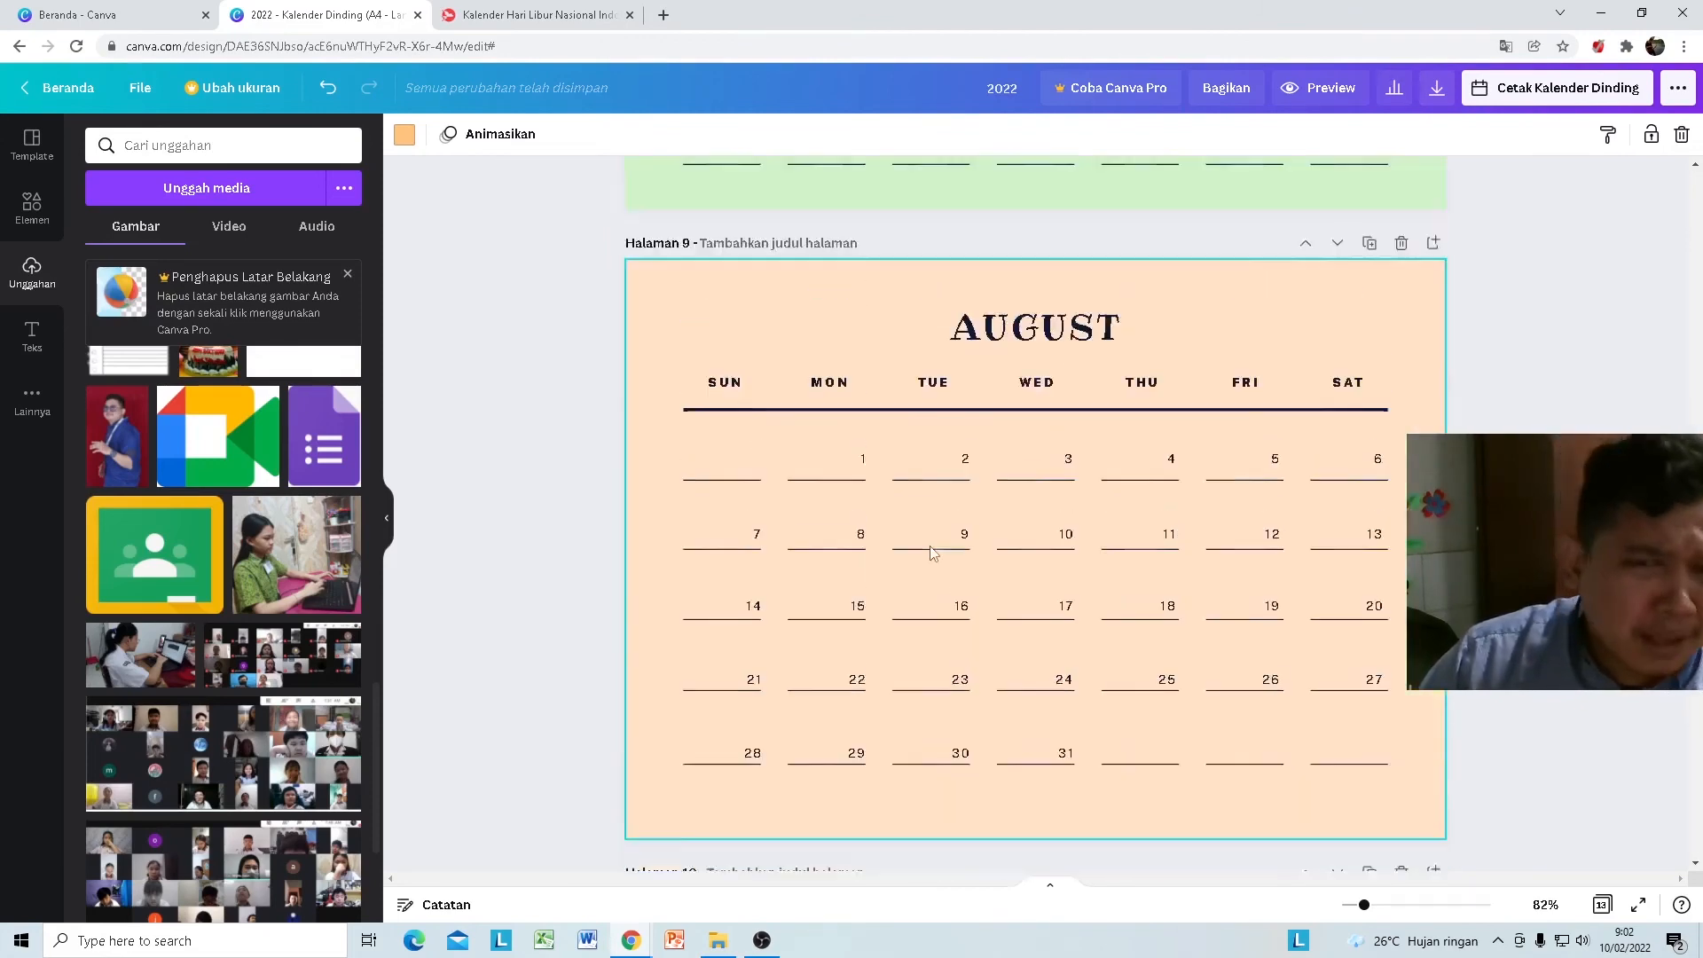
Step: Shrink the faded photo on the February page so it sits over dates 20 to 28 in the lower-left corner
scroll(958, 555, "up", 20)
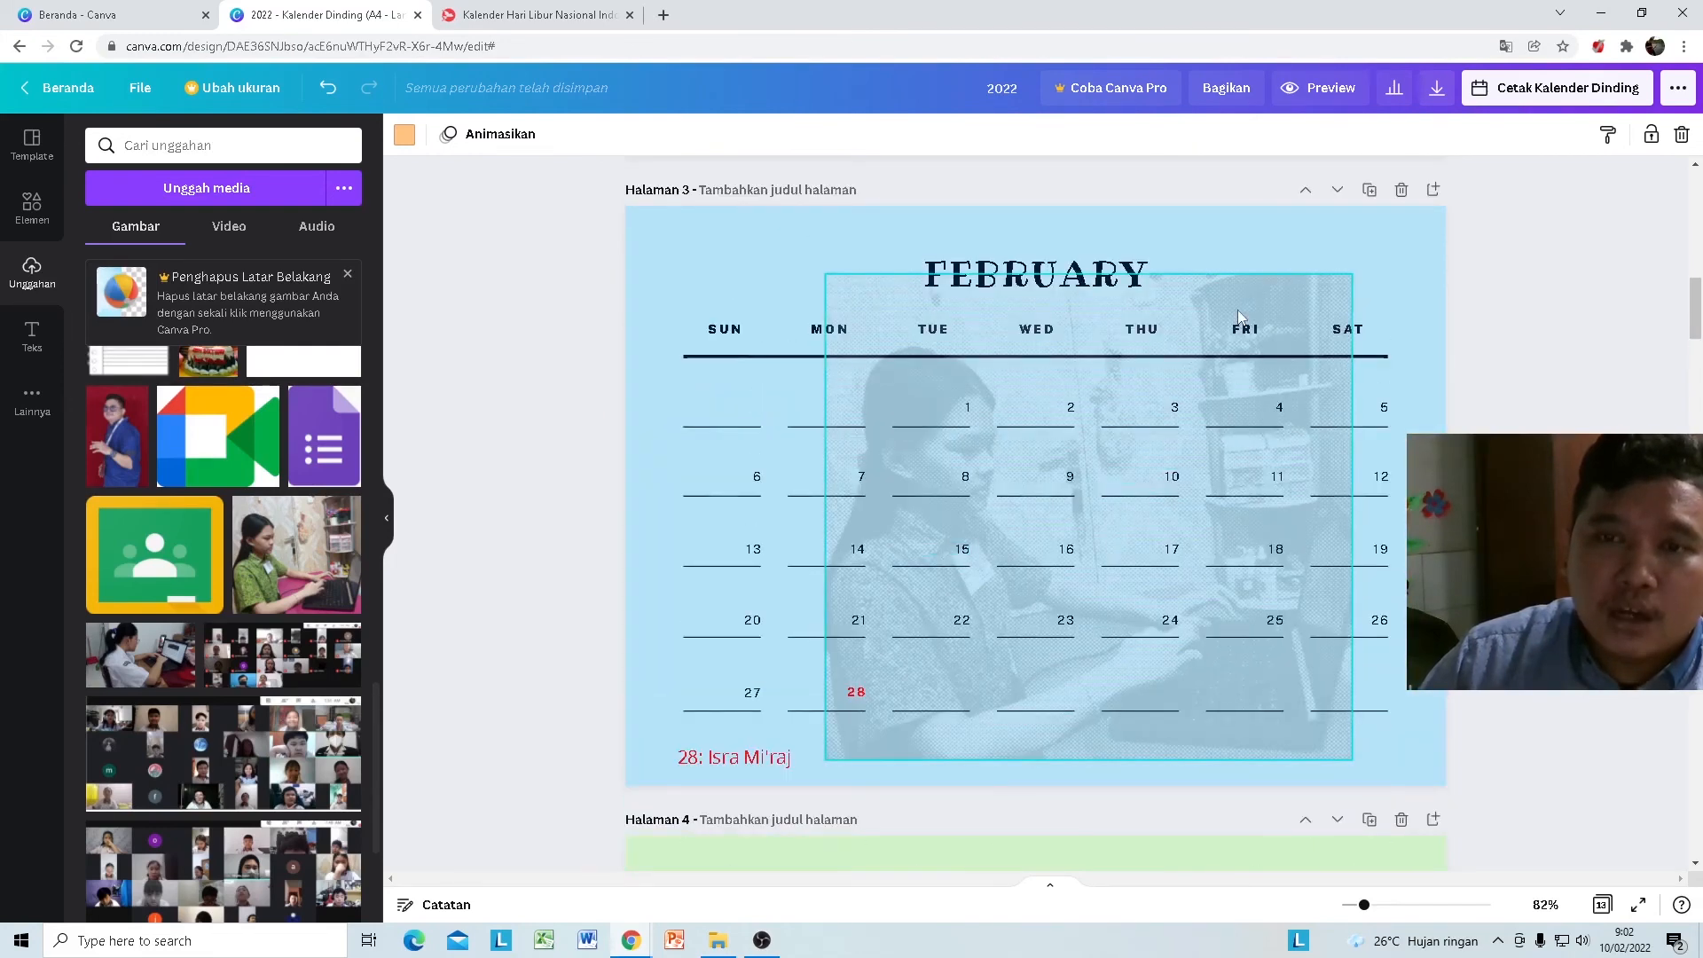
left_click(1291, 314)
left_click_drag(1306, 306, 898, 564)
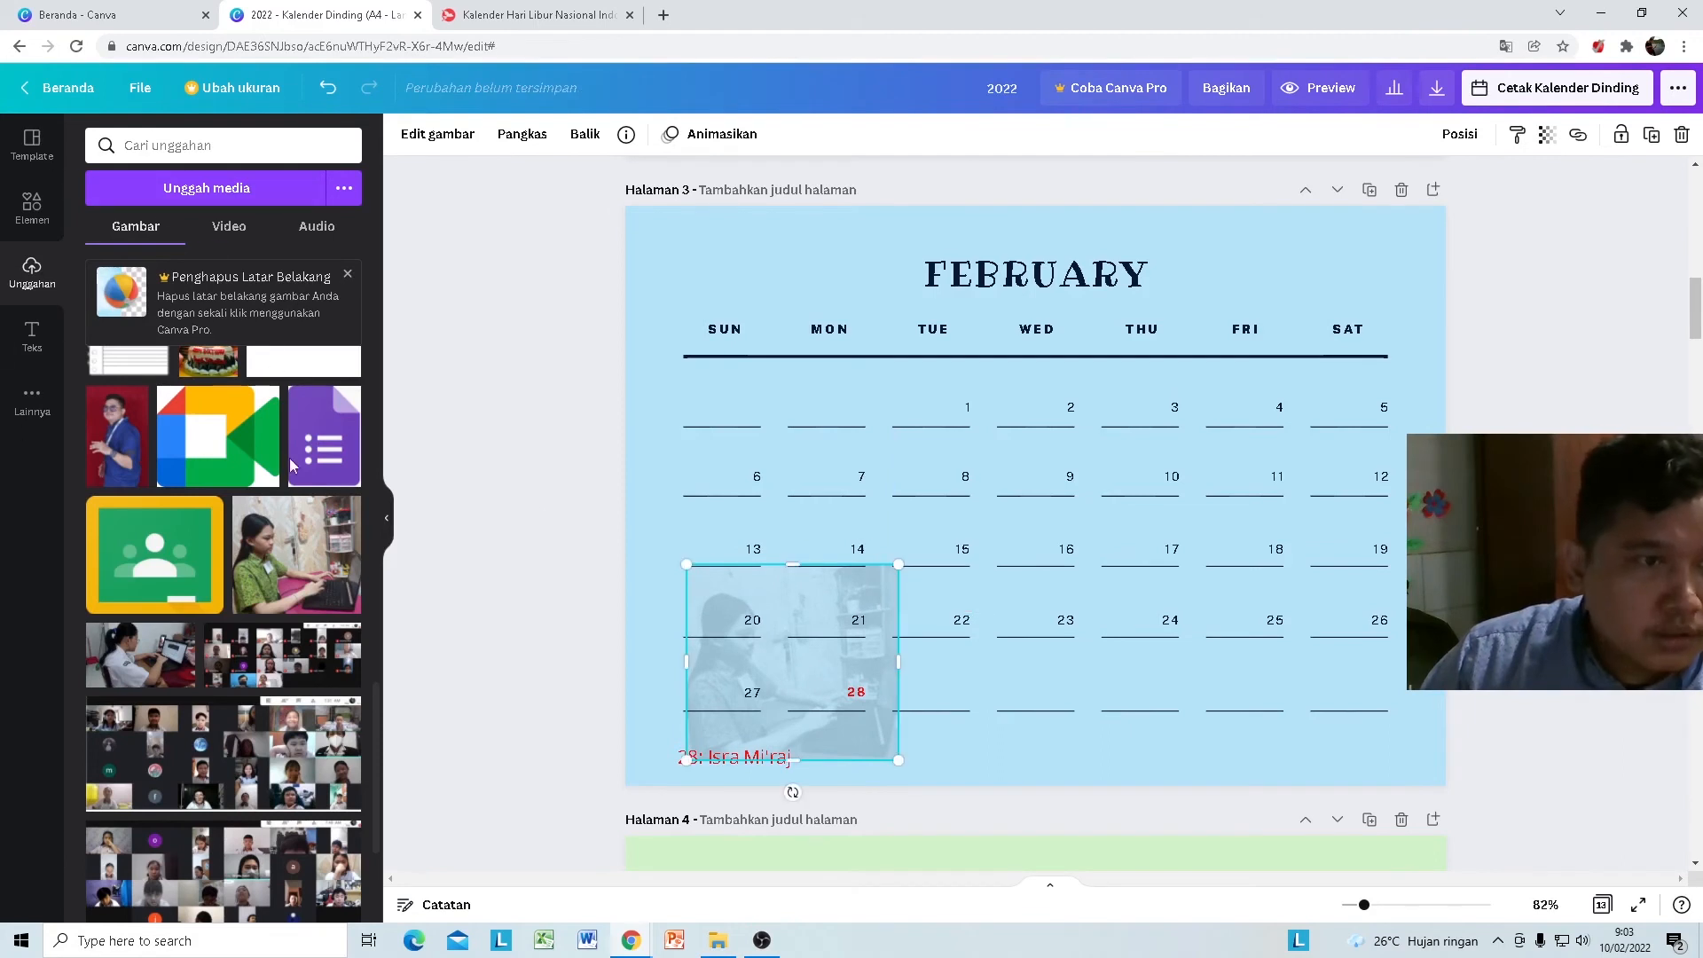
Step: Add the uploaded photo of the girl in a white uniform at a laptop to the February page and halve its size
scroll(292, 463, "down", 2)
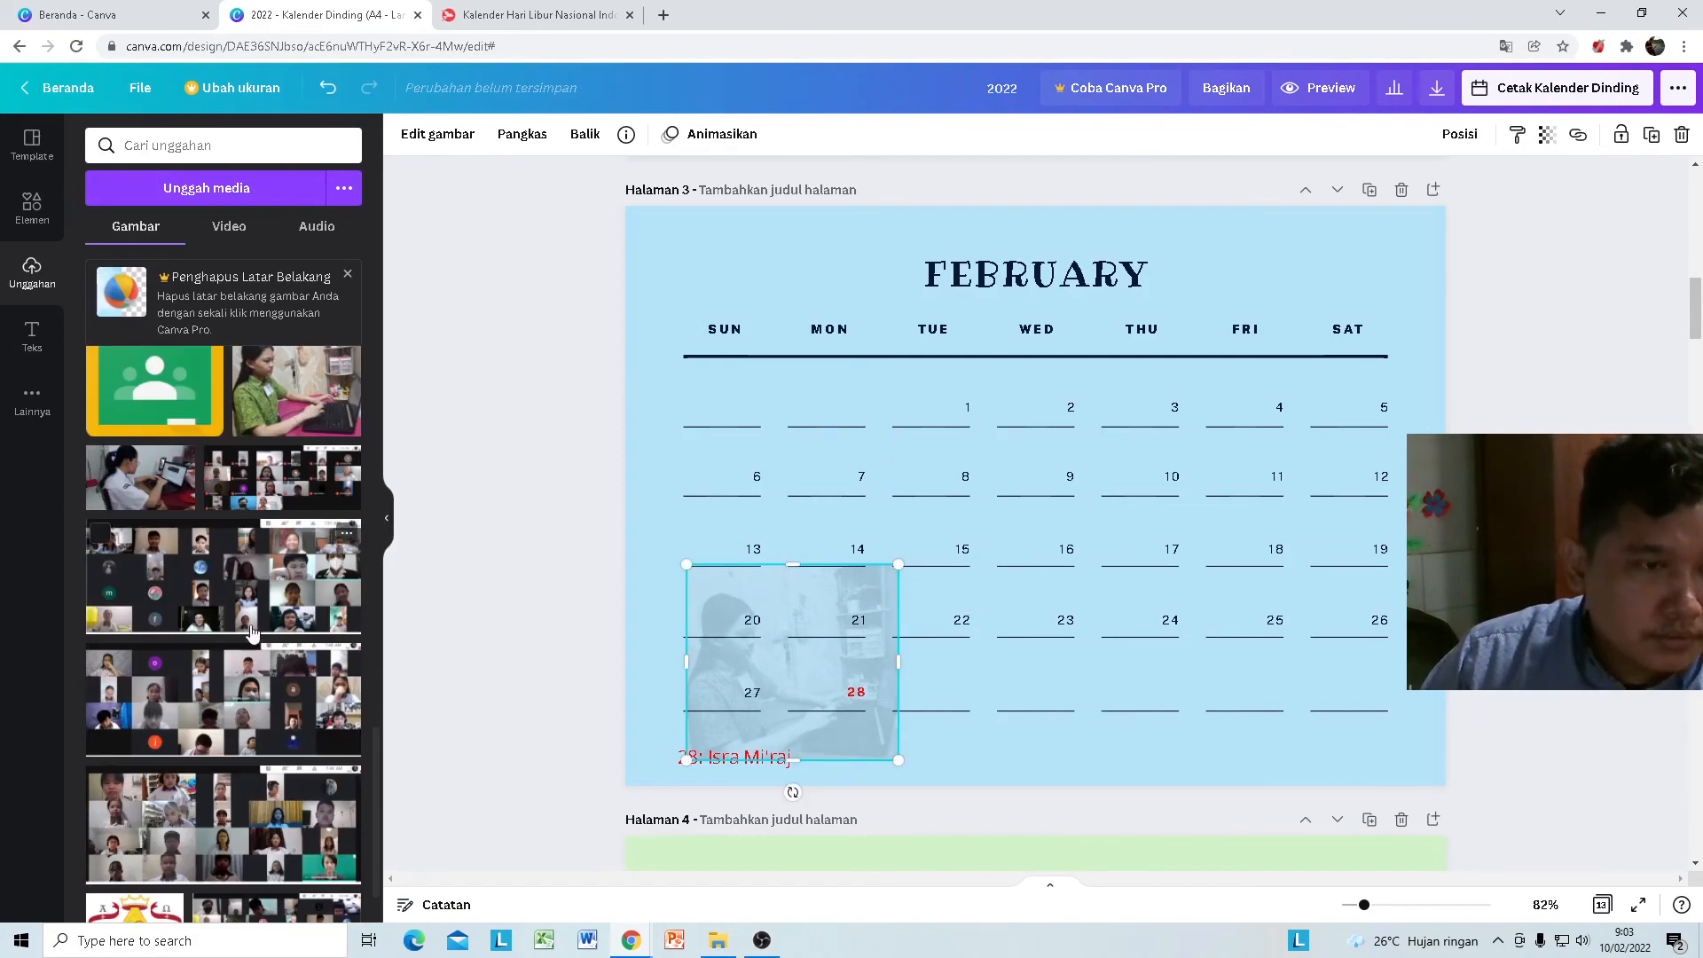
left_click_drag(161, 484, 1052, 377)
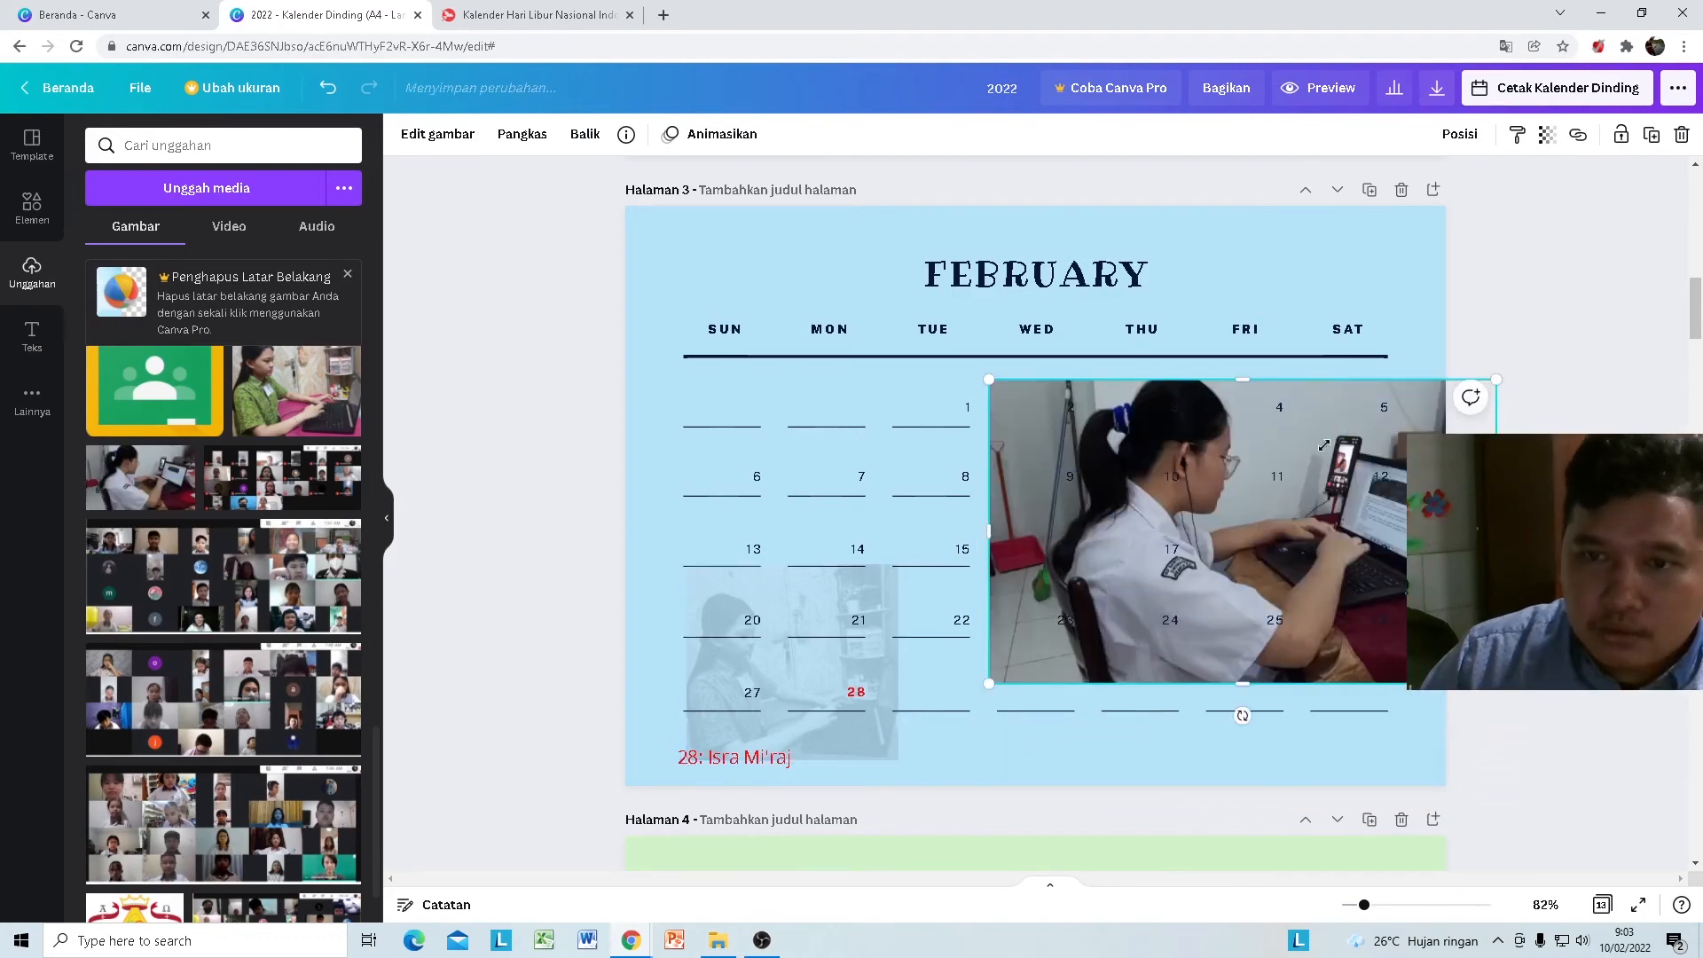
left_click_drag(1324, 444, 1244, 530)
Step: Fade the new February photo with transparency and move it over the dates 10 to 26 in the Thursday to Saturday columns
left_click(1547, 134)
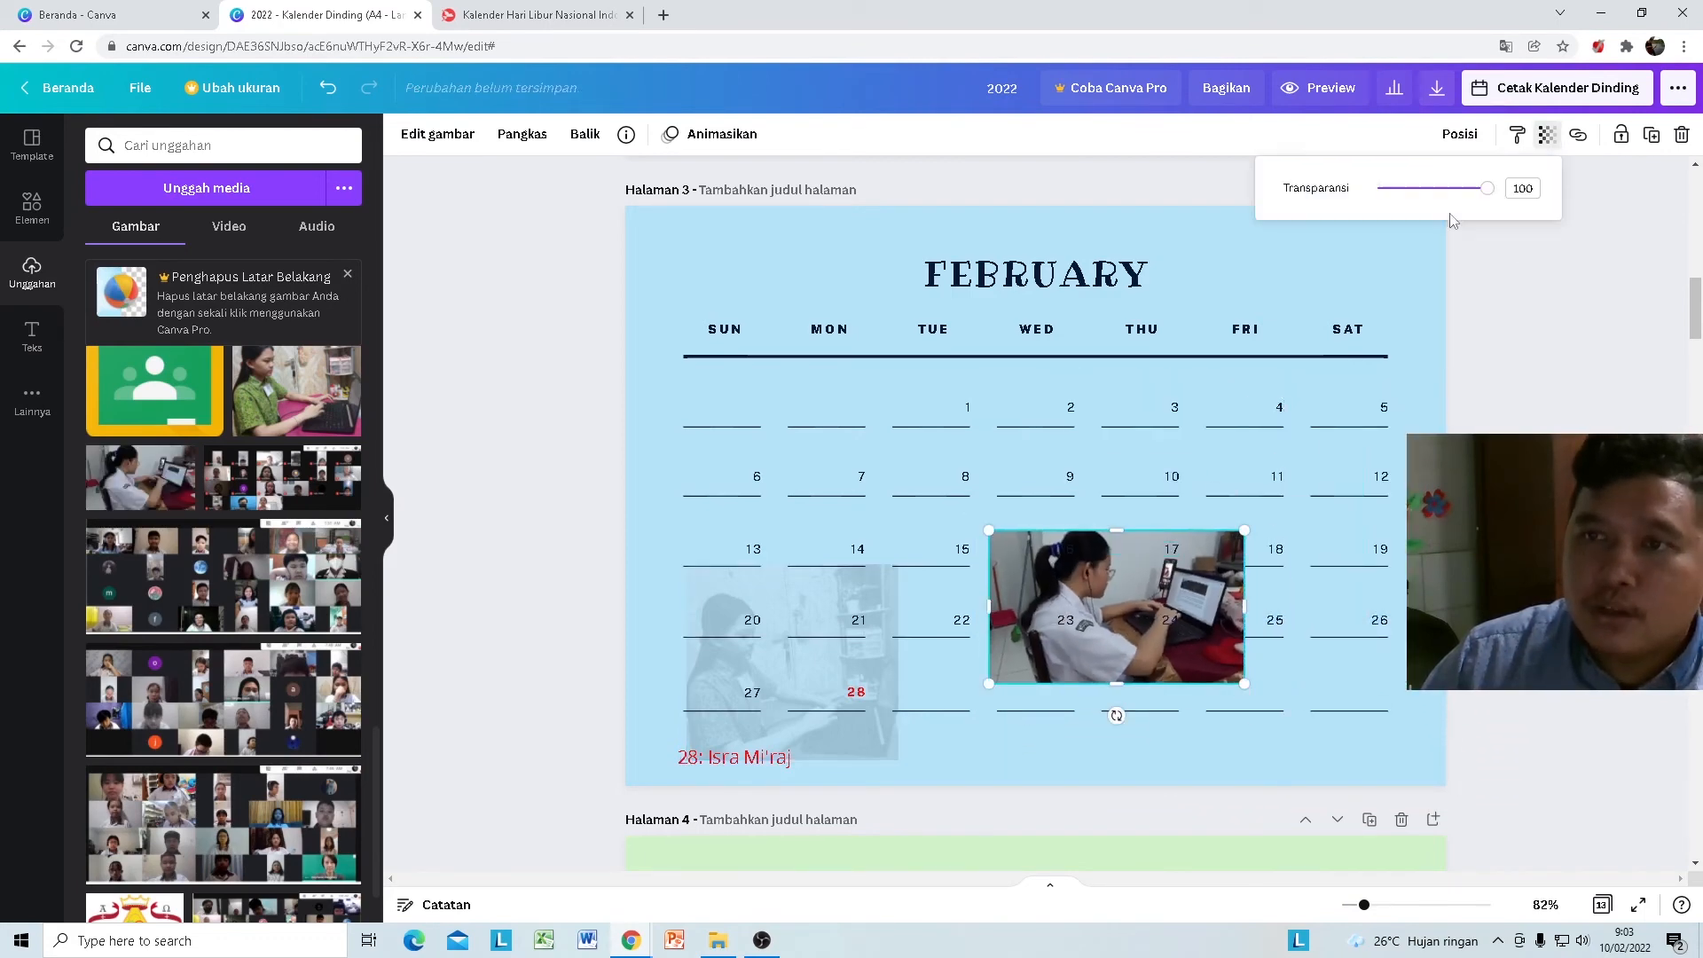
left_click(1416, 189)
left_click_drag(1194, 550, 1338, 489)
left_click(1552, 387)
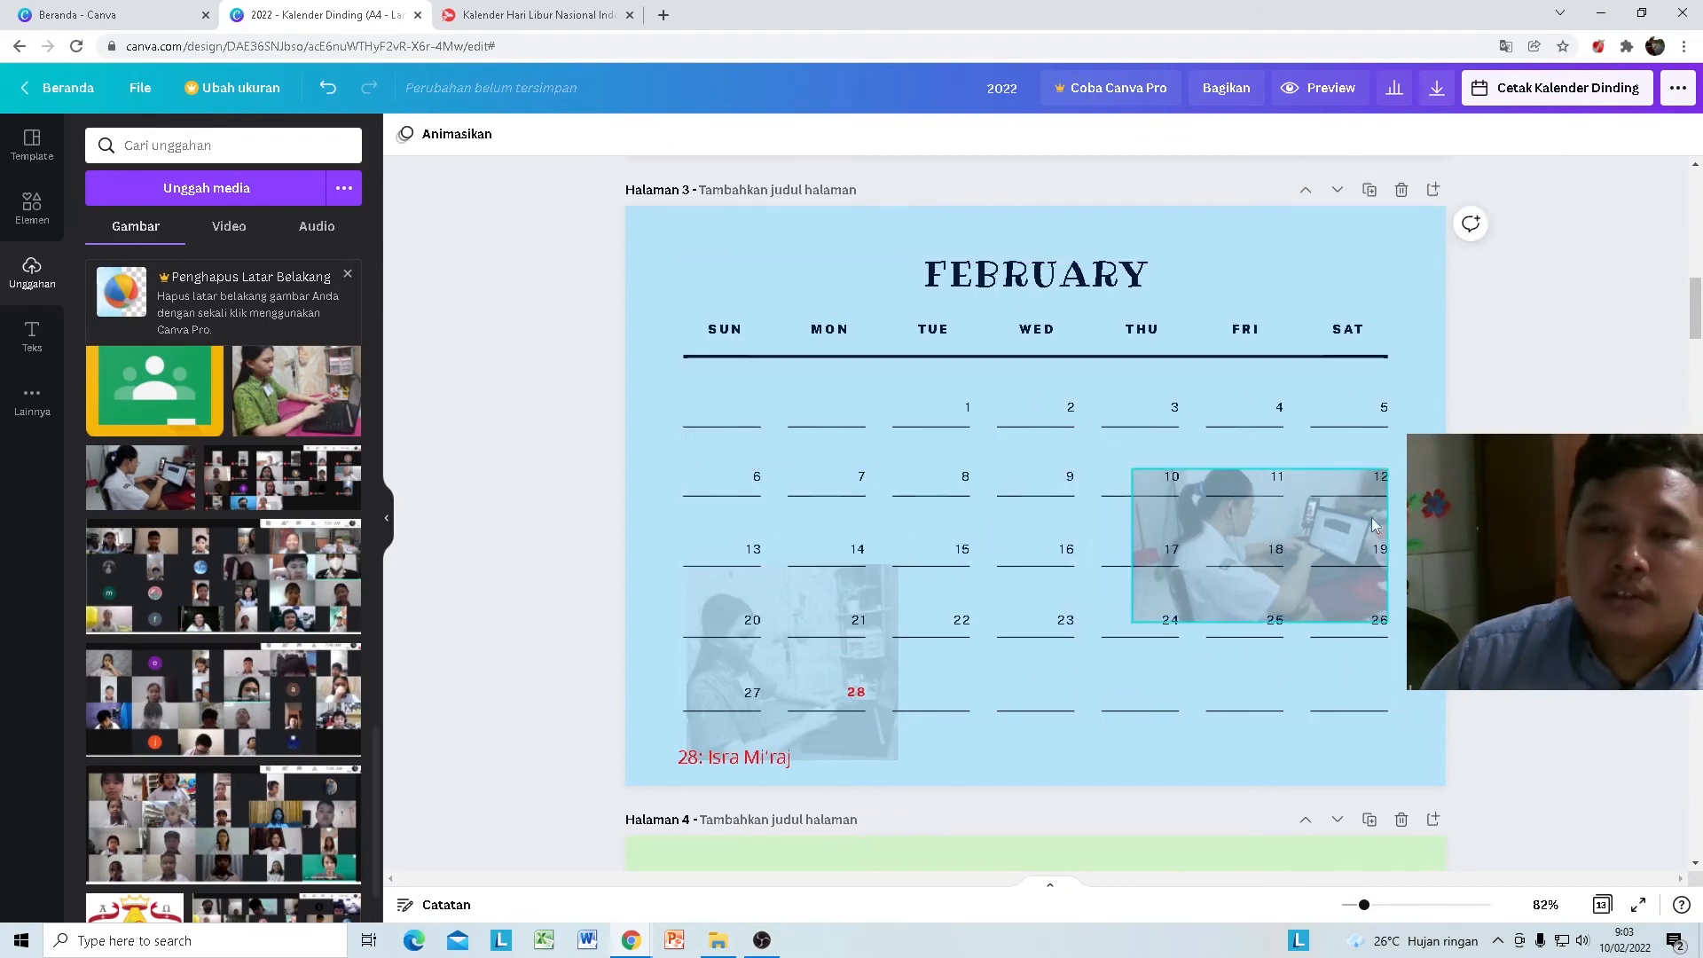
Step: Look over the calendar pages between the cover and March
scroll(1372, 518, "up", 8)
scroll(1381, 802, "down", 15)
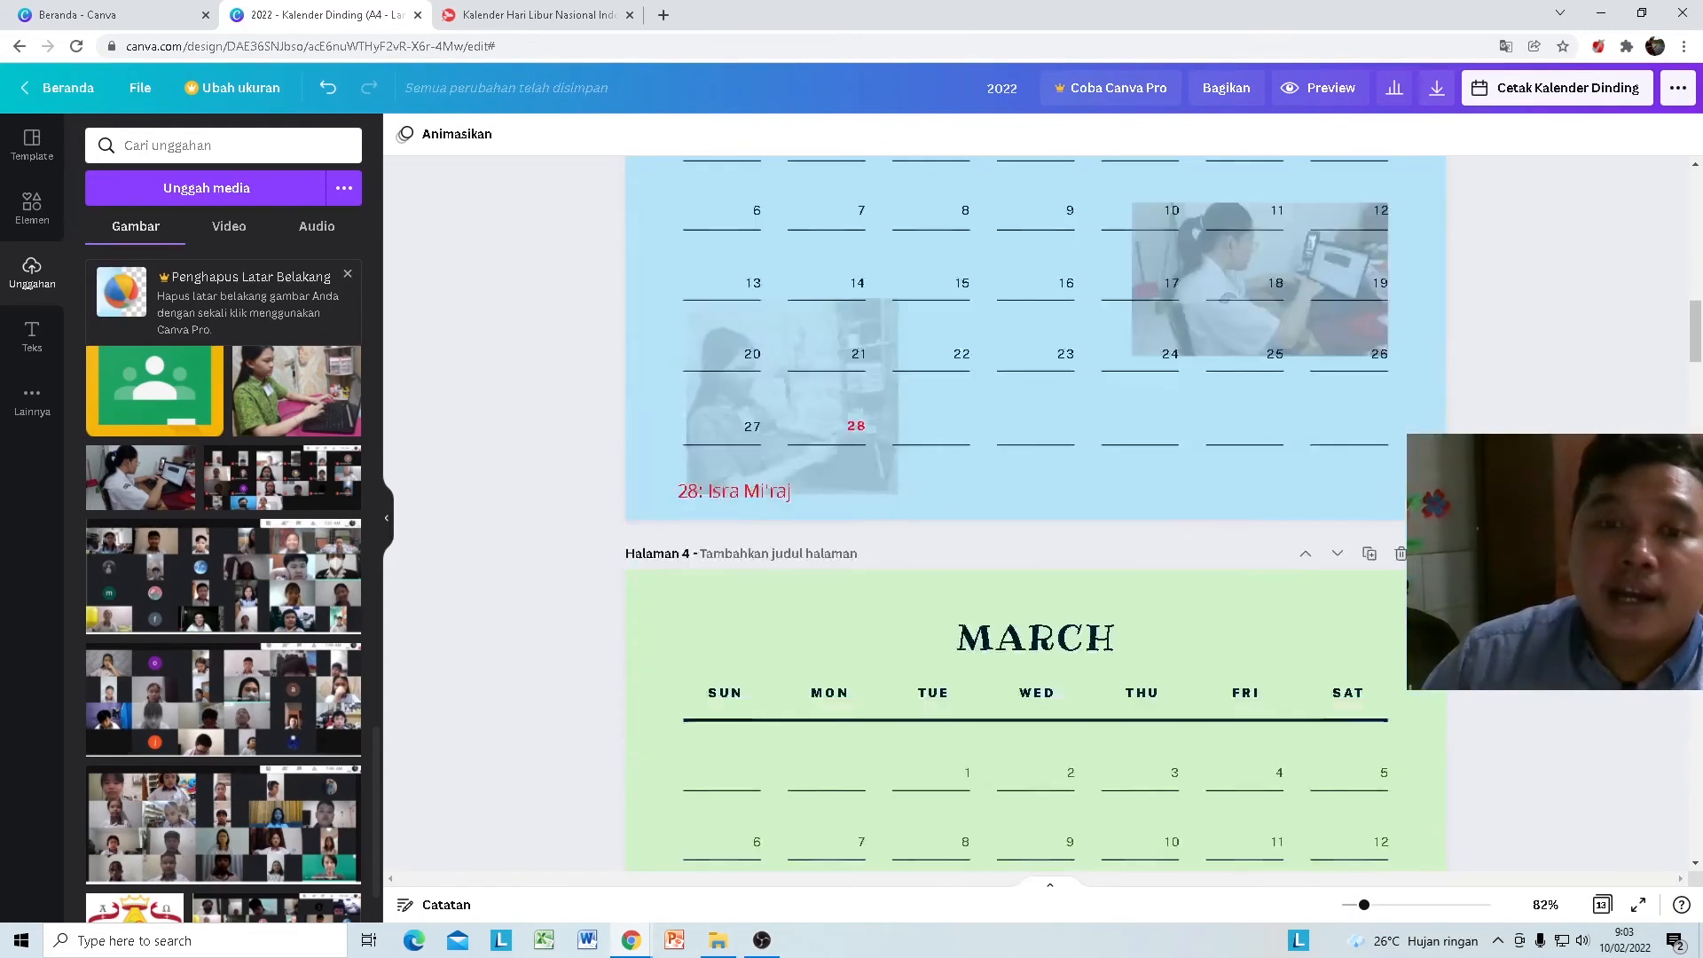
scroll(1381, 802, "up", 6)
scroll(1255, 512, "up", 4)
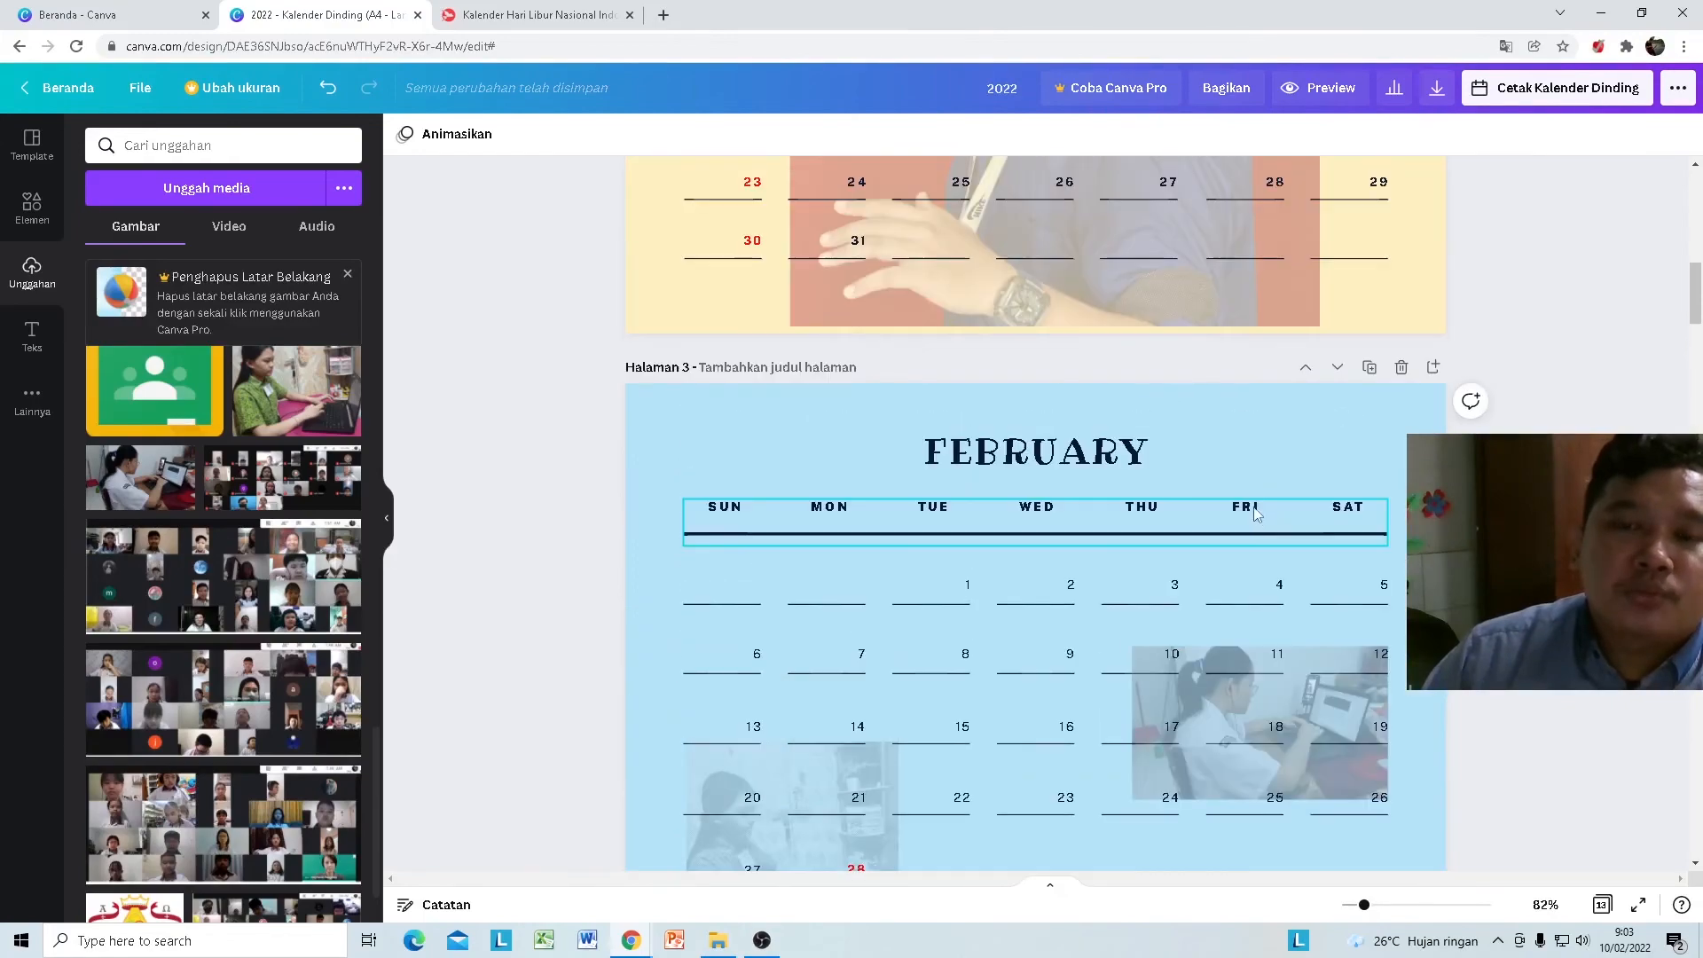
scroll(1164, 467, "up", 10)
scroll(1164, 467, "down", 14)
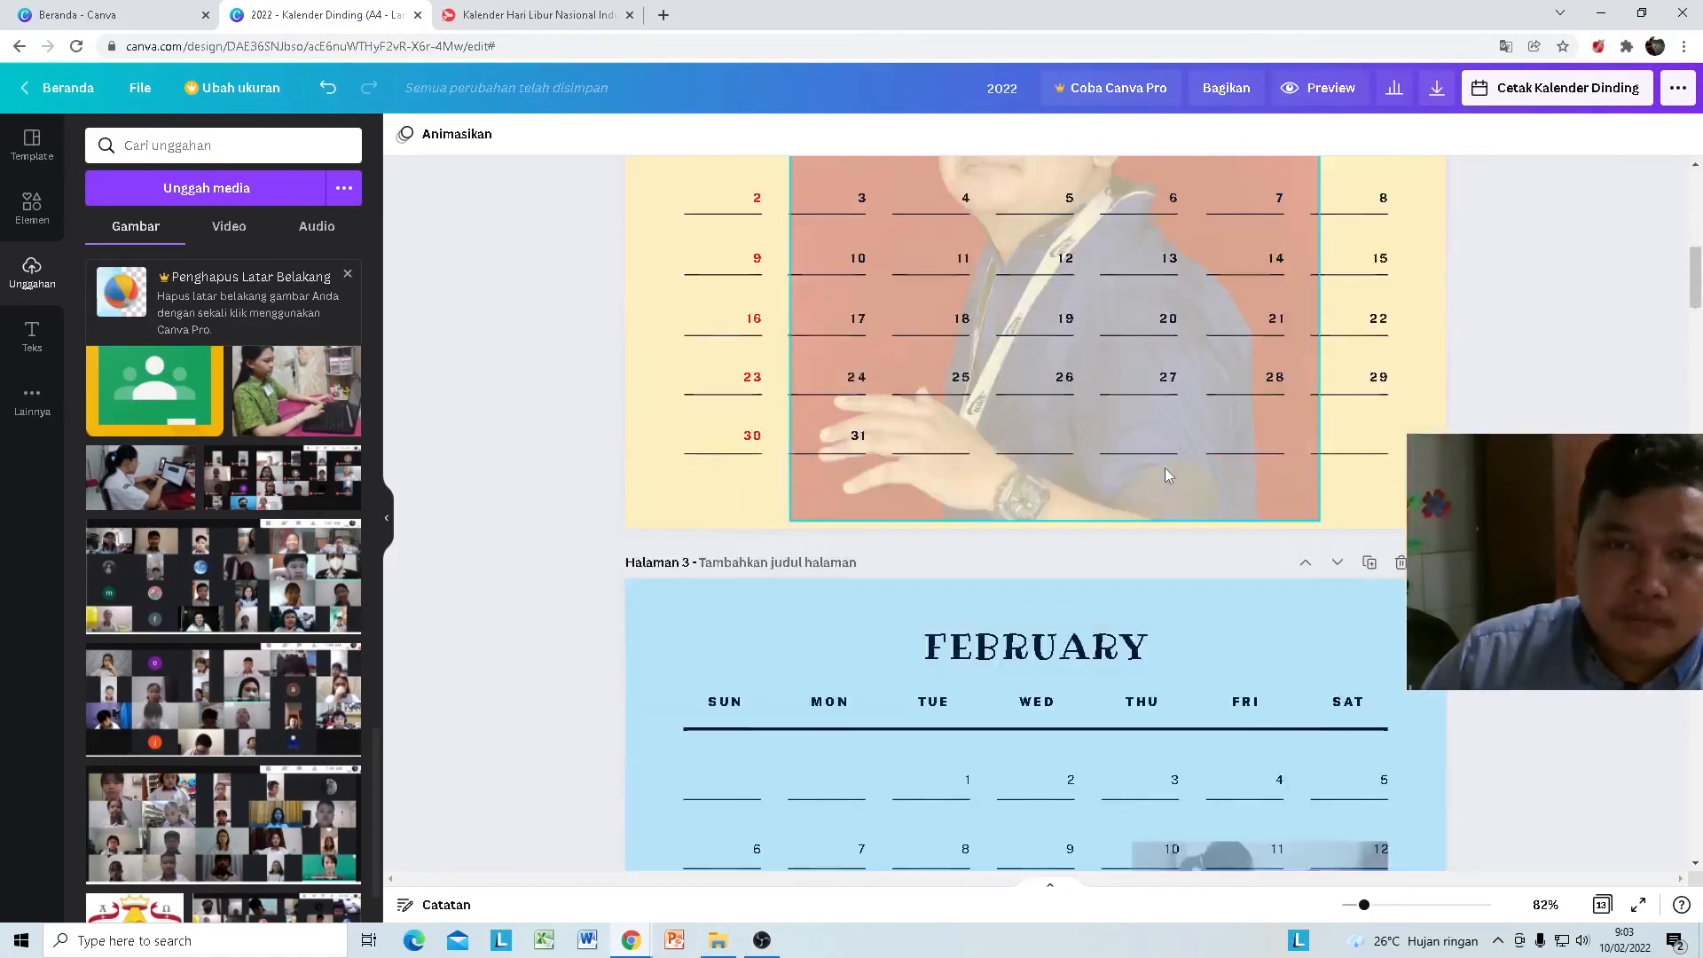
scroll(1166, 473, "up", 10)
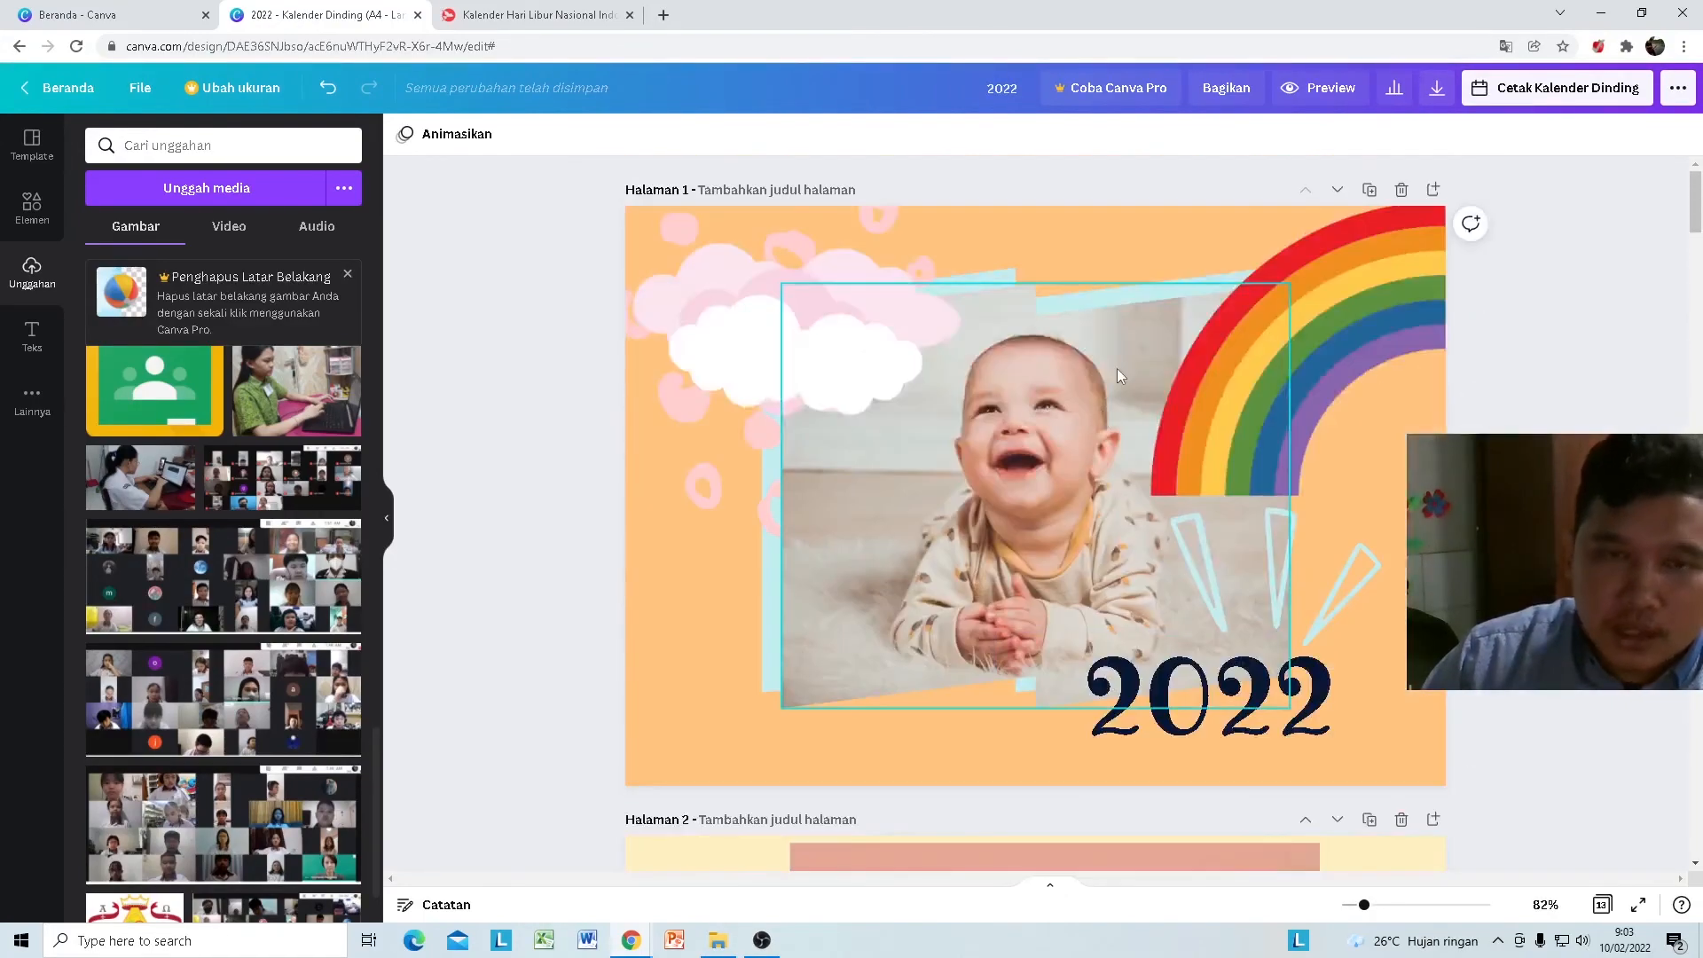
scroll(1116, 369, "down", 8)
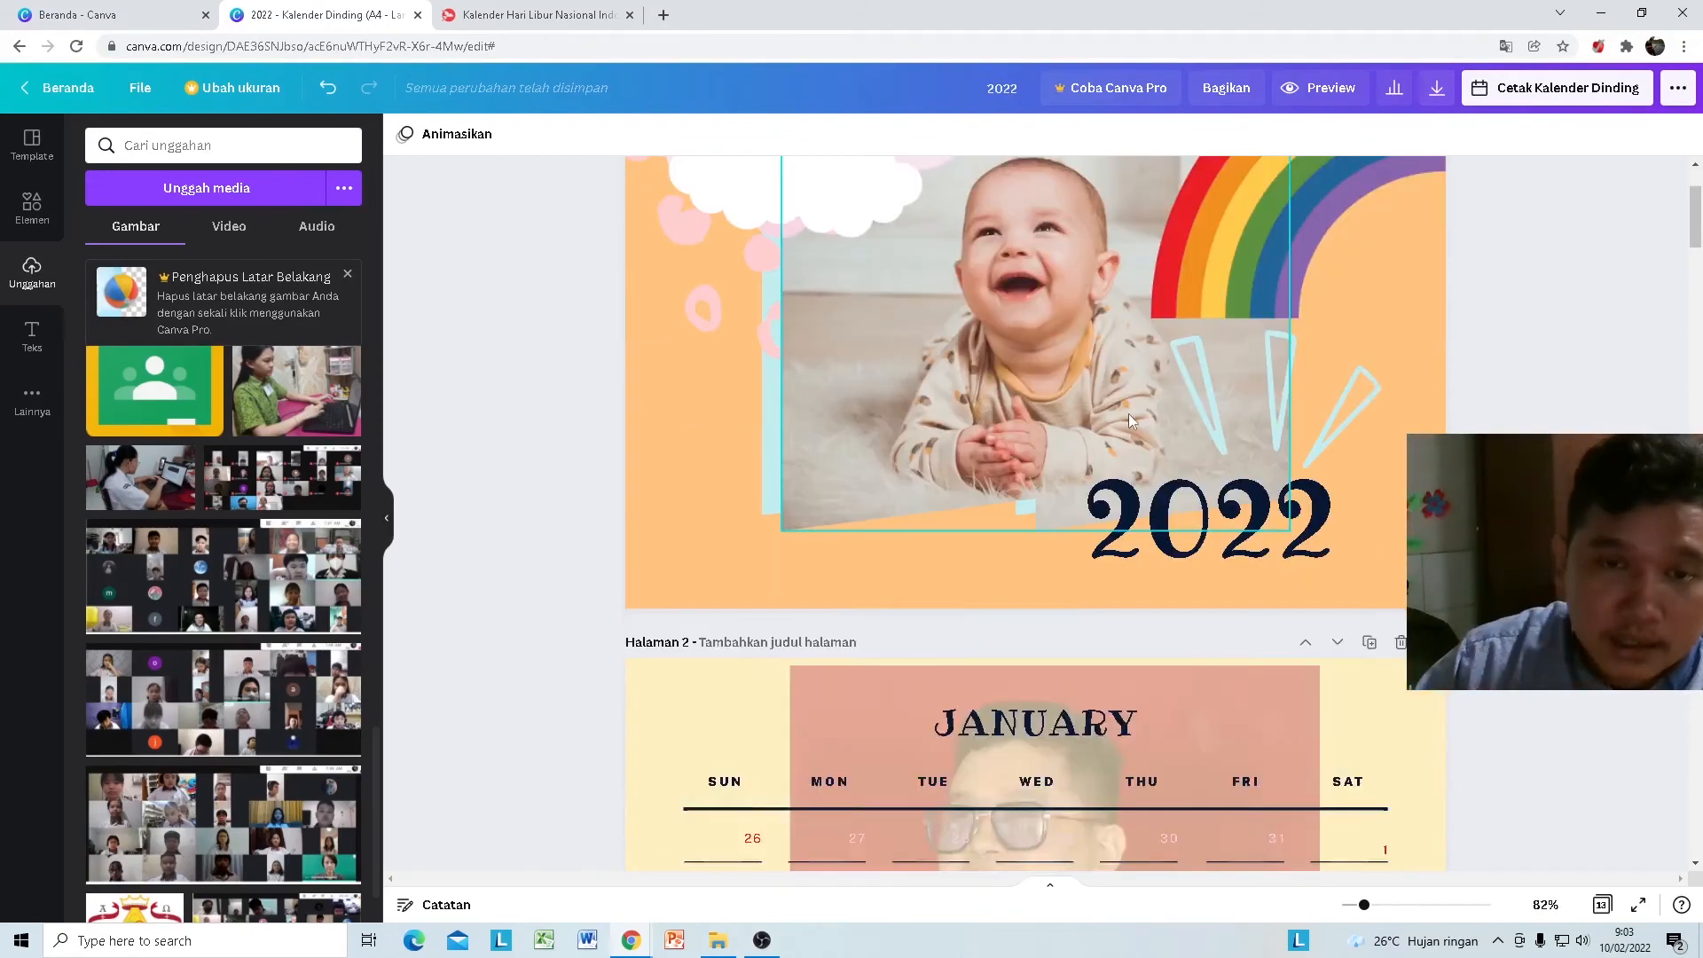
Step: Inspect the 1 and the red Sunday dates 2, 9, 16, 23 and 30 on the January page
left_click(1353, 230)
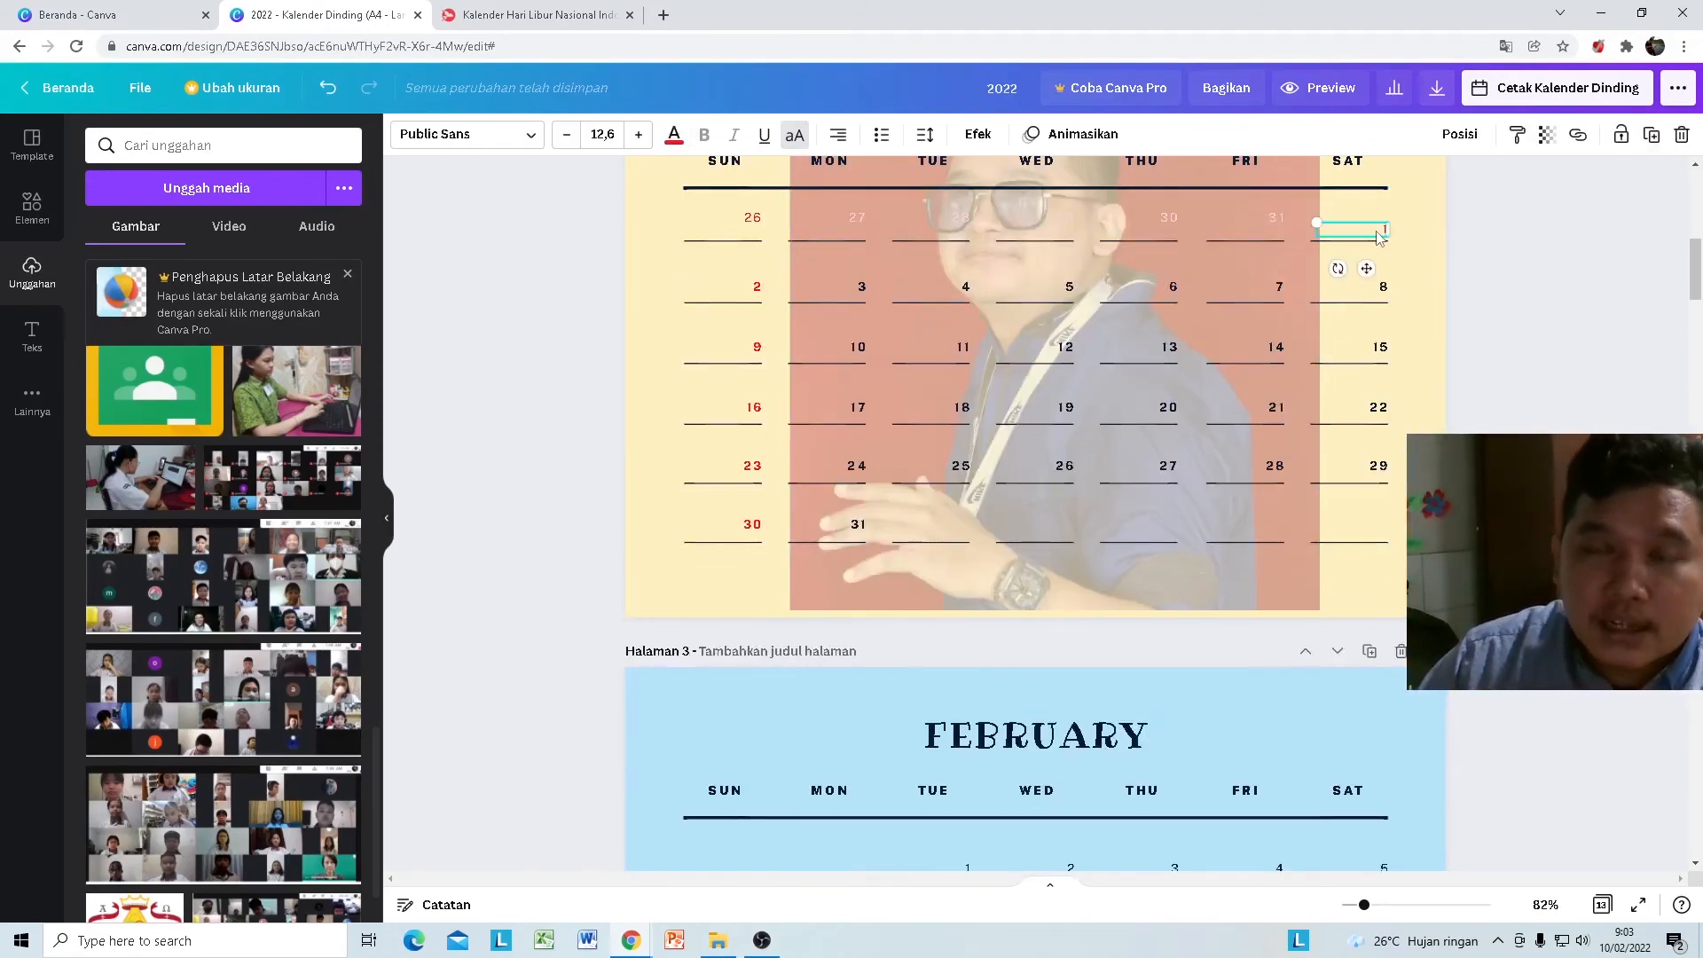
left_click(756, 289)
left_click(755, 345)
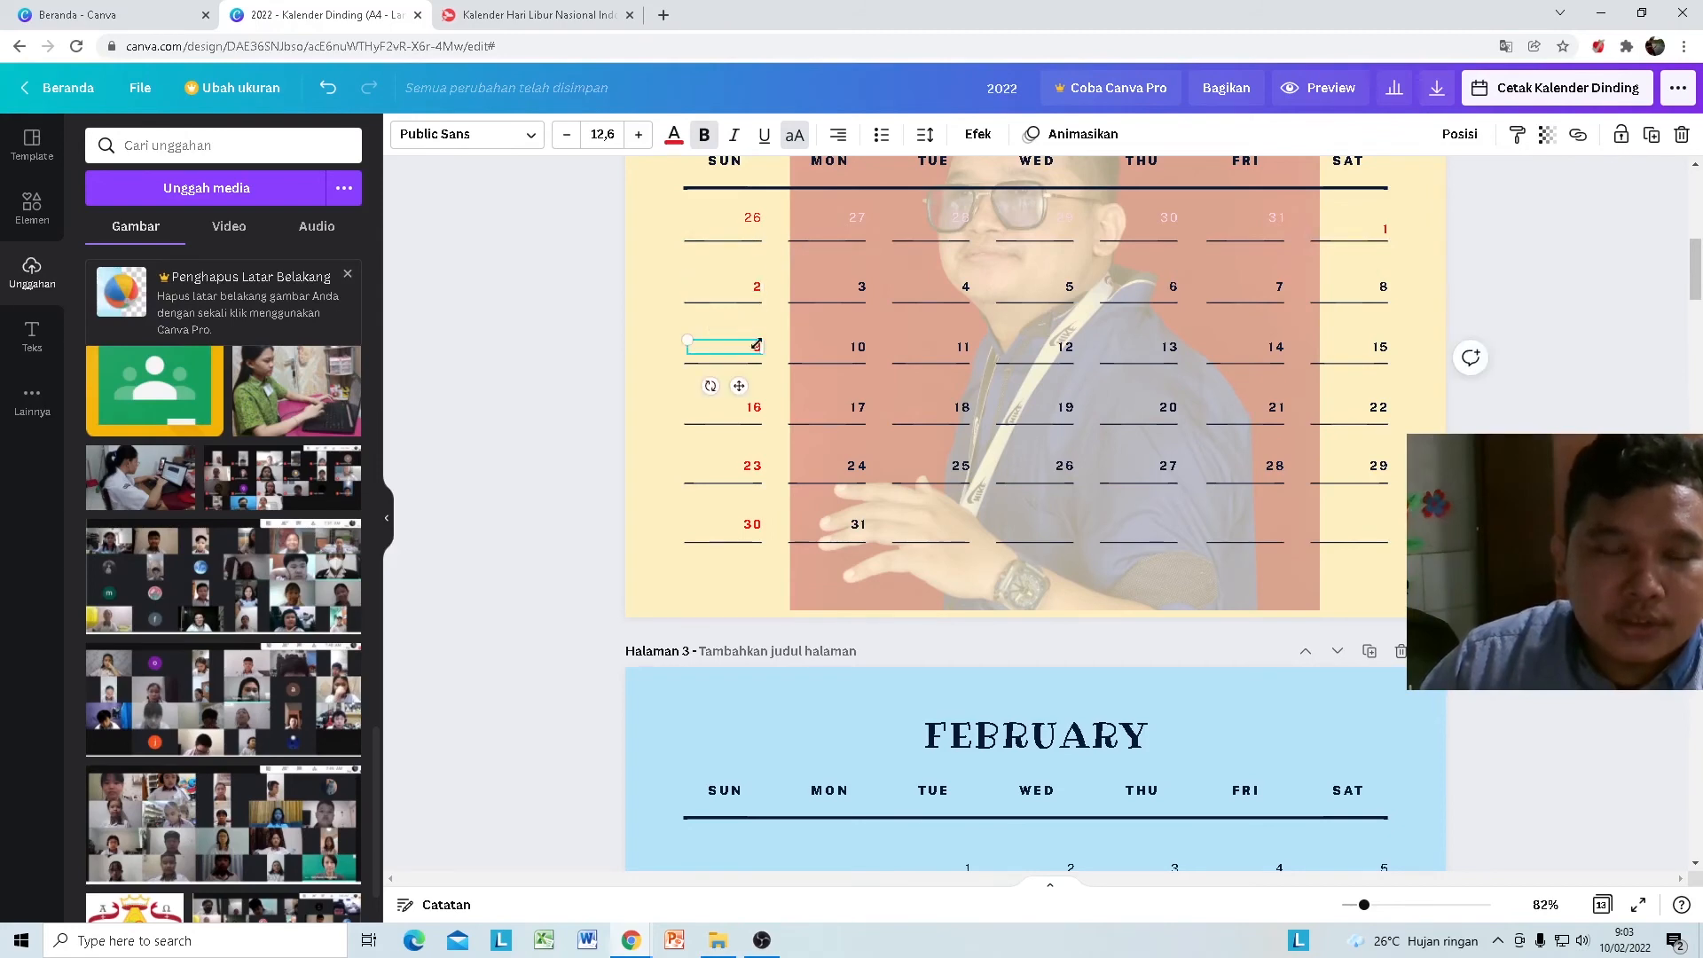
left_click(765, 410)
left_click(756, 471)
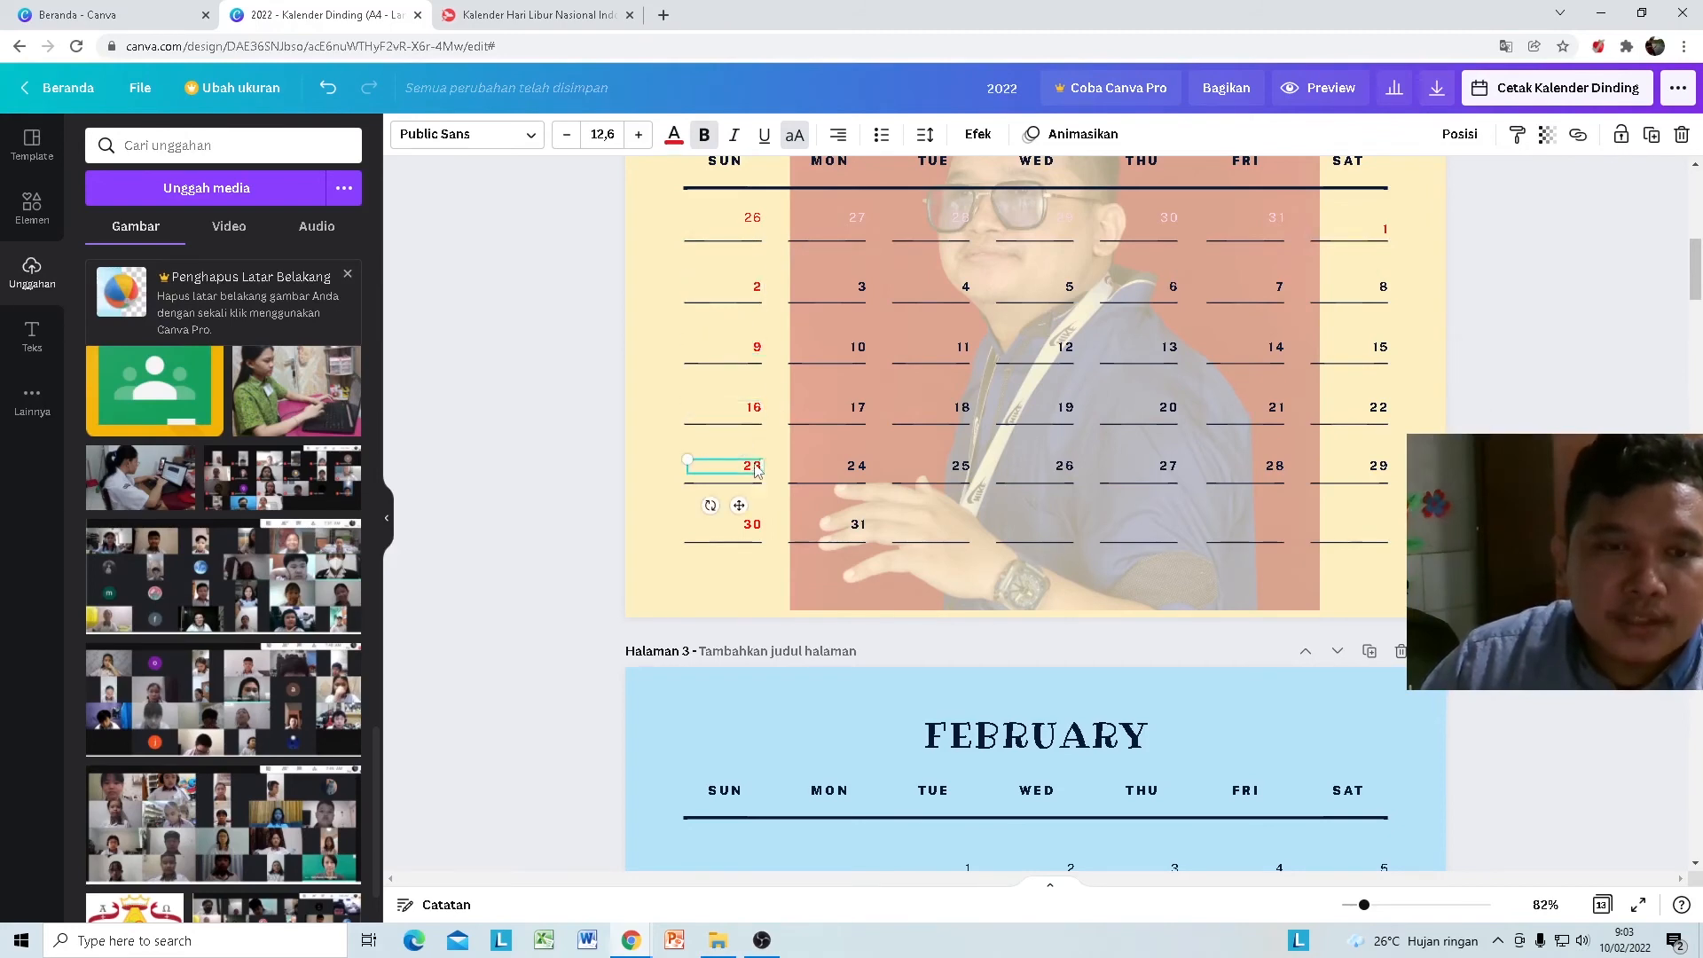
left_click(764, 528)
Step: Color the date 20 on the January page red
left_click(1167, 408)
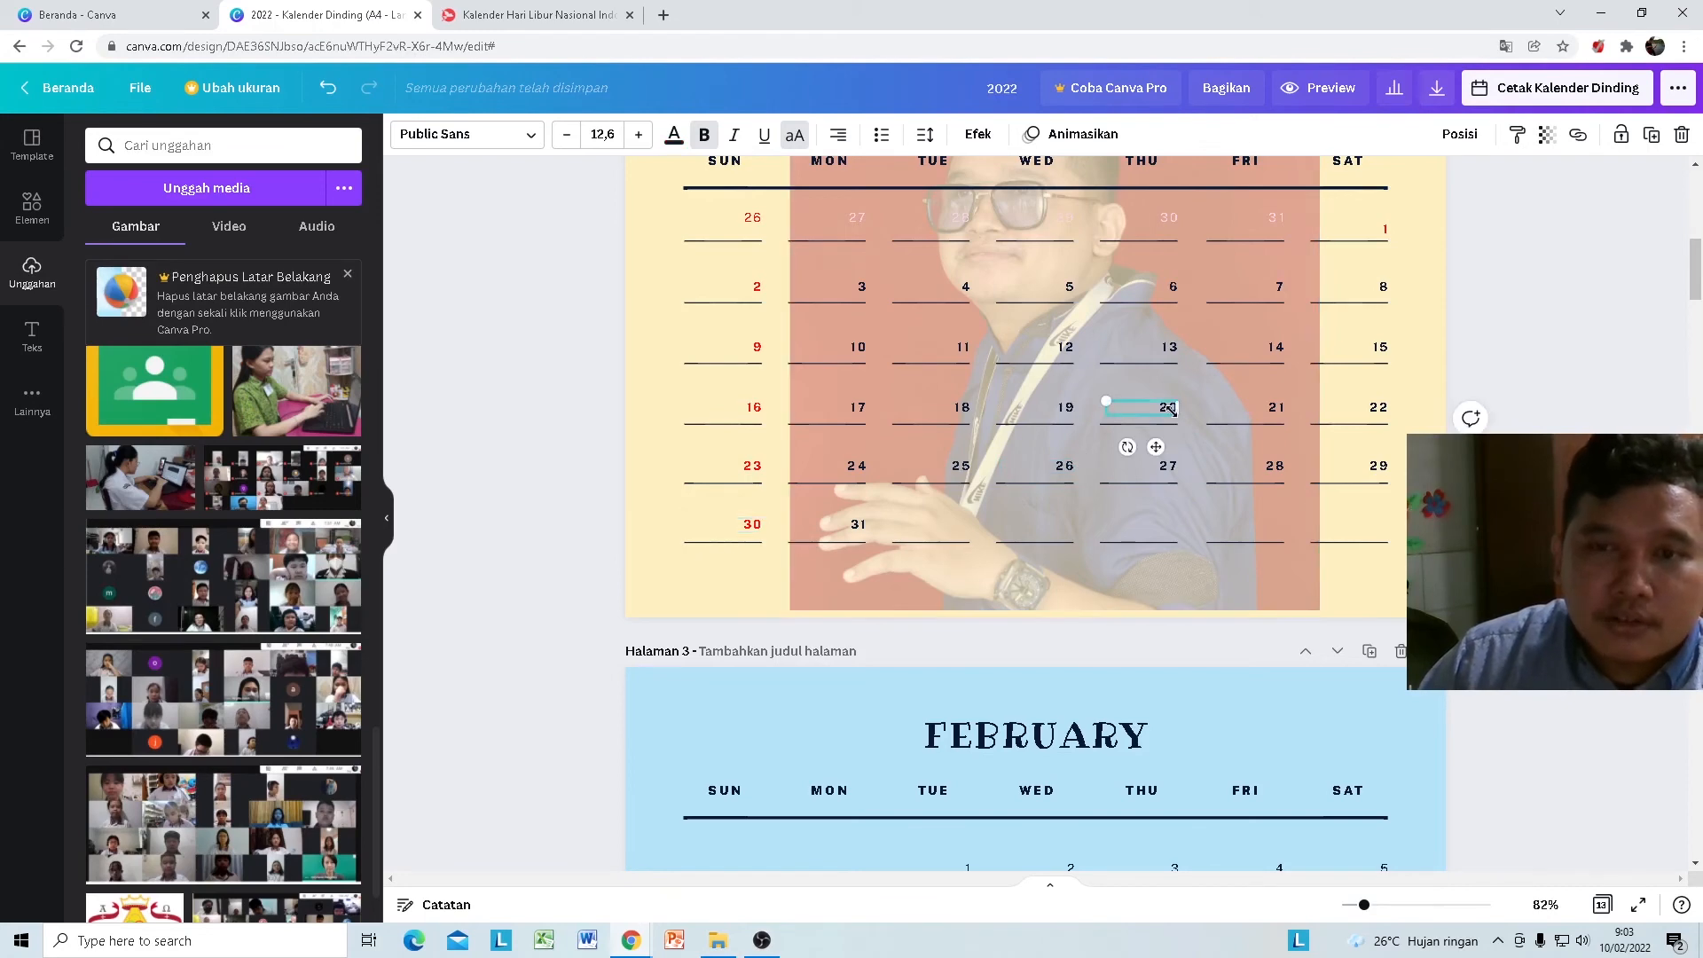
left_click(673, 134)
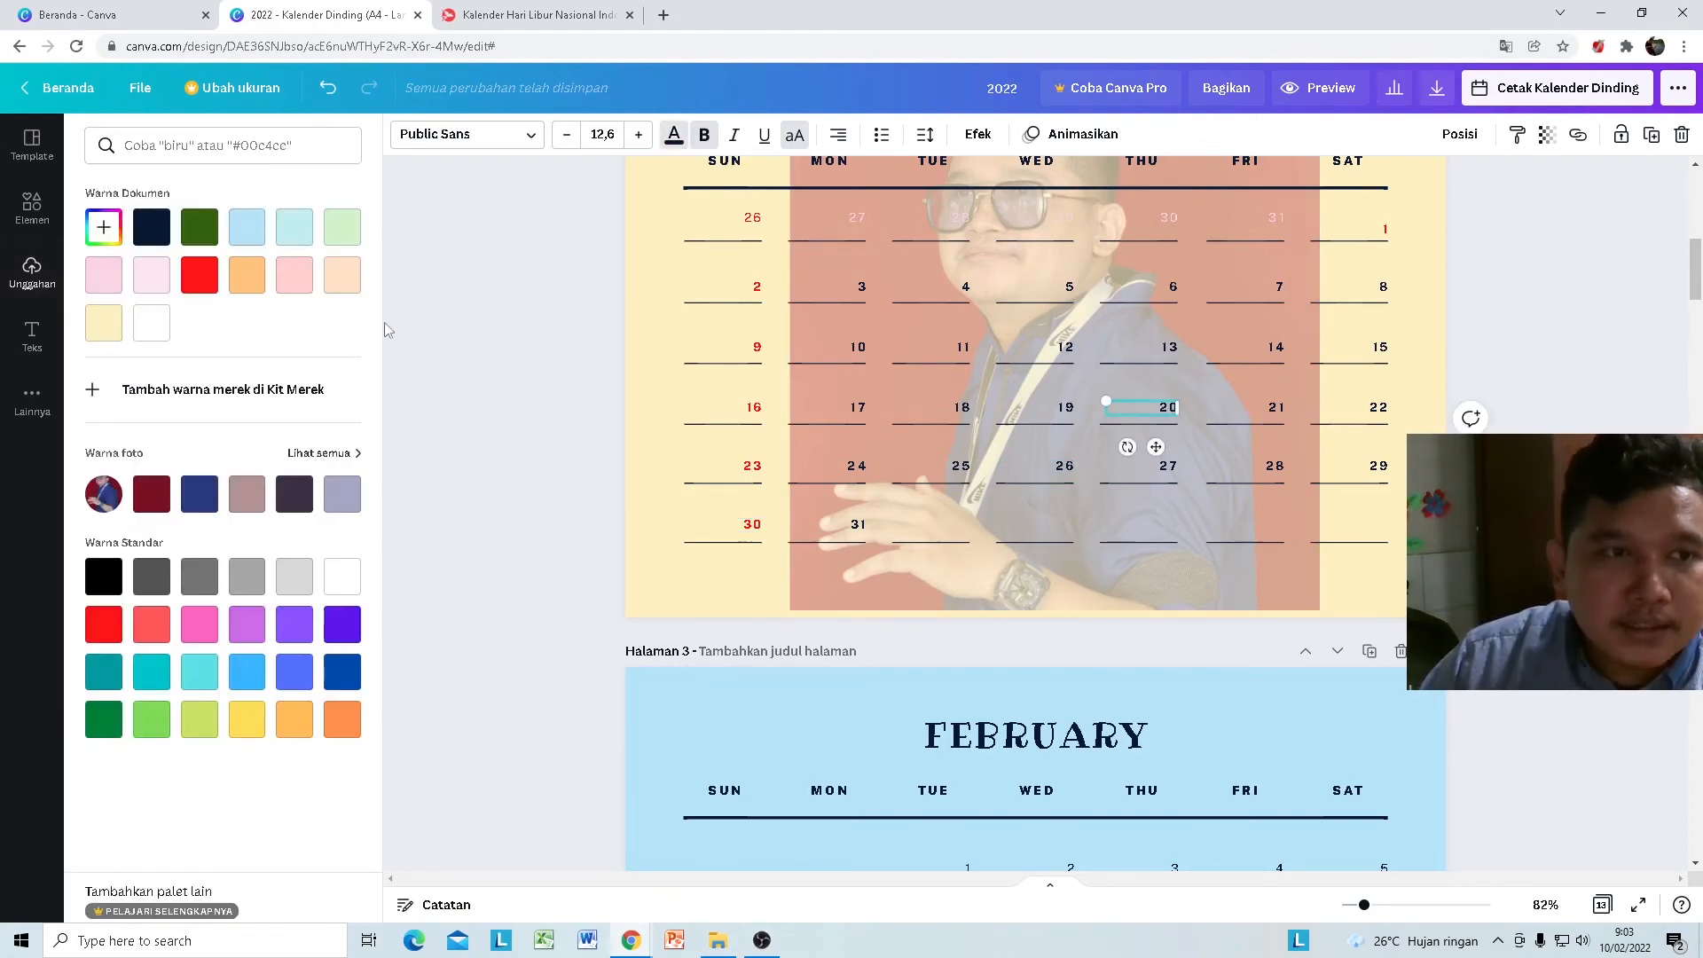
left_click(199, 275)
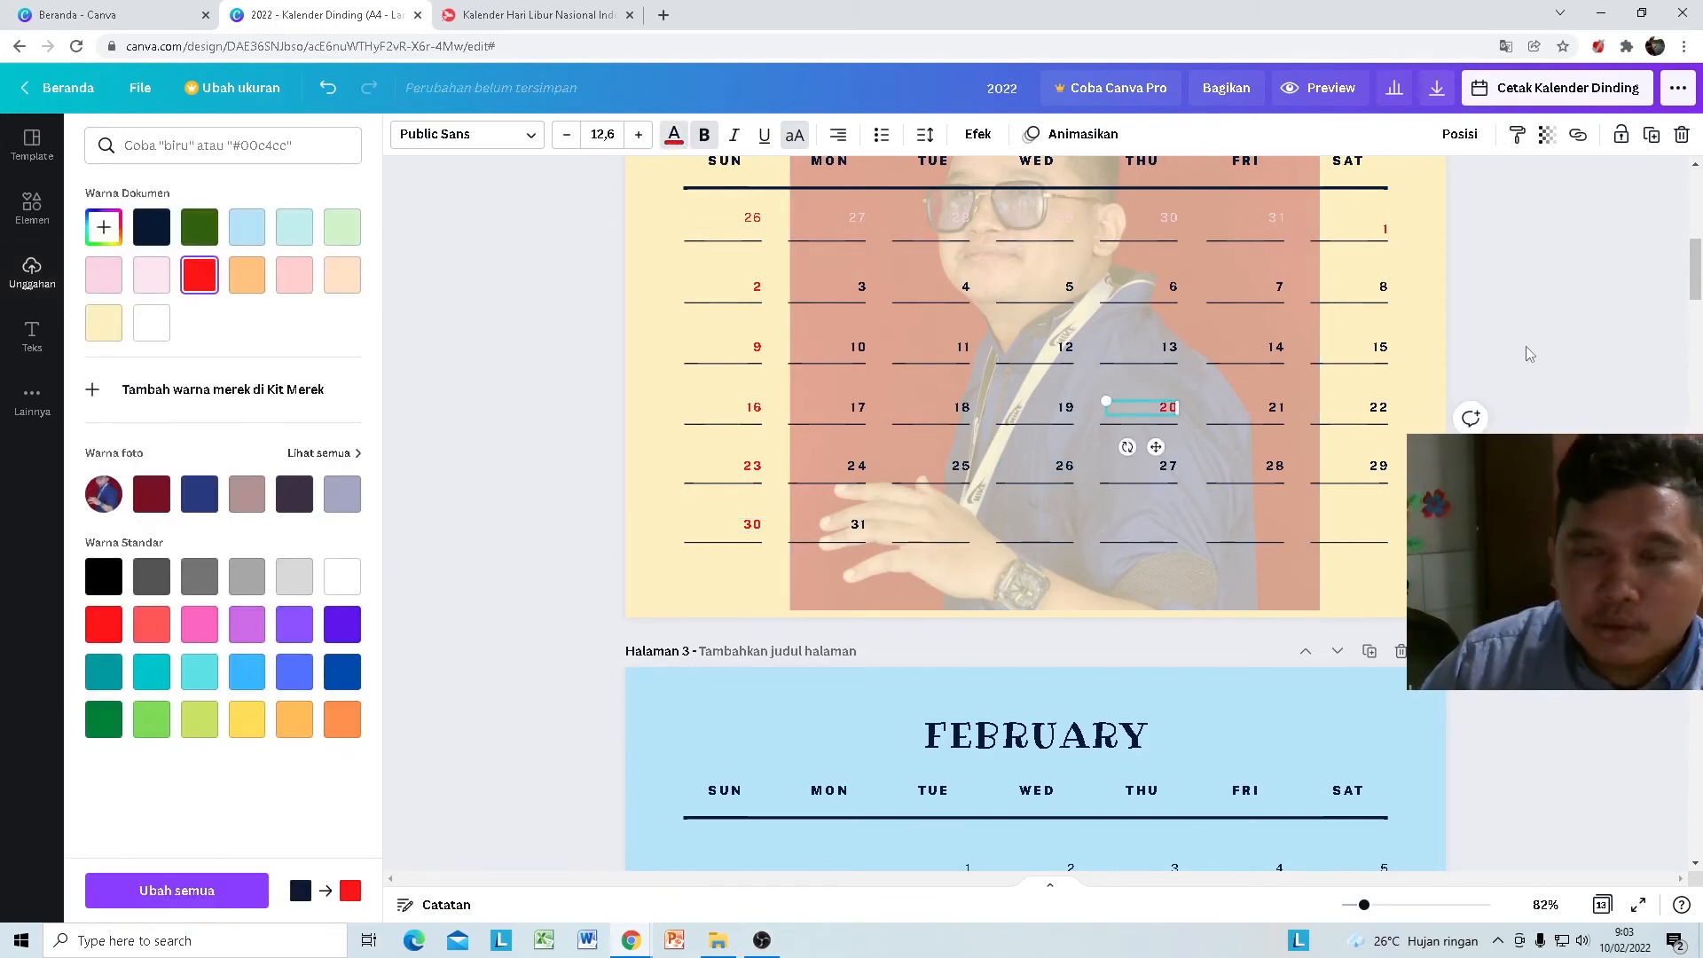
key("Escape")
key("Escape")
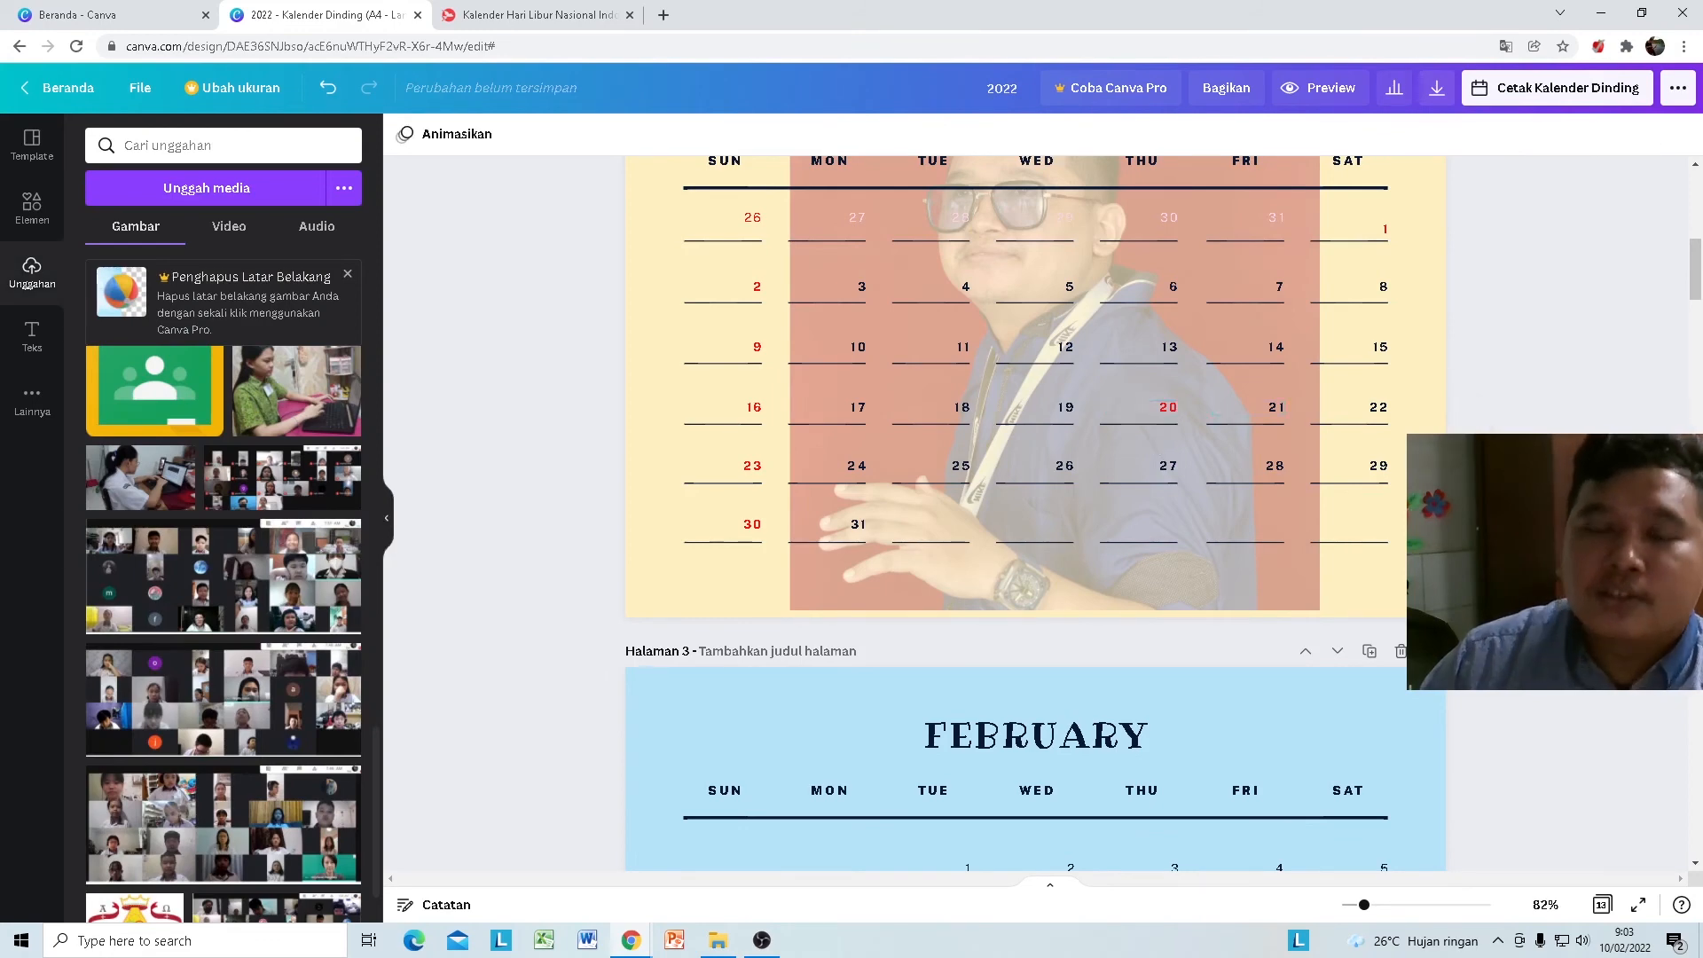
Step: Change the date 20 on the January page back to dark navy
left_click(1174, 410)
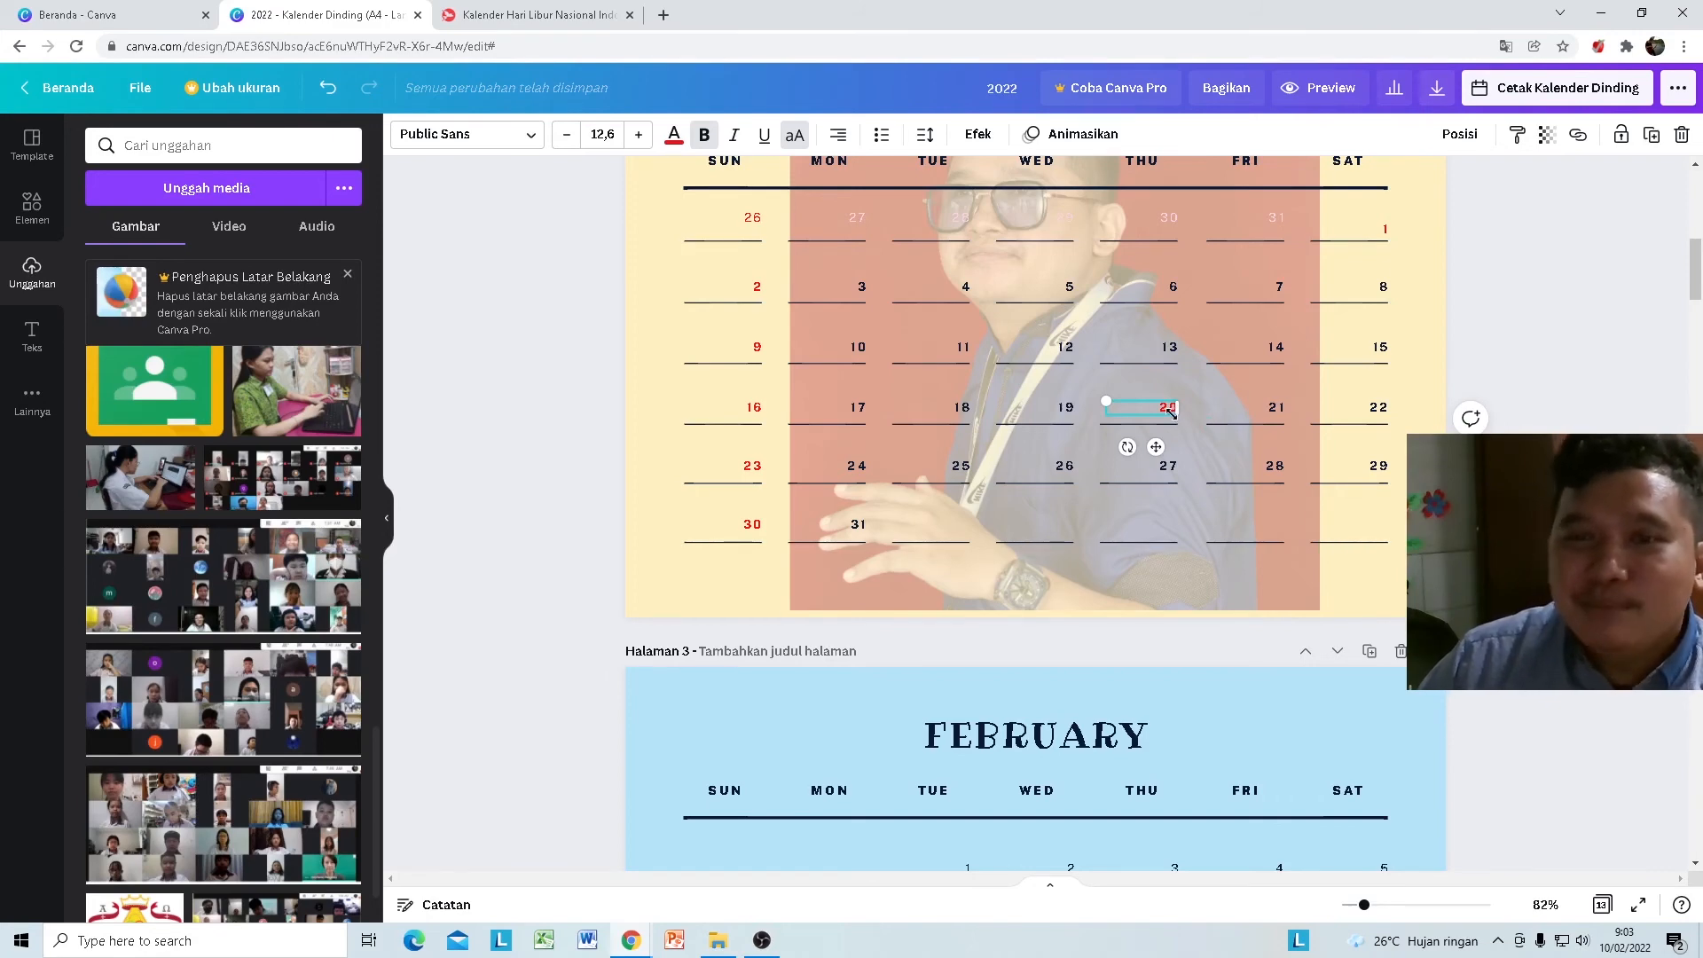
left_click(671, 140)
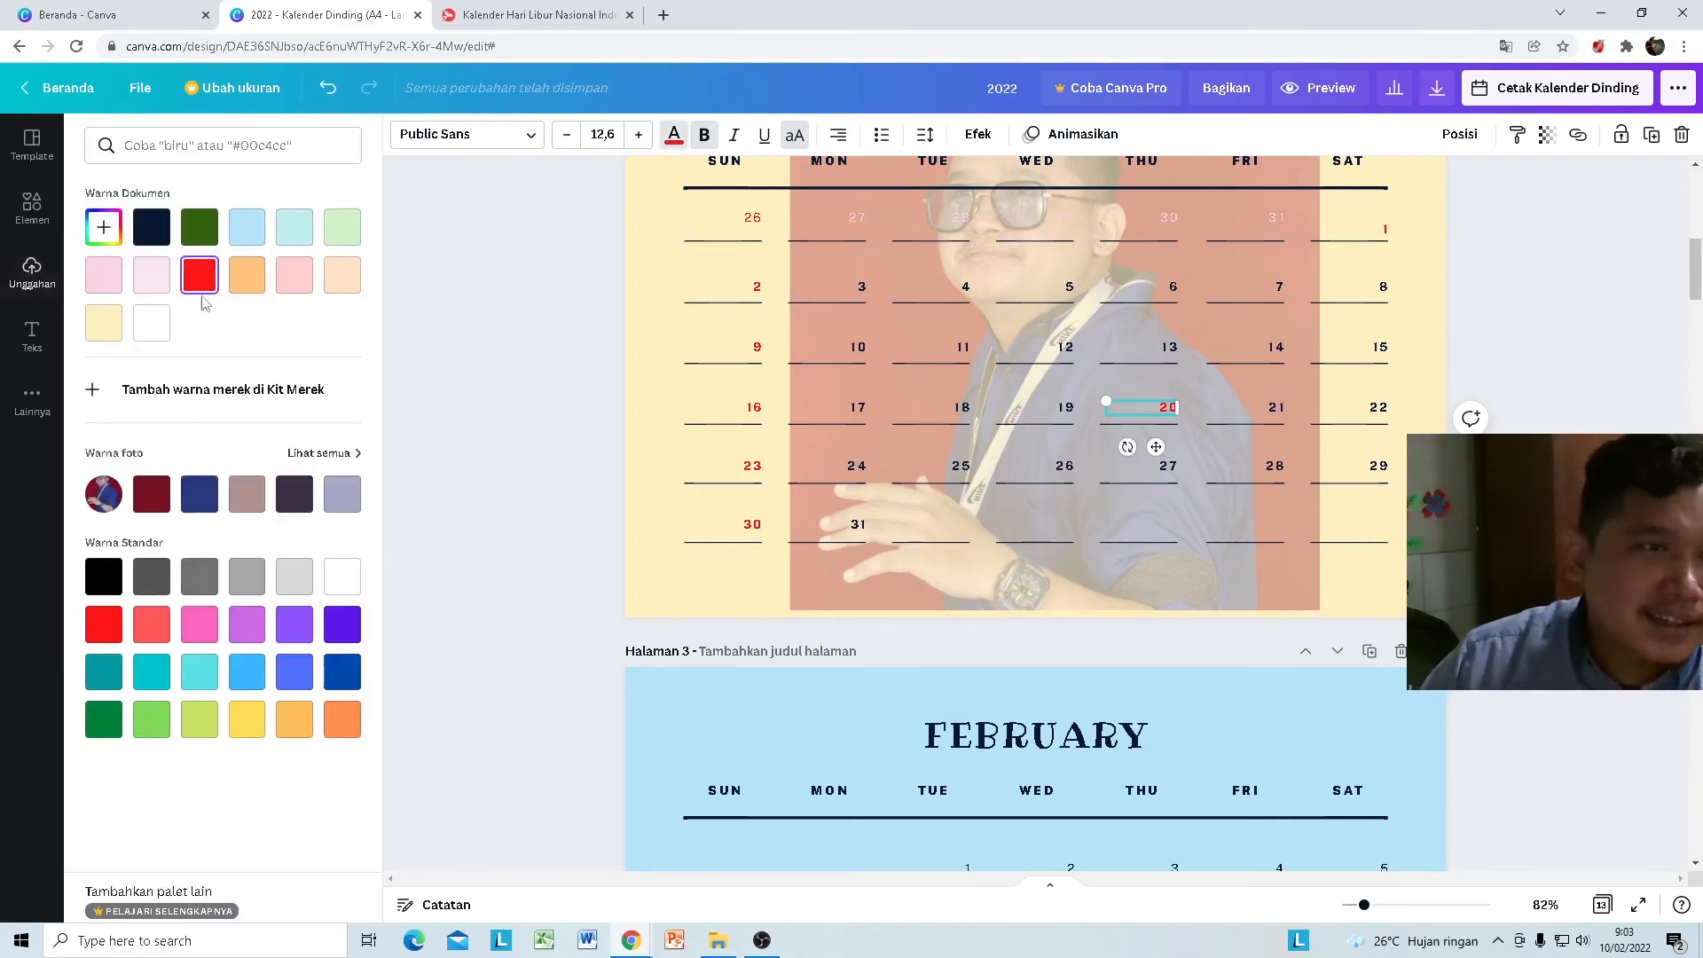
left_click(151, 232)
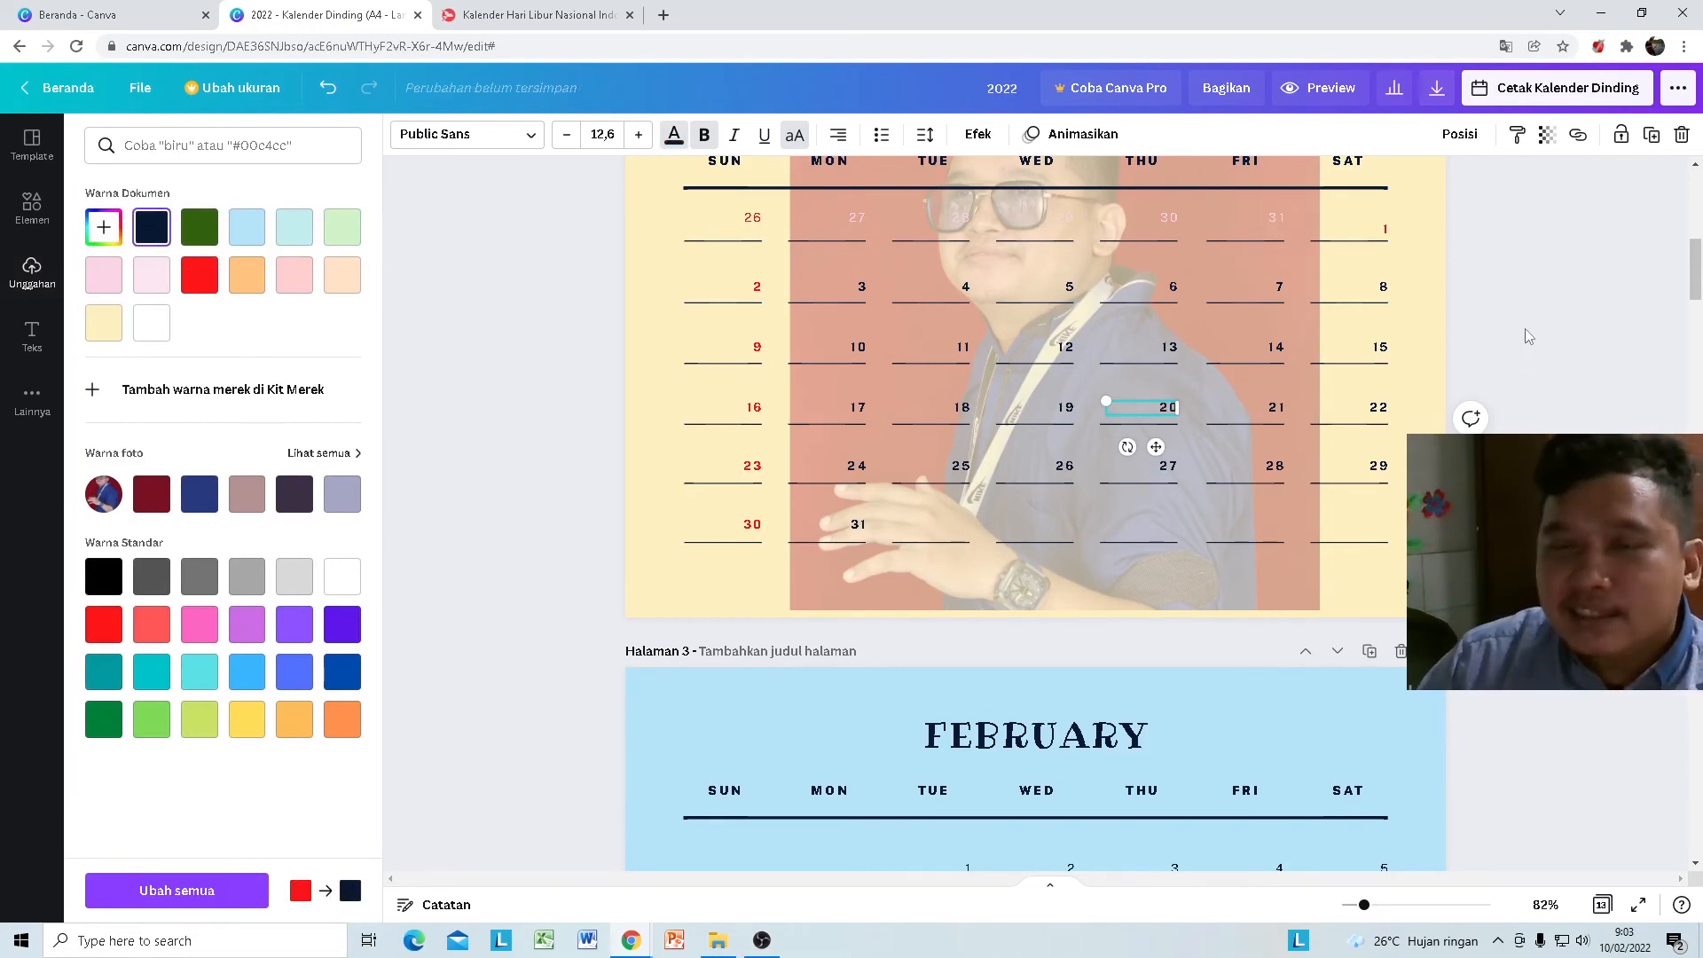
key("Escape")
Step: Check the first of January, then the red 28 and its Isra Mi'raj caption on the February page
scroll(878, 575, "up", 3)
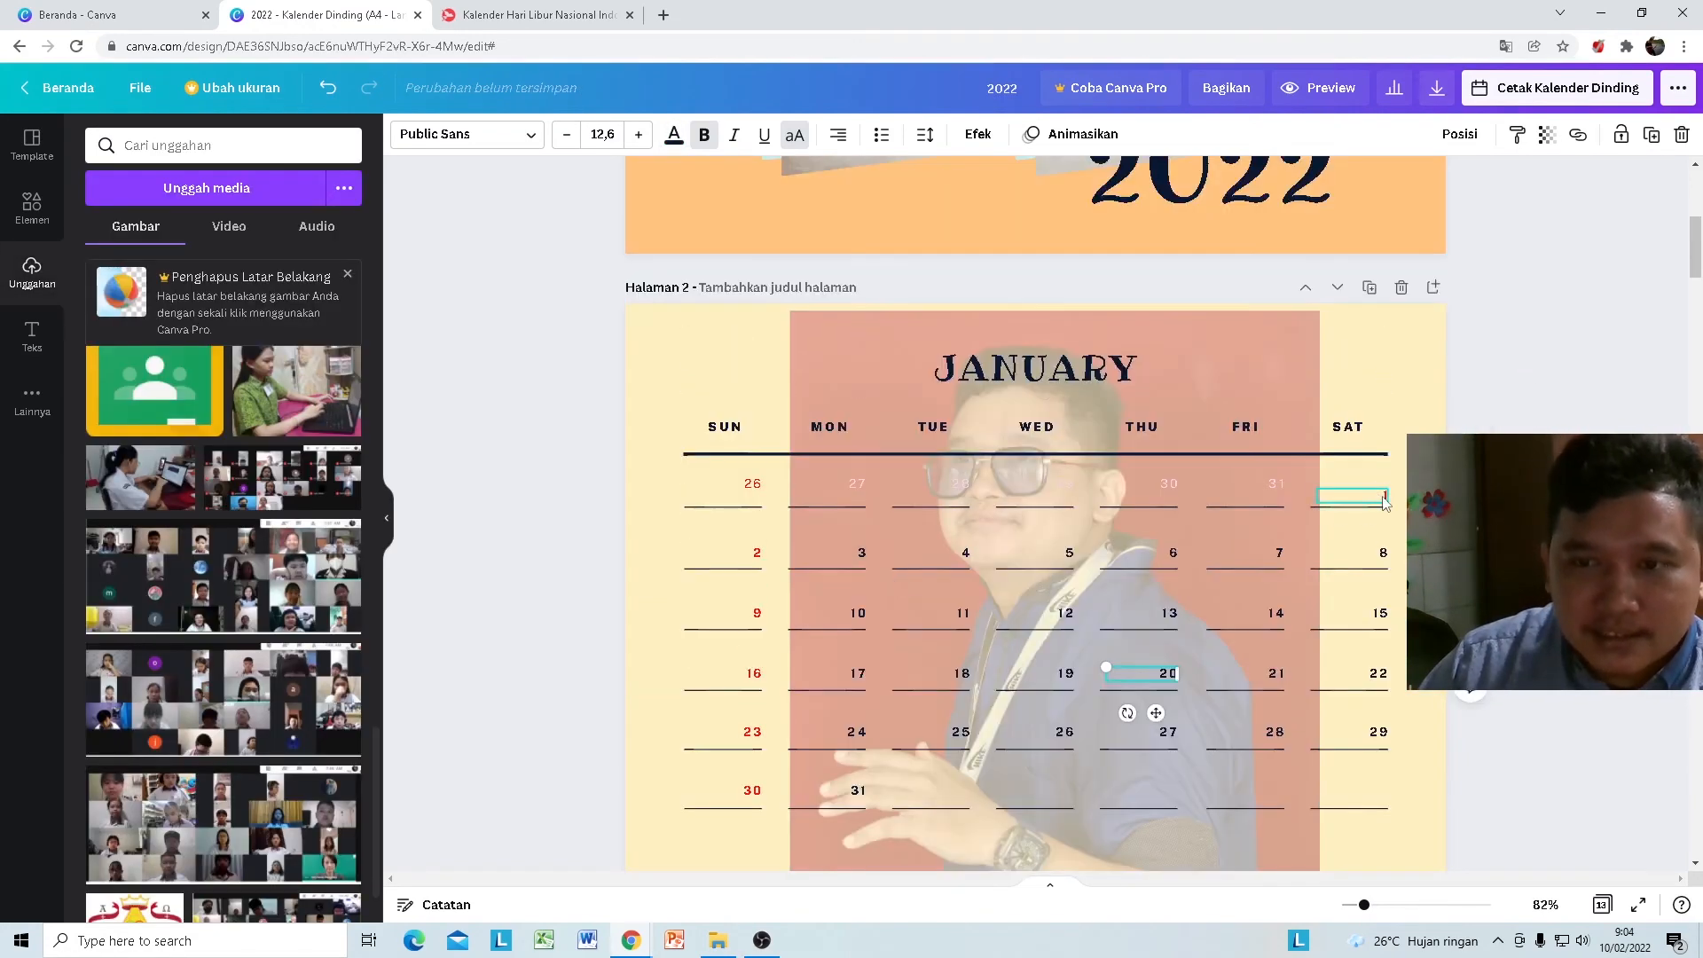
scroll(1228, 563, "down", 11)
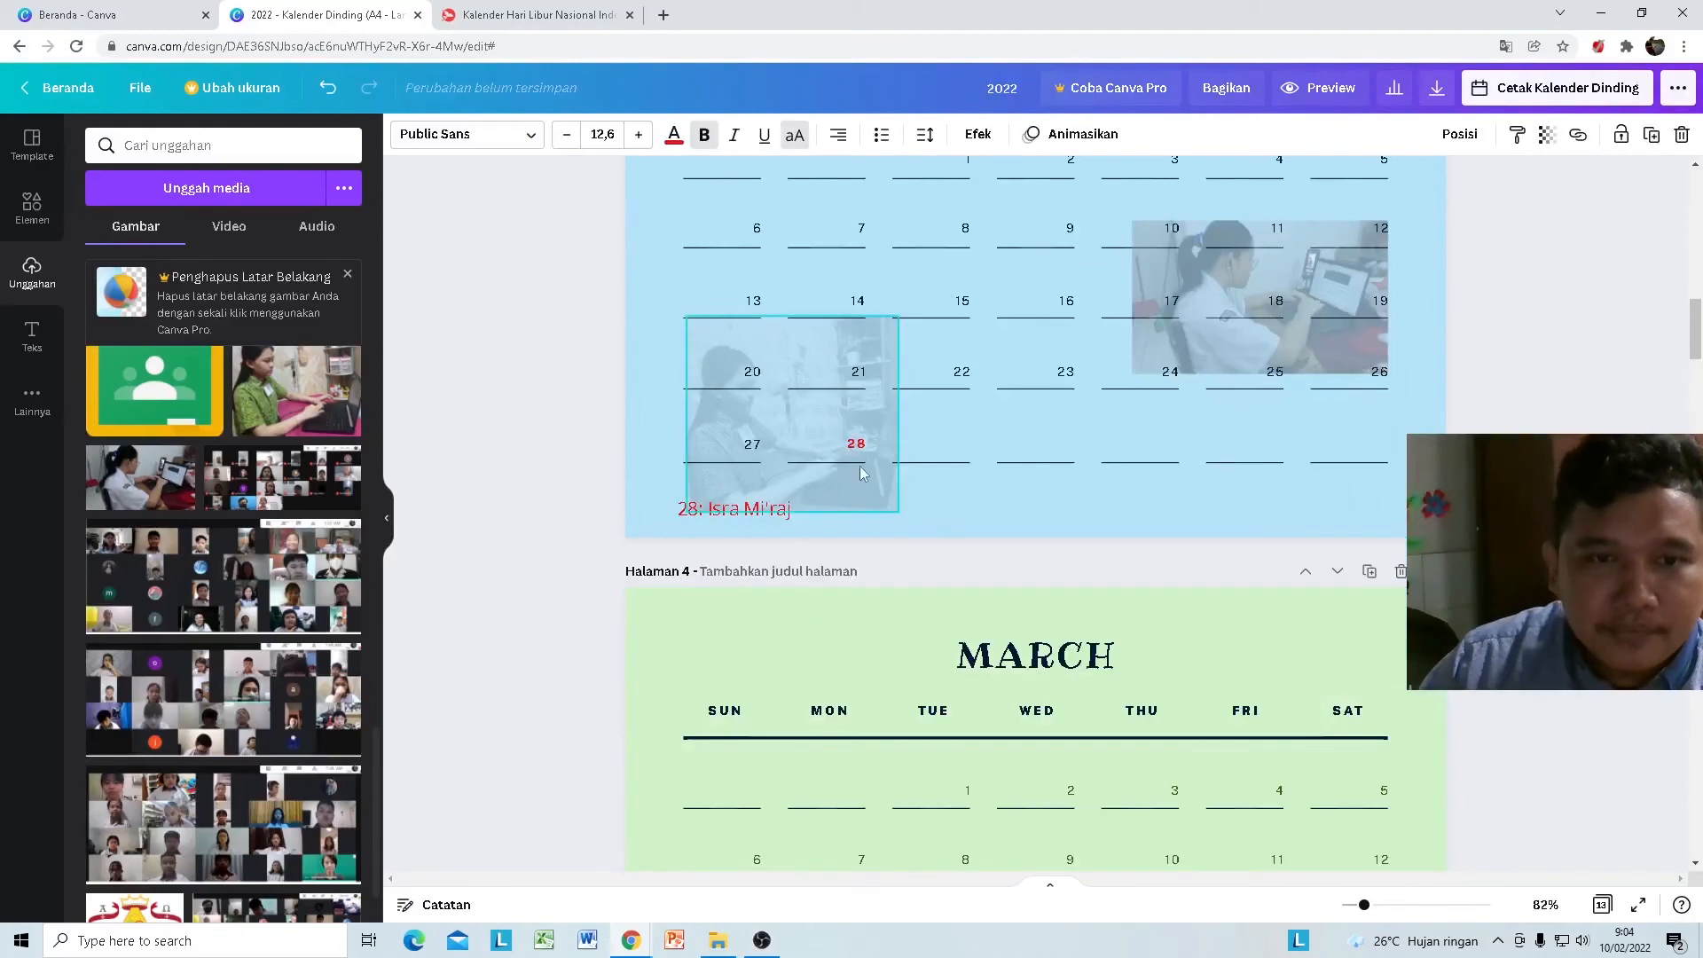
left_click(857, 444)
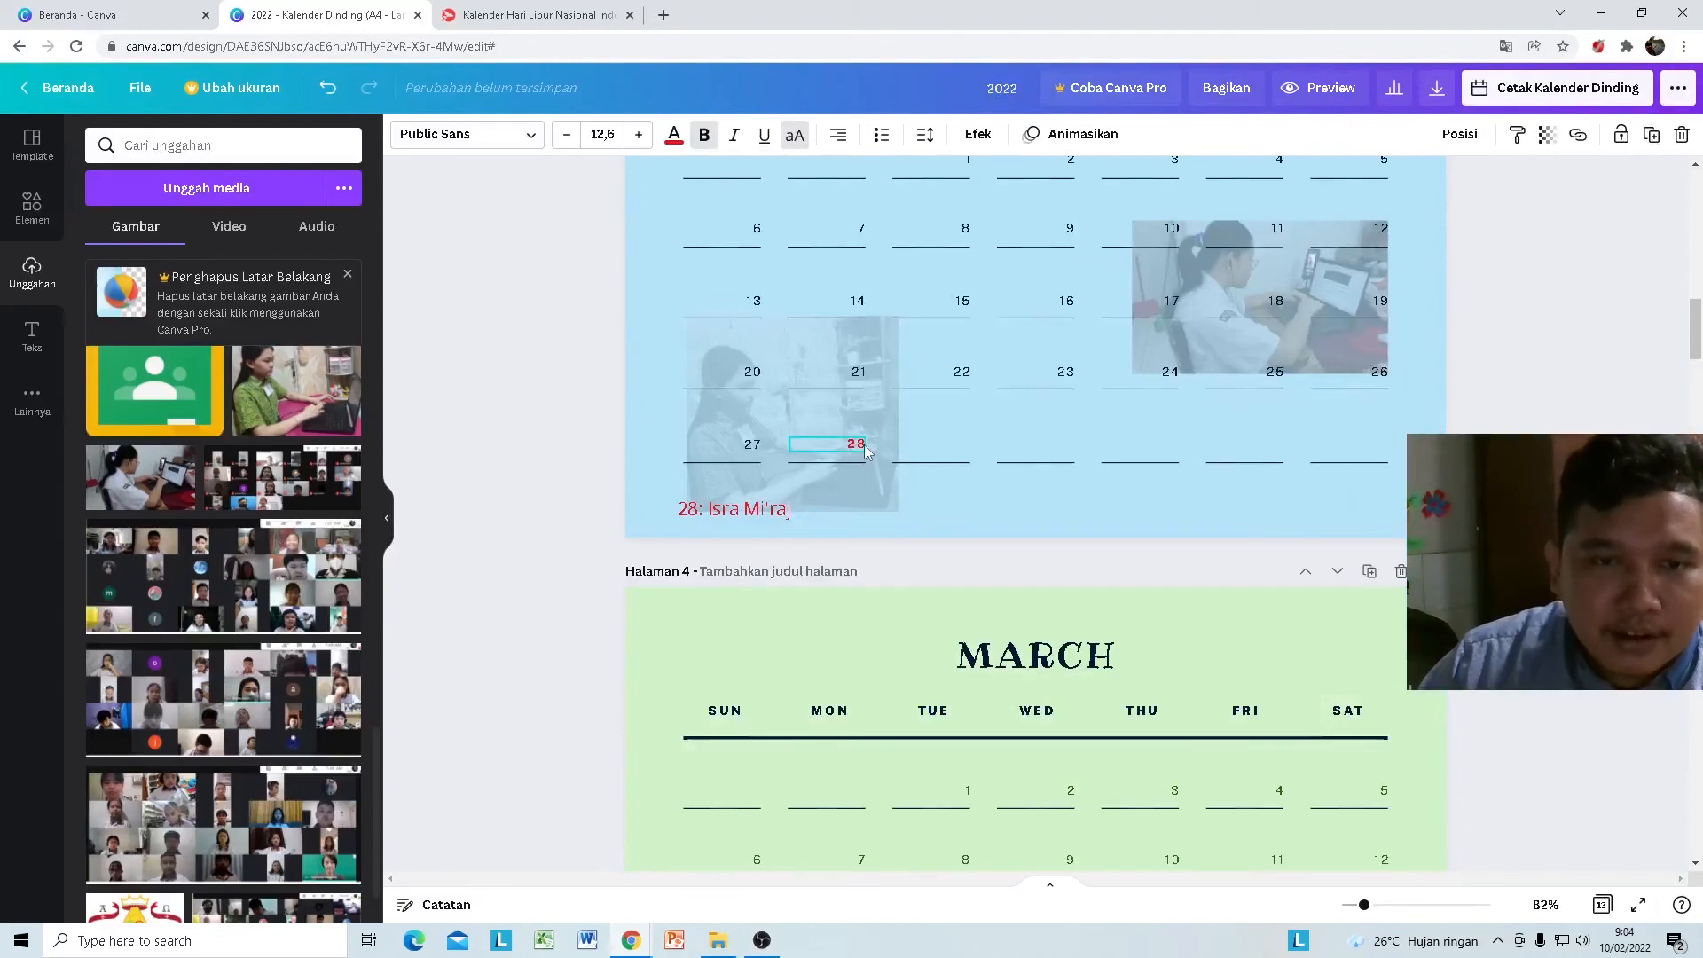
left_click(747, 513)
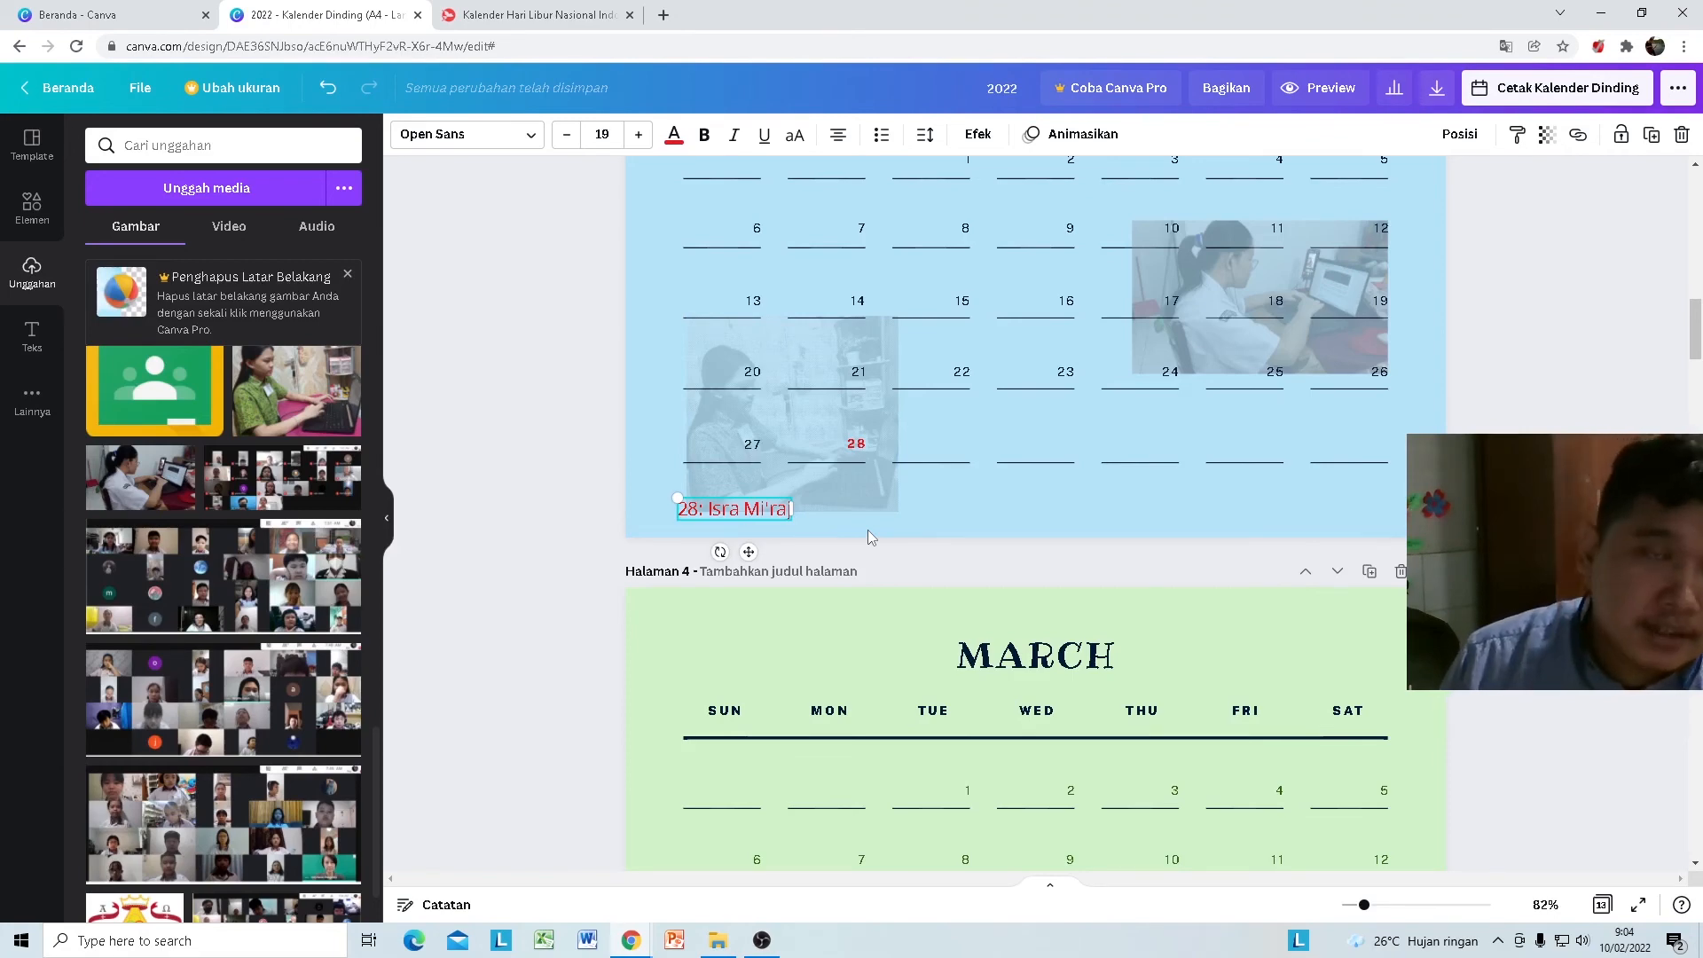
Step: Switch to the publicholidays.co.id page and read through the 2022 Indonesian national holiday list
left_click(594, 14)
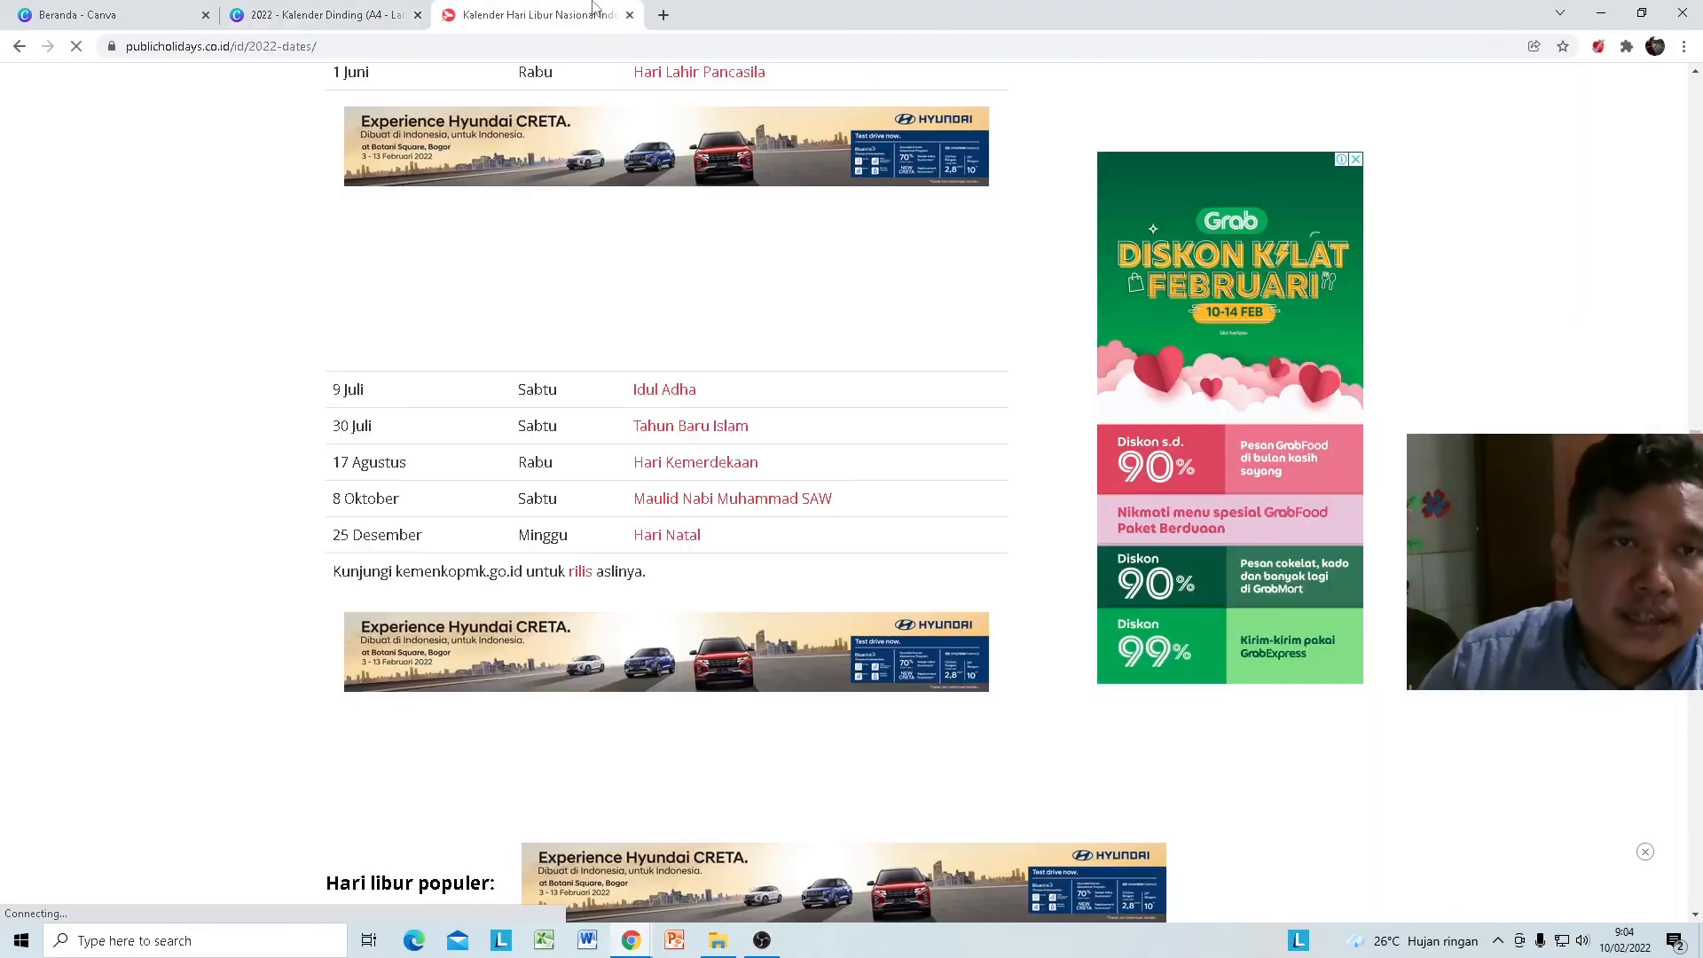
scroll(510, 221, "up", 6)
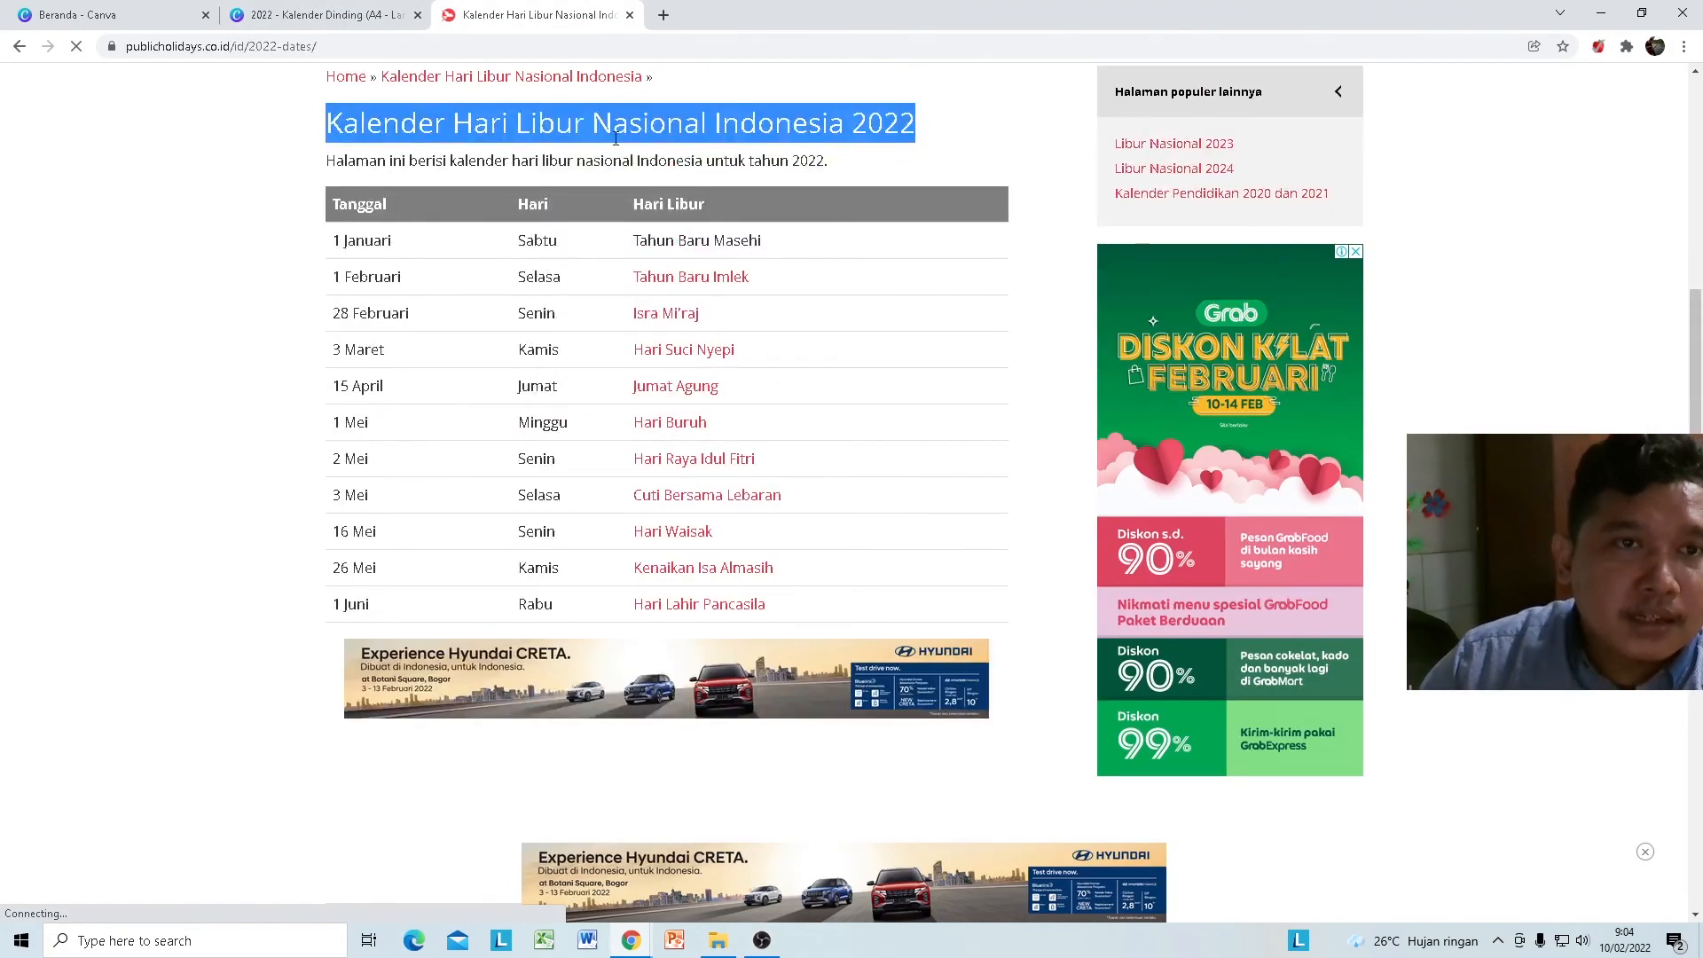
scroll(824, 311, "down", 15)
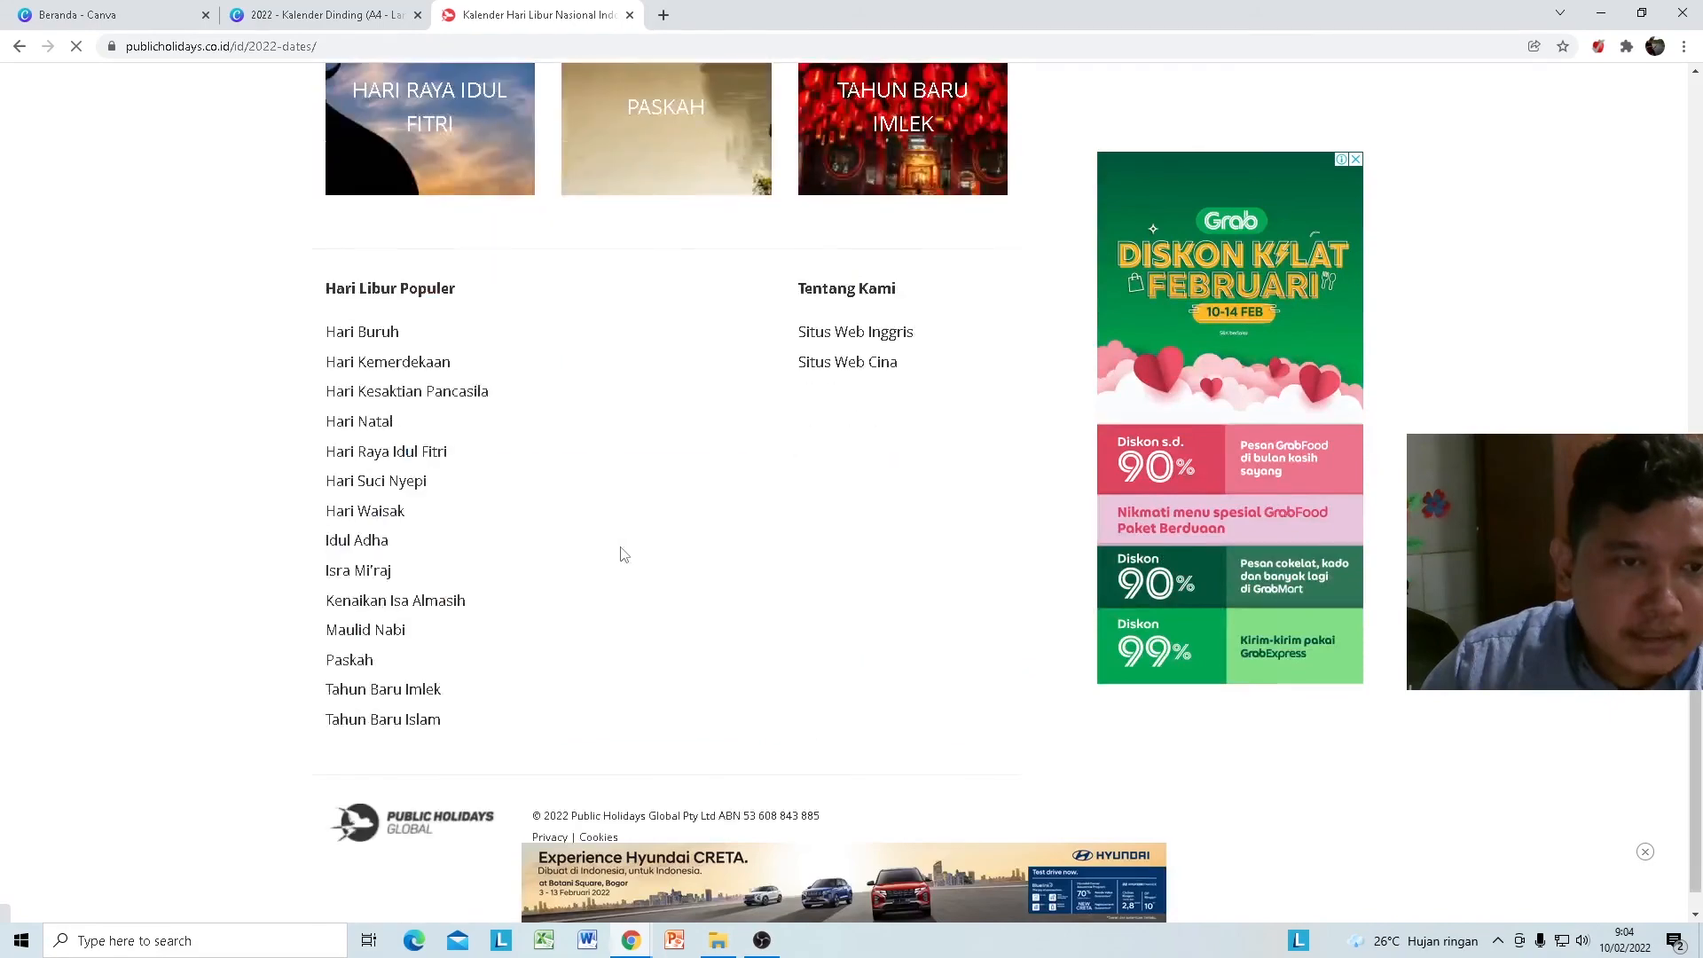
scroll(479, 456, "up", 10)
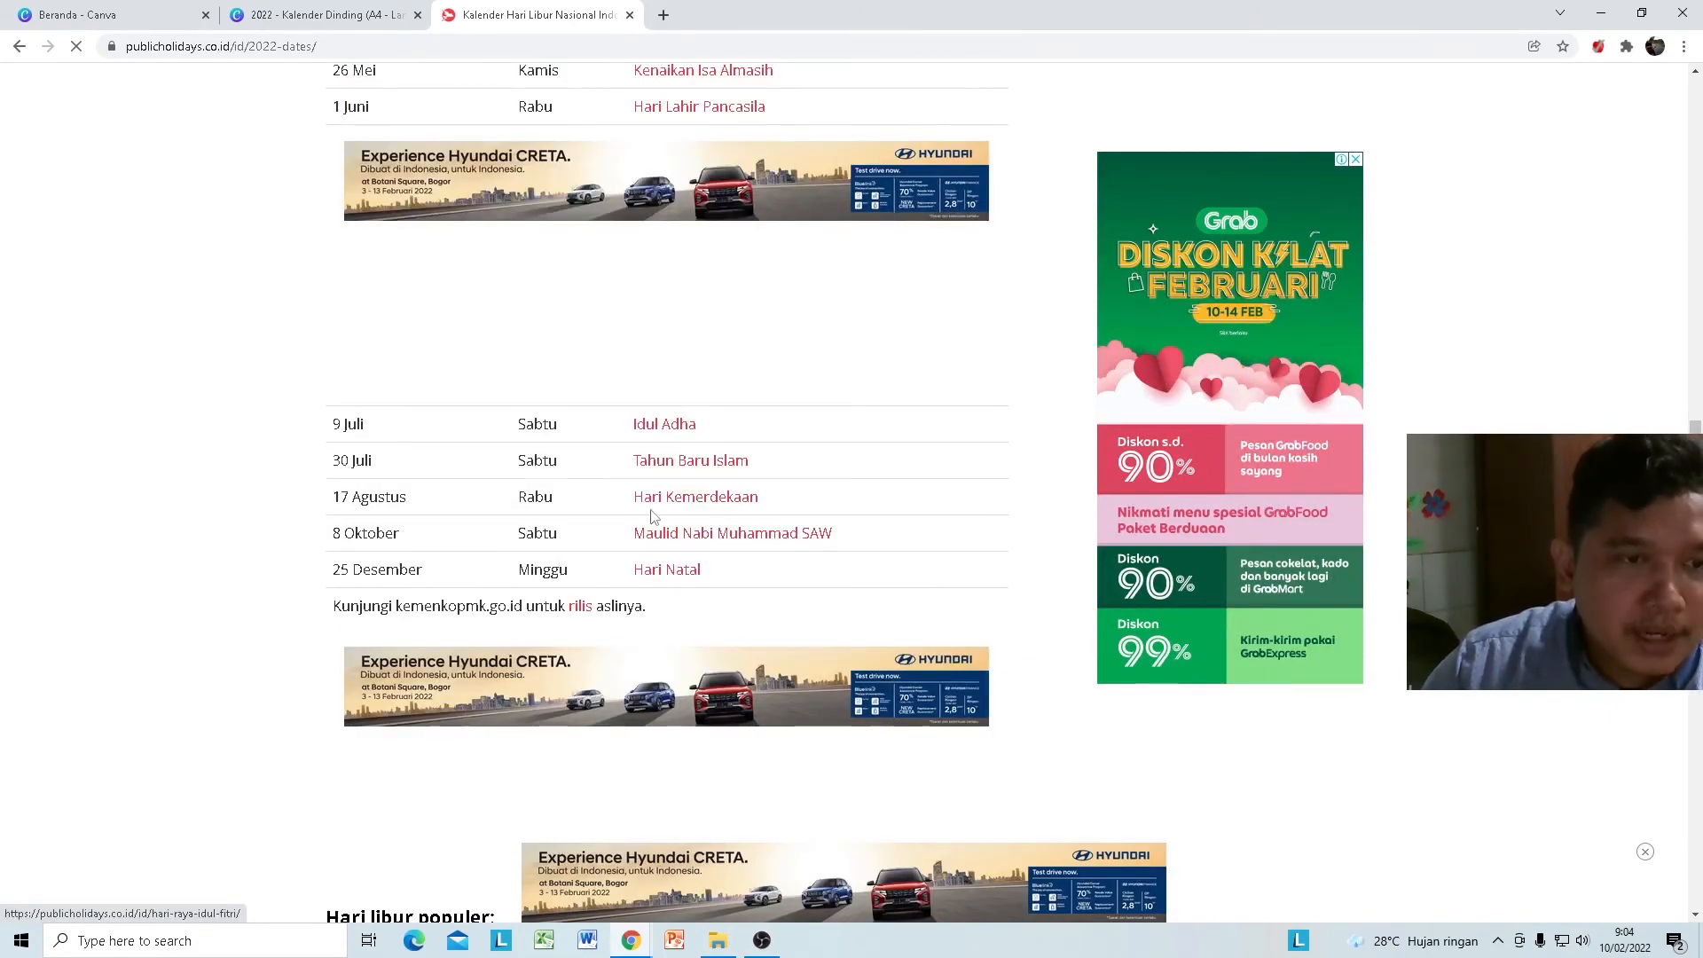
scroll(652, 517, "up", 15)
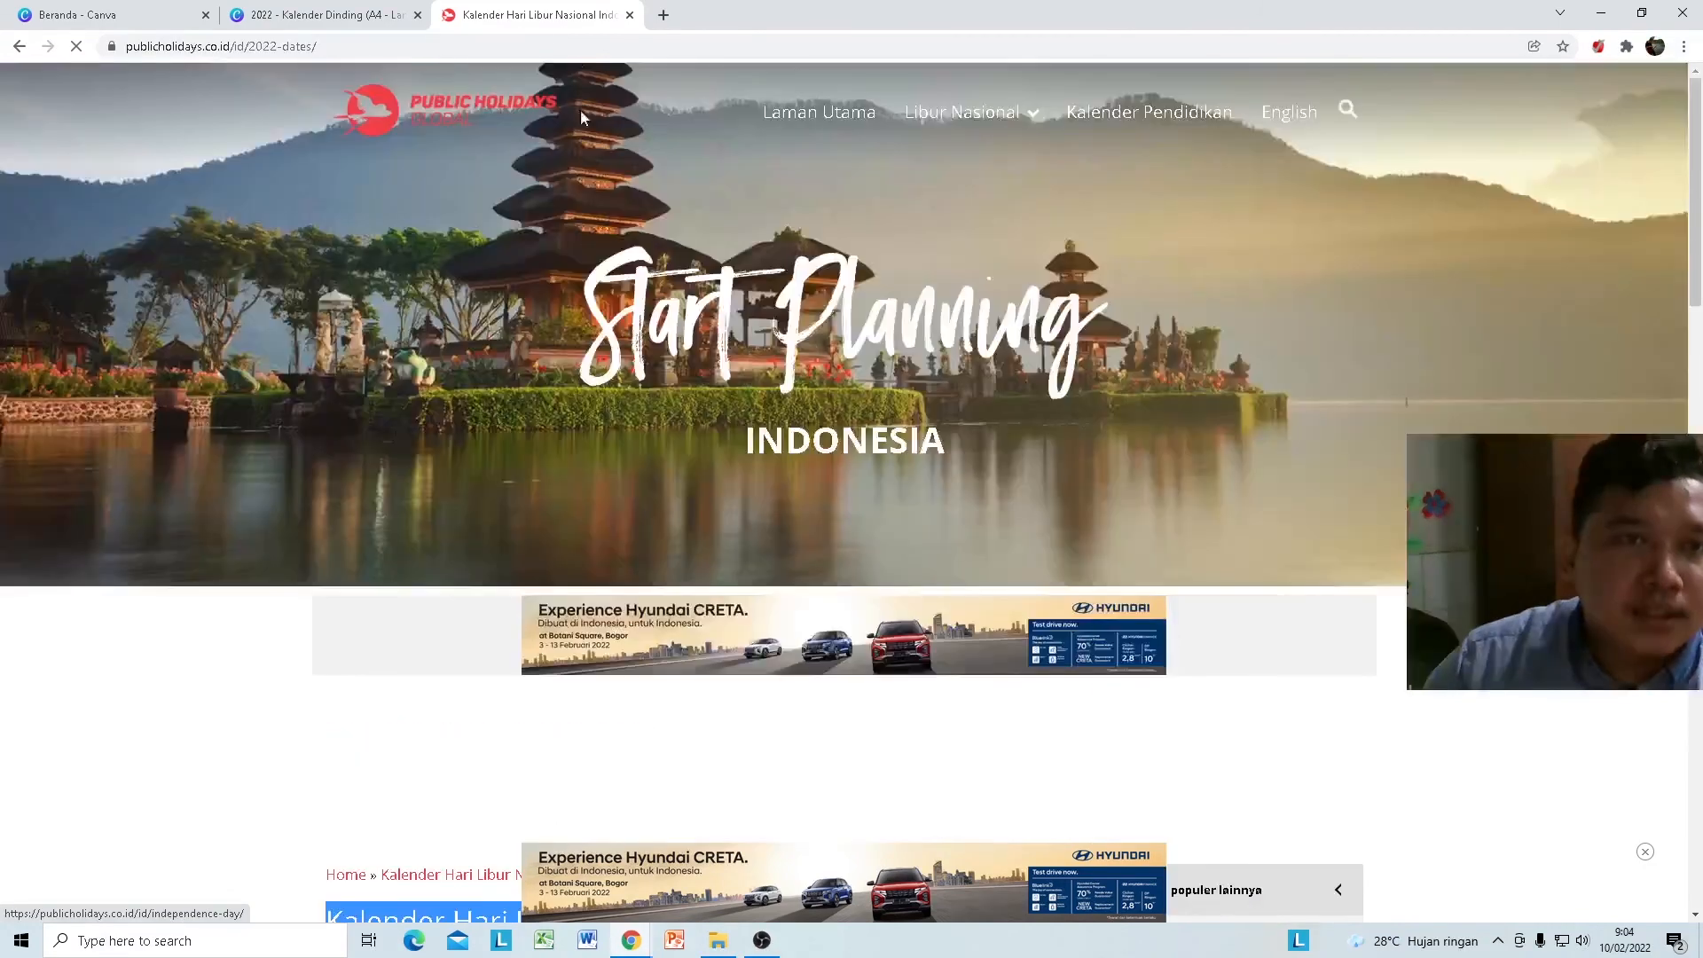
Step: Return to the Canva calendar design and examine January's Sunday dates and the bottom of the February page
left_click(325, 10)
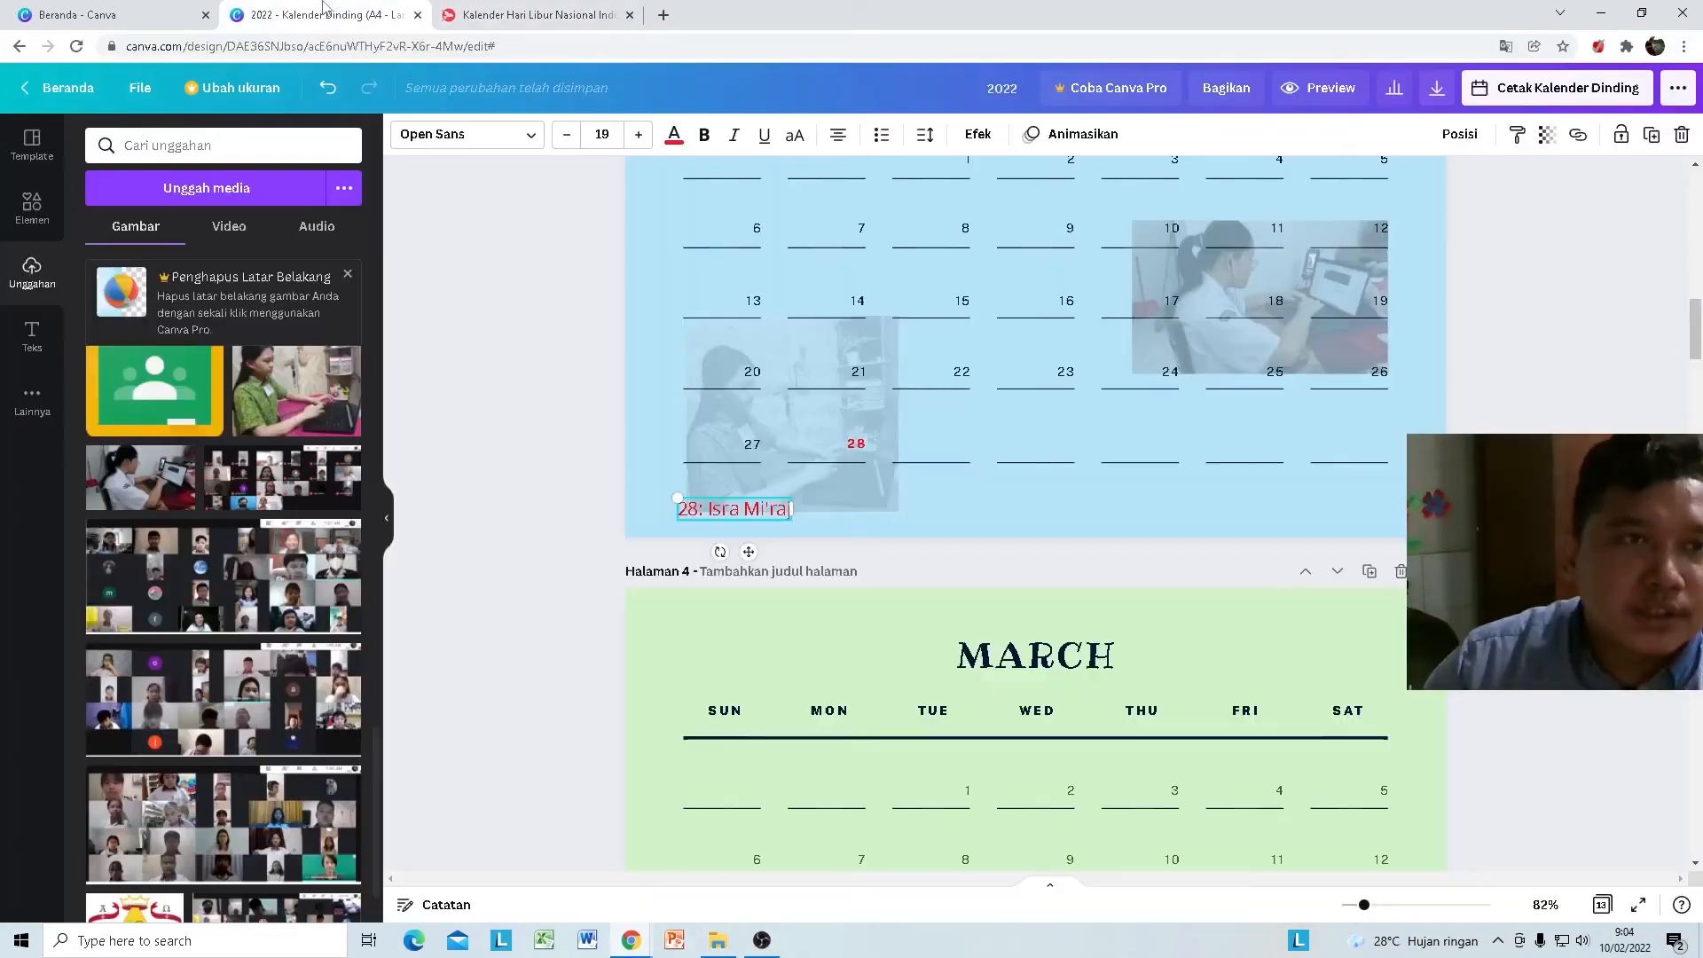
scroll(759, 259, "up", 12)
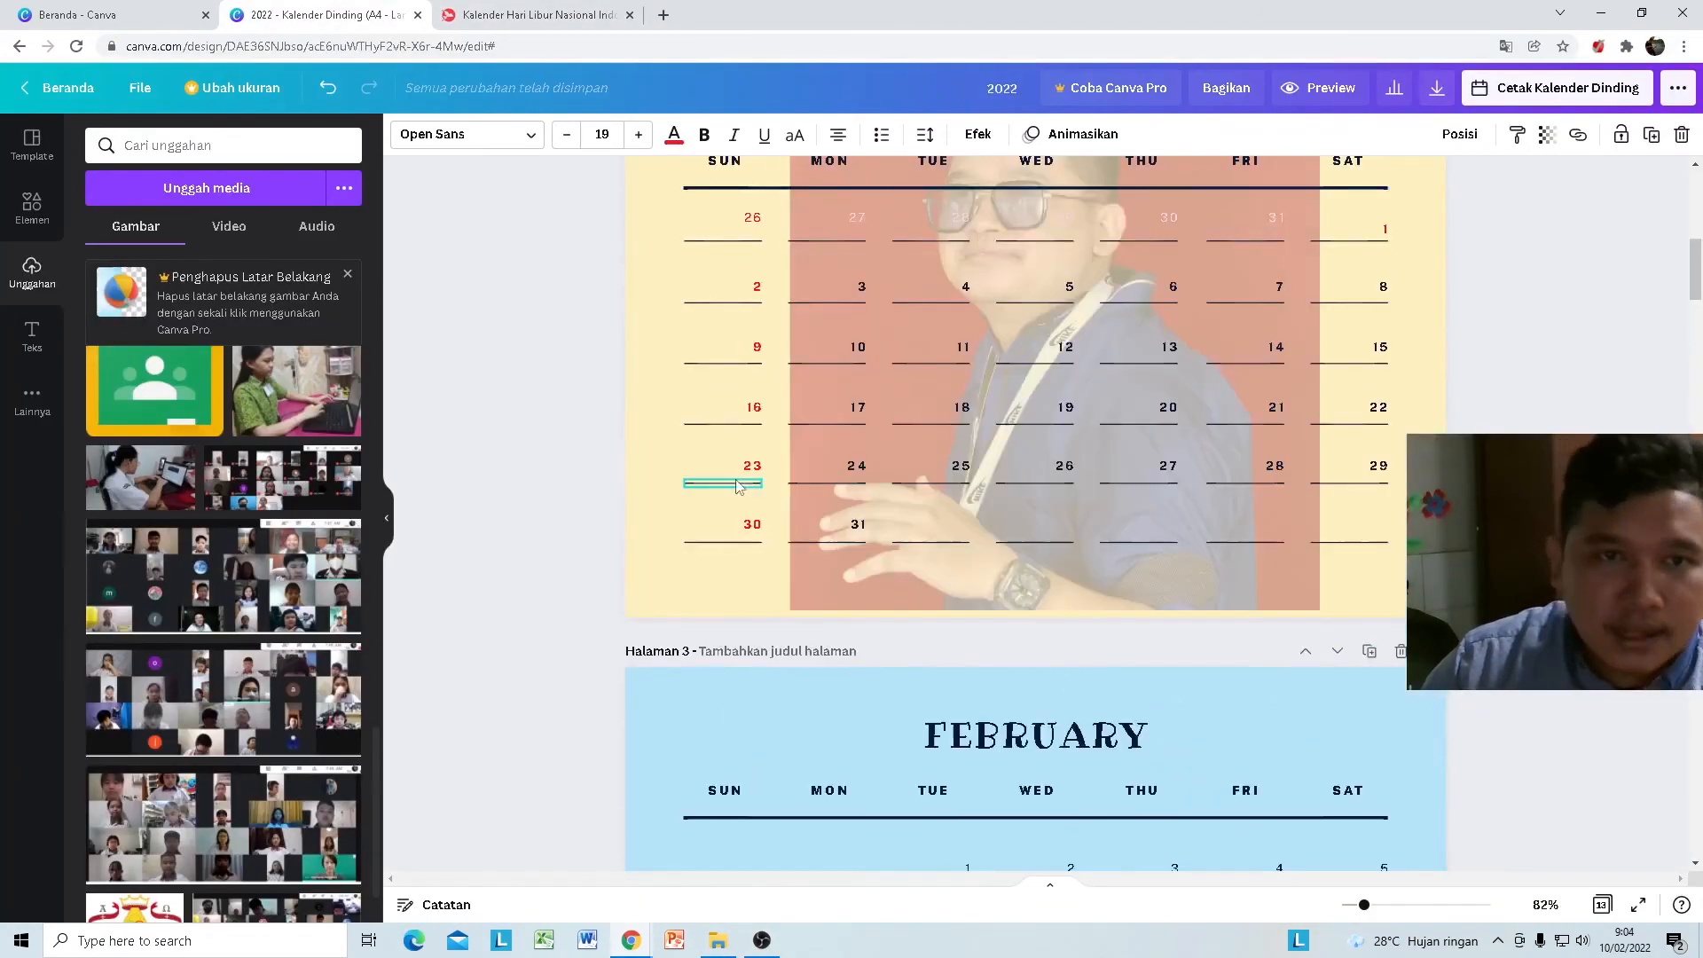
left_click(754, 229)
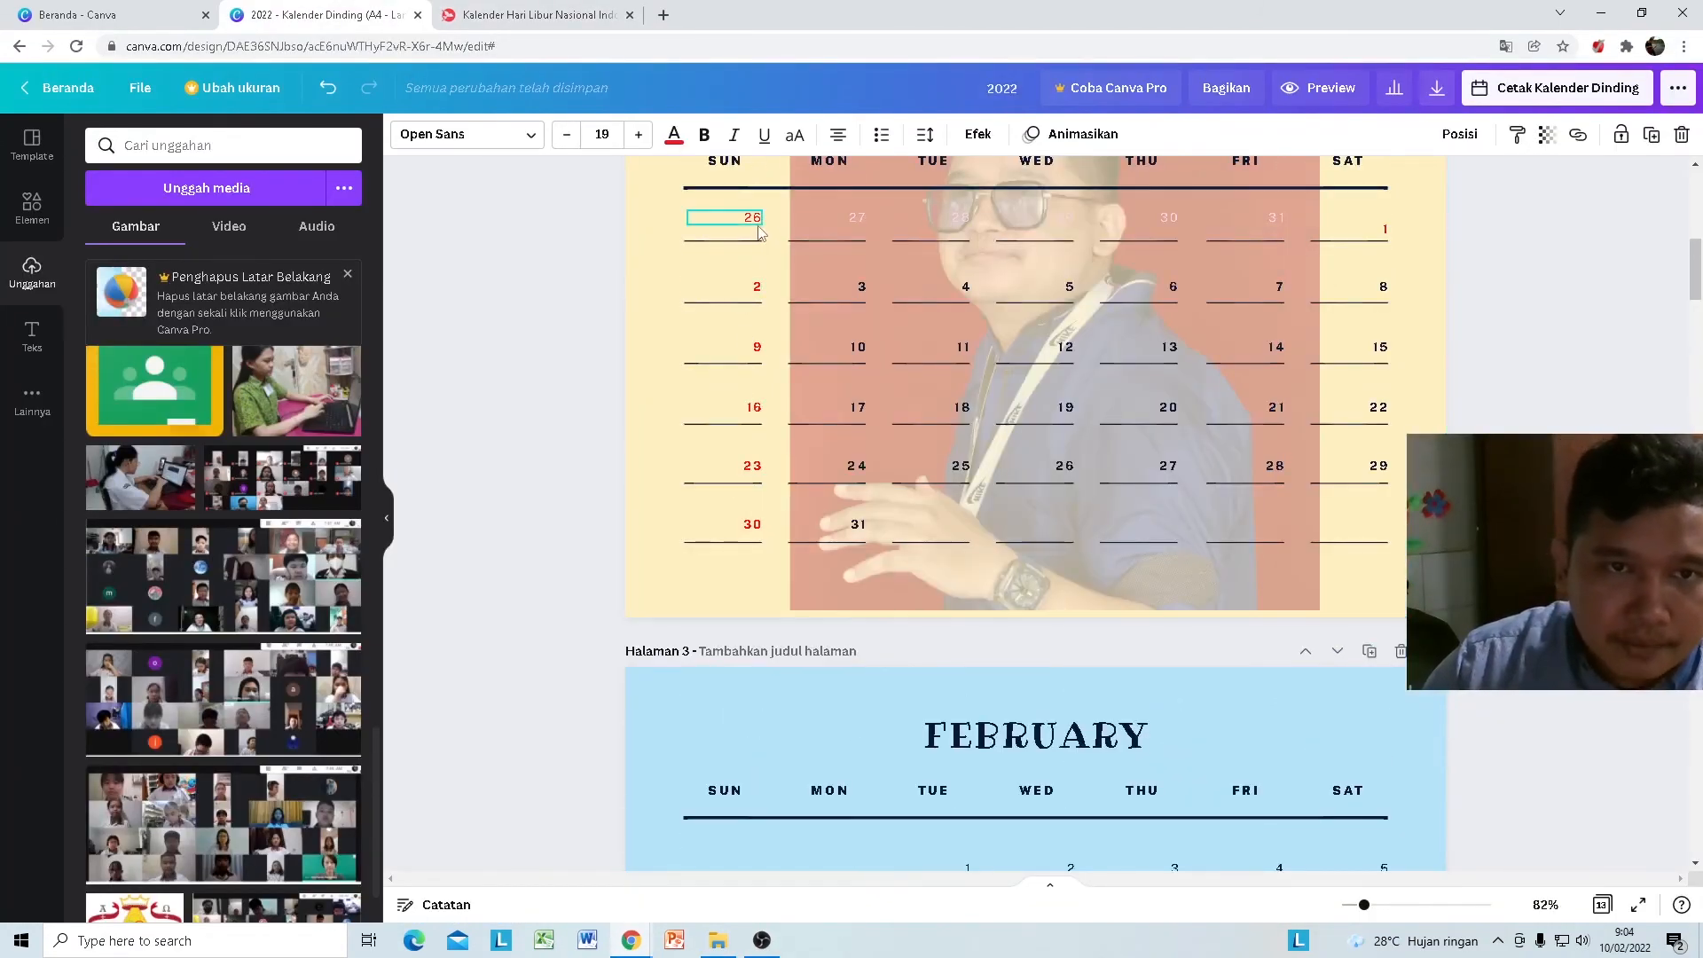
left_click(754, 287)
left_click(754, 348)
left_click(754, 407)
left_click(752, 465)
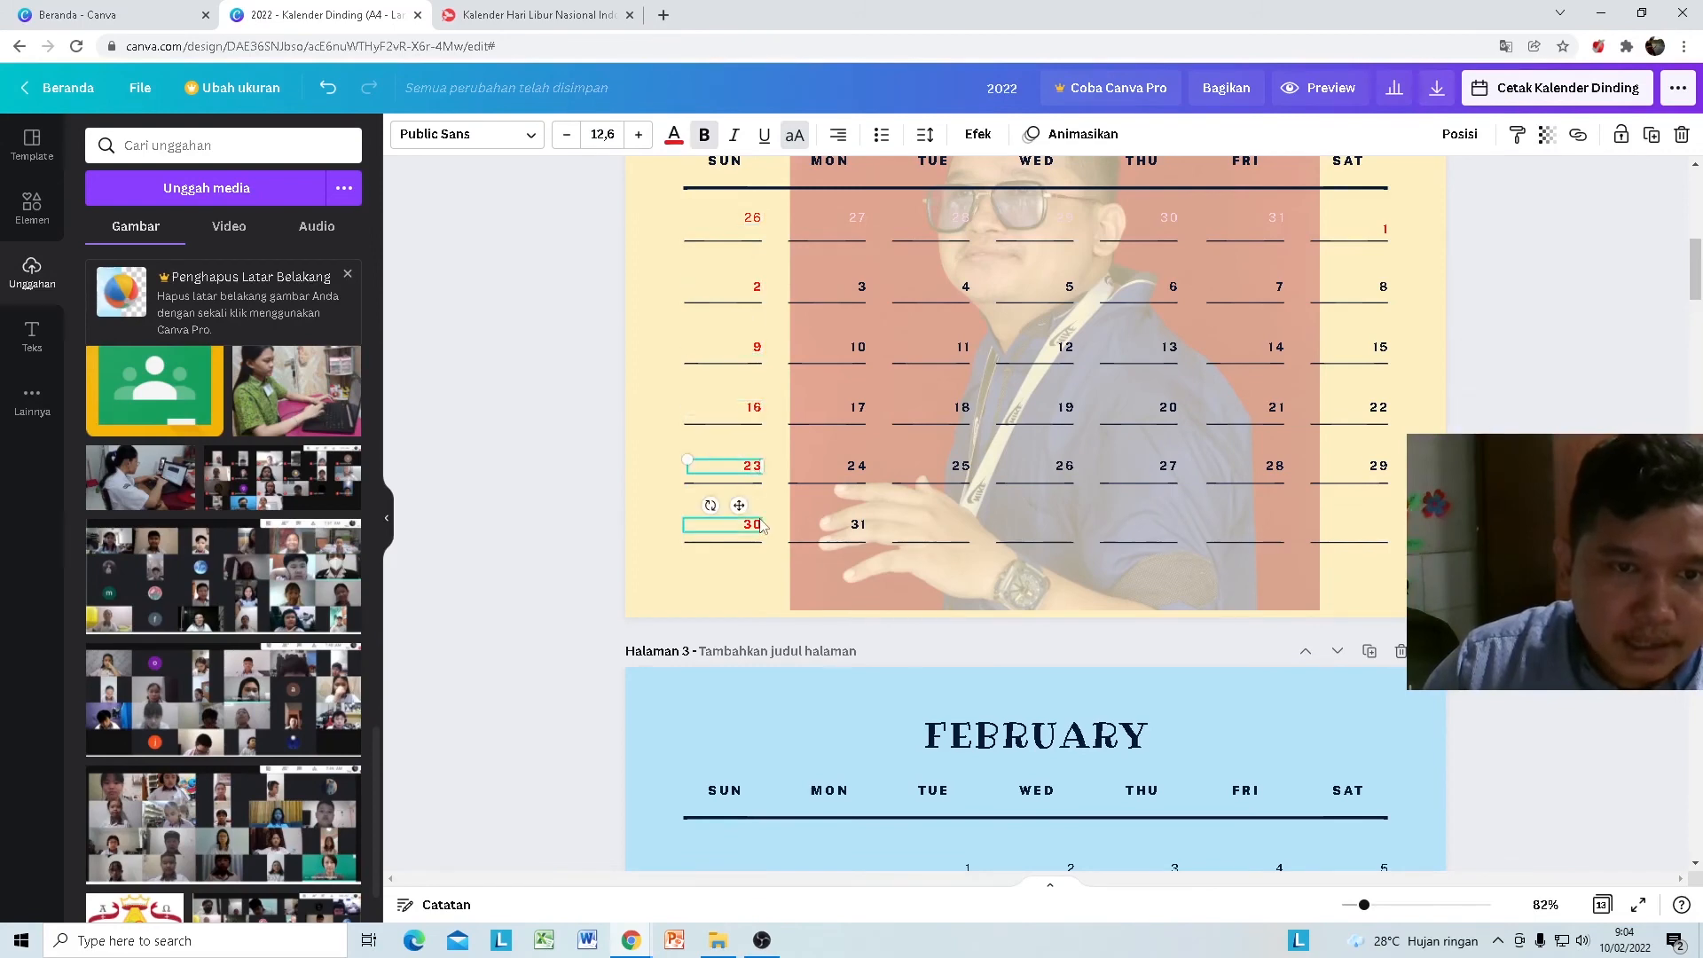
left_click(752, 524)
scroll(755, 528, "down", 5)
scroll(723, 430, "down", 4)
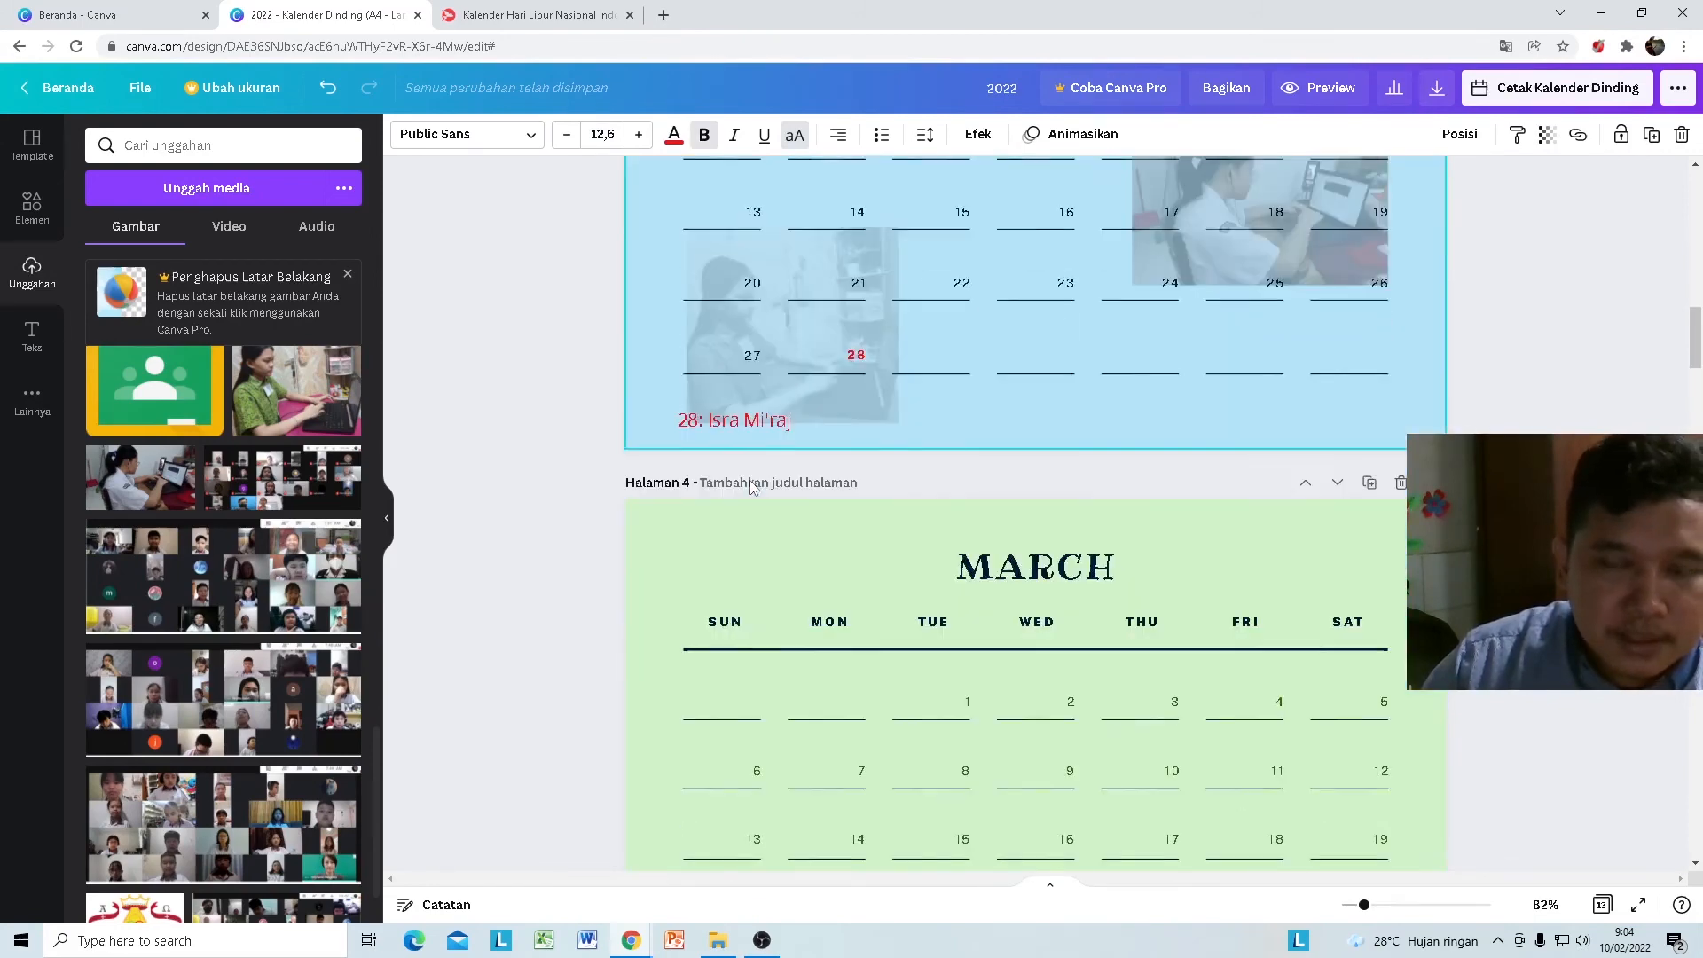
Step: Compare the empty first-week cells on the February page with the system calendar for February 2022
scroll(887, 426, "up", 4)
left_click(827, 428)
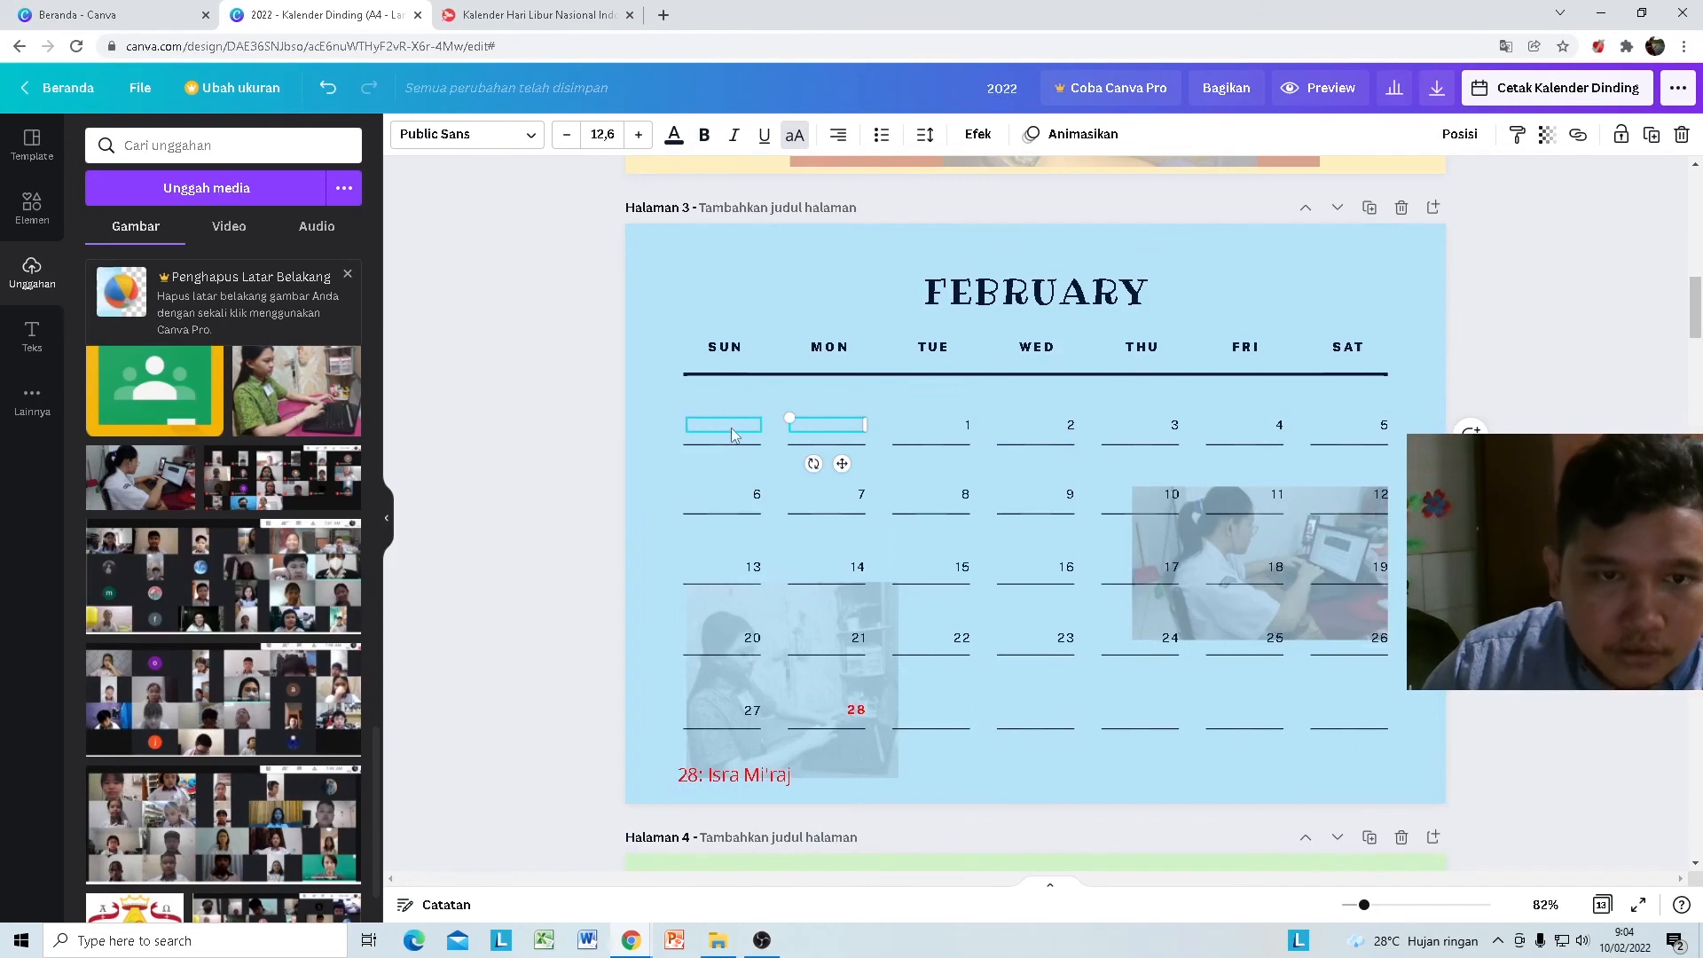
left_click(731, 427)
left_click(838, 428)
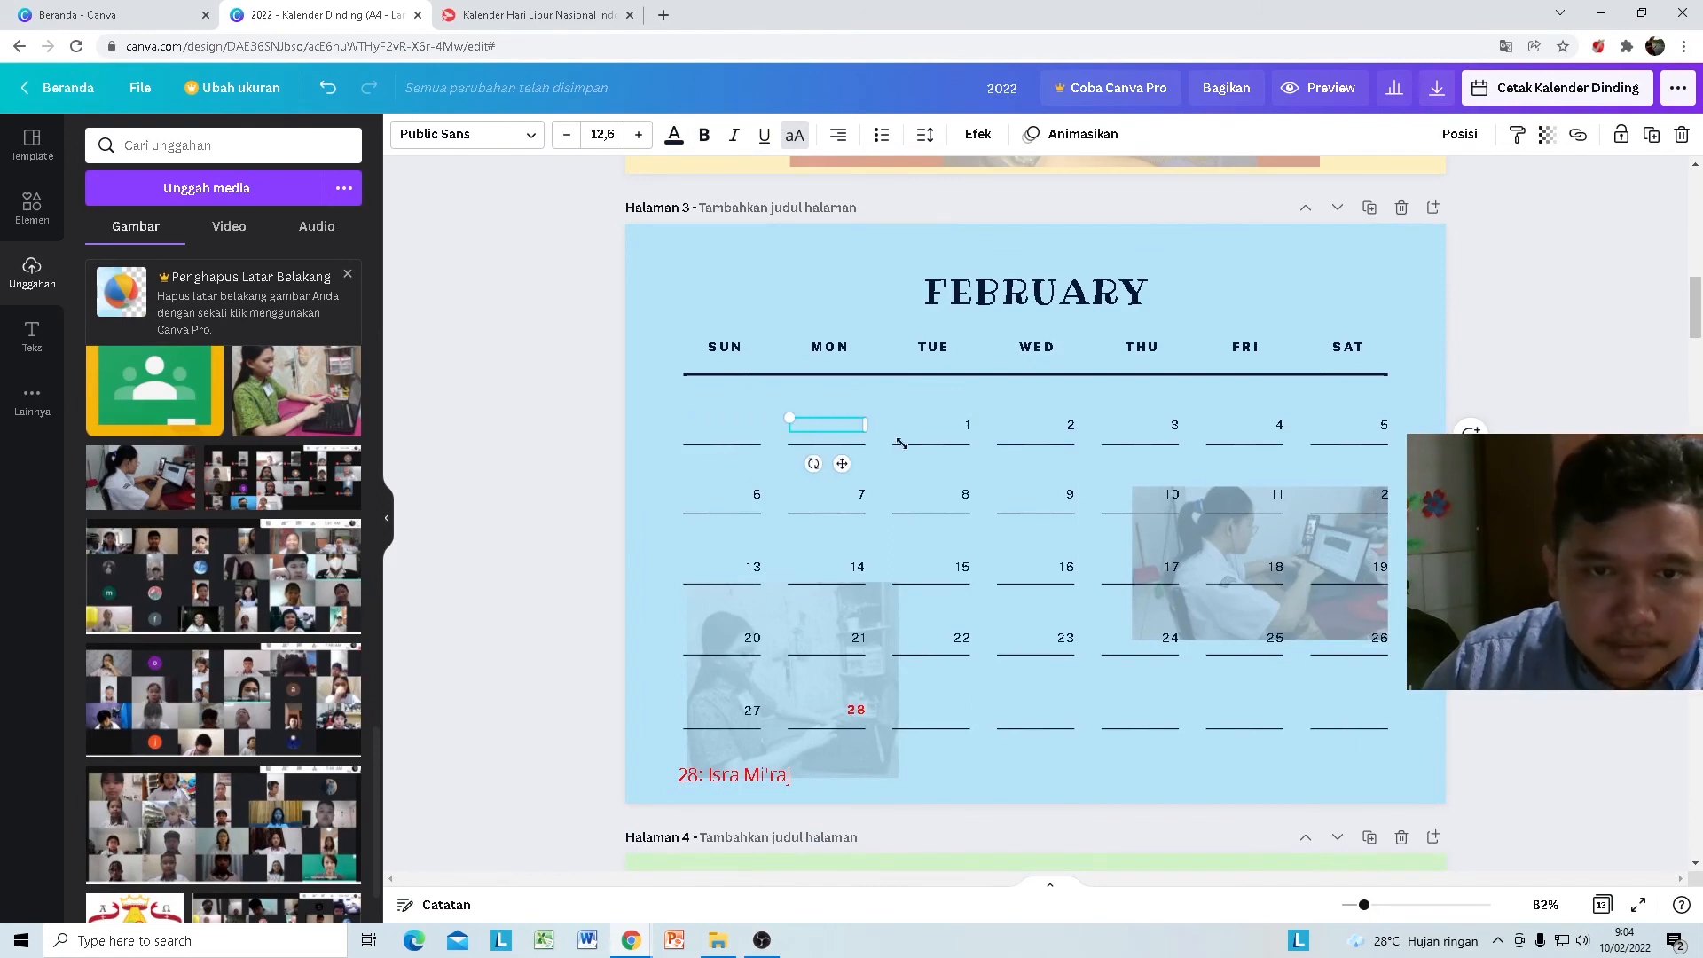
left_click(1625, 940)
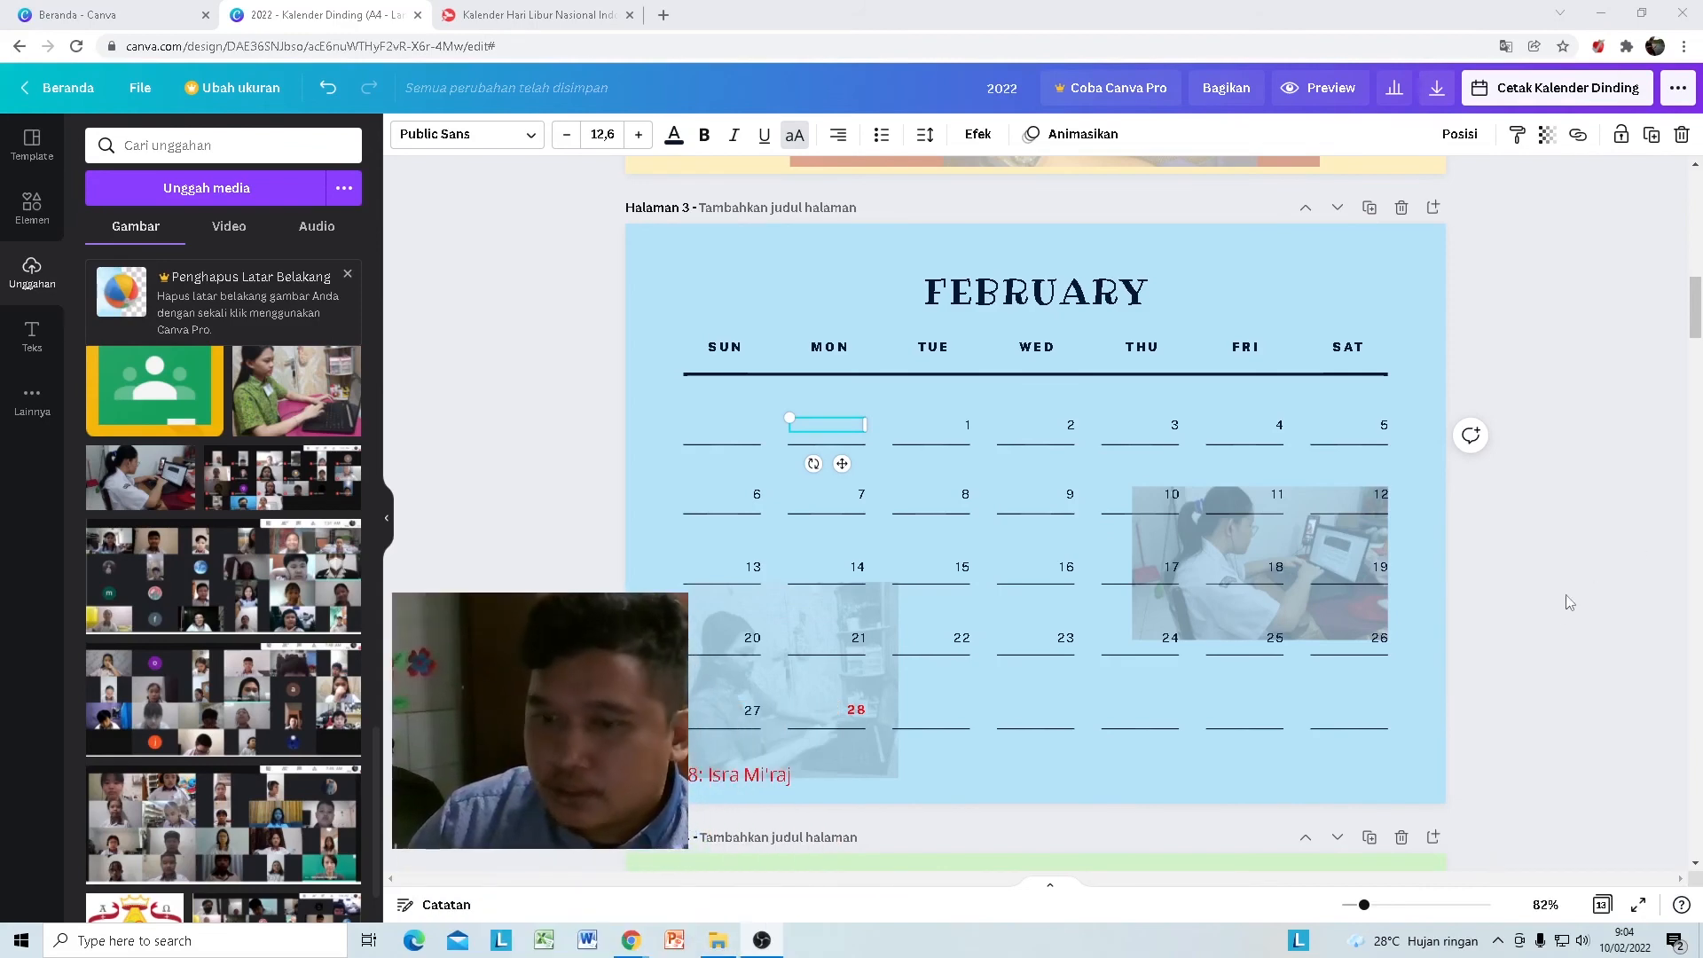
left_click(1624, 939)
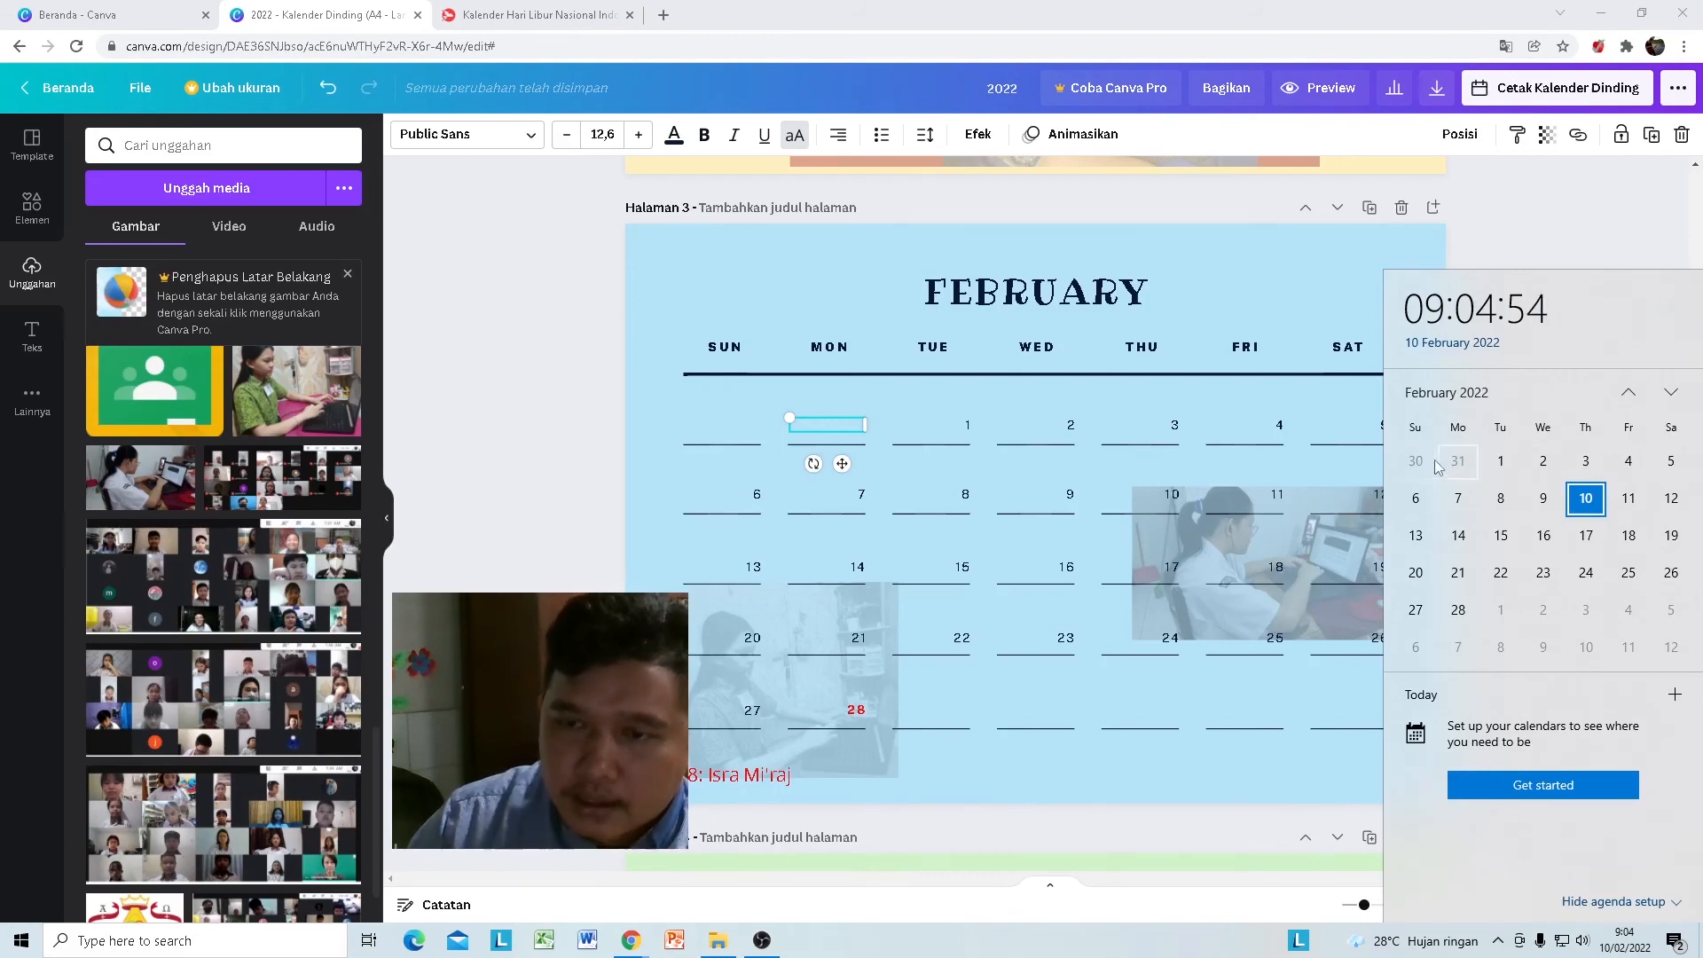
left_click(1596, 231)
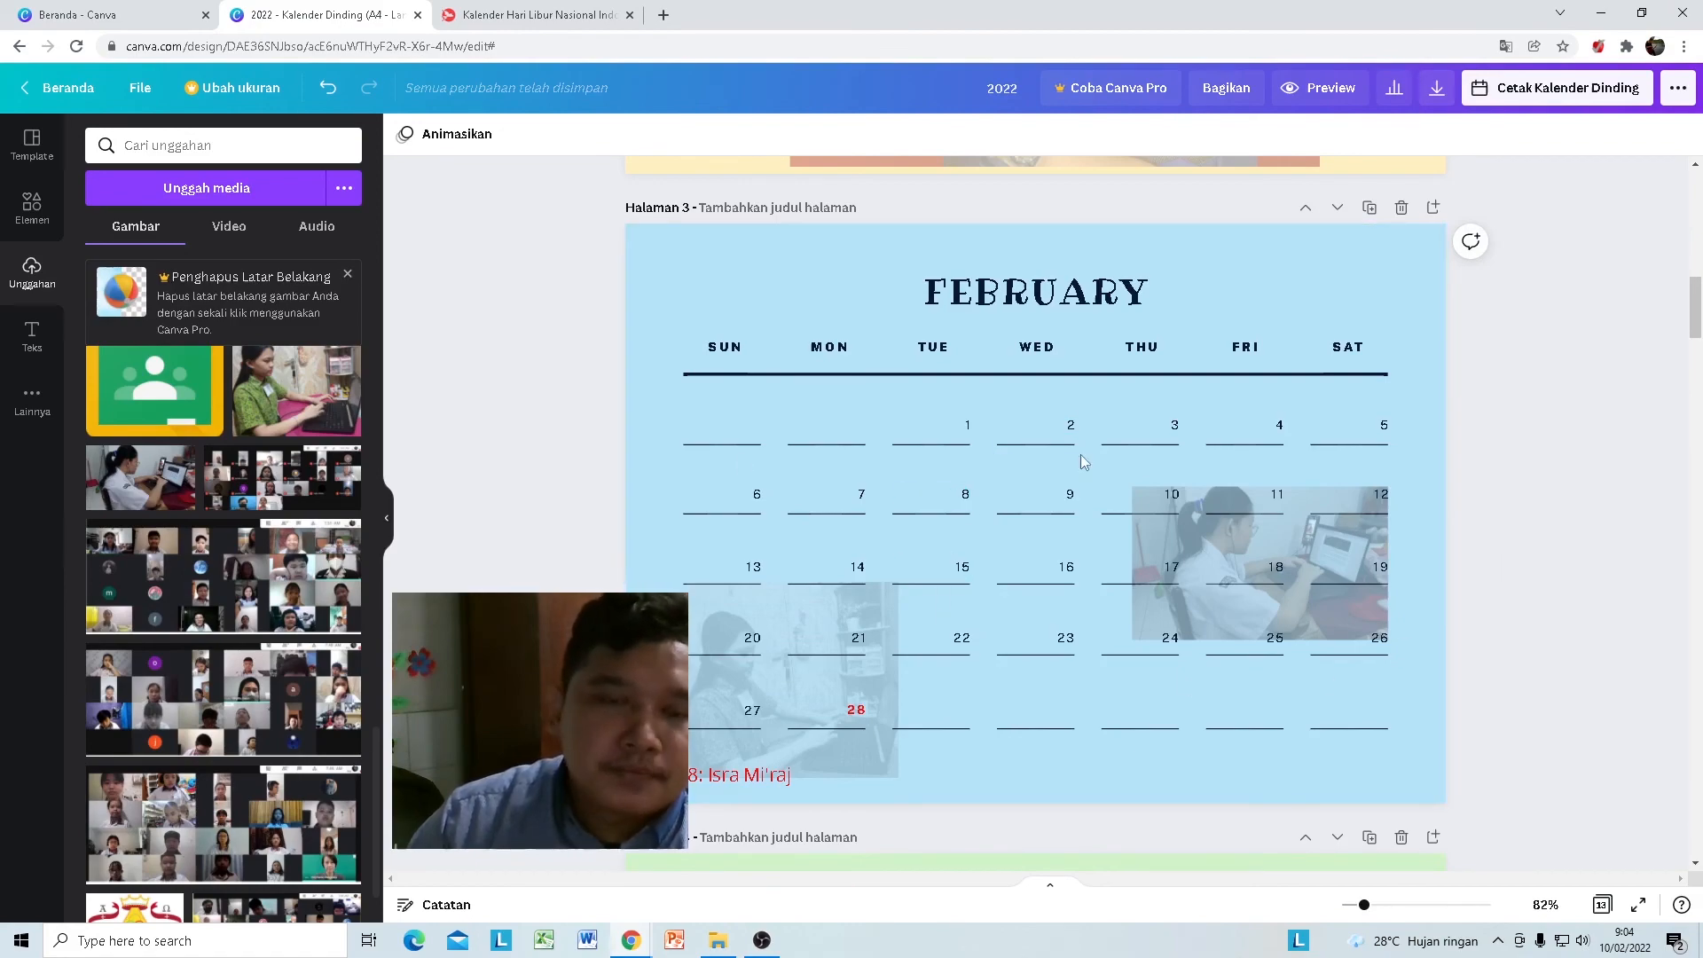
Step: Look through the calendar pages from the 2022 cover to December and return to January and February
scroll(582, 445, "up", 13)
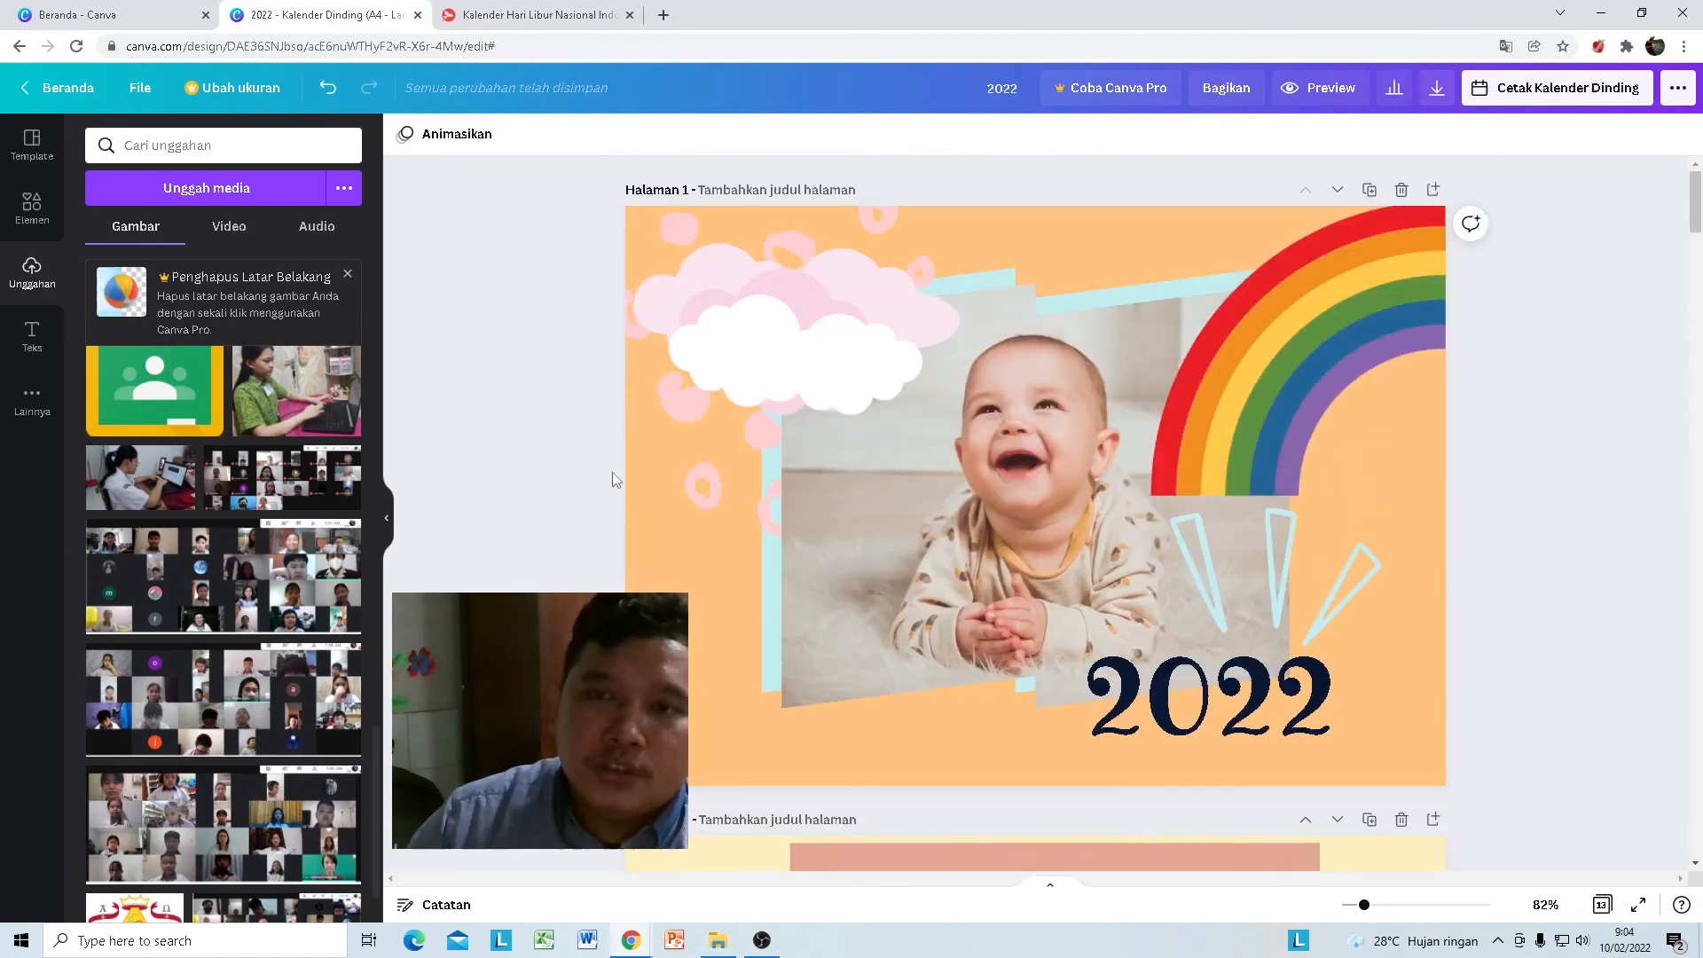
scroll(612, 487, "down", 20)
scroll(743, 534, "down", 20)
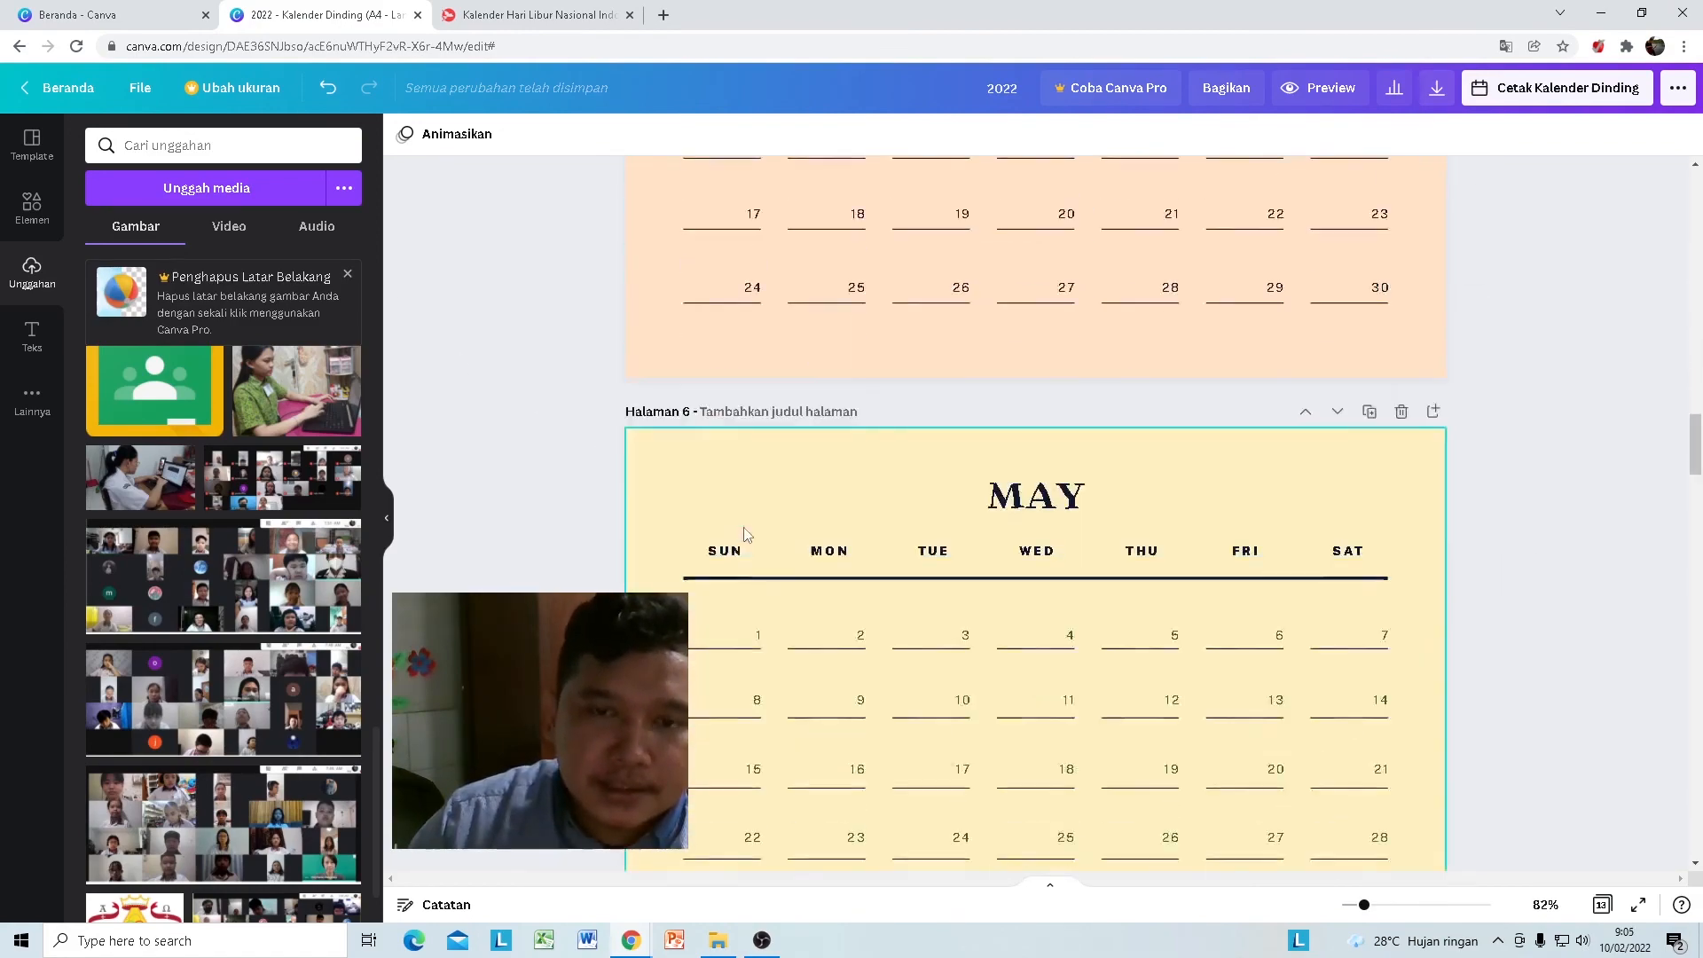
scroll(770, 581, "down", 20)
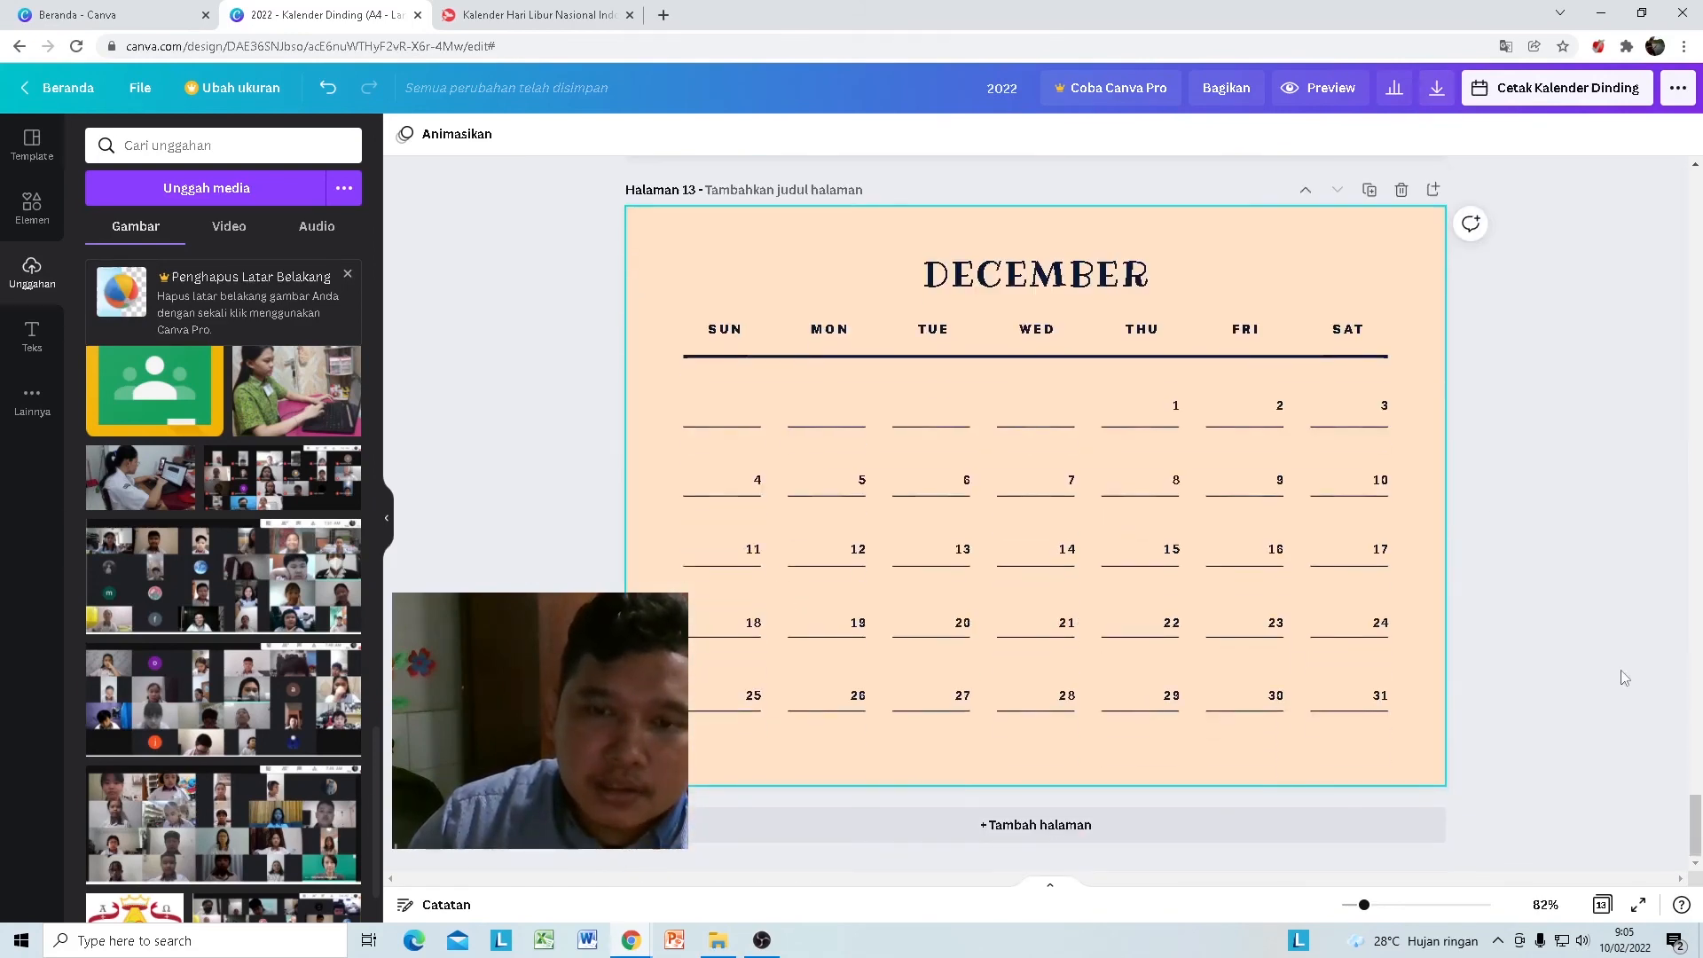
left_click_drag(1695, 821, 1662, 289)
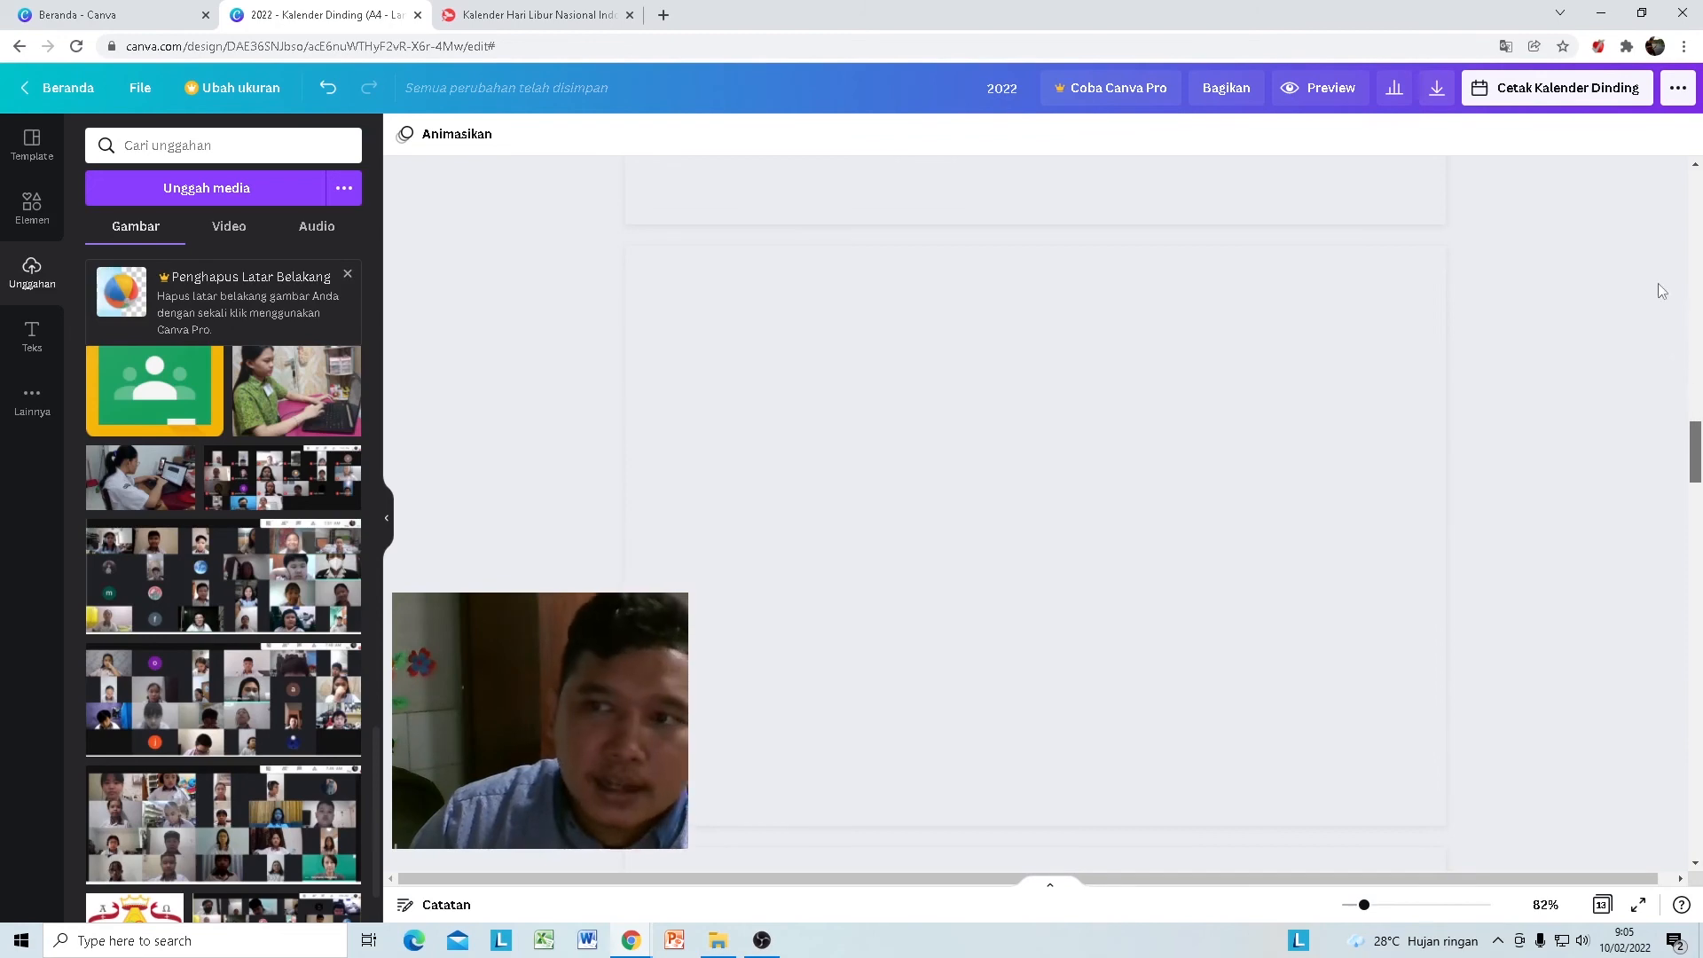
scroll(203, 611, "up", 8)
scroll(203, 611, "up", 5)
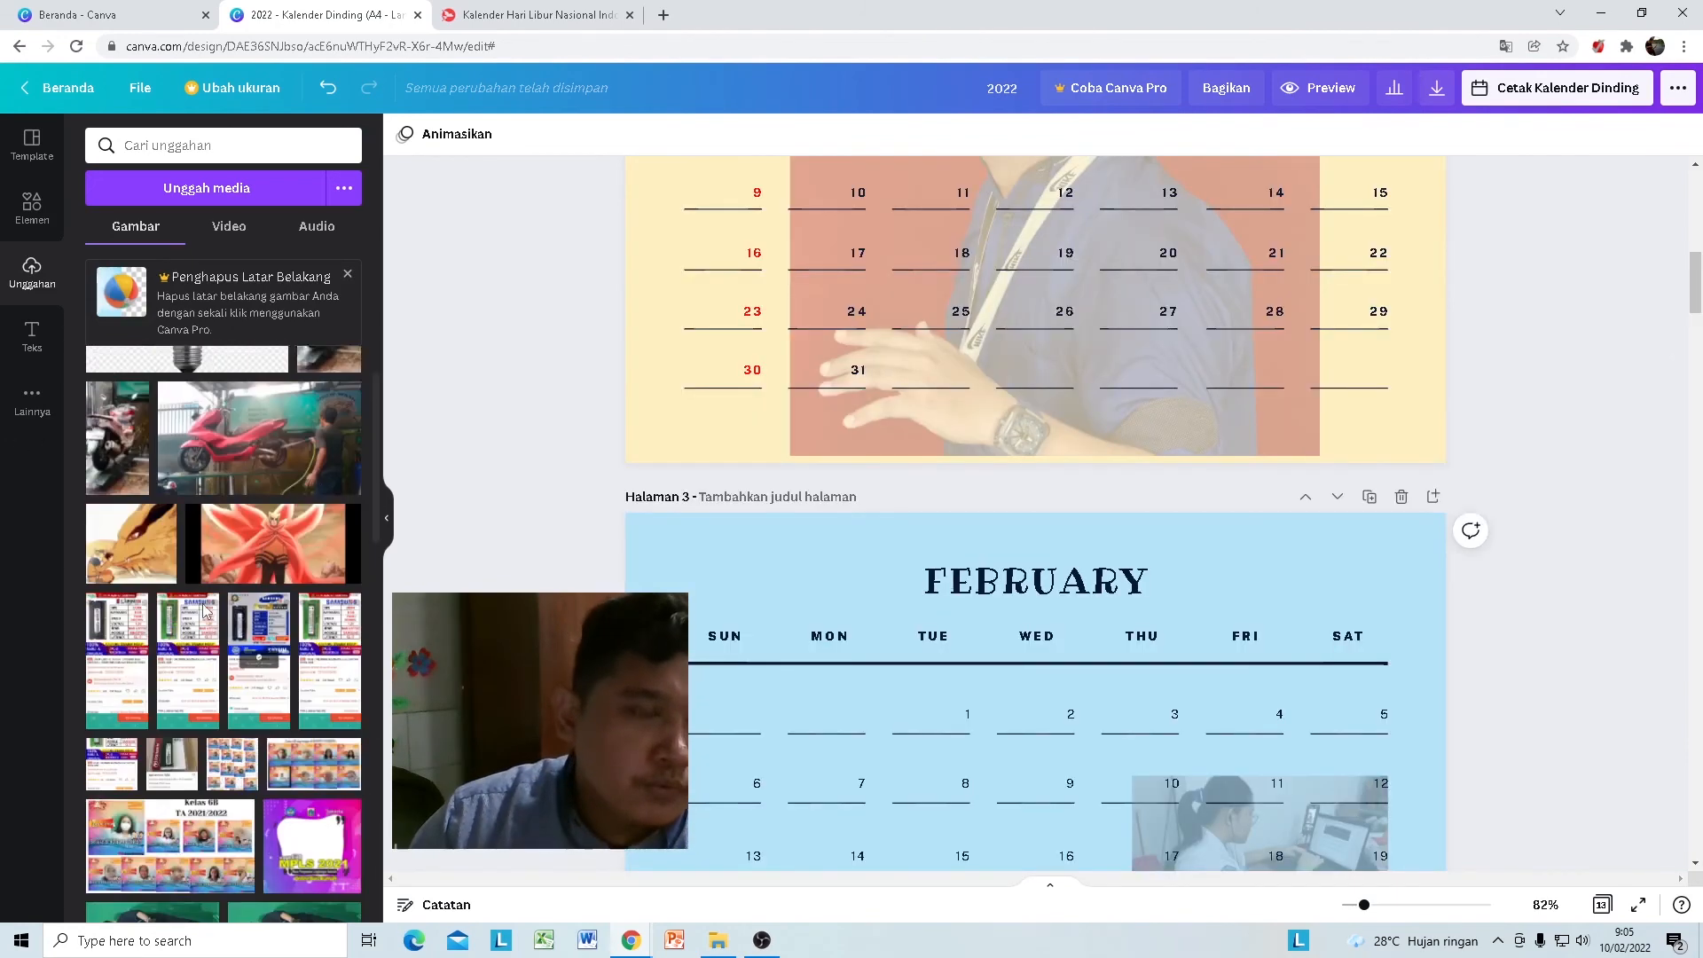
Step: Browse the uploaded images for photos and return to the cover page
scroll(135, 612, "down", 10)
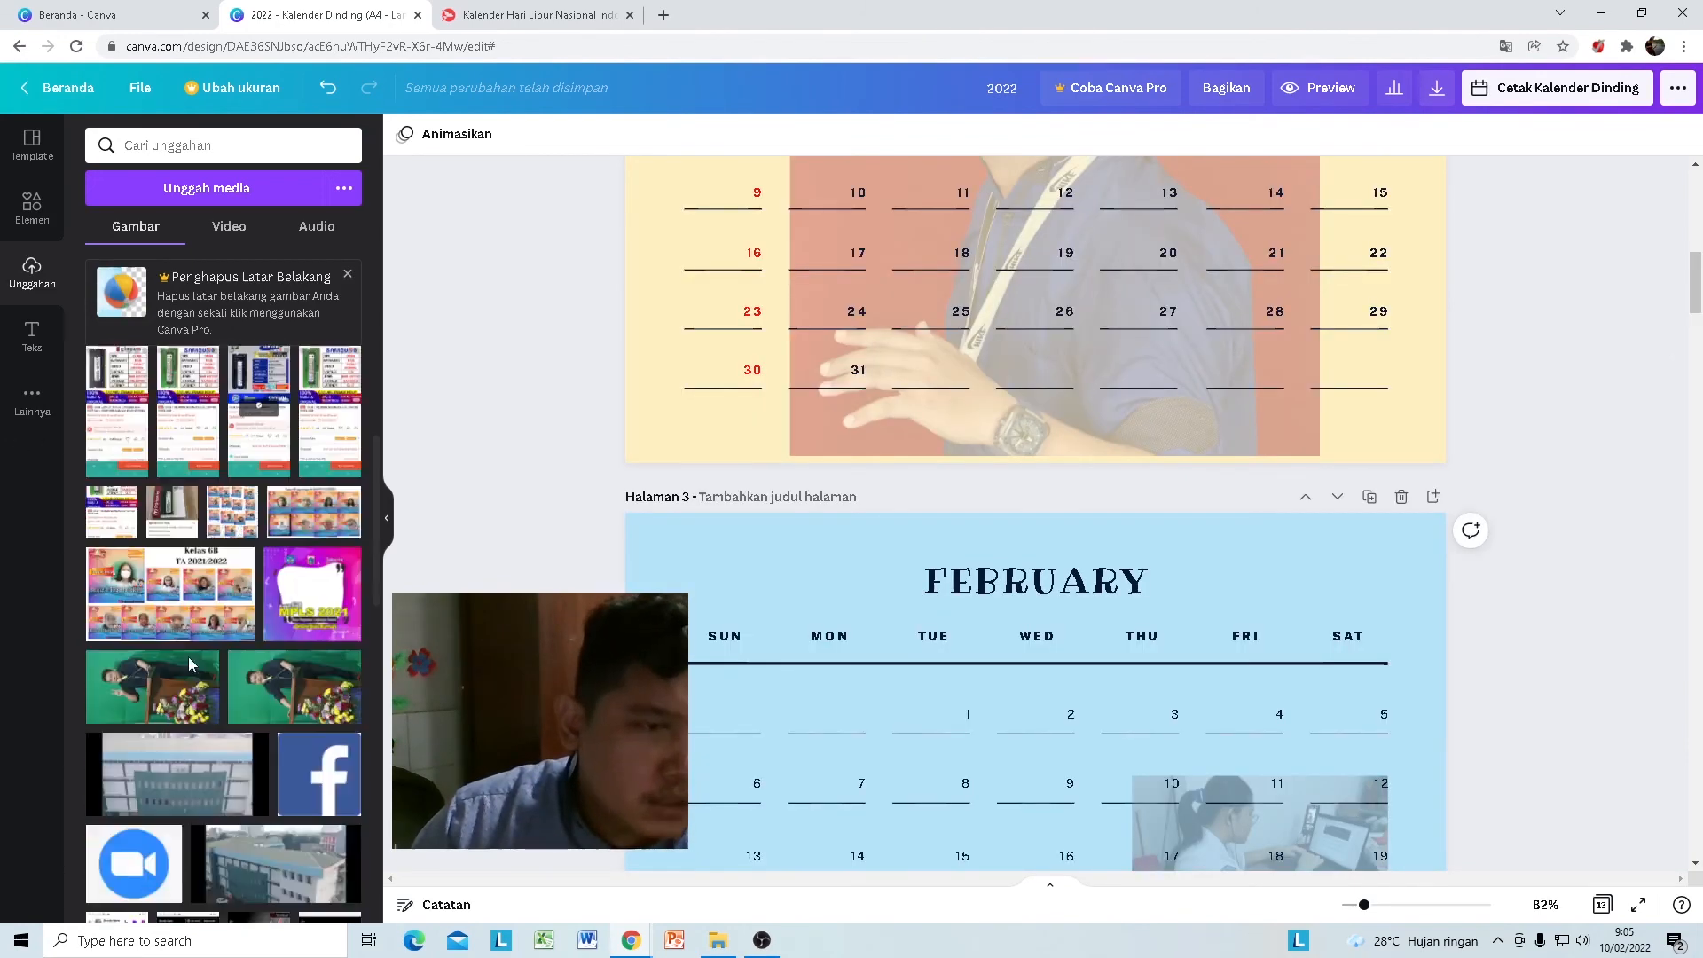
scroll(190, 718, "down", 5)
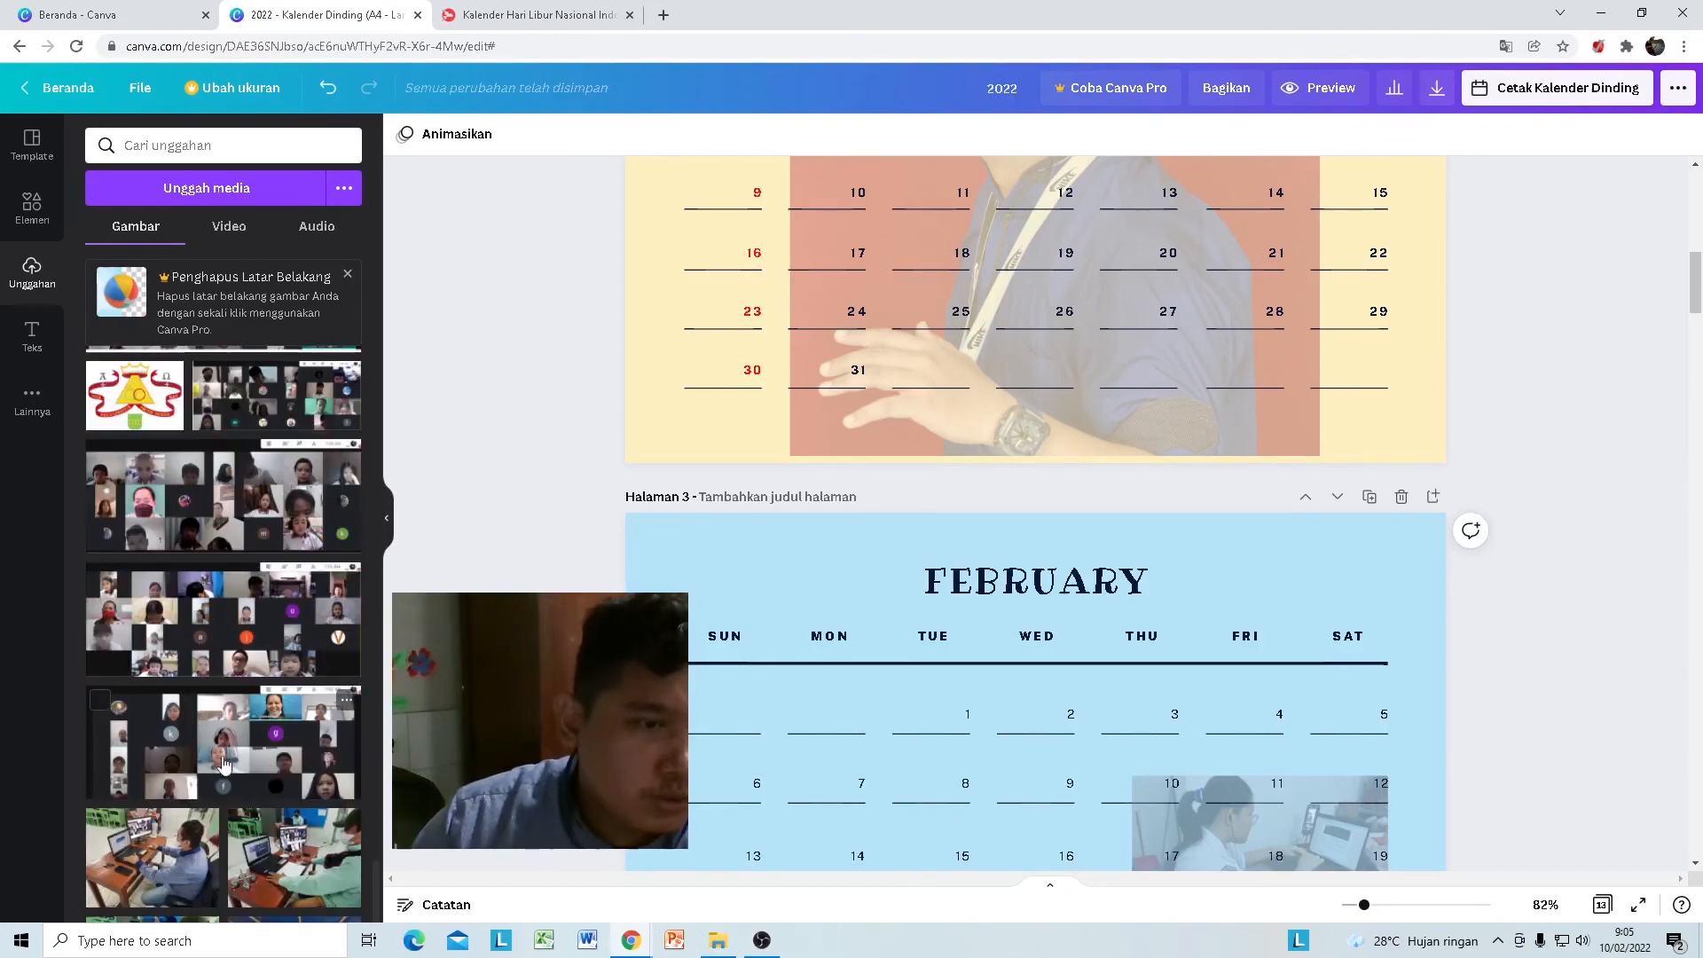
scroll(252, 470, "up", 5)
scroll(252, 470, "up", 15)
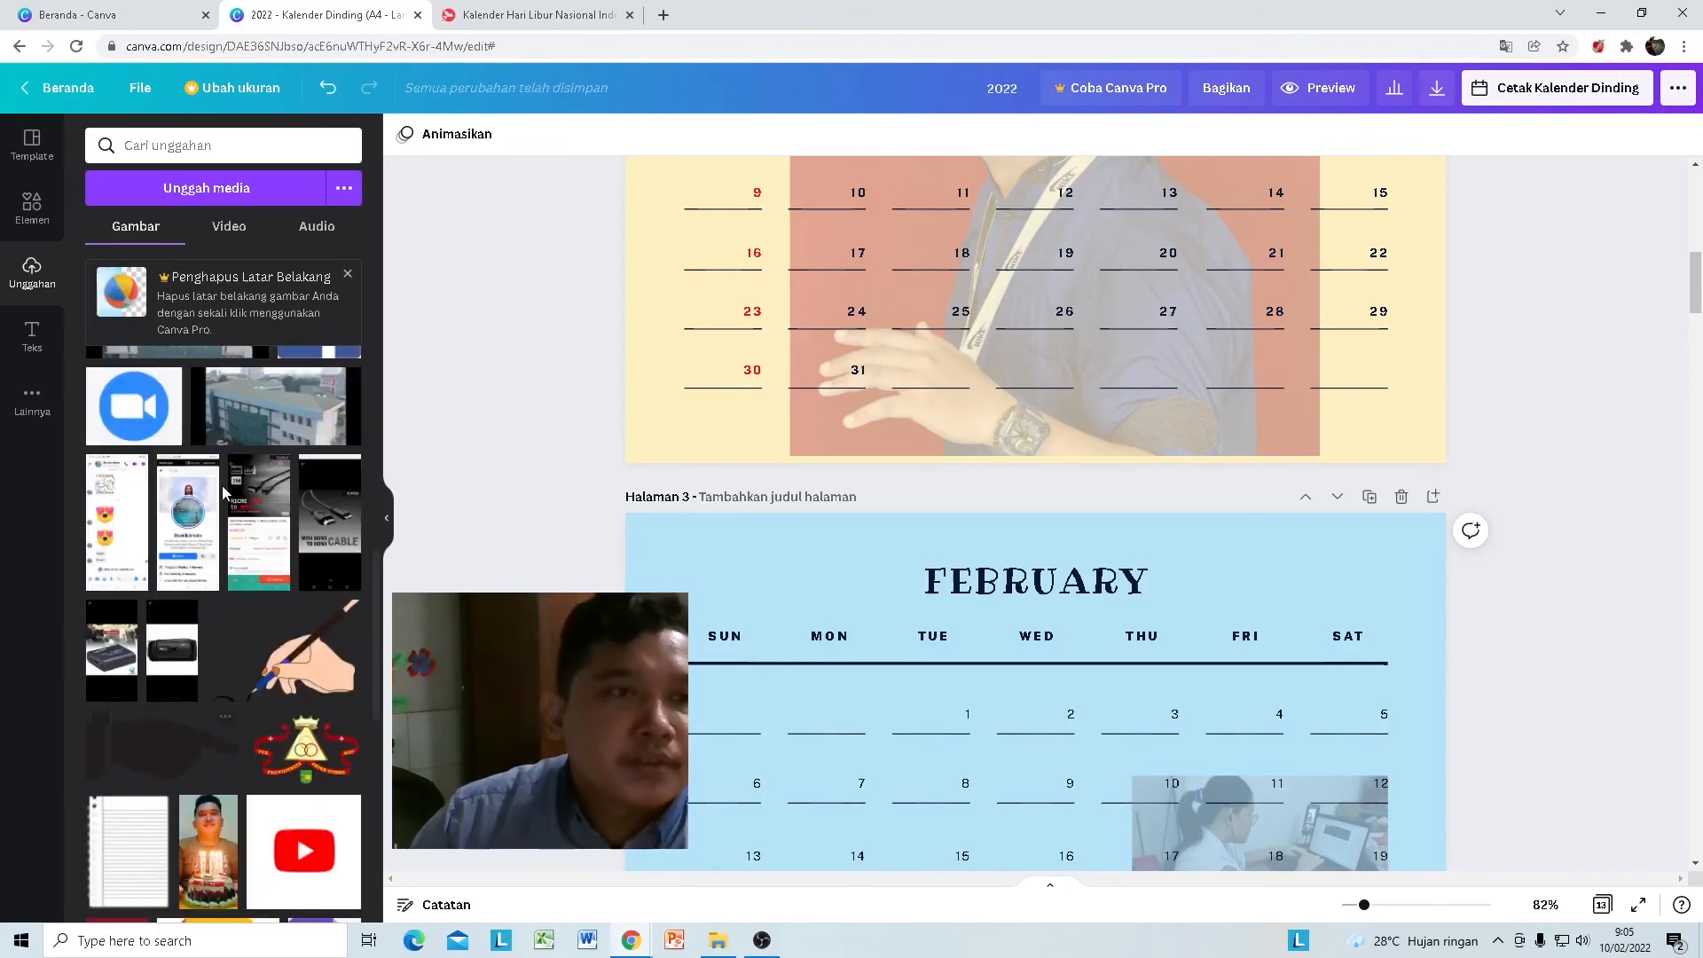
scroll(1414, 486, "up", 10)
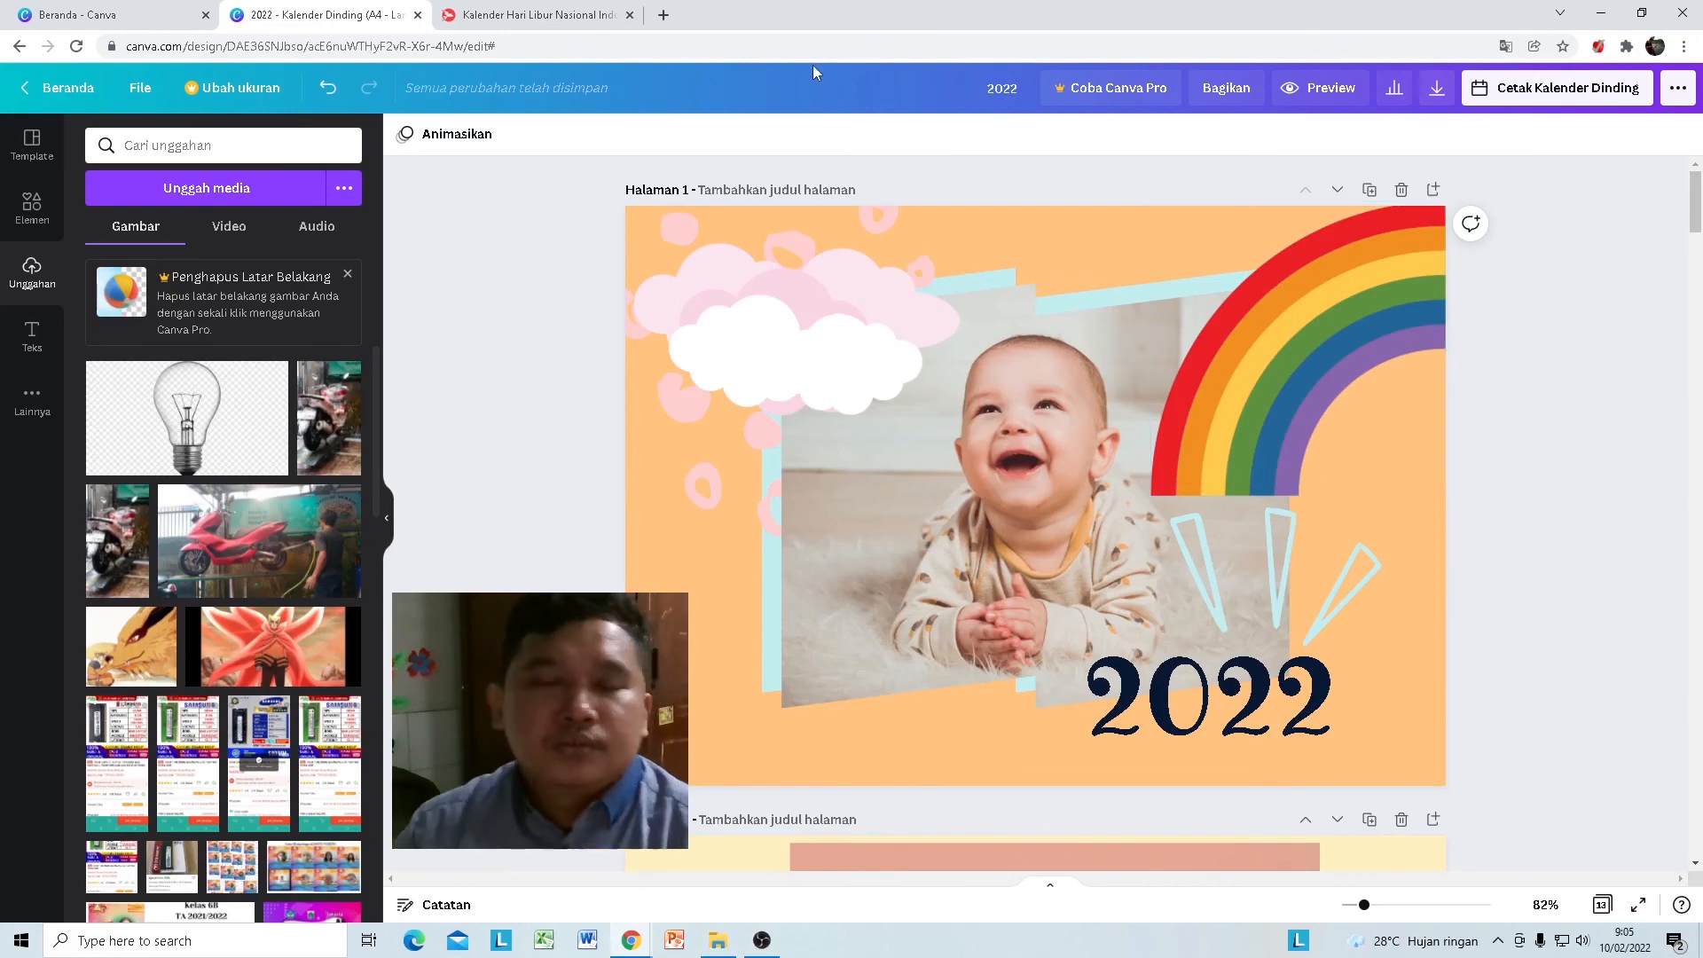
Step: Look over the available elements and templates, and check the options for ordering a printed wall calendar
left_click(36, 213)
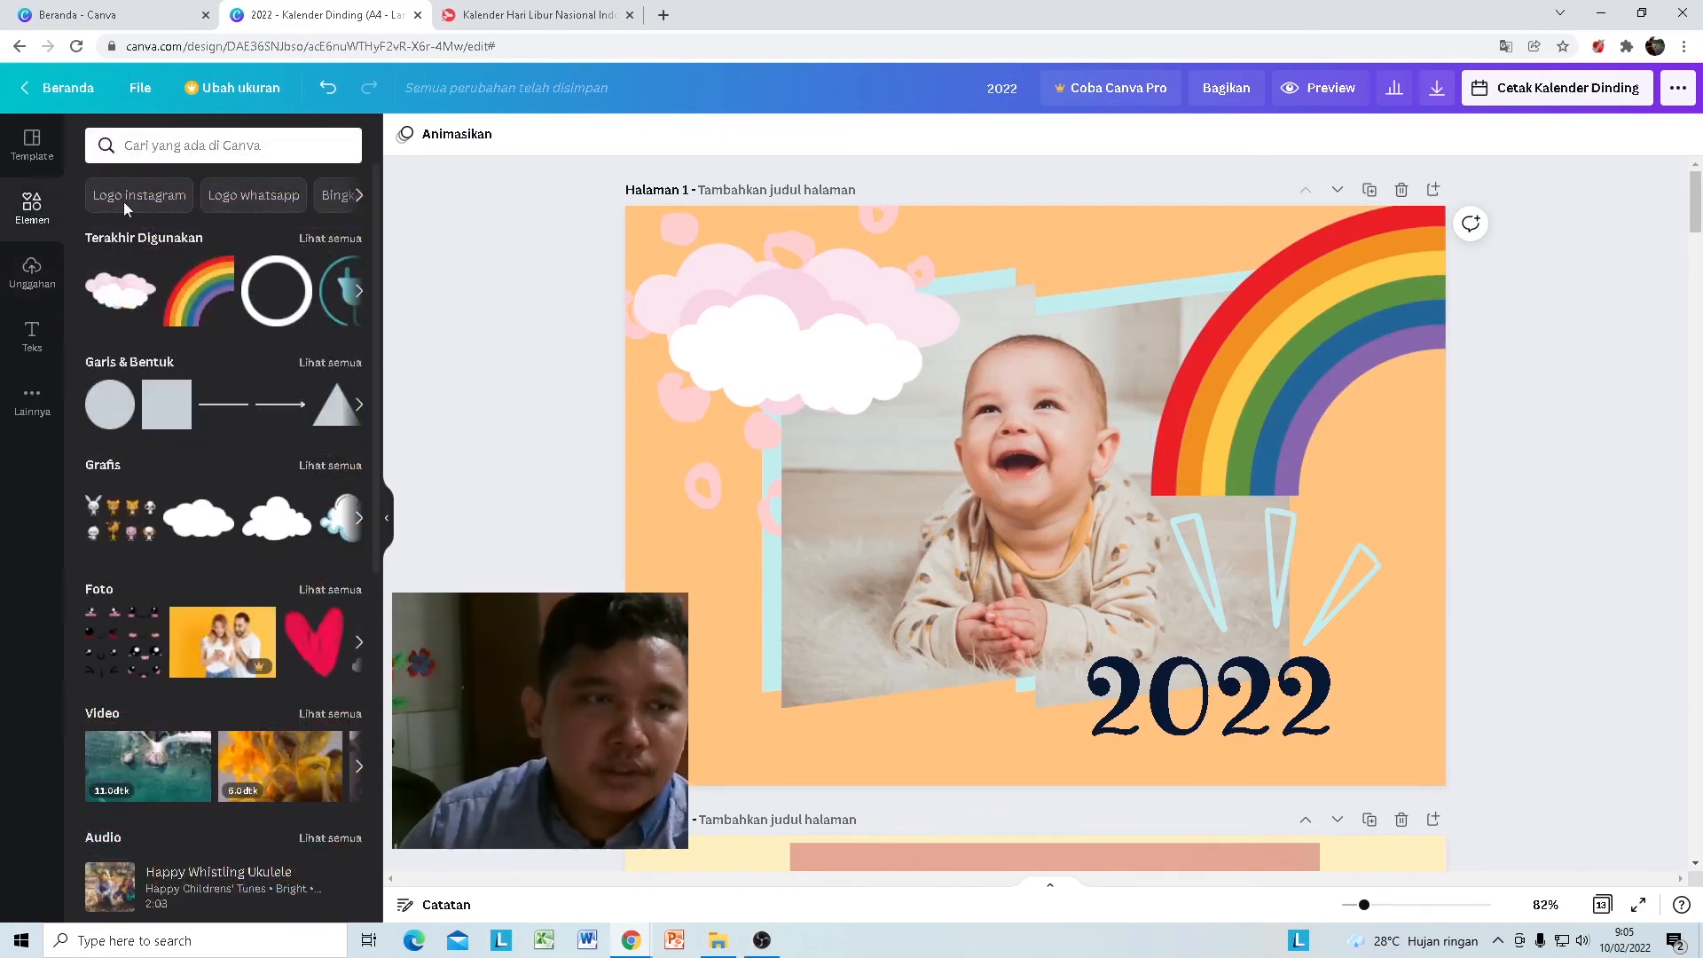
left_click(30, 146)
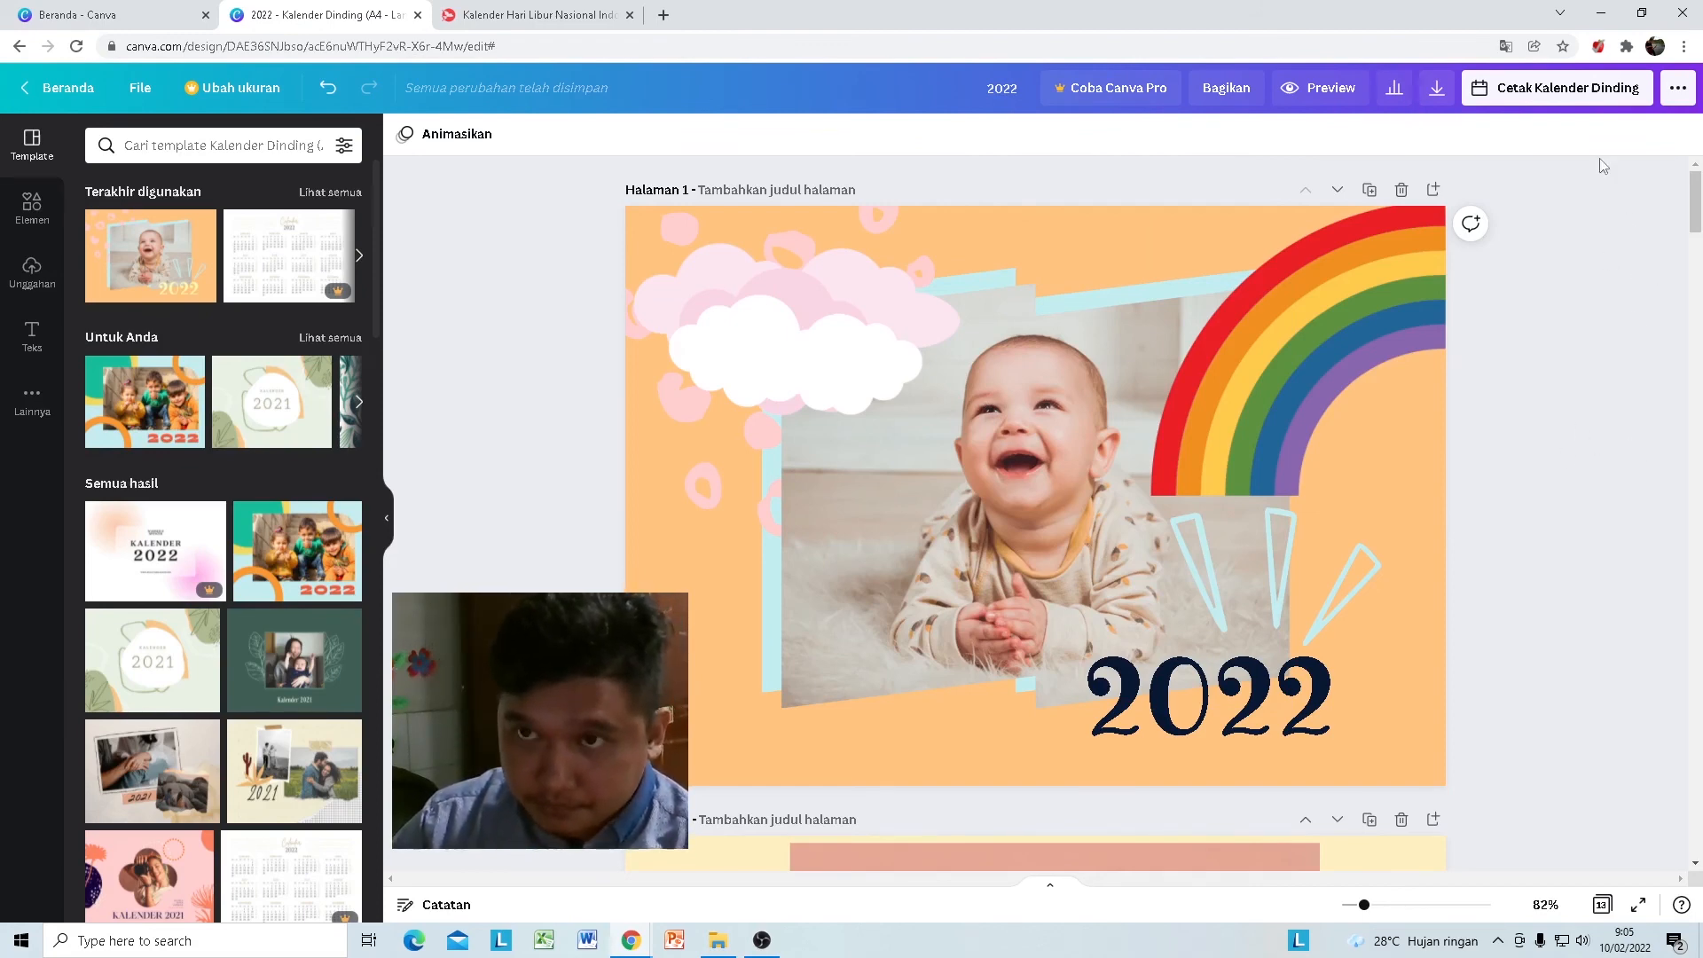
left_click(1565, 105)
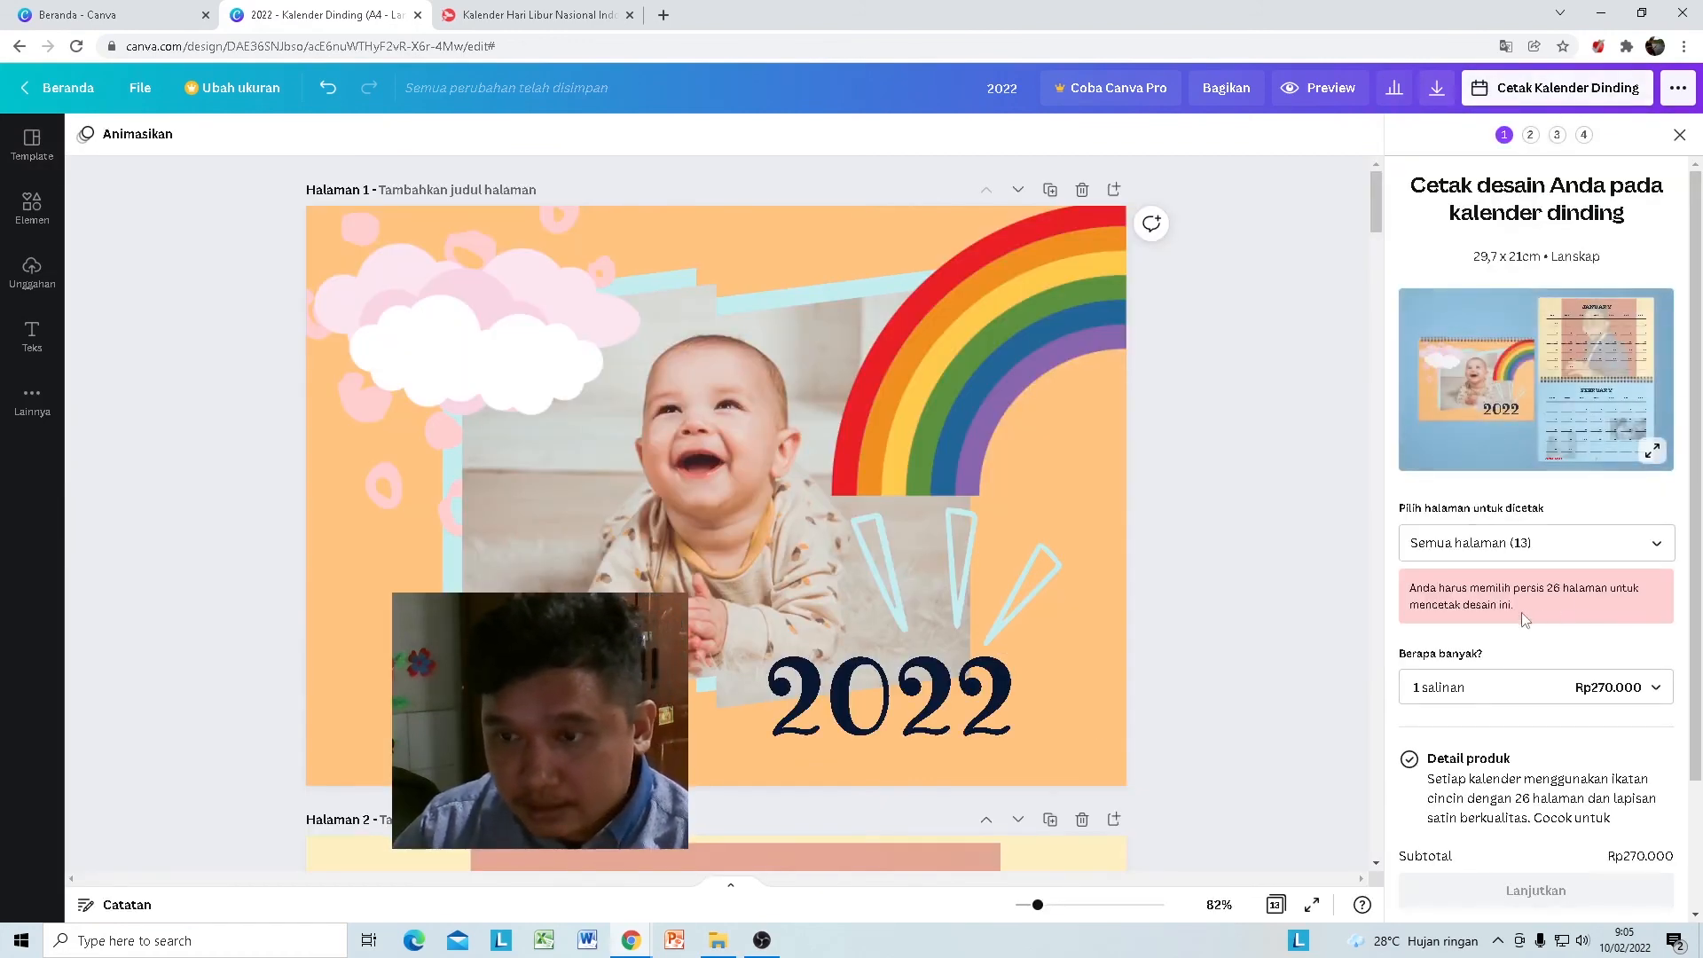
left_click(1680, 136)
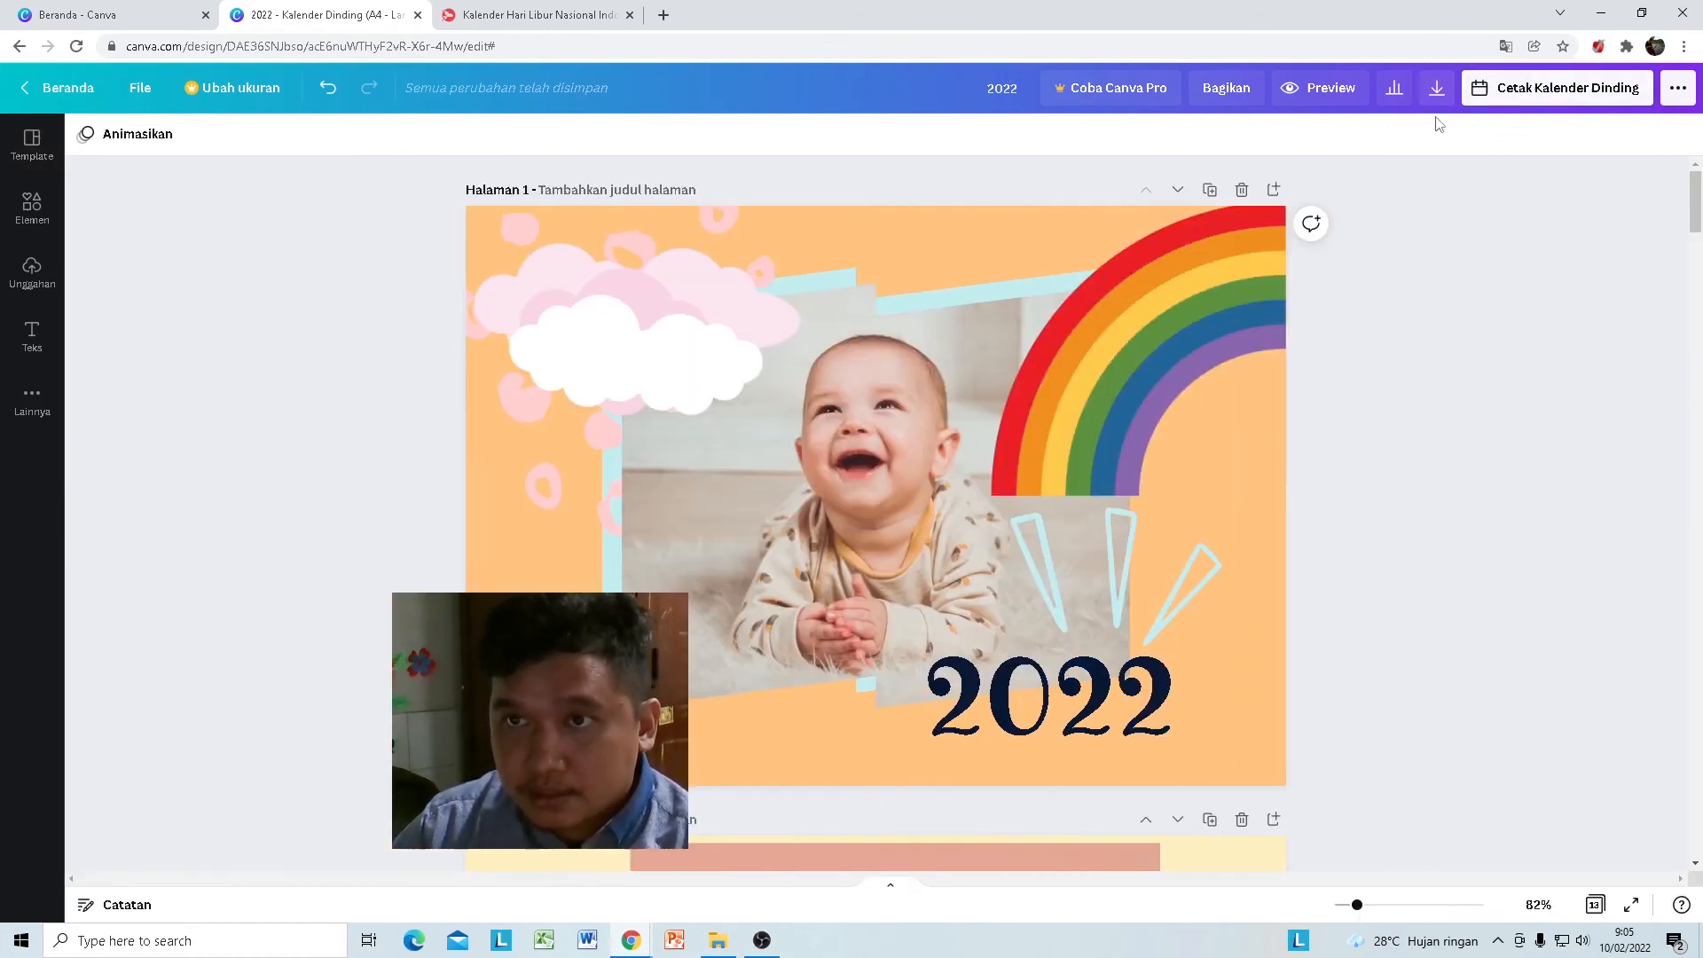
Step: Set up the design download with the Cetak PDF file type and all 13 pages
left_click(1437, 92)
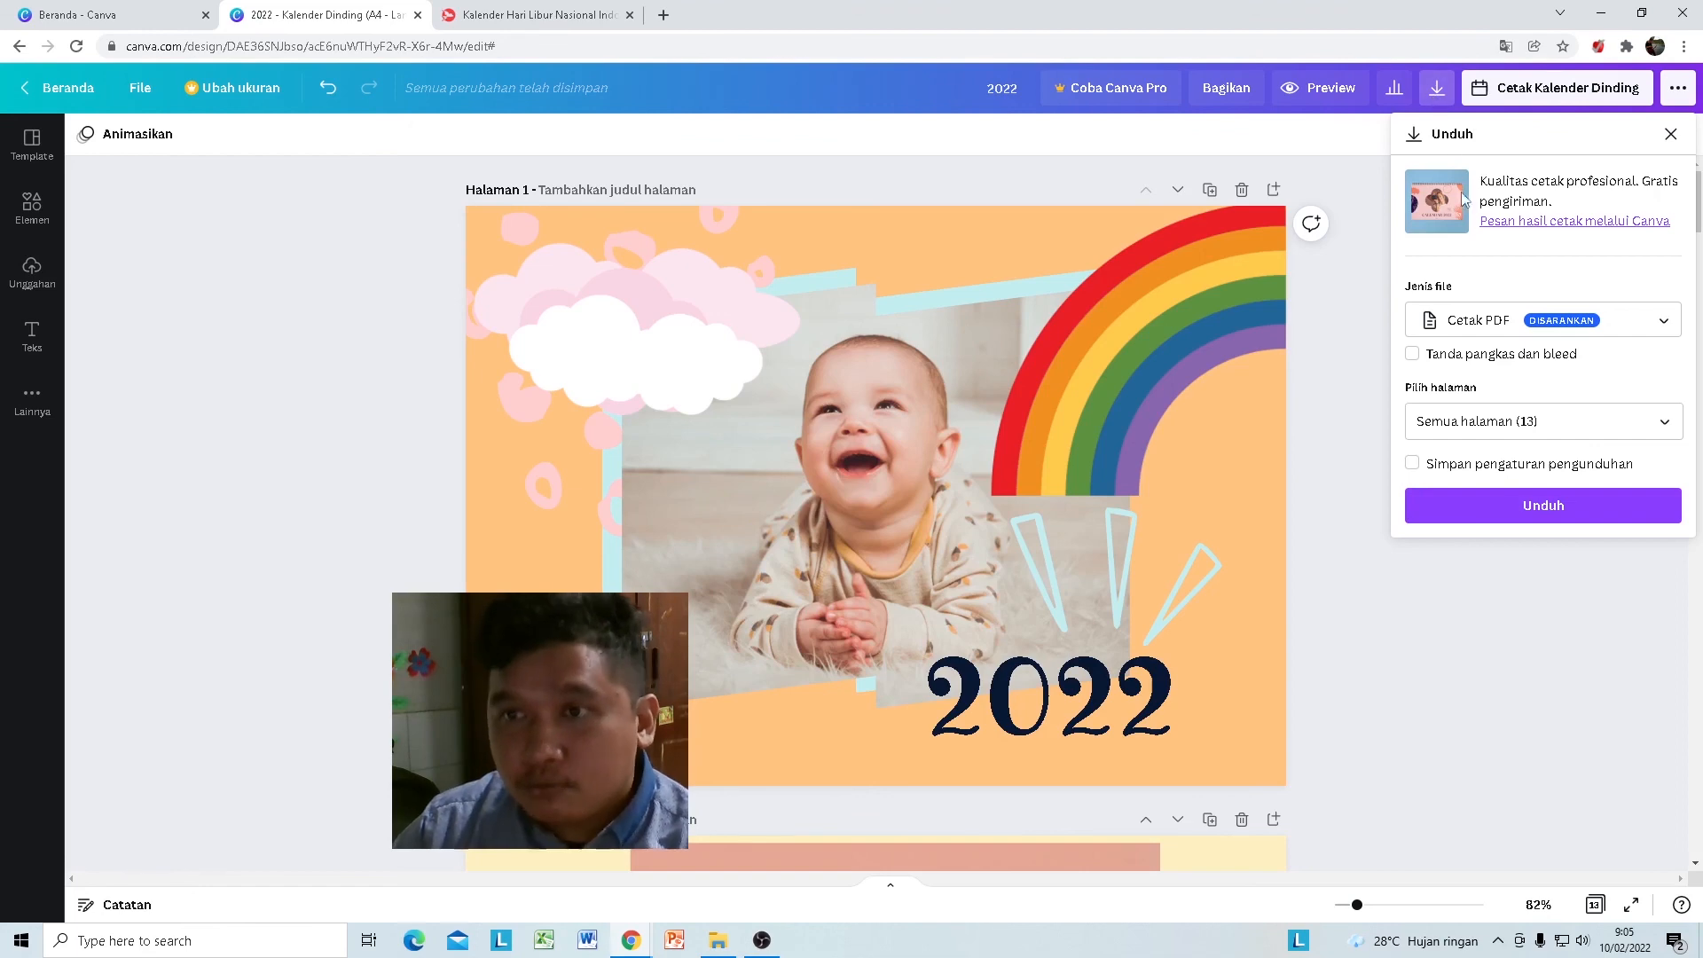
left_click(1562, 334)
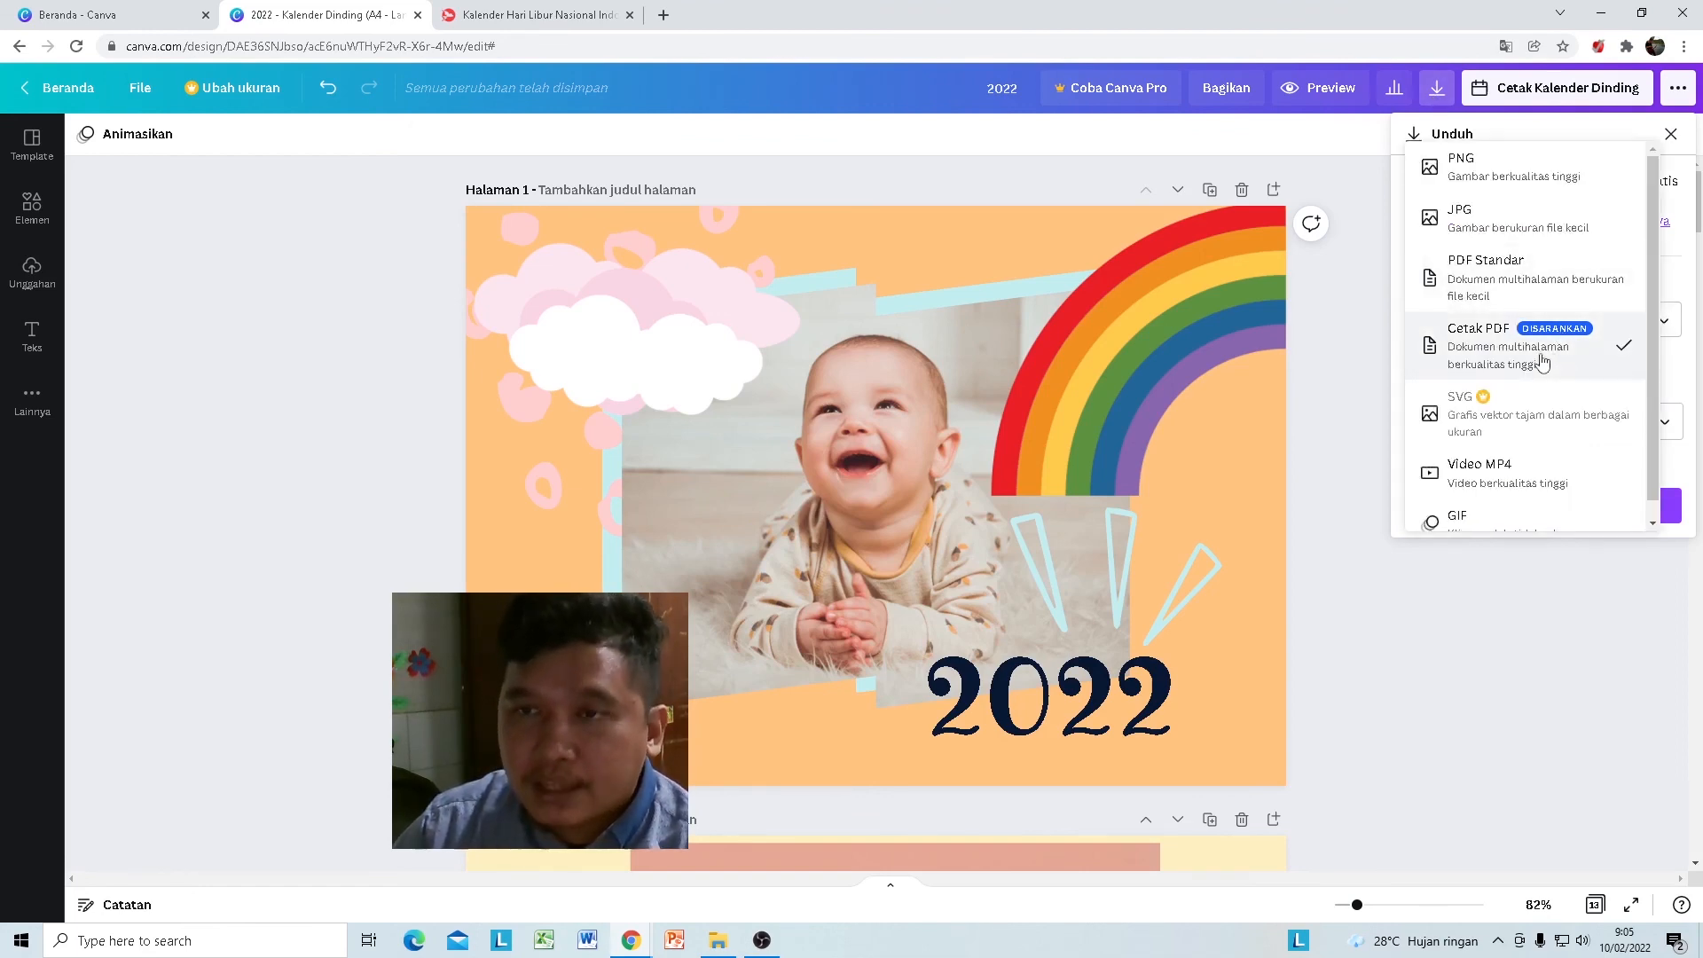
left_click(1542, 361)
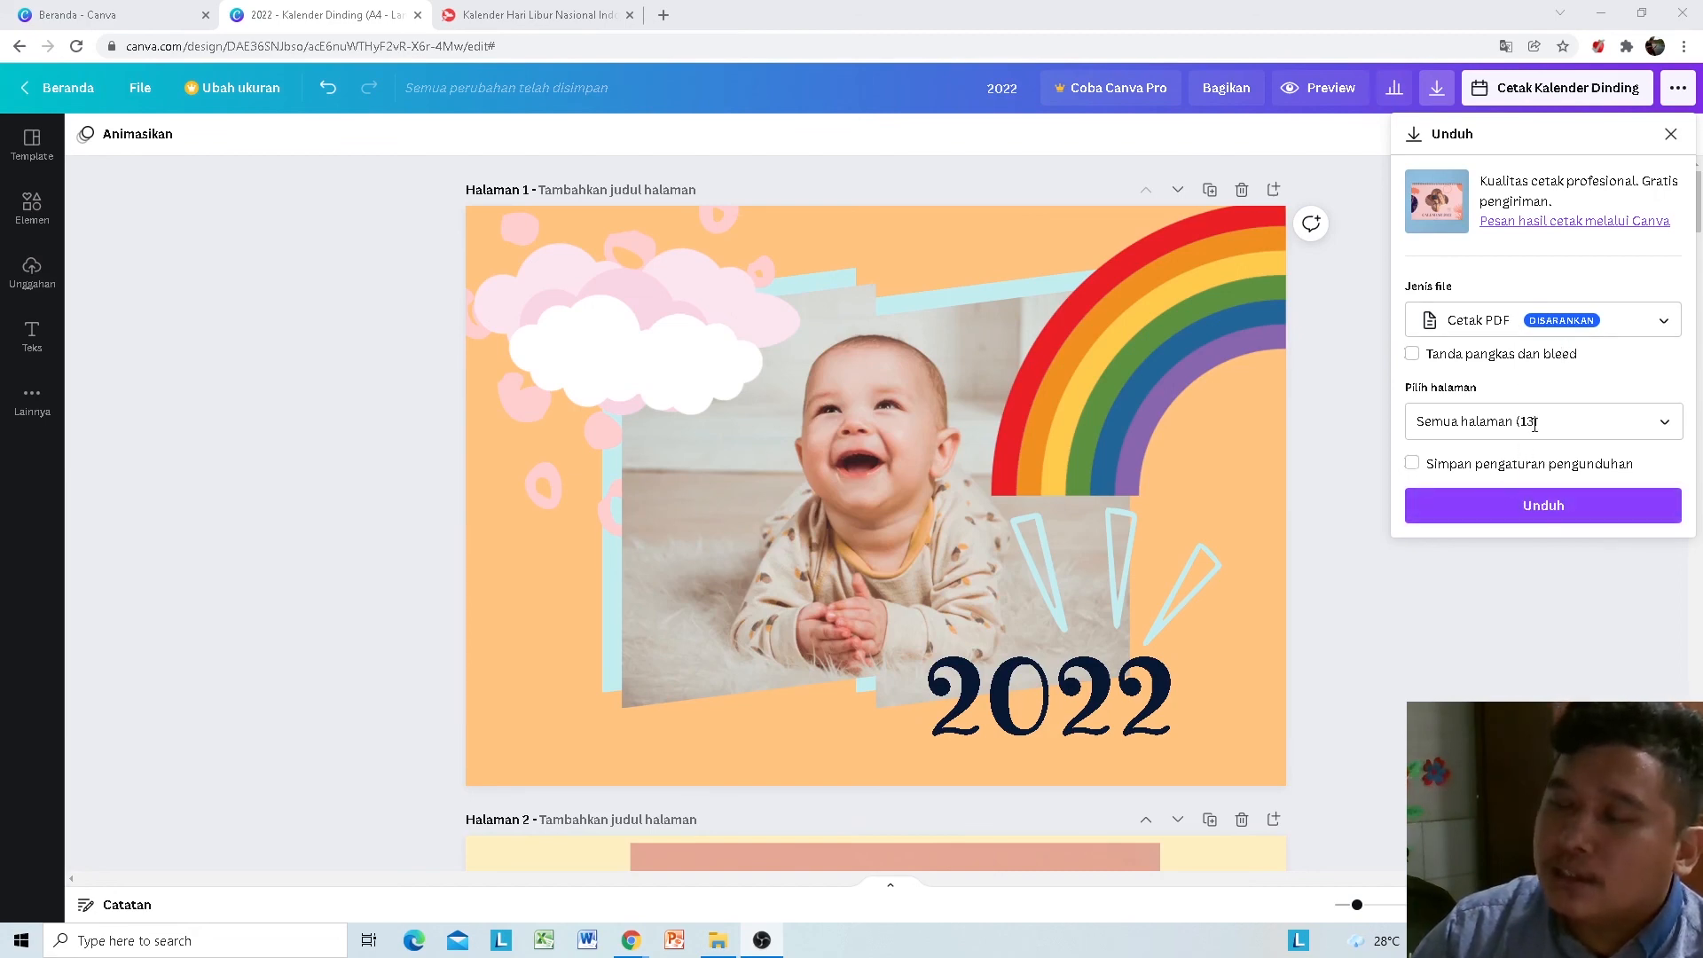
left_click(1537, 324)
left_click(1539, 330)
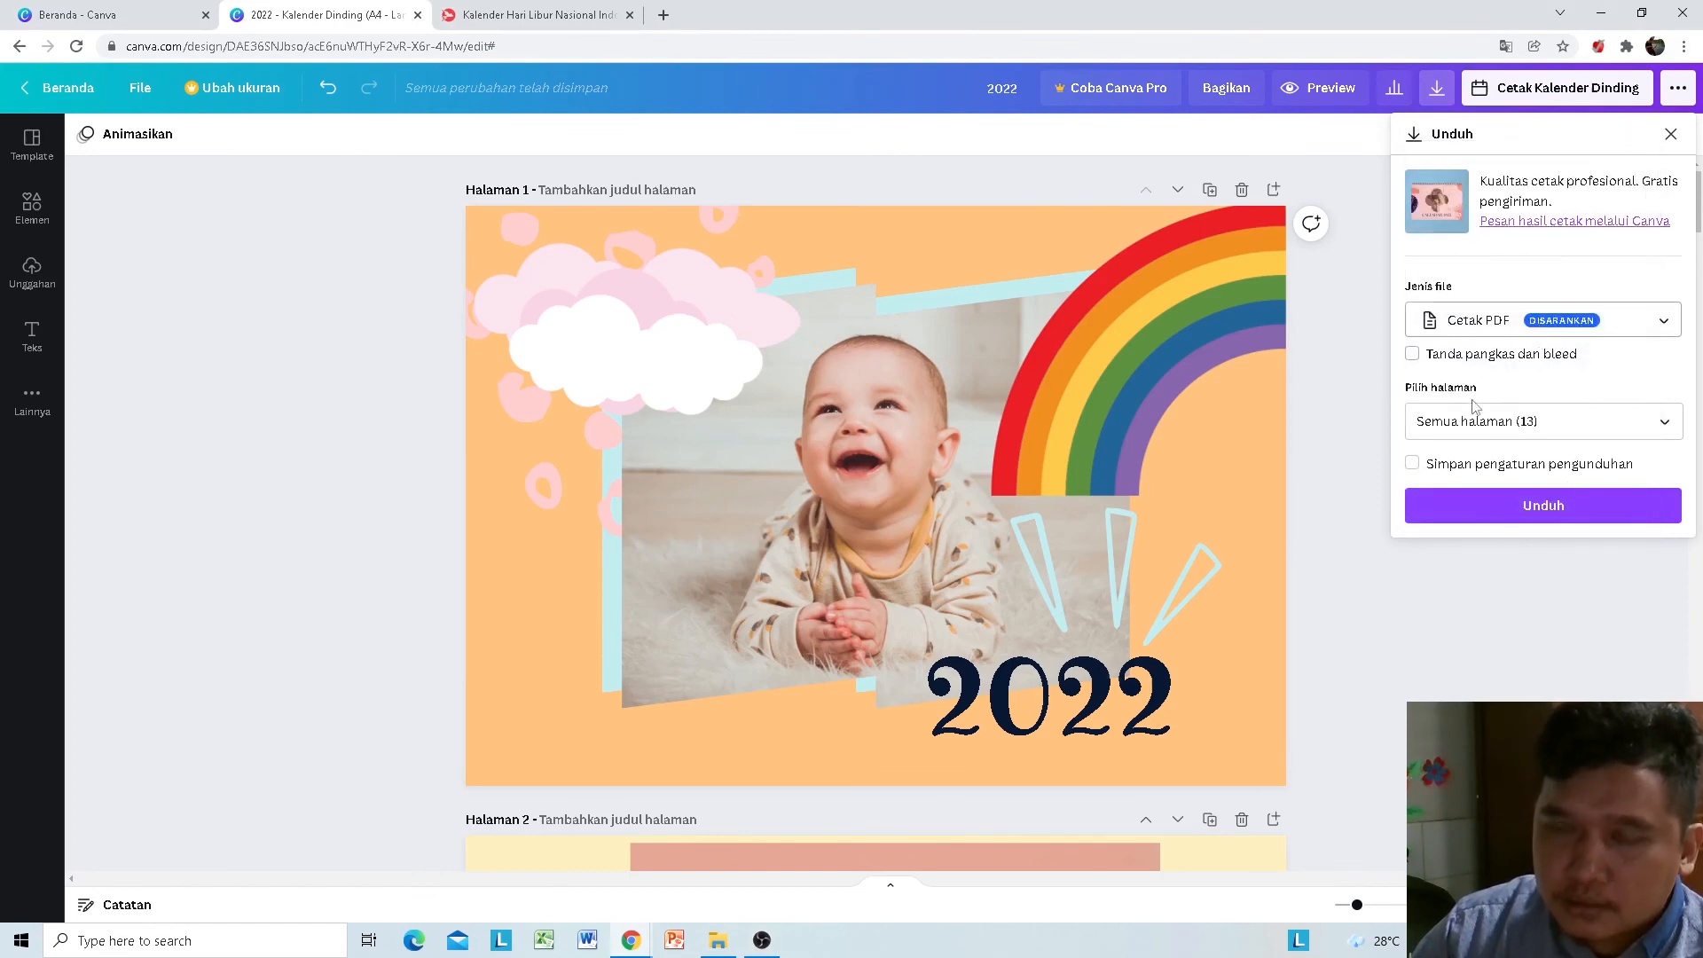
left_click(1532, 509)
left_click(1557, 520)
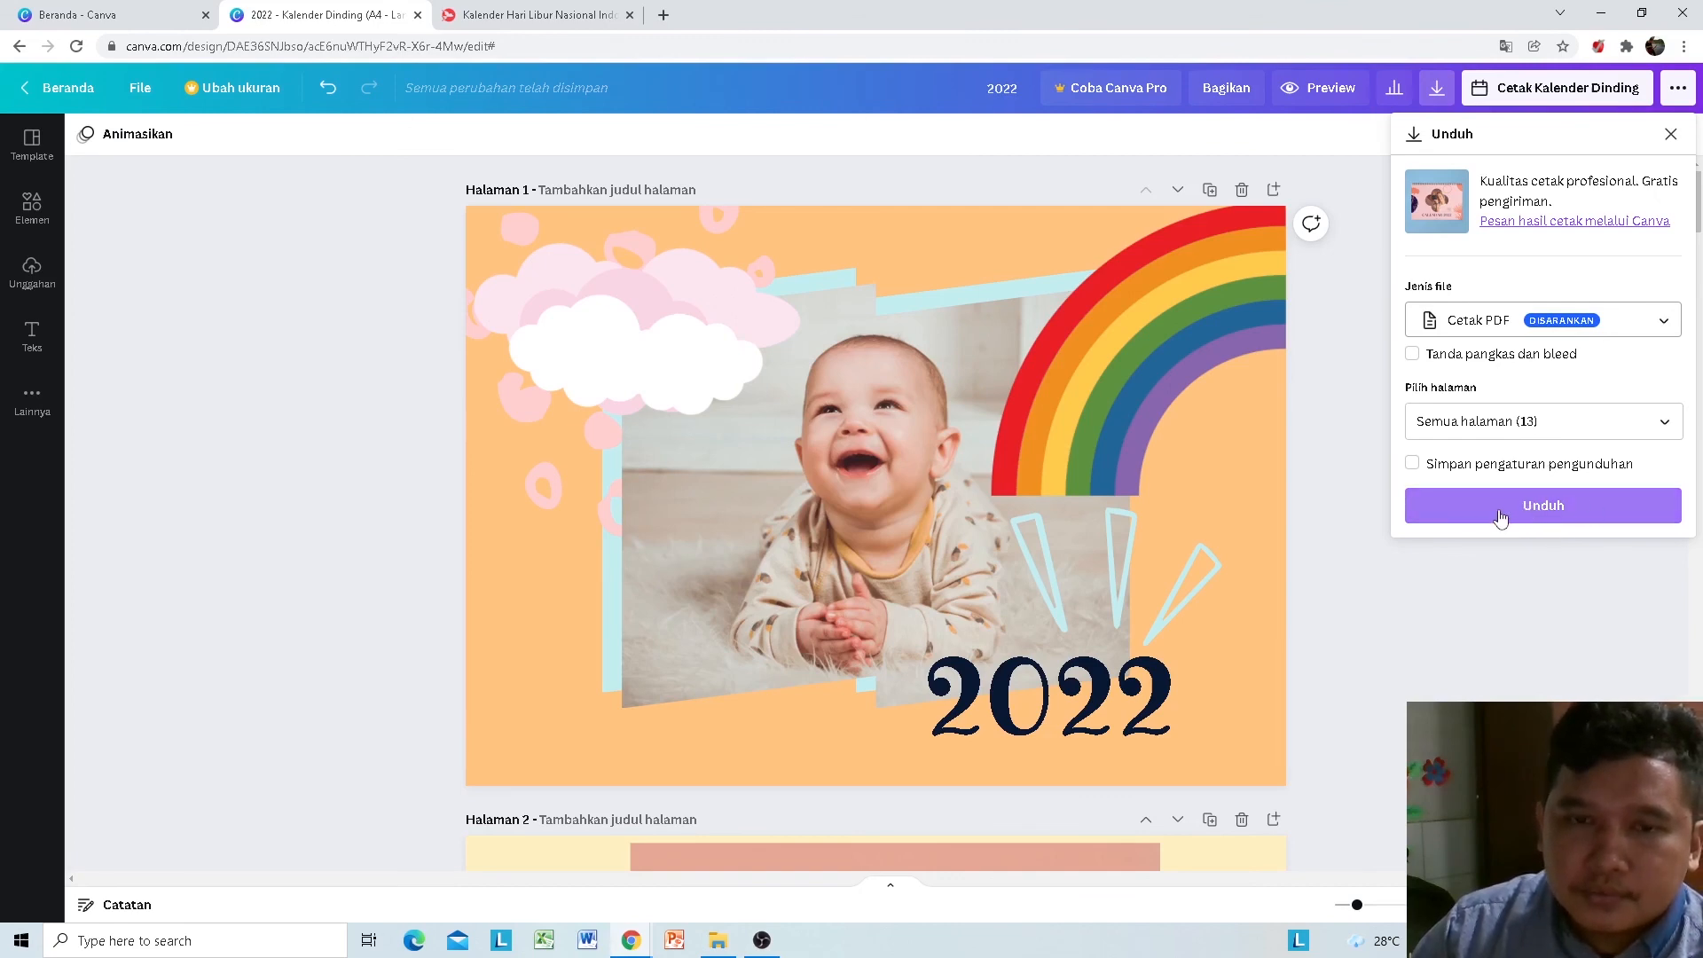
Step: Download the full calendar as a print PDF and dismiss the professional printing offer
scroll(861, 472, "down", 20)
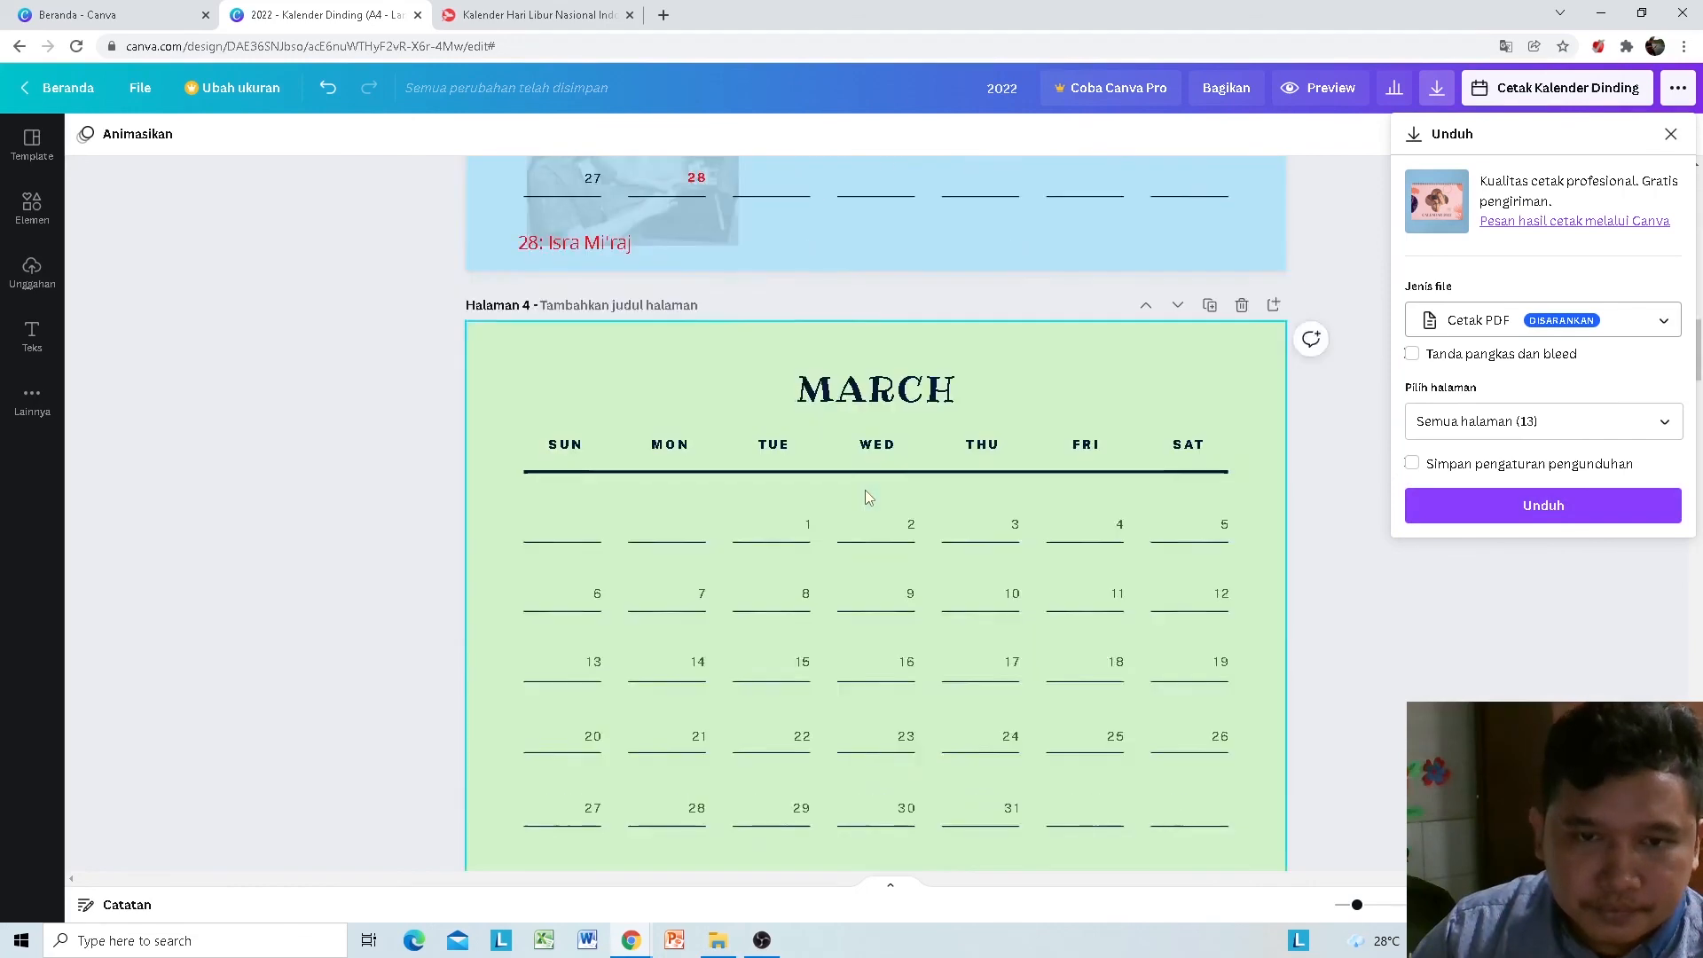
scroll(865, 490, "down", 20)
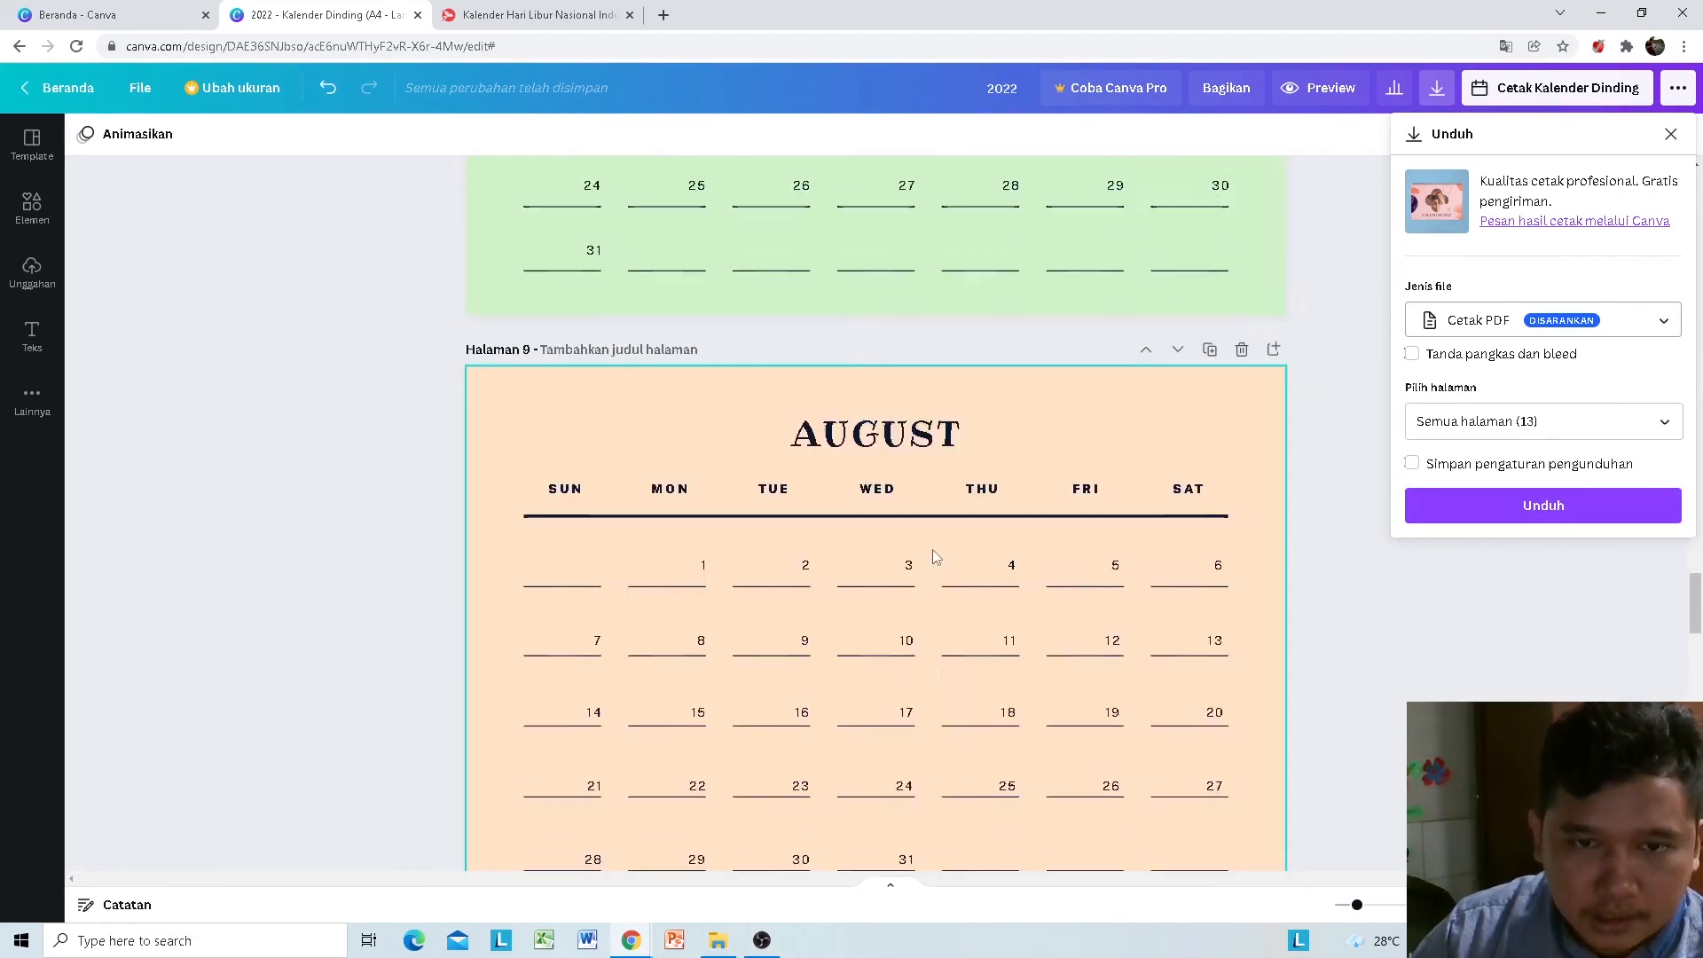
scroll(939, 552, "down", 10)
scroll(1570, 594, "up", 17)
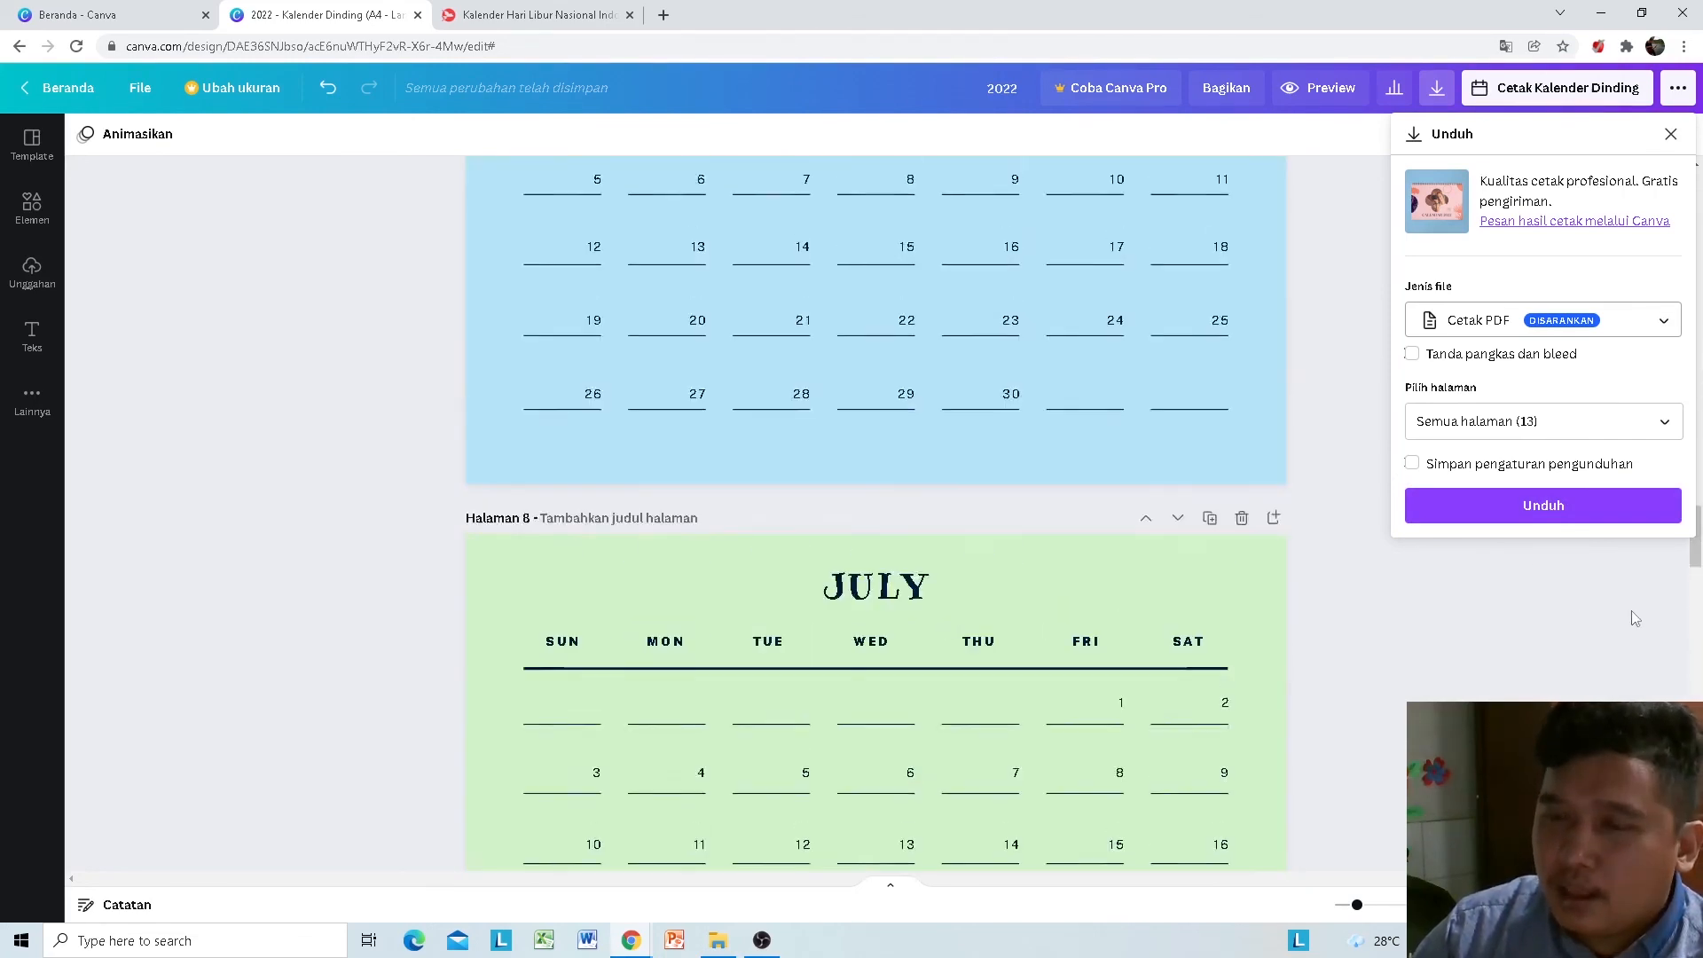
scroll(1605, 585, "up", 12)
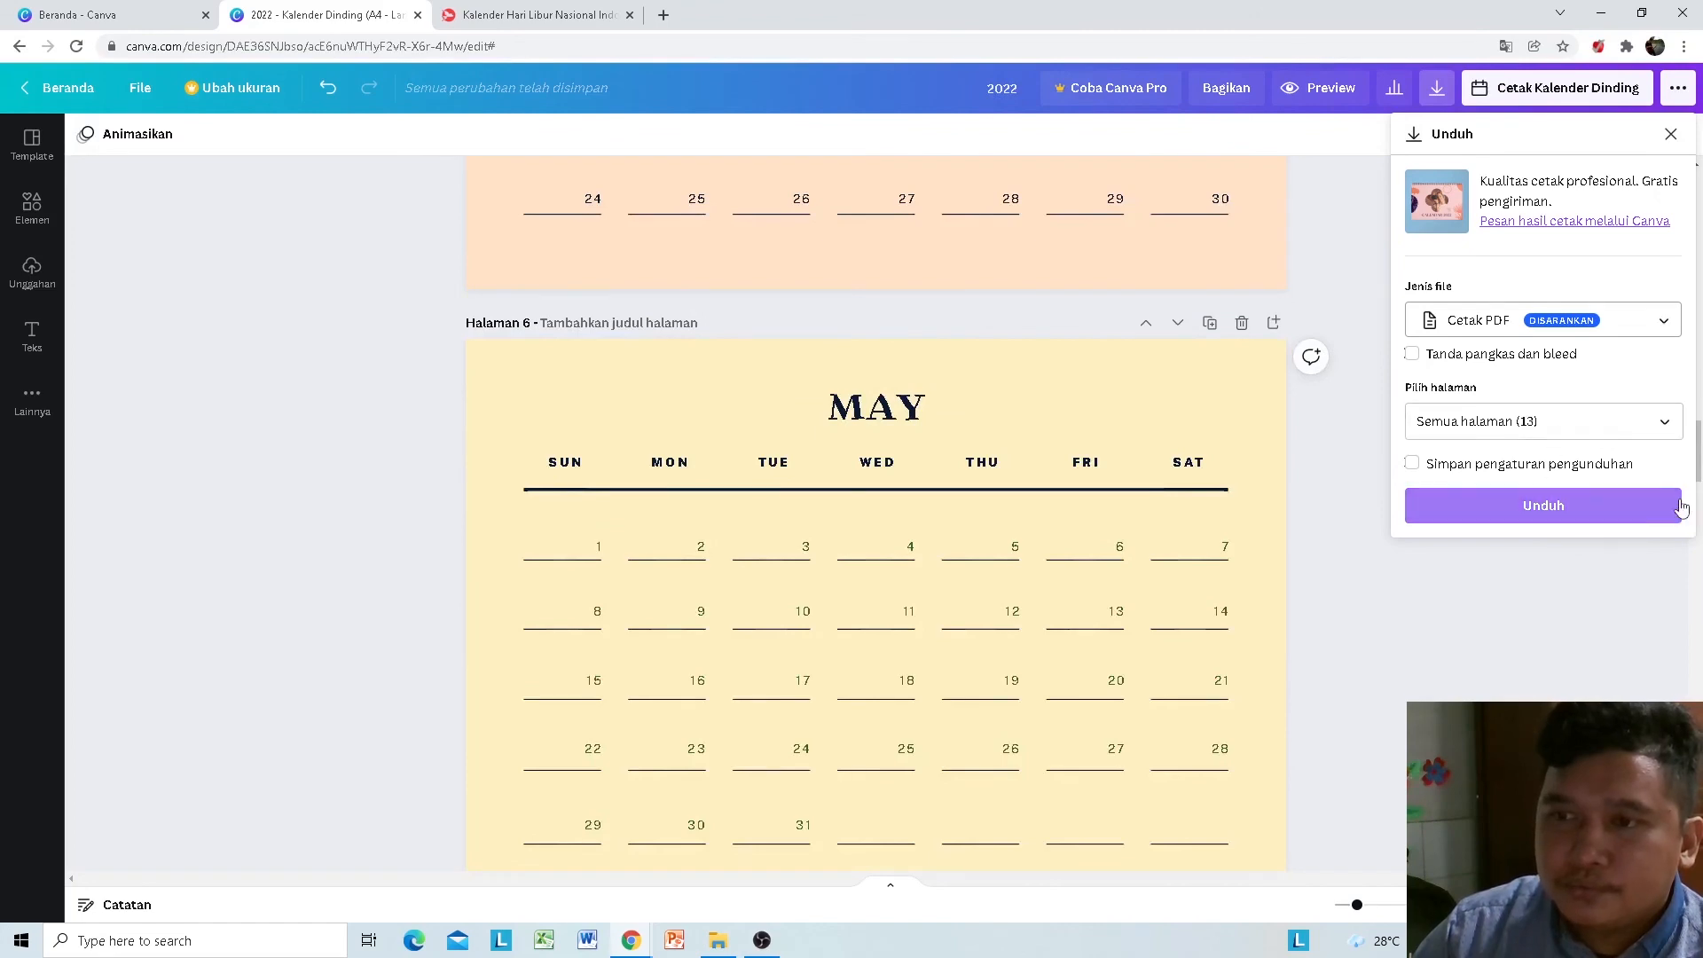
left_click_drag(1698, 457, 1694, 199)
left_click(1436, 86)
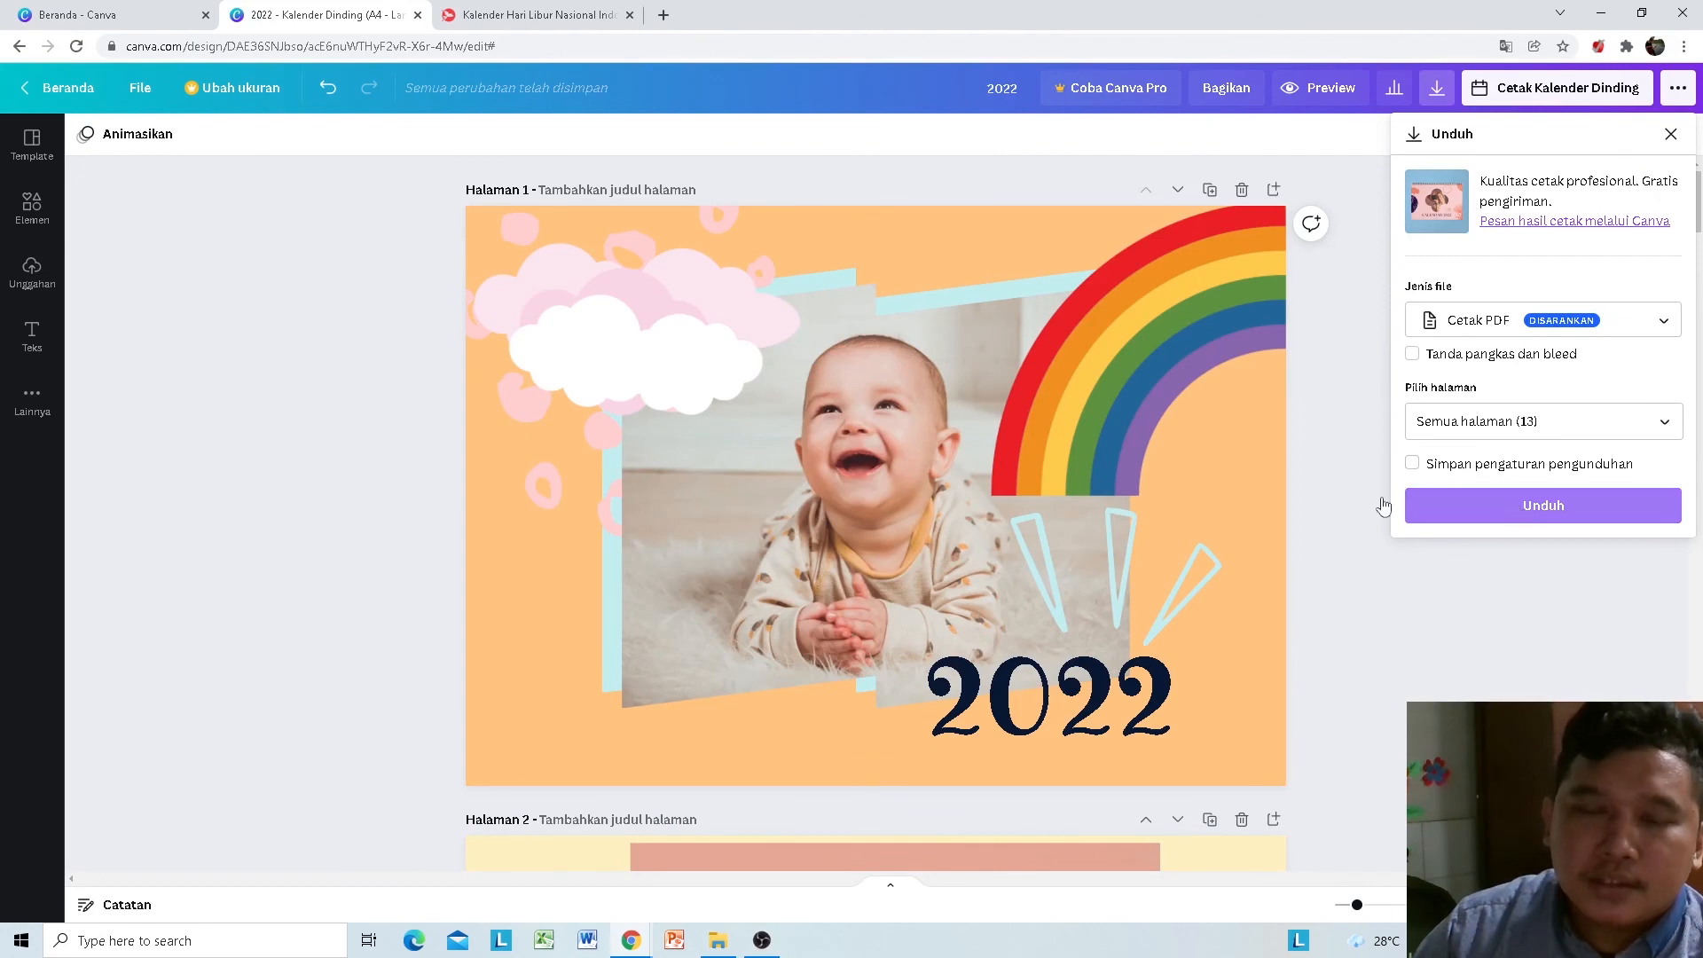
left_click(1545, 505)
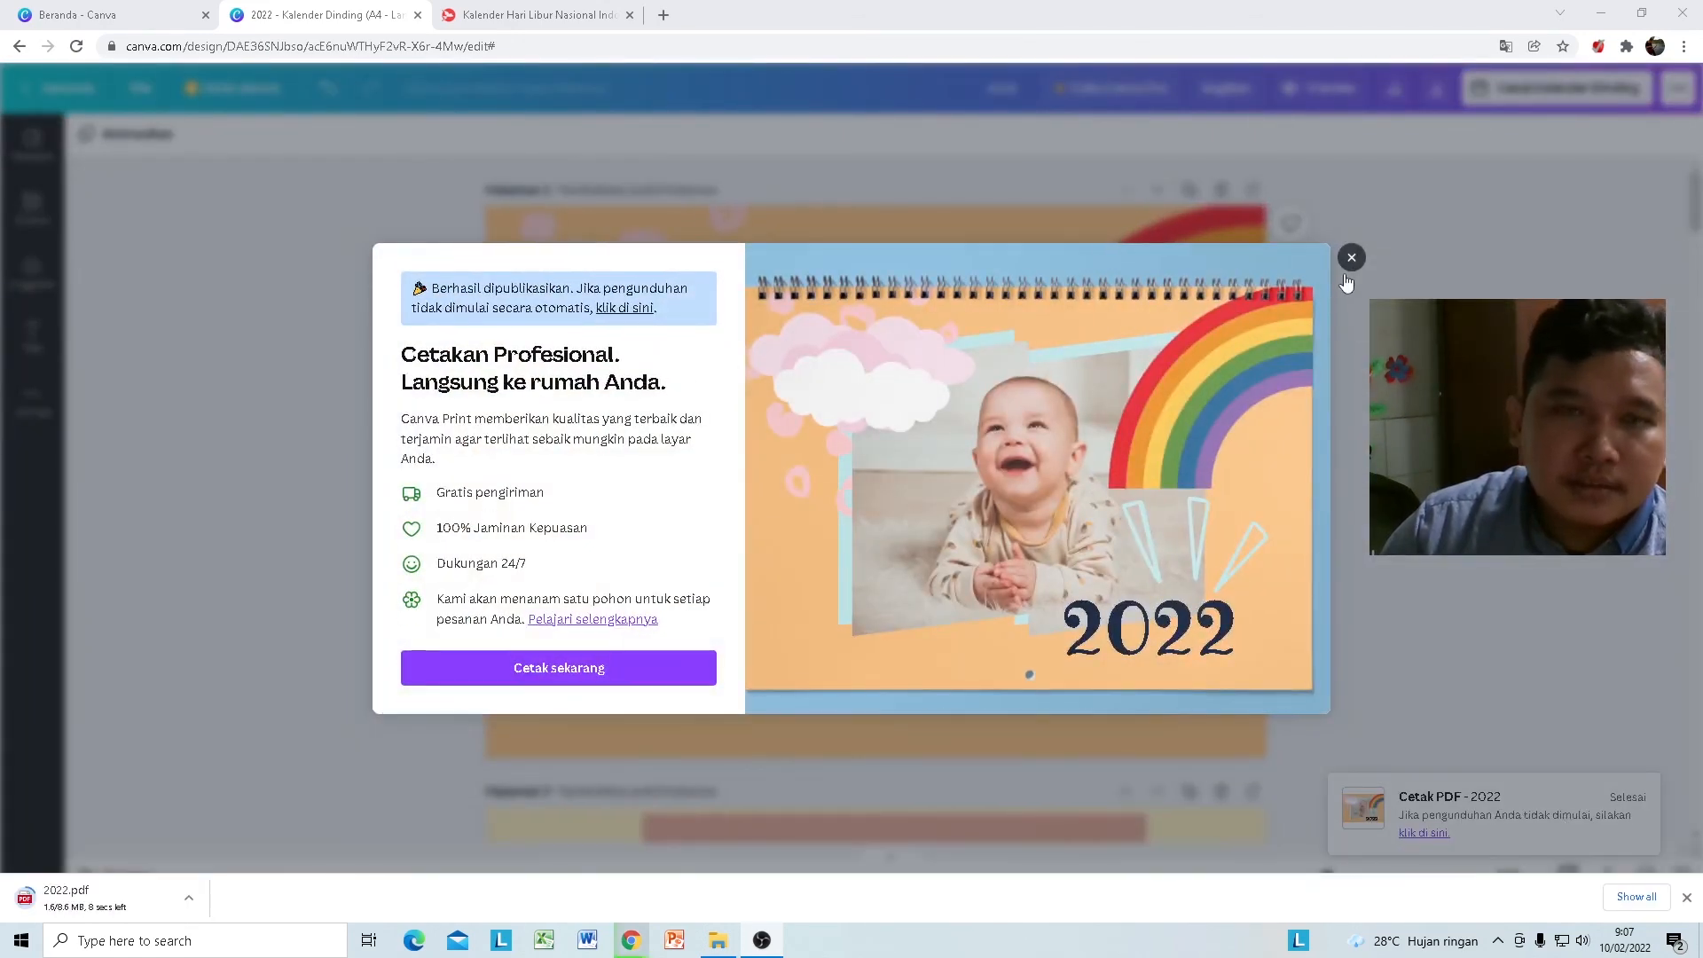
left_click(1347, 274)
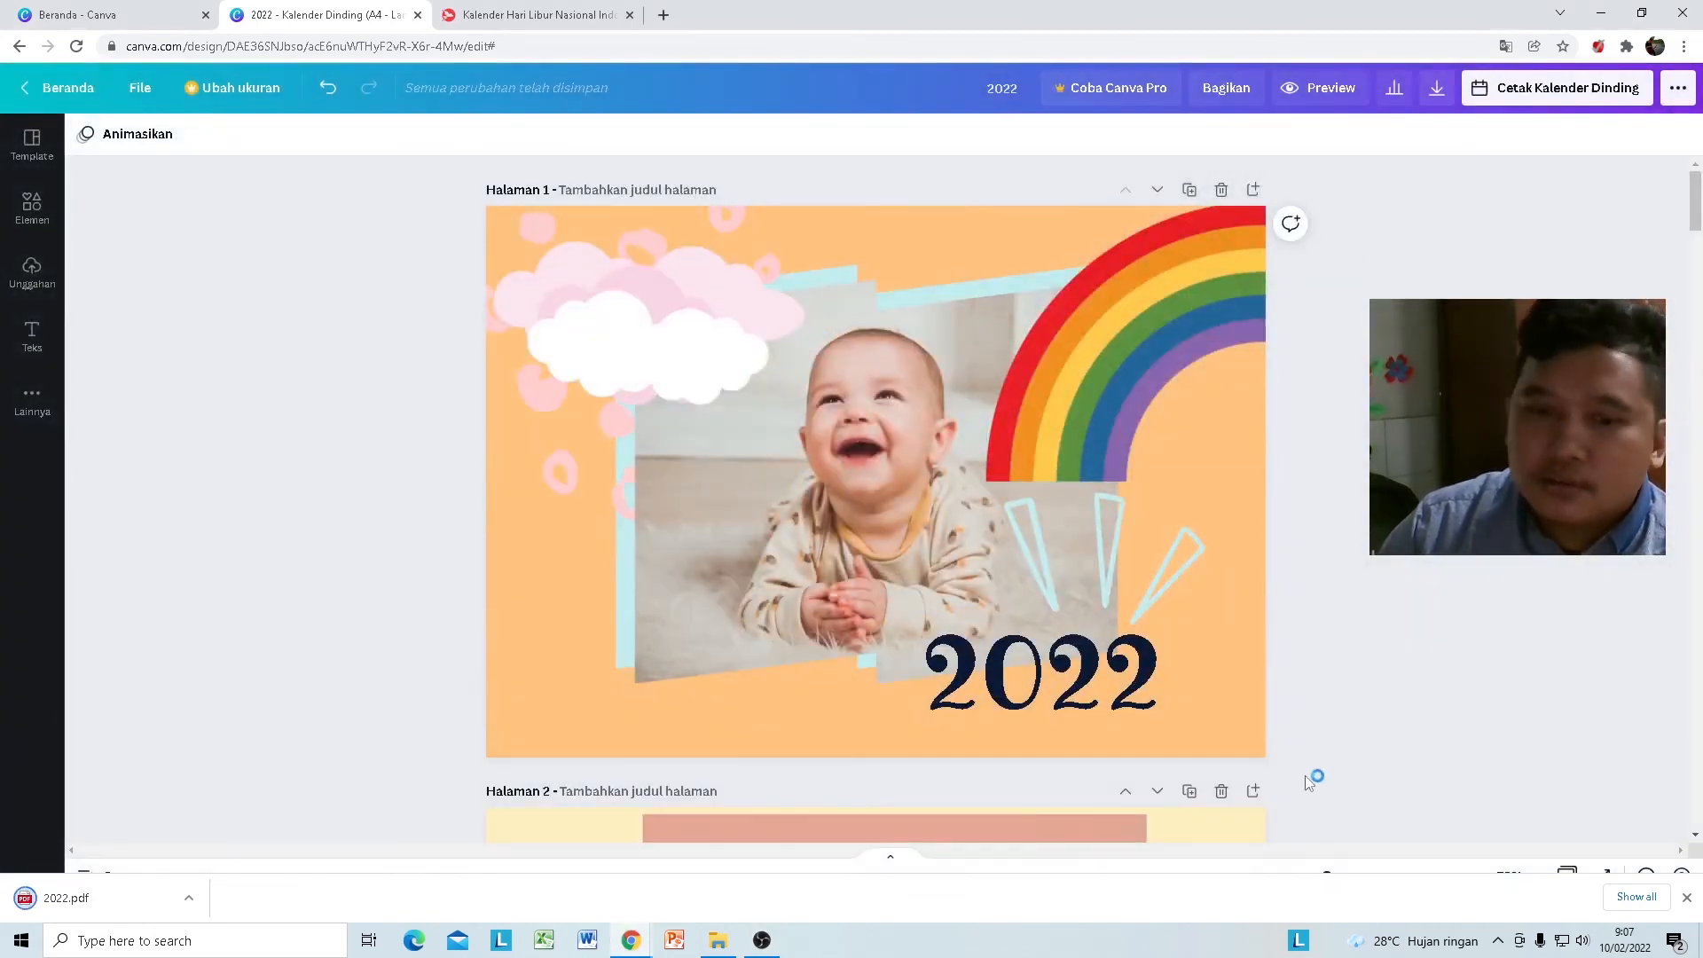